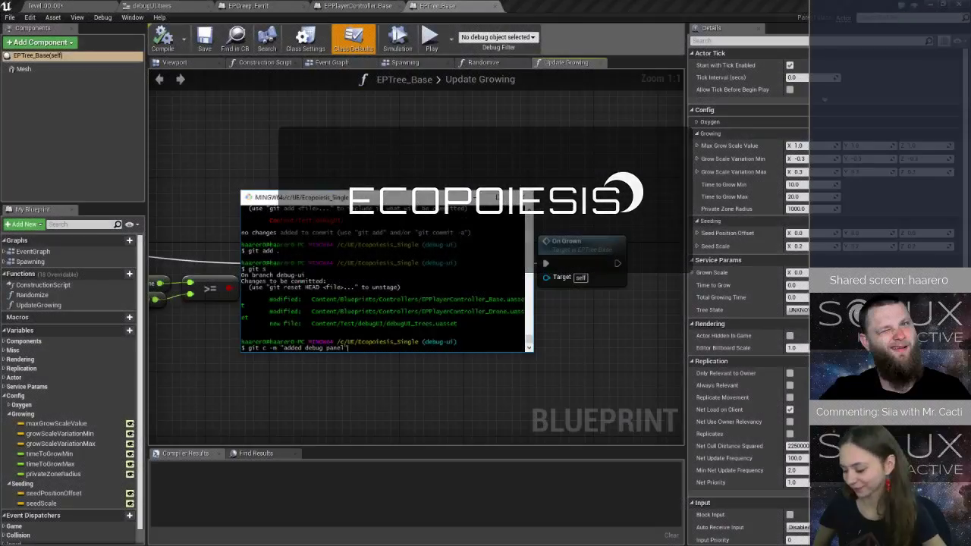
Commit the staged files with the message "added debug panel" and shift the terminal window upward off the blueprint nodes.
key(Return)
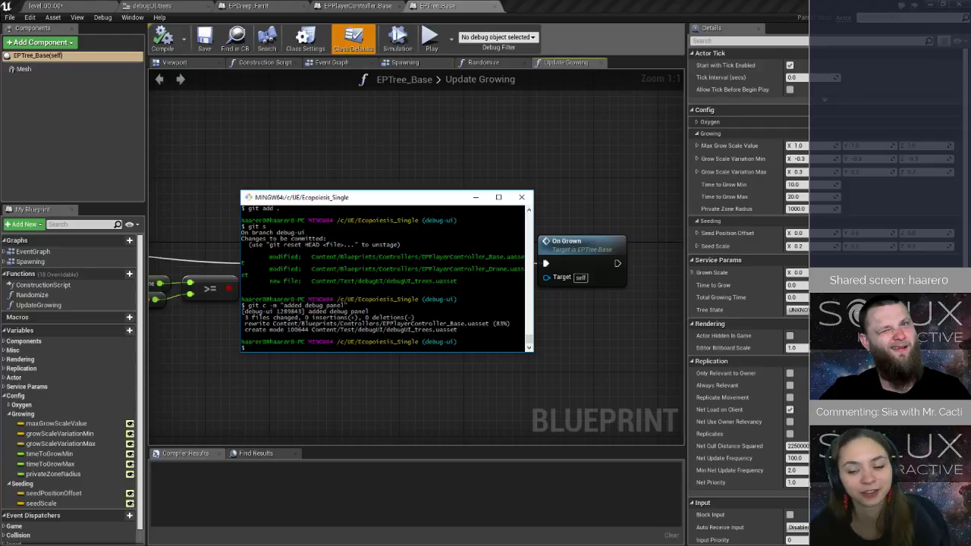
key(alt+Tab)
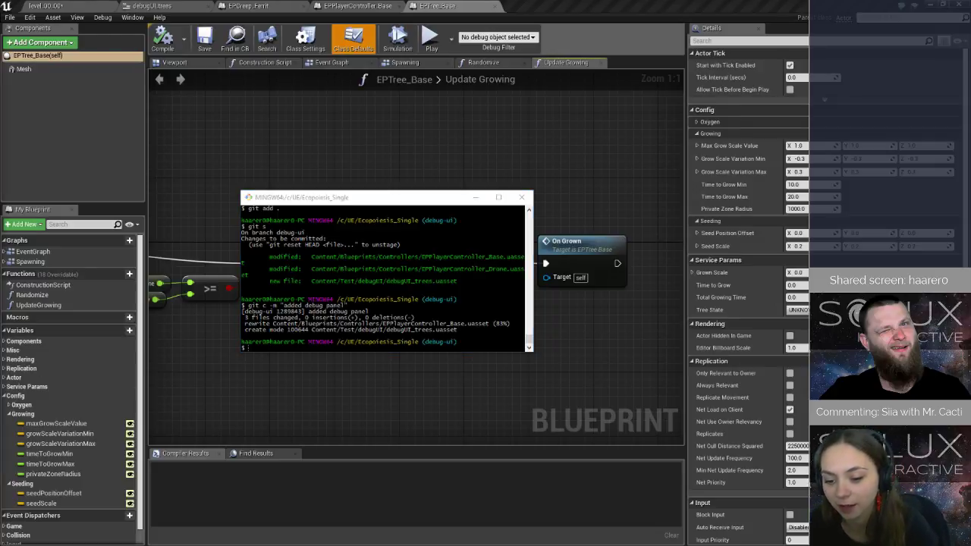
key(alt+Tab)
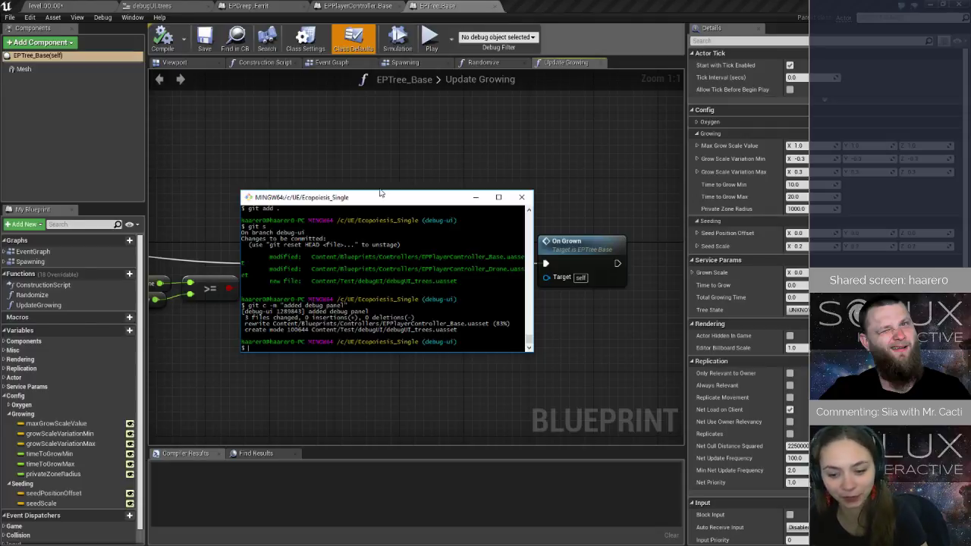
drag(380, 201, 393, 124)
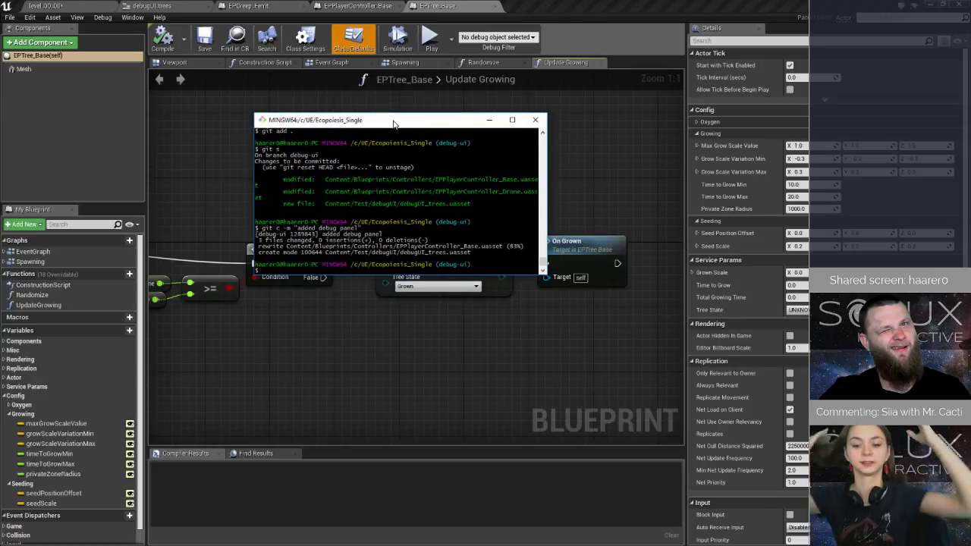
Run the test level in the editor and steer the drone near the reactor while checking the debug panel's tree values.
click(83, 6)
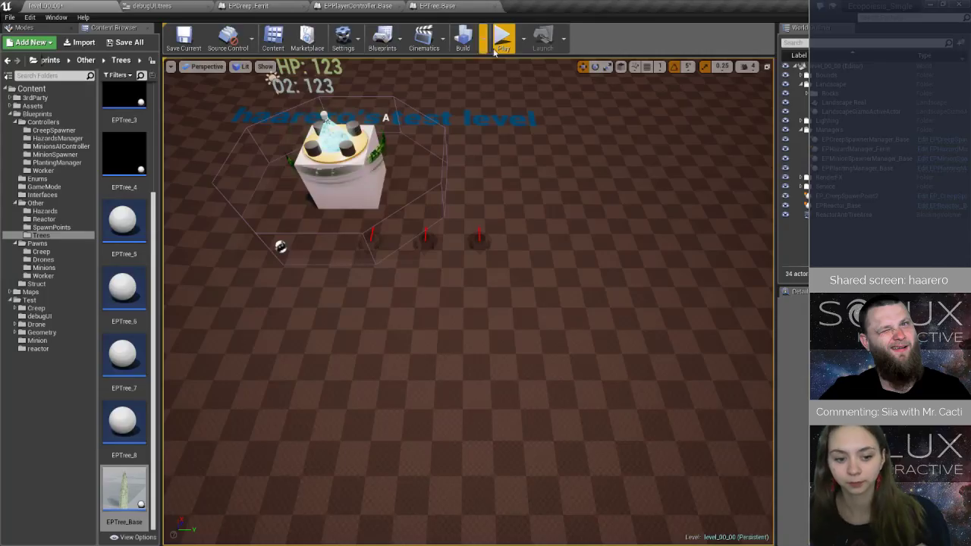
click(503, 35)
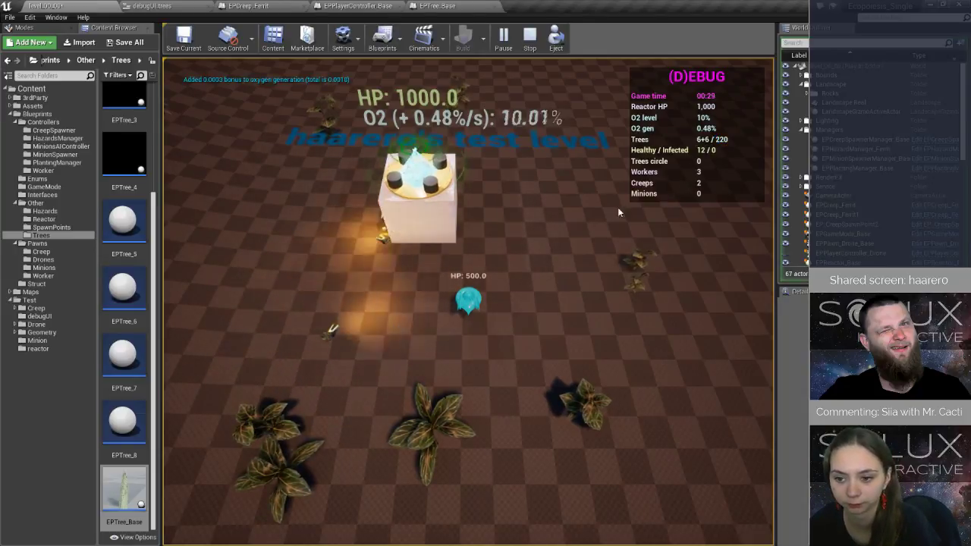
click(591, 217)
click(558, 351)
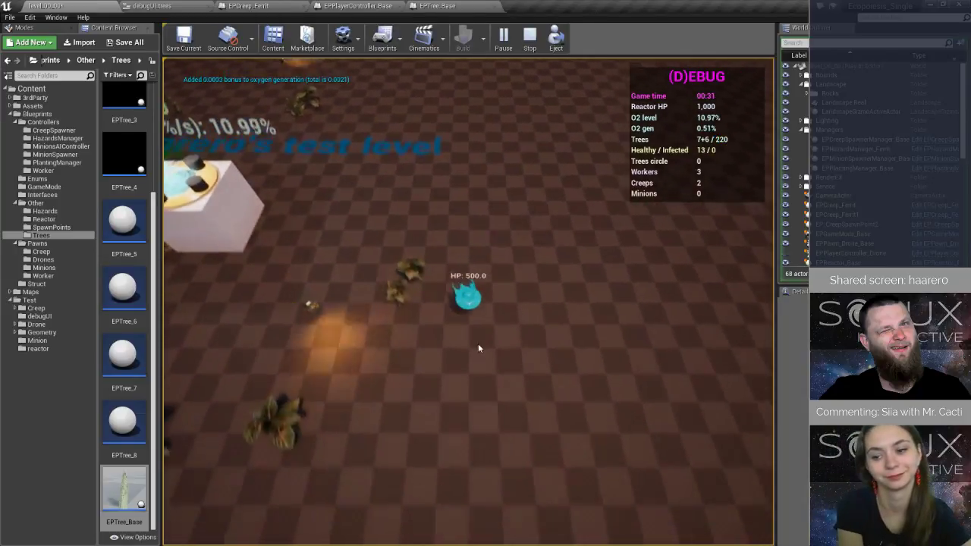
click(479, 346)
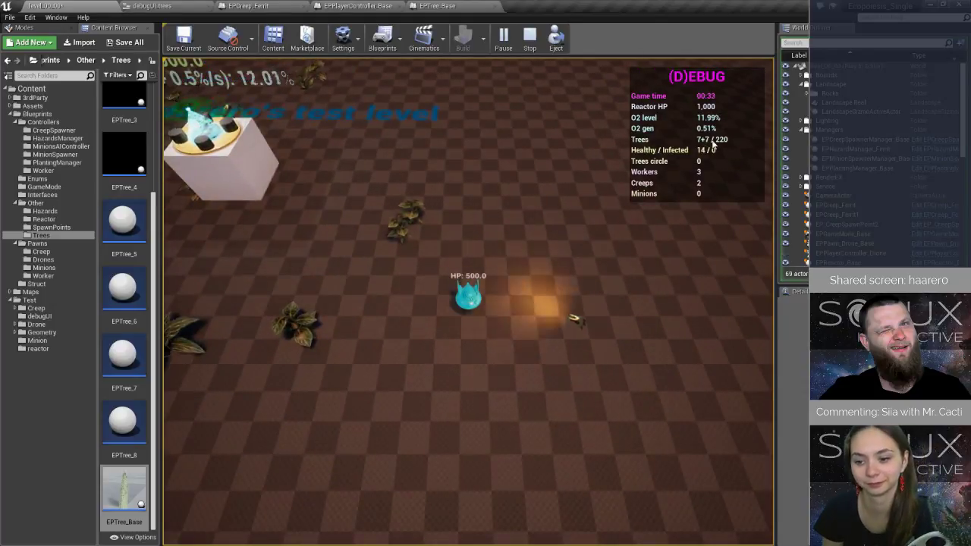
click(382, 194)
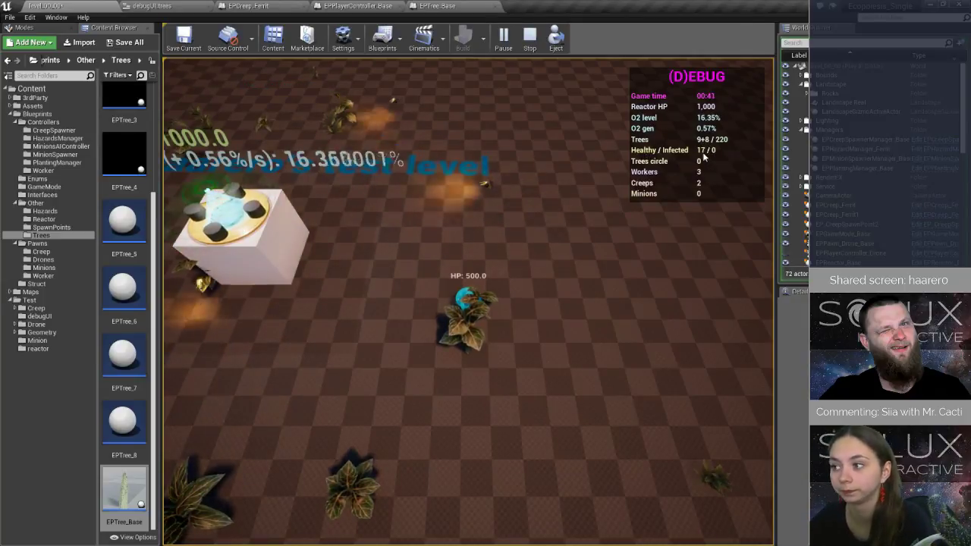
Fly the drone past the level title text to examine the growing trees alongside the debug panel.
key(w)
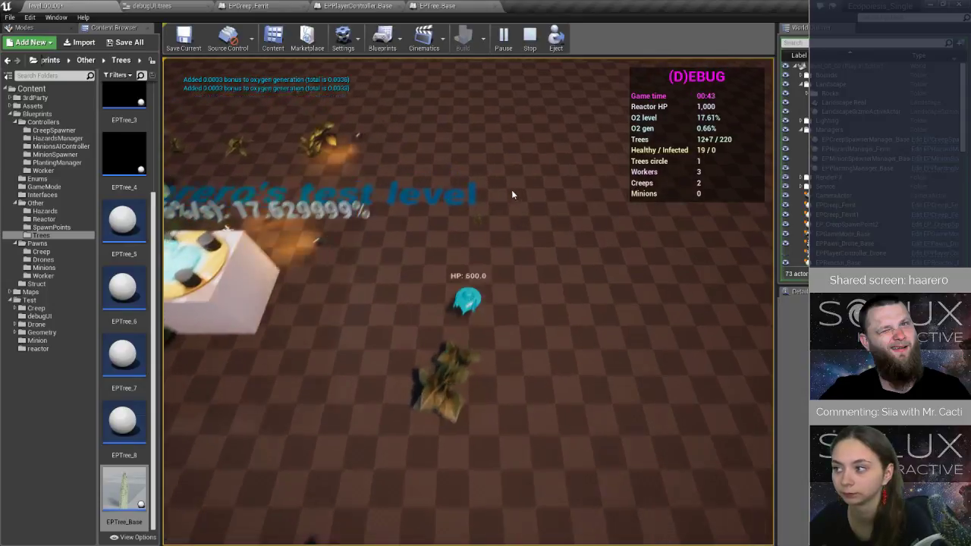
key(a)
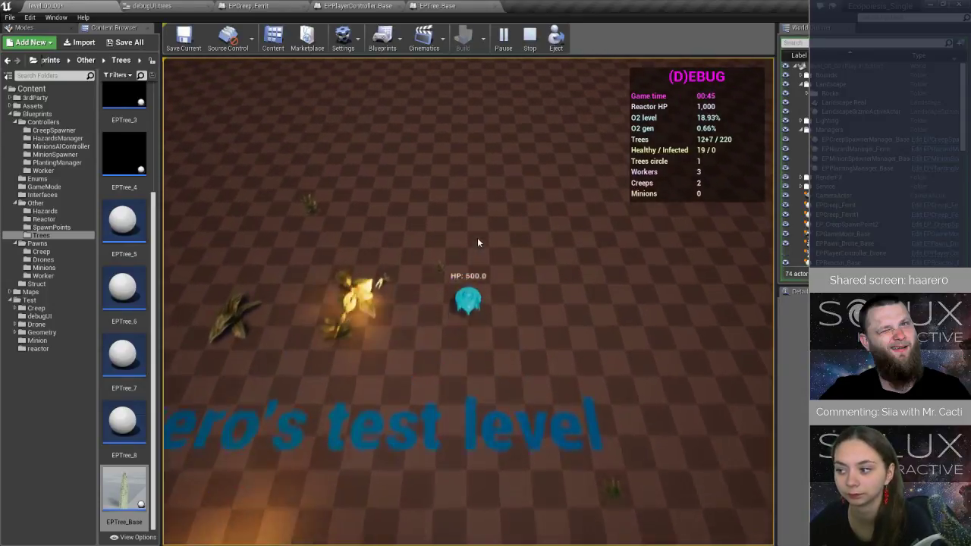
key(a)
key(s)
key(w)
key(d)
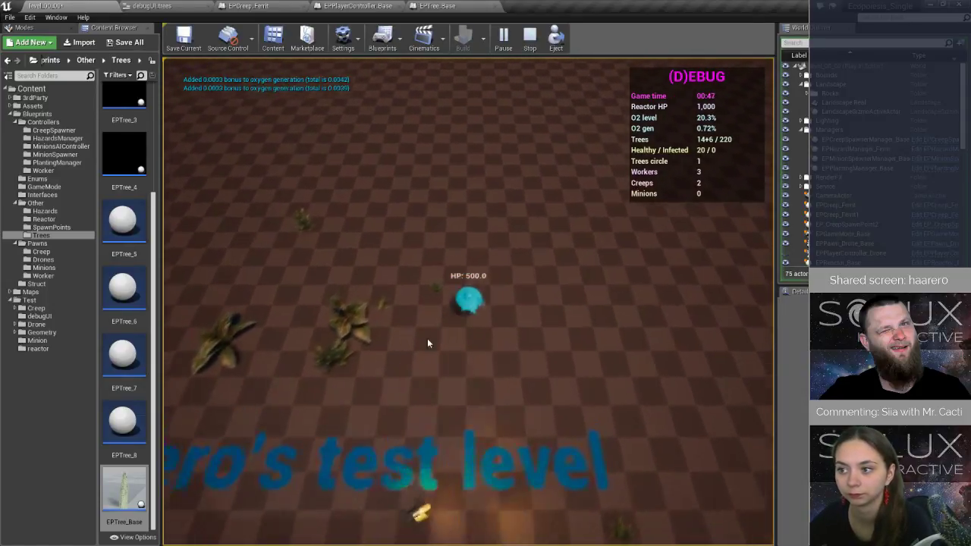
key(s)
key(a)
key(d)
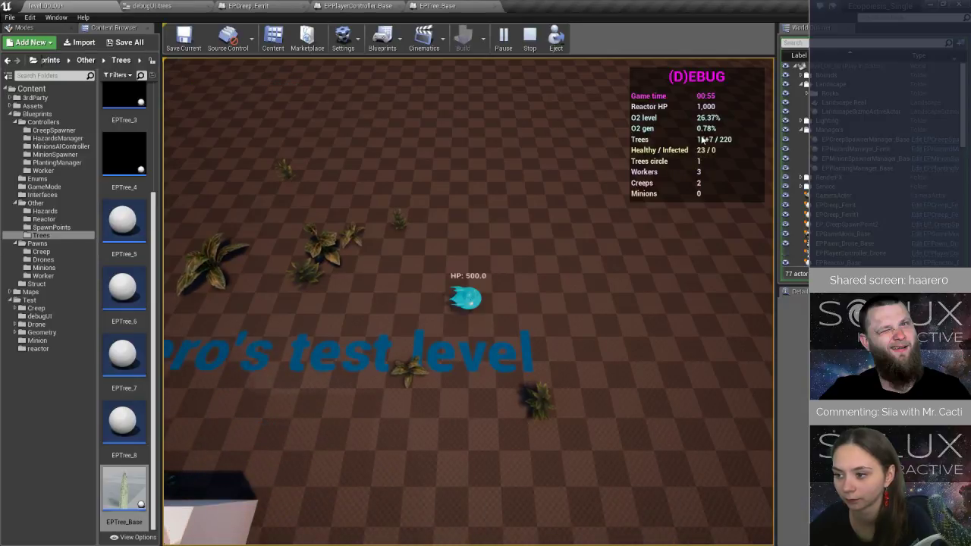
Fly the drone around the trees to check the tree and oxygen values once more, and stop the play session.
click(372, 340)
click(390, 223)
click(543, 227)
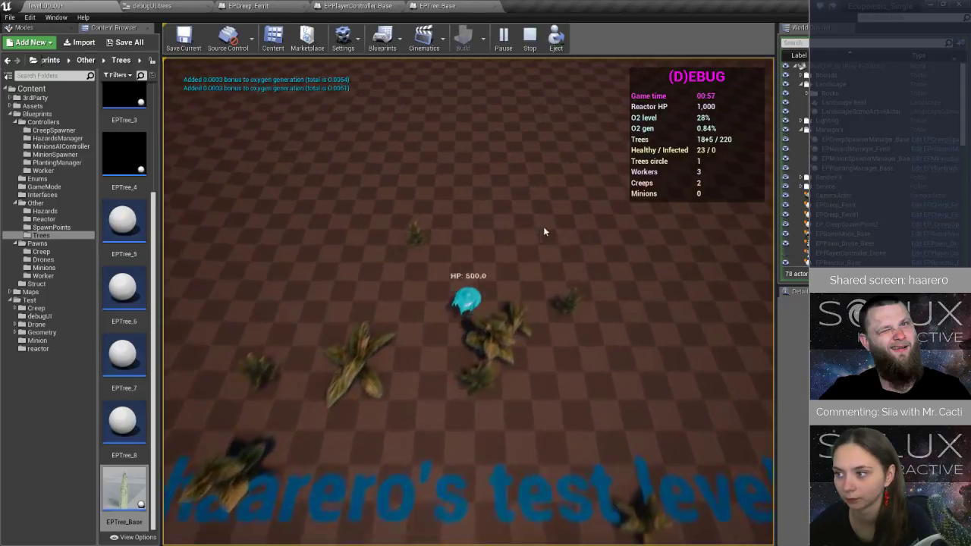
click(521, 335)
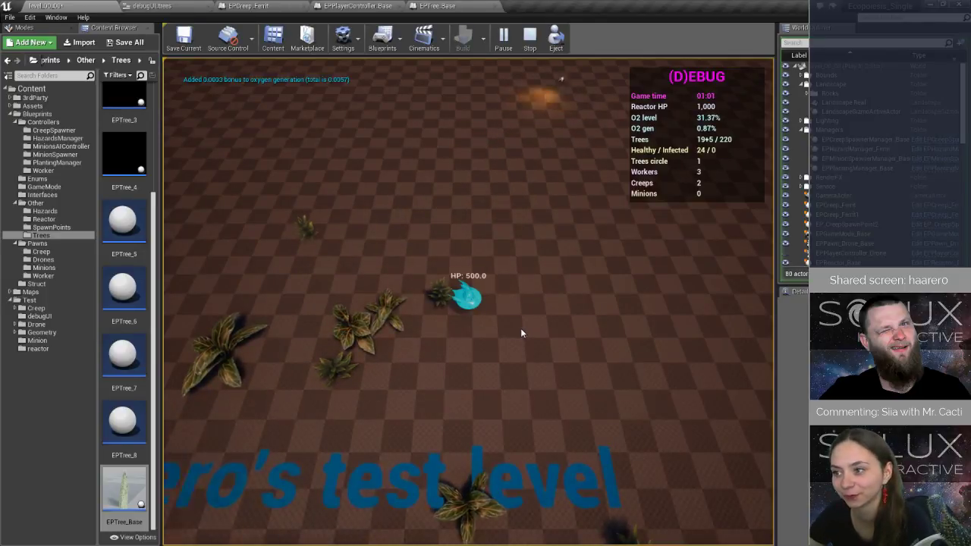
click(531, 35)
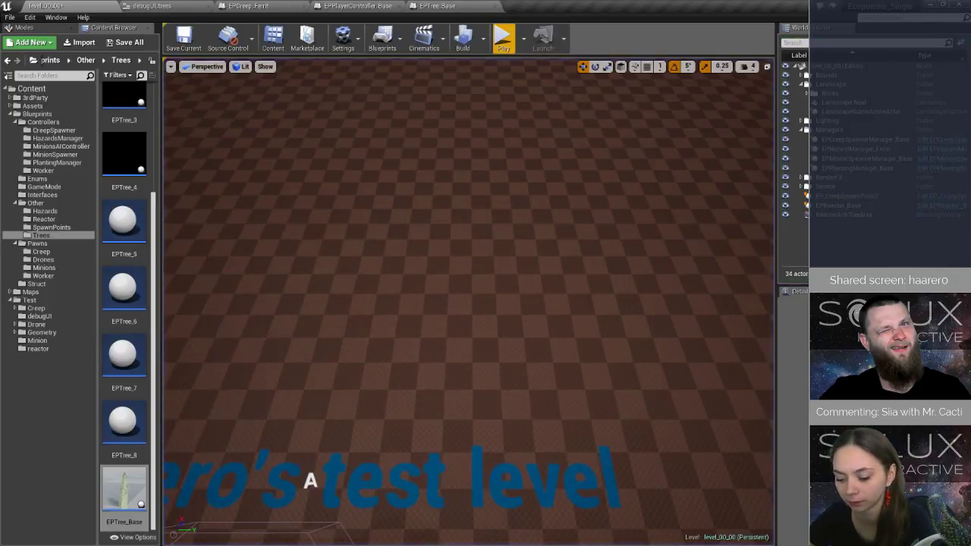
In the Git Bash terminal, push the debug-ui branch to origin and enter the SSH key passphrase.
key(alt+Tab)
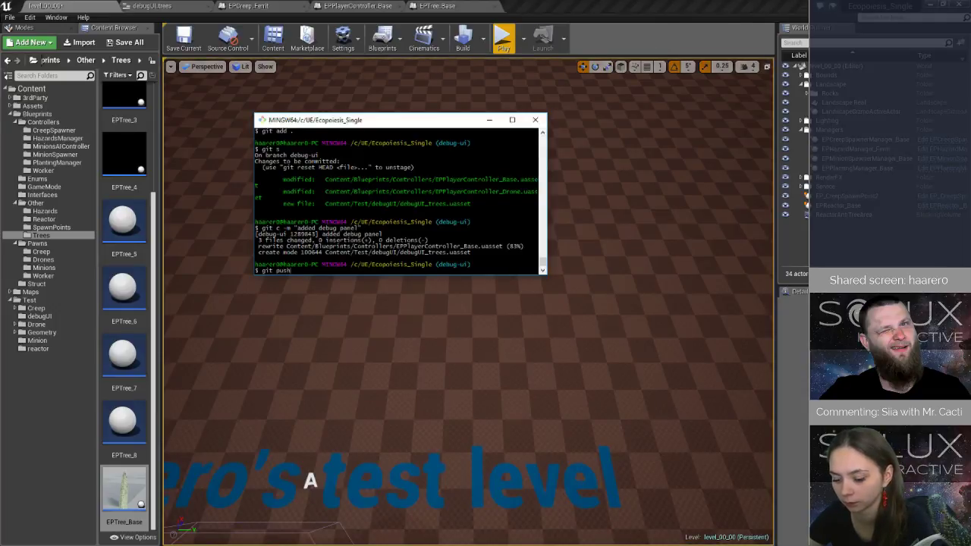
text(git push origin debug-ui)
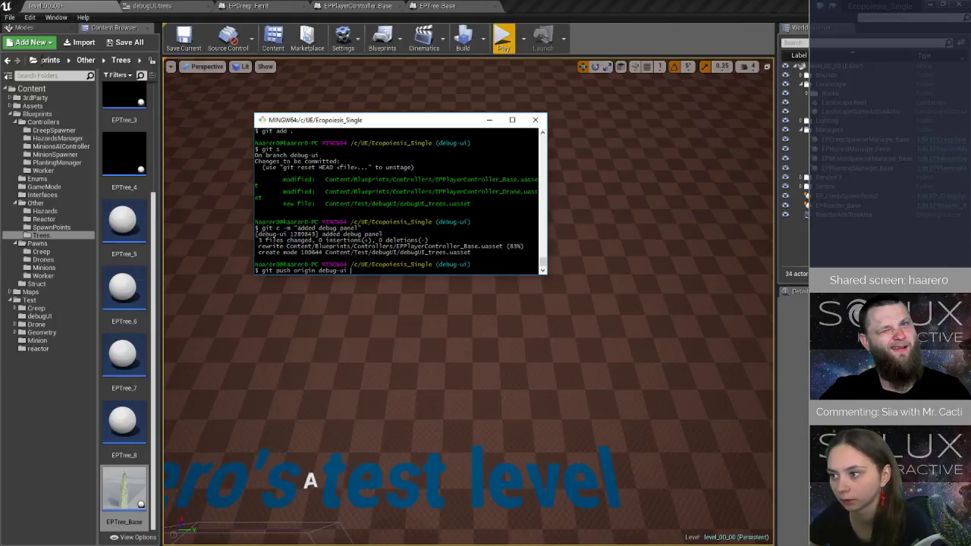
key(Return)
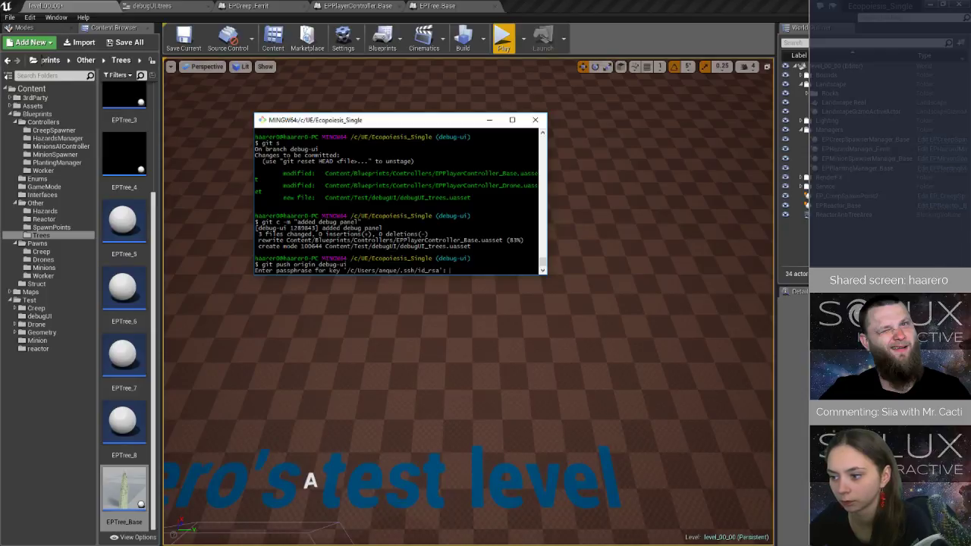
key(Return)
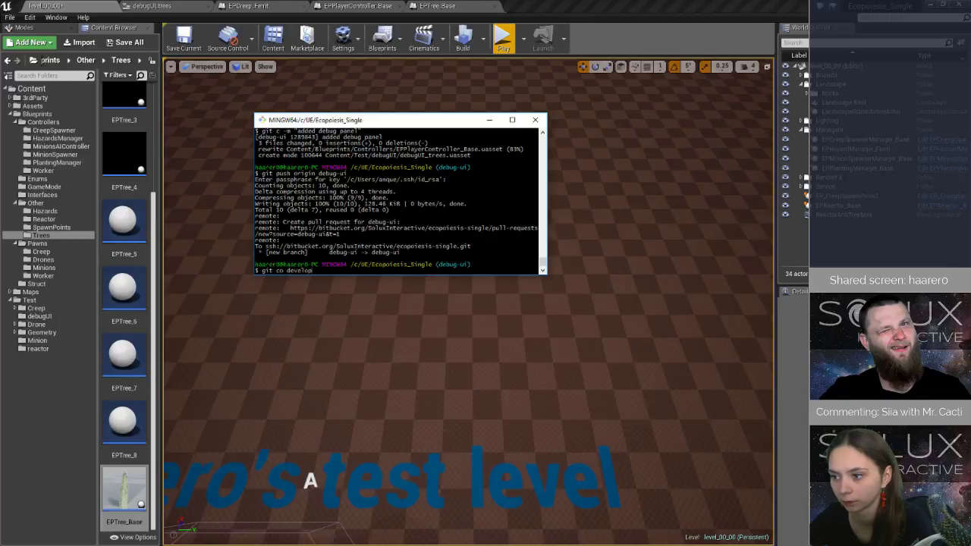
Check out the development branch and pull it from origin, entering the SSH key passphrase.
key(Return)
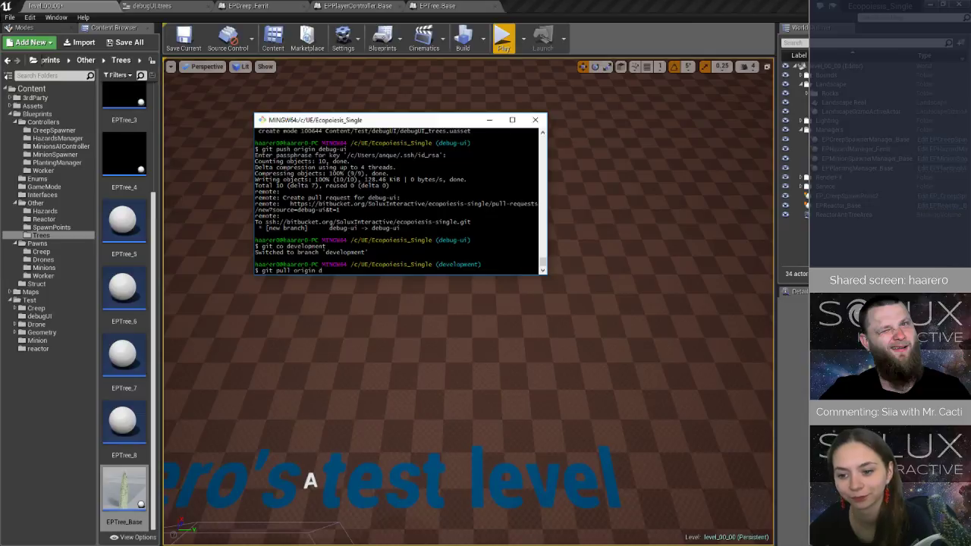
text(git pull origin development)
key(Return)
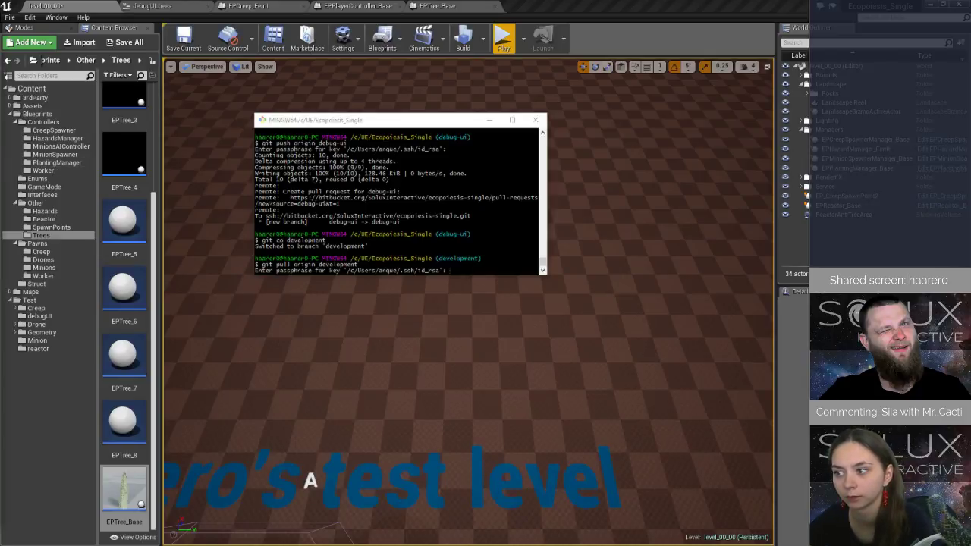
key(alt+Tab)
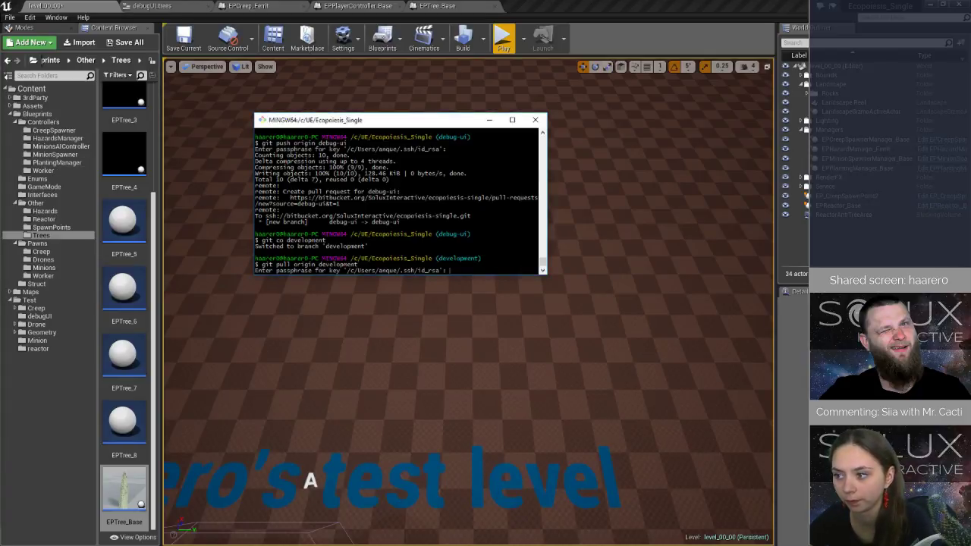
key(Return)
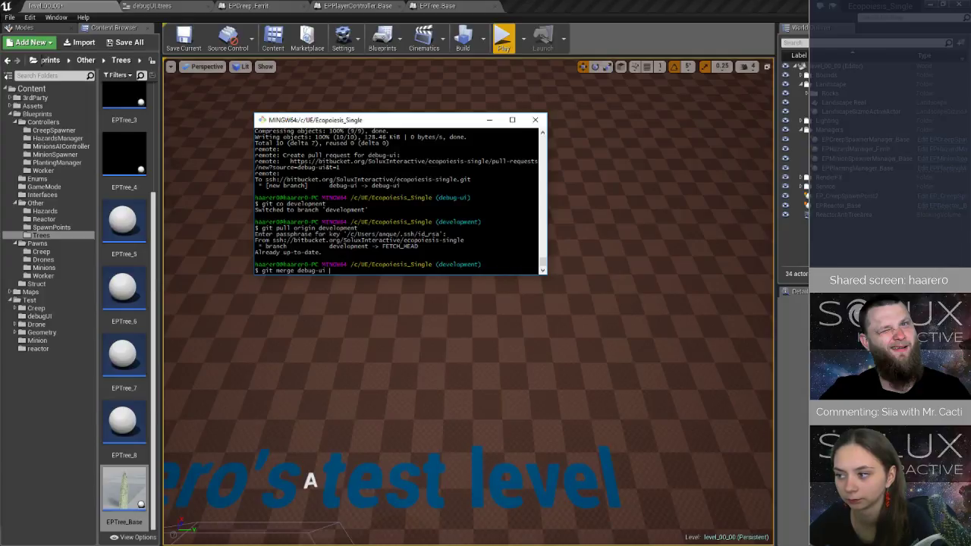
Merge debug-ui into development and push development to origin, entering the SSH key passphrase.
text(git merge debug-ui)
key(Return)
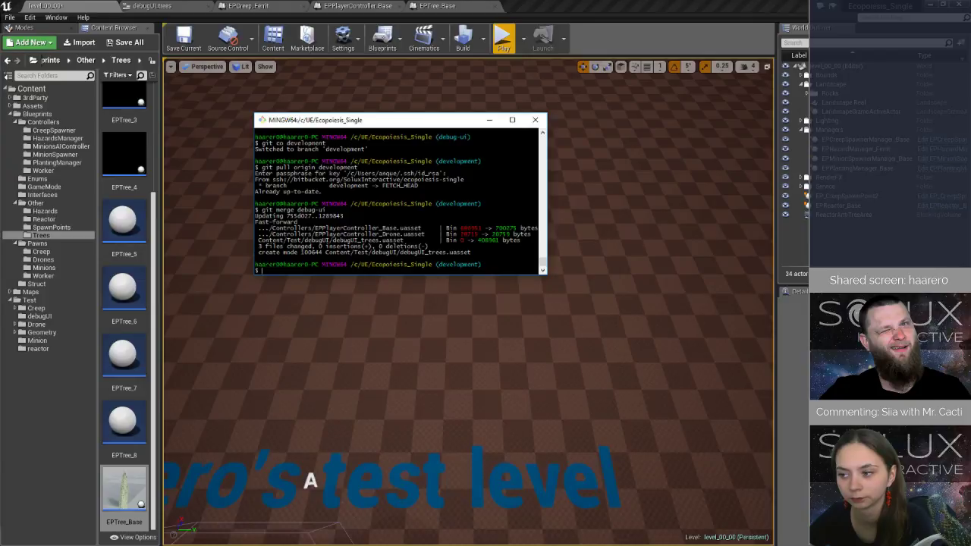
text(git push o)
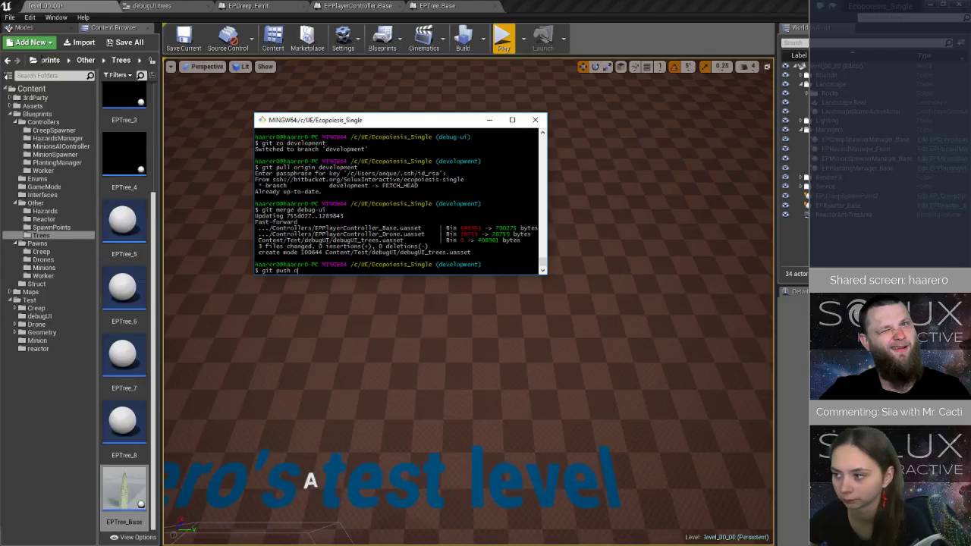
text(rigin development)
key(Return)
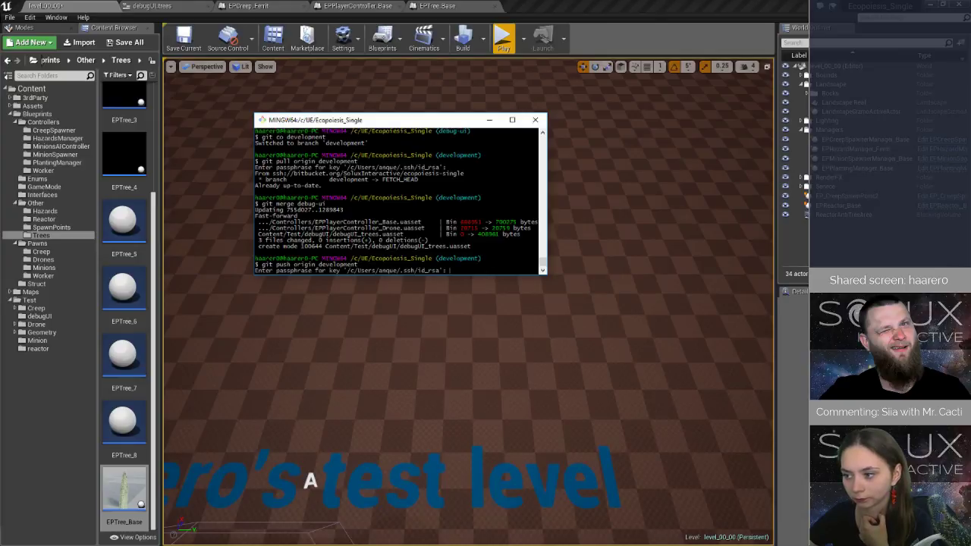
key(Return)
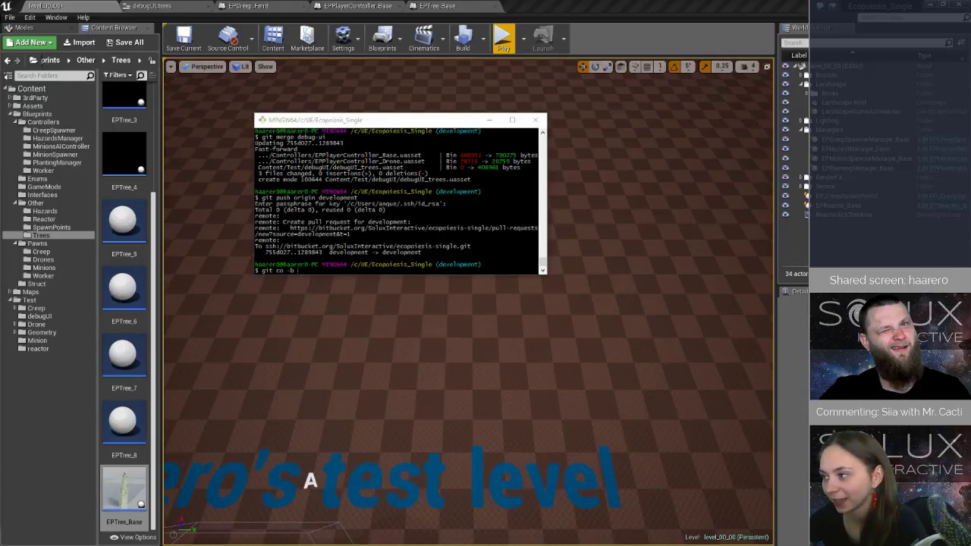
Create and check out a new branch named ES-110.
key(alt+Tab)
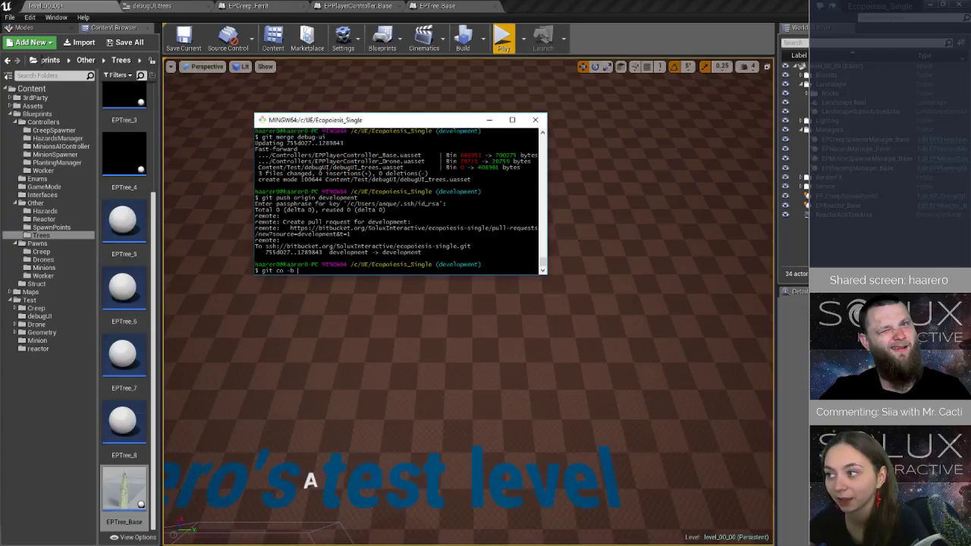
text(git co -b ES-11)
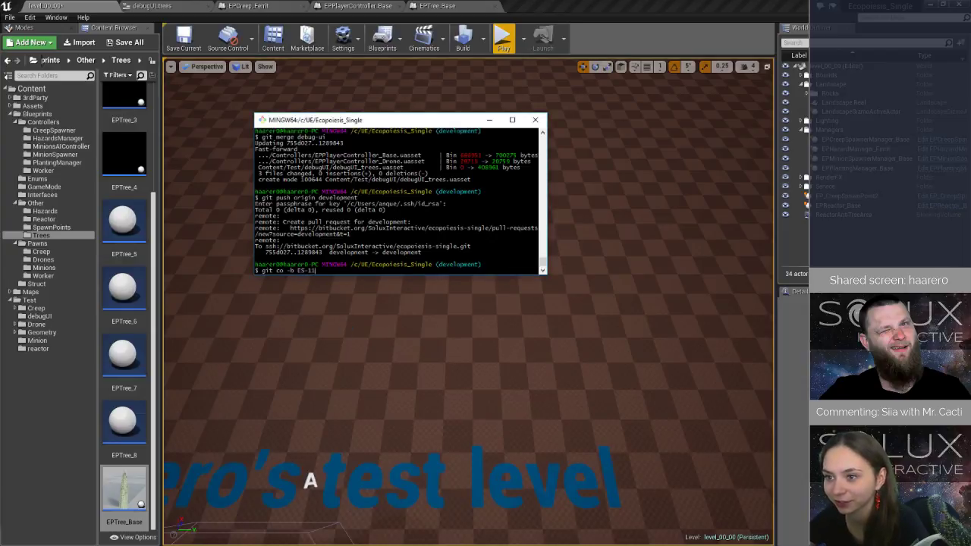
text(0)
key(Return)
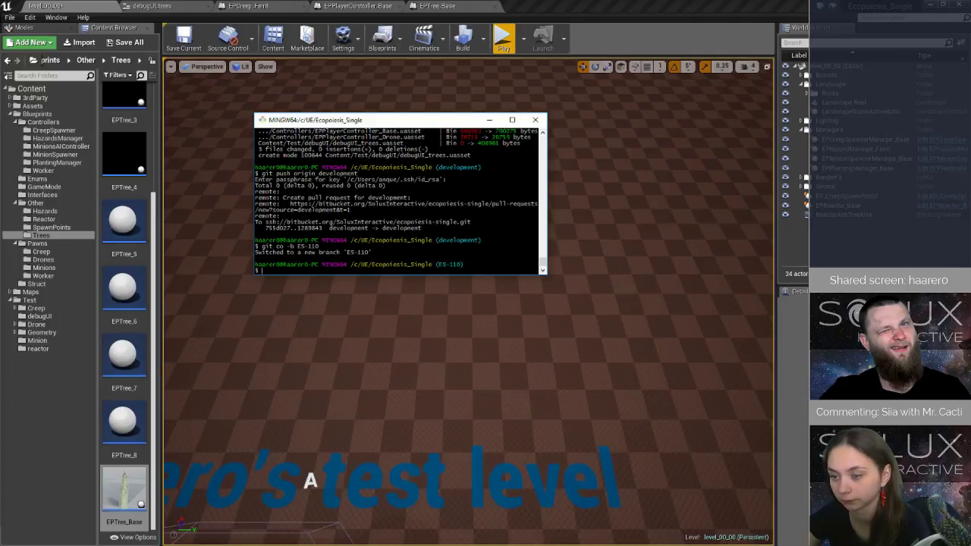
In Unreal Editor, open the EPCreep_Base blueprint from the Pawns/Creep folder and expand its EventGraph to list the events.
click(52, 252)
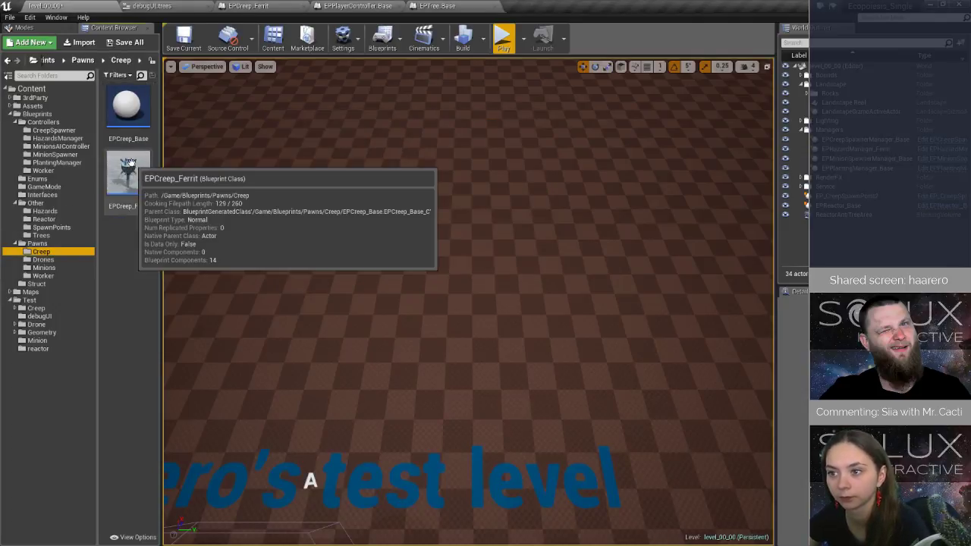
double_click(128, 110)
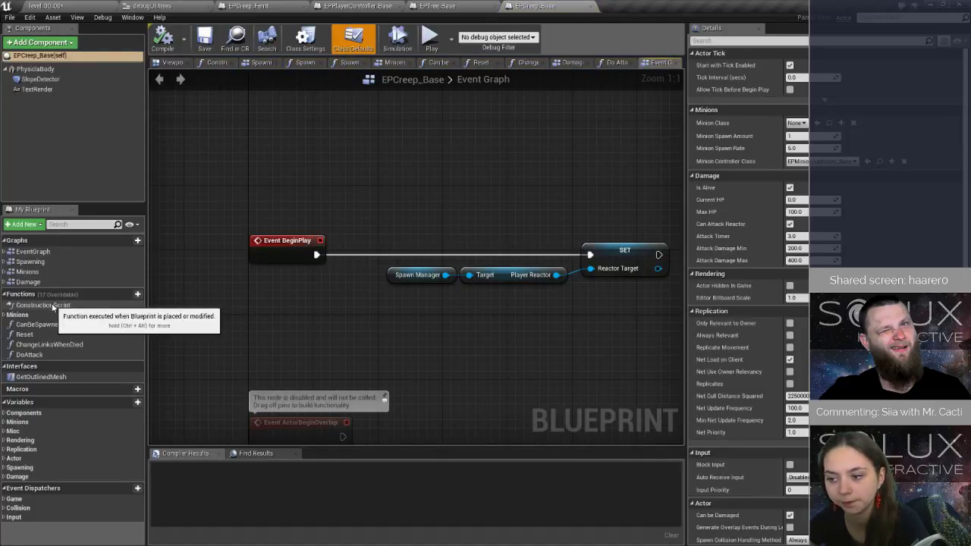
click(5, 252)
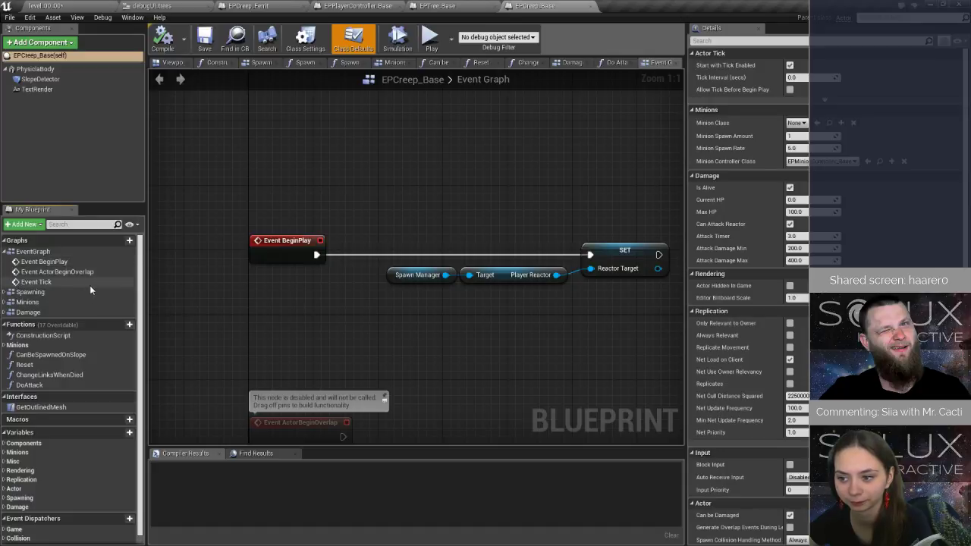
scroll(401, 236, down, 4)
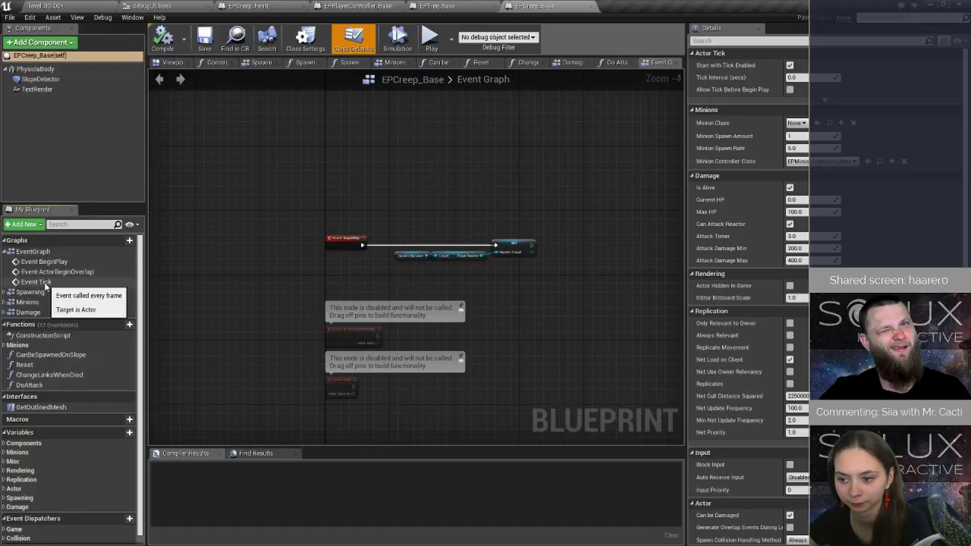
Expand the Spawning graph and open its OnSpawnFinished event to view the nodes up to Set Timer by Event.
click(4, 292)
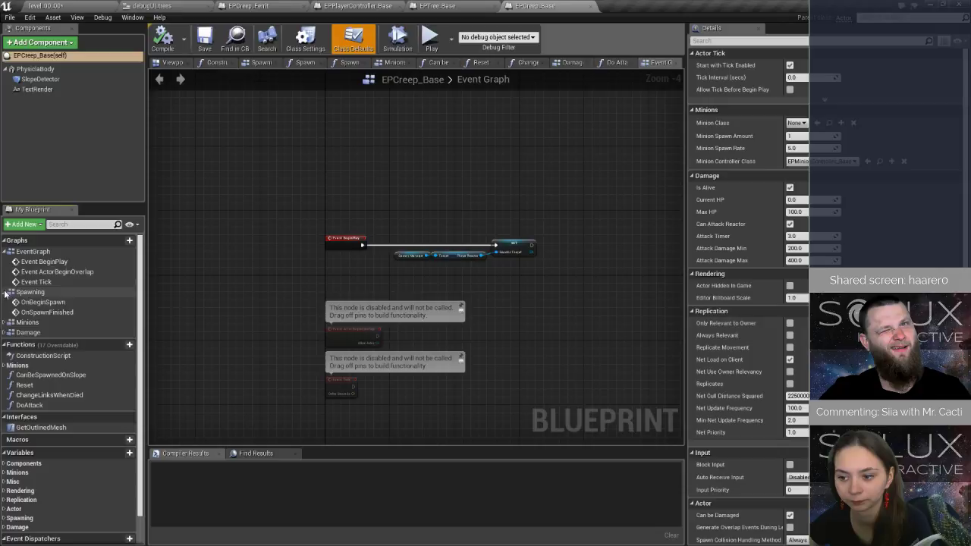
double_click(60, 313)
right_drag(589, 321, 310, 305)
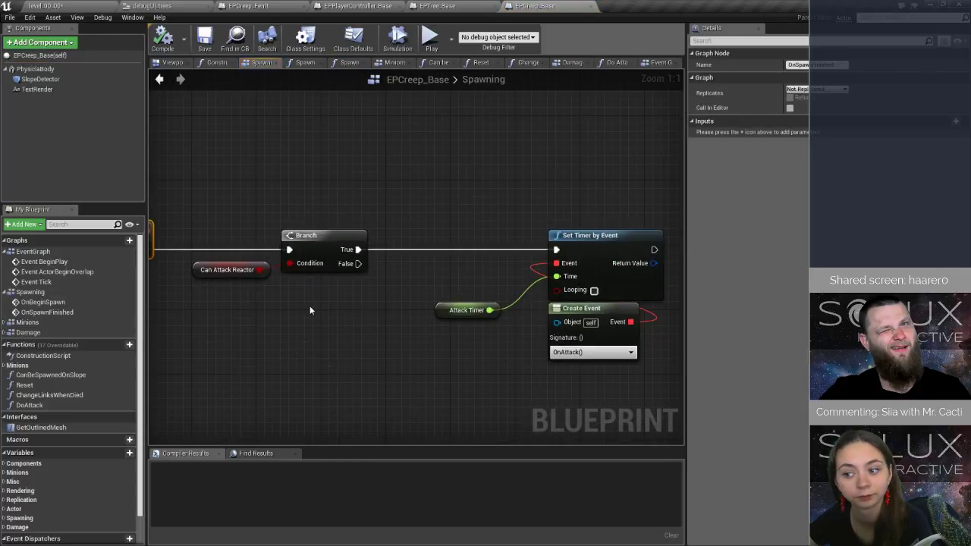
Inspect the blueprint's variables in the Components, Damage and Spawning categories, leaving Spawning collapsed.
scroll(110, 383, down, 1)
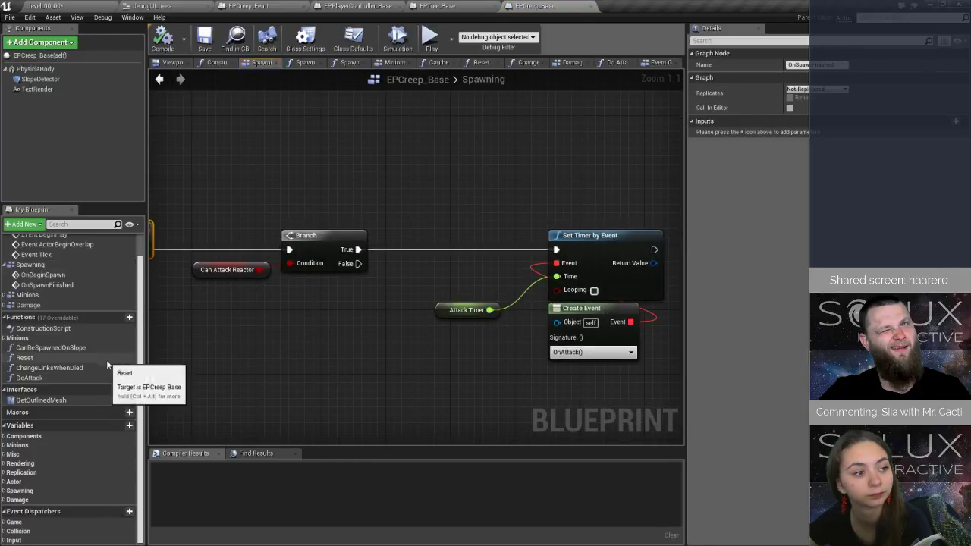
click(4, 436)
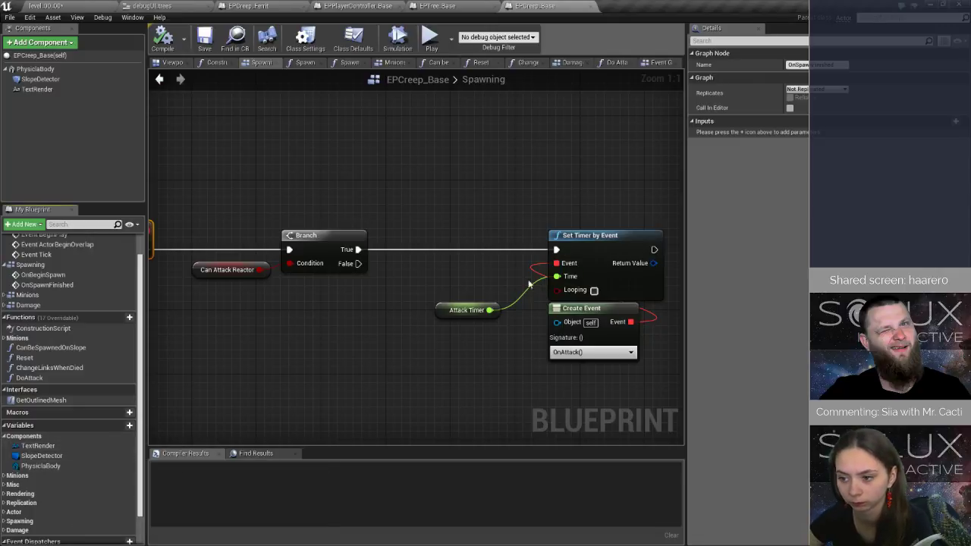
scroll(68, 471, down, 2)
click(23, 501)
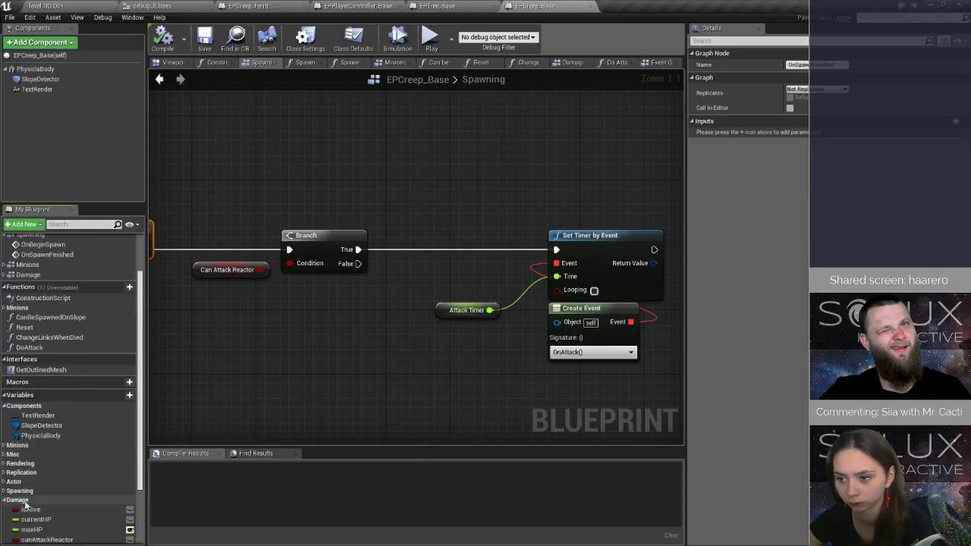
scroll(25, 506, down, 4)
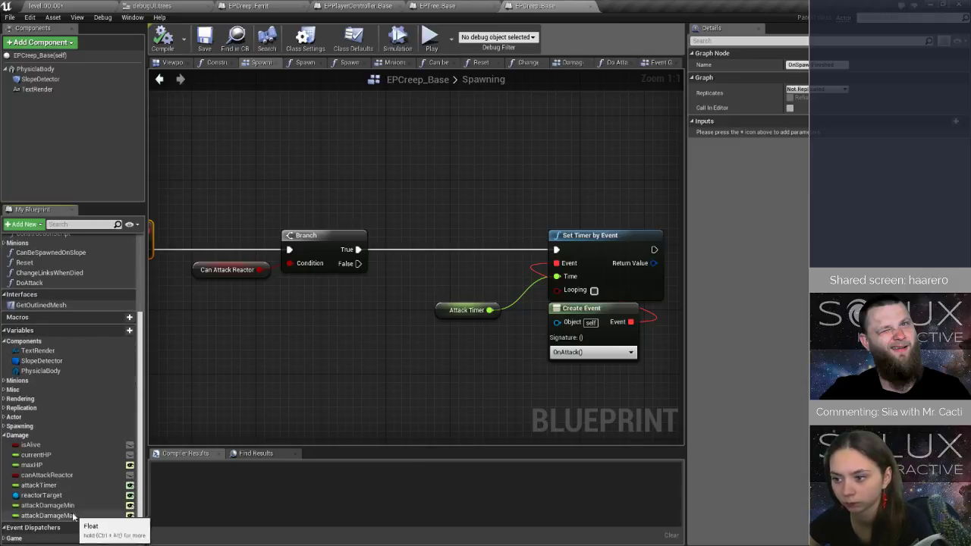
click(5, 428)
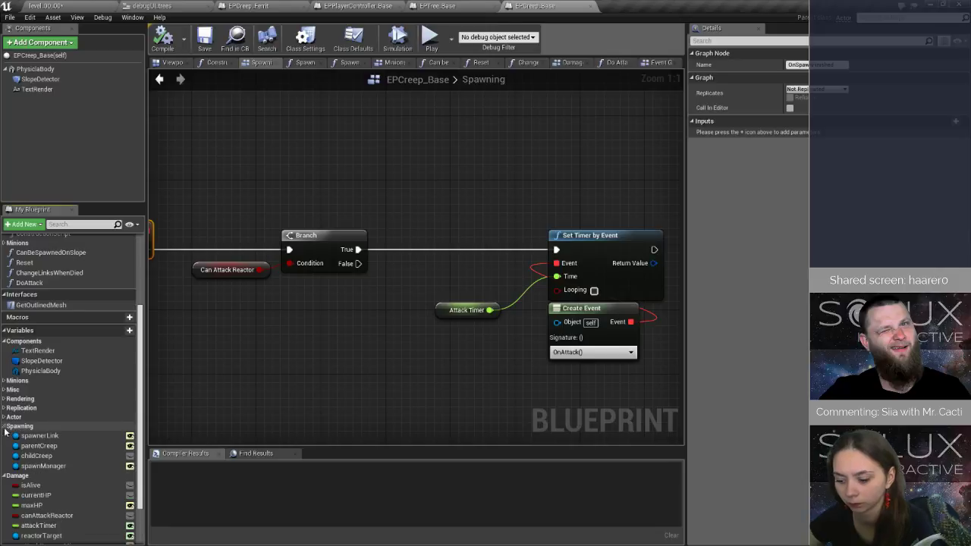
click(6, 427)
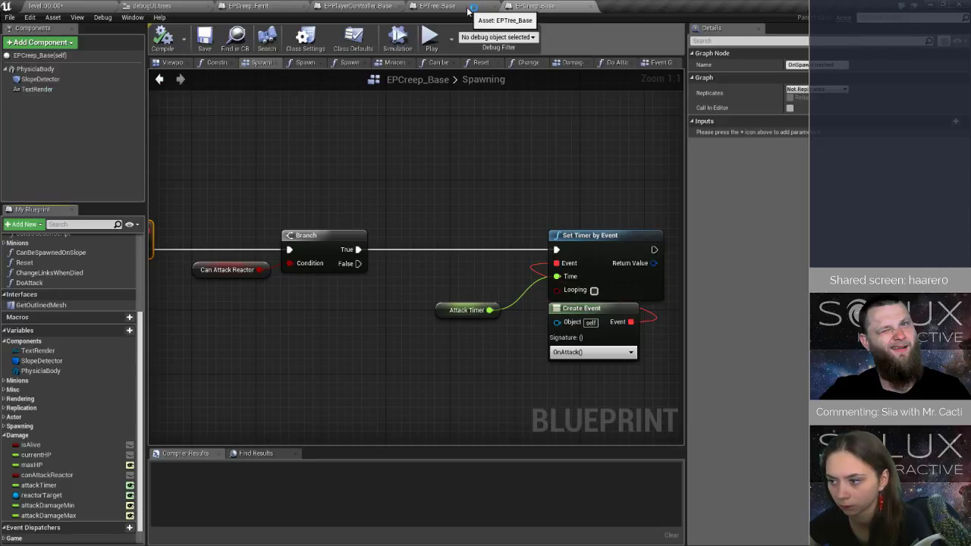
Open the EPCreep_Ferrit blueprint from the Creep folder and inspect its Decal component in the viewport.
click(64, 6)
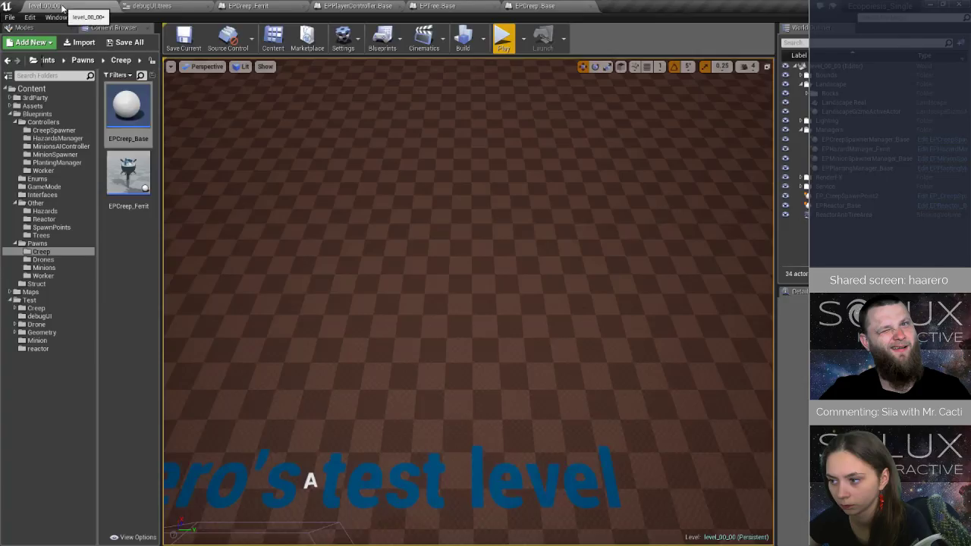
double_click(126, 169)
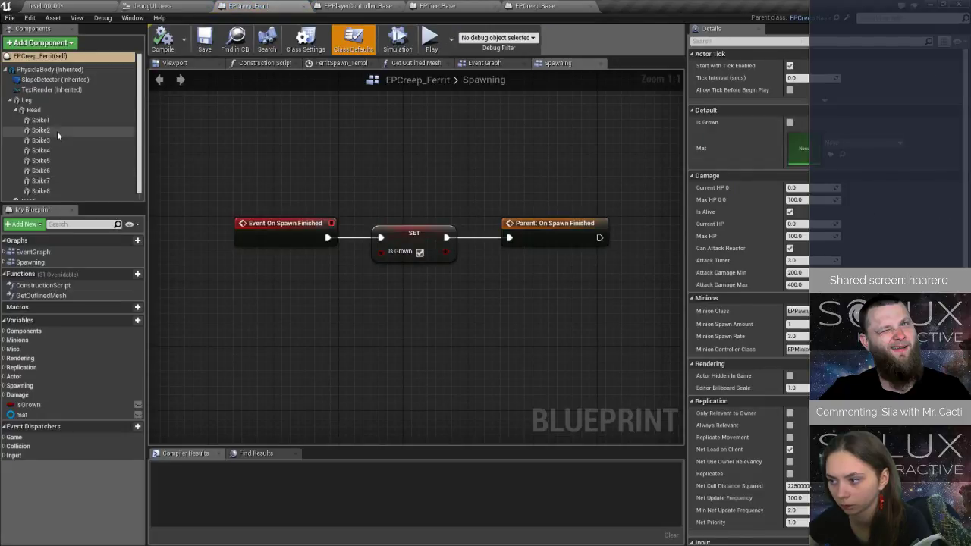
click(174, 63)
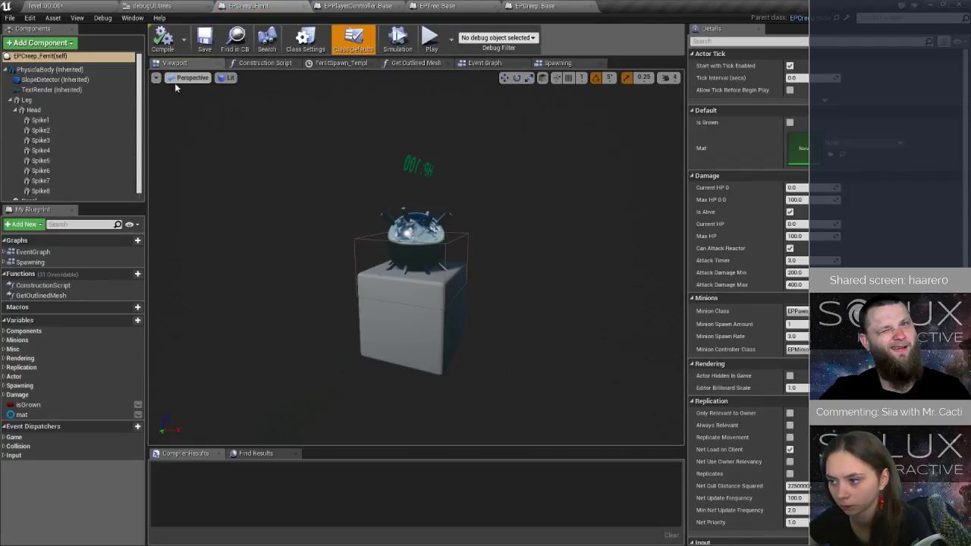
click(30, 199)
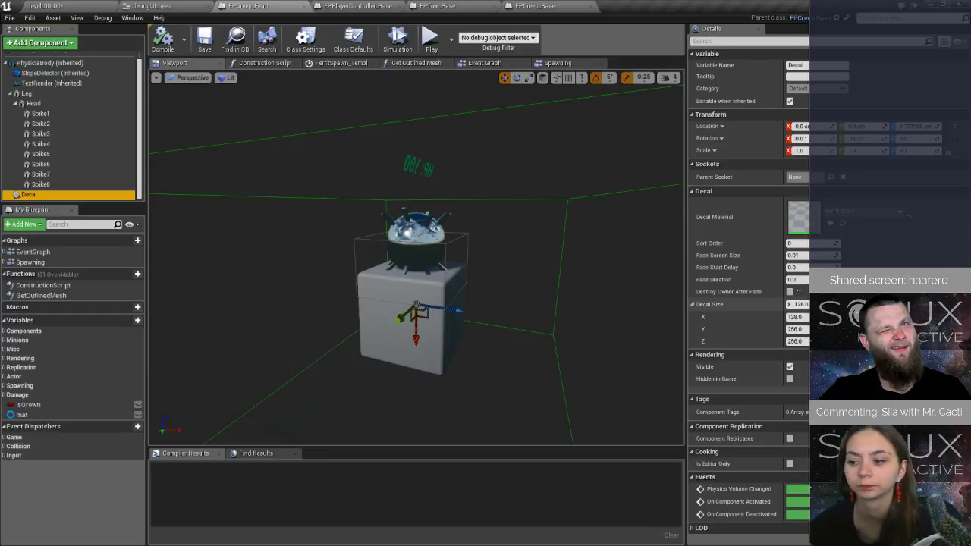
Return to the EPCreep_Base blueprint and add a new variable named infectionRadius.
click(535, 5)
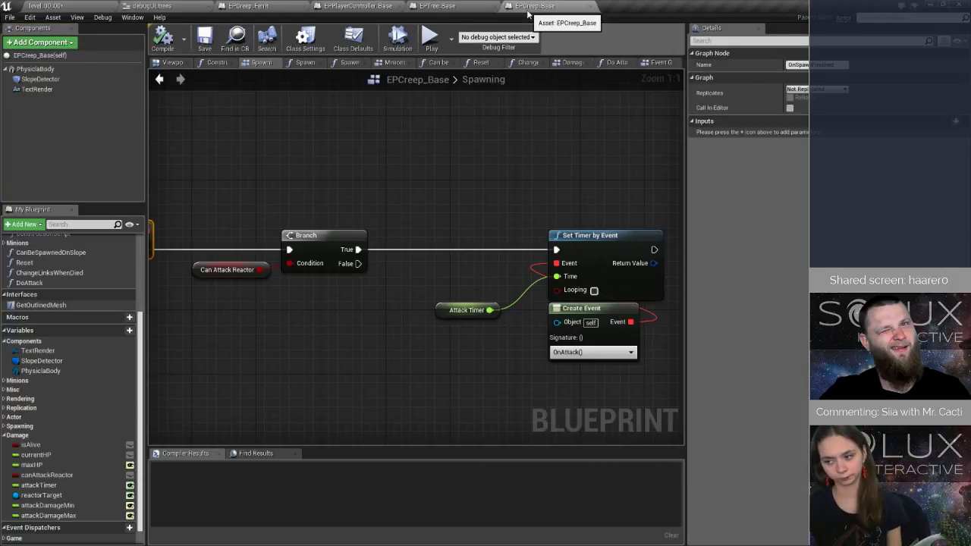
click(118, 331)
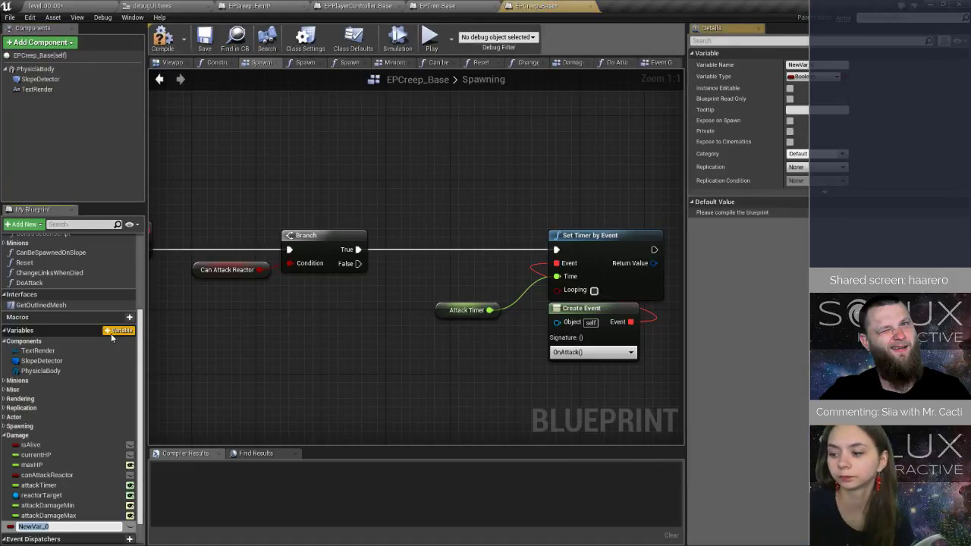
text(infection)
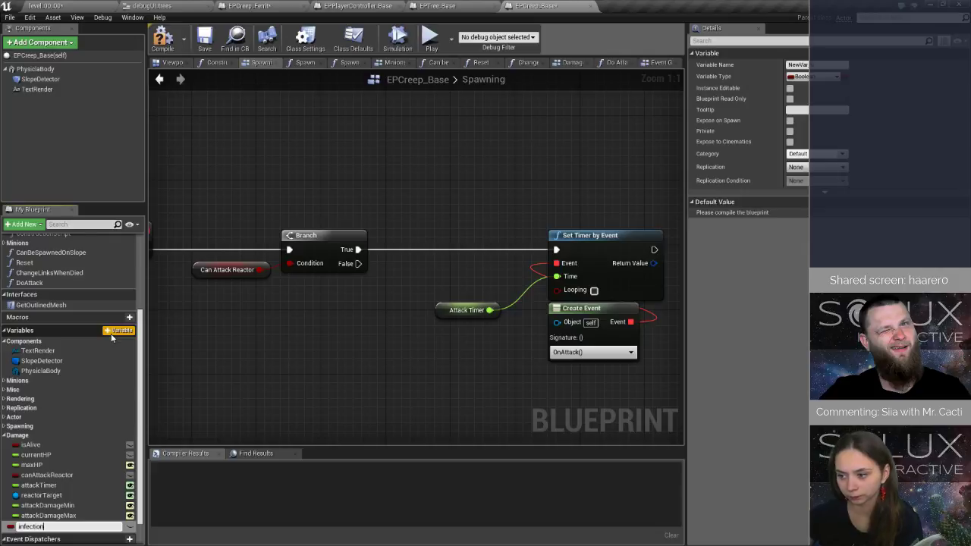
text(Radius)
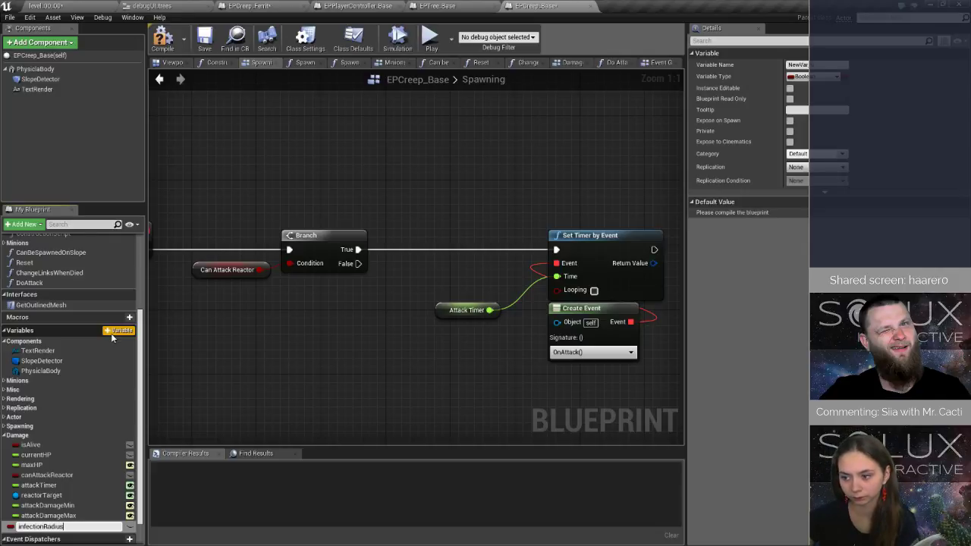
key(Return)
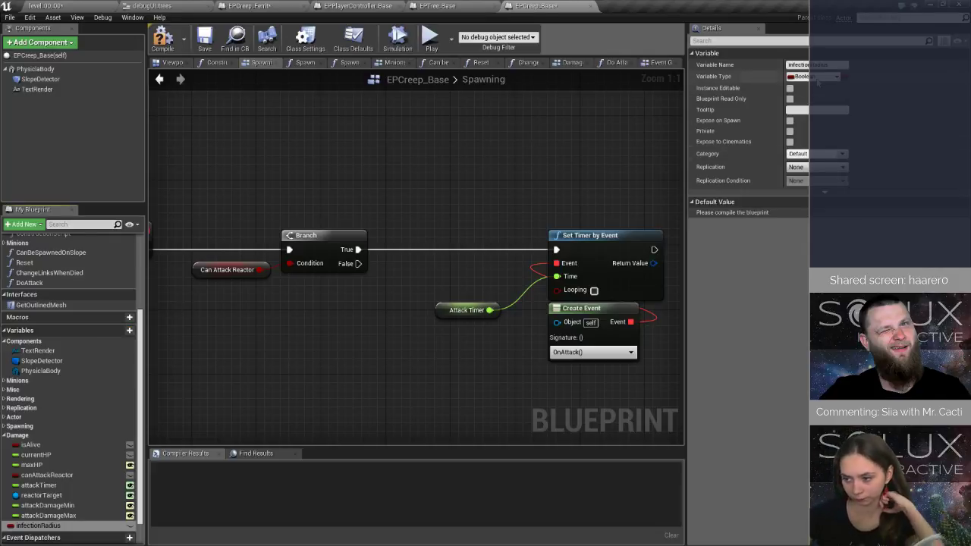
Set the infectionRadius variable's type to Float, and compile and save the blueprint.
click(811, 77)
click(809, 132)
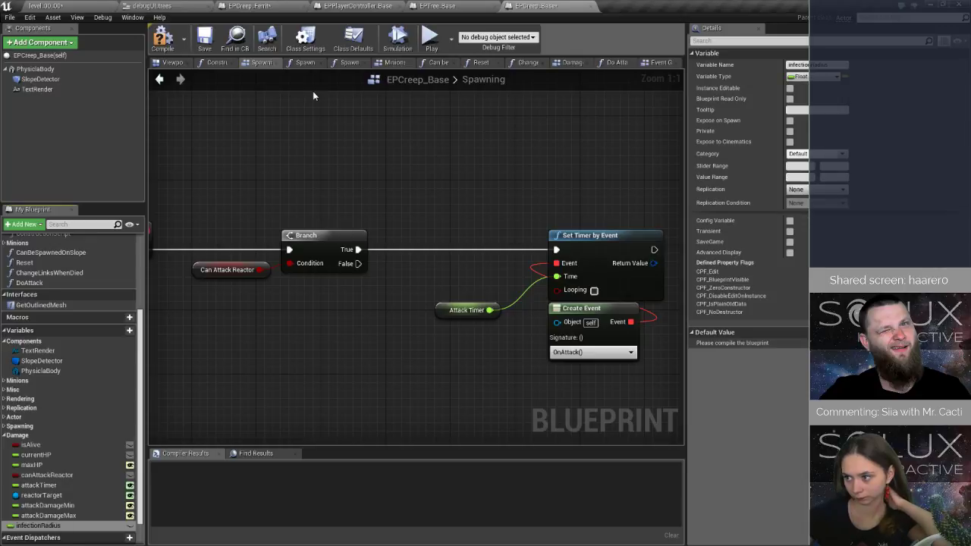
click(169, 37)
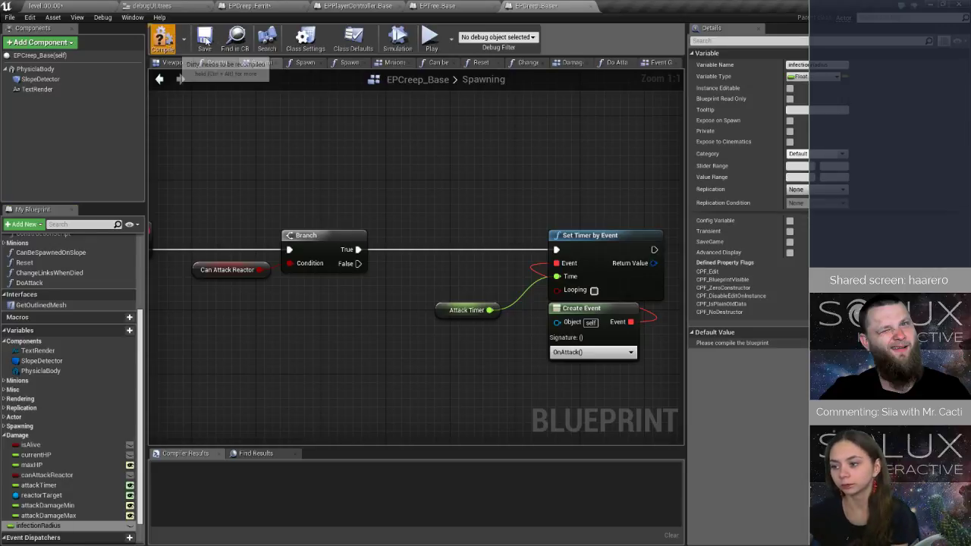
click(205, 38)
click(207, 41)
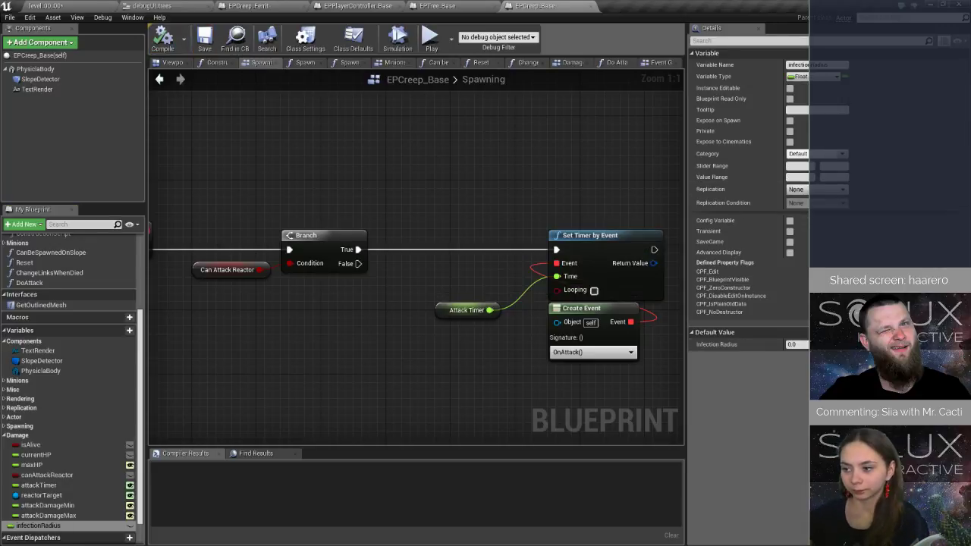
Set the default value of infectionRadius to 200.
click(806, 344)
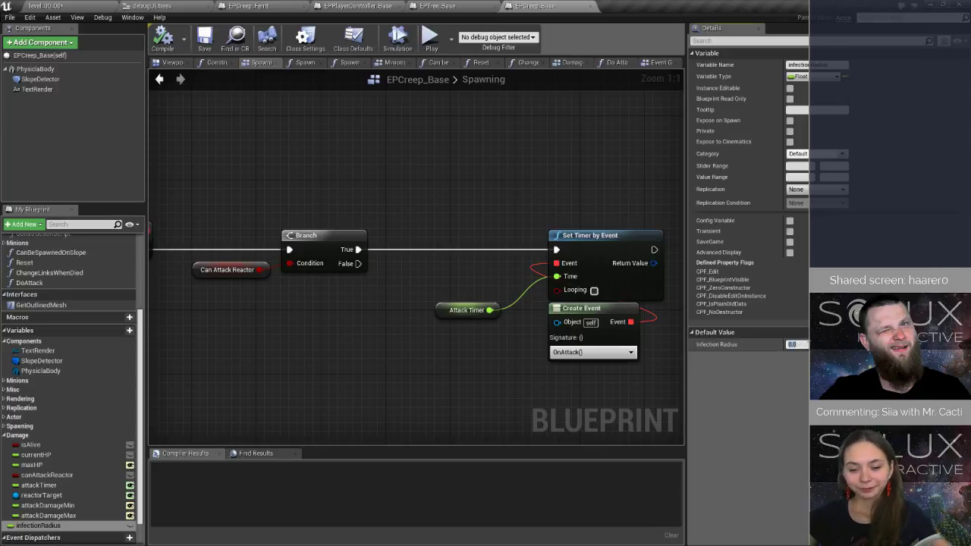
text(50)
key(BackSpace)
key(BackSpace)
text(200)
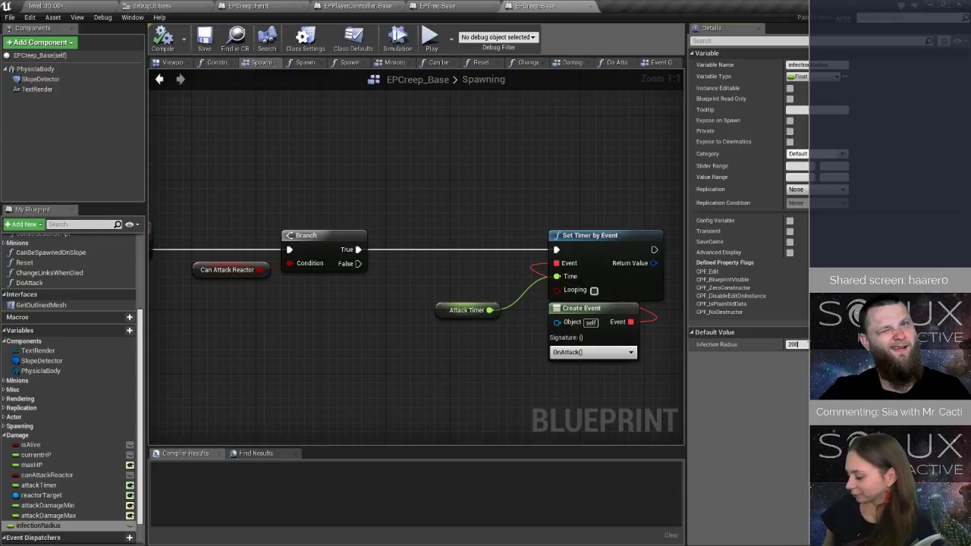
key(Return)
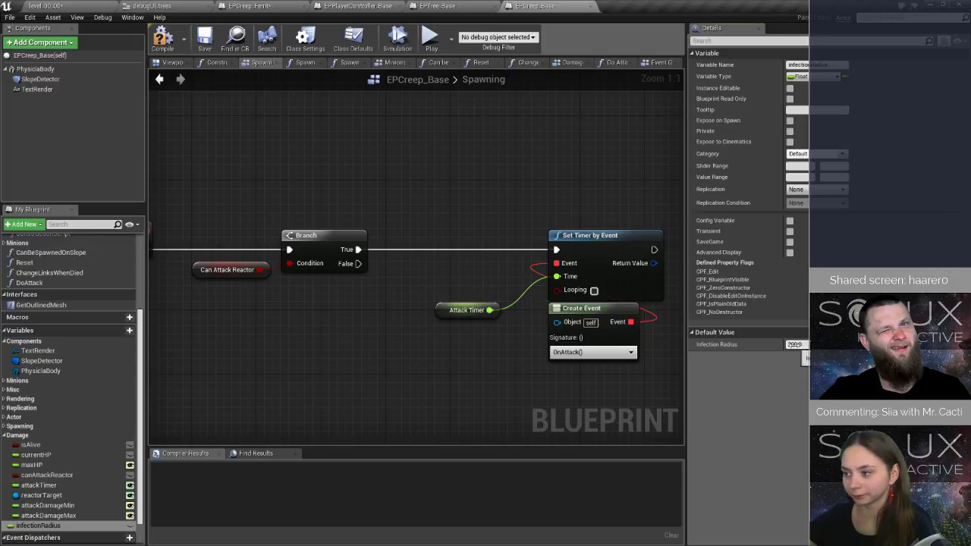
Set the default value of infectionRadius to 500 and save the blueprint.
click(798, 346)
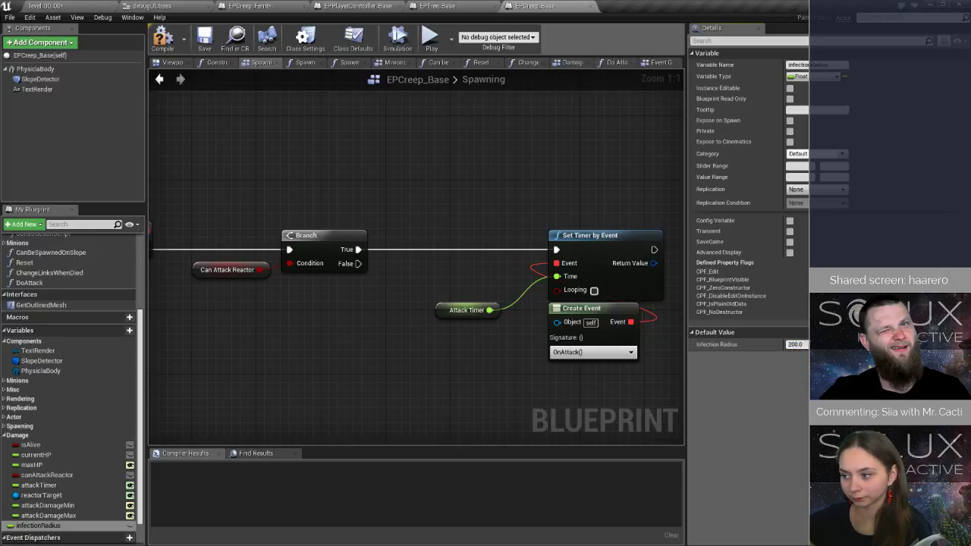
key(Delete)
text(5)
key(Return)
key(ctrl+s)
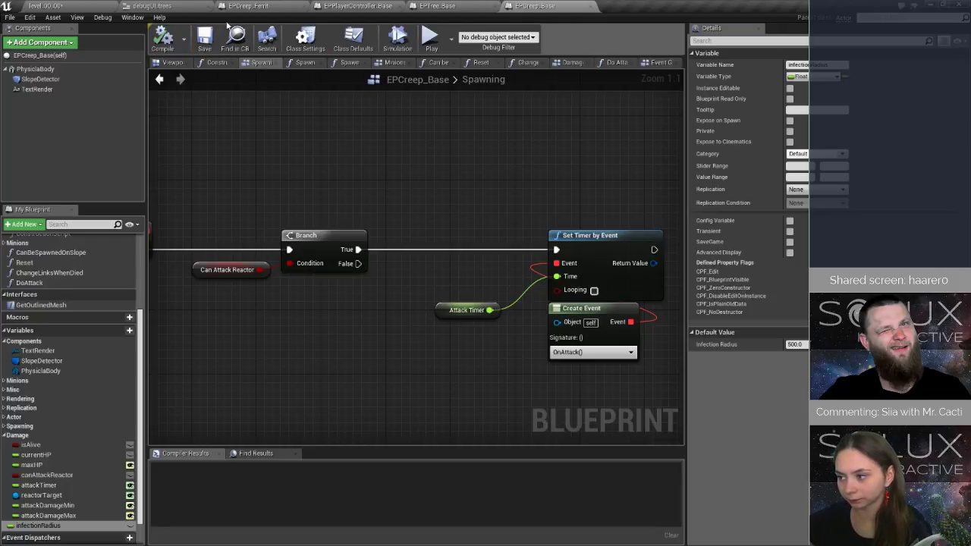
Examine the OnSpawnFinished event chain in the Spawning graph, from the event node through the Branch to the attack timer.
scroll(253, 224, down, 3)
scroll(46, 303, up, 5)
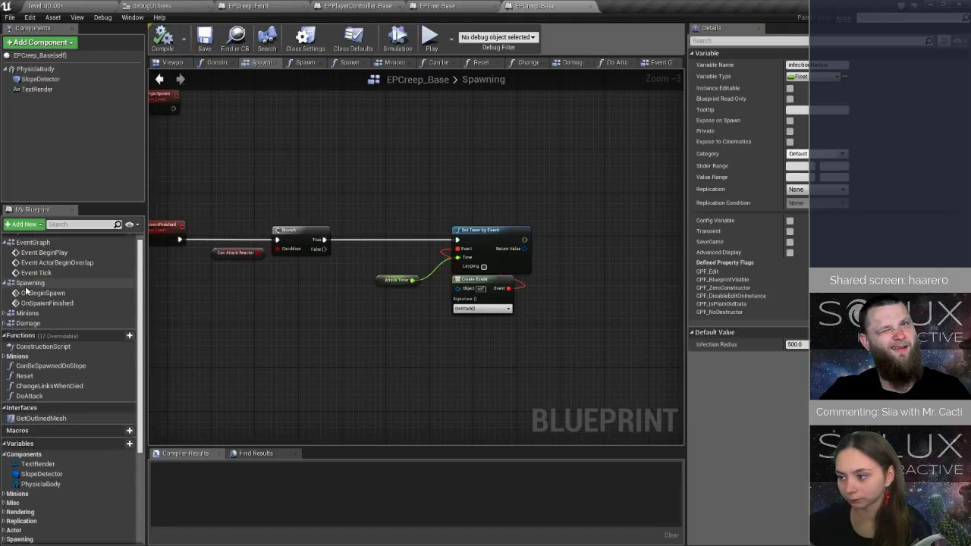
double_click(33, 303)
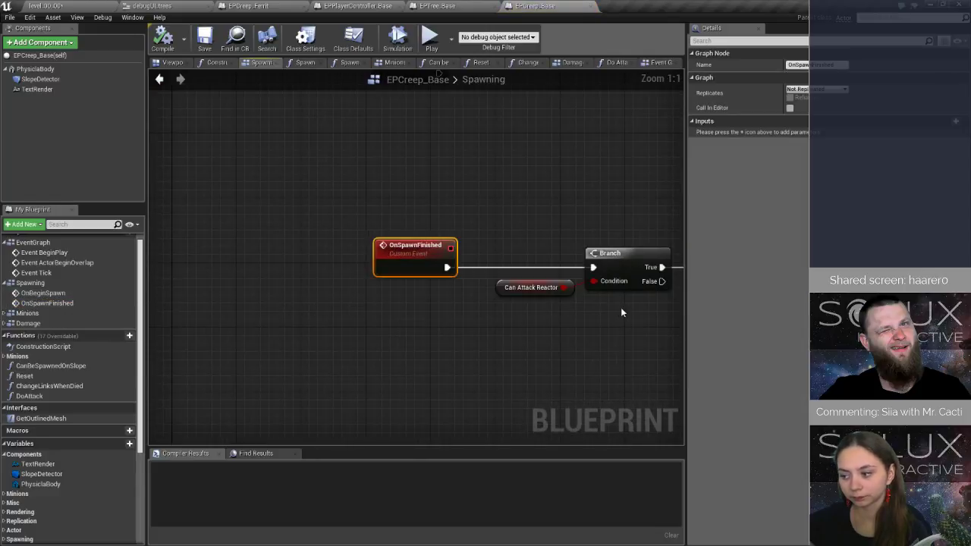
right_drag(621, 307, 301, 294)
scroll(512, 260, down, 3)
right_drag(603, 282, 381, 258)
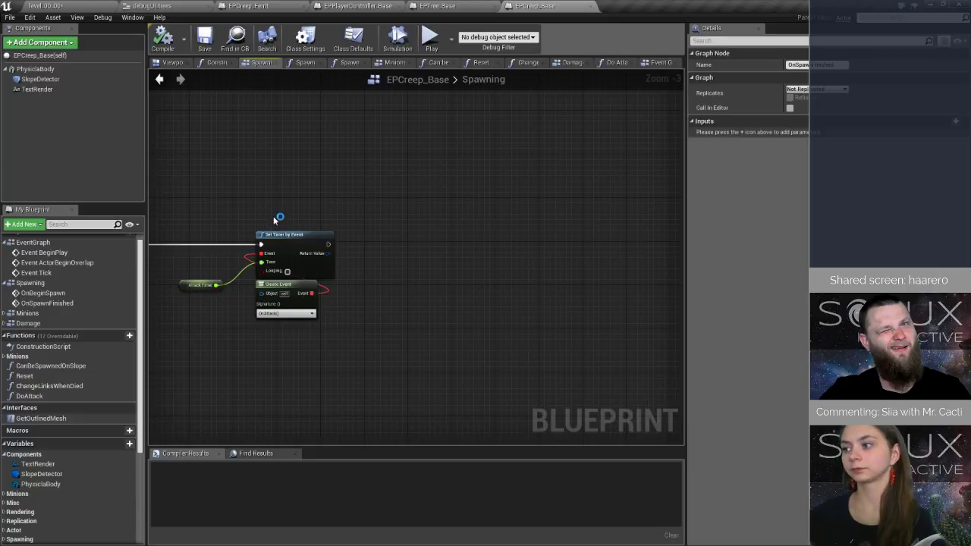
right_drag(277, 217, 331, 243)
Create a new function named InfectNearbyTrees in EPCreep_Base.
click(115, 337)
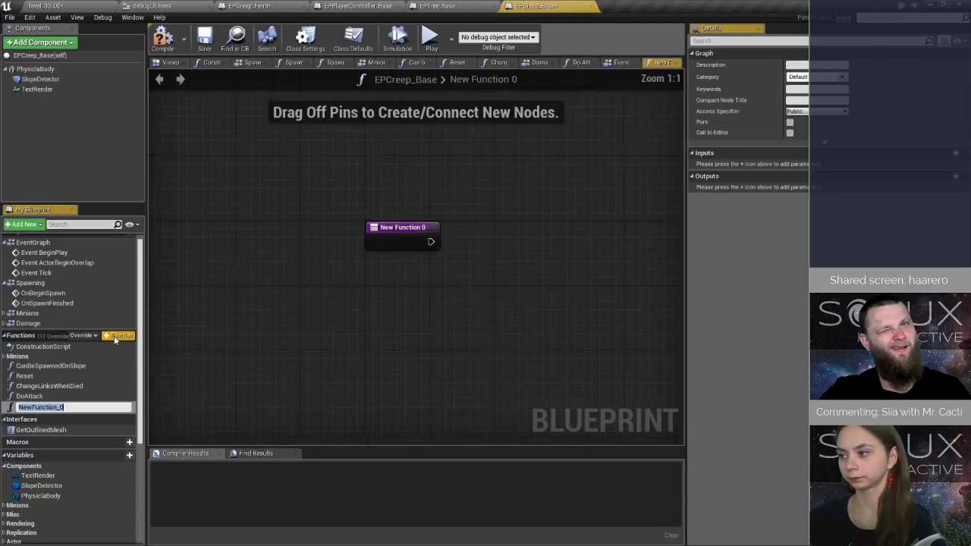
text(Infect)
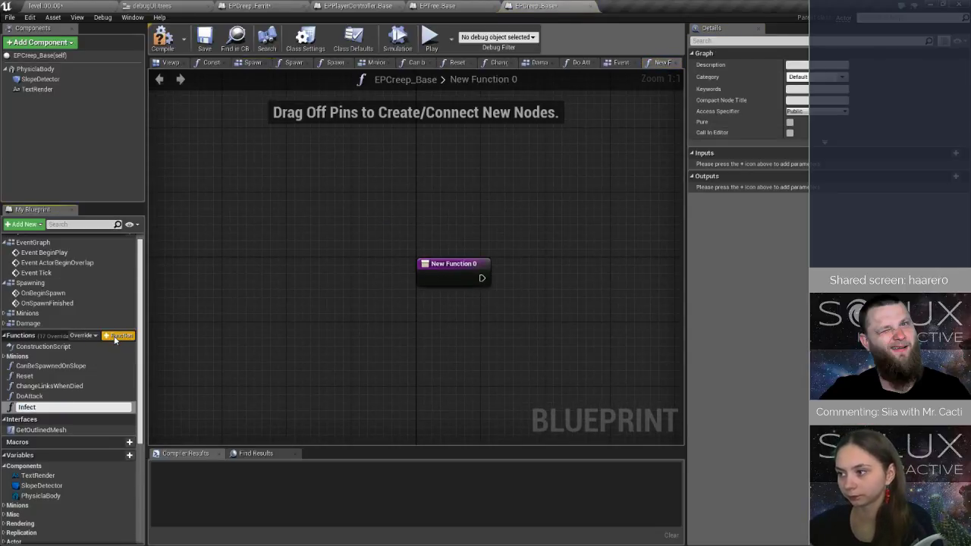
text(Nearby)
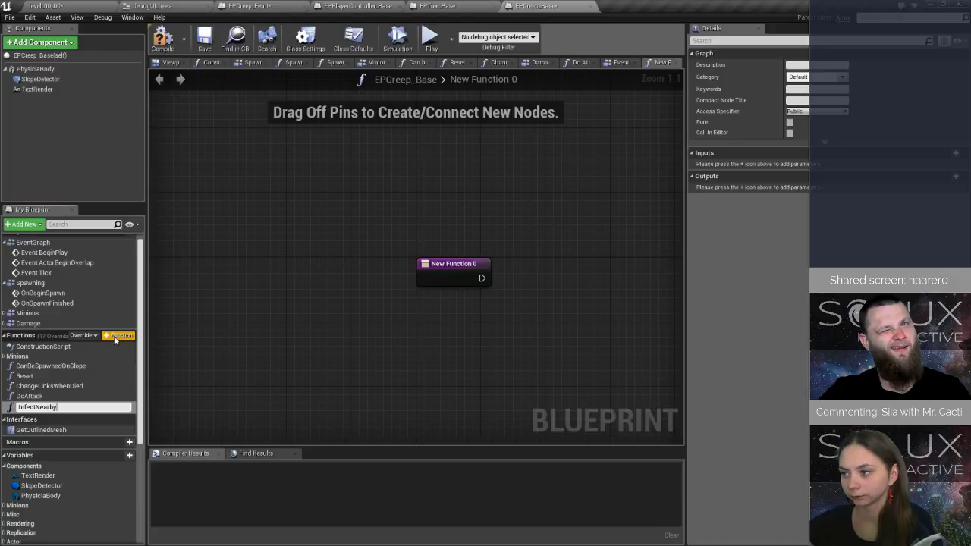
text(Trees)
key(Return)
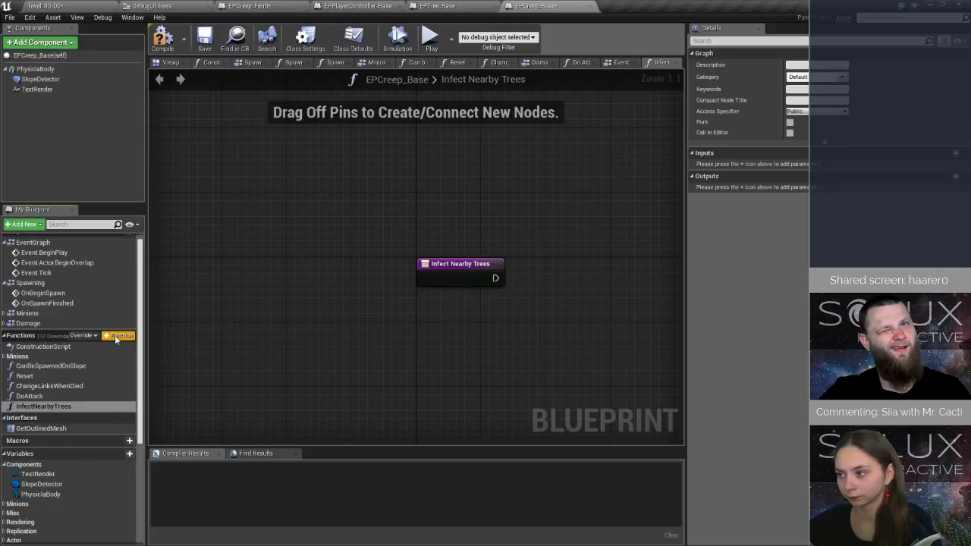
Add a SphereTraceForObjects node to the InfectNearbyTrees function graph, below the entry node.
right_drag(520, 322, 321, 308)
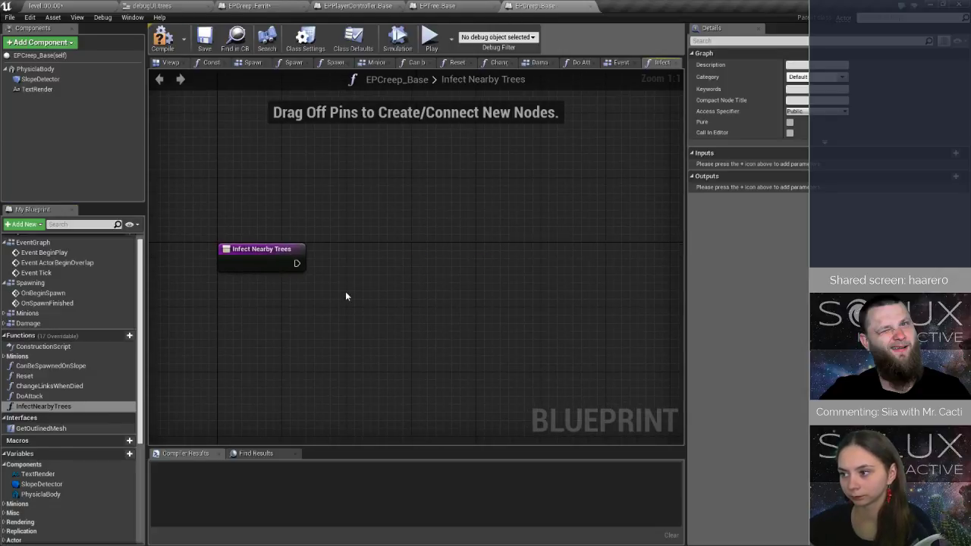
right_click(341, 284)
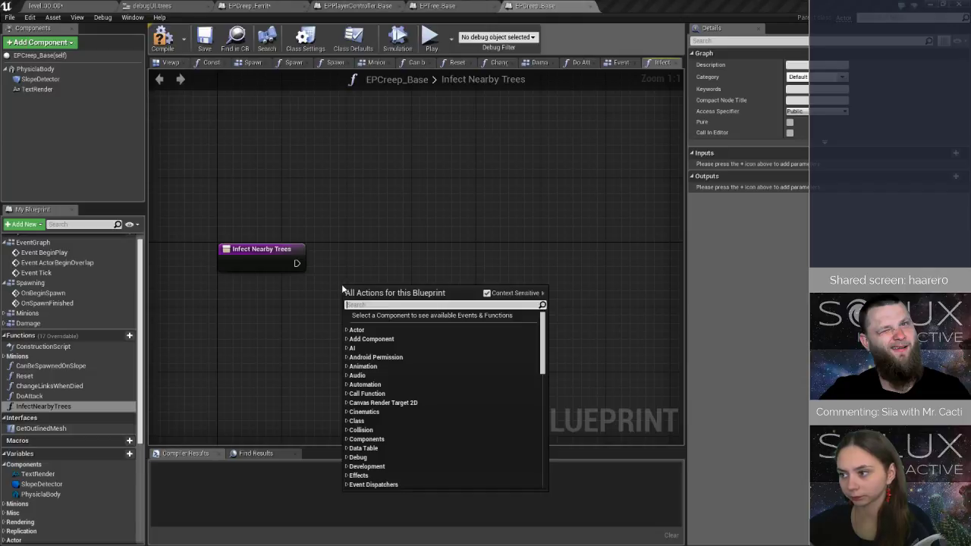
text(sphere)
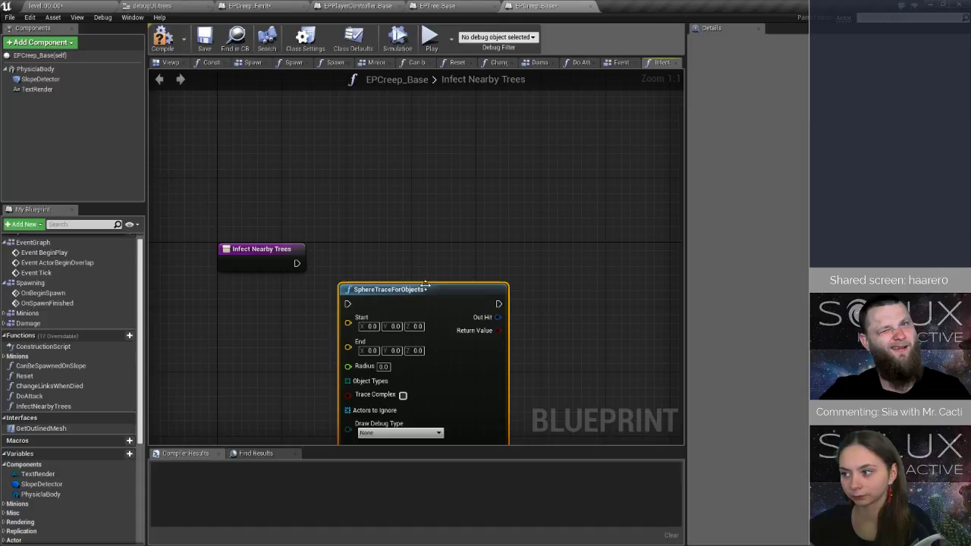
Add a GetActorLocation node and connect its Return Value to both Start and End of the SphereTraceForObjects node.
drag(426, 284, 483, 244)
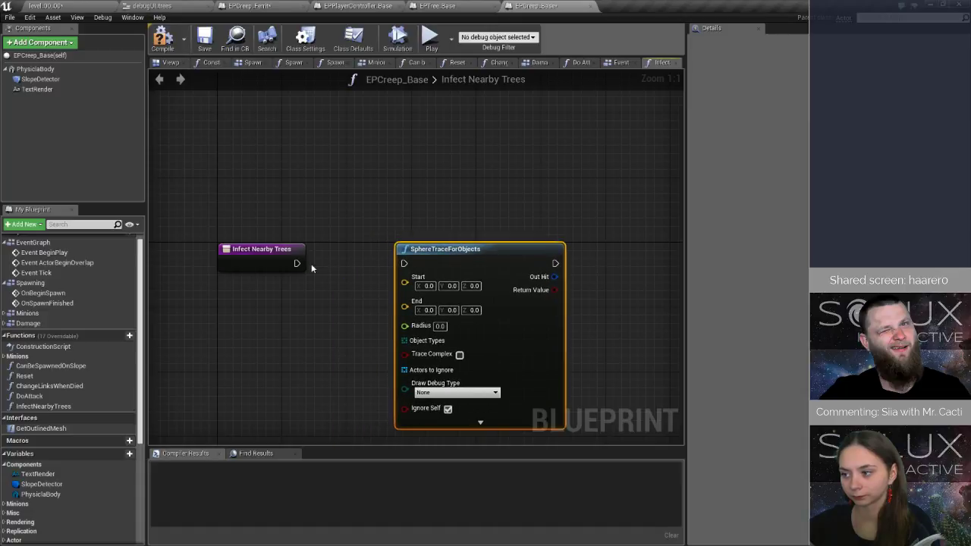
right_click(299, 314)
text(actor lo)
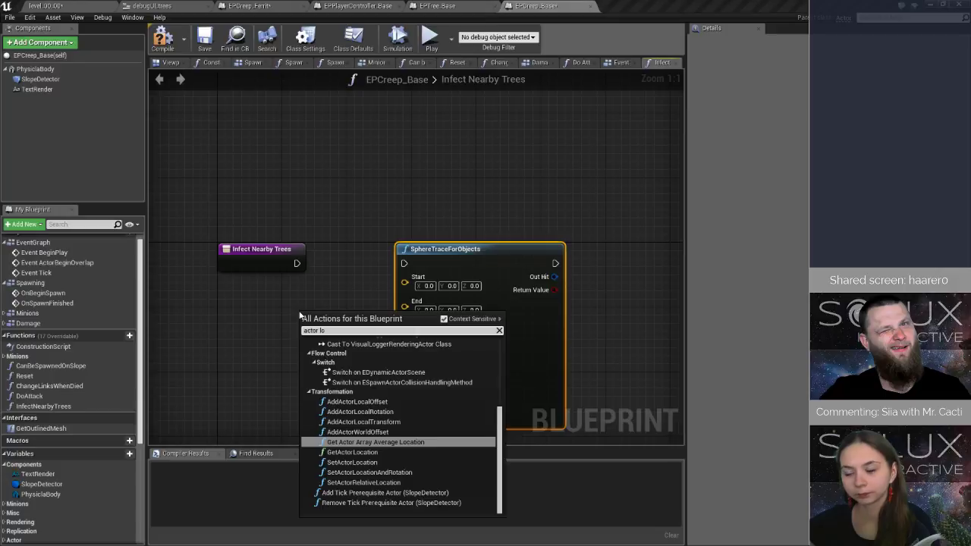
key(Down)
key(Return)
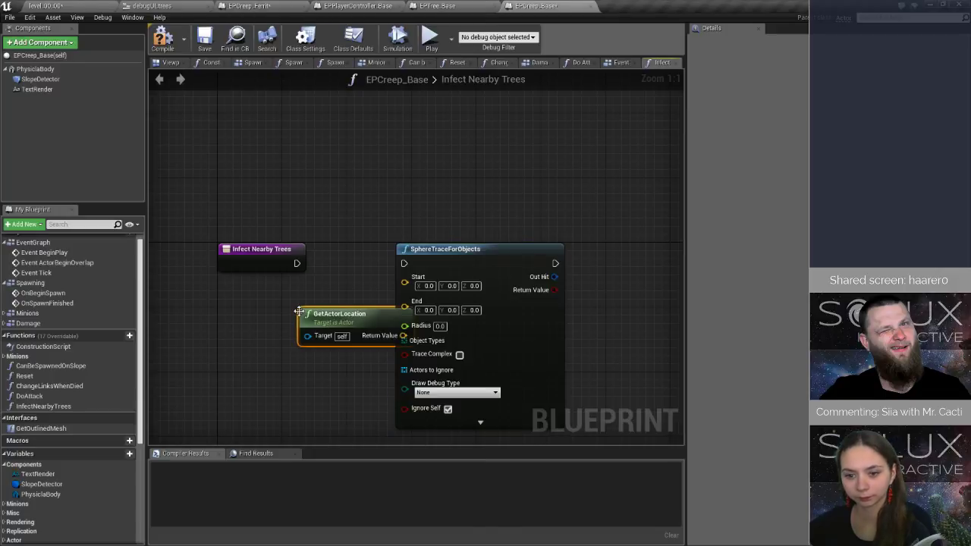
drag(447, 255, 561, 256)
drag(402, 335, 517, 277)
drag(405, 339, 518, 290)
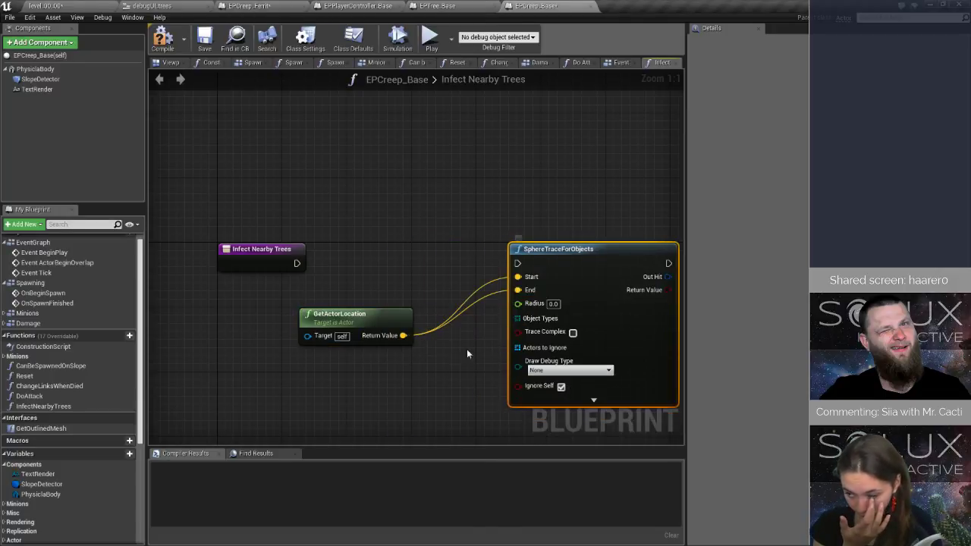
drag(362, 317, 413, 295)
Feed the infectionRadius variable into the sphere trace's Radius input, placing its getter below GetActorLocation.
scroll(67, 455, down, 3)
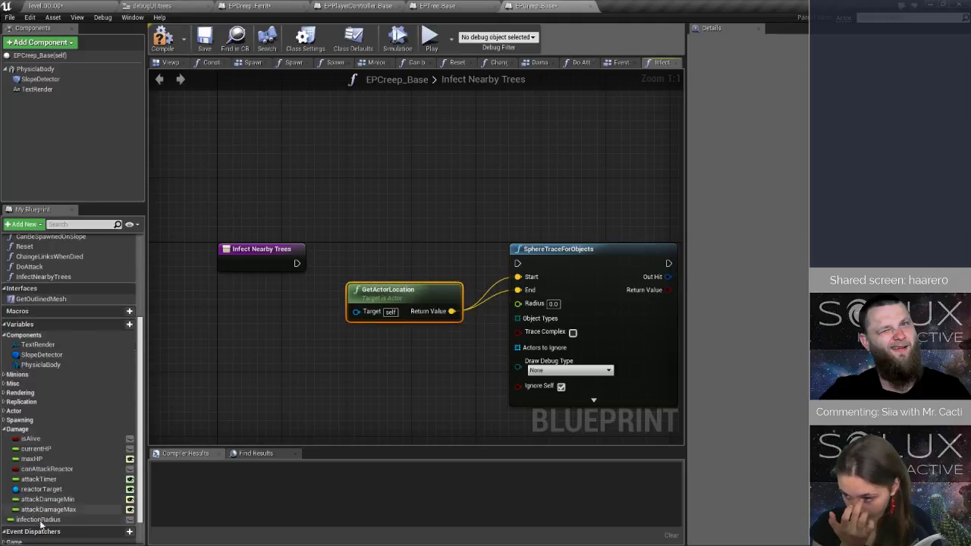
drag(38, 520, 542, 308)
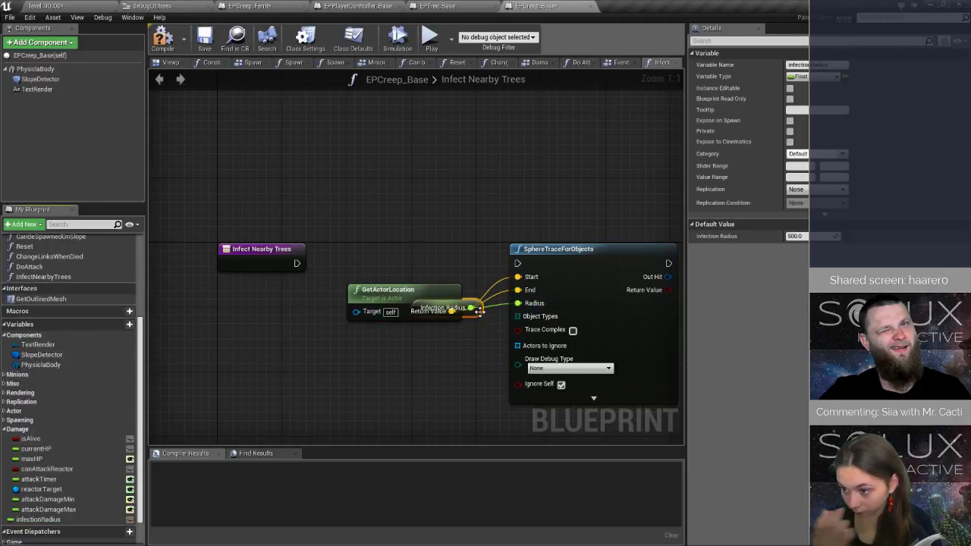
drag(478, 309, 457, 346)
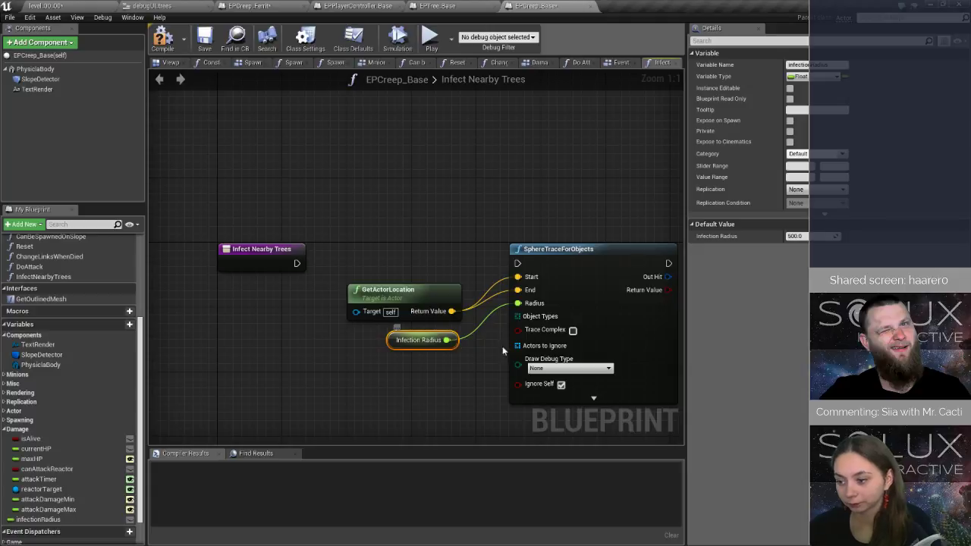
Supply the sphere trace's Object Types with a Make Array node containing EPTreeObject.
drag(518, 316, 451, 385)
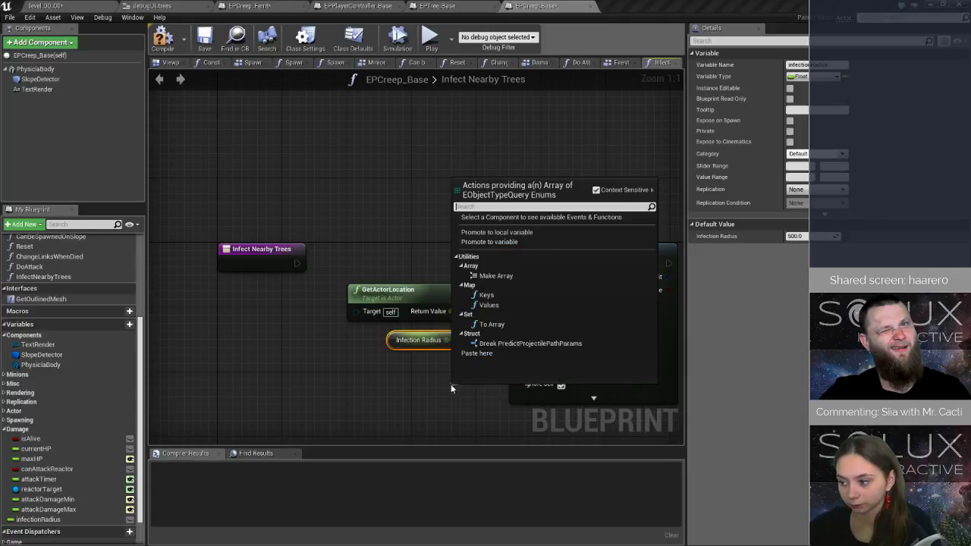
text(make)
key(Return)
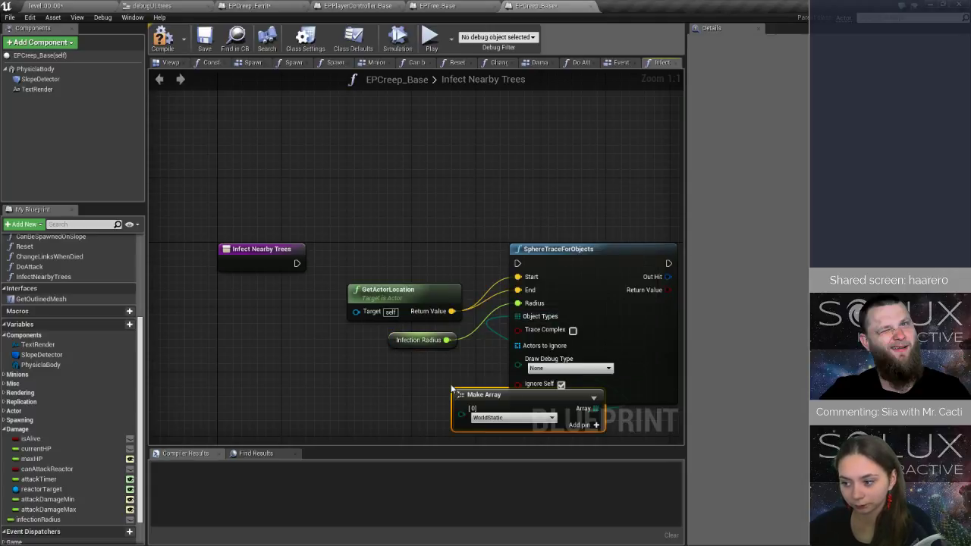
drag(482, 400, 336, 366)
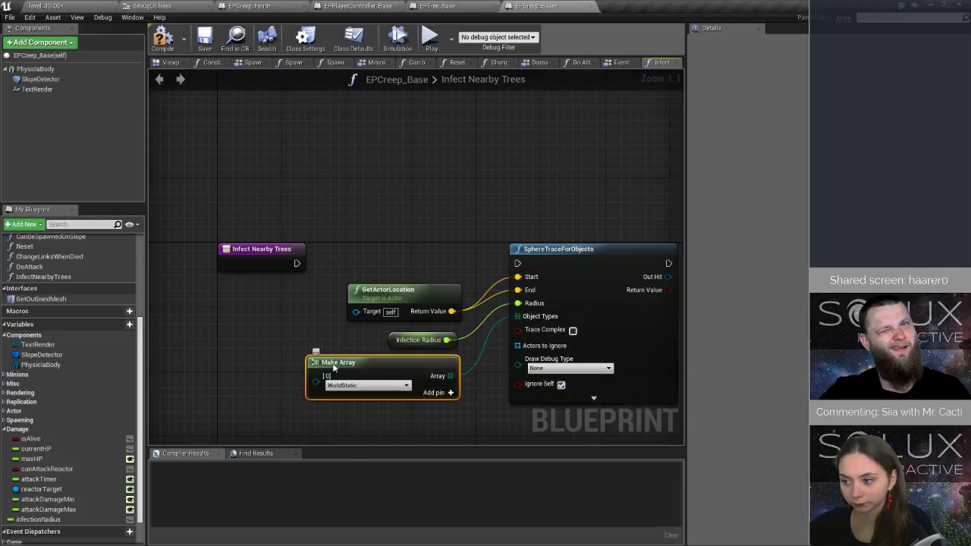
click(354, 387)
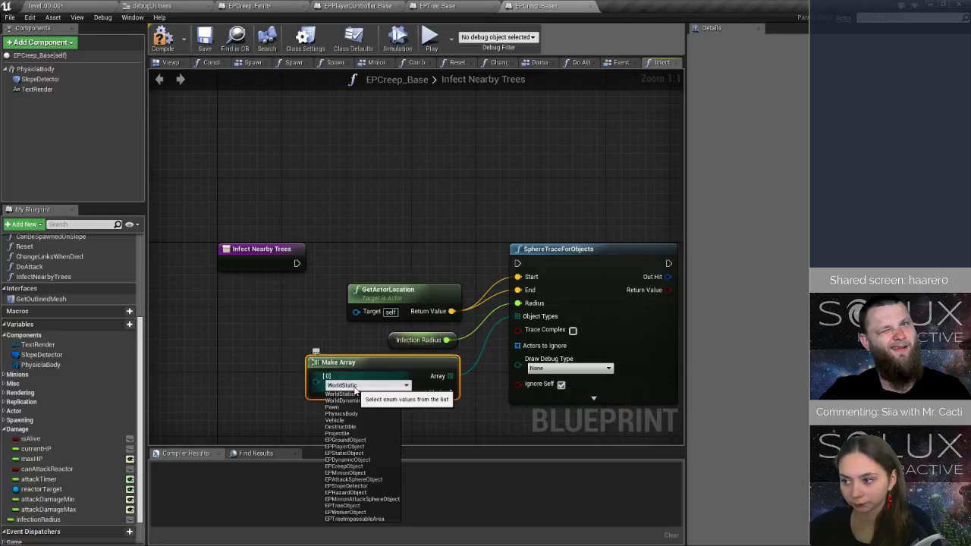
click(343, 505)
Set the sphere trace's Draw Debug Type to For Duration with a Draw Time of 10.
right_drag(468, 417, 453, 279)
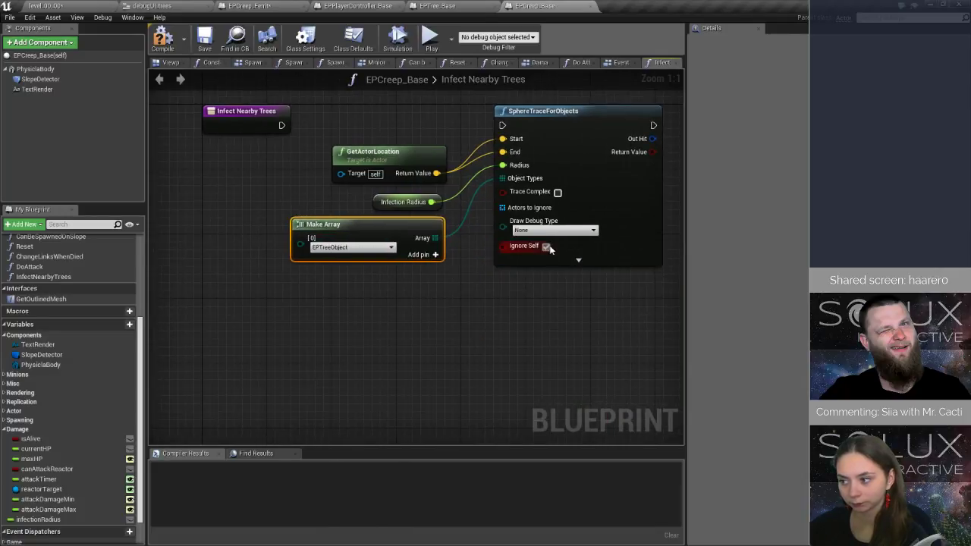
click(554, 230)
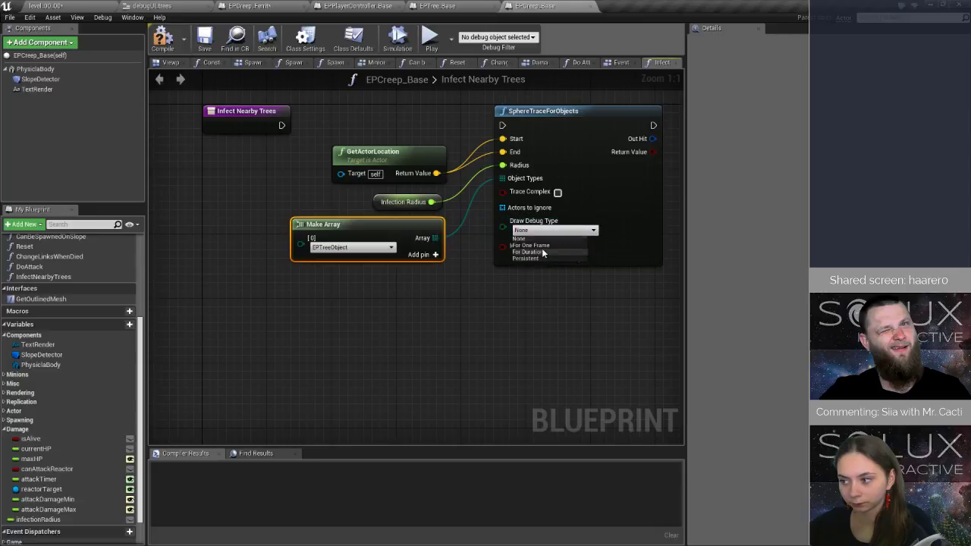
click(540, 252)
click(584, 257)
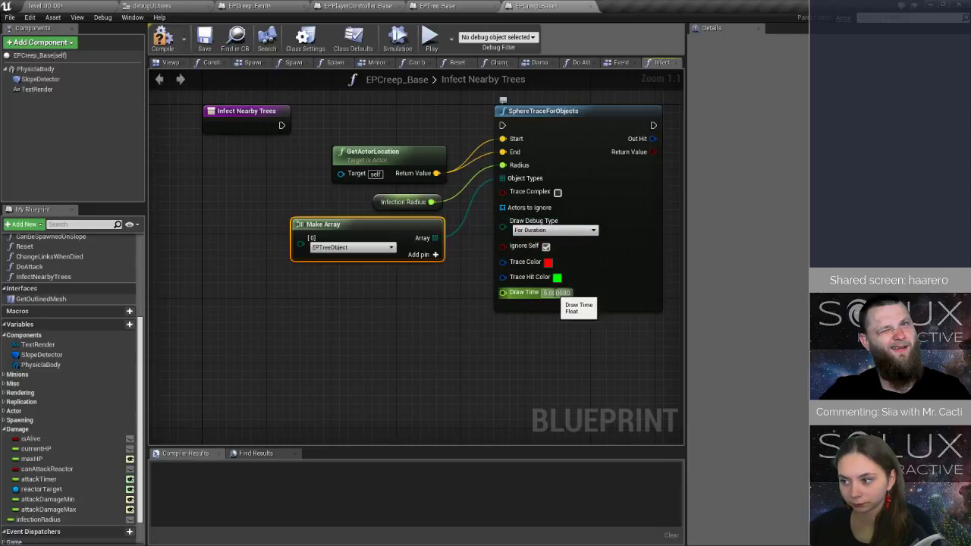
click(562, 293)
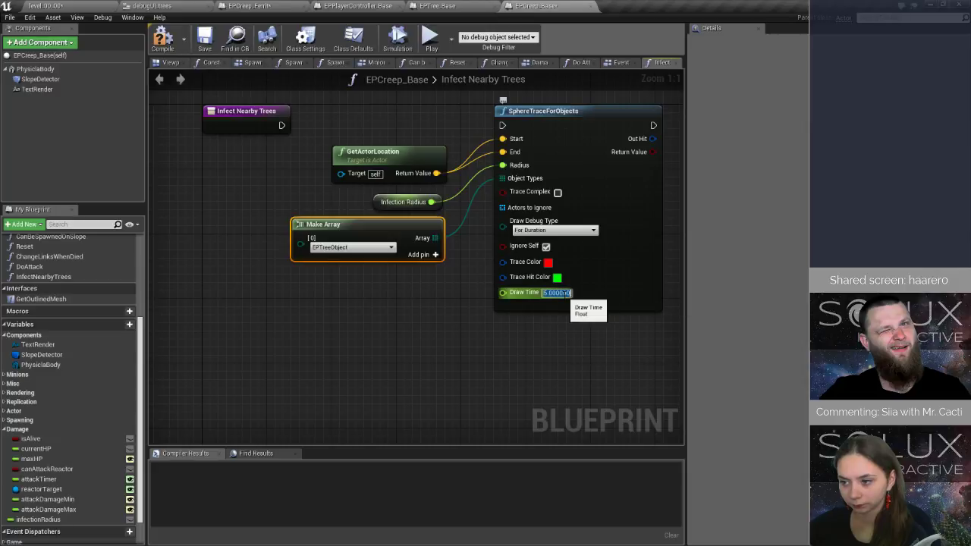
text(10)
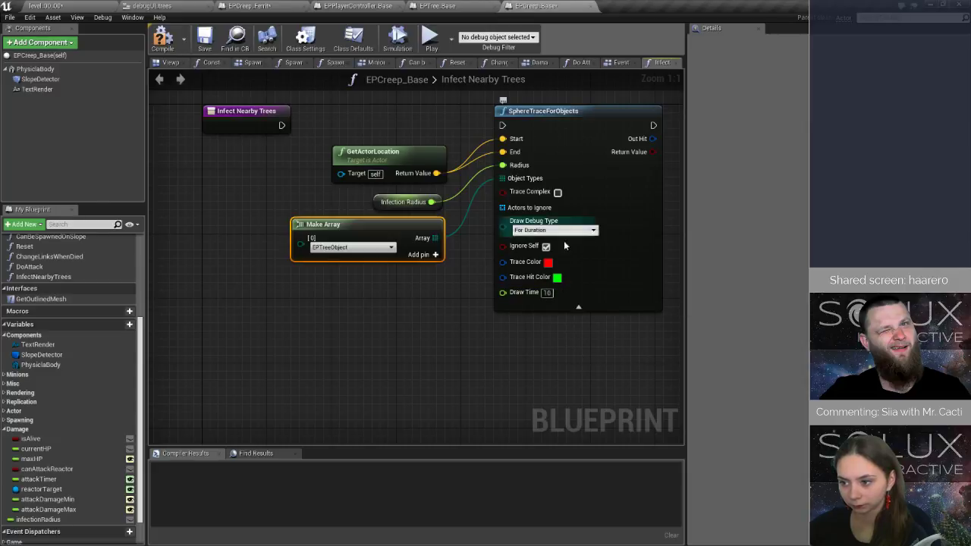
Connect the execution output of the Infect Nearby Trees entry node to SphereTraceForObjects.
right_drag(572, 360, 390, 418)
right_drag(232, 246, 447, 258)
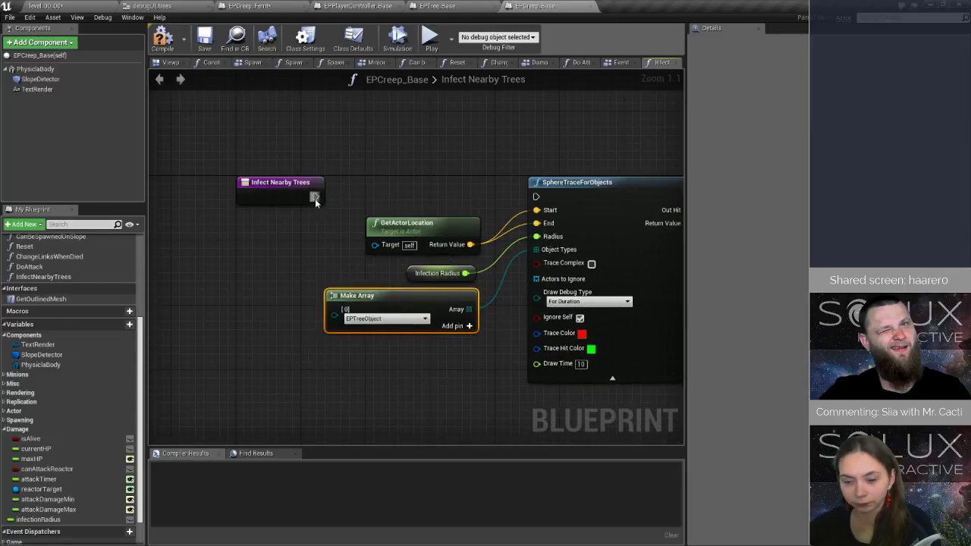
drag(314, 196, 536, 197)
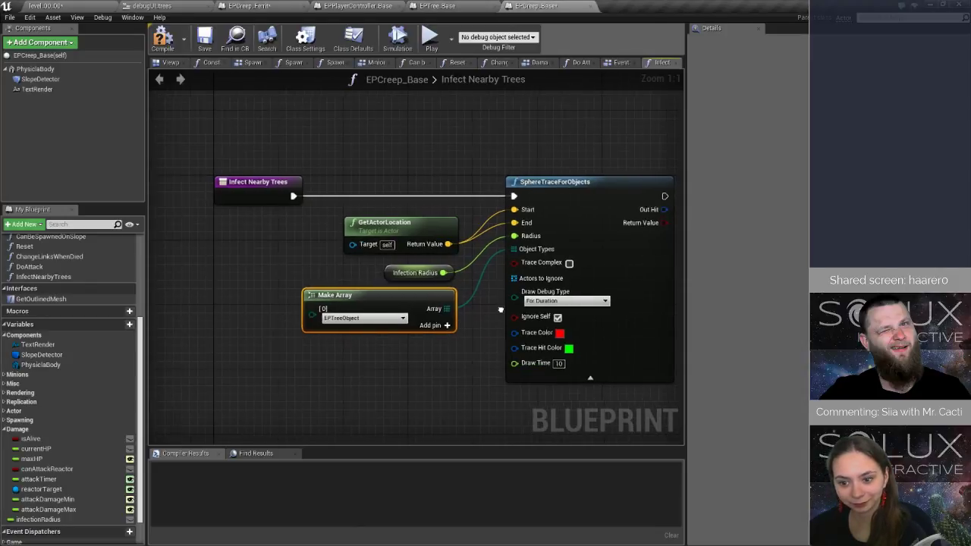
Delete the SphereTraceForObjects node from the InfectNearbyTrees graph.
right_drag(523, 314, 319, 345)
scroll(318, 345, down, 4)
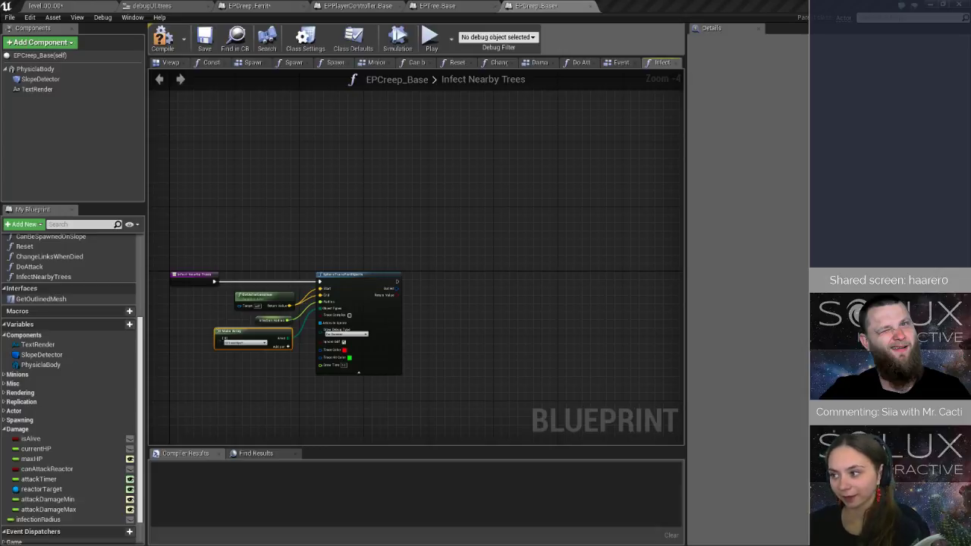
scroll(402, 311, up, 4)
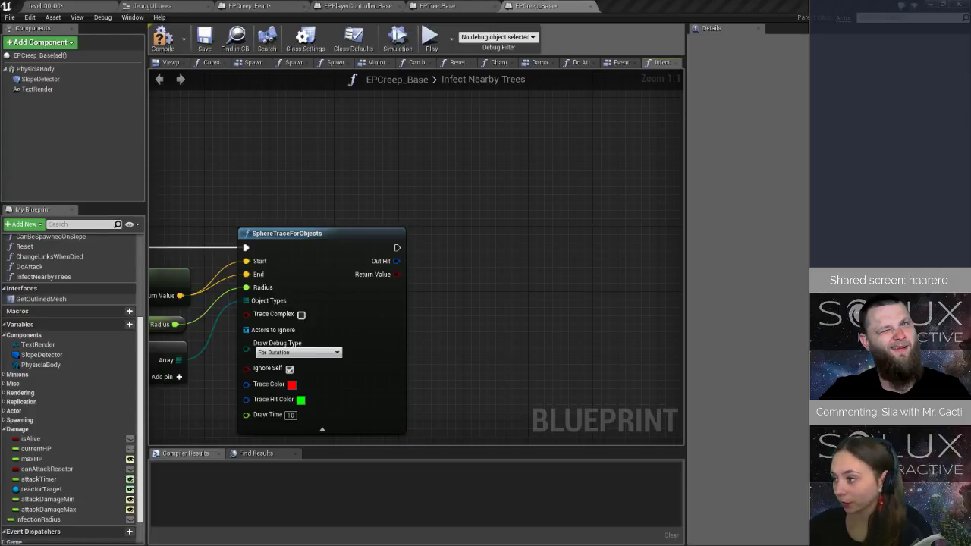
right_click(471, 288)
click(442, 285)
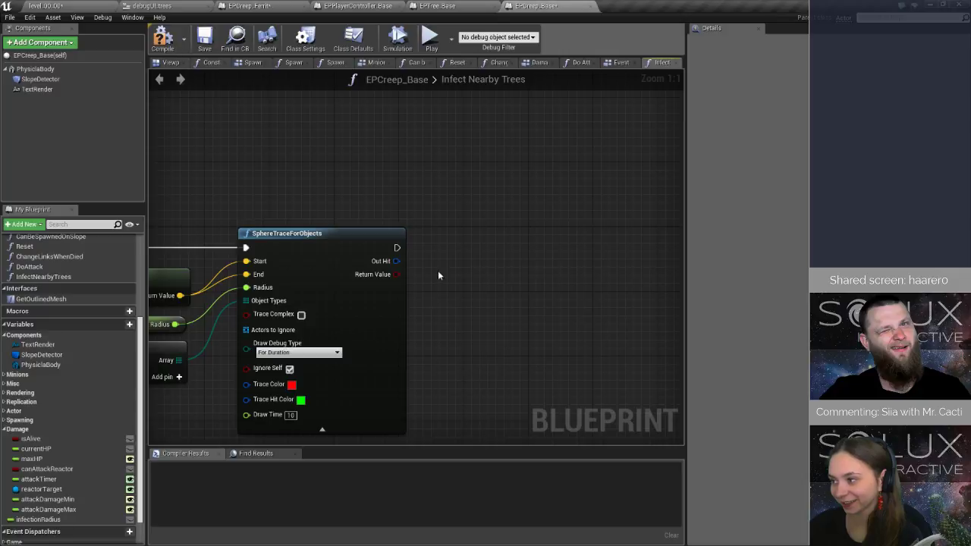
right_drag(438, 275, 384, 218)
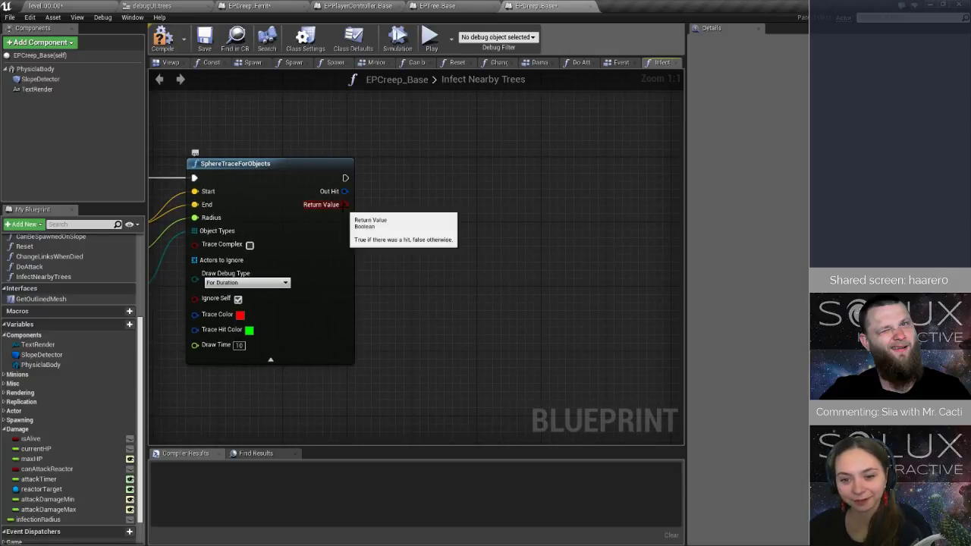
right_drag(149, 302, 360, 300)
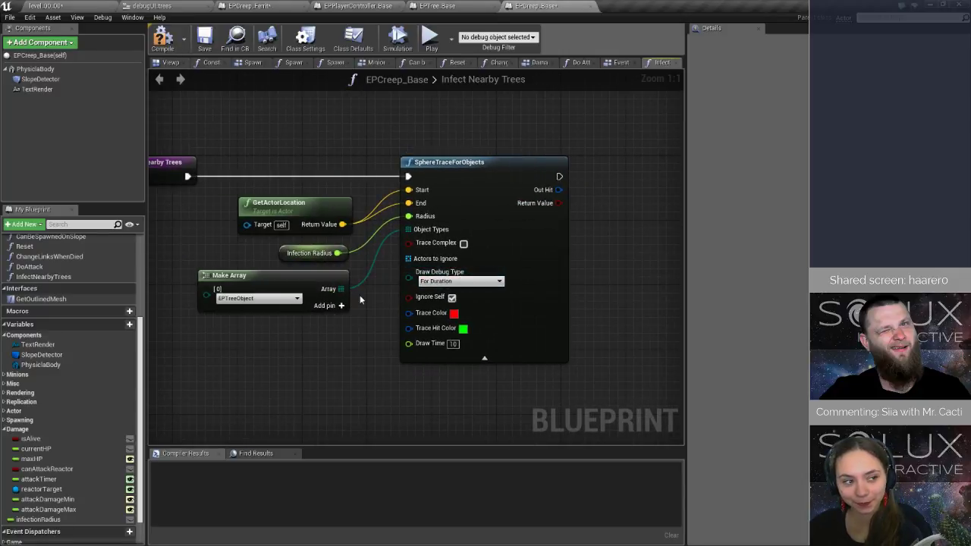
click(438, 162)
key(Delete)
Try a Get Overlapping Actors node in the InfectNearbyTrees graph and remove it.
right_click(380, 221)
text(get)
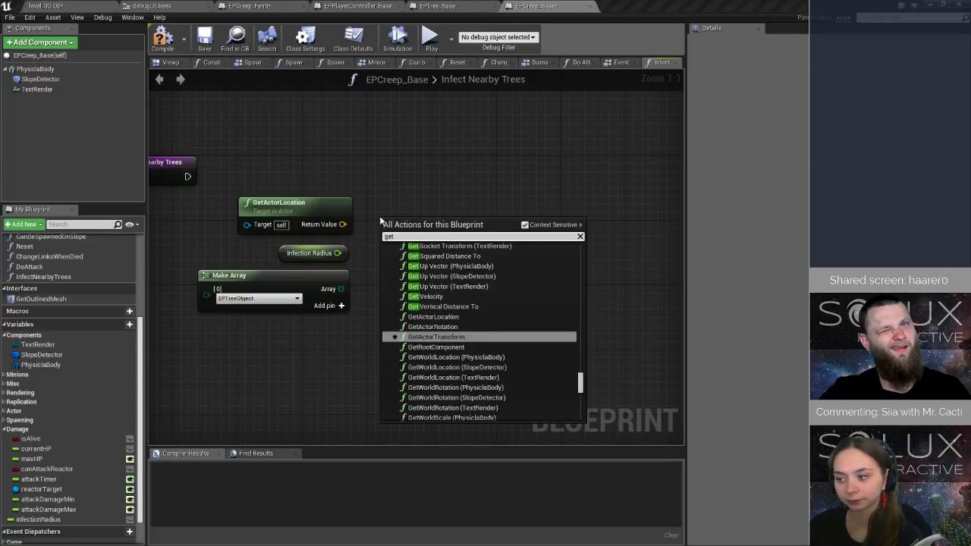
text( over)
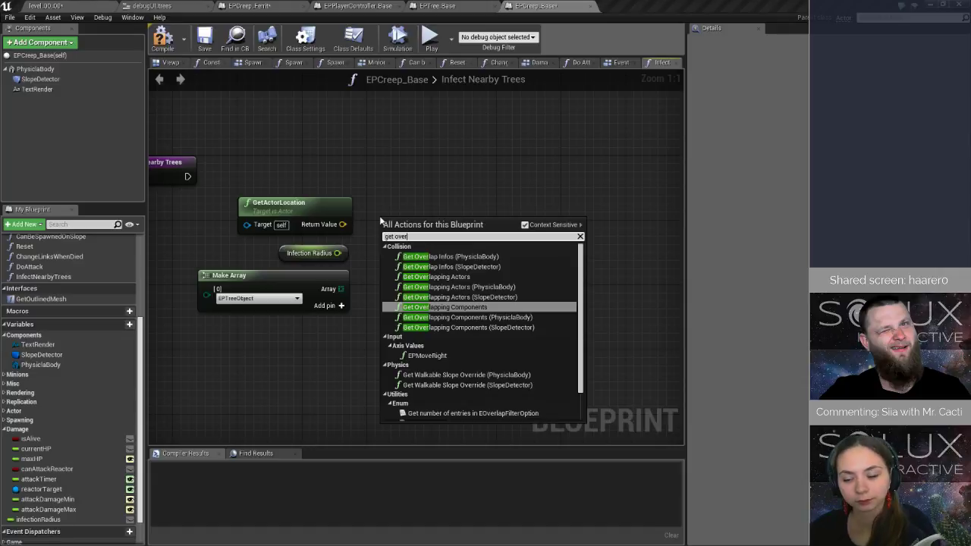
click(446, 277)
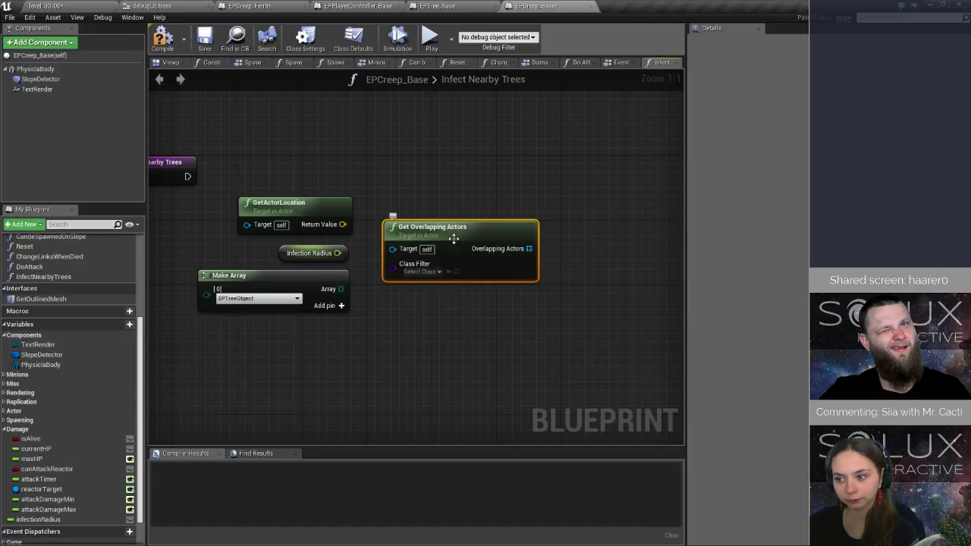
key(Delete)
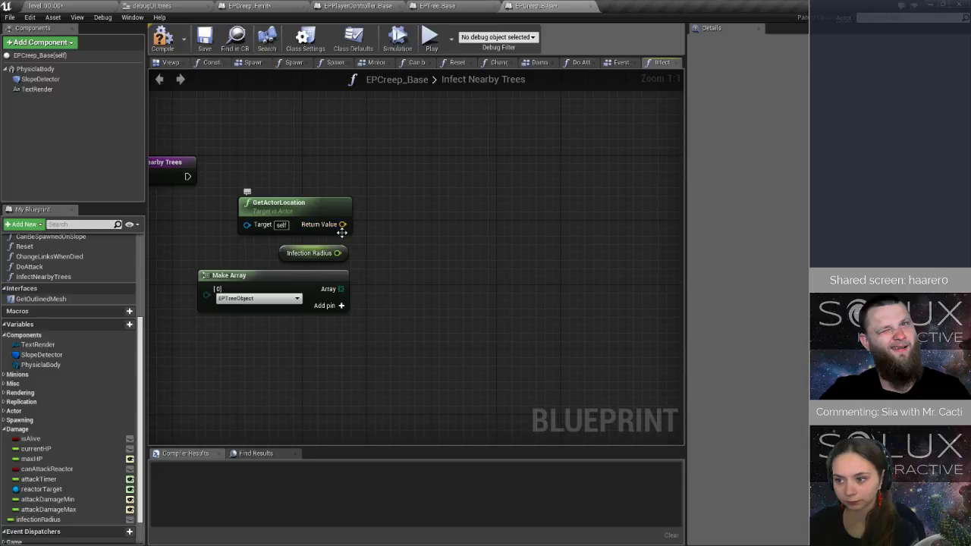
Add a SphereOverlapActors node and place it level with the Infect Nearby Trees entry node.
drag(343, 225, 370, 237)
text(g)
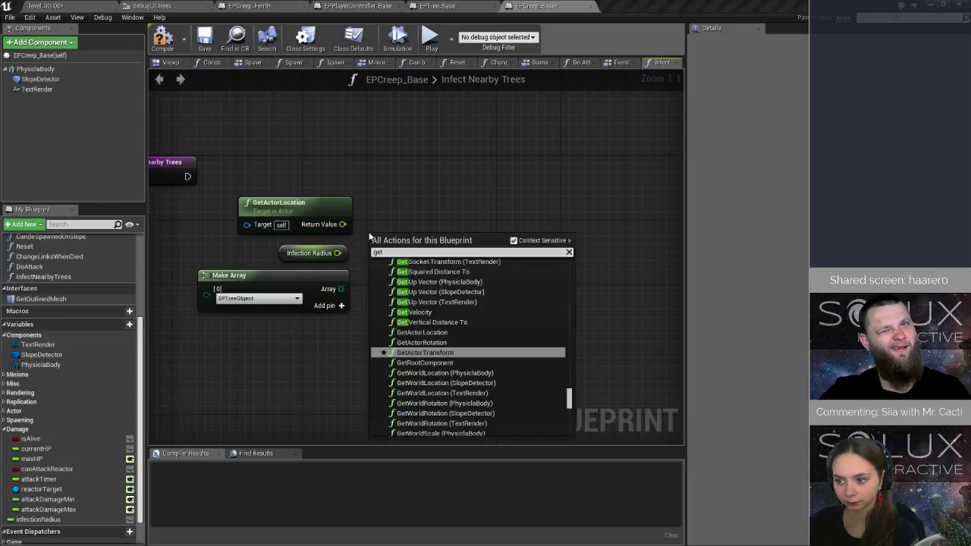
key(BackSpace)
text(over)
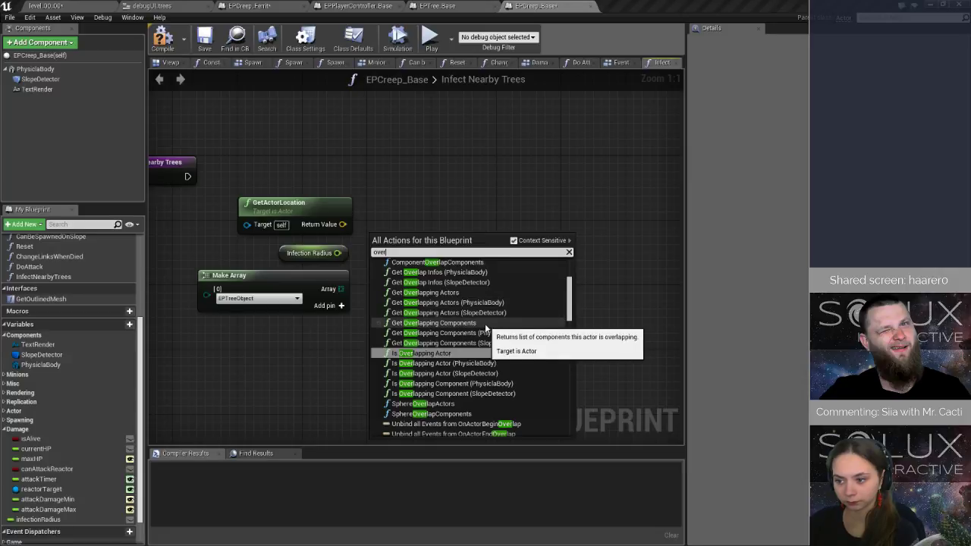
scroll(442, 410, down, 1)
click(423, 387)
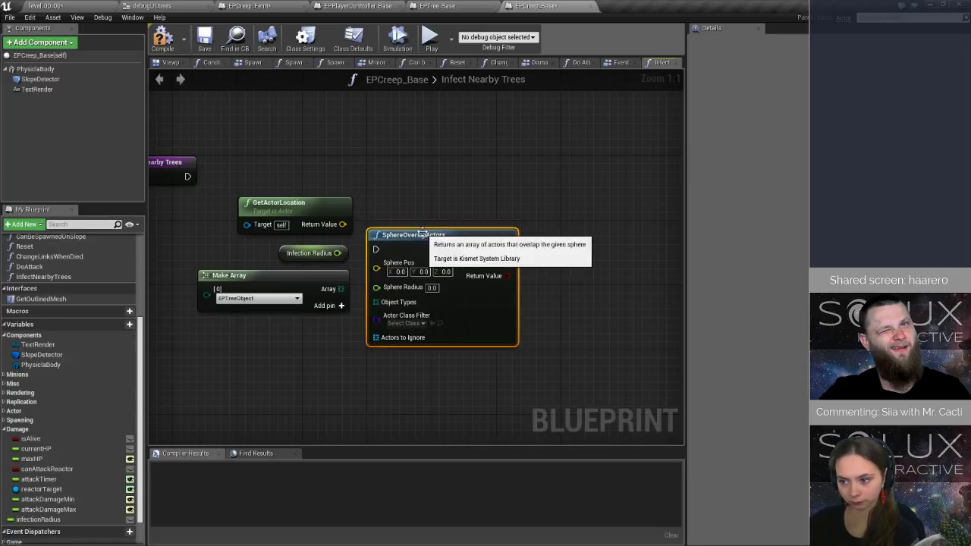
drag(422, 227, 463, 204)
drag(448, 234, 428, 171)
Wire the entry node, actor location, Infection Radius and EPTreeObject array into SphereOverlapActors' execution, Sphere Pos, Sphere Radius and Object Types inputs.
drag(188, 176, 402, 176)
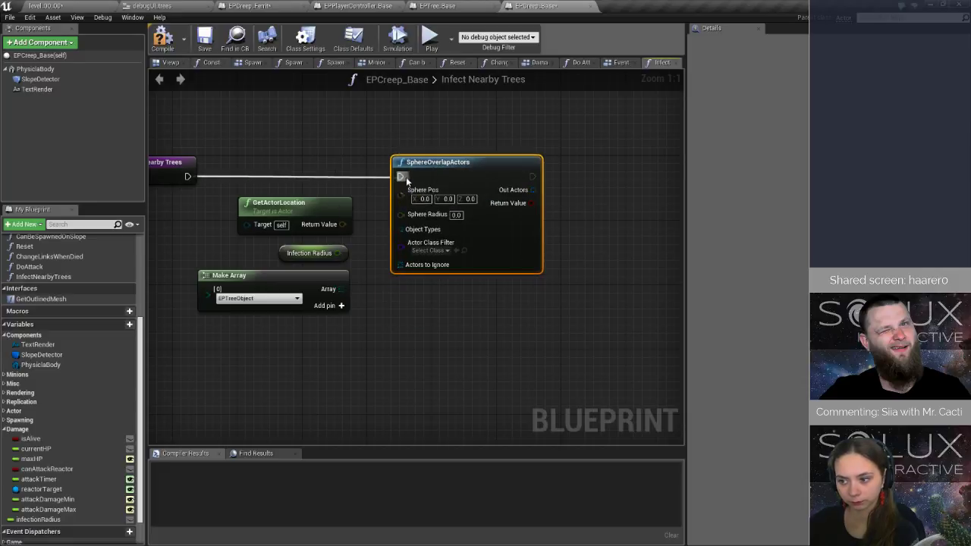
drag(342, 224, 415, 200)
drag(337, 253, 341, 289)
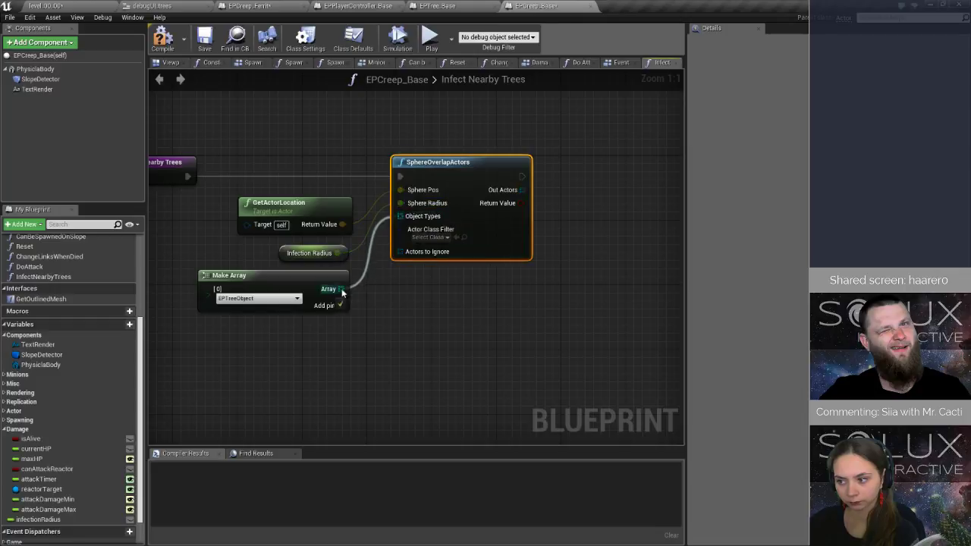
click(428, 238)
Add a ForEachLoop over SphereOverlapActors' Out Actors, wire its execution input from SphereOverlapActors, and save the blueprint.
right_drag(562, 242, 364, 282)
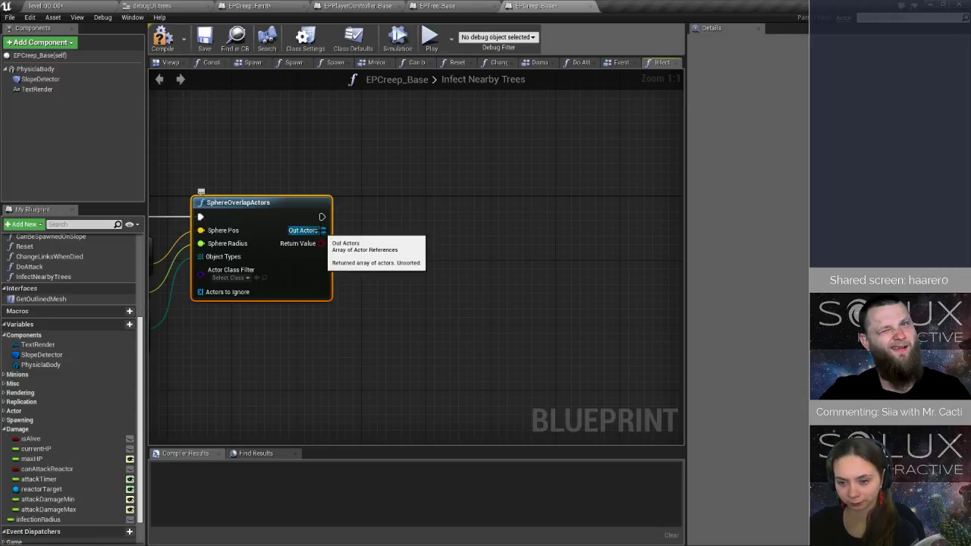
drag(323, 229, 364, 232)
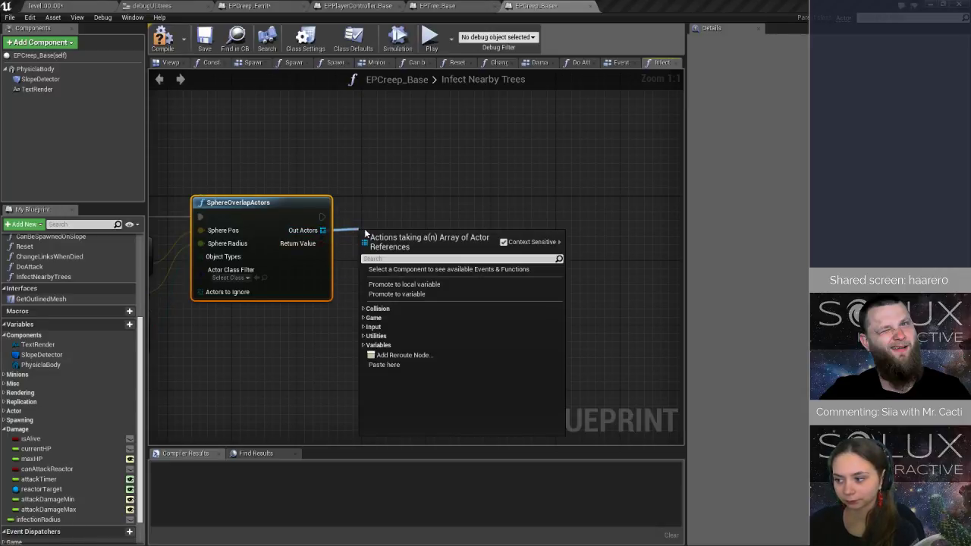
text(for)
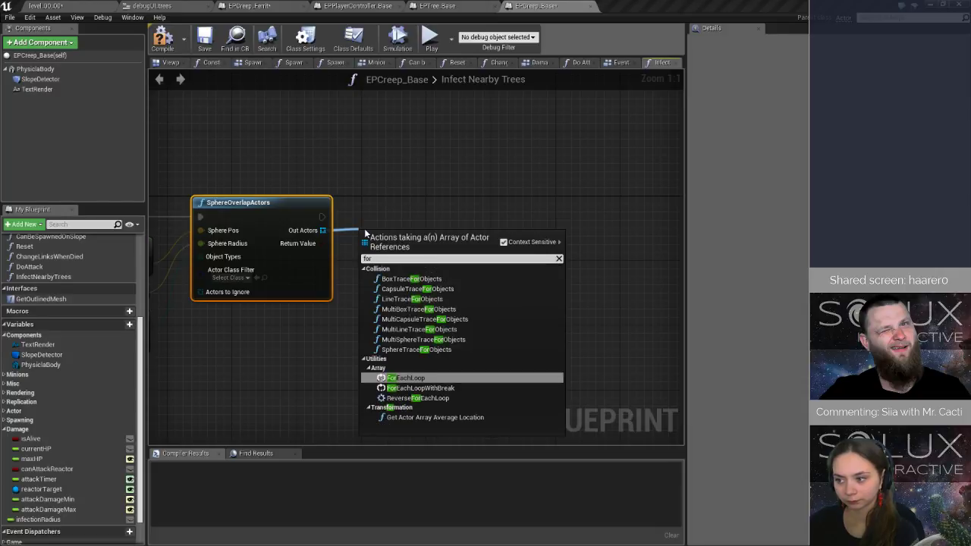
key(Return)
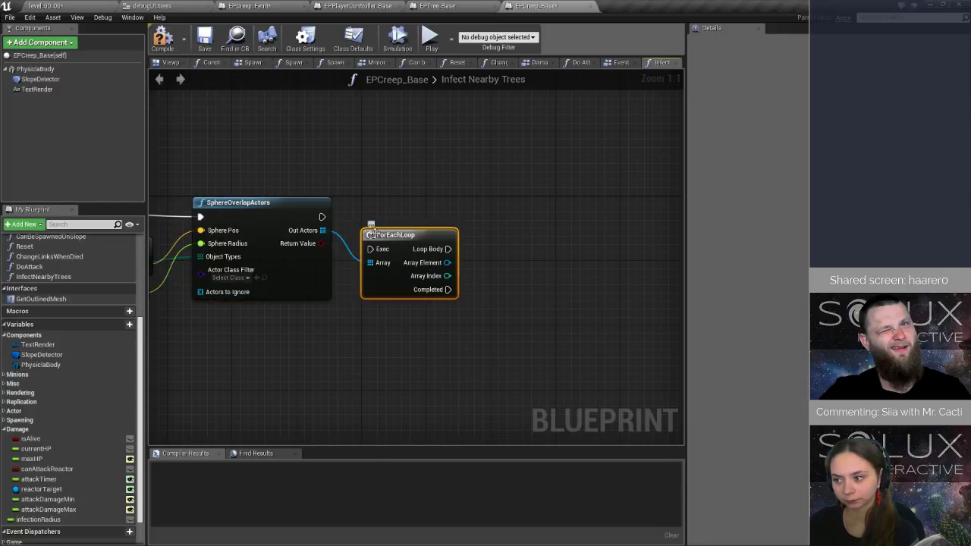
drag(322, 217, 364, 217)
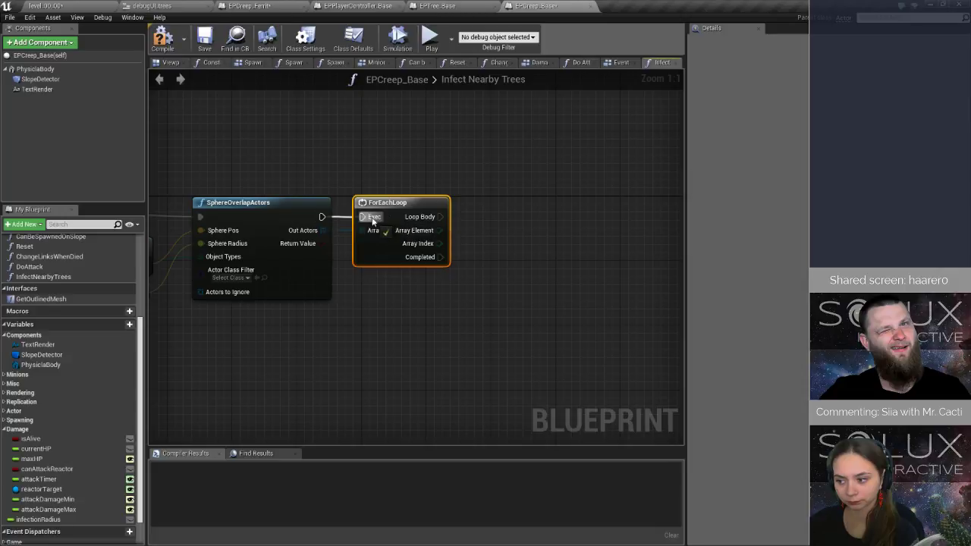
key(ctrl+s)
Open the EPTree_Base blueprint from the Blueprints/Other/Trees folder.
click(47, 6)
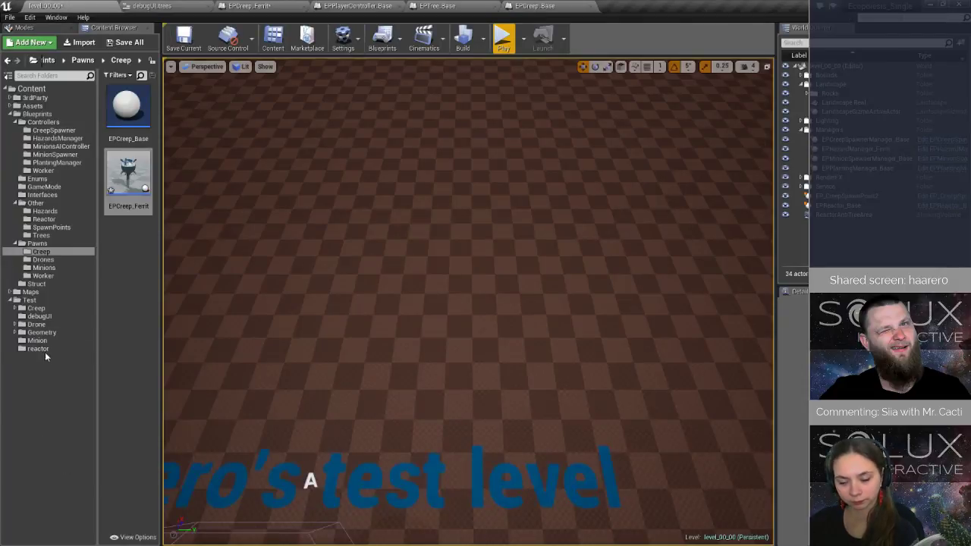
click(42, 235)
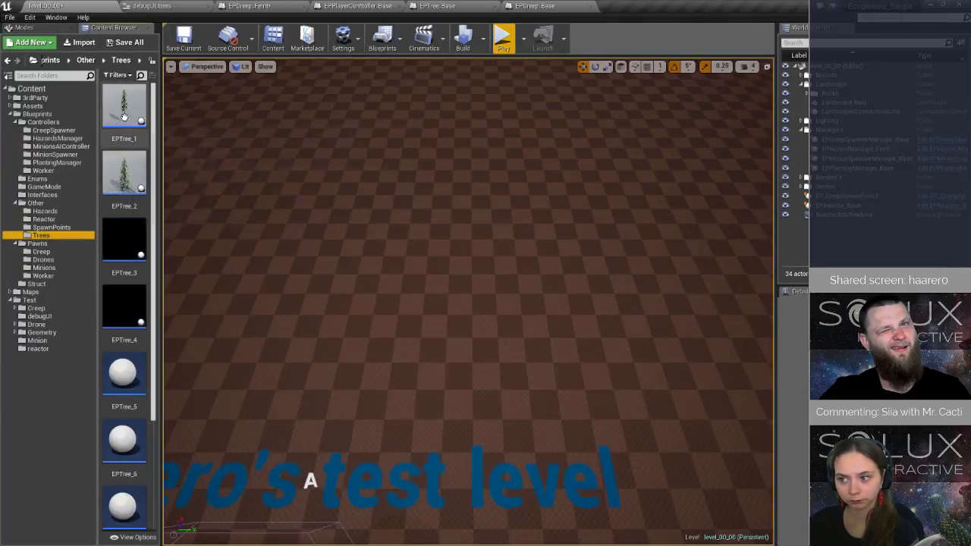
scroll(129, 455, down, 2)
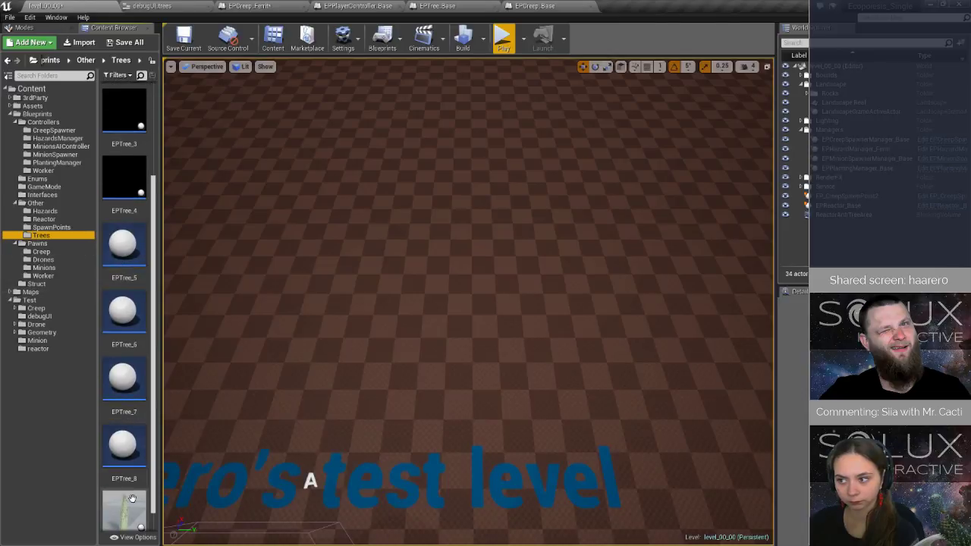
double_click(129, 507)
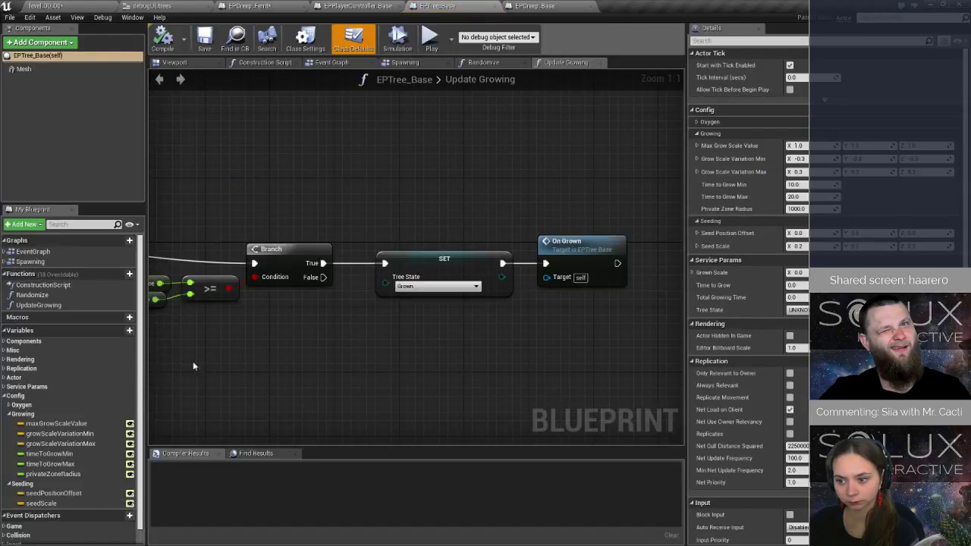
Add a Boolean variable named isInfected to EPTree_Base and place it in the Service Params category.
click(112, 332)
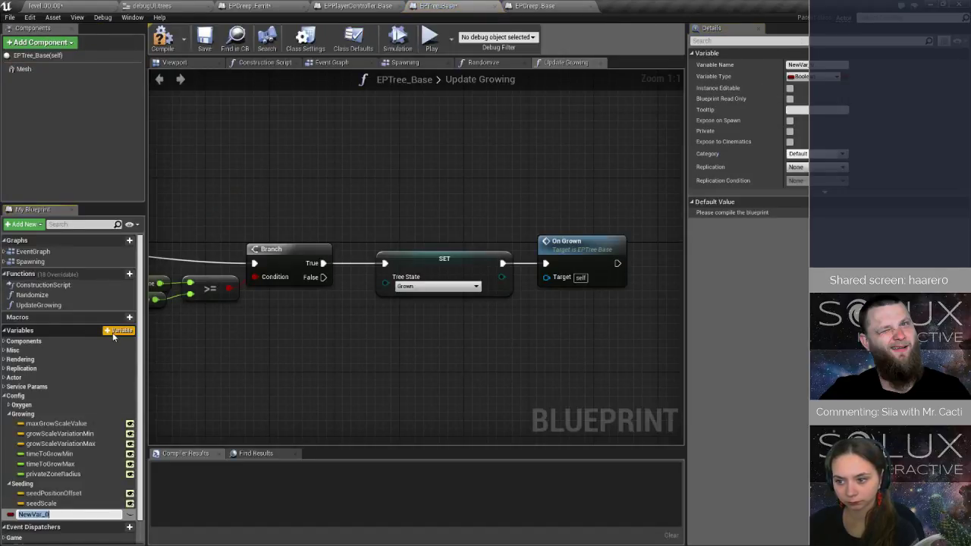
text(isInfected)
key(Return)
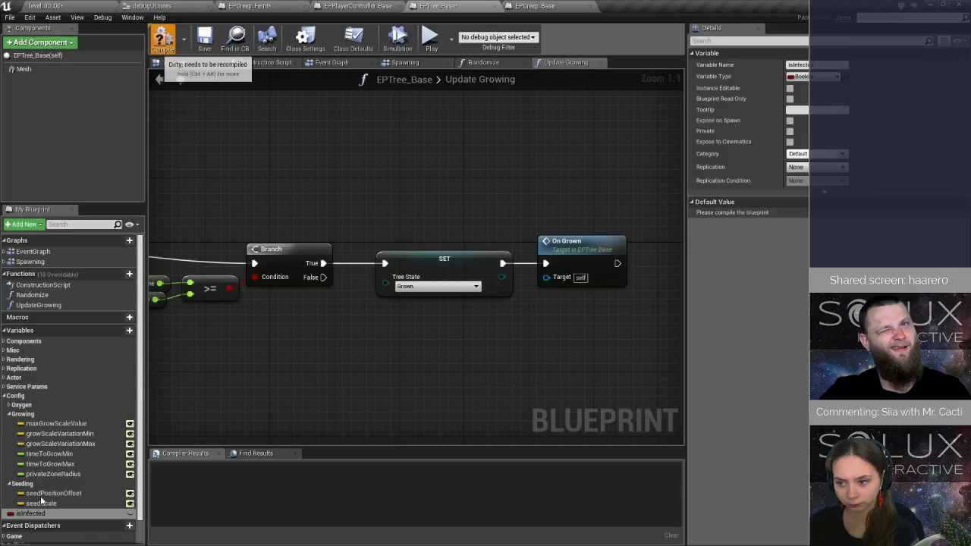
click(3, 387)
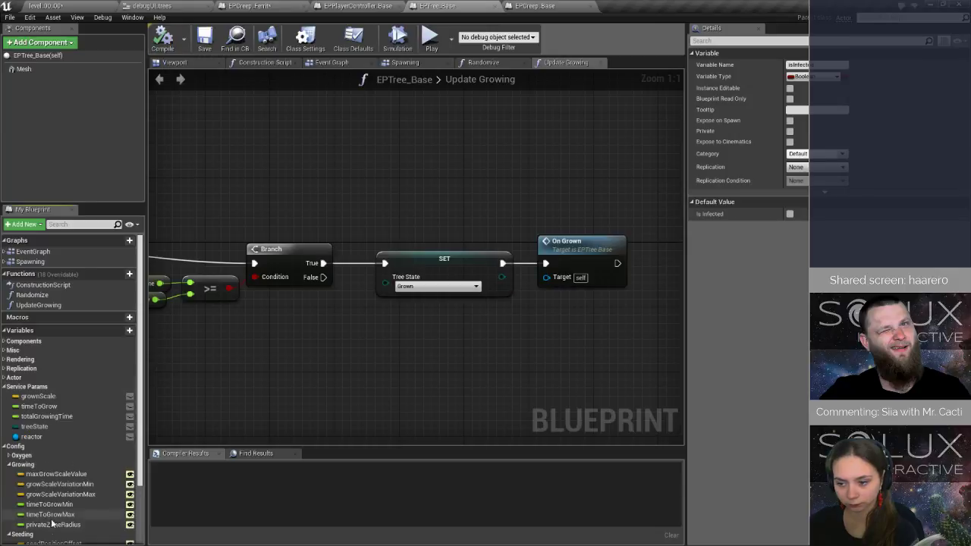
drag(48, 516, 49, 387)
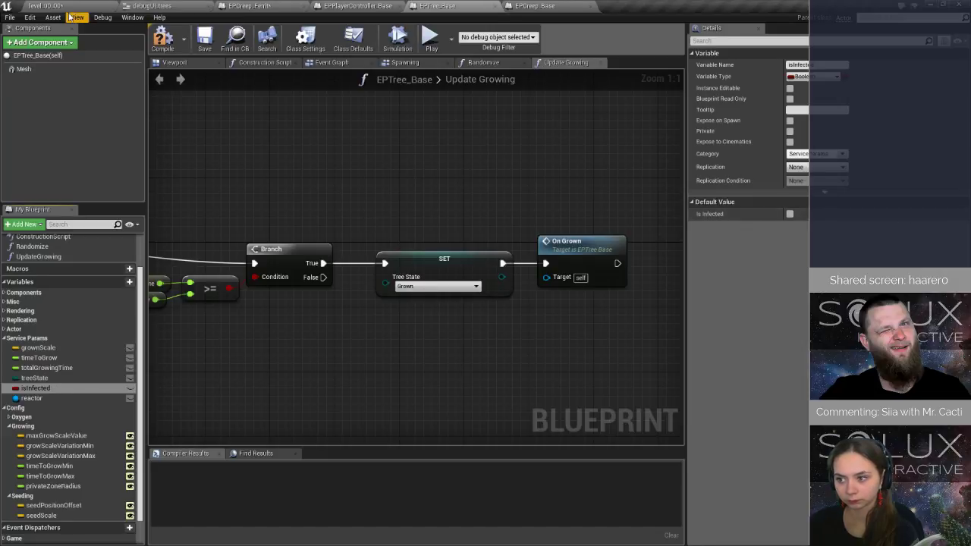
Create a SetInfection function in EPTree_Base with a Boolean input named Infected.
scroll(71, 280, up, 2)
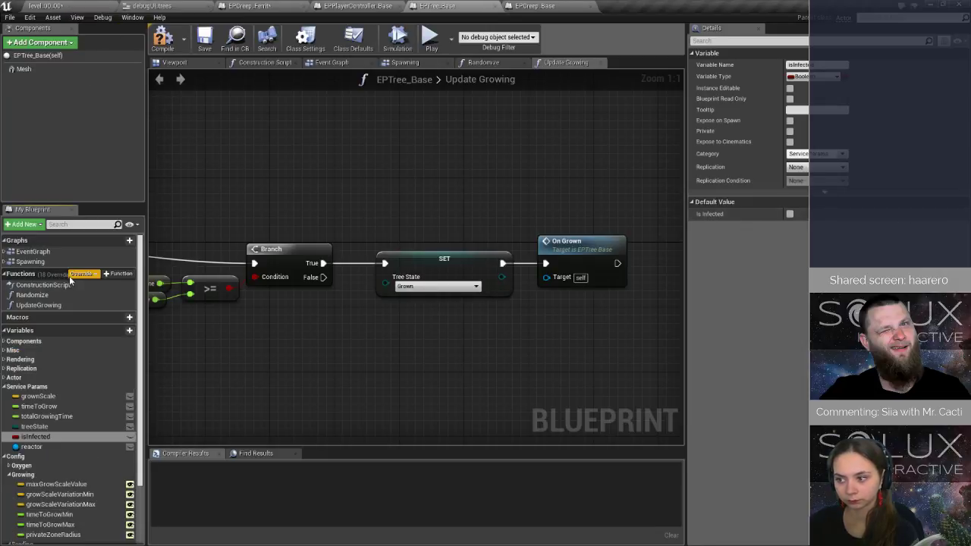
click(114, 274)
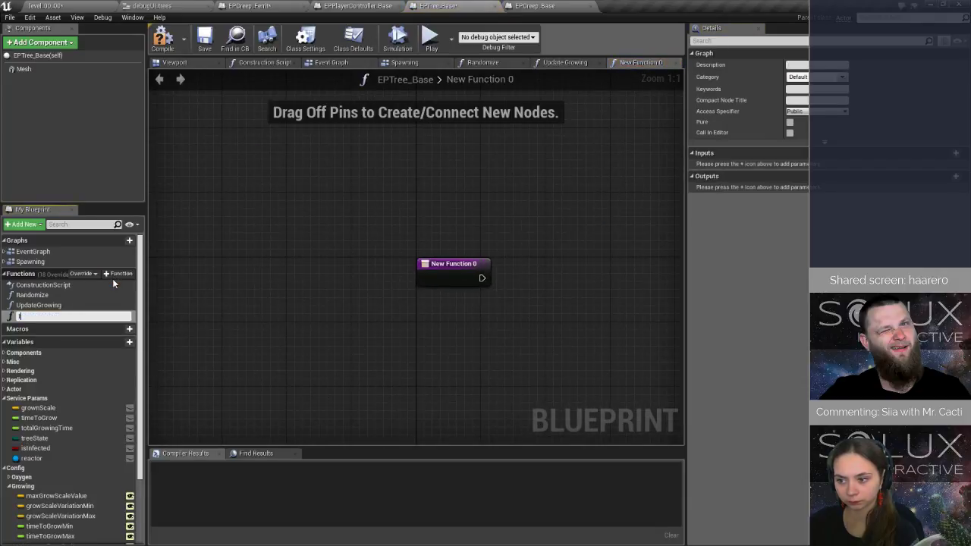
text(SetInfection)
key(Return)
click(954, 153)
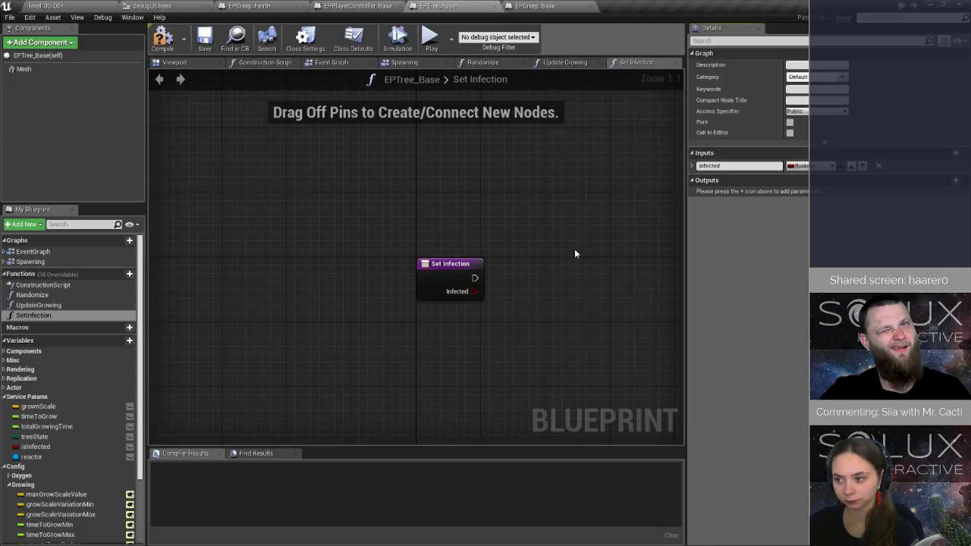
Rename the SetInfection function to SetInfectionState.
right_drag(575, 253, 400, 244)
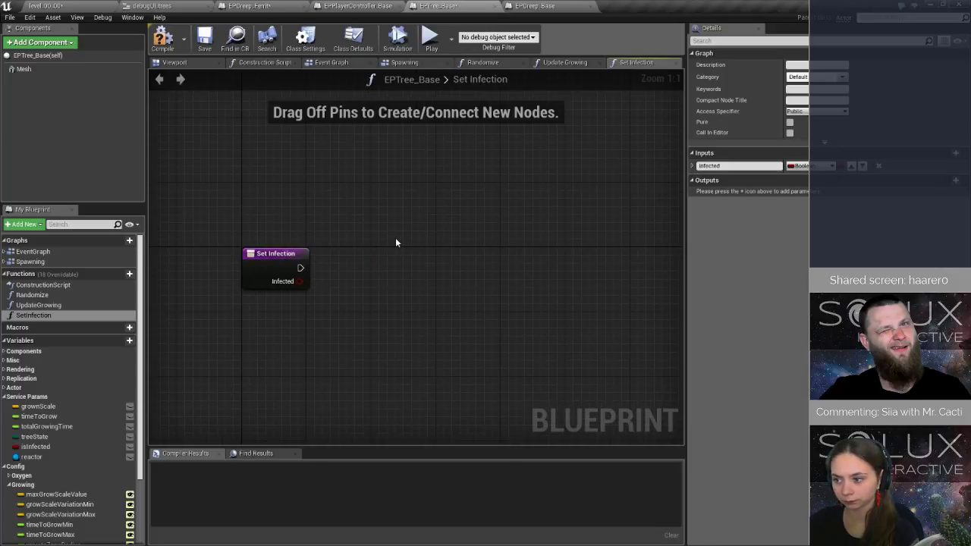
click(54, 317)
key(F2)
click(60, 318)
text(Sta)
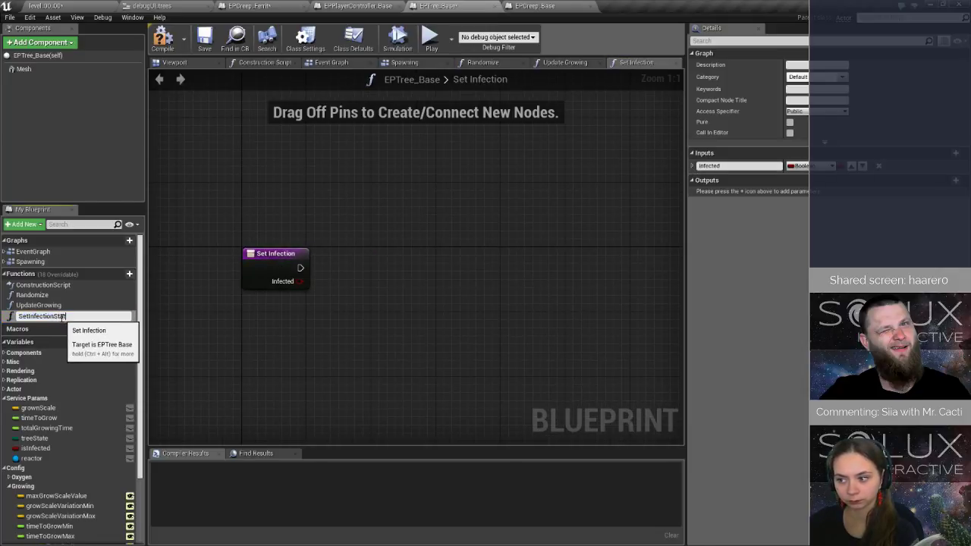
text(te)
key(Return)
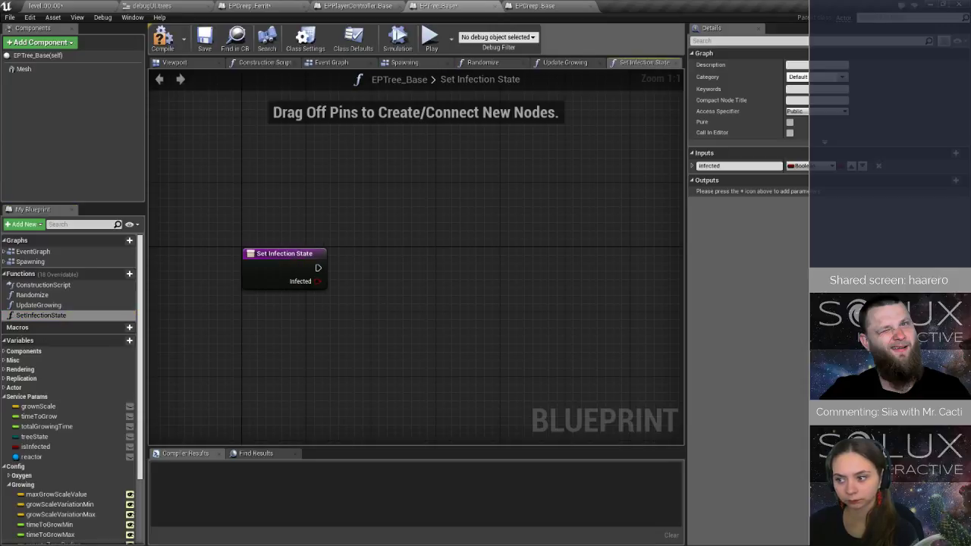
Add a SET isInfected node wired to the Set Infection State entry's execution and Infected pins, and save.
drag(36, 447, 333, 290)
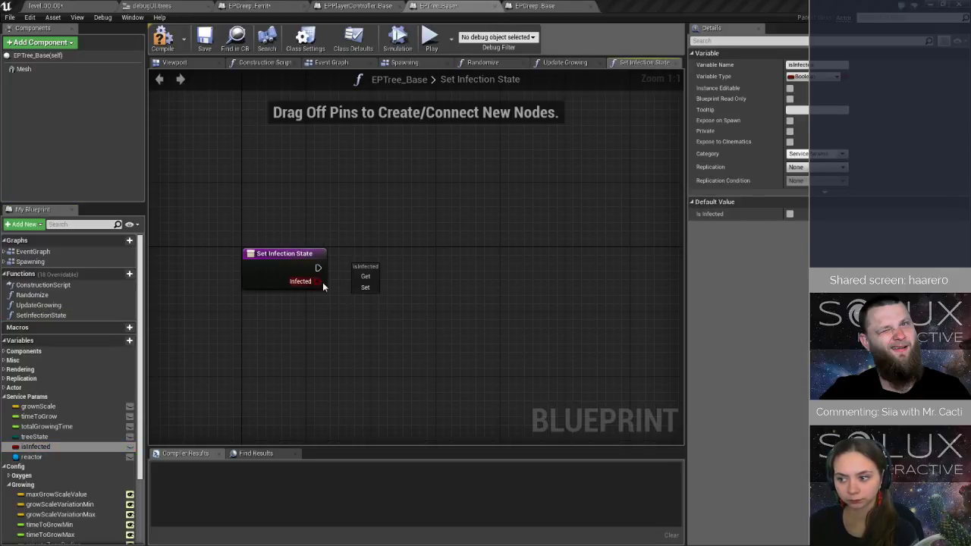
click(363, 287)
drag(344, 293, 365, 290)
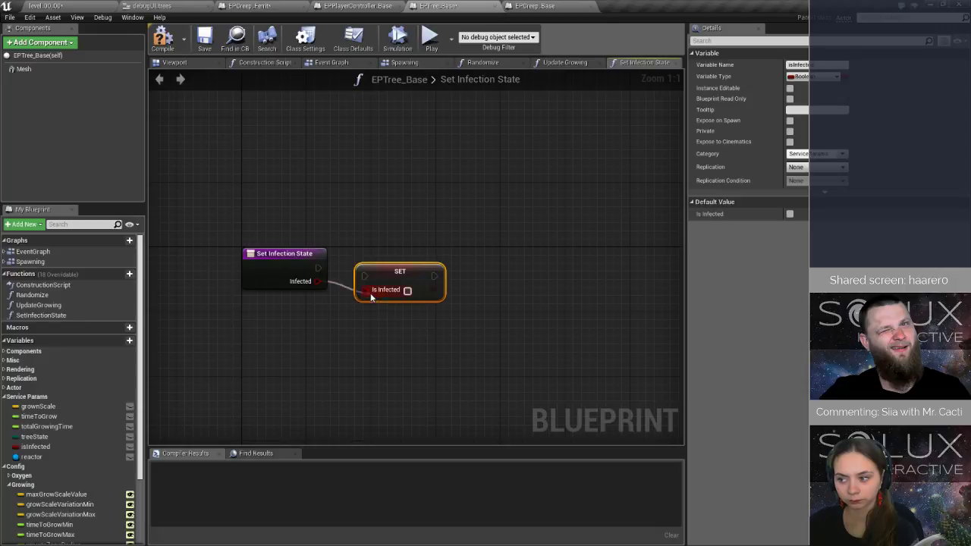
drag(317, 268, 377, 268)
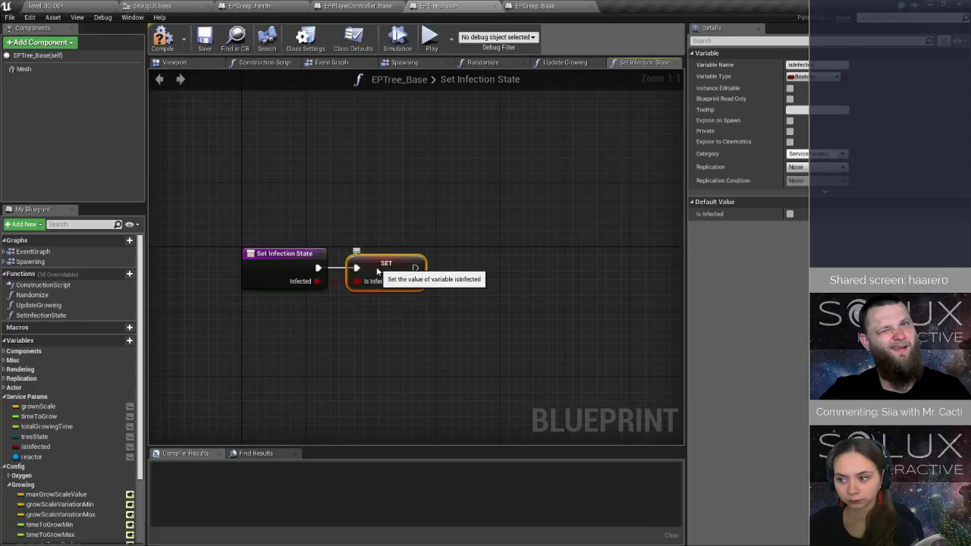
right_drag(522, 249, 404, 251)
key(ctrl+s)
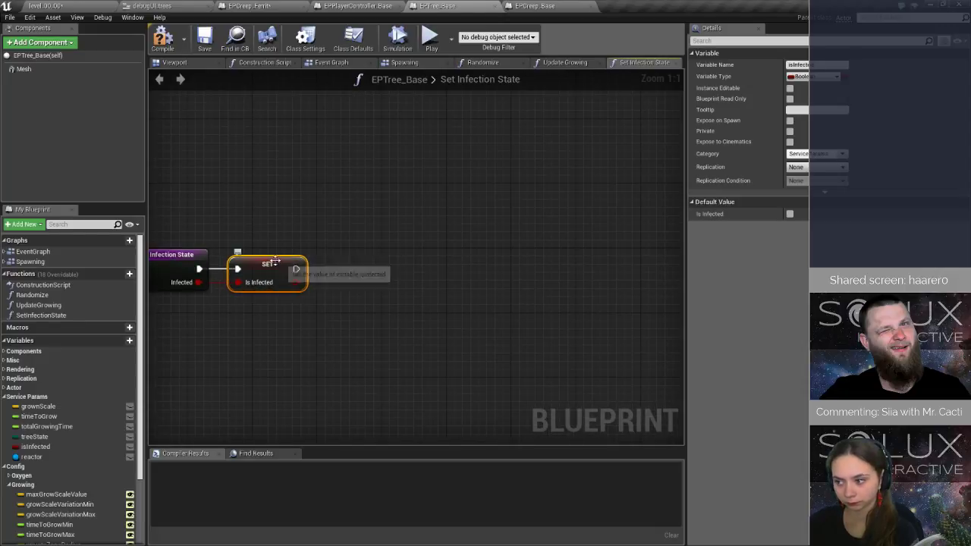
drag(300, 266, 321, 265)
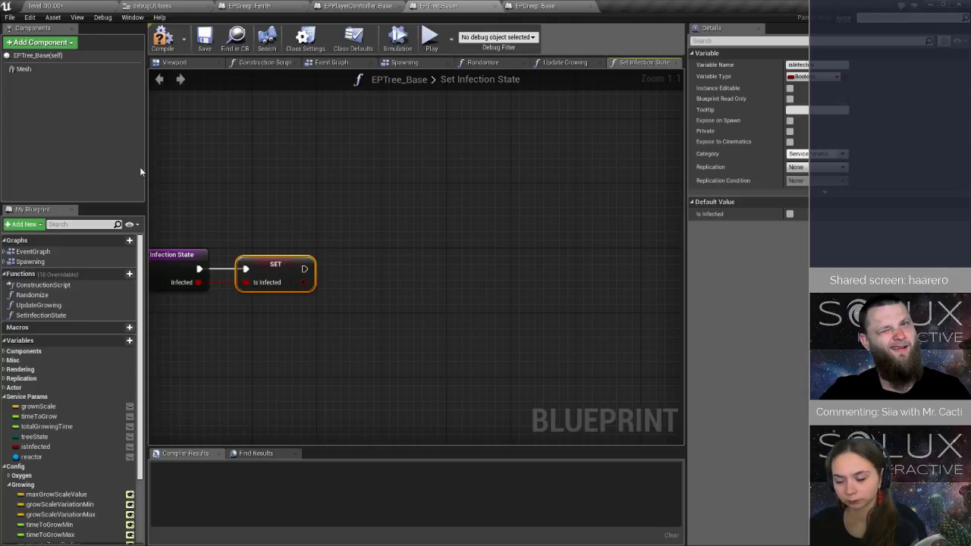
Add a TextRender component under EPTree_Base's Mesh component.
click(30, 69)
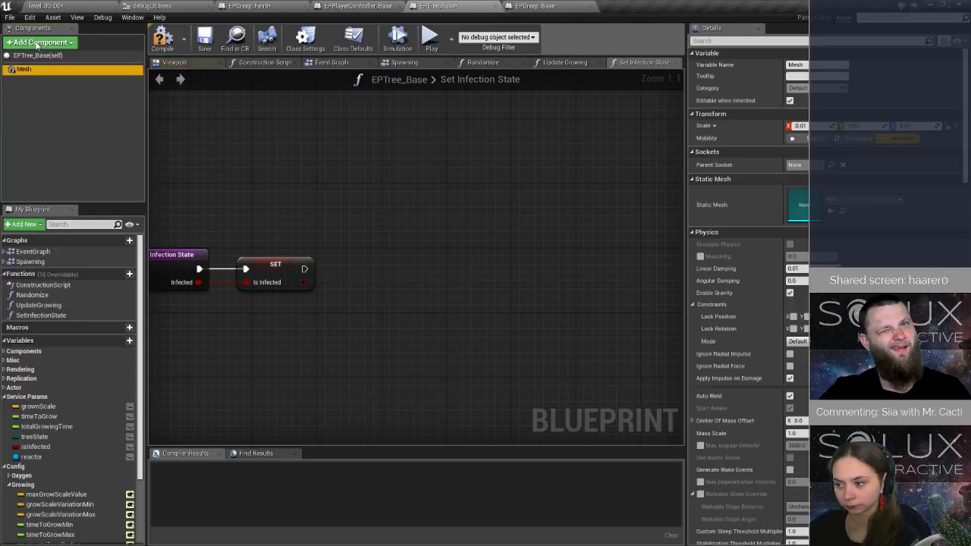
click(37, 42)
scroll(33, 220, down, 10)
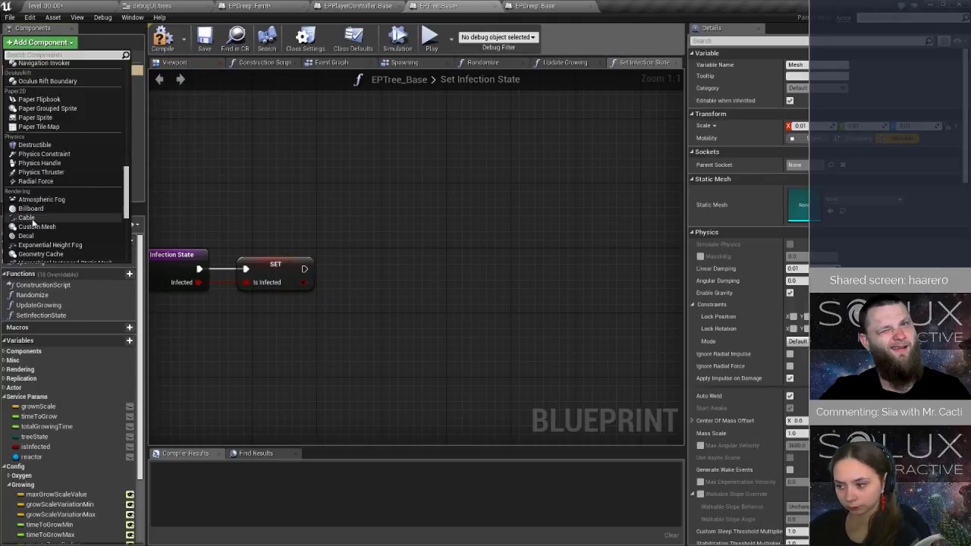
scroll(34, 223, down, 5)
click(46, 132)
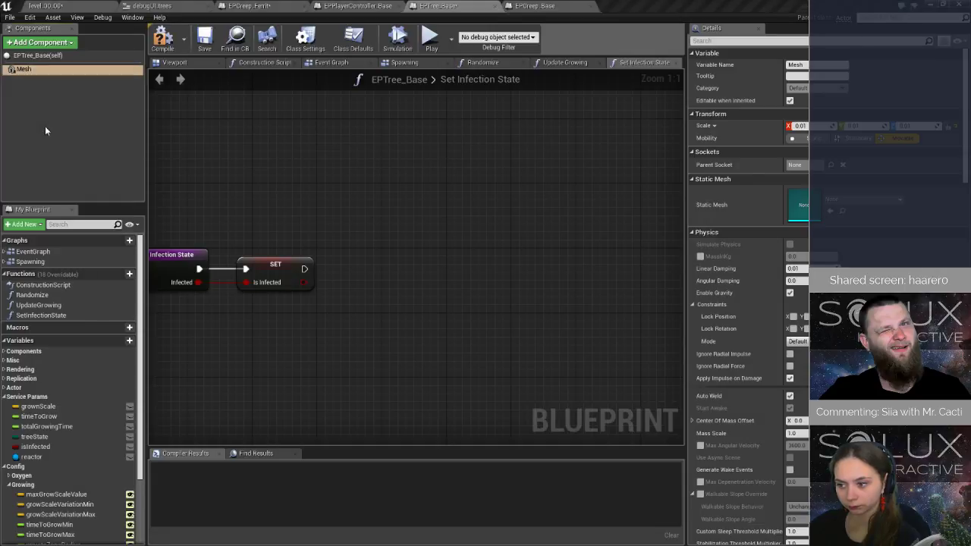
click(53, 107)
click(54, 79)
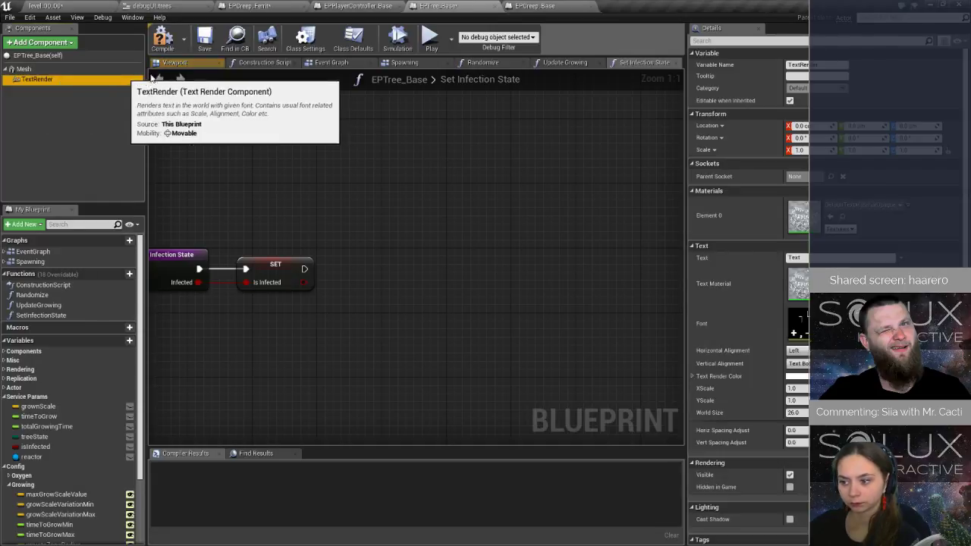
Set the TextRender component's text to Infected, its render color to green and its horizontal alignment to Center.
click(175, 63)
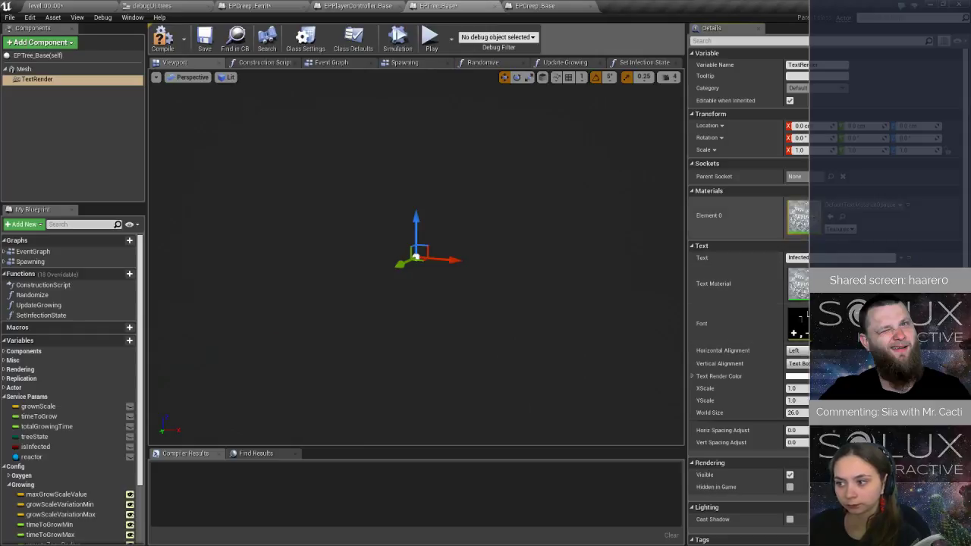
click(797, 376)
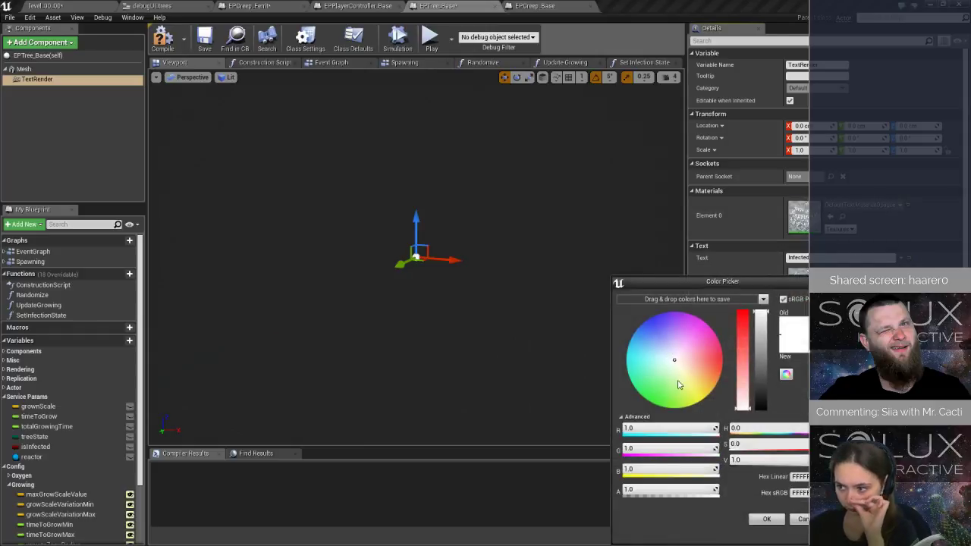
drag(678, 385, 690, 408)
click(767, 521)
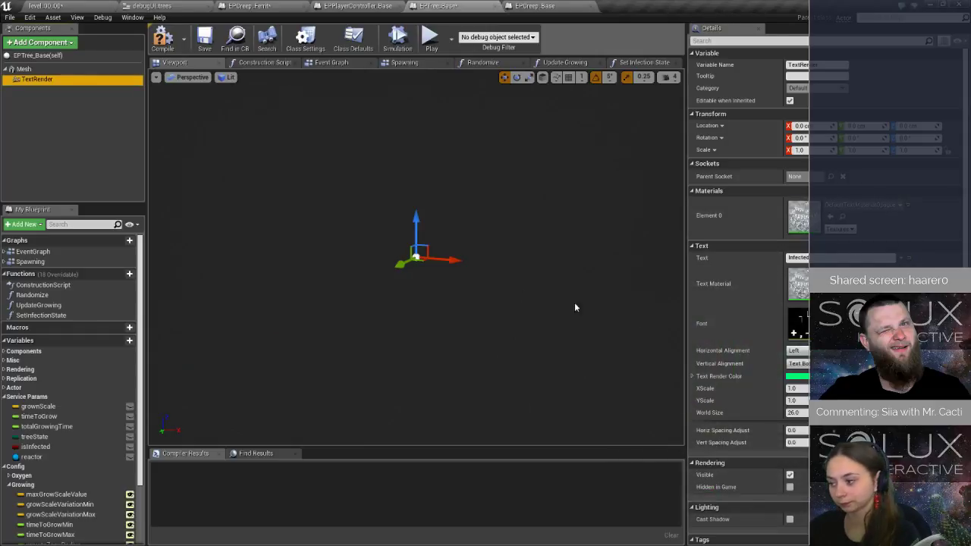
click(798, 350)
click(799, 369)
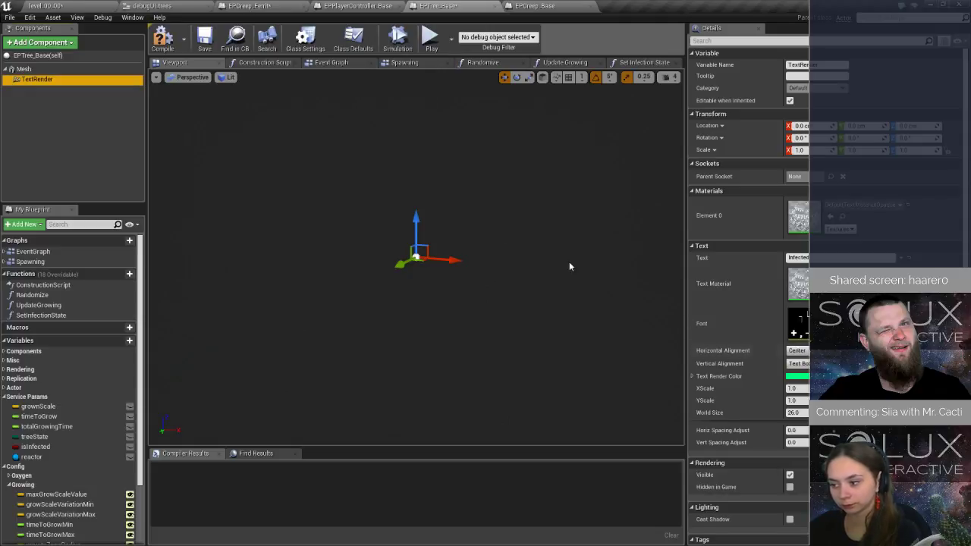
Open EPTree_6 from the Trees folder in the full blueprint editor and show its viewport.
click(30, 6)
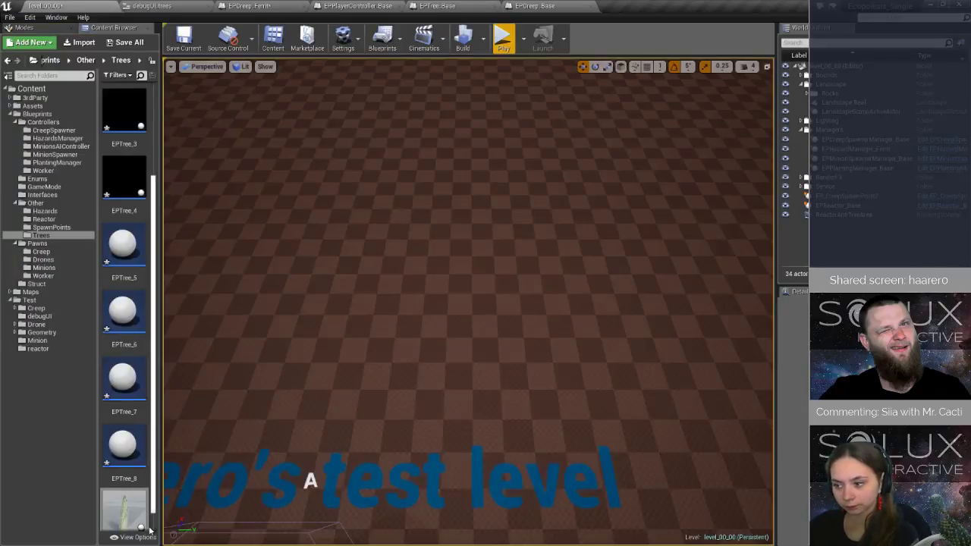
double_click(123, 311)
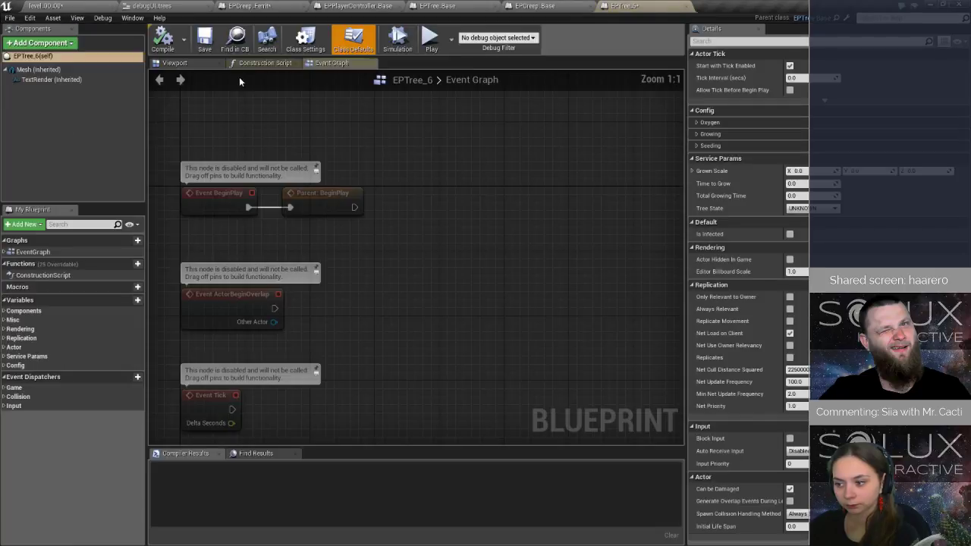
click(174, 63)
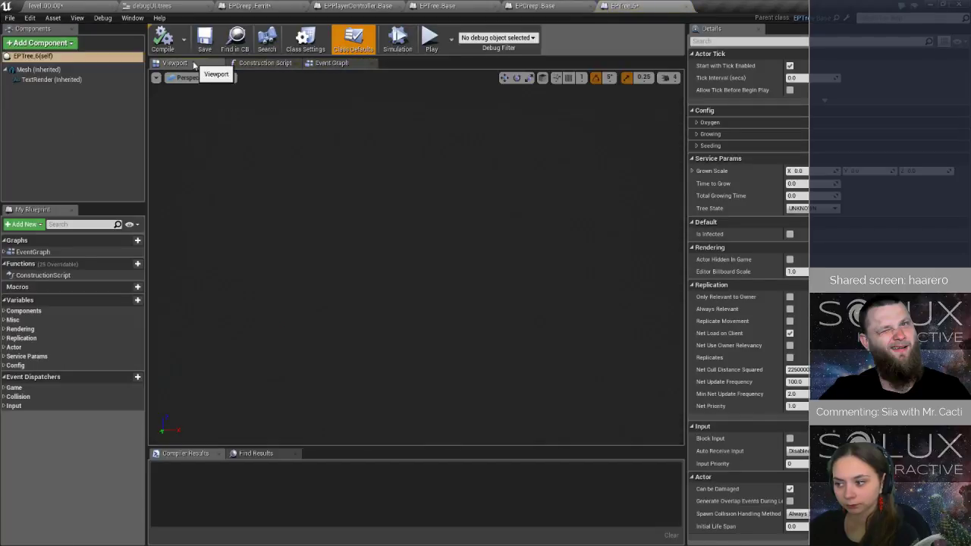
Inspect the inherited TextRender in EPTree_6's viewport and place an EPTree_6 instance on the level floor.
click(50, 80)
right_drag(500, 279, 524, 234)
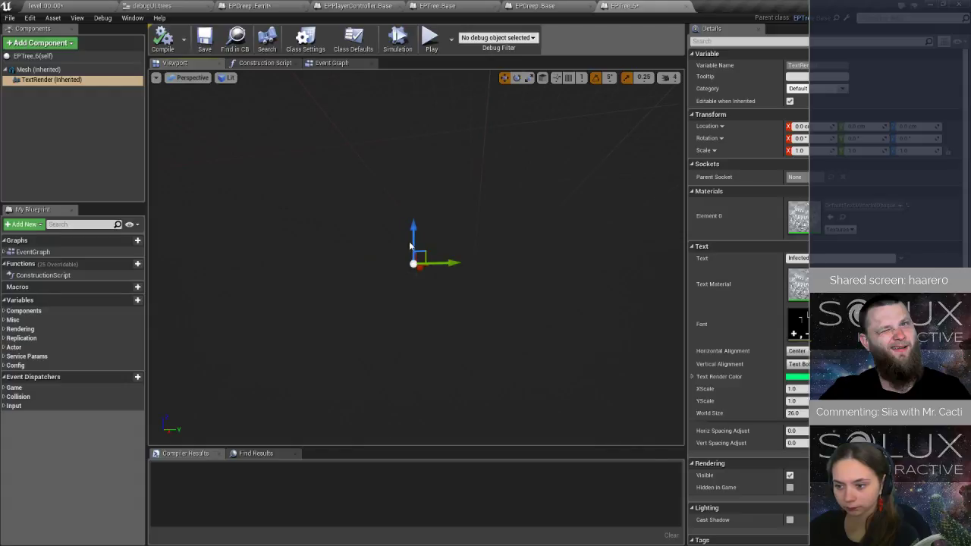
click(46, 6)
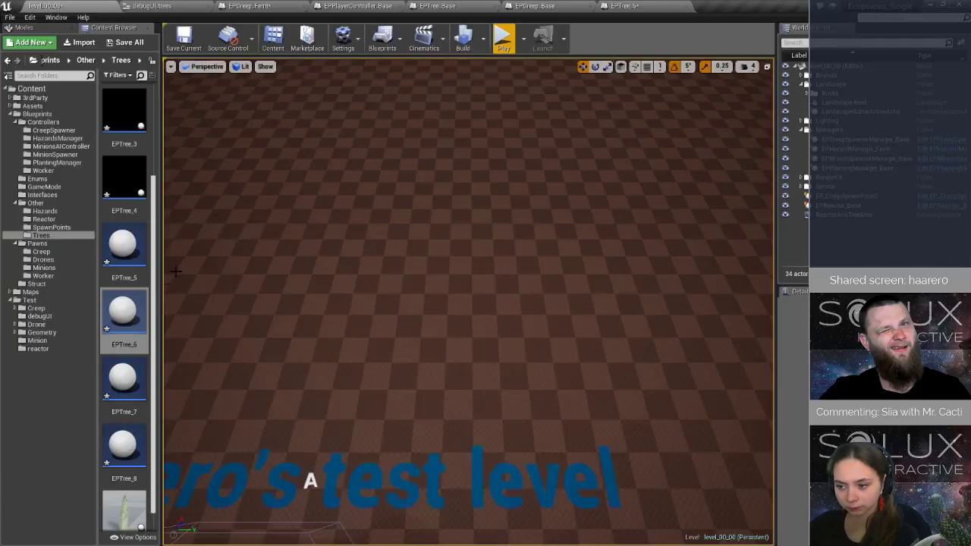
drag(124, 327, 313, 267)
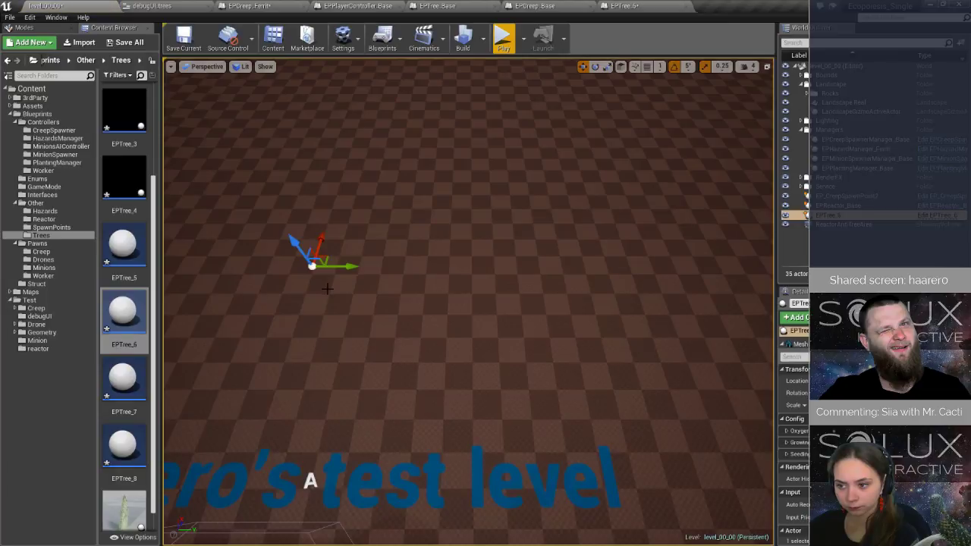
Examine the placed EPTree_6 from close up, around its sides and from above to check for its text label.
right_drag(326, 286, 243, 292)
key(w)
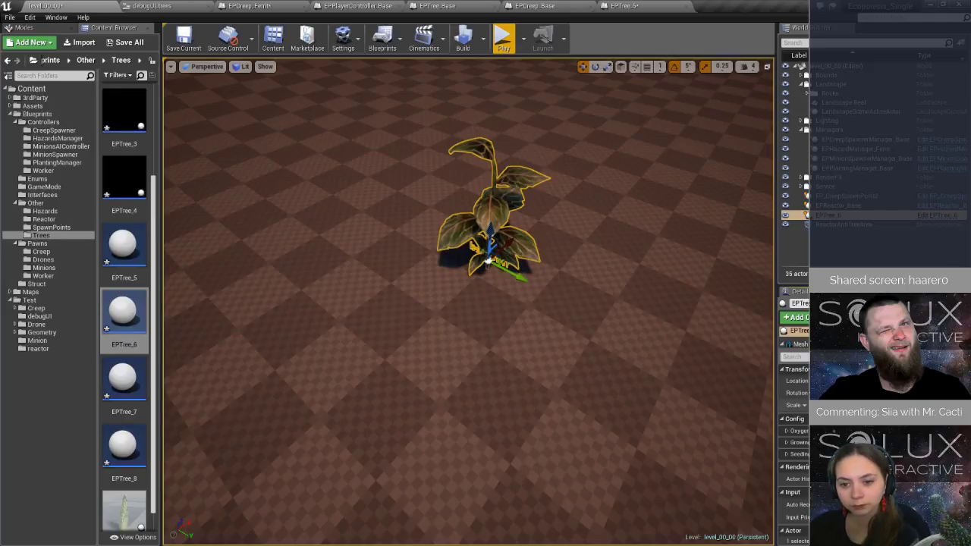
key(d)
right_drag(508, 260, 303, 215)
key(w)
key(d)
key(w)
key(a)
key(d)
right_drag(506, 276, 561, 361)
key(s)
key(s)
key(a)
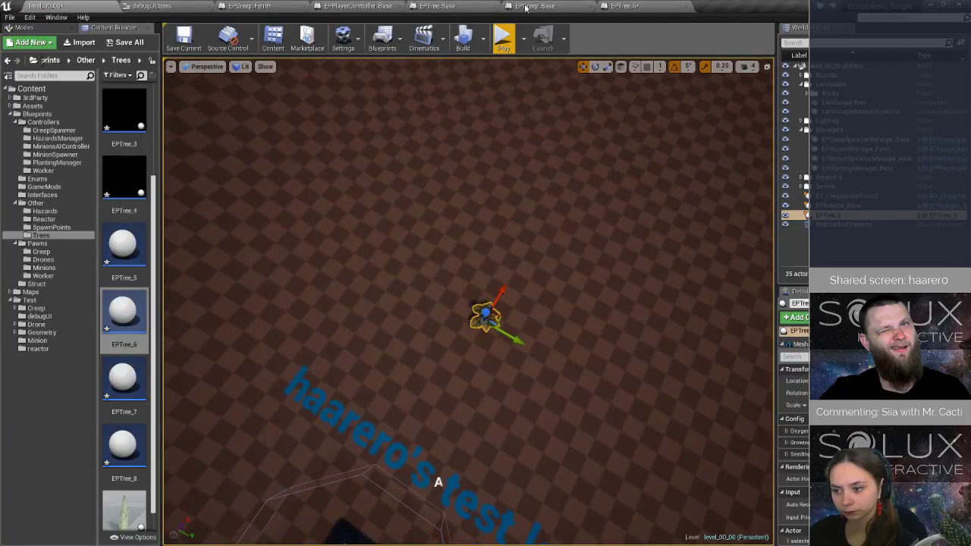
Raise EPTree_Base's TextRender along Z, save the blueprint and check the placed tree in the level.
click(480, 8)
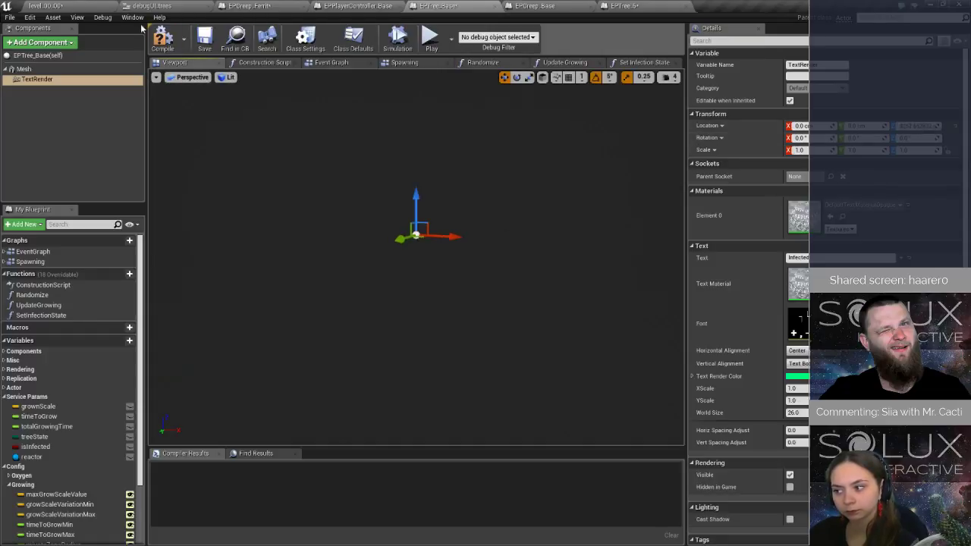
click(205, 43)
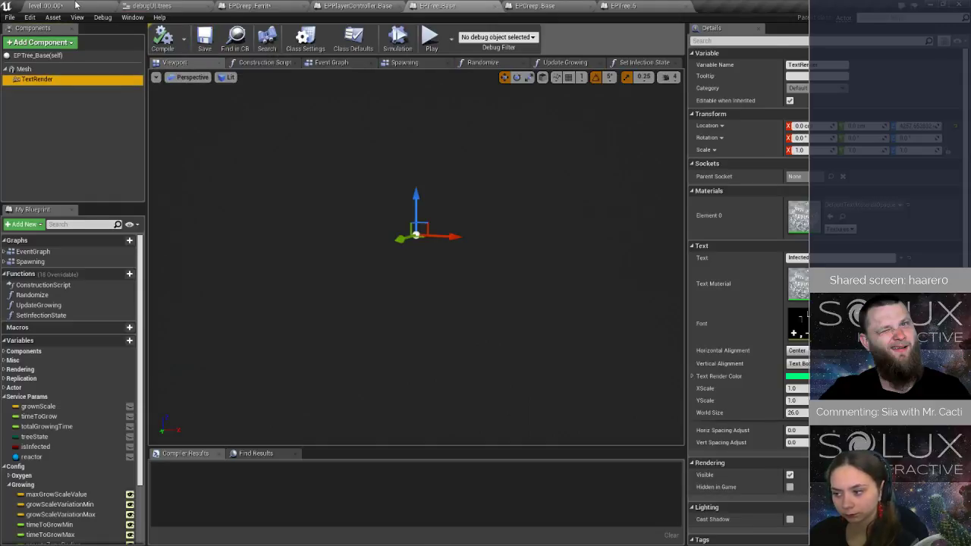
click(74, 5)
key(w)
right_drag(510, 348, 265, 325)
key(d)
key(w)
key(s)
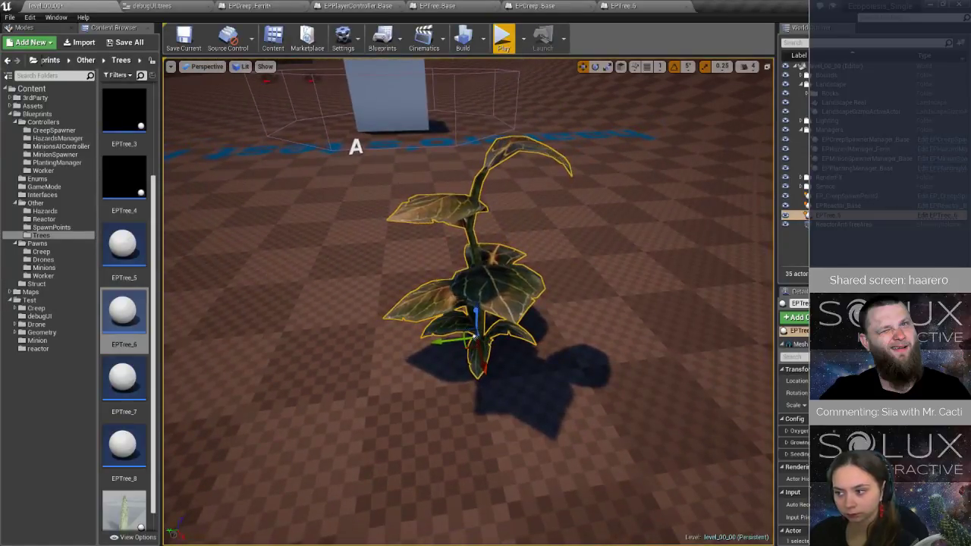
Select the placed tree's TextRender component, lower it to just above the plant and save the level.
drag(827, 350, 827, 388)
click(819, 355)
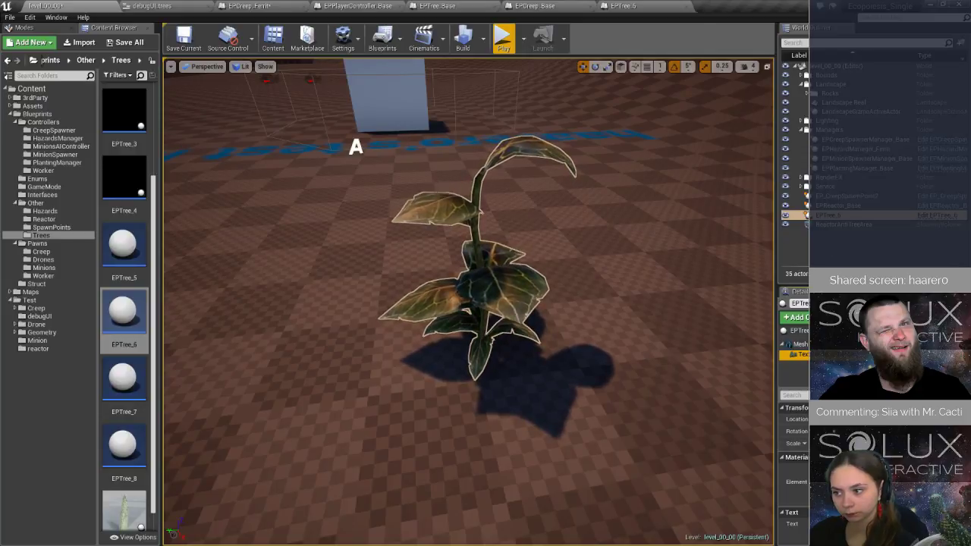
click(815, 344)
click(815, 355)
scroll(640, 341, down, 8)
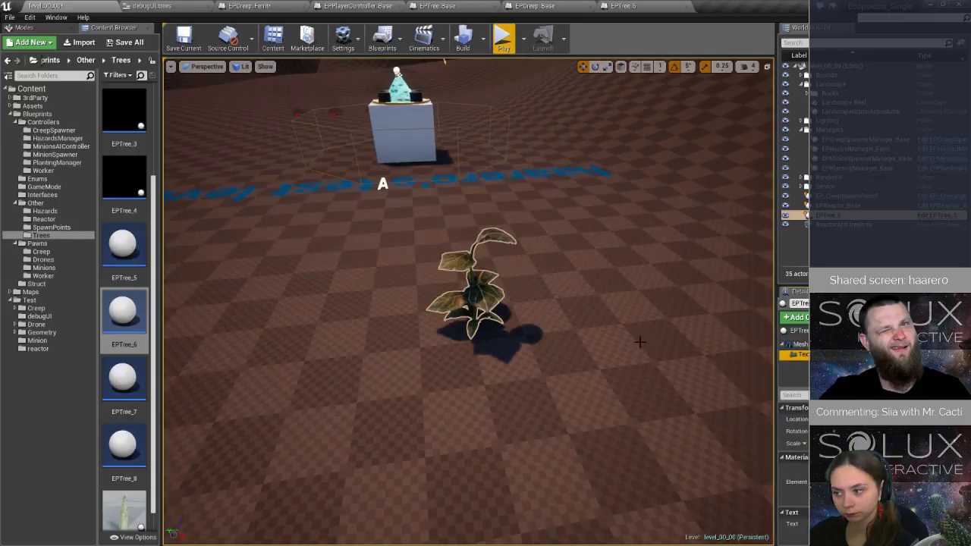
right_drag(639, 341, 636, 304)
right_drag(560, 311, 559, 220)
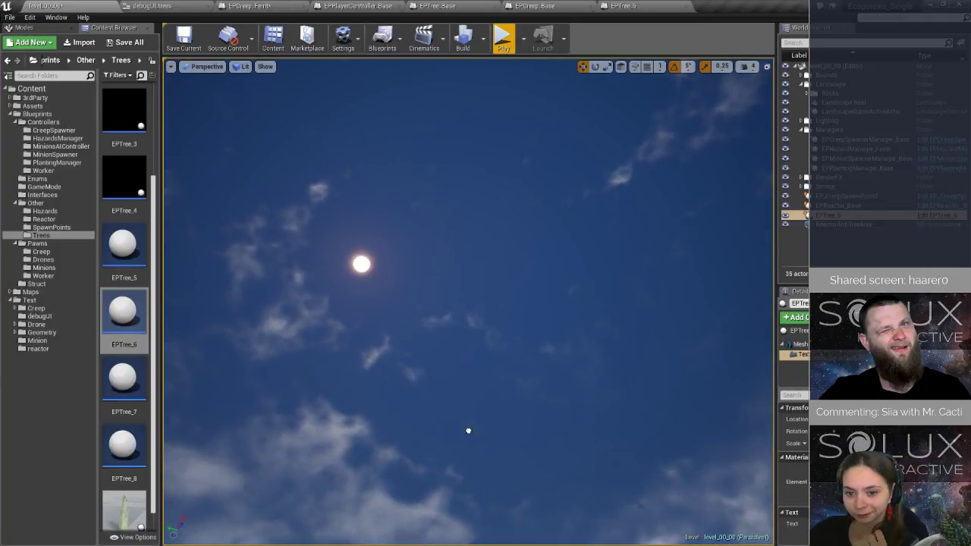
right_drag(495, 272, 489, 410)
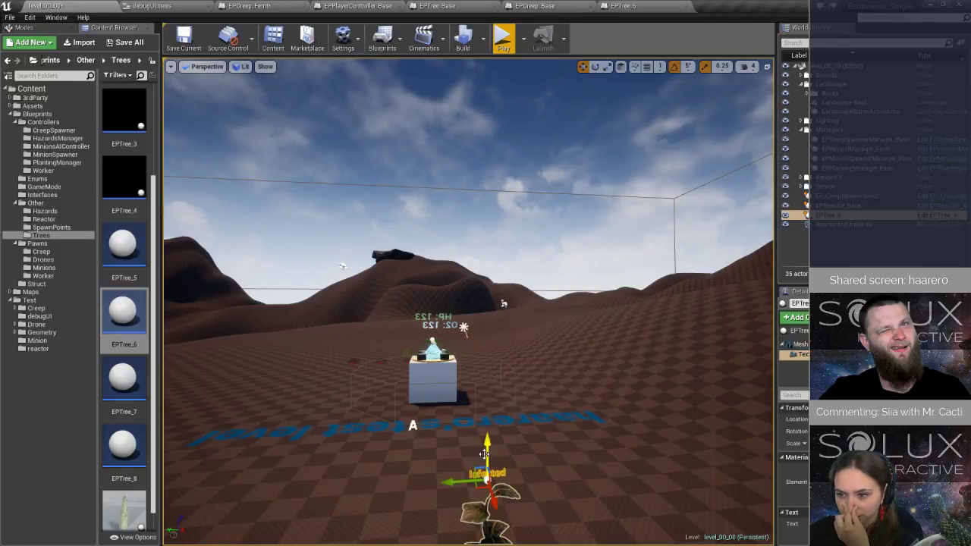
key(ctrl+s)
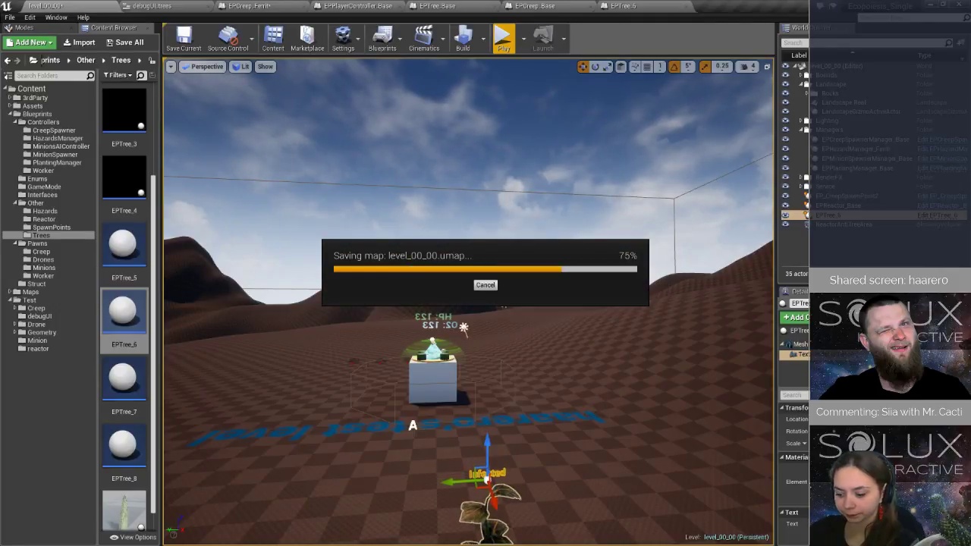
Adjust the TextRender's Z location in EPTree_Base using EPTree_6 as reference, save, and briefly playtest the level.
click(629, 6)
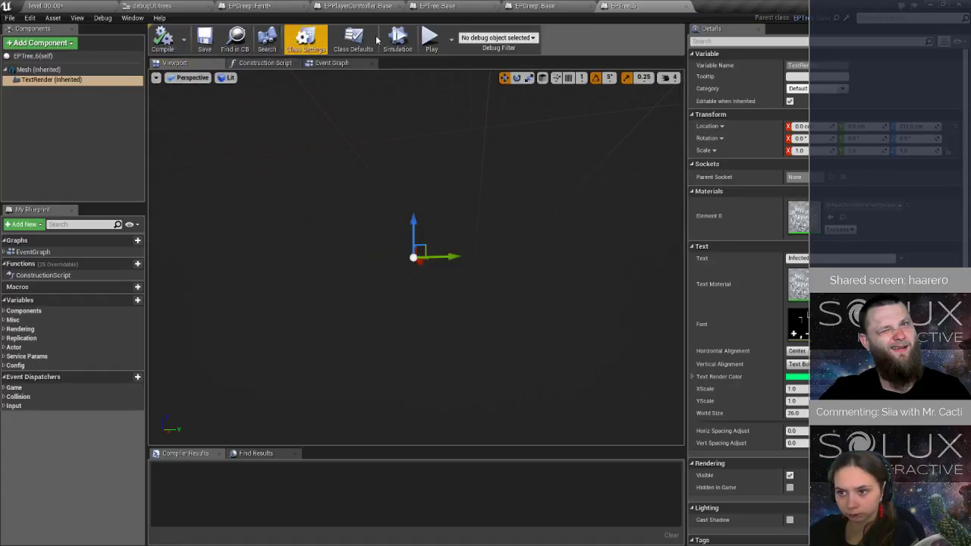
click(455, 7)
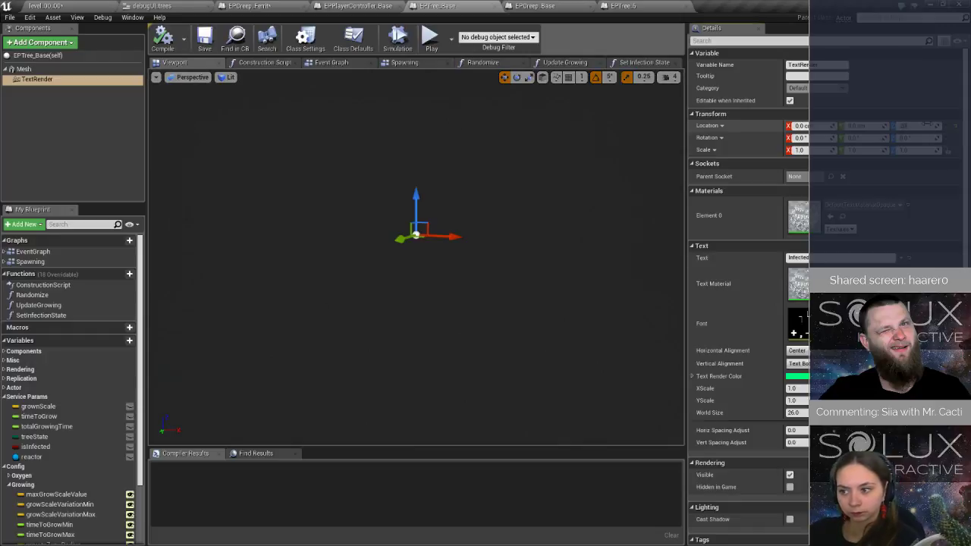
click(205, 46)
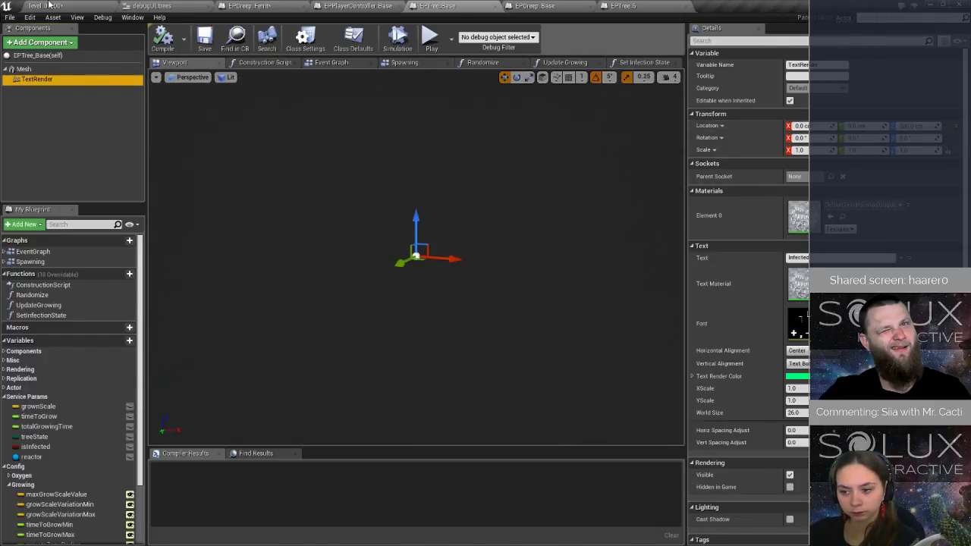
click(50, 6)
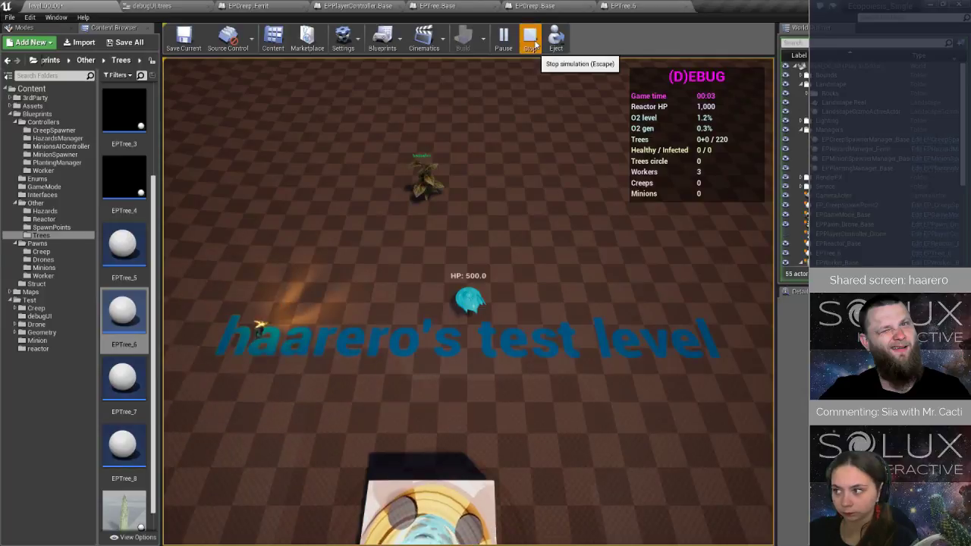
click(530, 38)
Set the Z rotation of EPTree_Base's TextRender to 180°, check the label on the placed tree and save the level.
click(445, 6)
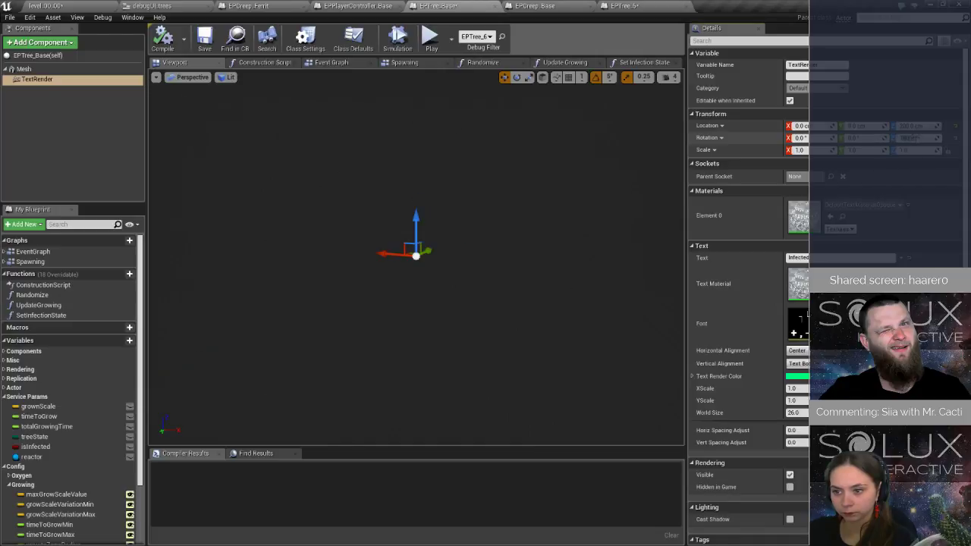
key(ctrl+s)
click(102, 8)
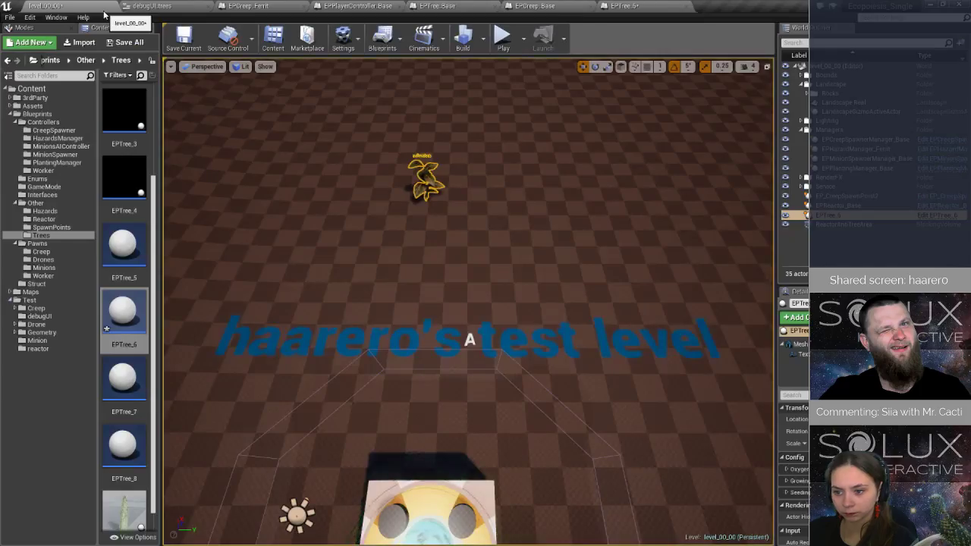
right_drag(425, 250, 376, 146)
key(w)
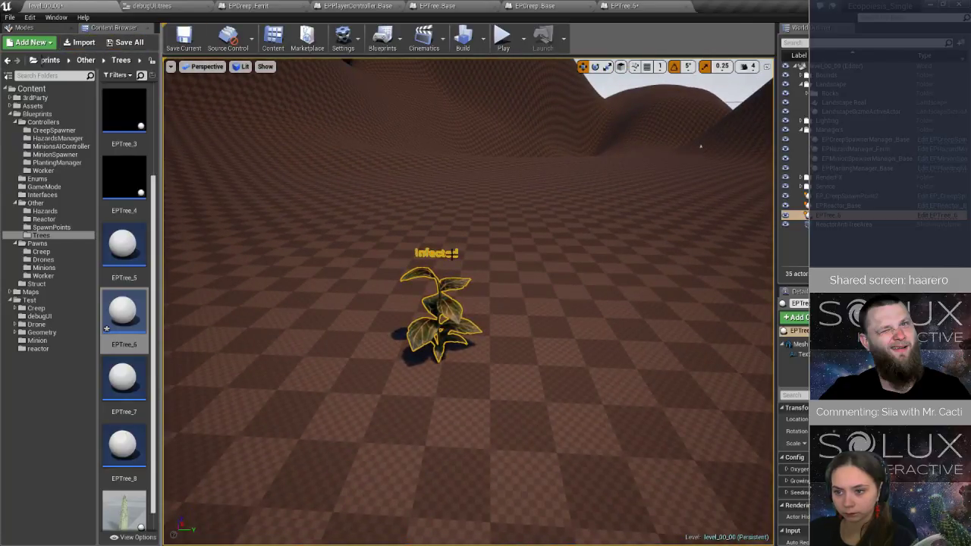
click(184, 38)
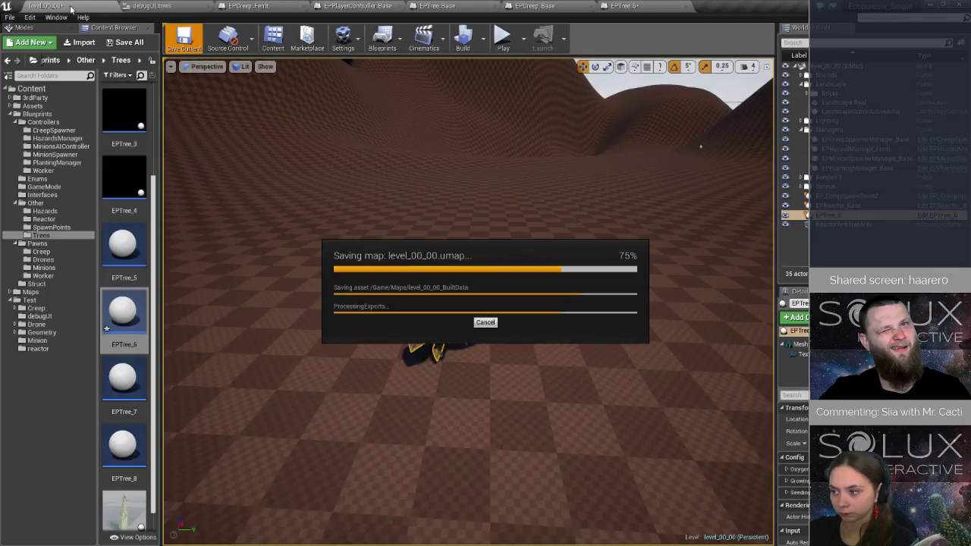
Playtest the level to check the tree label from the game camera, and stop the simulation from EPTree_Base.
click(502, 35)
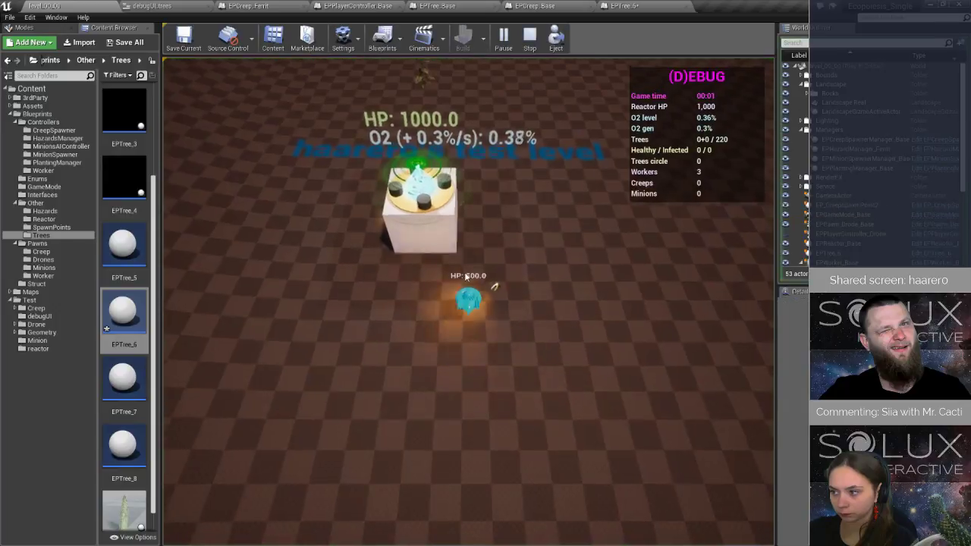
click(571, 404)
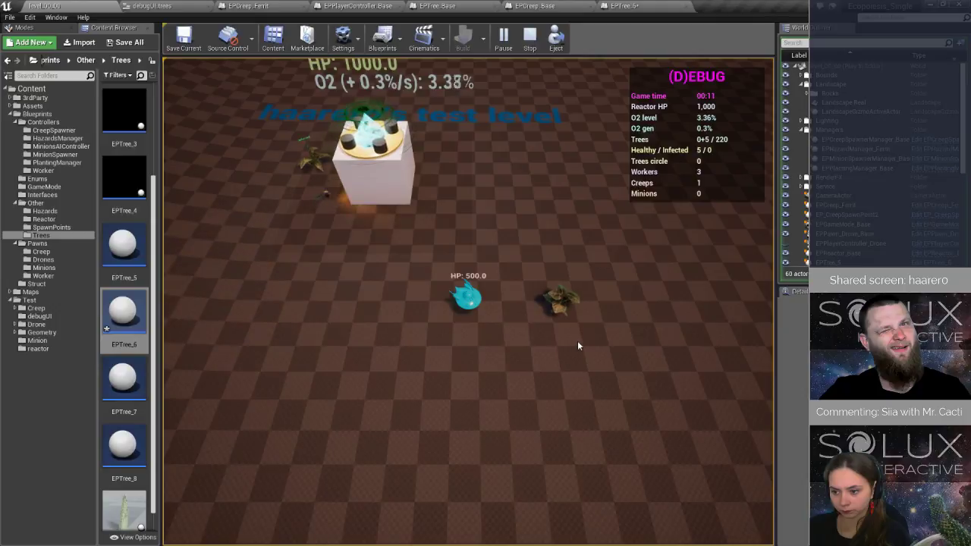
click(578, 340)
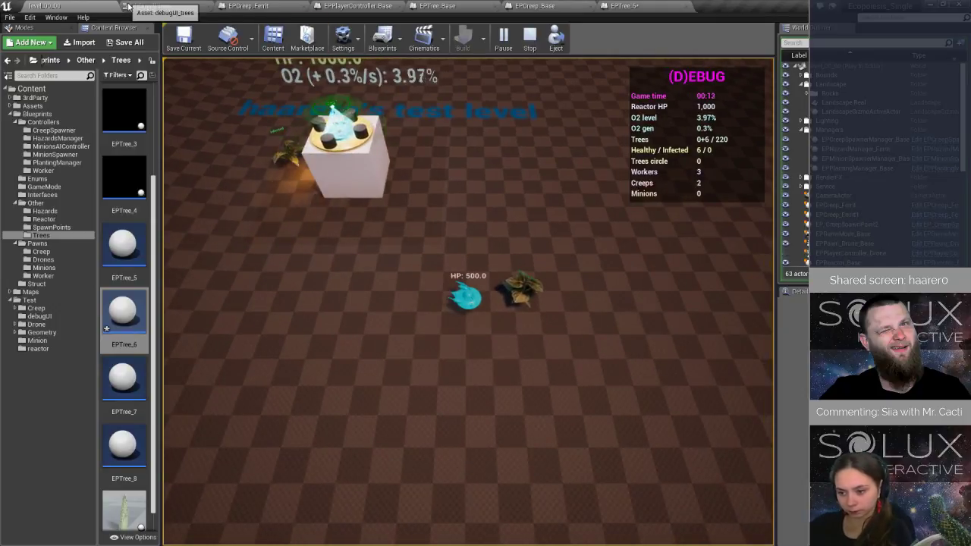
click(436, 6)
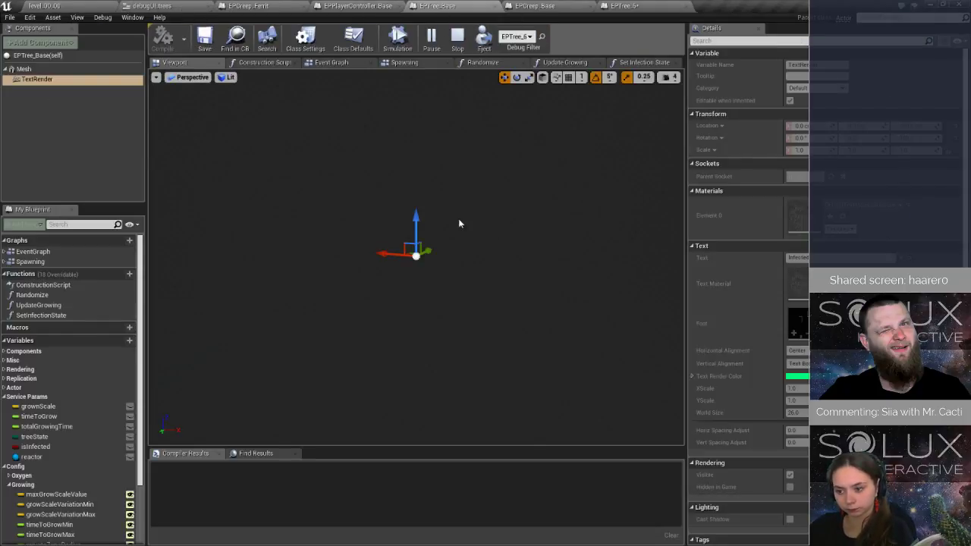
click(458, 38)
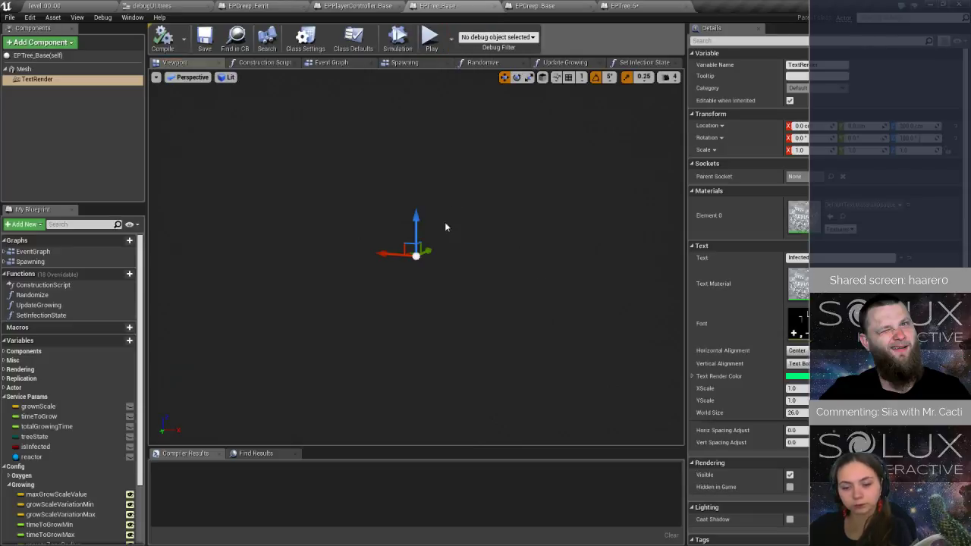
Tilt EPTree_Base's TextRender about its Y axis with the Rotate tool and save the blueprint.
click(518, 78)
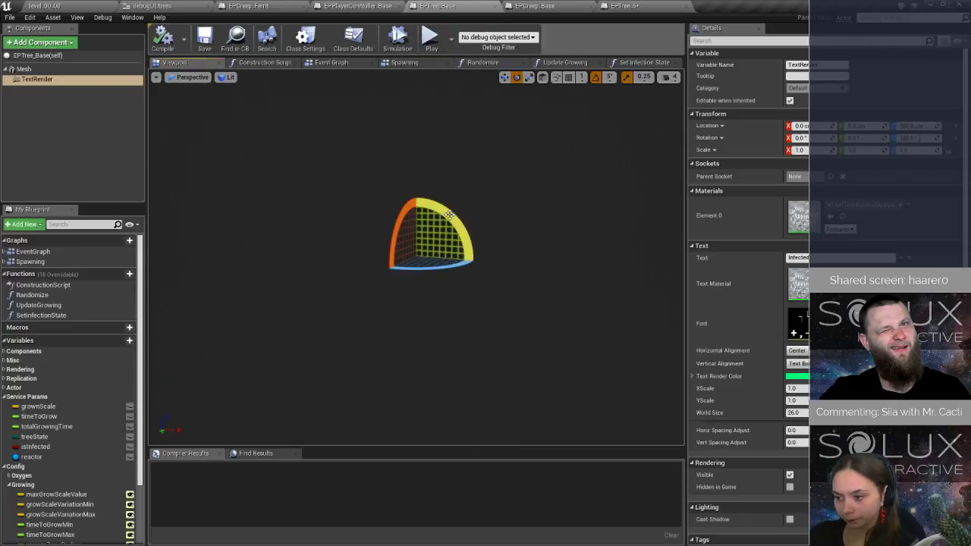
drag(449, 215, 364, 214)
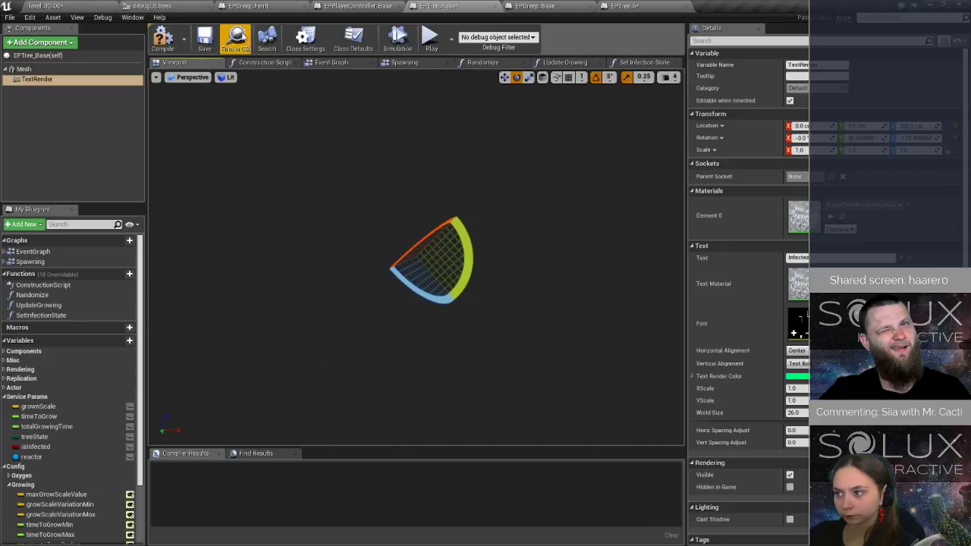
click(204, 43)
Playtest the level, moving the pawn around the reactor and trees to check the tilted label, and return to EPTree_Base.
click(50, 6)
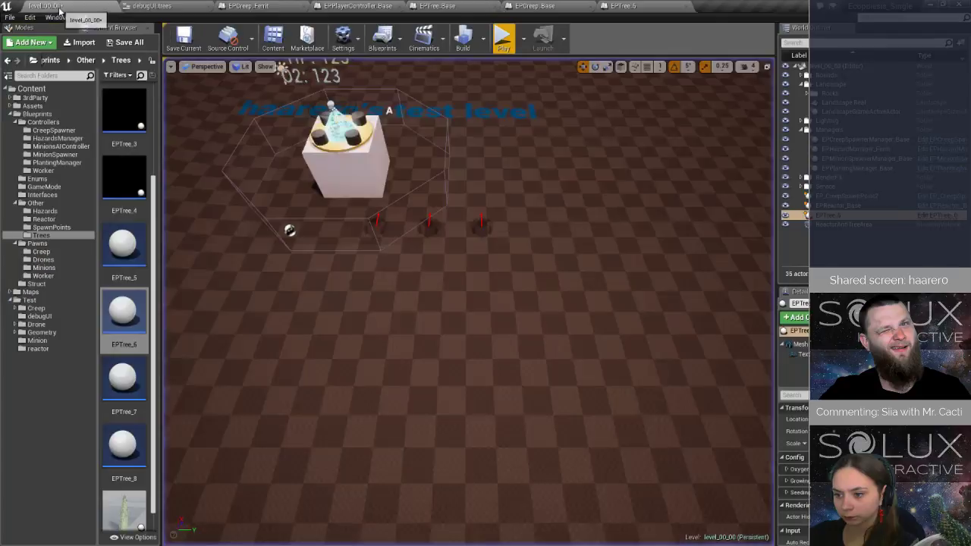
click(504, 40)
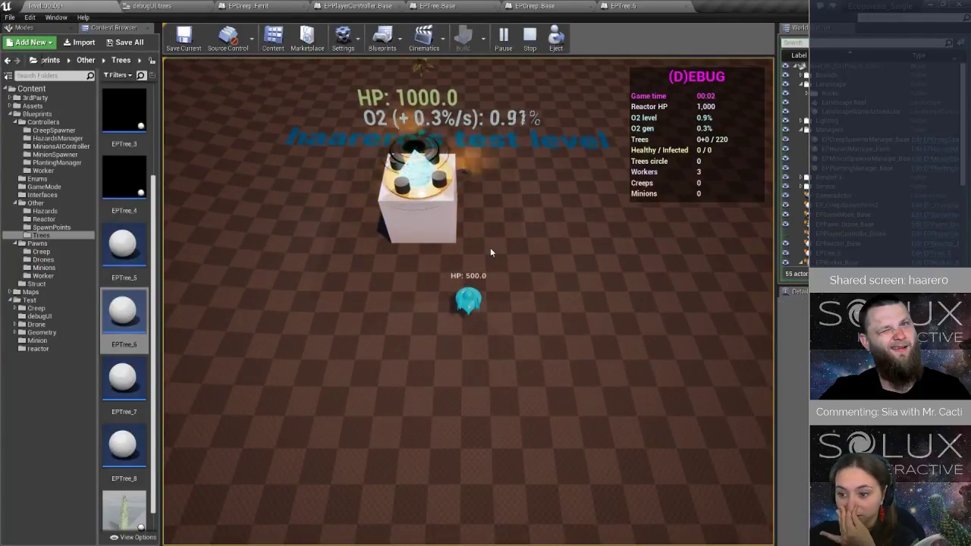
key(w)
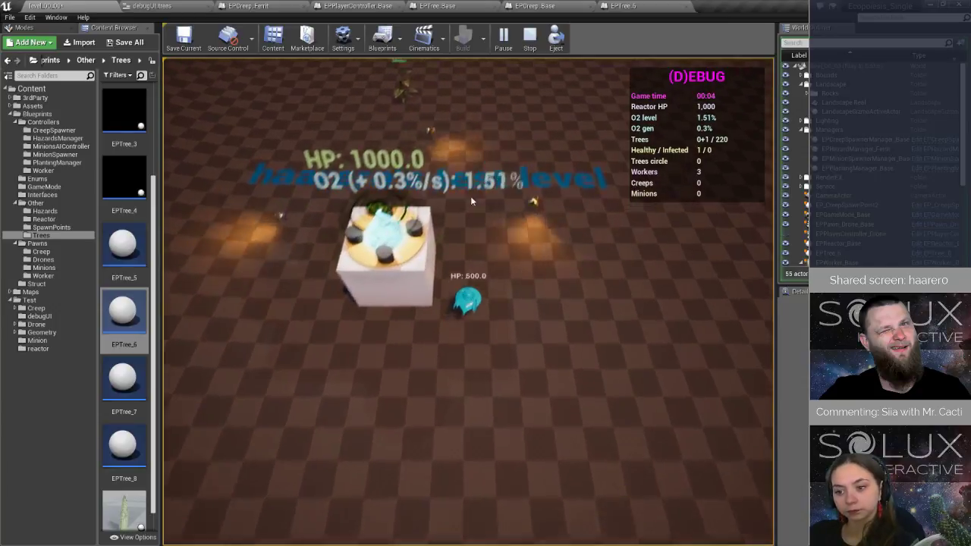
key(w)
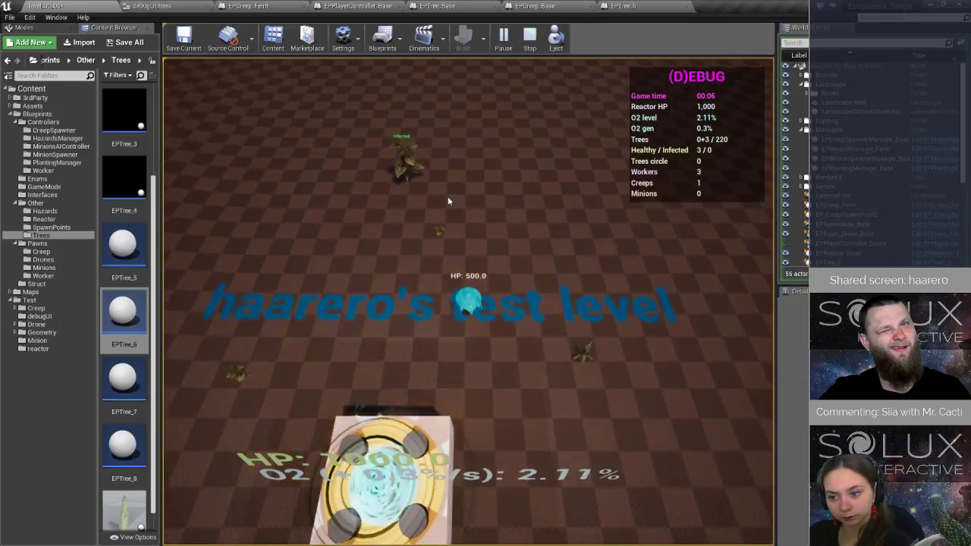
click(641, 377)
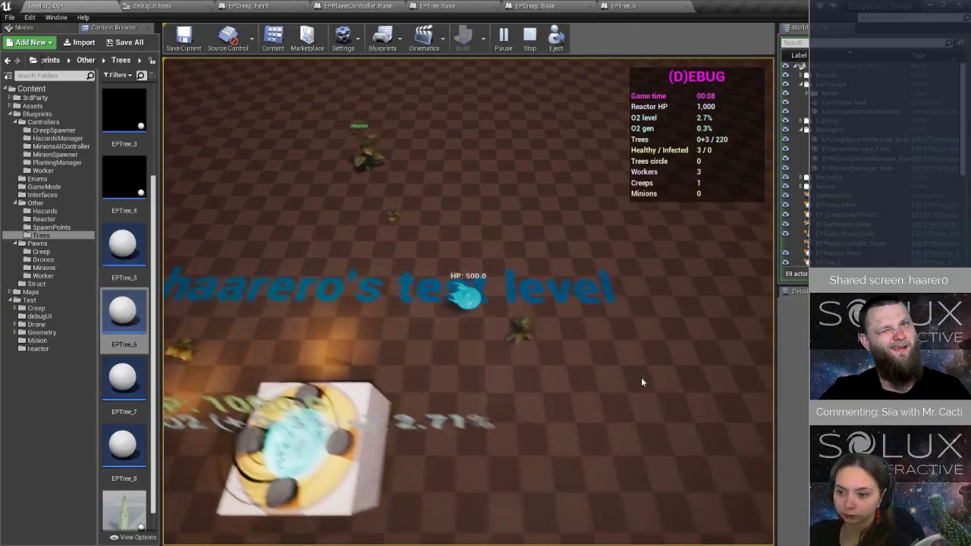
click(413, 377)
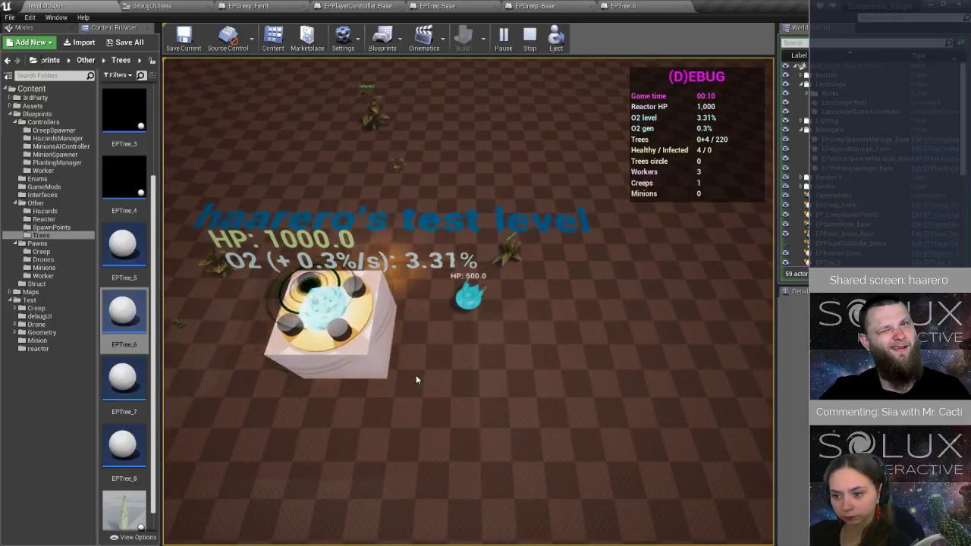
click(437, 6)
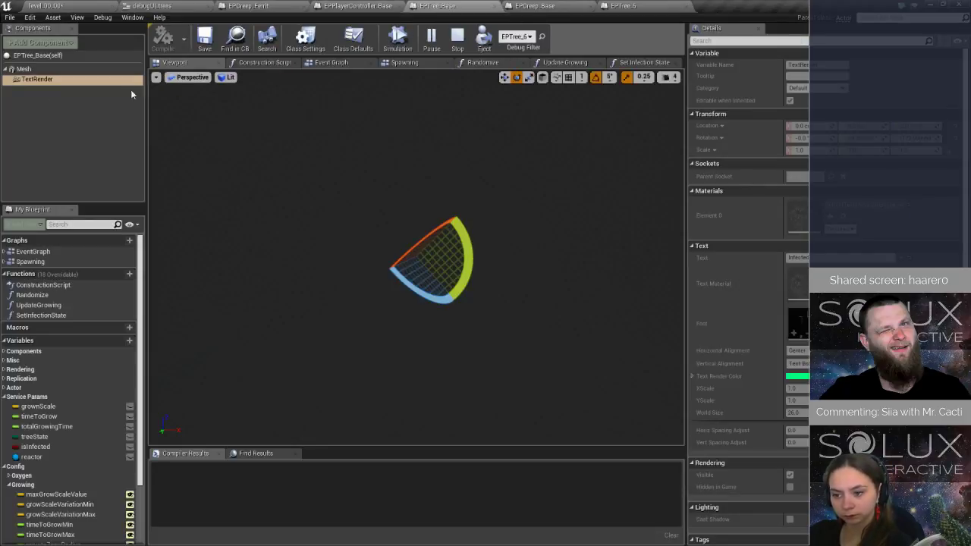
Stop the simulation and add a Billboard component to EPTree_Base.
click(458, 36)
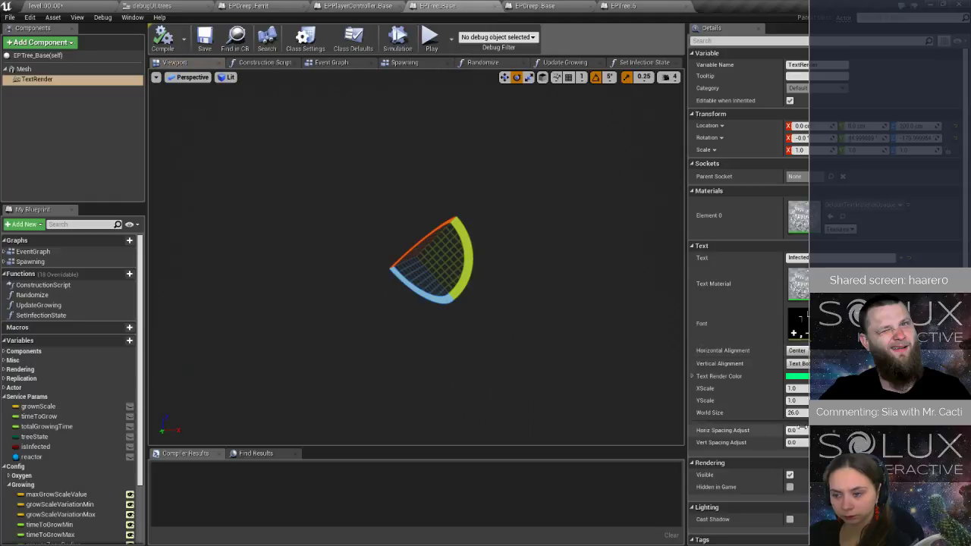
scroll(791, 351, down, 2)
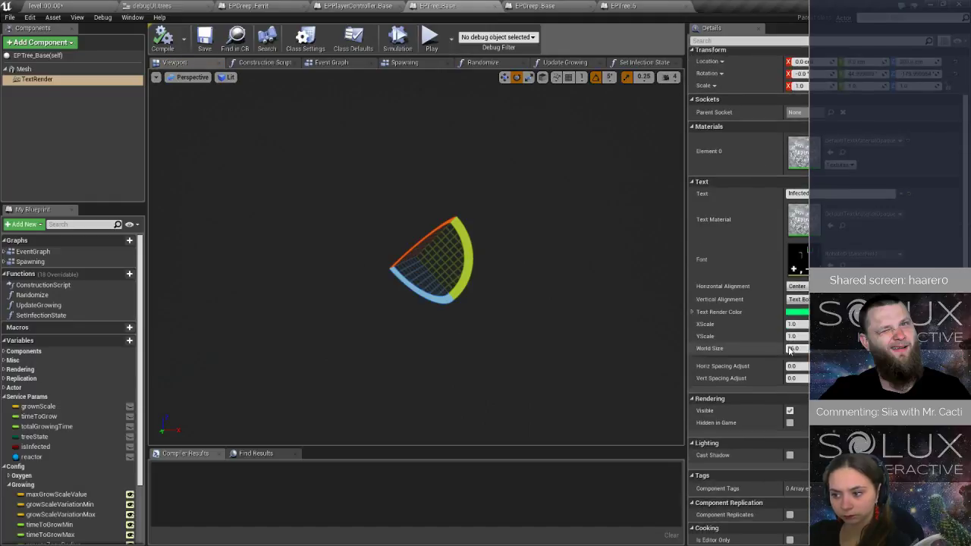
click(40, 42)
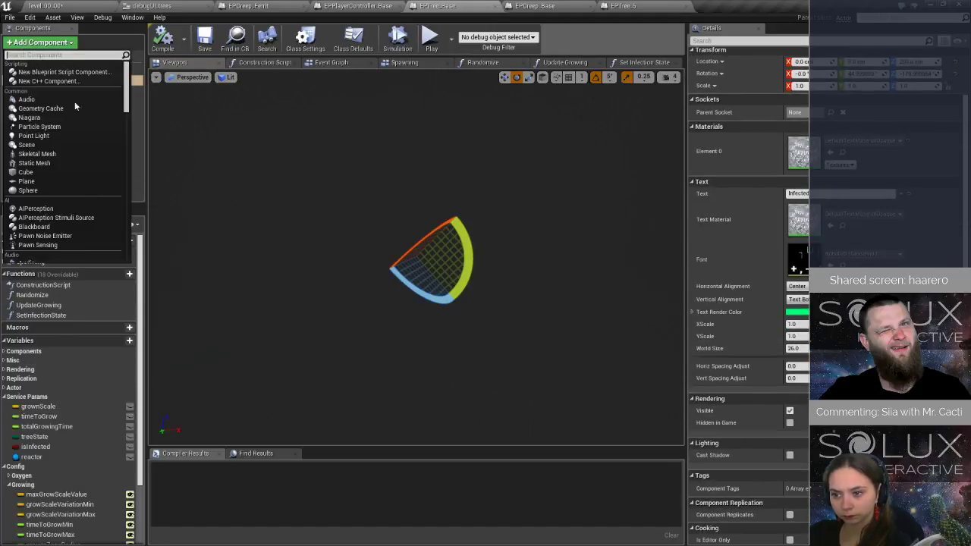
scroll(67, 228, down, 10)
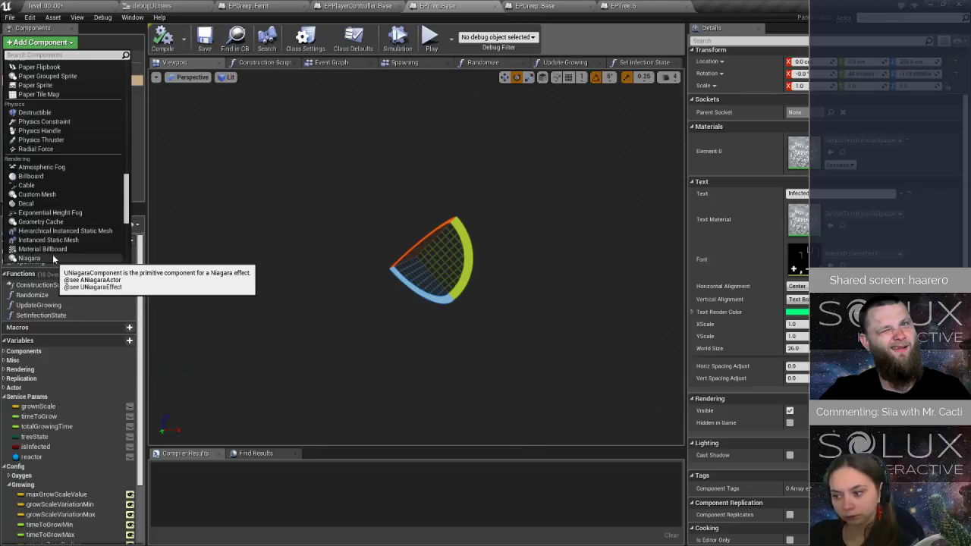
scroll(52, 243, down, 4)
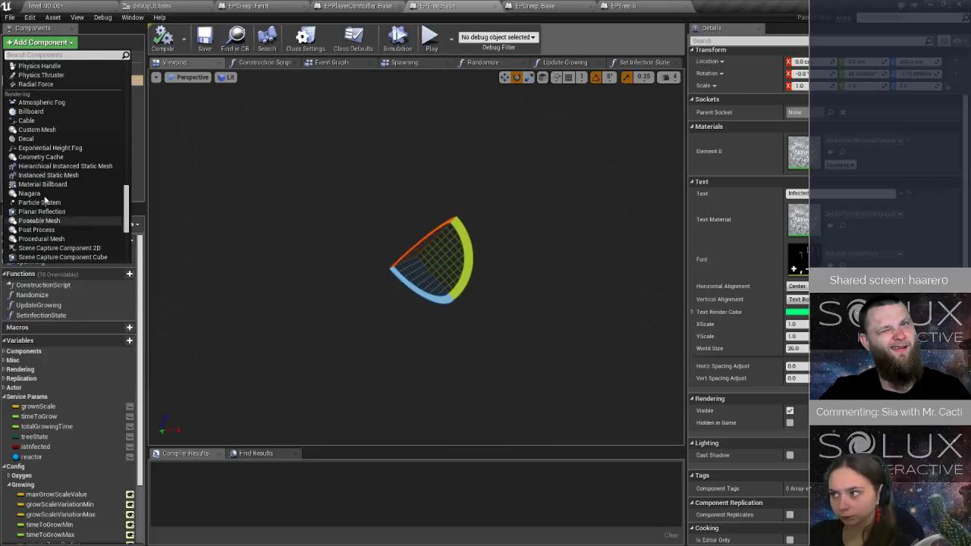
click(34, 112)
click(36, 96)
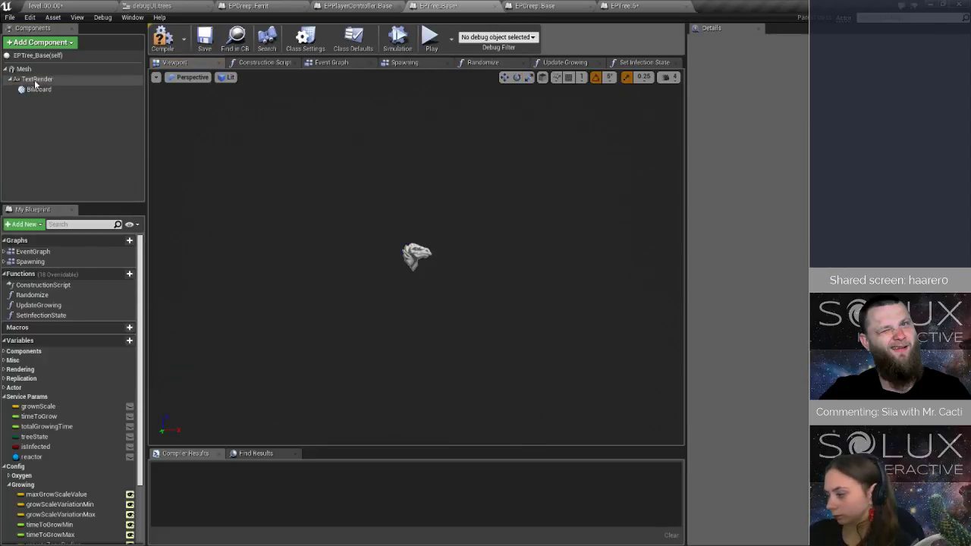
Attach EPTree_Base's Billboard directly to Mesh, nest TextRender under the Billboard, then compile and save the blueprint.
click(36, 92)
drag(37, 94, 35, 76)
click(30, 100)
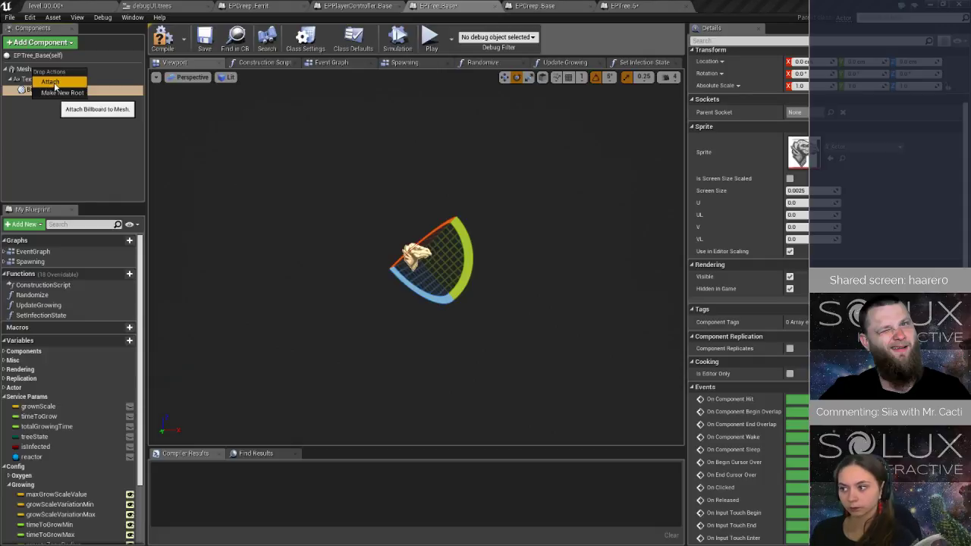
click(50, 82)
click(35, 80)
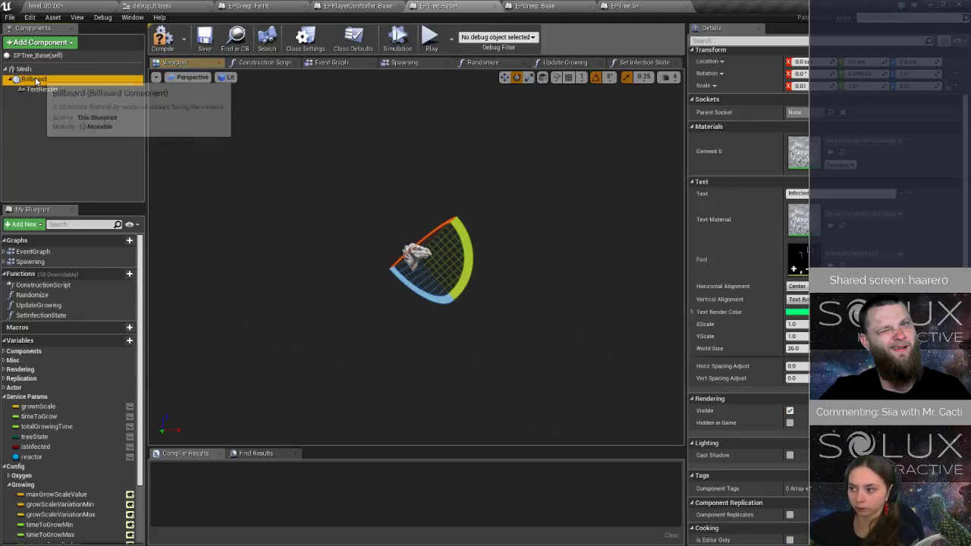
click(34, 80)
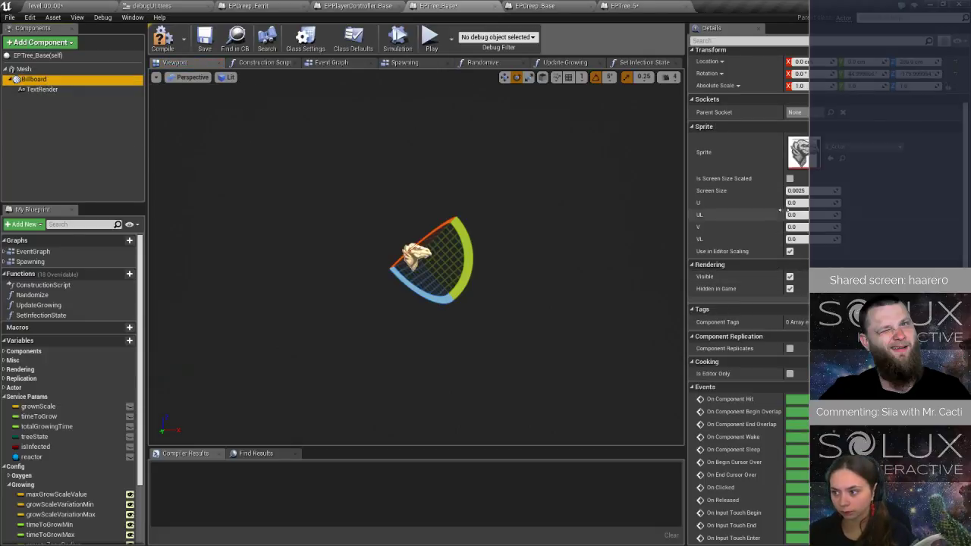
click(205, 40)
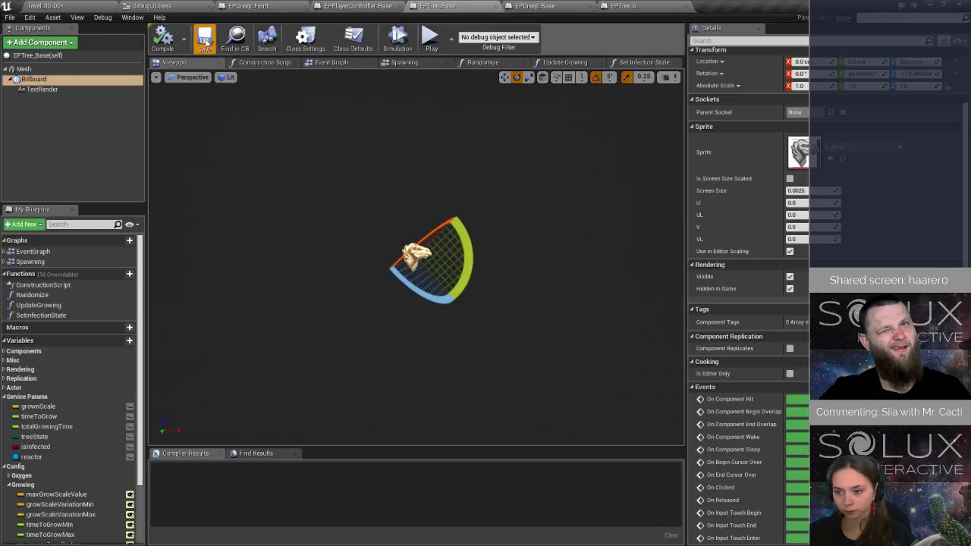
Inspect the placed tree in the level, focusing on it and selecting its Billboard and TextRender components.
click(64, 6)
key(w)
right_drag(425, 251, 410, 189)
key(f)
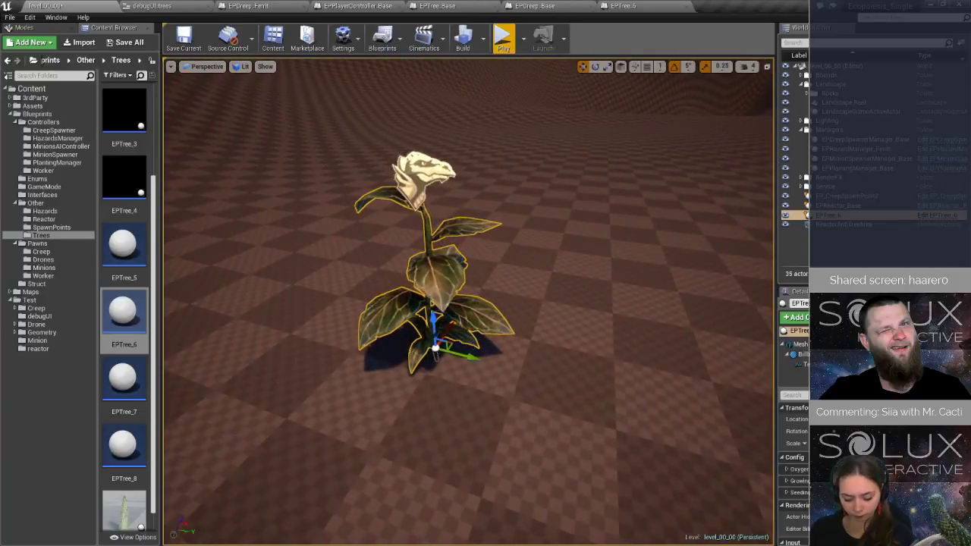
click(798, 354)
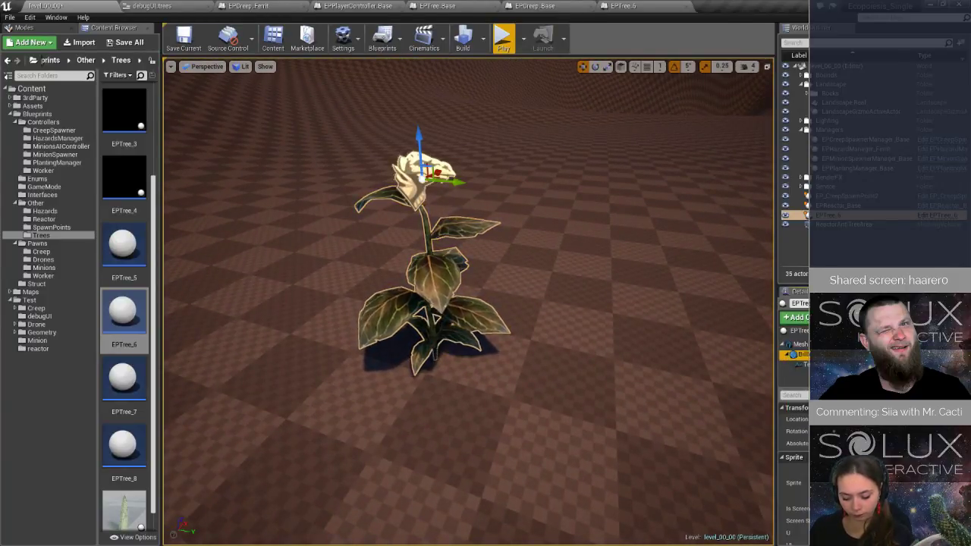
click(800, 365)
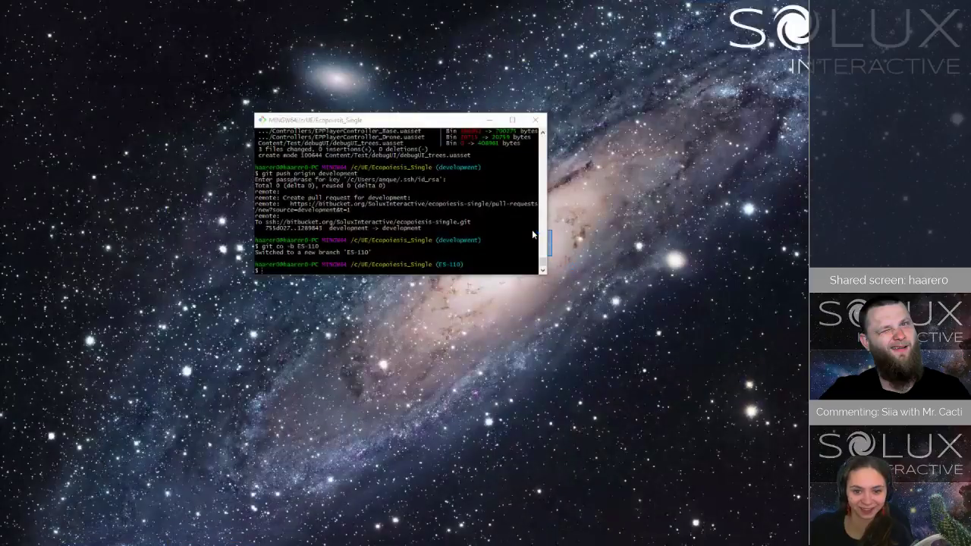
right_click(559, 255)
click(633, 215)
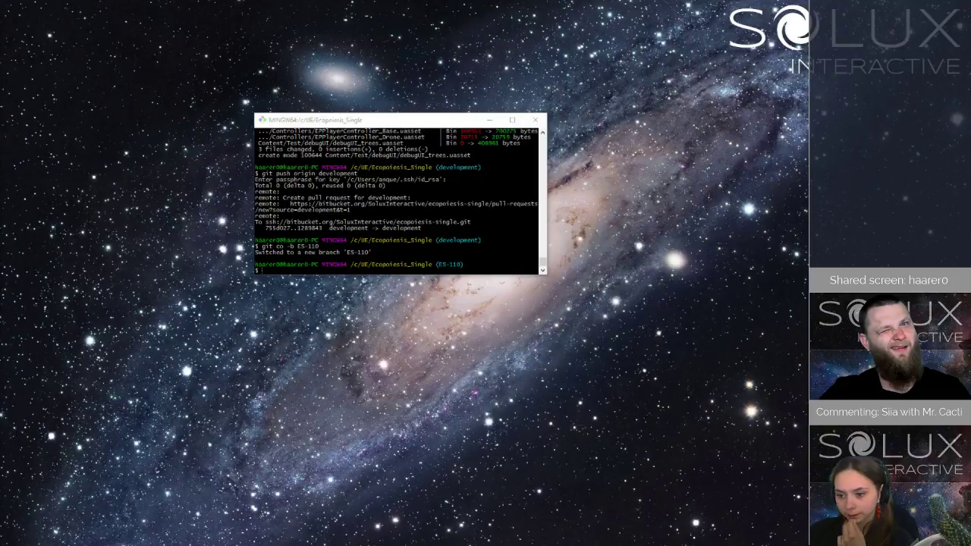
Return to the reopened level editor, enlarge the Details area and lower the placed tree's TextRender toward the plant.
key(alt+Tab)
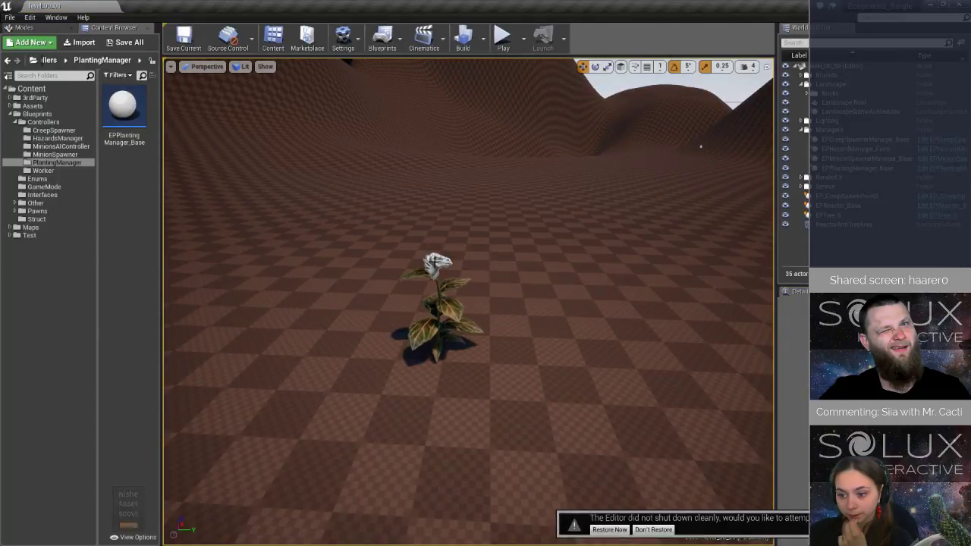
click(443, 260)
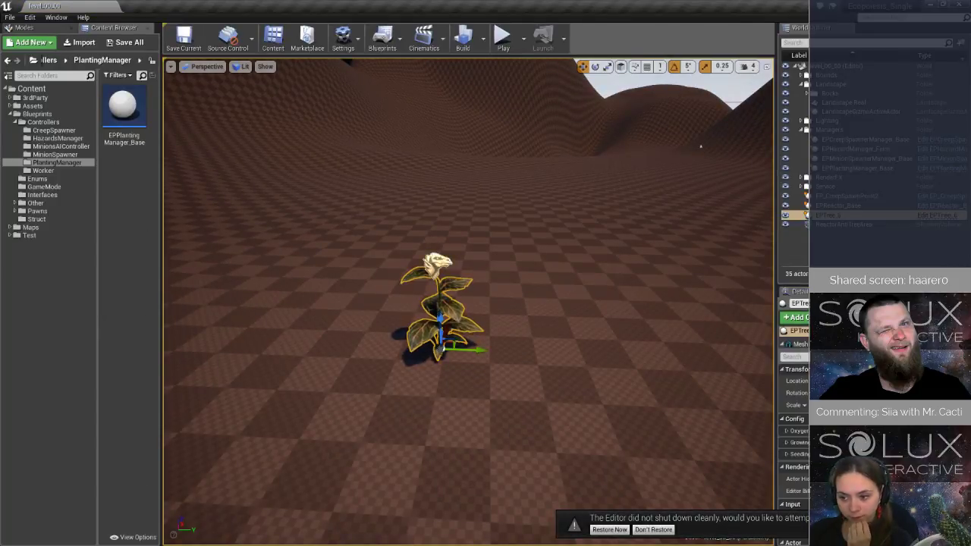
drag(842, 285, 842, 214)
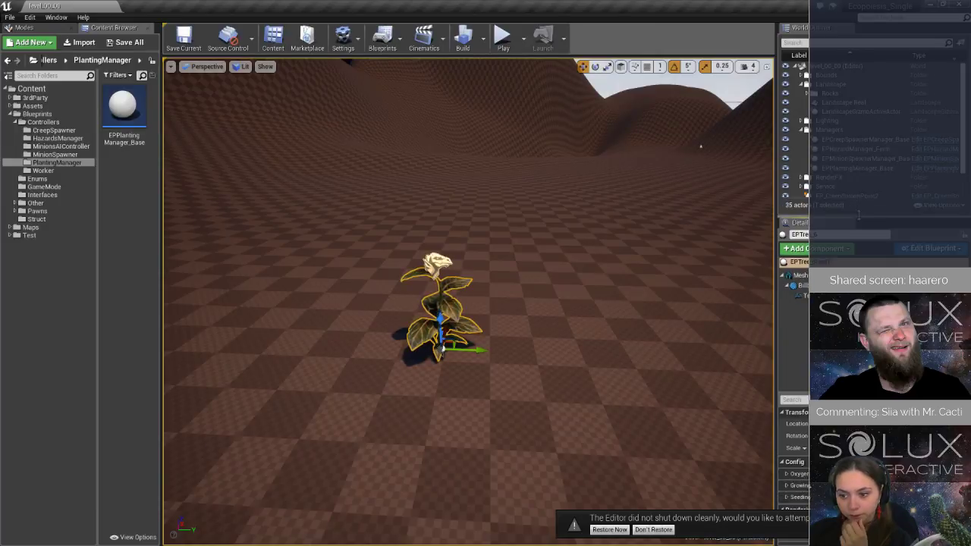
click(815, 294)
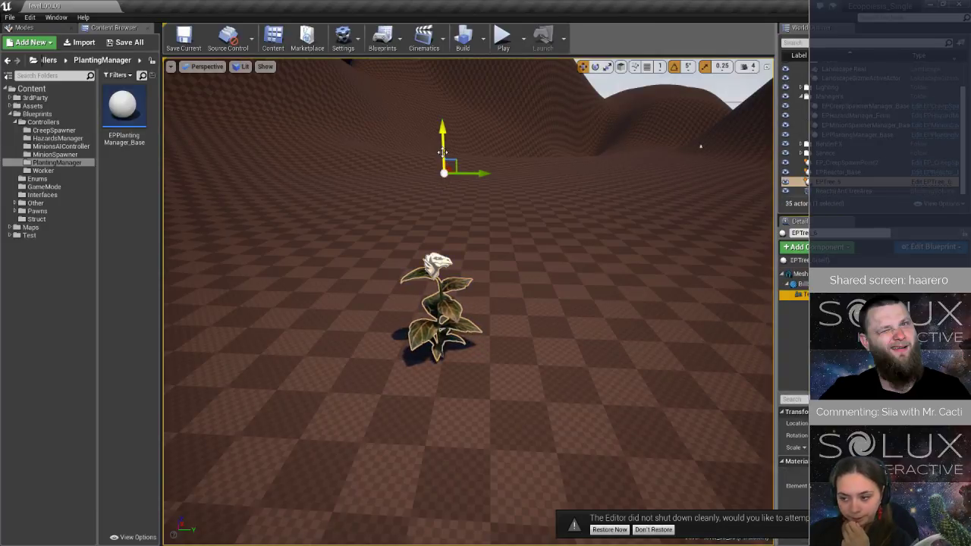
drag(442, 151, 442, 212)
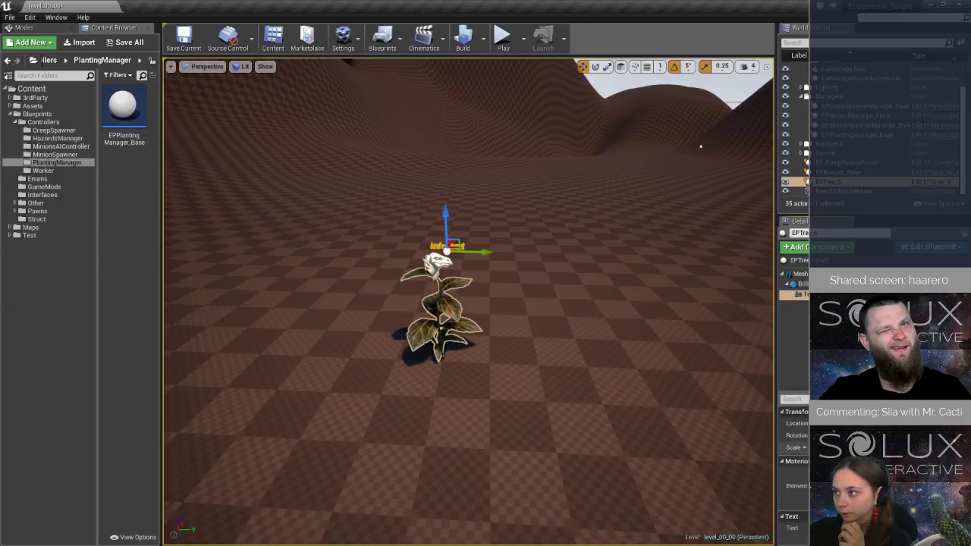
Check the label's position from the side, undo the last change to it and save the level.
right_drag(421, 332, 235, 318)
key(w)
key(d)
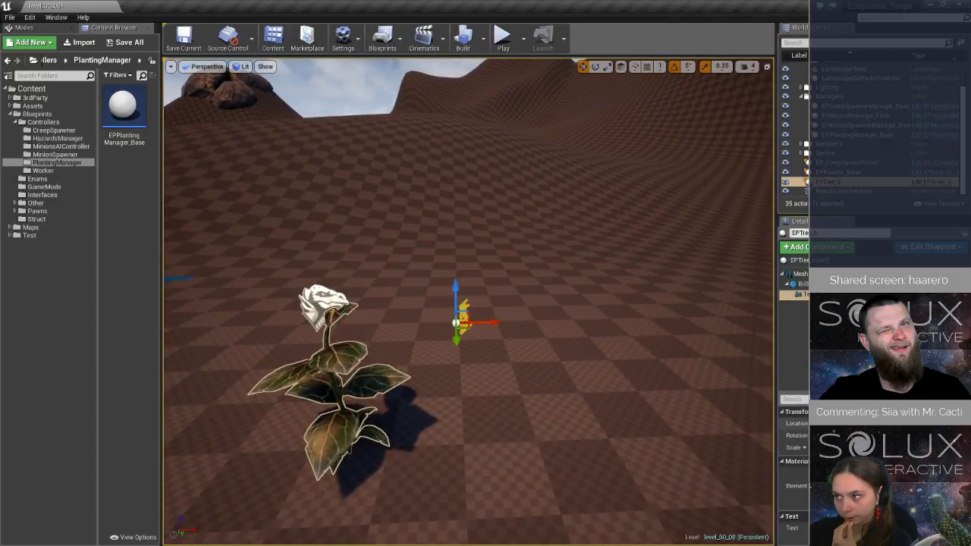
key(ctrl+z)
right_drag(344, 245, 542, 195)
key(a)
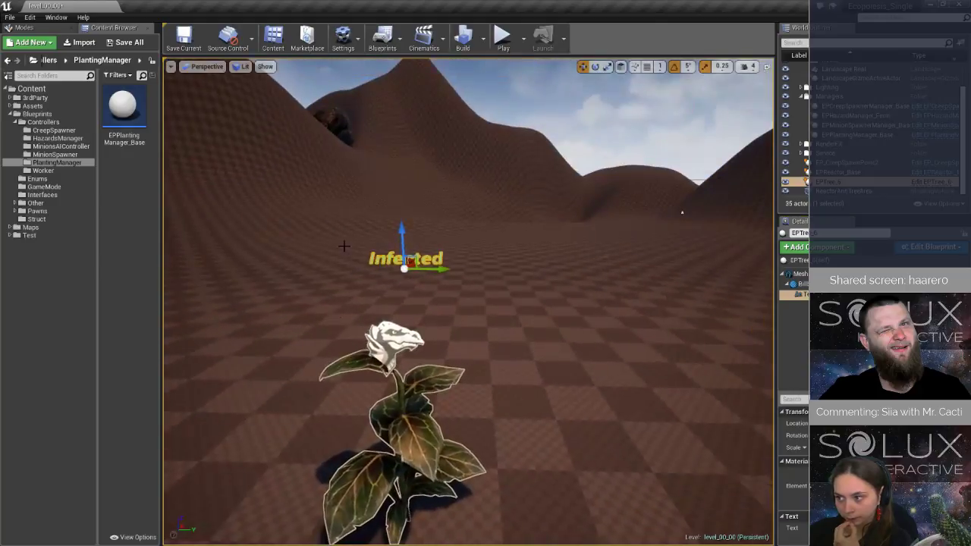
key(ctrl+s)
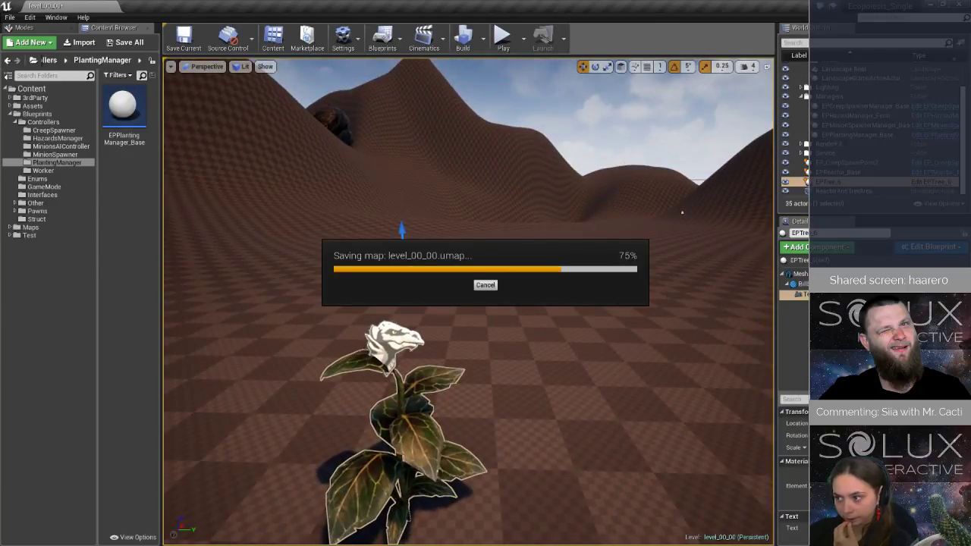
Open the EPTree_6 blueprint in the full editor and set its inherited Billboard's rotation to 0° on all axes.
click(927, 266)
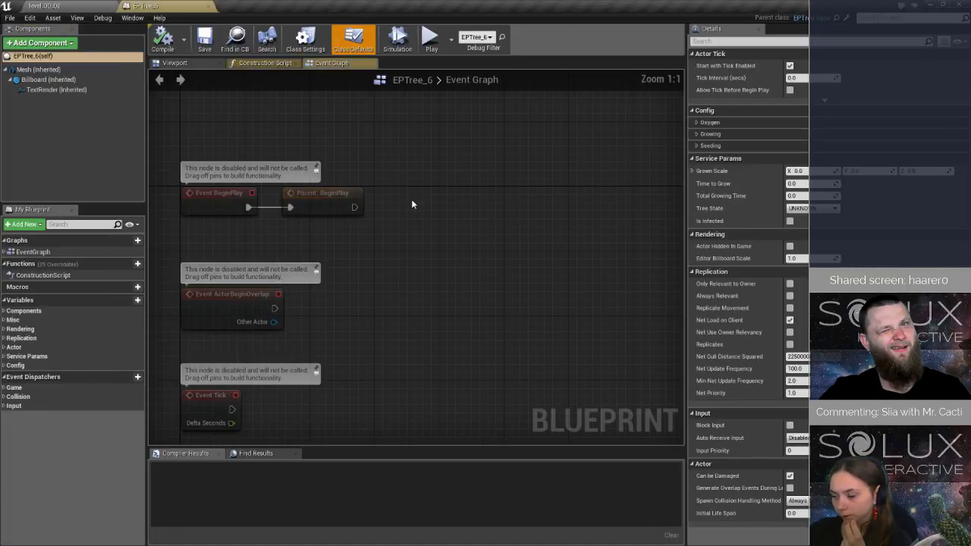
click(47, 80)
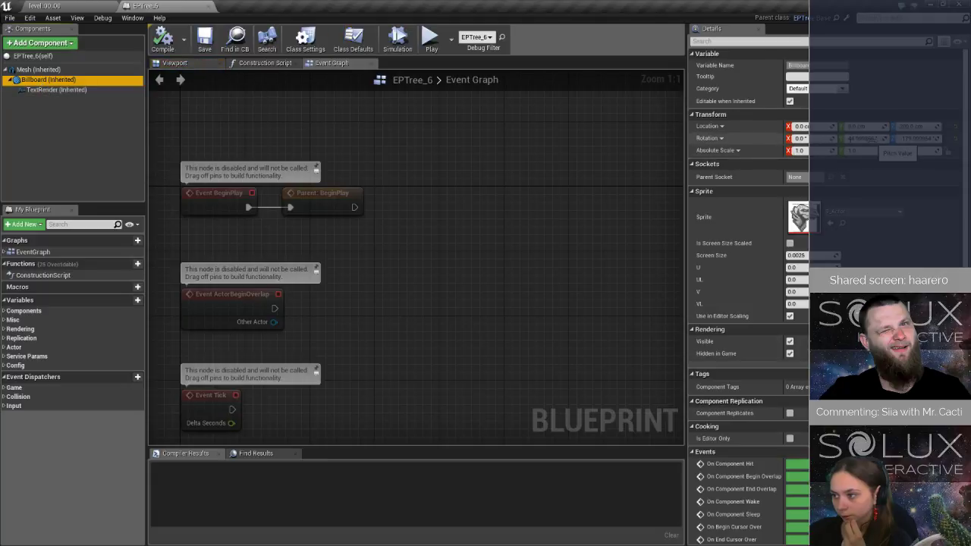
click(872, 140)
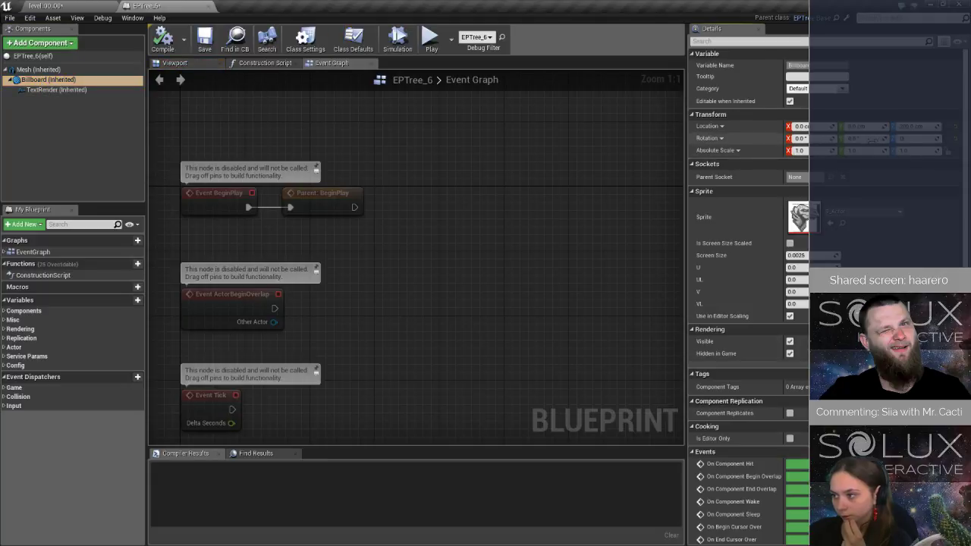
Set EPTree_6's TextRender location to 0 cm and scale to 1.0, adjust its rotation and check the label in the level.
click(73, 91)
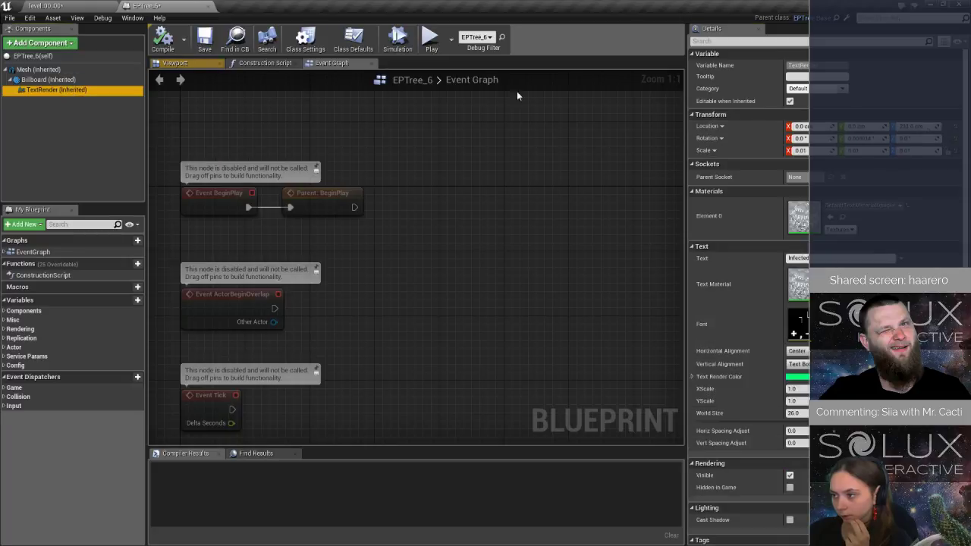
click(921, 138)
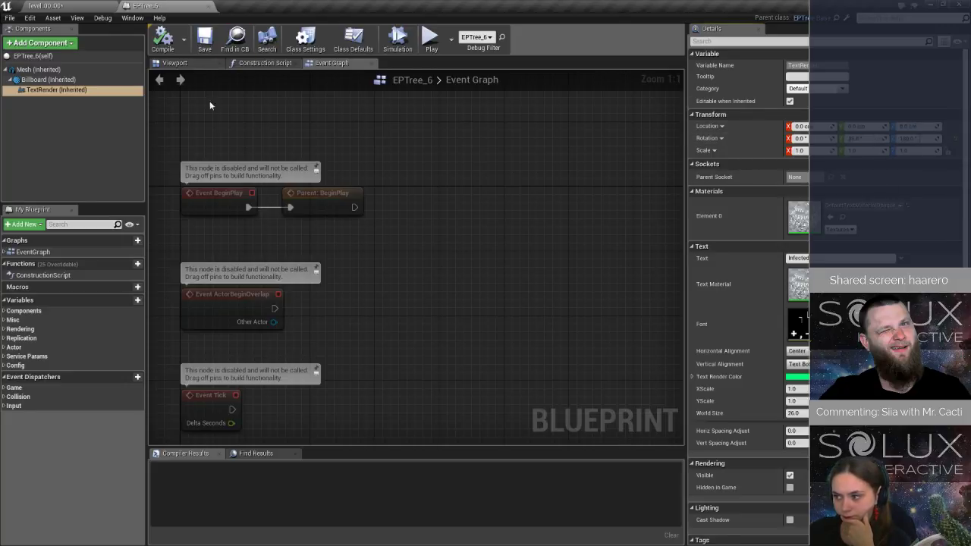
click(61, 5)
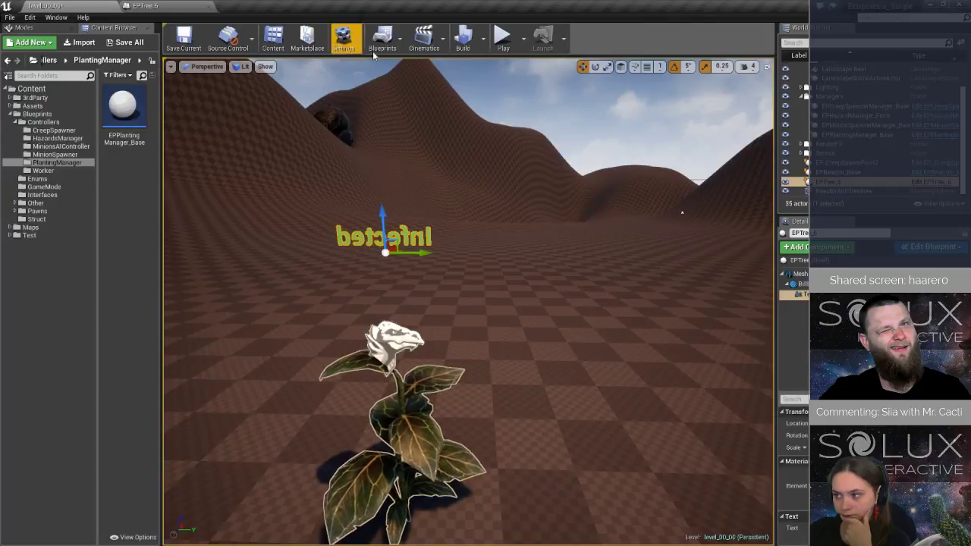
click(145, 5)
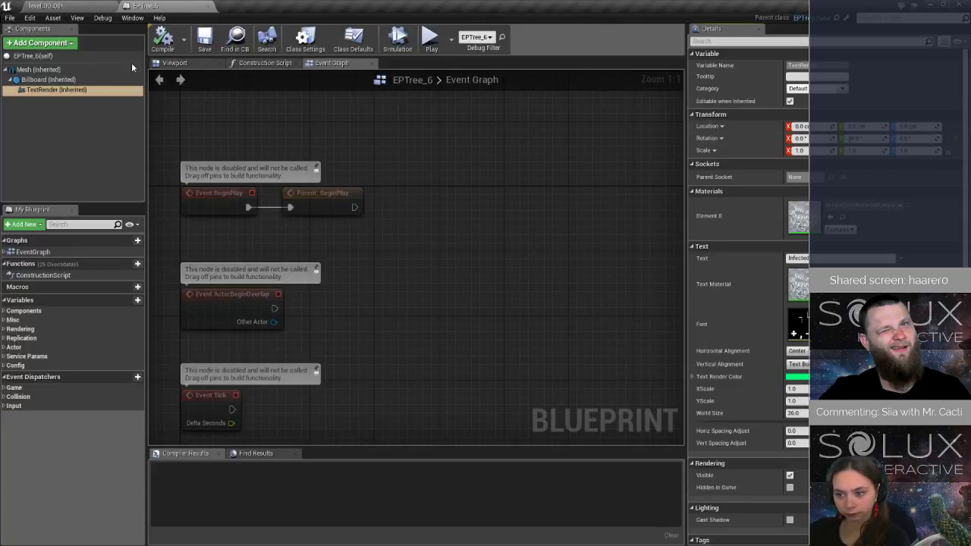
click(62, 6)
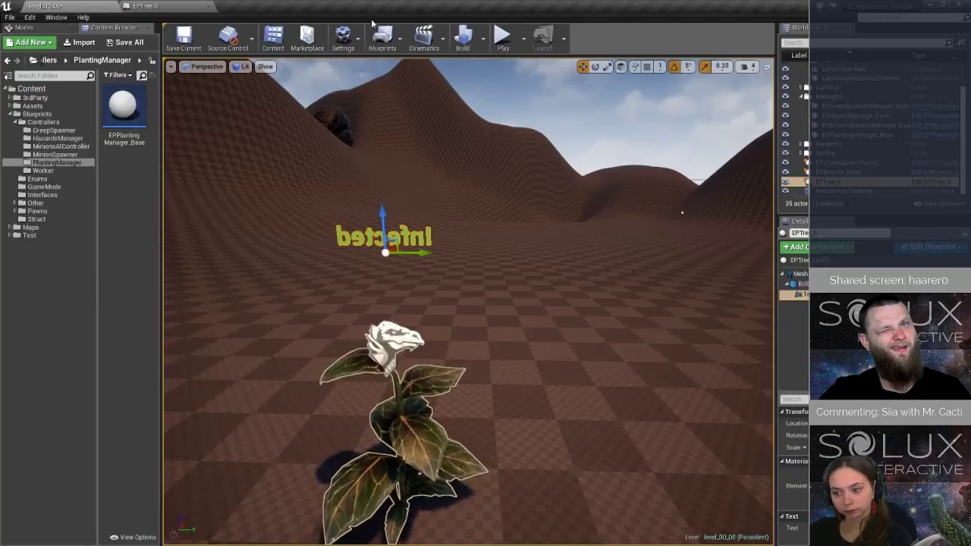
Playtest the level, moving the pawn past the reactor toward the tree to check its label, and stop the simulation.
click(503, 38)
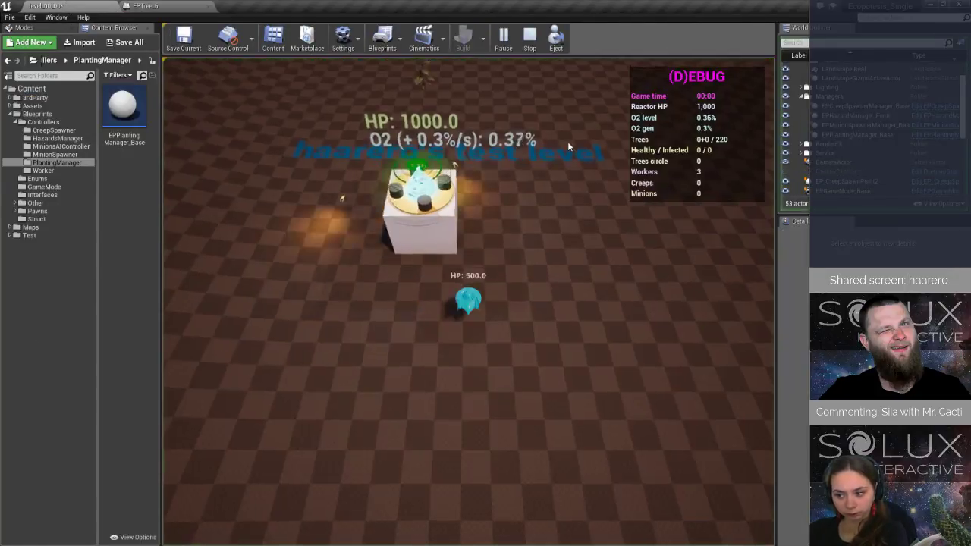
key(w)
key(w)
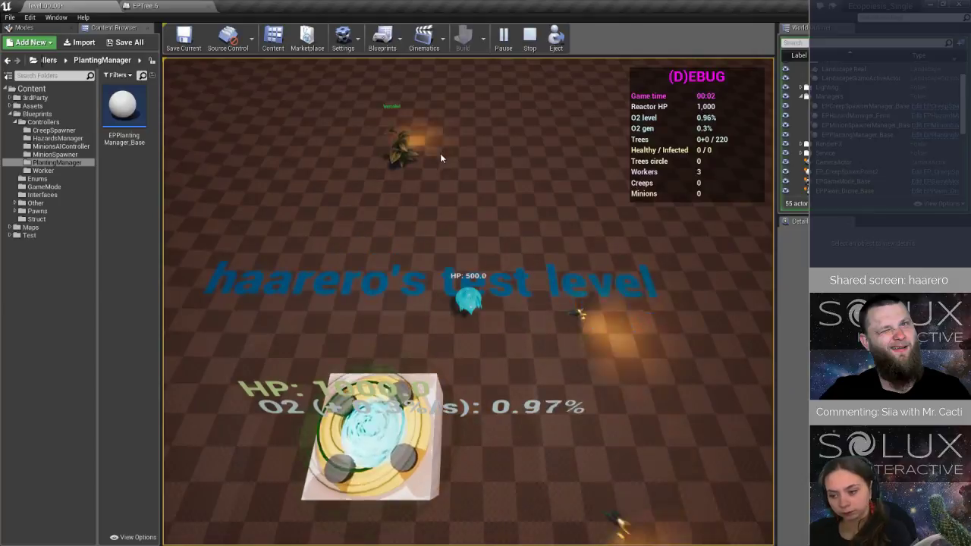
click(530, 38)
Readjust the Z rotation of EPTree_6's TextRender and playtest the level again to check the tree labels.
click(146, 5)
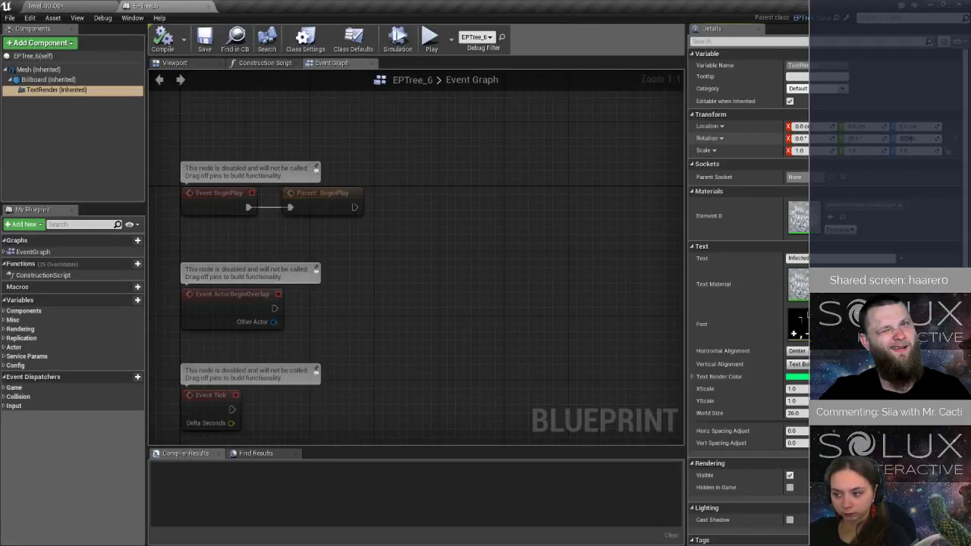
click(46, 5)
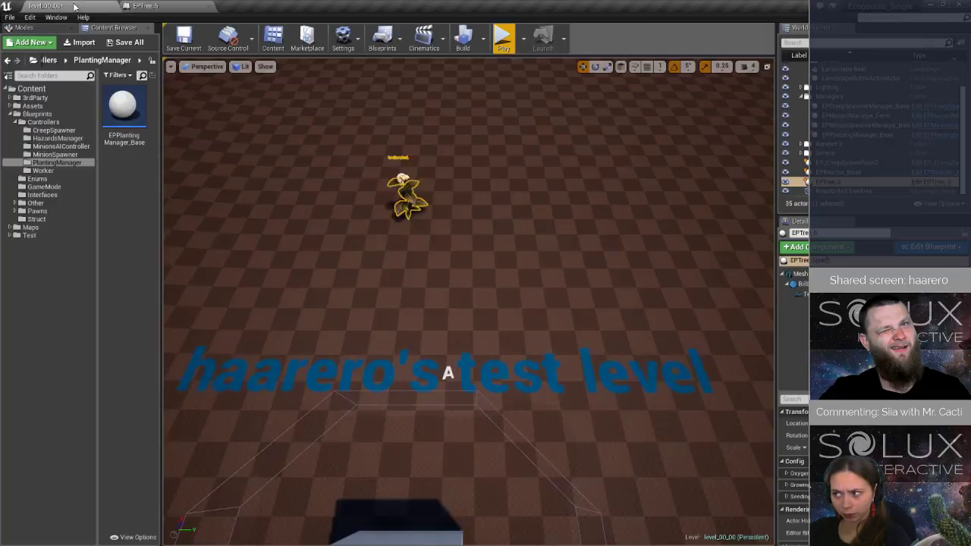
click(503, 38)
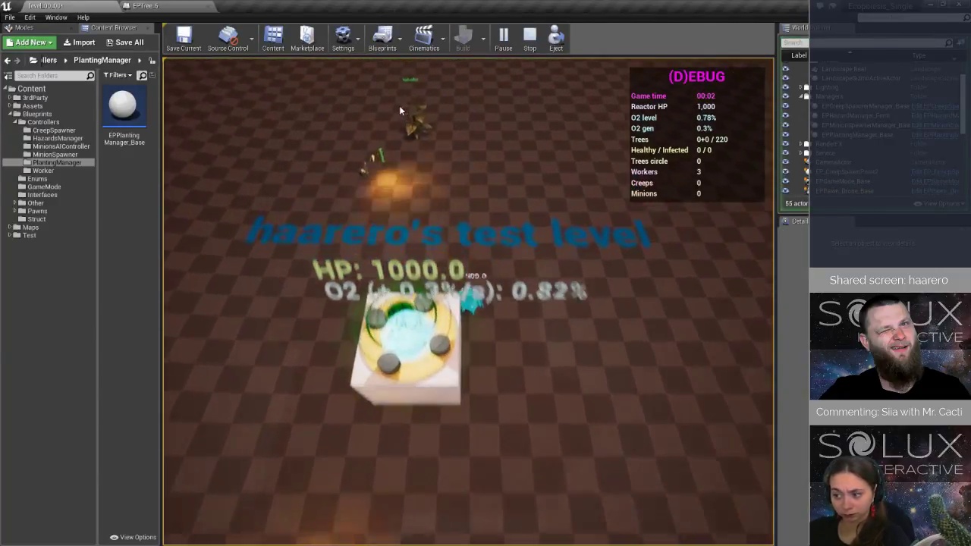
Stop the simulation, set the Z rotation of EPTree_6's inherited Billboard to 180° and clear its sprite.
click(530, 37)
click(144, 6)
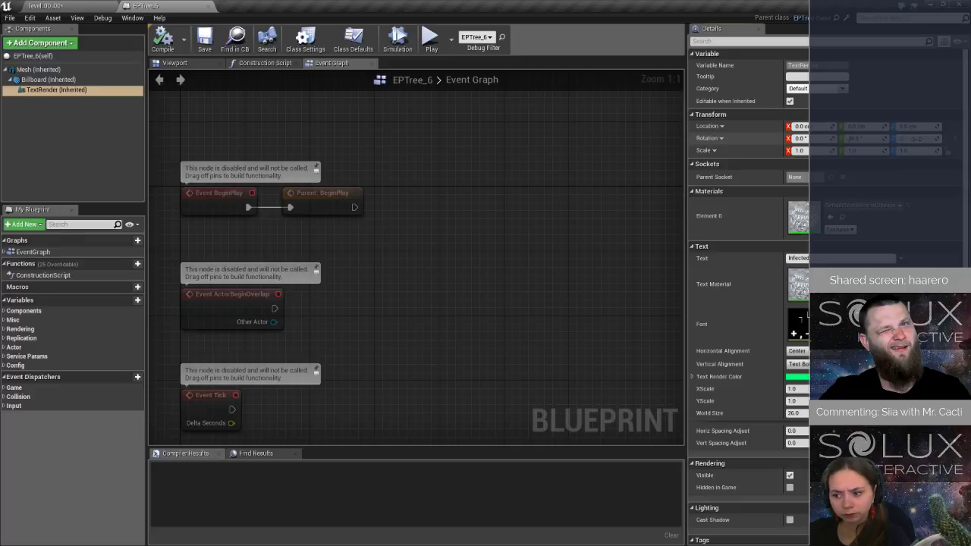
click(54, 79)
click(908, 139)
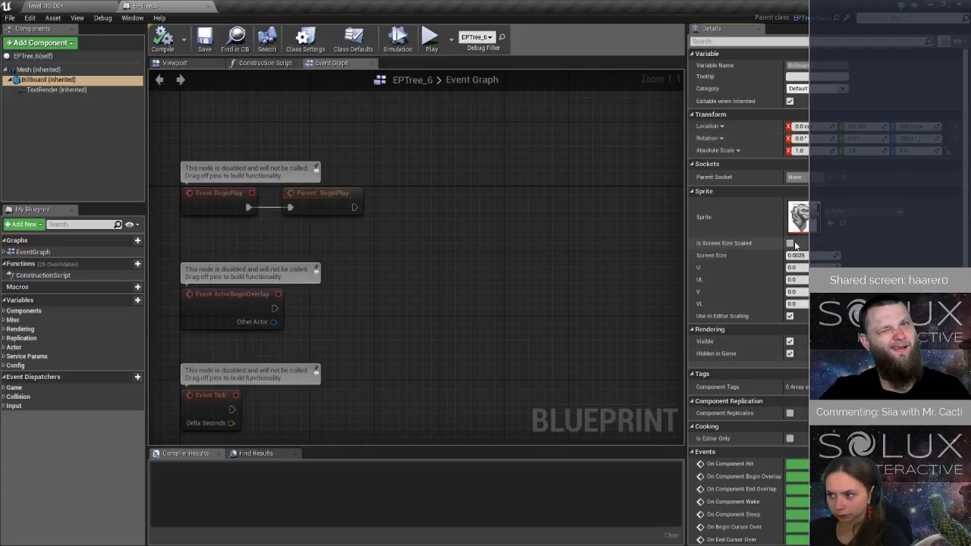
click(865, 213)
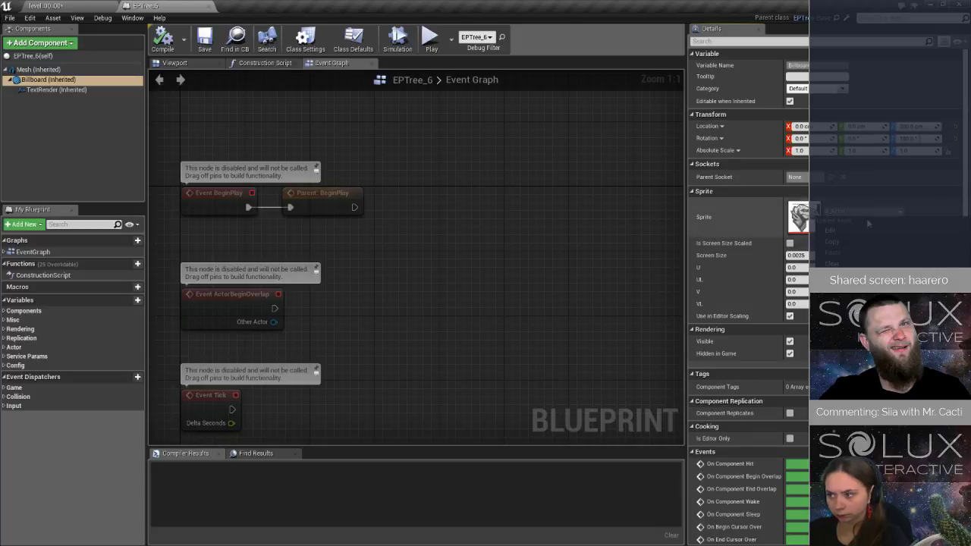
click(838, 263)
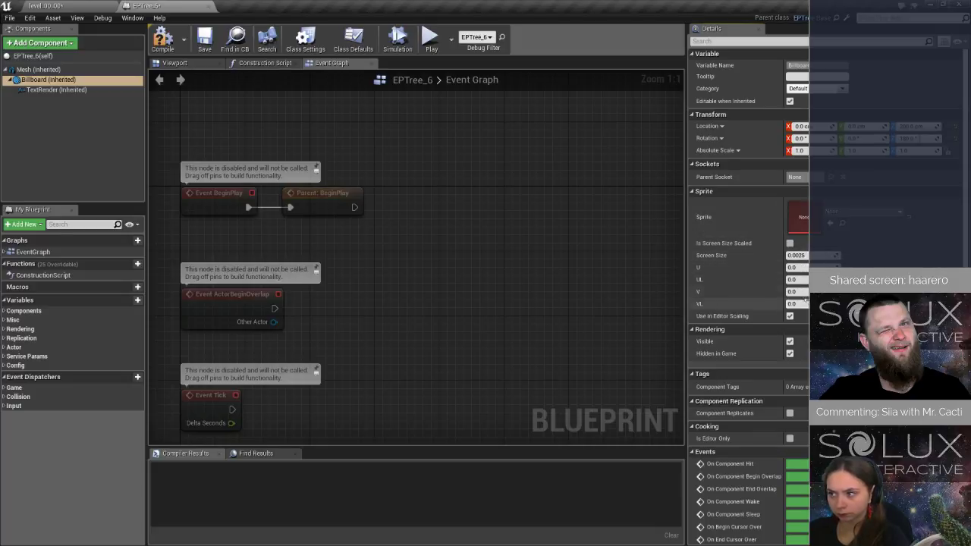
scroll(805, 302, down, 1)
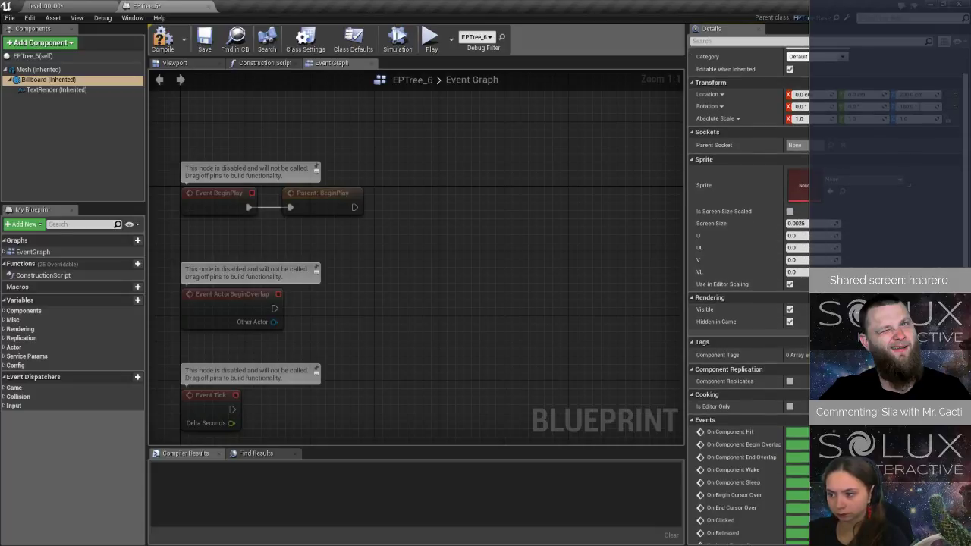
click(41, 42)
scroll(68, 211, down, 10)
scroll(67, 210, down, 10)
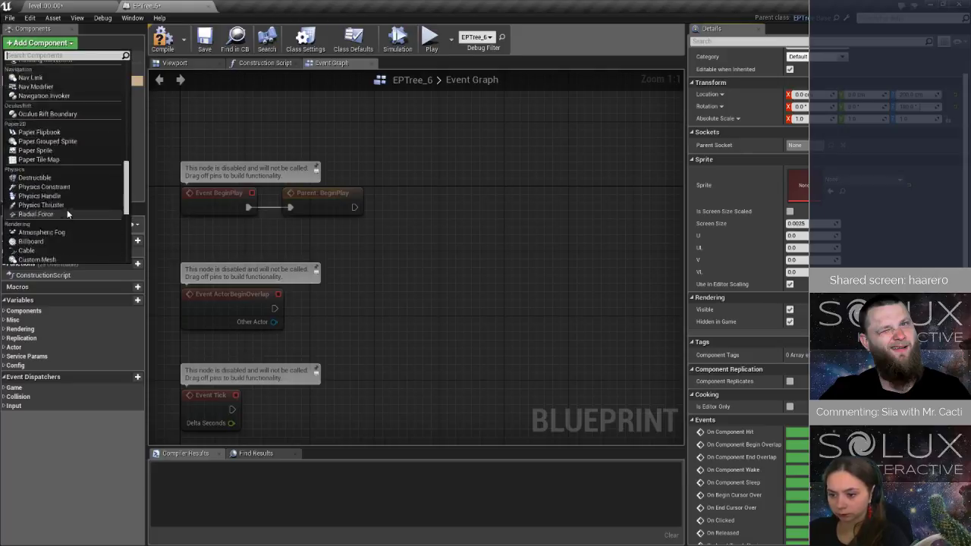
scroll(67, 209, down, 5)
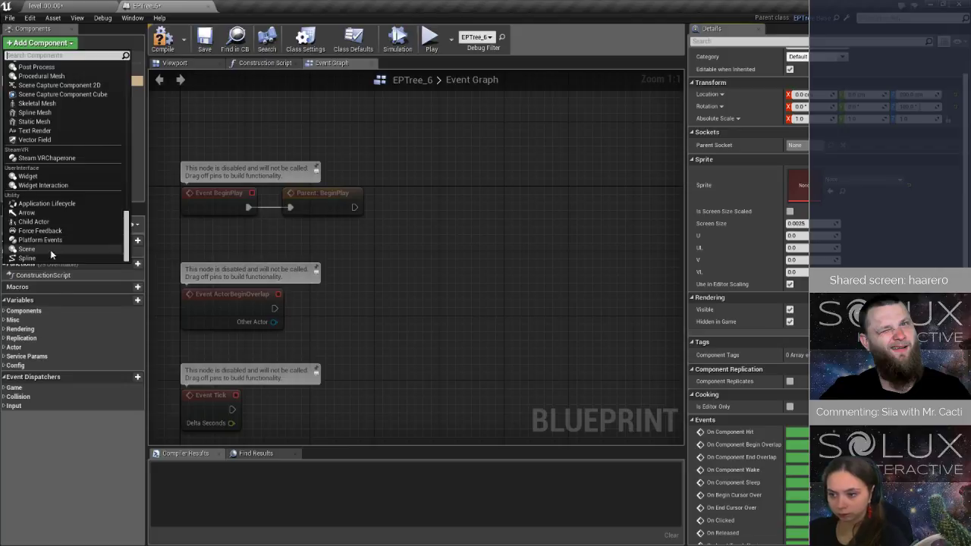
click(122, 42)
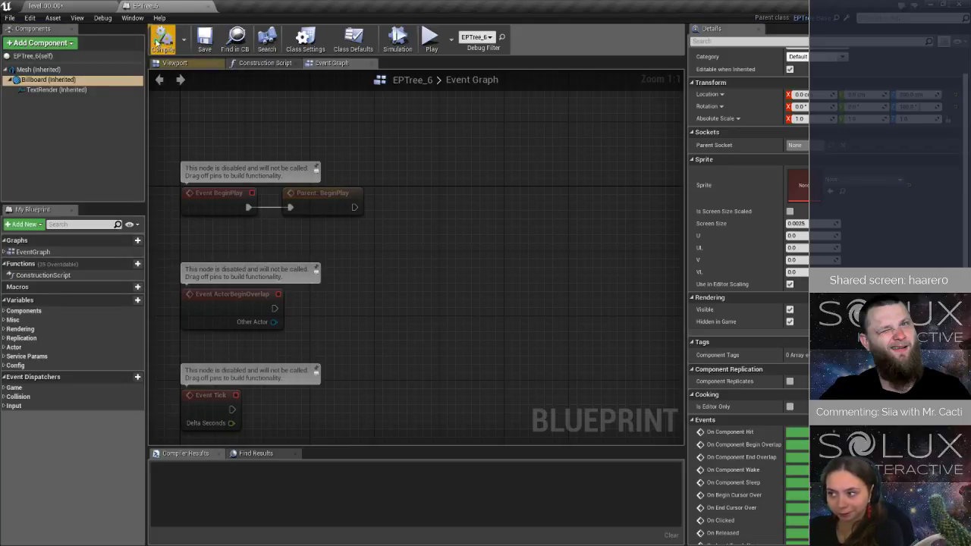
Playtest the level to check the Infected label on the tree, and stop the simulation.
click(95, 6)
click(503, 40)
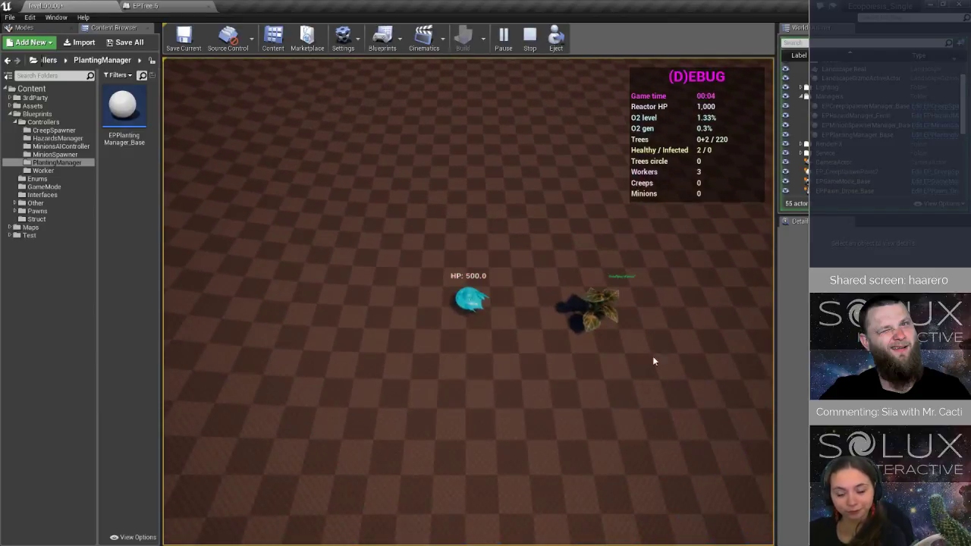
click(529, 38)
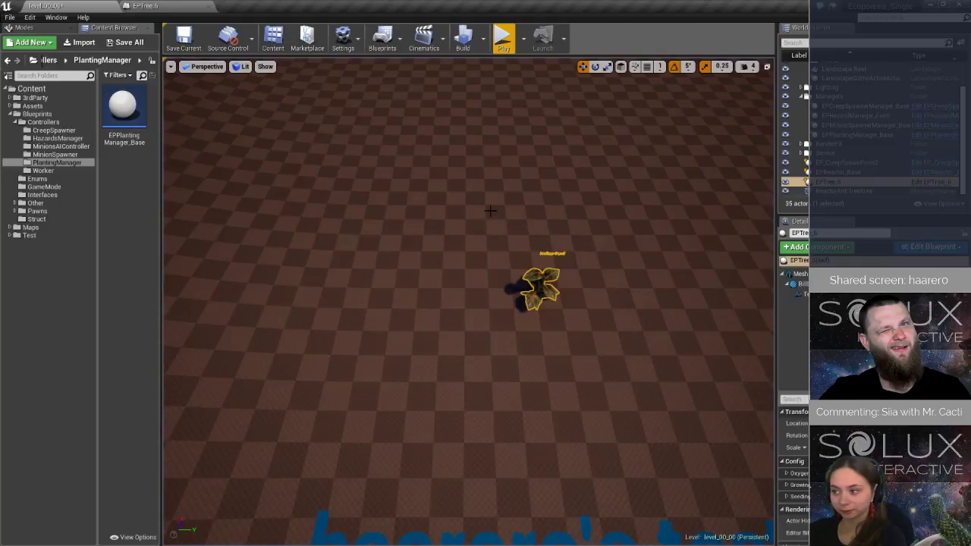
Open the EPTree_Base blueprint from the Blueprints/Other/Trees folder in the full editor.
click(144, 6)
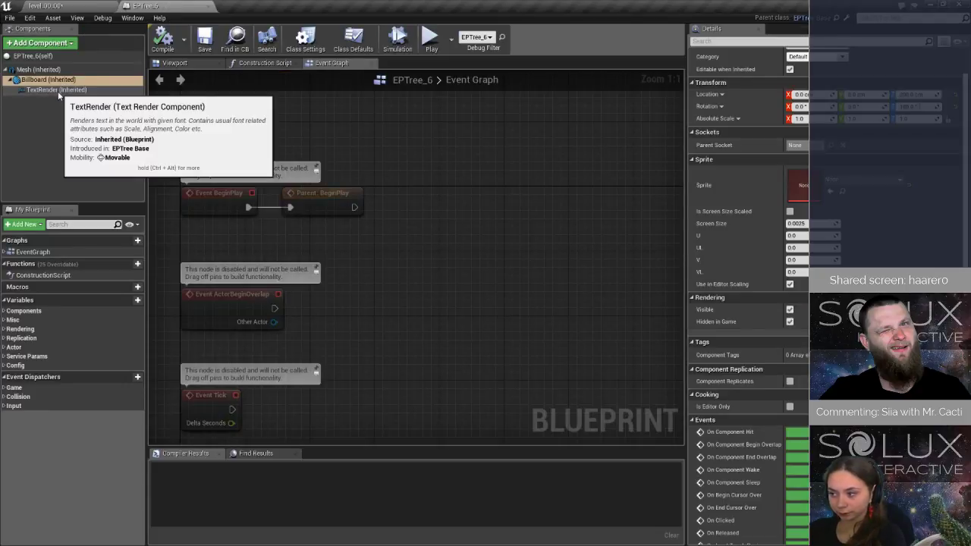
click(50, 6)
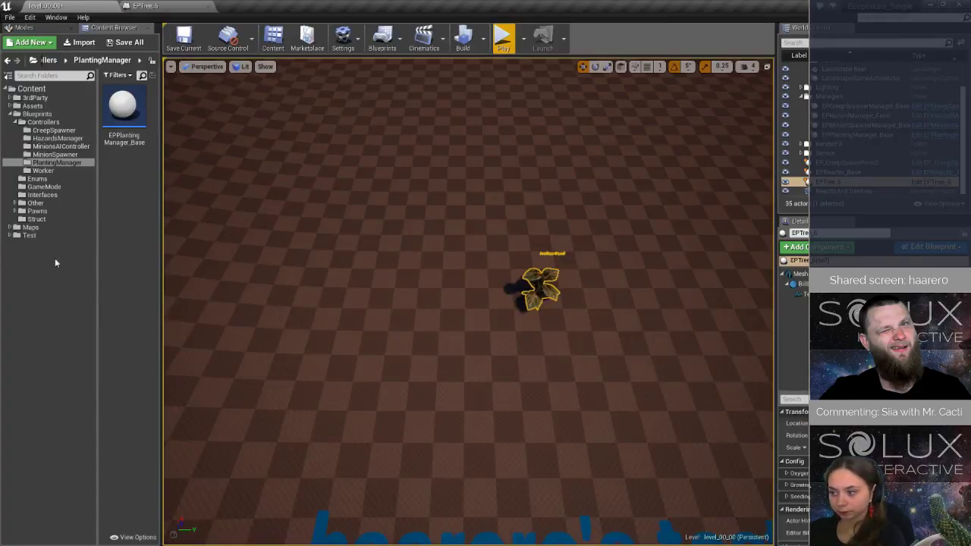
click(14, 203)
click(39, 236)
scroll(123, 342, down, 5)
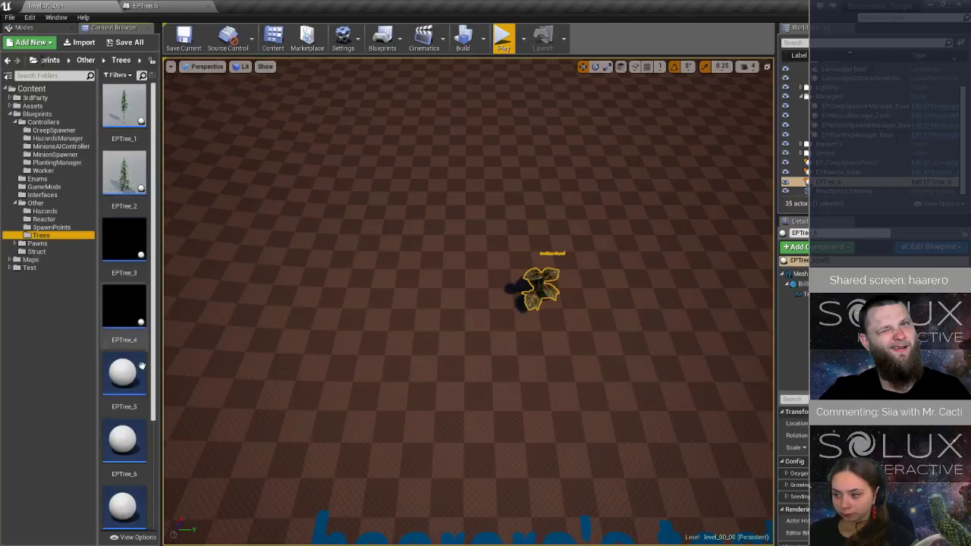
double_click(124, 493)
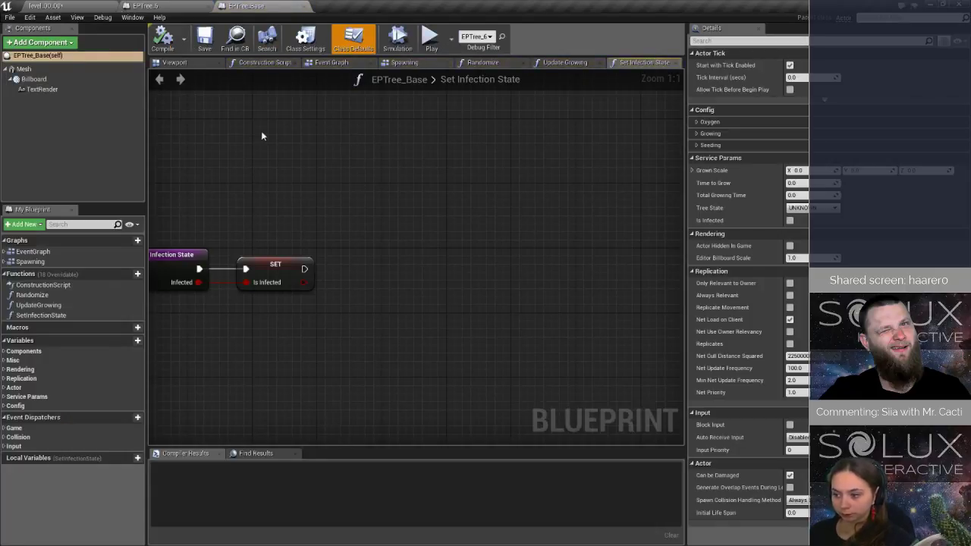
Attach EPTree_Base's TextRender directly to Mesh, delete the Billboard component, and compile and save the blueprint.
click(50, 90)
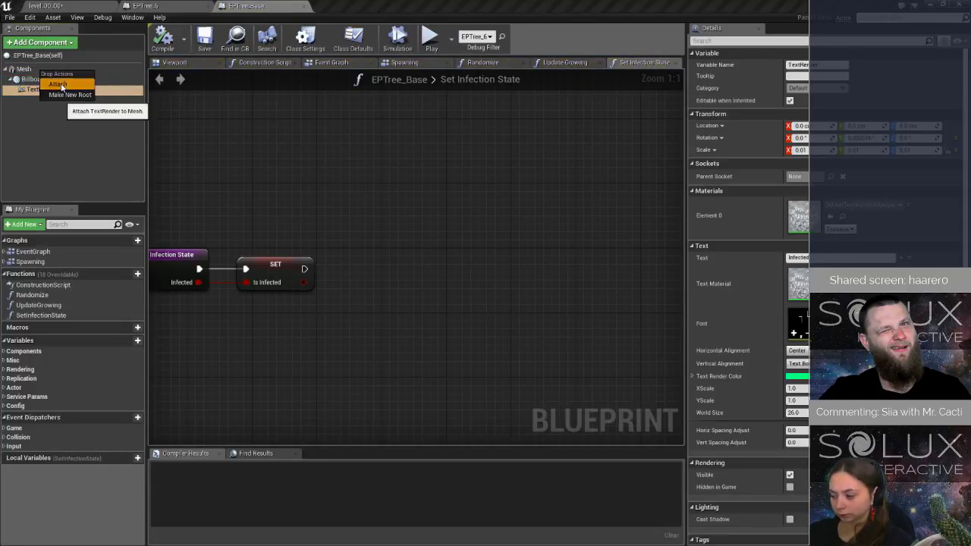
click(43, 81)
right_click(44, 80)
click(66, 152)
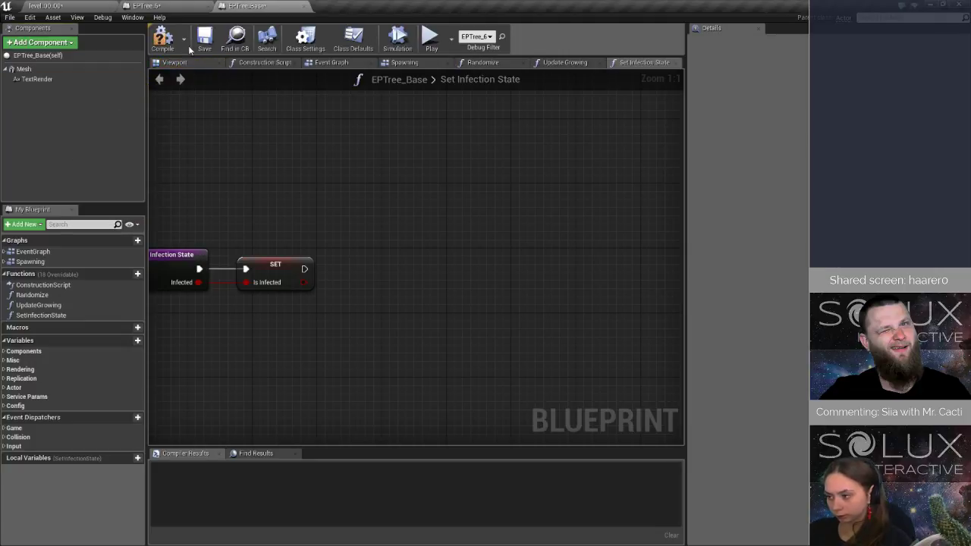
click(203, 40)
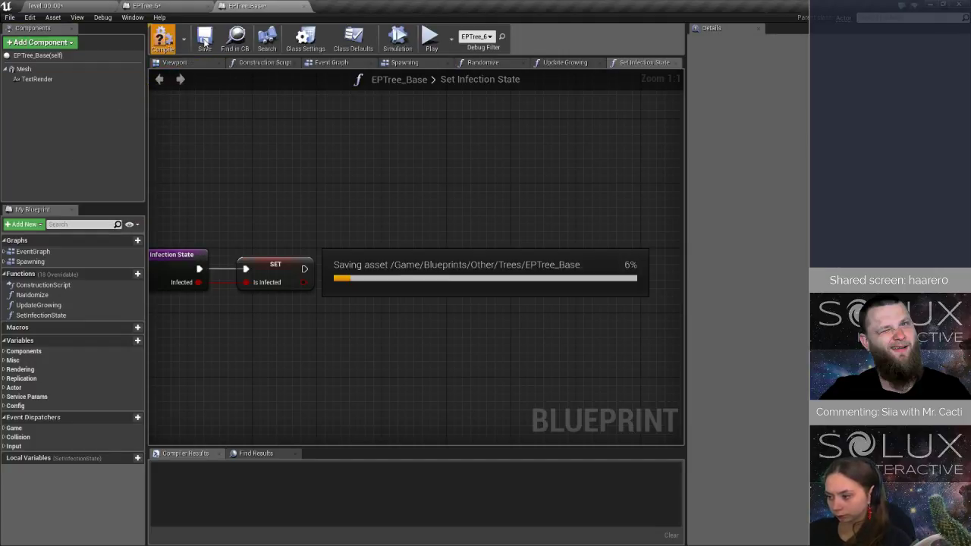
Locate the material used by EPTree_6's inherited Mesh and open M_PLains_Fern01 in the material editor.
click(145, 8)
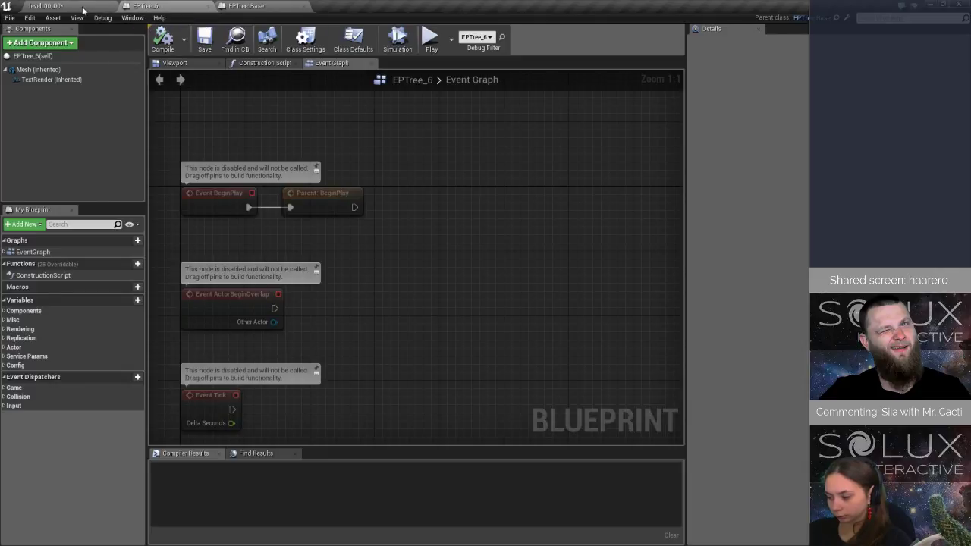
click(58, 71)
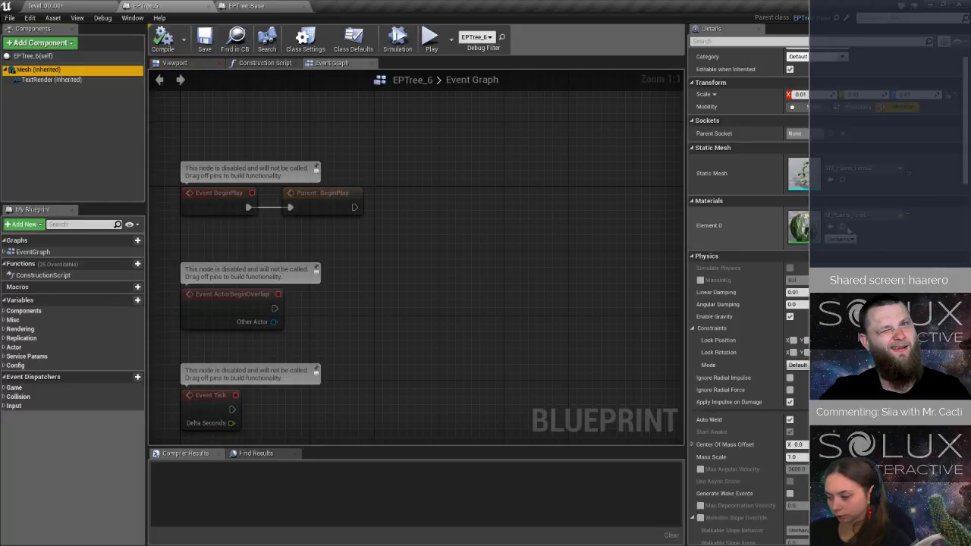
click(843, 227)
right_click(130, 127)
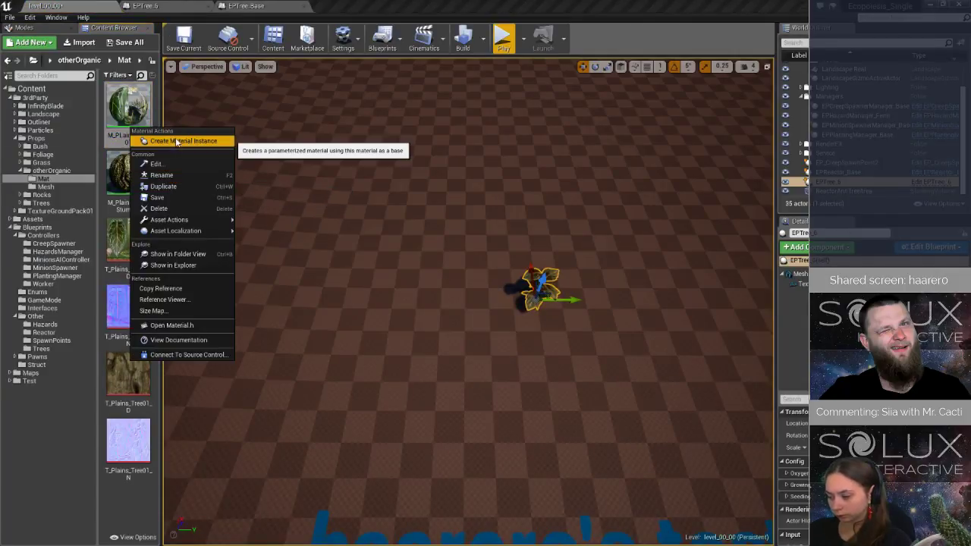
double_click(132, 105)
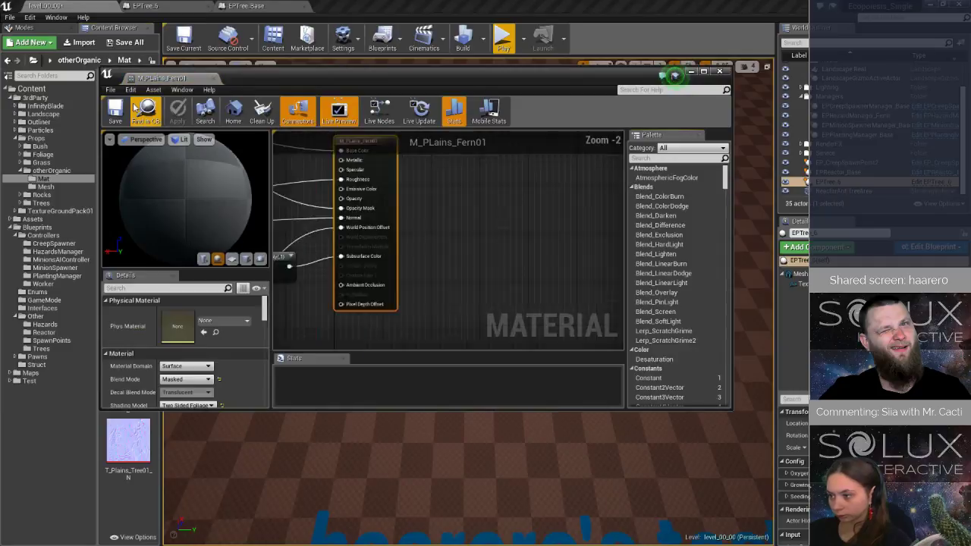
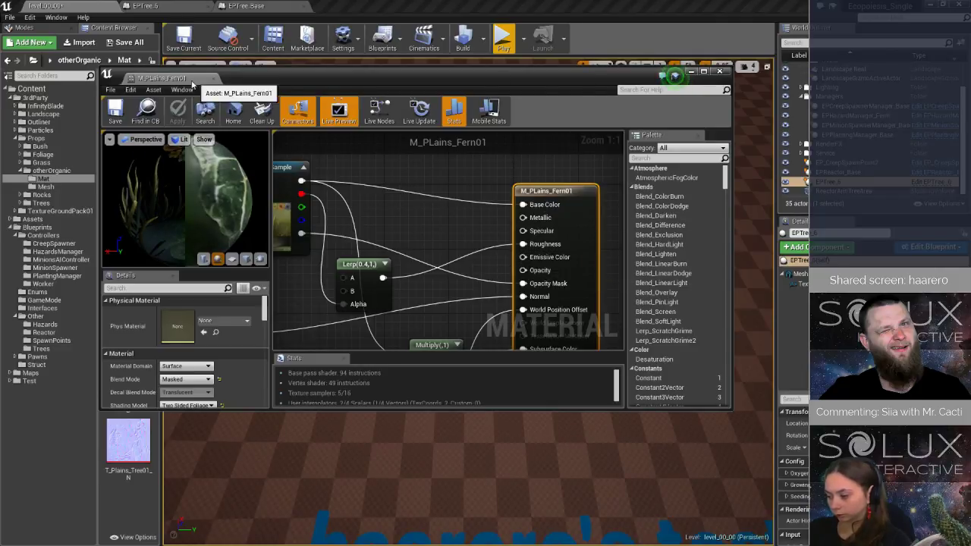
Dock the M_PLains_Fern01 material editor alongside the other open assets and return to the level.
drag(206, 83, 349, 6)
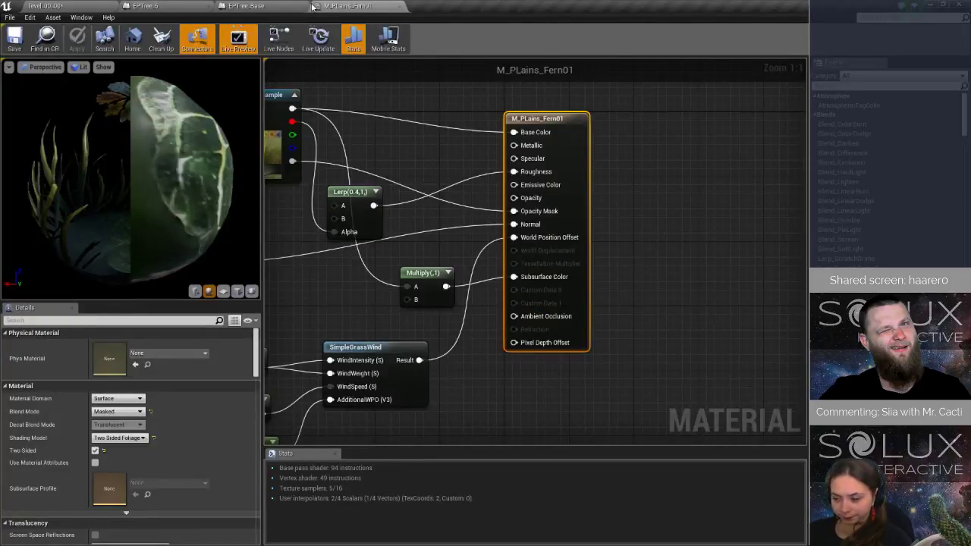
right_click(338, 6)
click(47, 9)
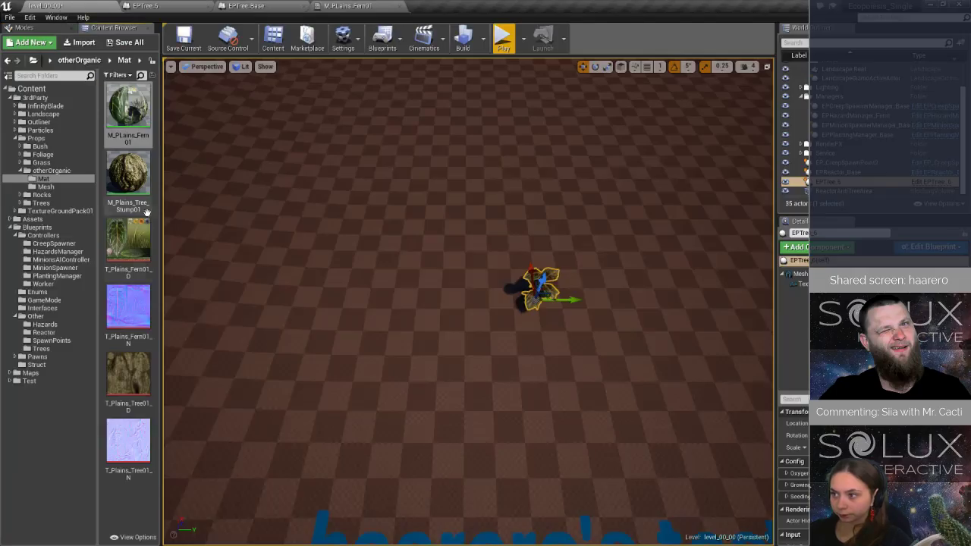
Duplicate the M_PLains_Fern01 material as M_PLains_Fern01_Infected and open the copy in the material editor.
right_click(127, 127)
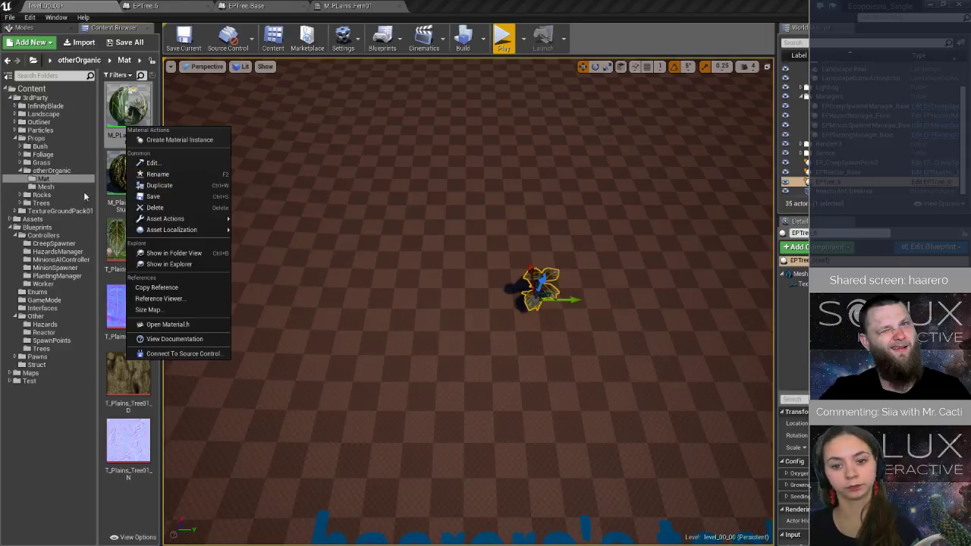
click(113, 261)
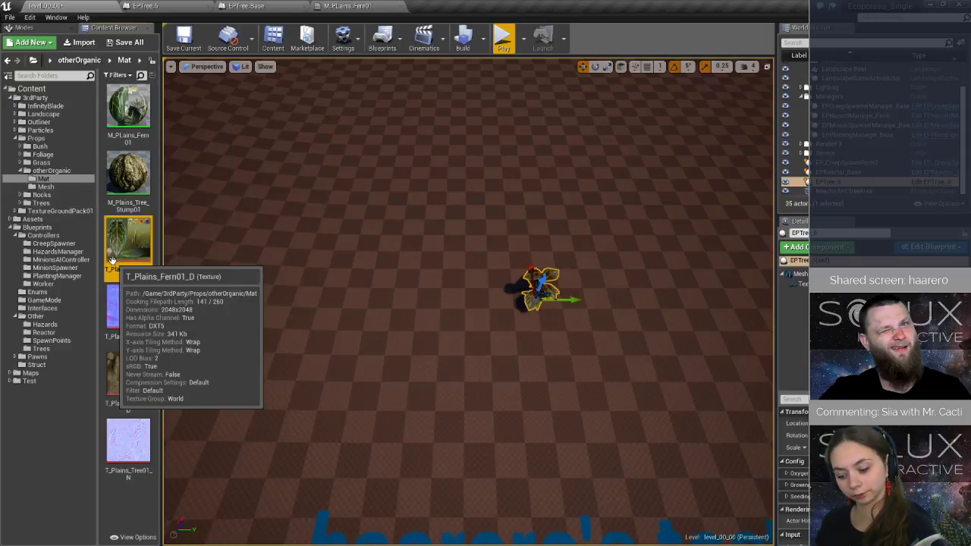
click(121, 182)
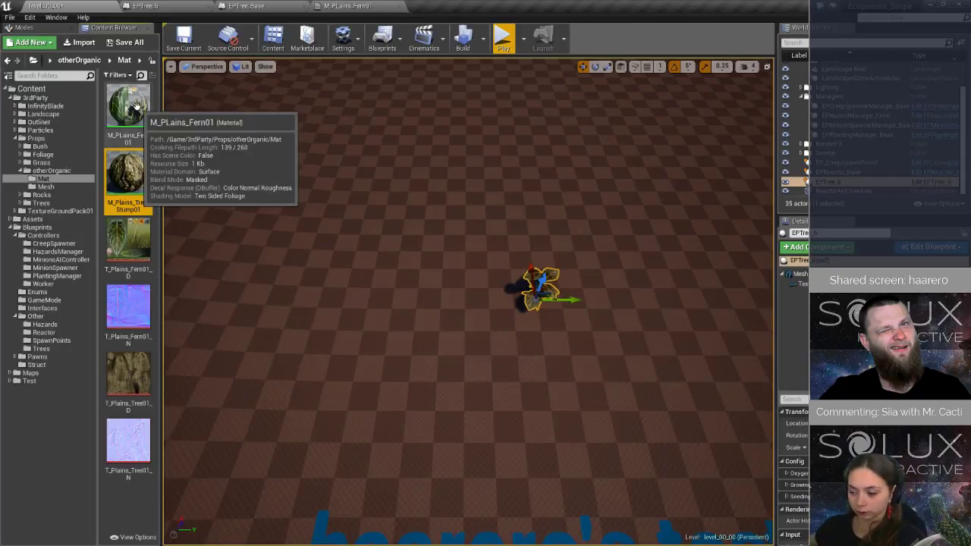
click(136, 107)
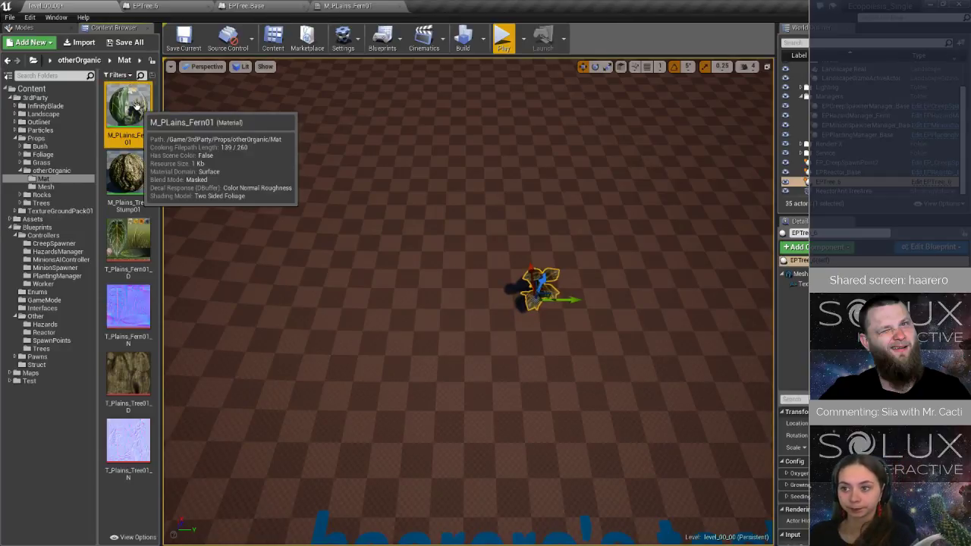
right_click(136, 107)
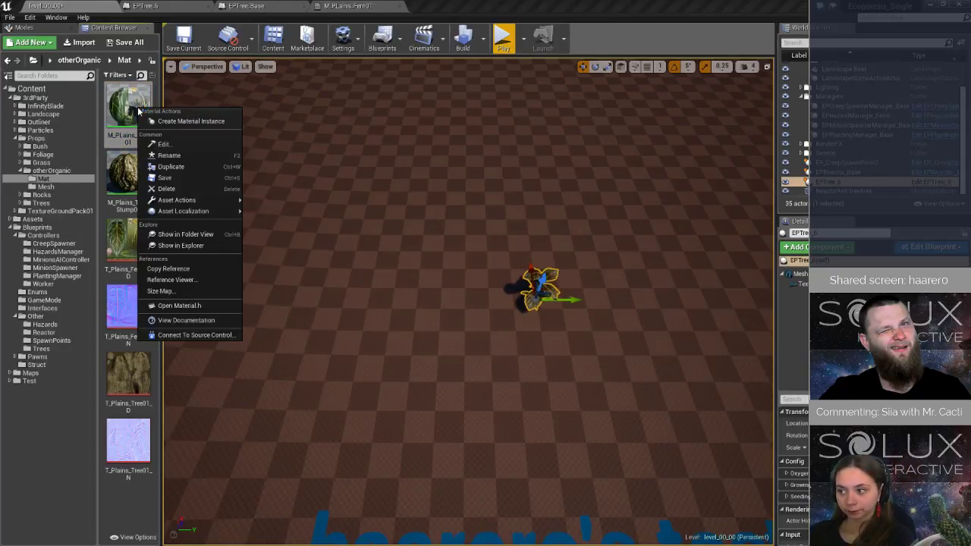
click(185, 167)
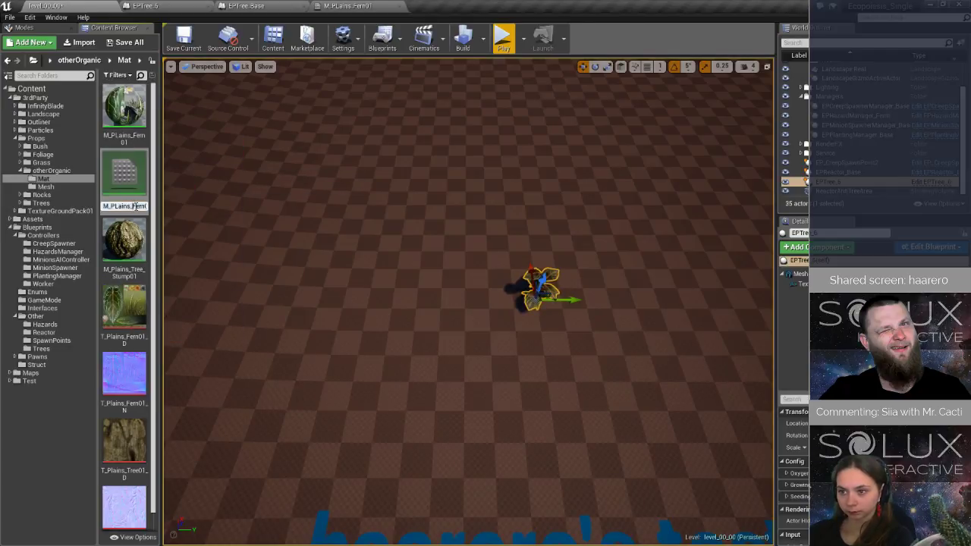
drag(136, 206, 156, 206)
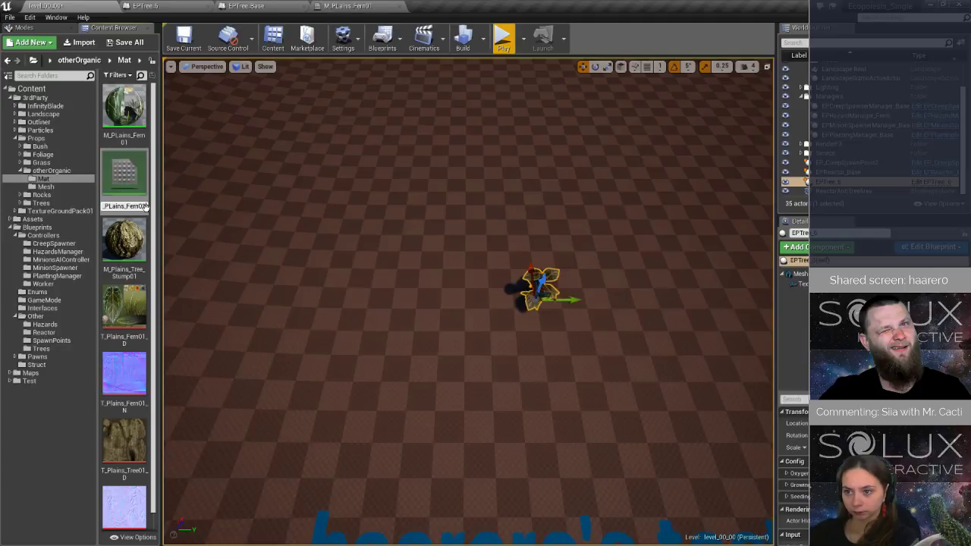
text(1_Infected)
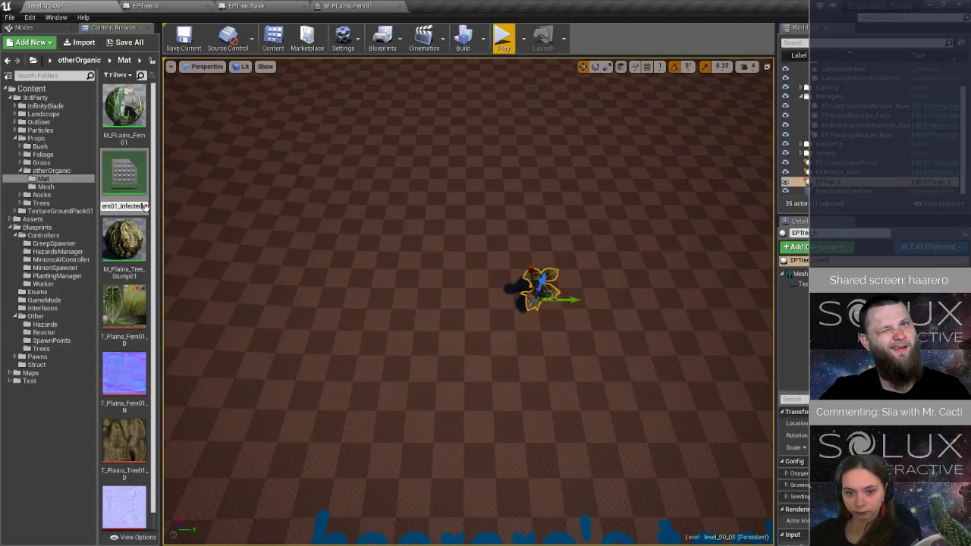
key(Return)
double_click(130, 173)
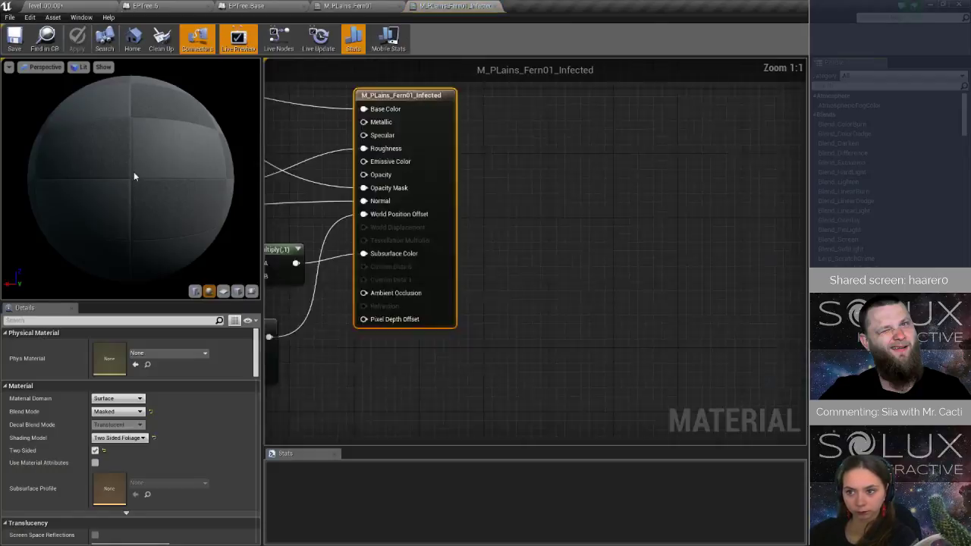
Add a Constant3Vector node above the leaf Texture Sample and connect it to the material's Emissive Color.
right_drag(472, 208, 549, 238)
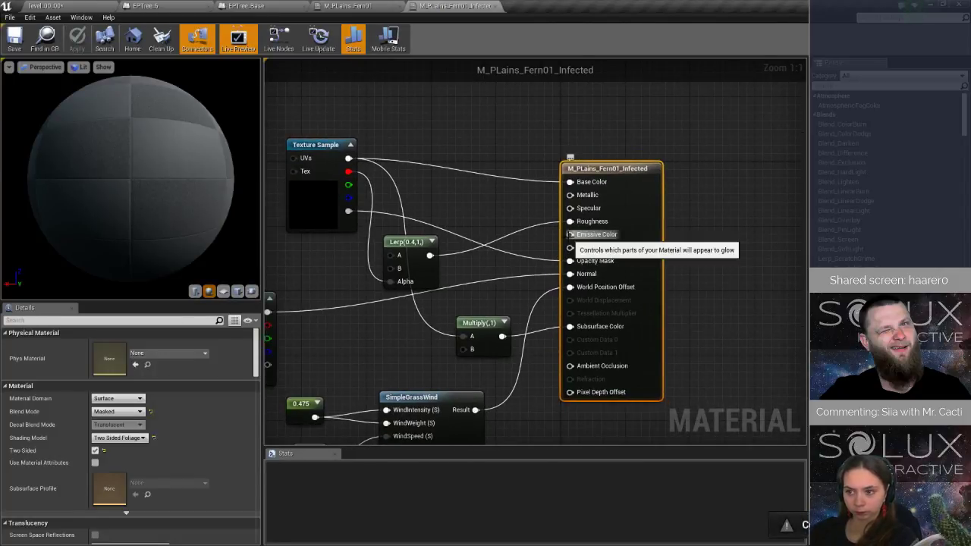
right_click(429, 154)
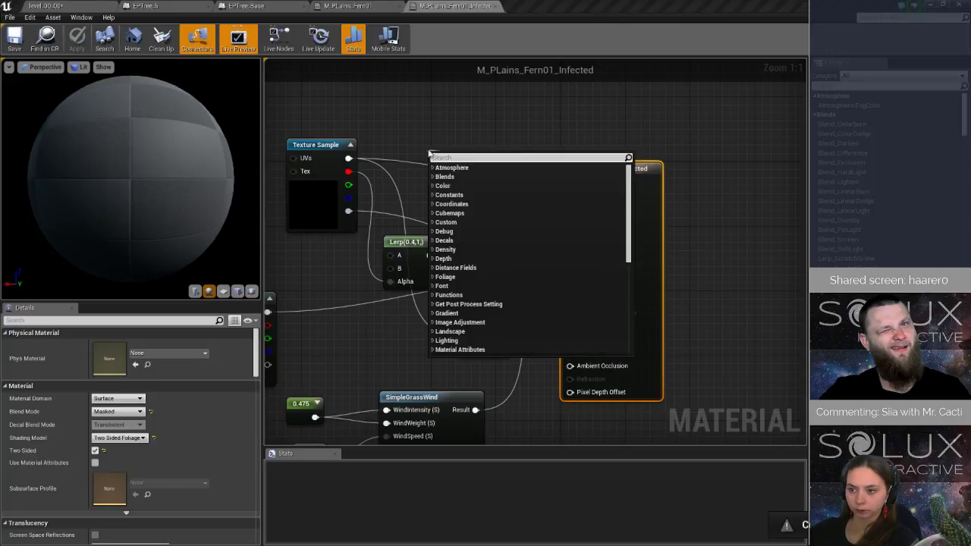
text(cons)
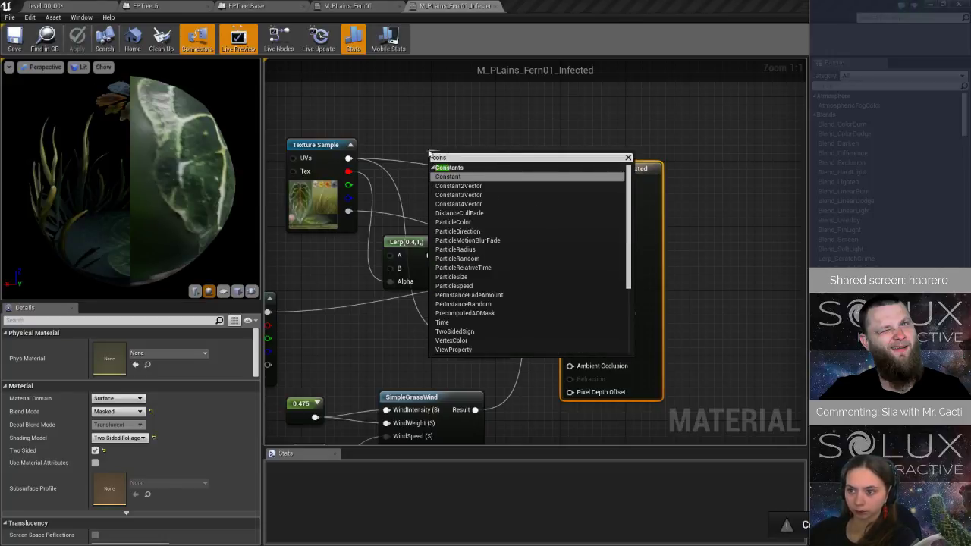
click(458, 195)
drag(474, 157, 370, 89)
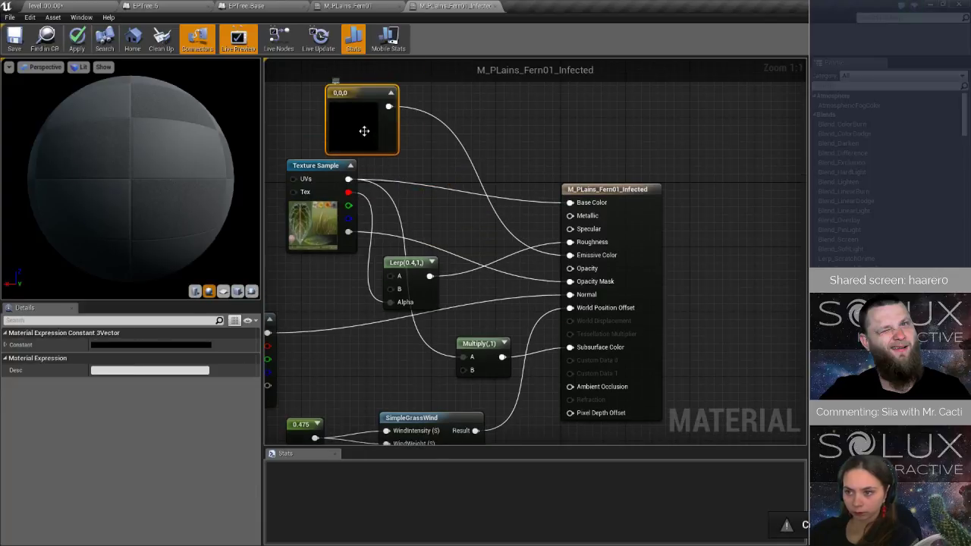
Set the emissive constant's color to bright green (0.0864, 1, 0), then apply and save the infected material.
click(158, 343)
click(202, 408)
drag(304, 360, 299, 270)
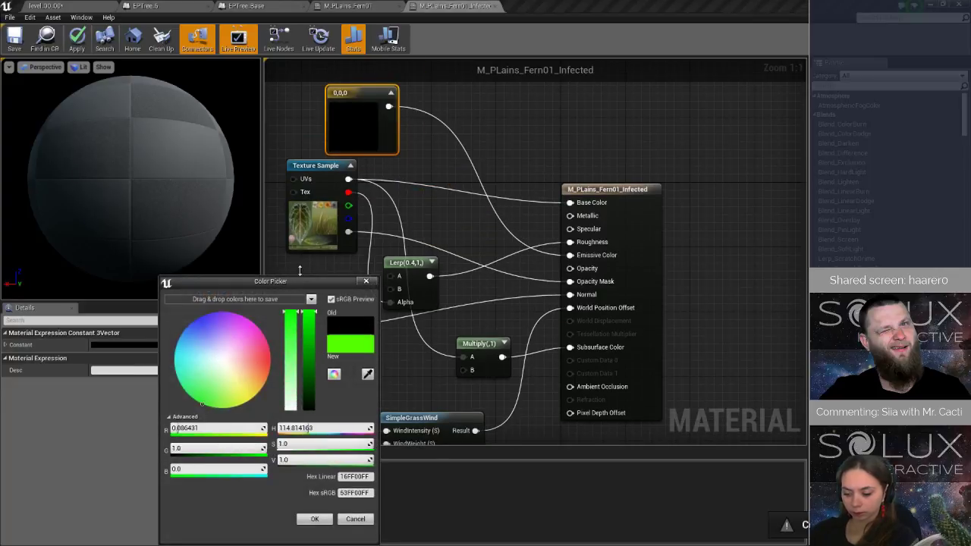
click(314, 519)
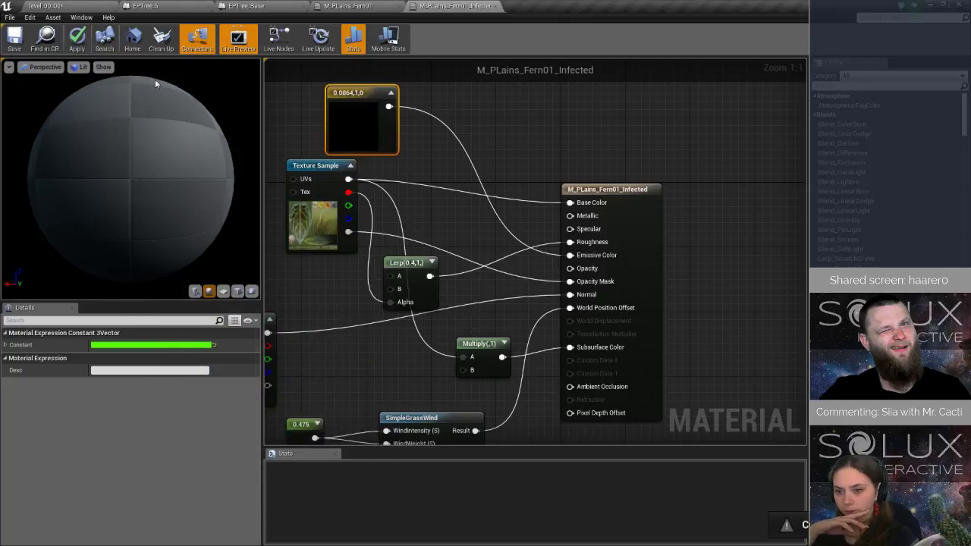
click(77, 38)
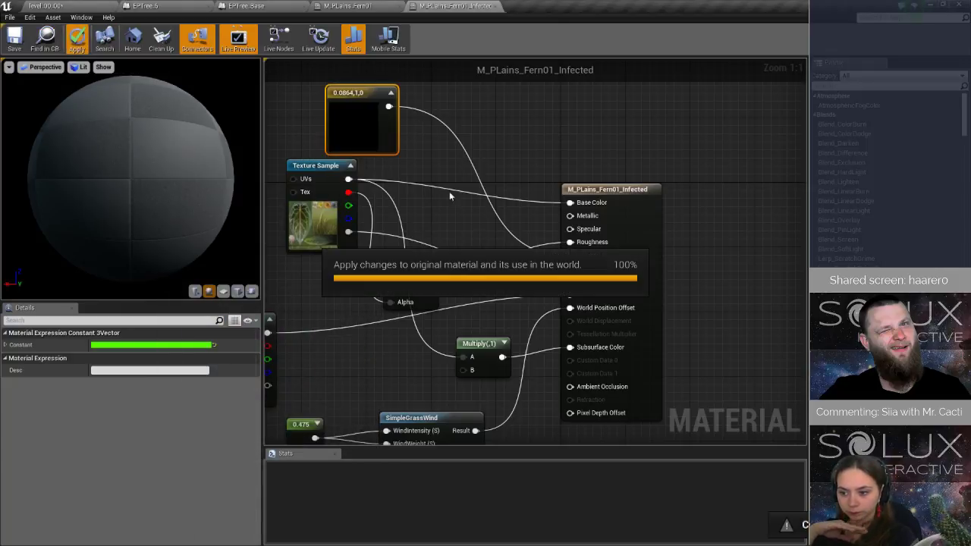
click(482, 346)
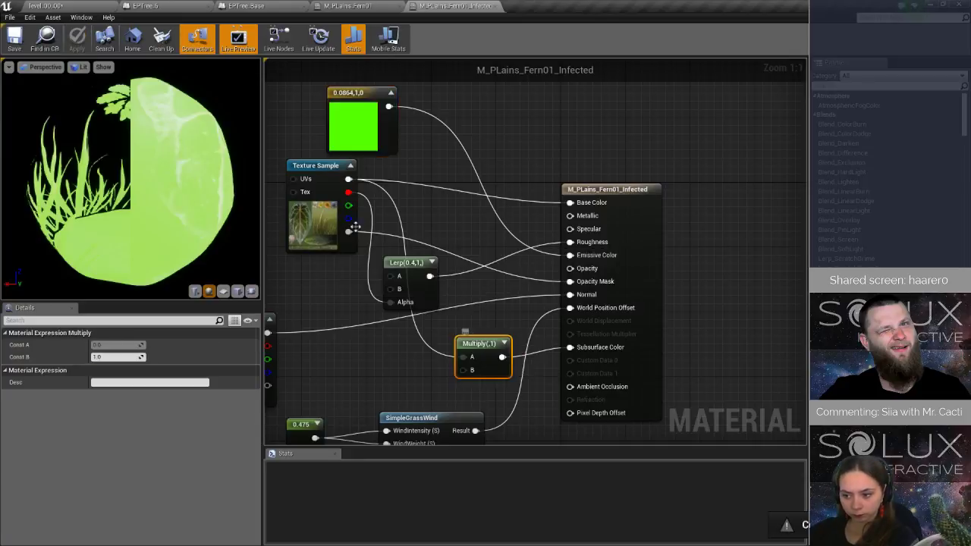
click(23, 37)
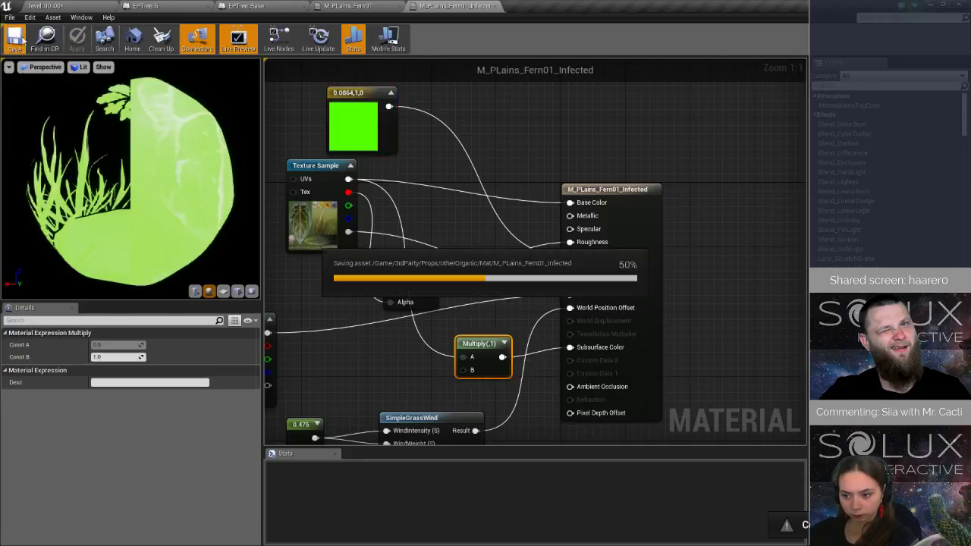
Assign M_PLains_Fern01_Infected to Element 0 of EPTree_6's inherited Mesh and check the tree's look in the level.
click(147, 6)
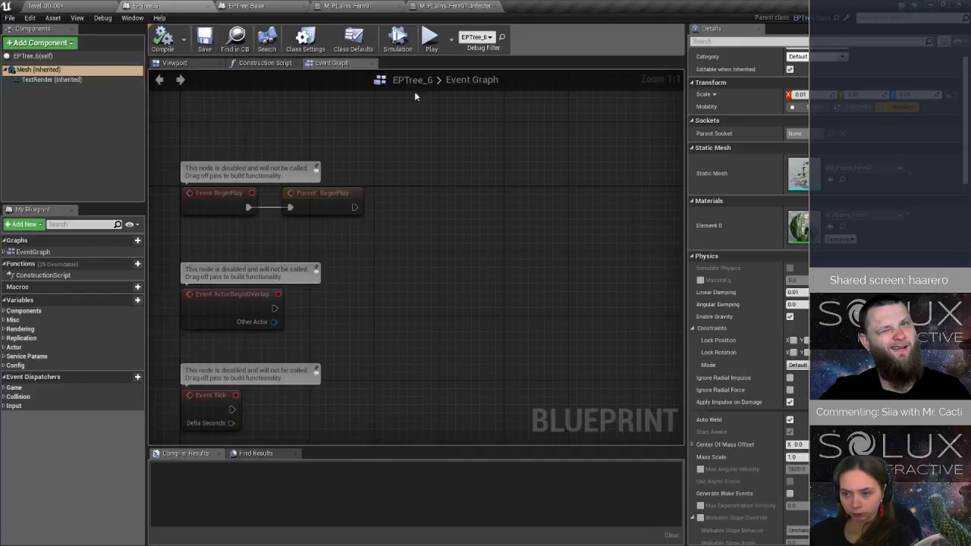
click(897, 216)
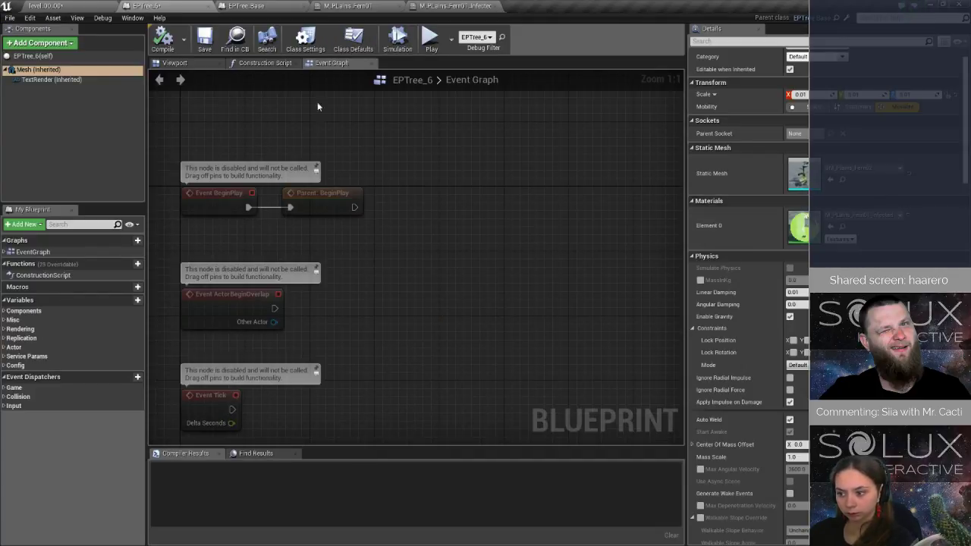
click(68, 6)
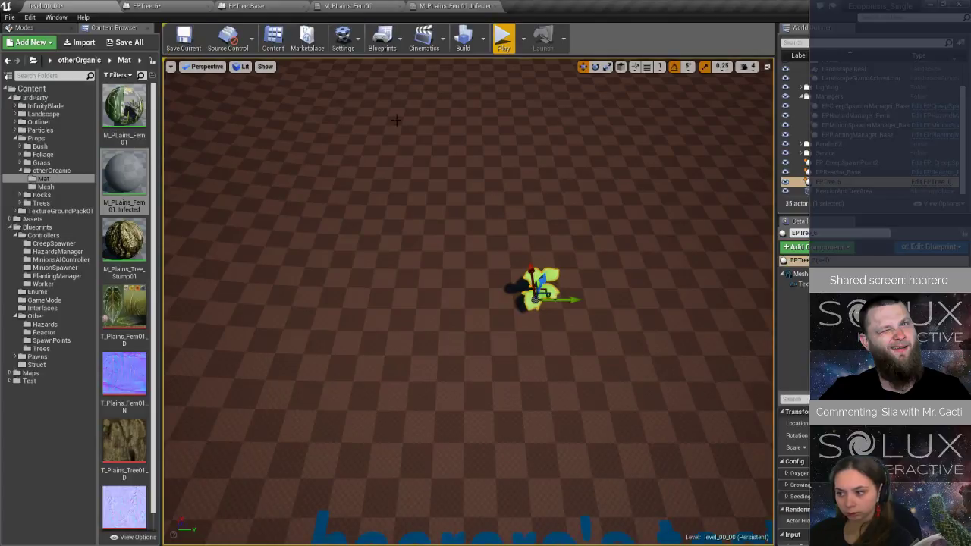
click(189, 6)
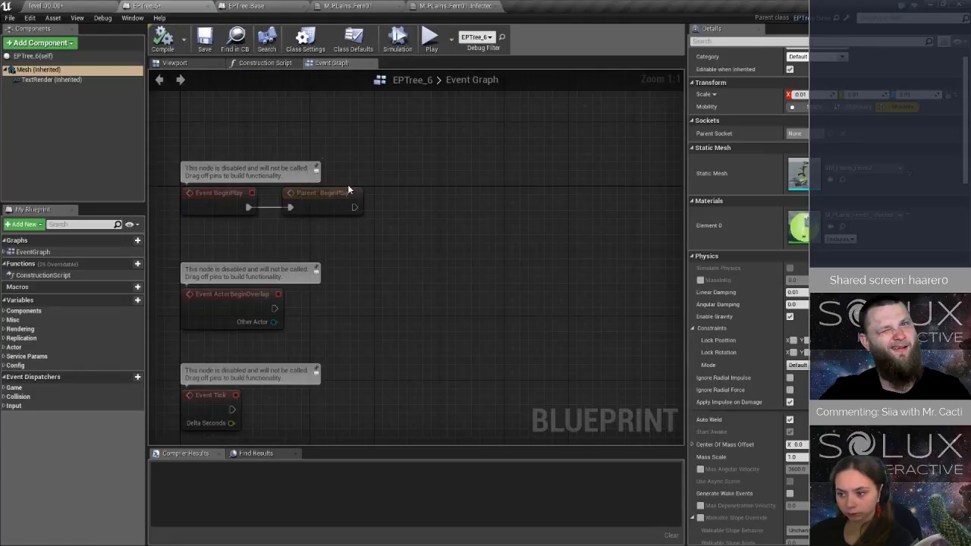
Insert a Multiply node with Const B 0.2 between the green constant and Emissive Color in M_PLains_Fern01_Infected, and apply the change.
click(455, 6)
key(ctrl+v)
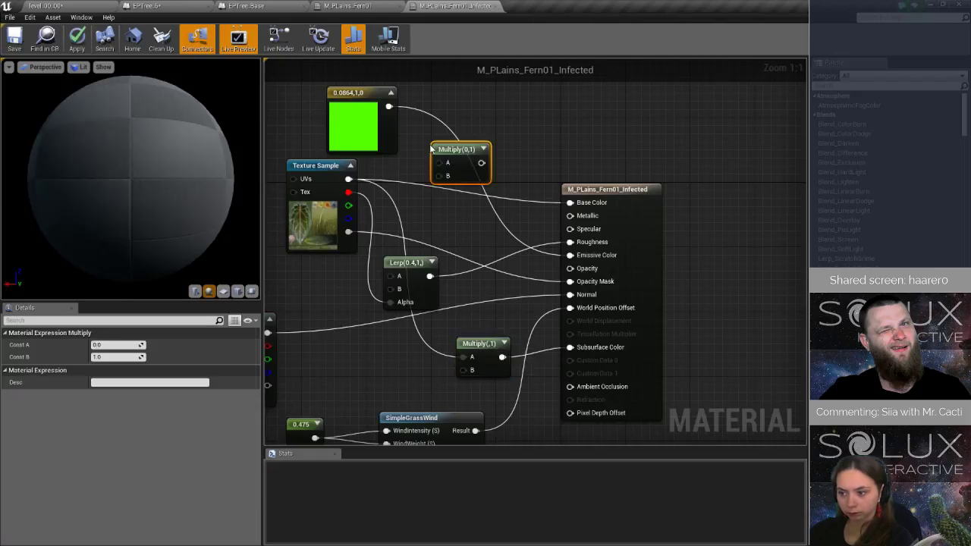
drag(387, 106, 440, 162)
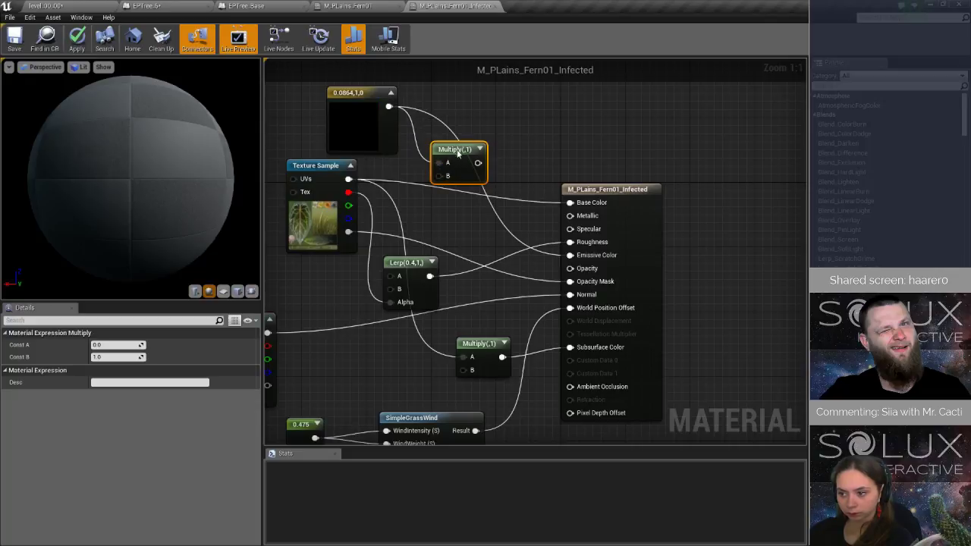
click(116, 357)
text(0.2)
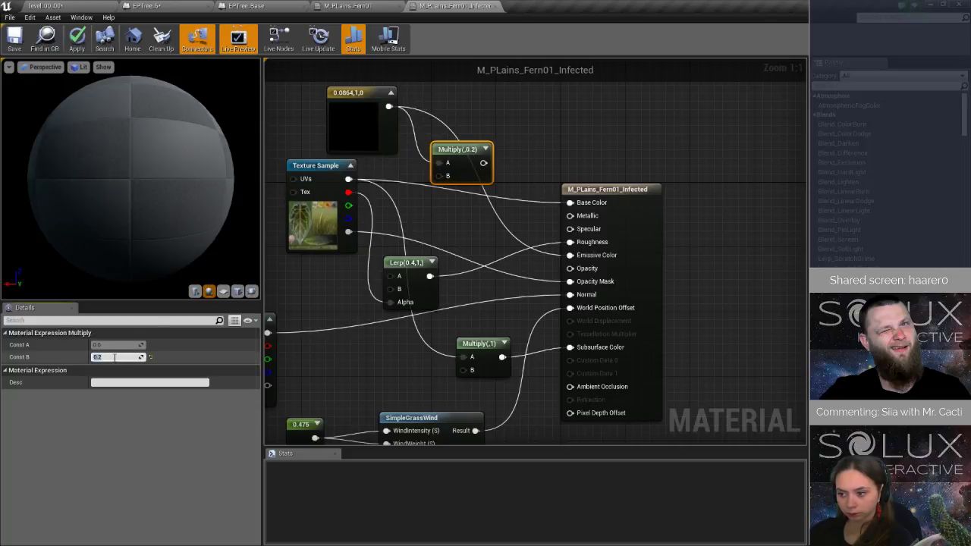
key(Return)
drag(483, 162, 570, 256)
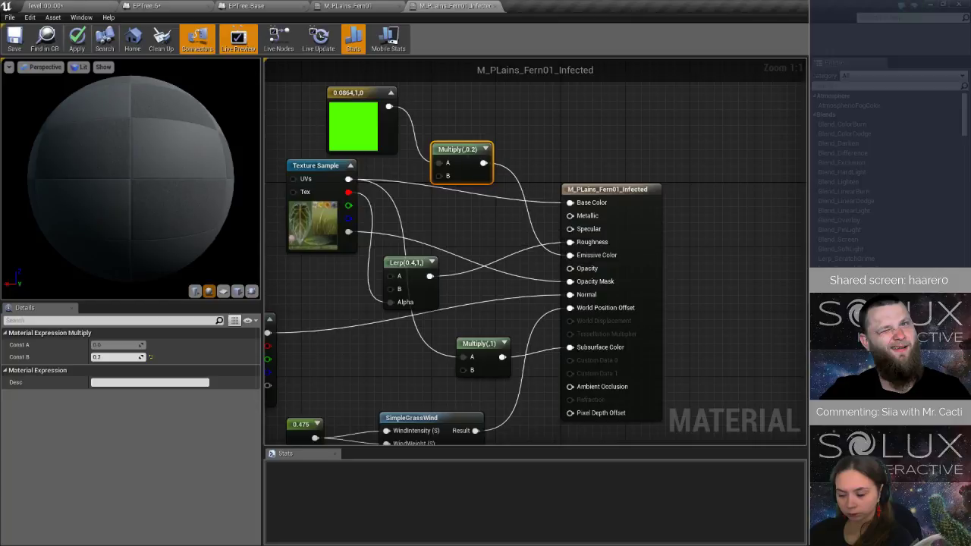
click(79, 38)
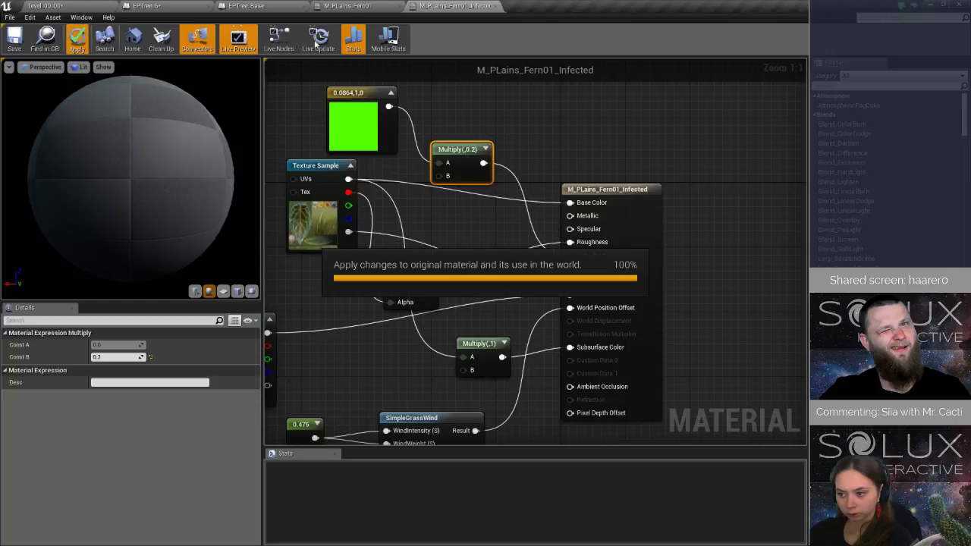
Inspect the selected tree up close in the level with the updated material, and save the EPTree_6 blueprint.
click(59, 8)
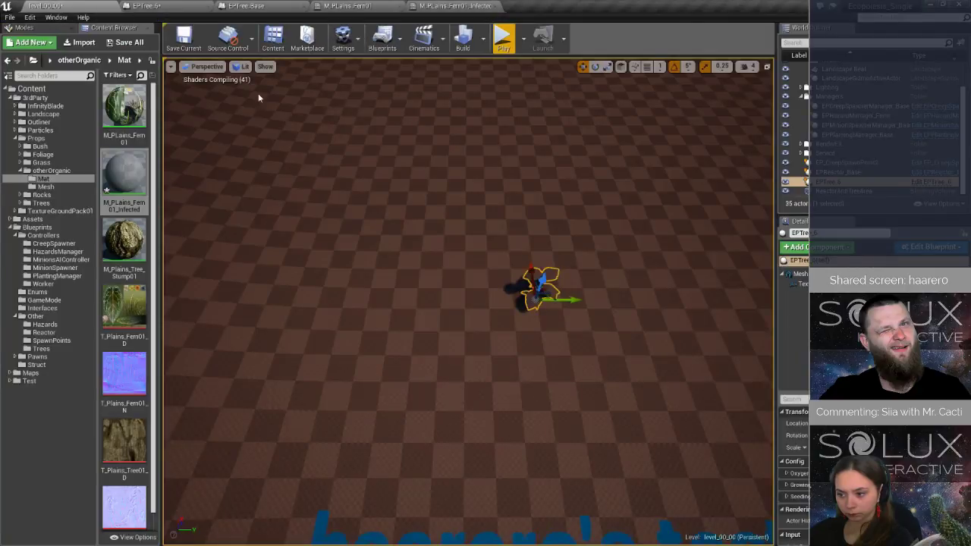
key(f)
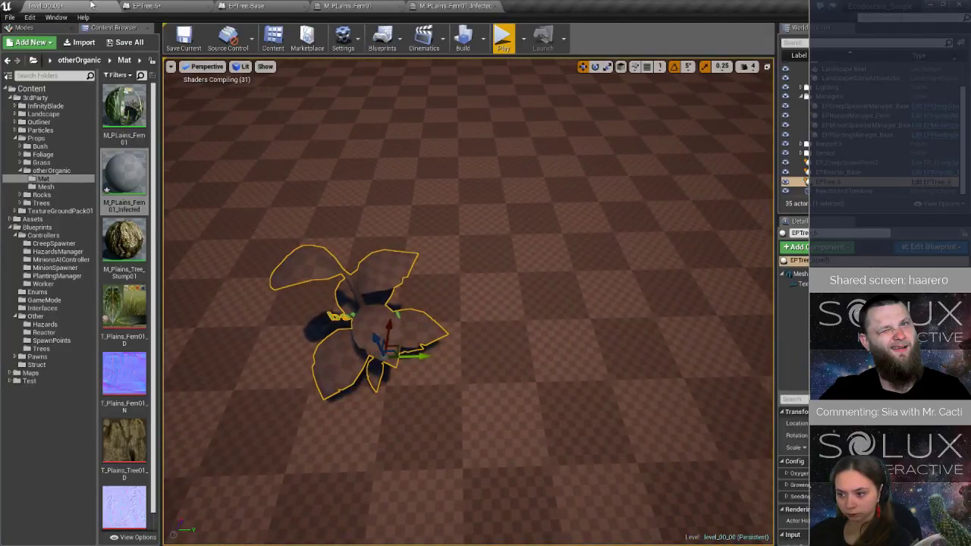
click(167, 7)
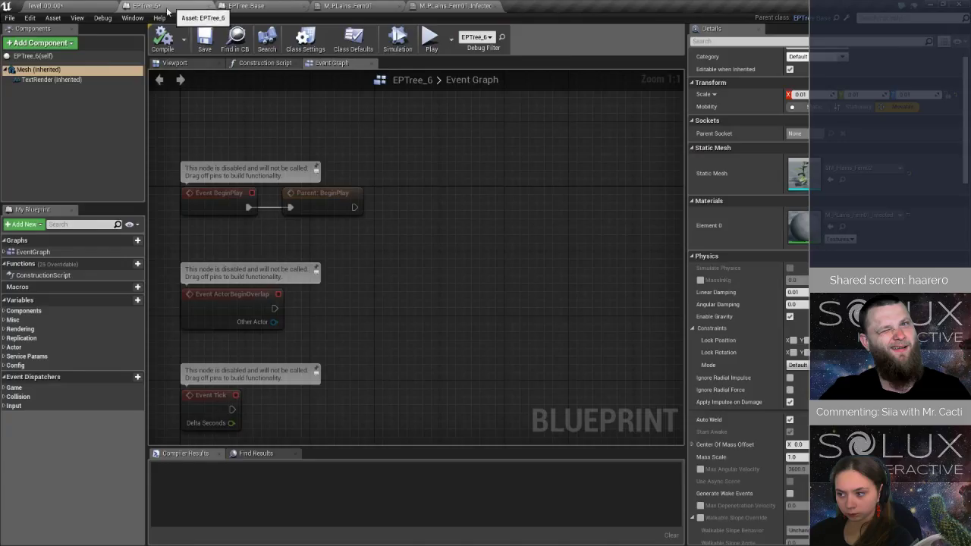
click(203, 38)
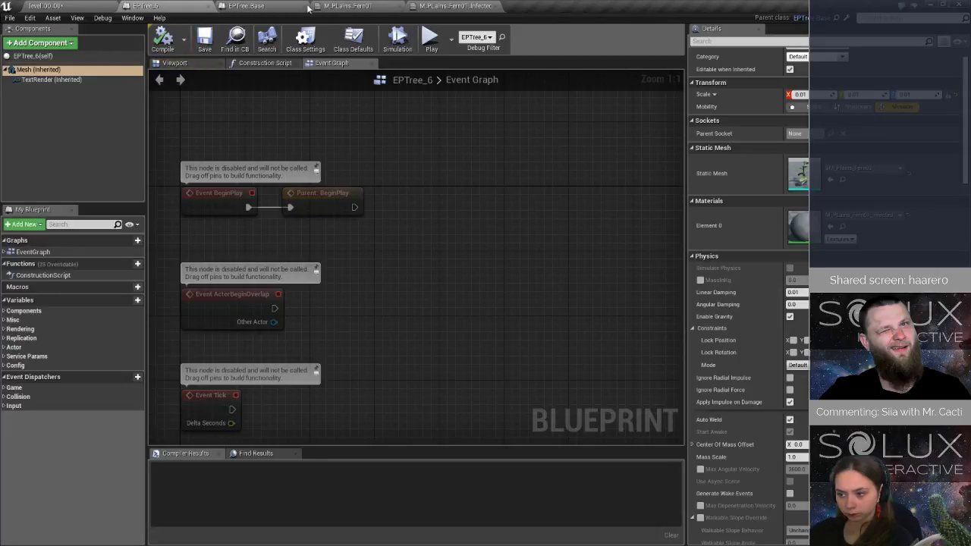
Add a new event graph named Infection to the EPTree_Base blueprint.
click(250, 6)
click(4, 251)
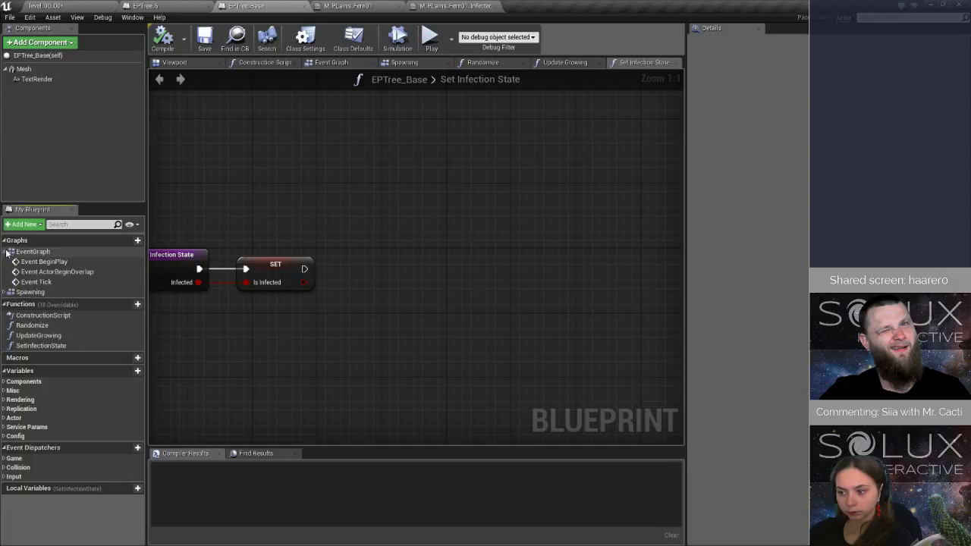
click(138, 240)
text(Infection)
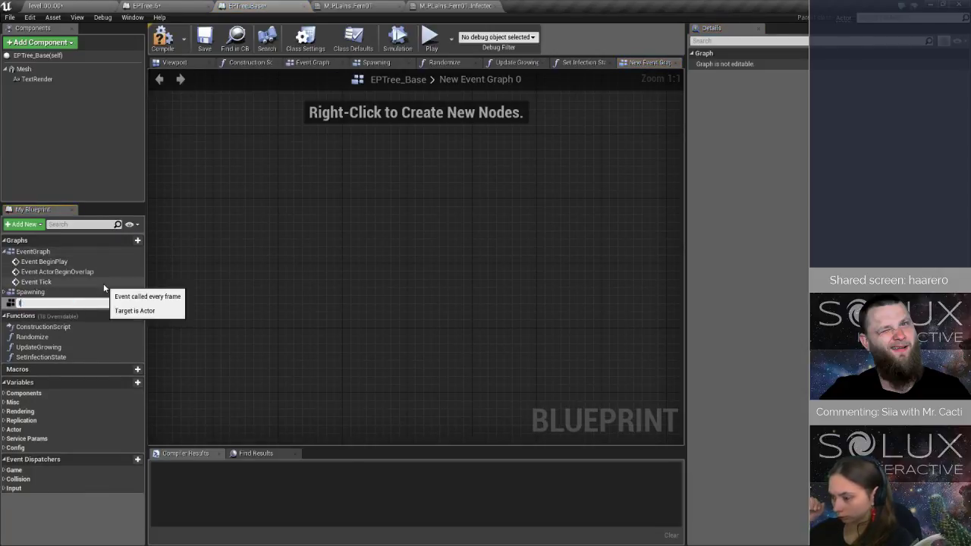
key(Return)
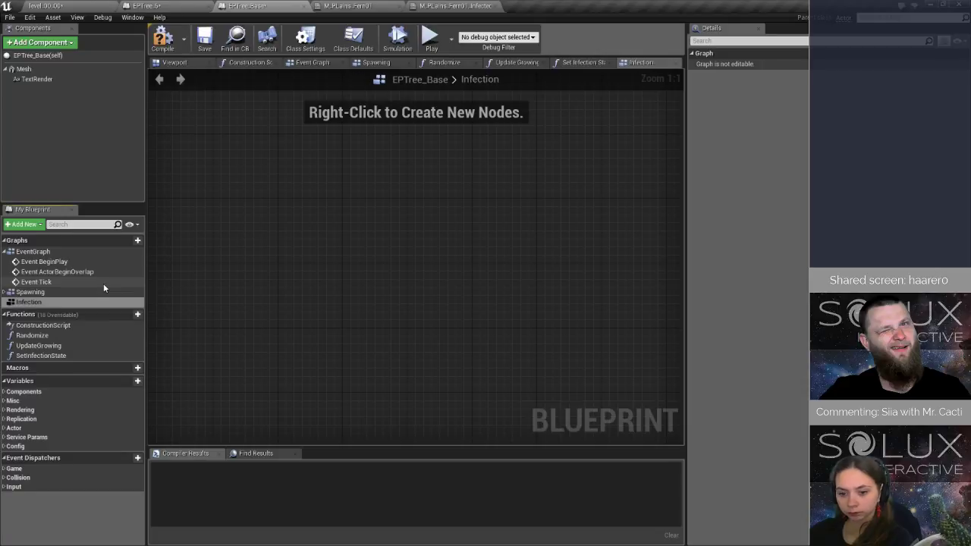
Create a custom event named InInfected in the Infection graph.
right_click(346, 277)
text(custom)
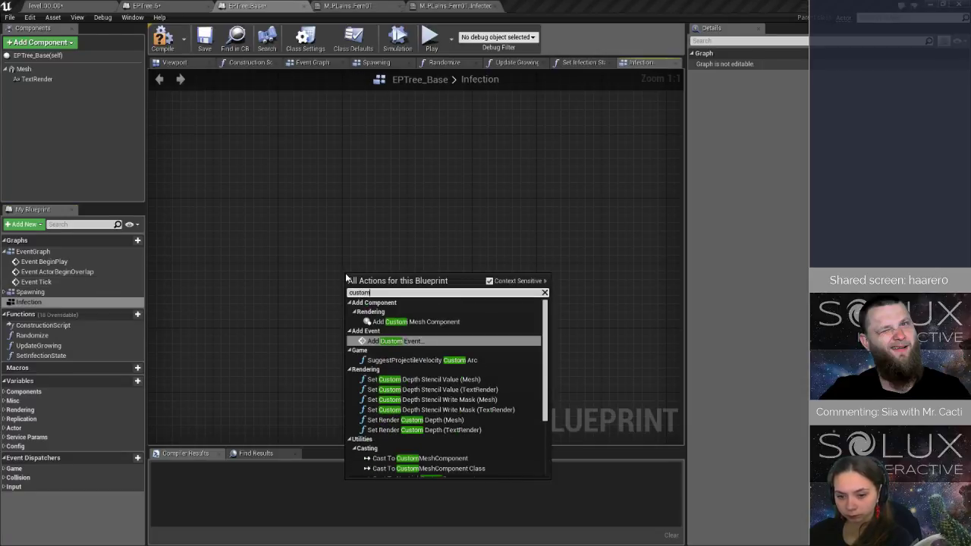
key(Return)
text(In)
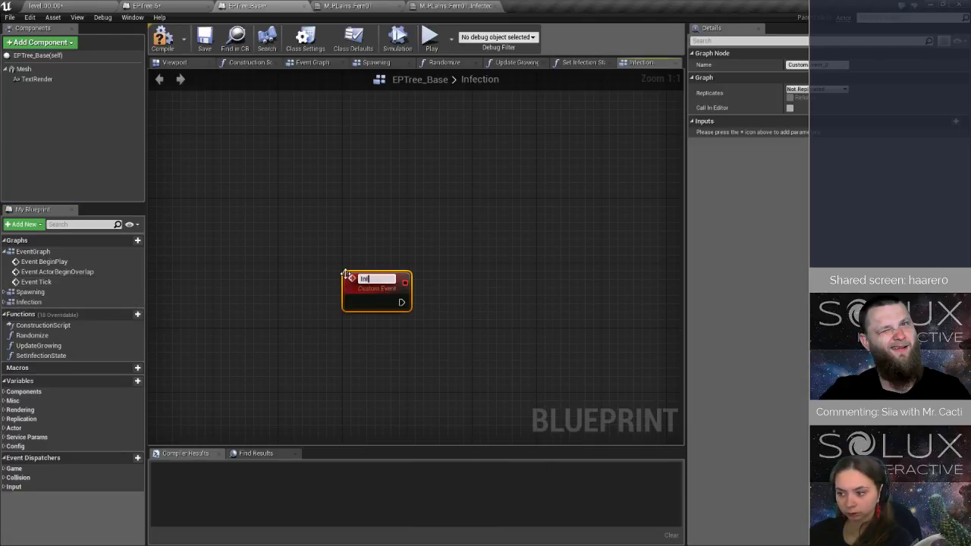
text(infected)
key(Return)
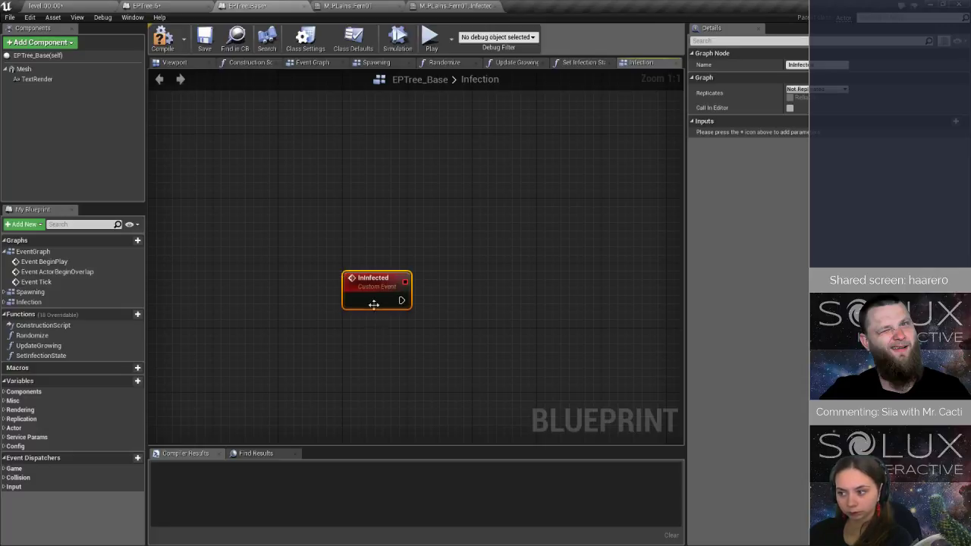
Paste a second custom event below, rename it OnCured, and move InInfected further up to space the two apart.
key(ctrl+v)
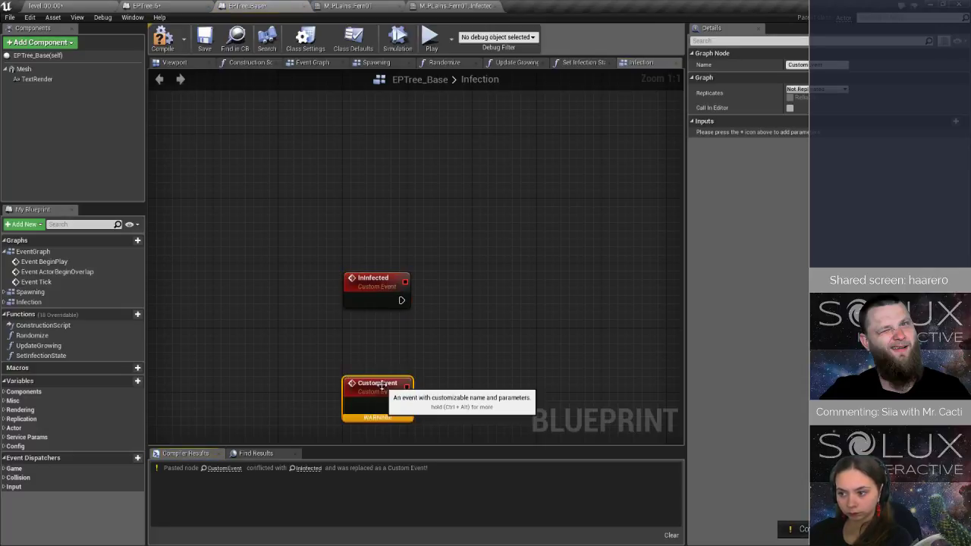
double_click(382, 384)
text(OnCured)
key(Return)
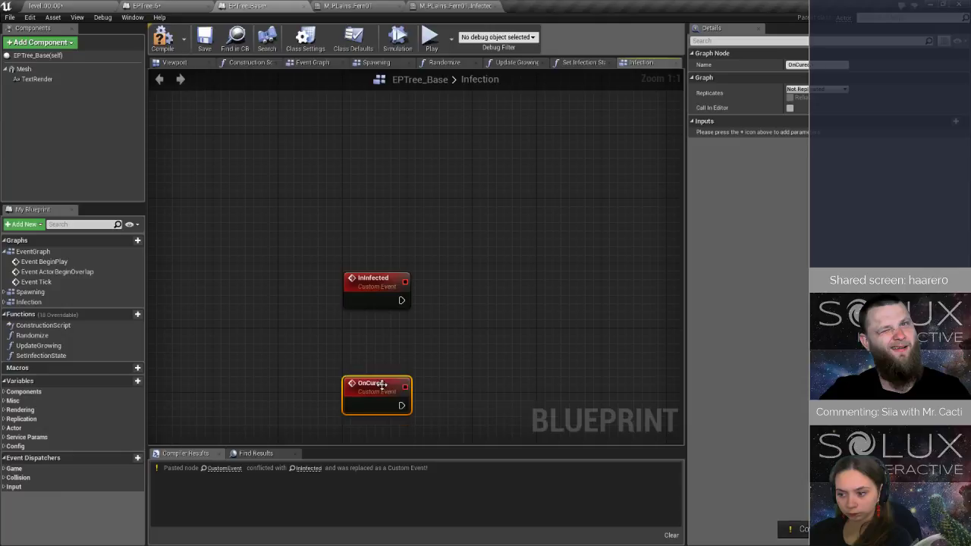
drag(374, 280, 374, 182)
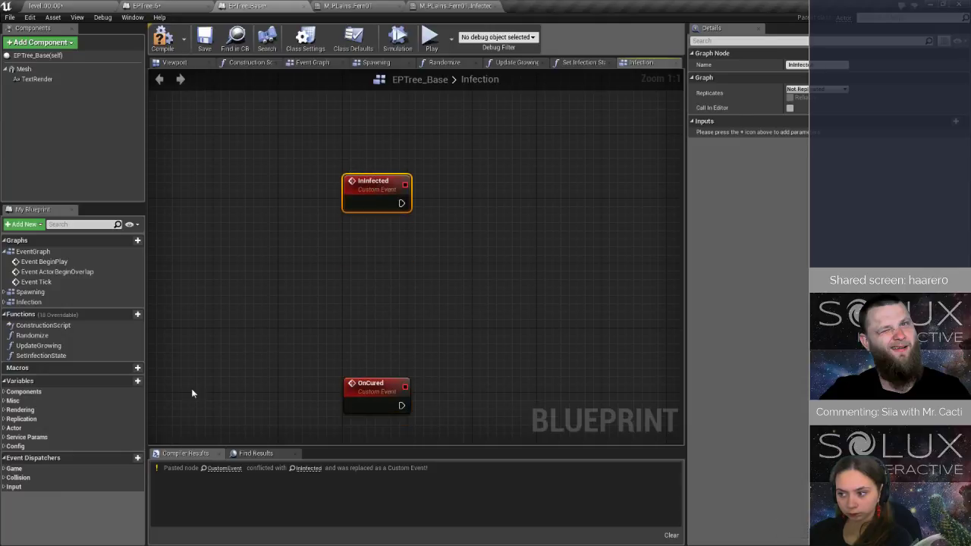
Add a new blueprint variable named infectionMaterial to EPTree_Base.
click(15, 446)
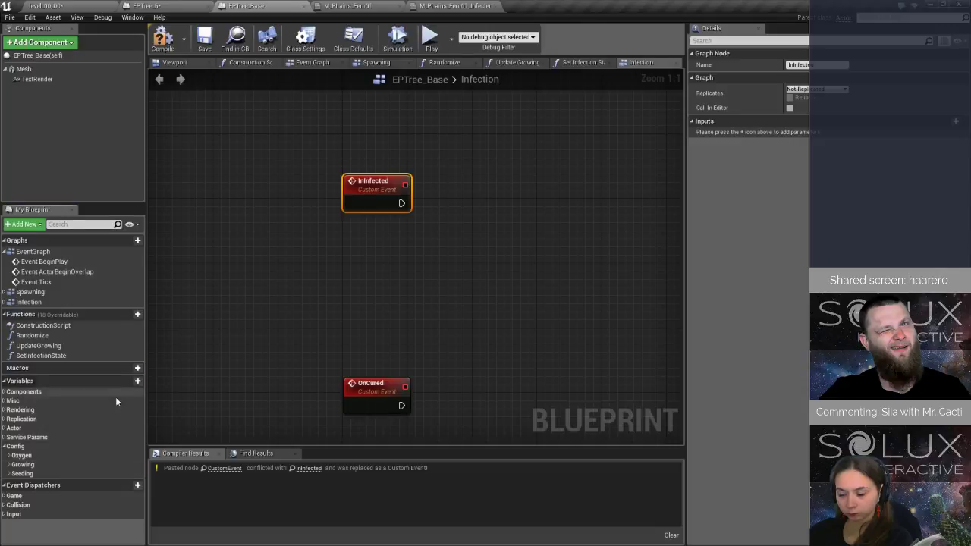
click(129, 381)
text(i)
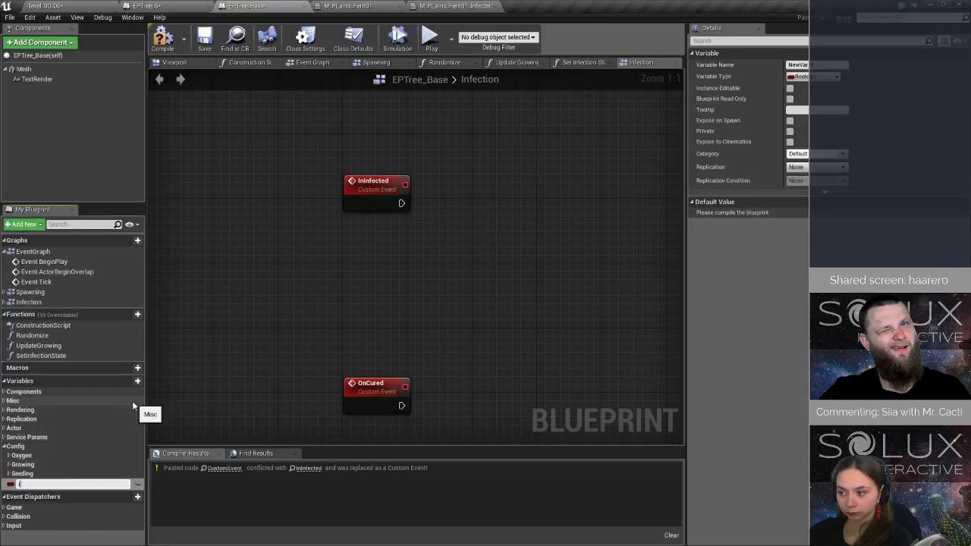
text(nfectionMater)
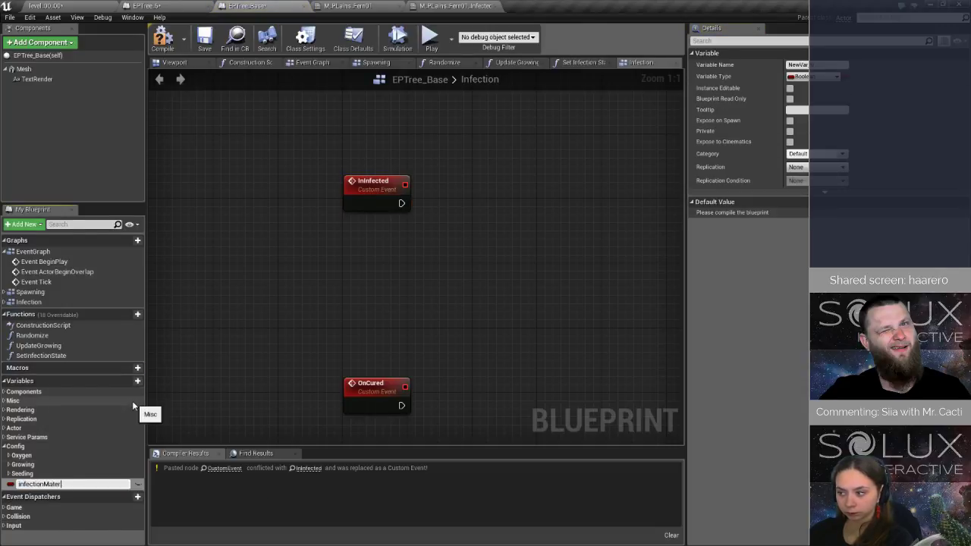
text(ial)
key(Return)
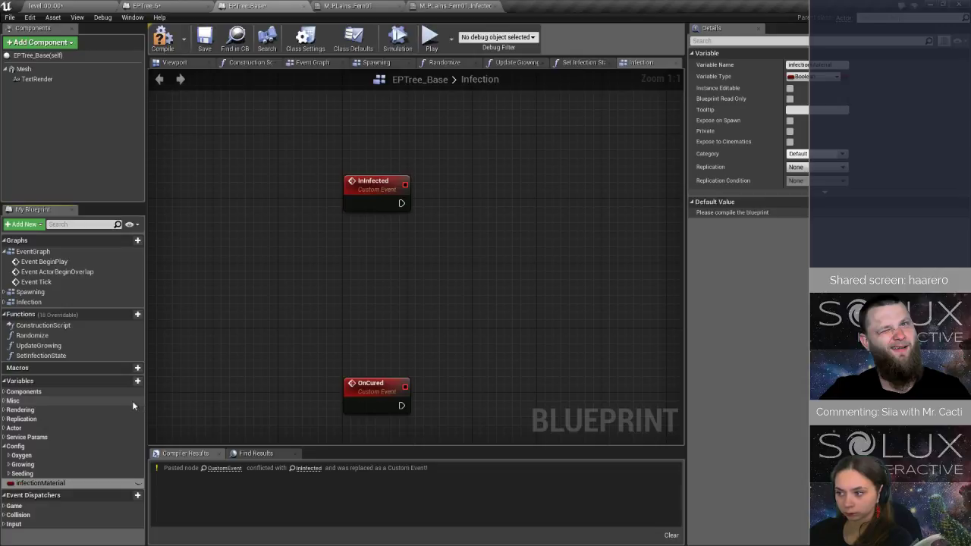
Change the infectionMaterial variable's type to a Material object reference.
click(814, 76)
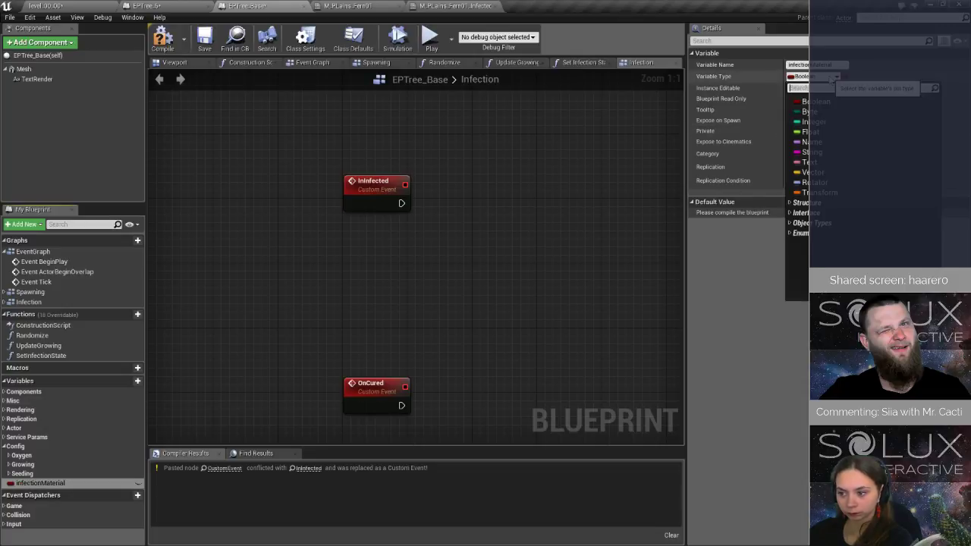
text(materia)
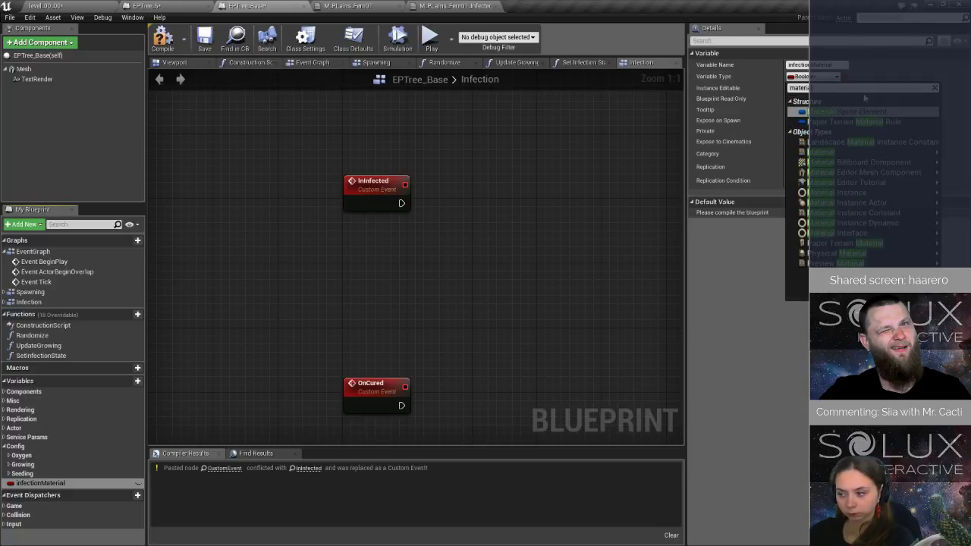
mouse_move(848, 155)
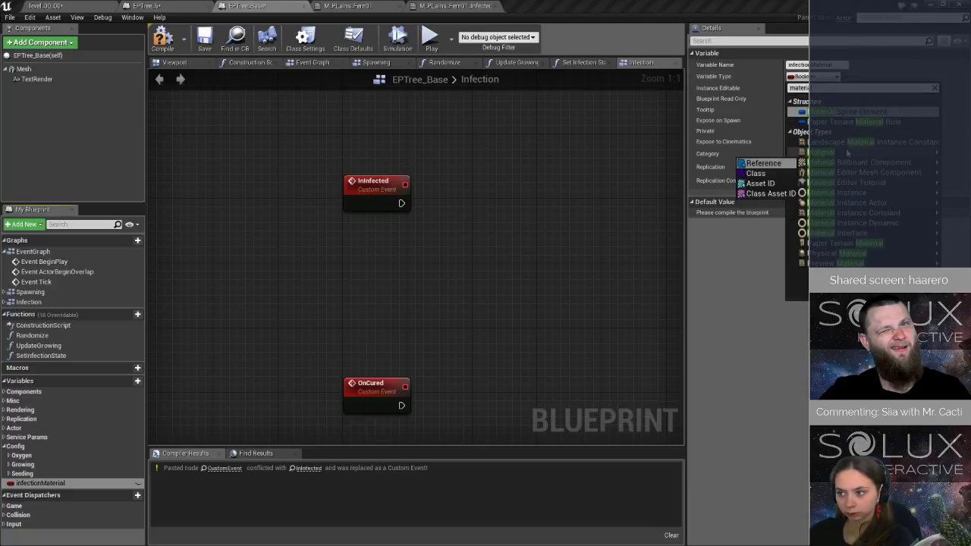
click(774, 152)
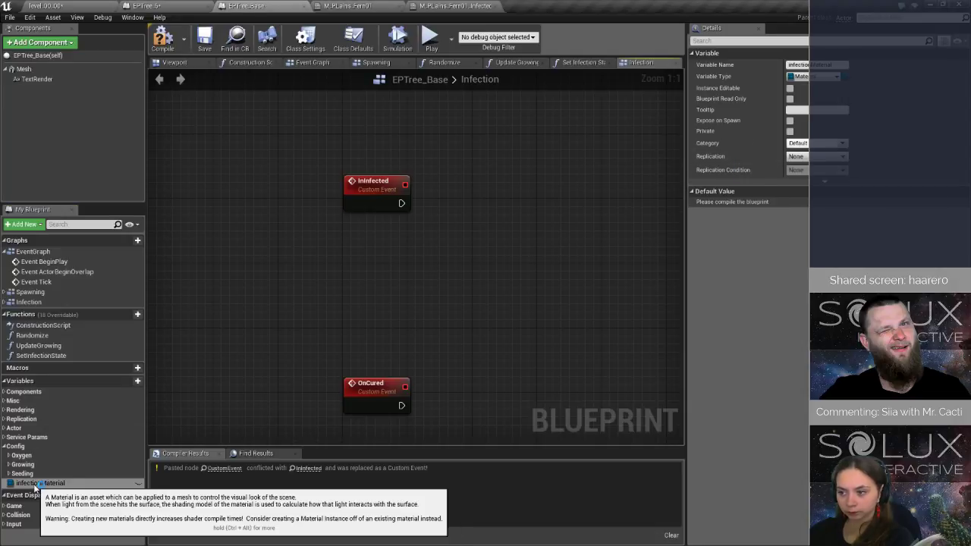
Make infectionMaterial instance editable and place it in the Materials subcategory of Config.
click(138, 483)
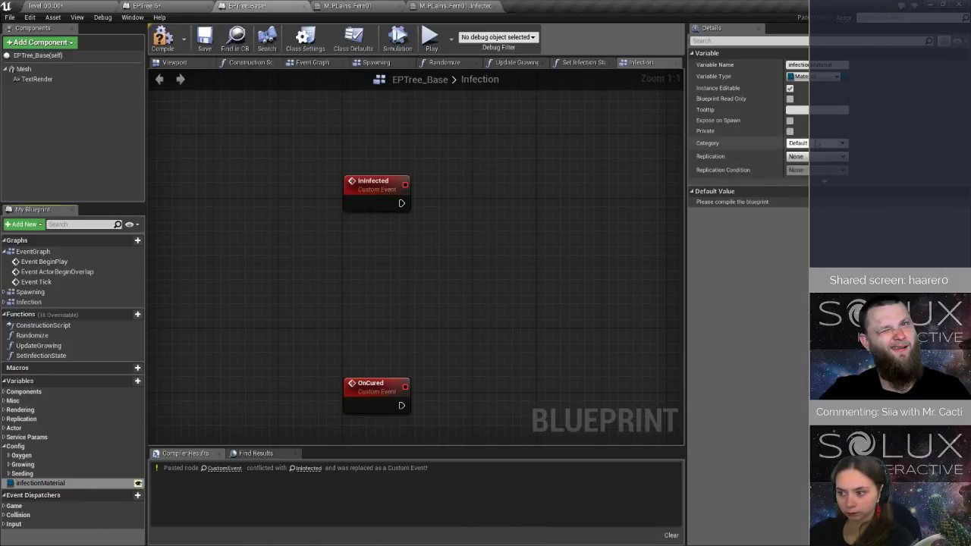
click(815, 143)
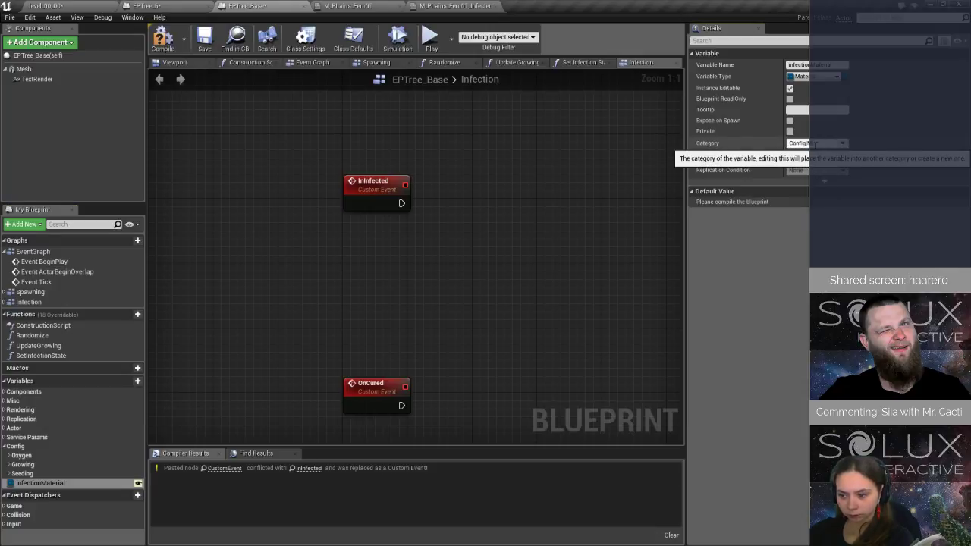
key(Return)
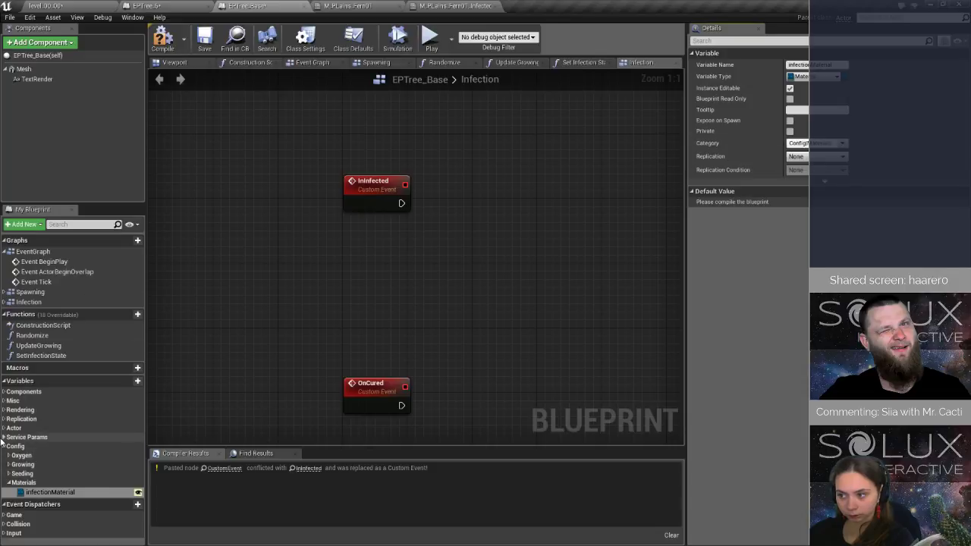
Add a Material variable named baseMaterial and move it into the Service Params category.
click(38, 437)
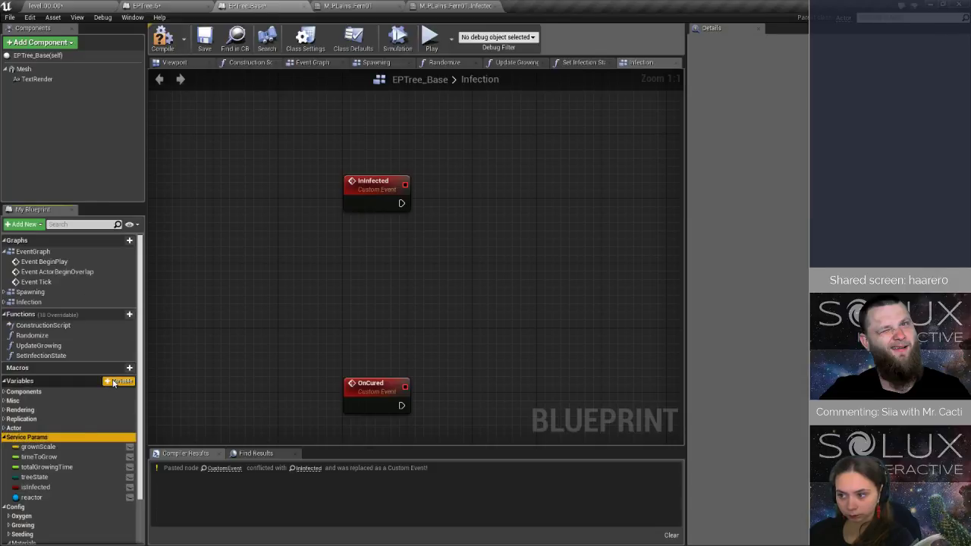
click(114, 381)
text(base)
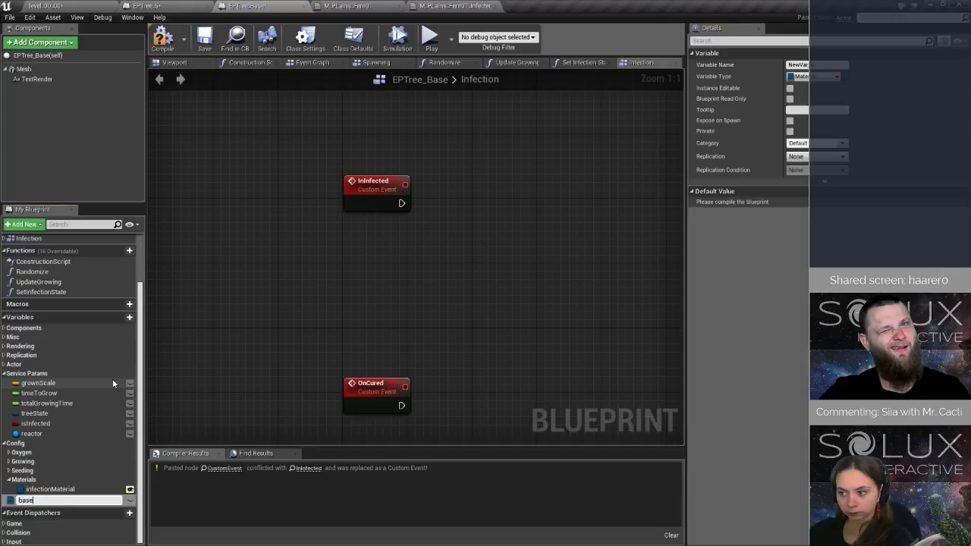
text(Materiol)
key(Return)
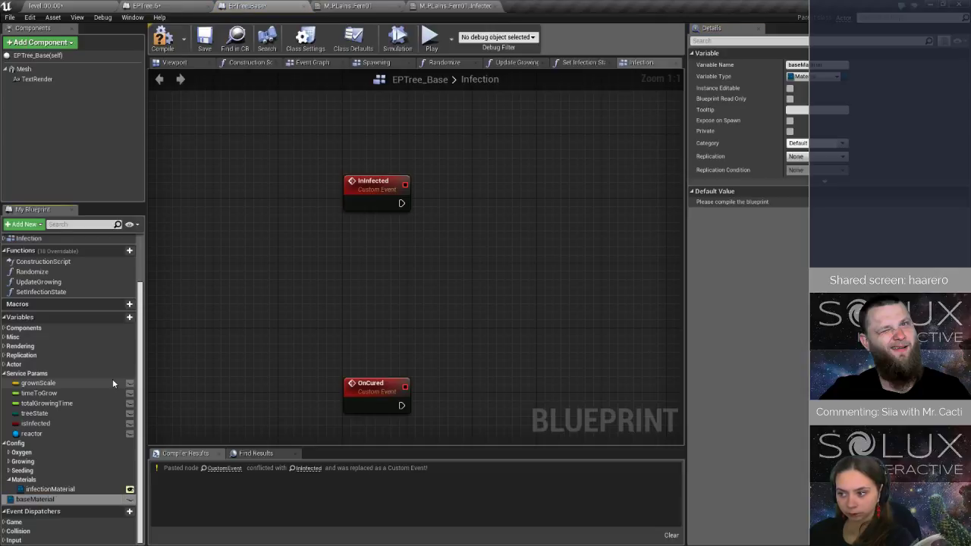
drag(51, 498, 32, 375)
Place a Set Base Material node beyond Randomize at the end of the BeginPlay chain in the Event Graph.
scroll(76, 334, up, 3)
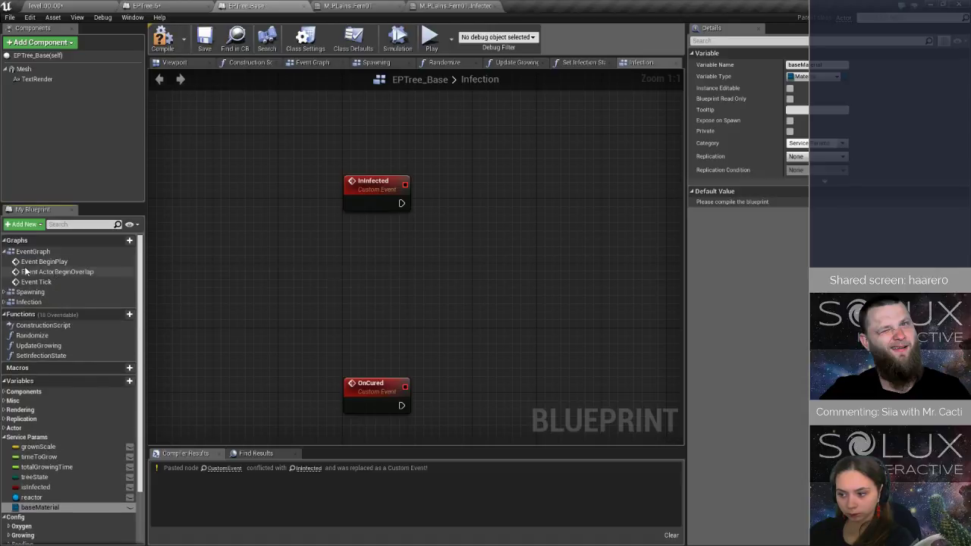
double_click(46, 261)
right_drag(643, 184, 226, 226)
right_drag(600, 210, 296, 162)
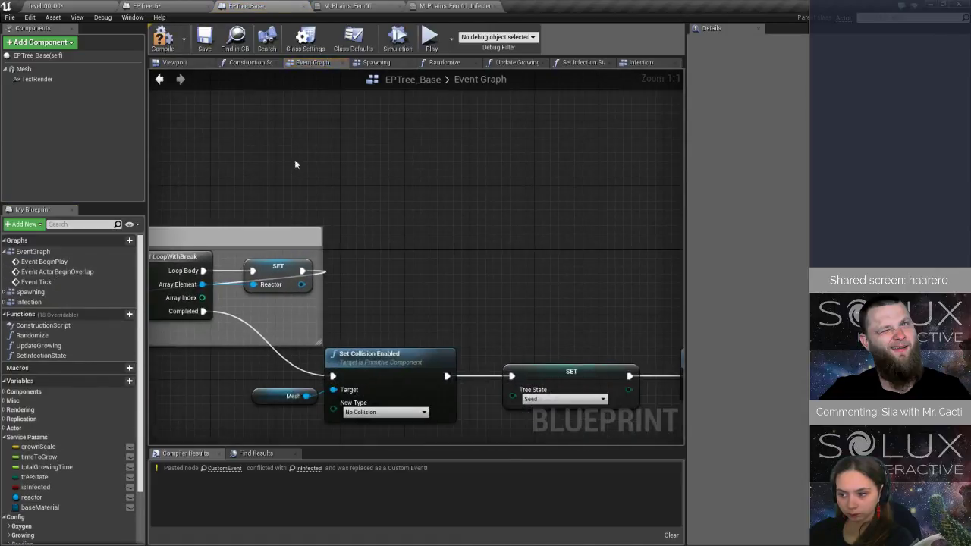
right_drag(504, 269, 239, 156)
mouse_move(581, 205)
right_down()
mouse_move(445, 189)
mouse_move(384, 192)
right_up()
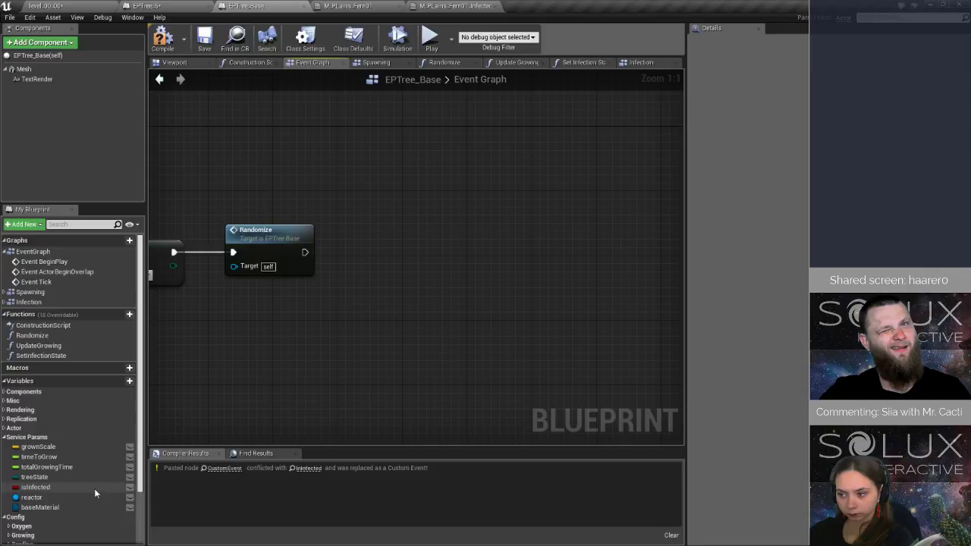
drag(53, 506, 482, 279)
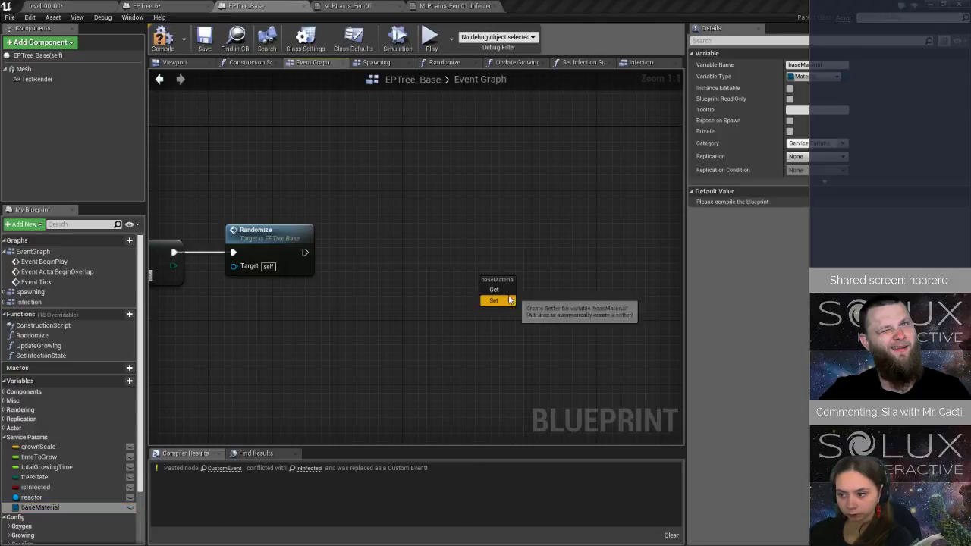
click(509, 300)
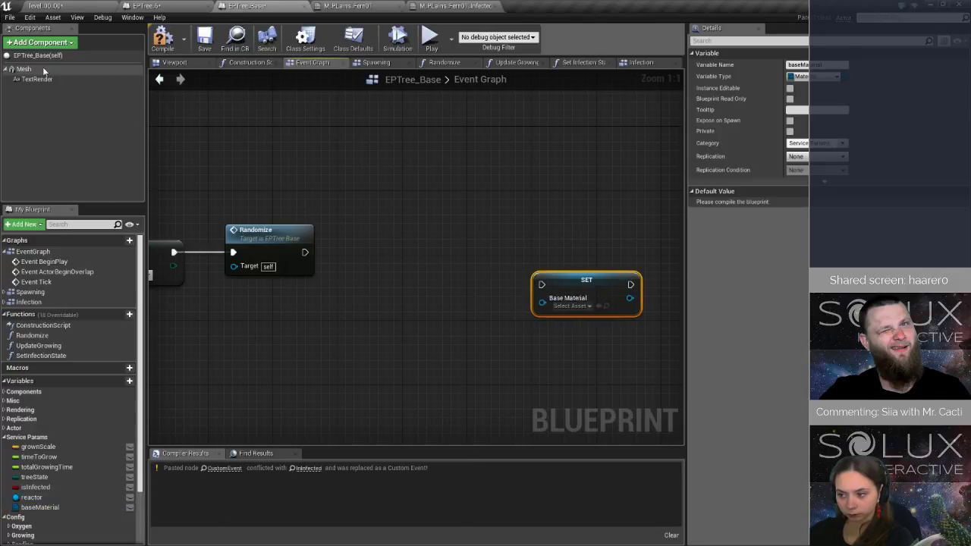
Add a Mesh reference feeding a Get Materials node between Randomize and the Base Material setter.
drag(30, 70, 380, 322)
text(get ma)
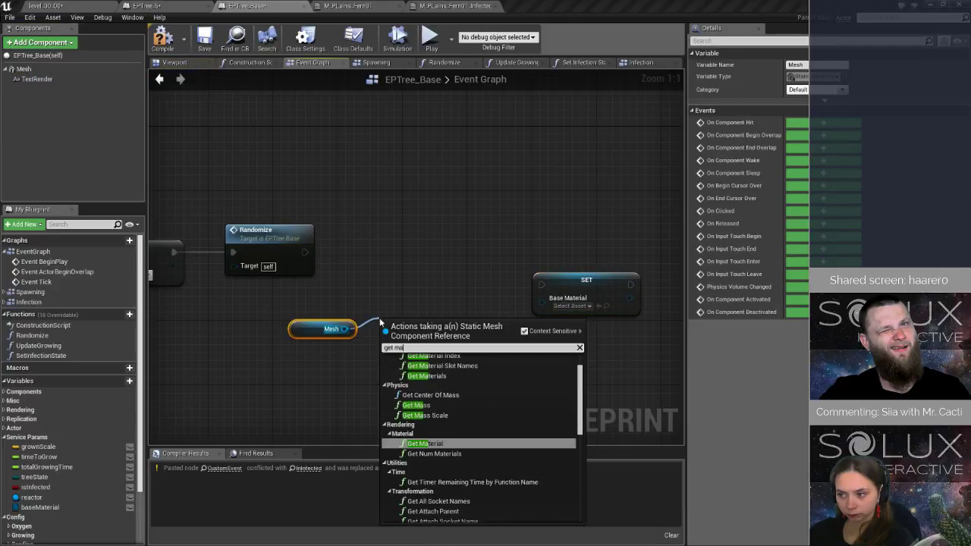
text(te)
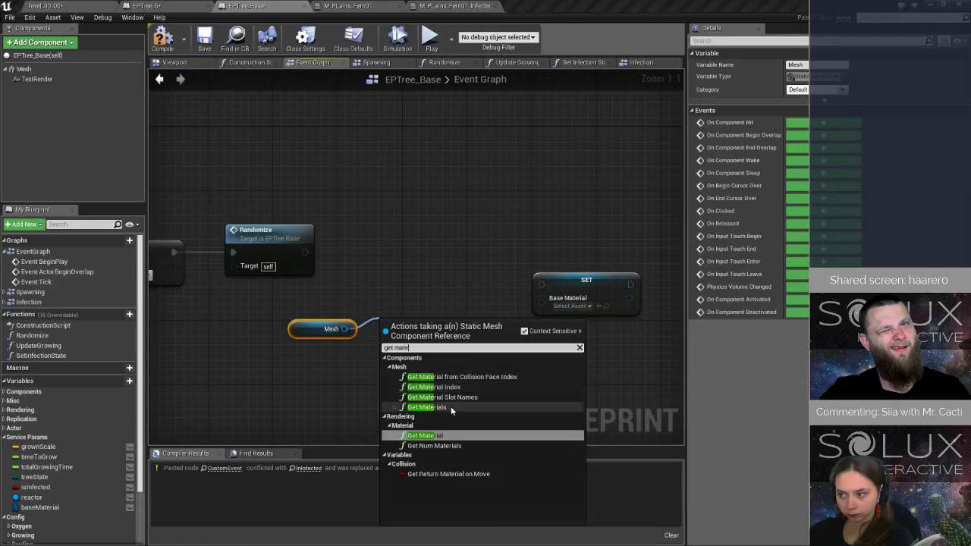
click(449, 408)
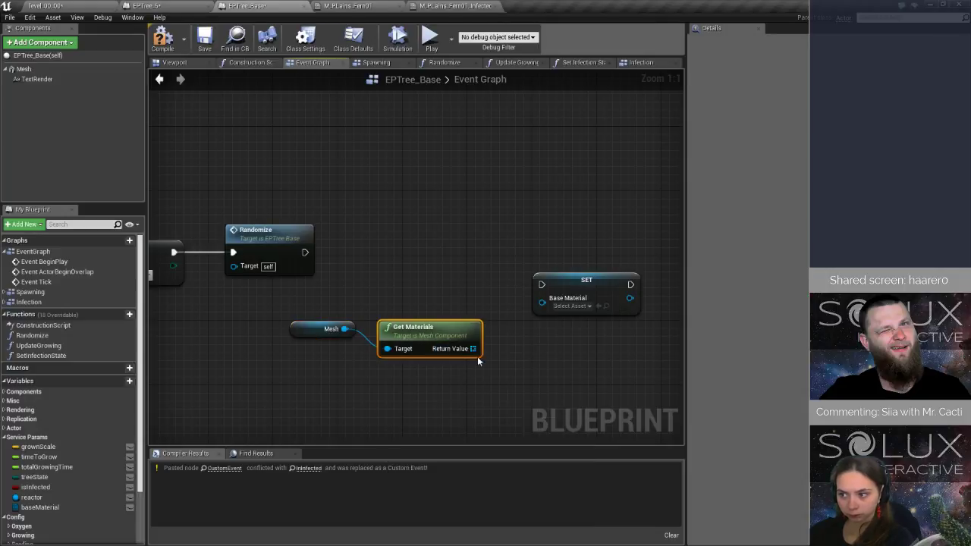
drag(402, 326, 394, 310)
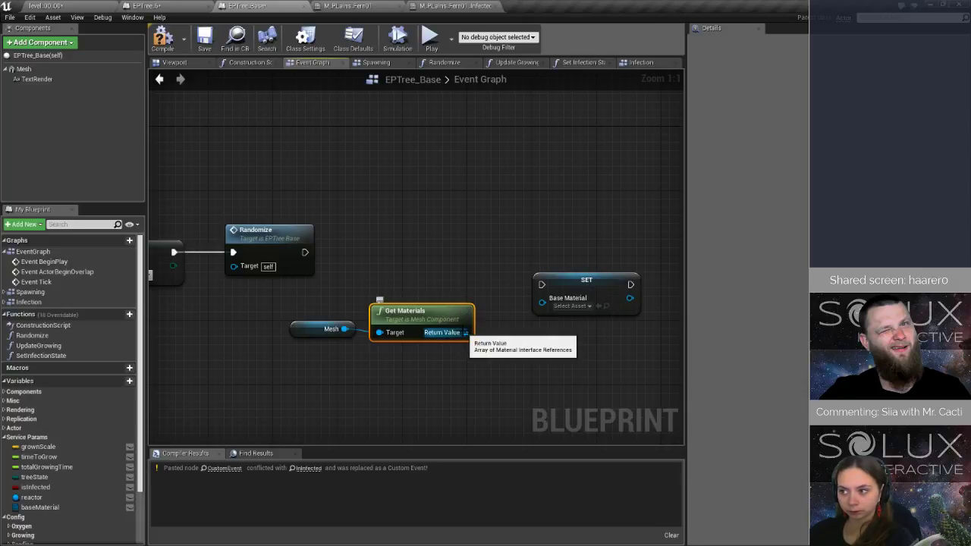
Attach a ForEachLoop node to the Return Value array of Get Materials.
drag(465, 332, 495, 342)
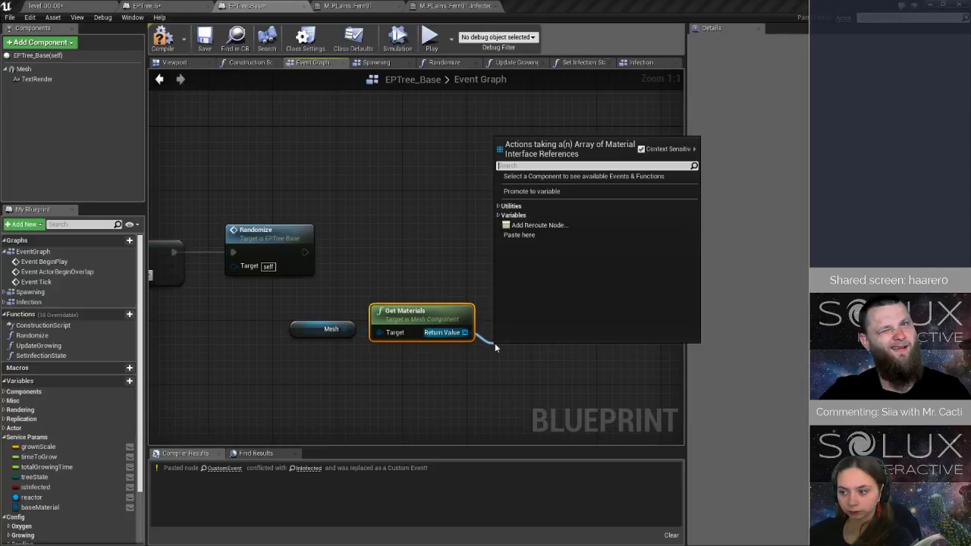
text(get)
key(BackSpace)
key(BackSpace)
key(BackSpace)
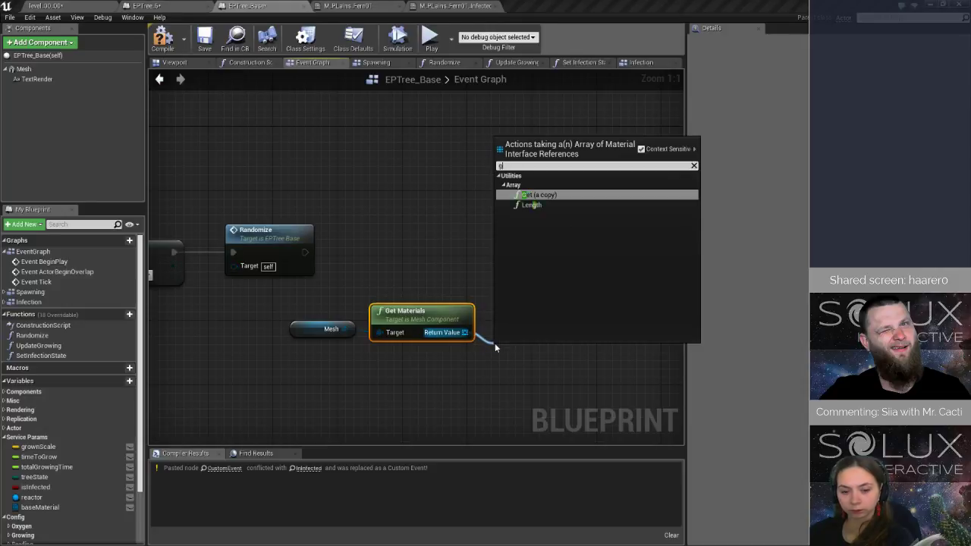
text(for)
key(Return)
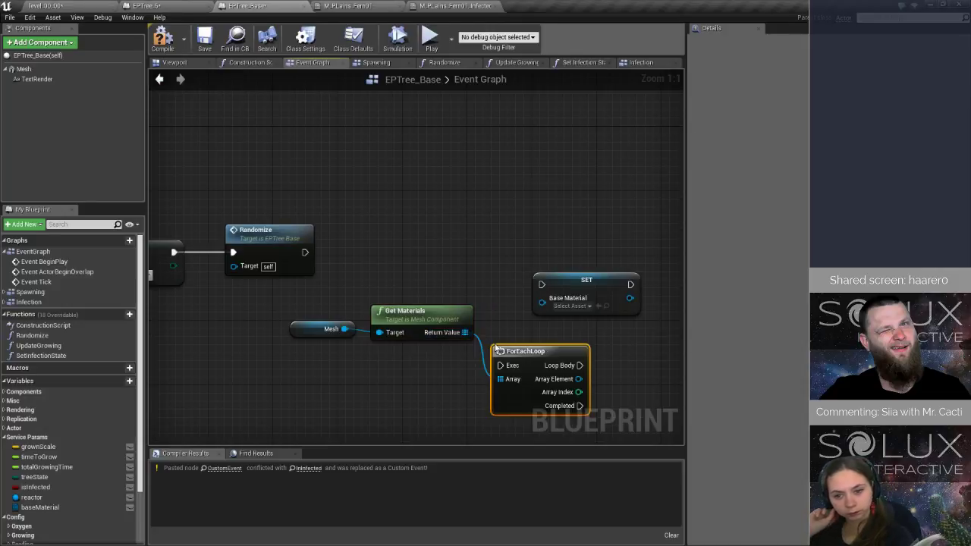
Replace the ForEachLoop on the Get Materials Return Value with a ForEachLoopWithBreak node.
key(ctrl+z)
drag(466, 332, 513, 342)
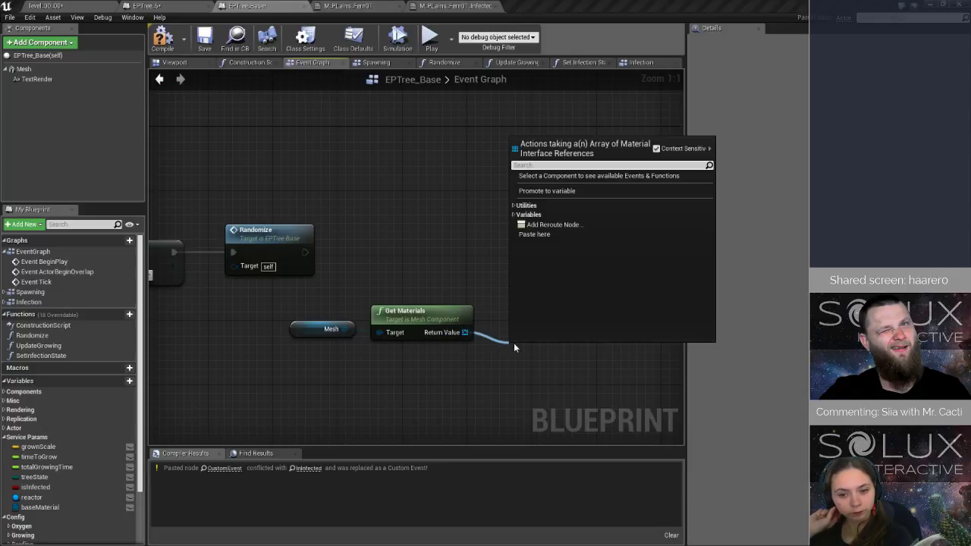
text(for)
key(Down)
key(Return)
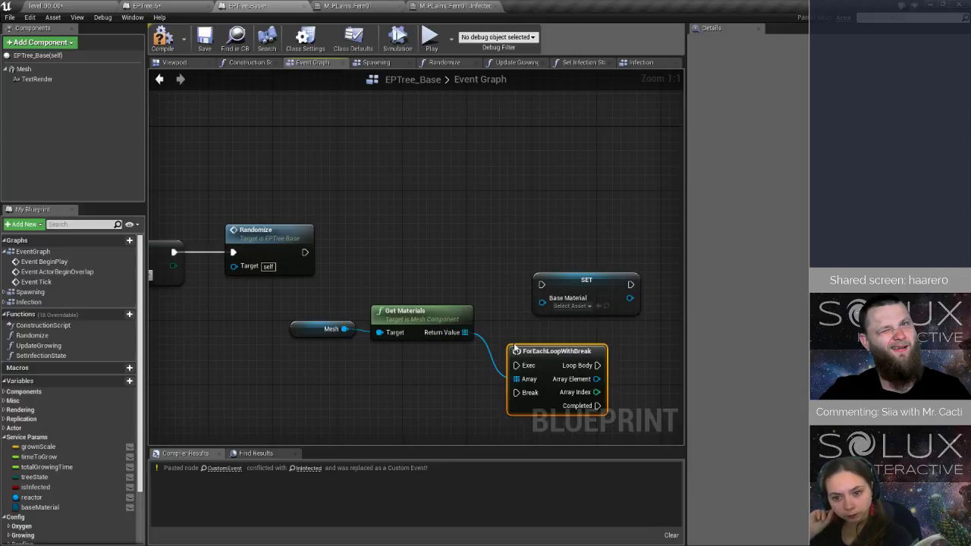
Wire Randomize's execution output into the ForEachLoopWithBreak and line up the loop, Get Materials and Mesh nodes beside it.
drag(304, 253, 518, 366)
drag(570, 288, 688, 279)
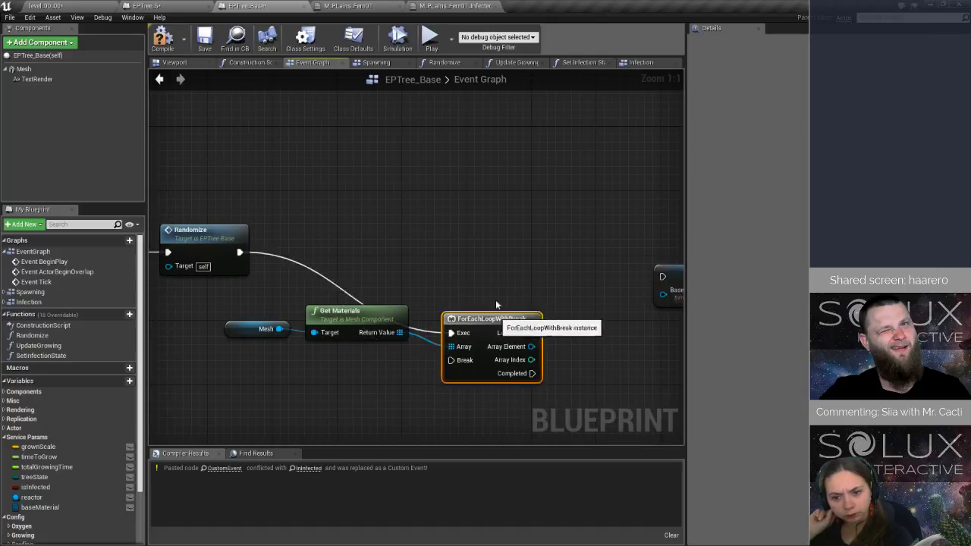
drag(498, 358, 498, 245)
drag(393, 318, 418, 279)
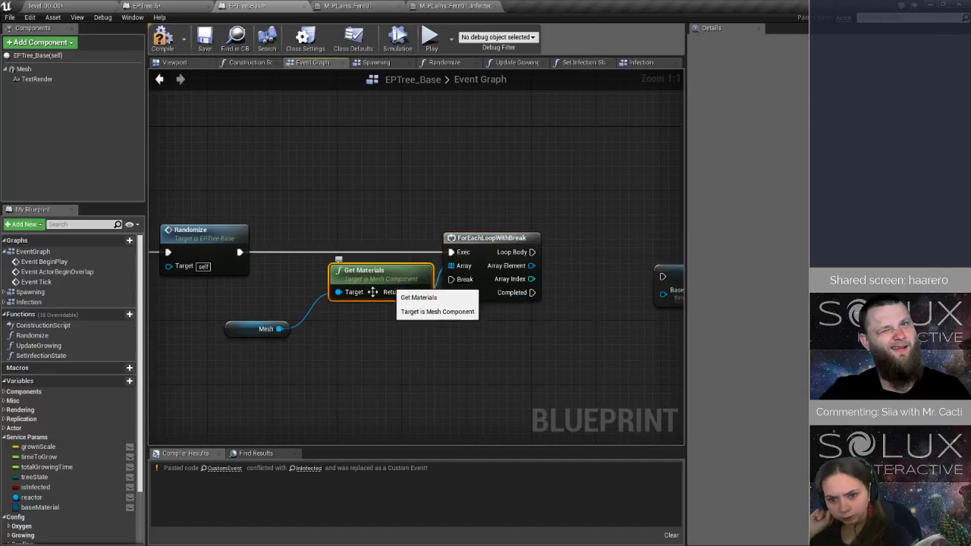
drag(252, 333, 283, 294)
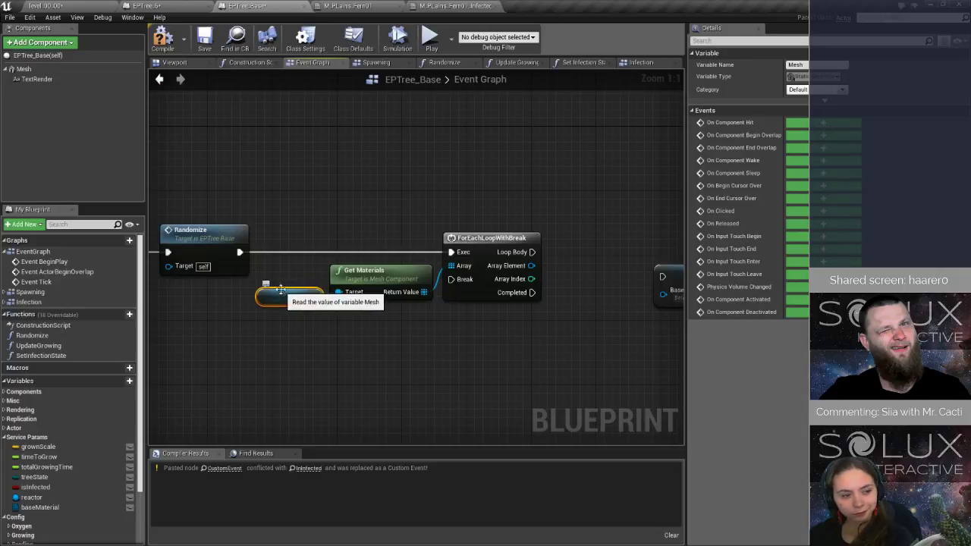
Change the baseMaterial variable's type to a Material Interface reference.
right_drag(552, 319, 324, 322)
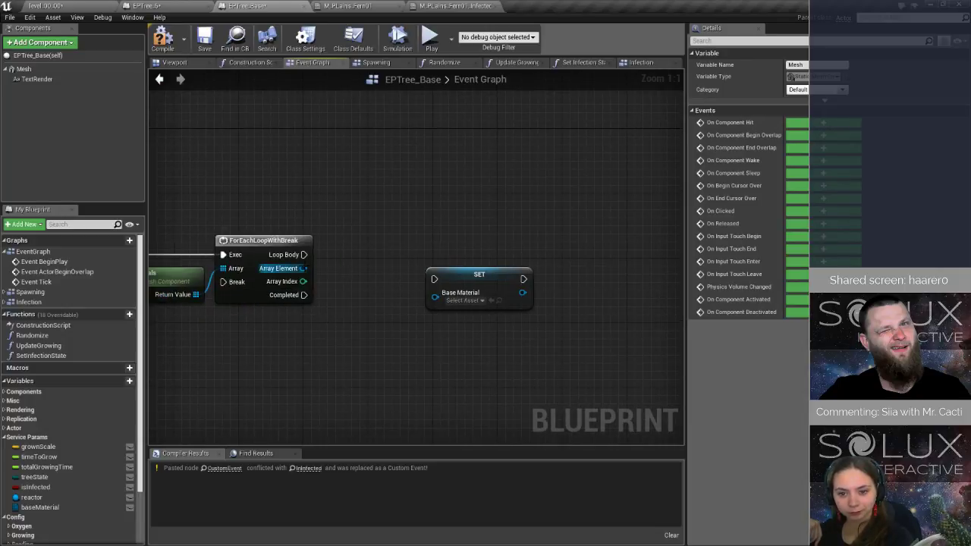
drag(302, 268, 391, 300)
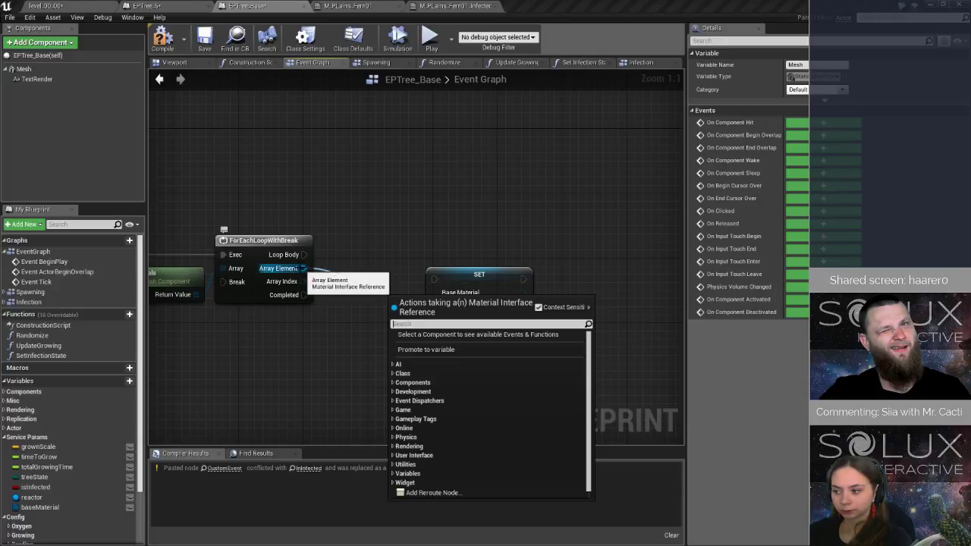
click(463, 272)
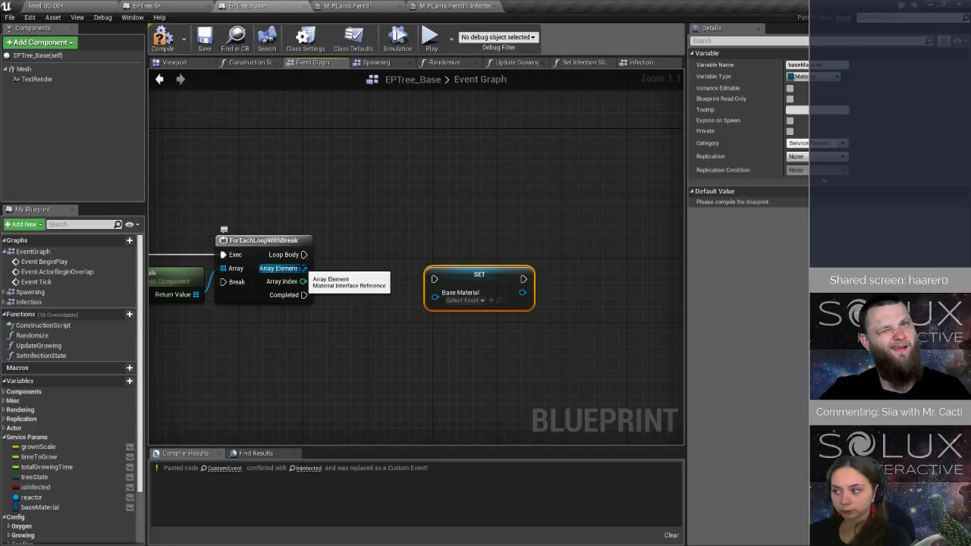
click(811, 77)
text(maret)
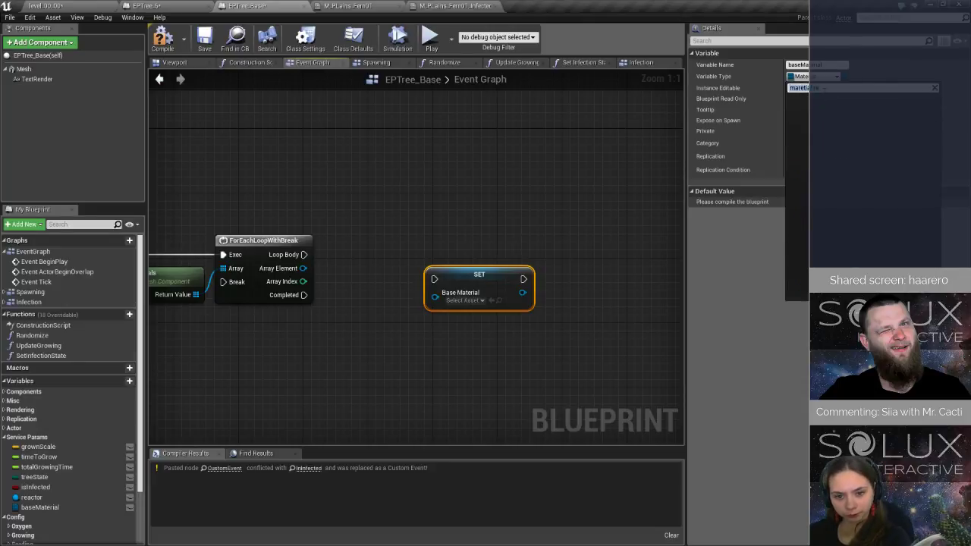
text(mater)
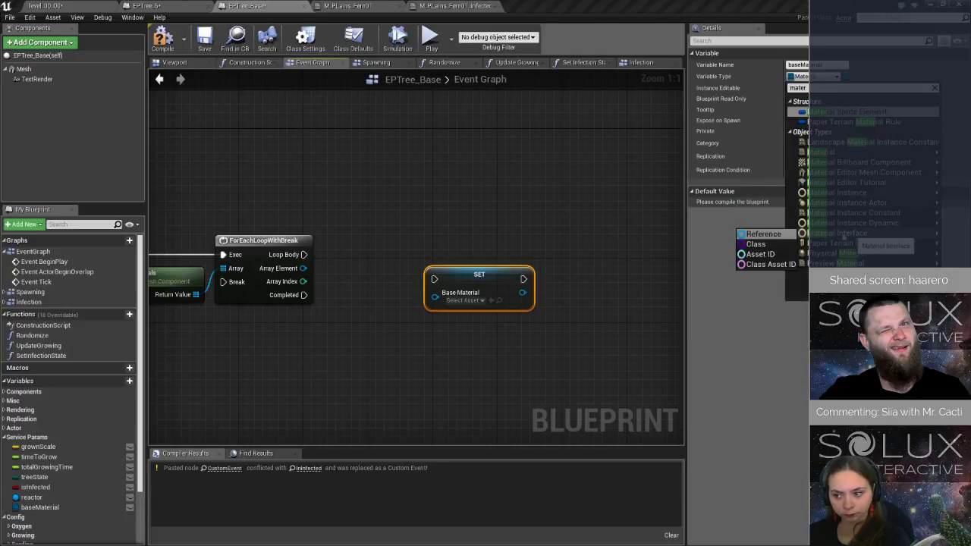
click(733, 248)
click(492, 299)
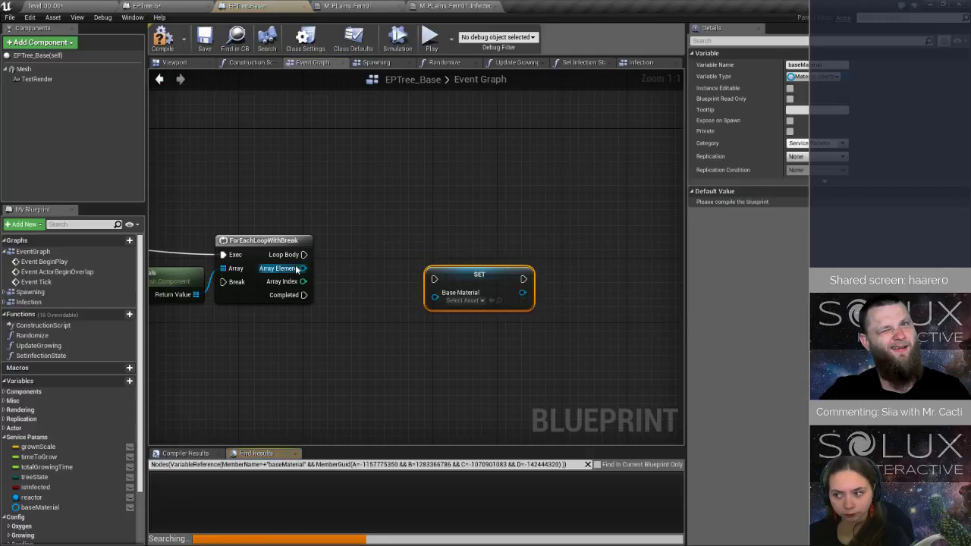
Wire the loop's Array Element and Loop Body into the Base Material setter, and the setter's output back to Break.
drag(302, 268, 435, 293)
drag(303, 255, 224, 284)
right_drag(277, 351, 466, 219)
Open the InInfected event in the Infection graph and place an infectionMaterial getter near it.
scroll(101, 463, down, 3)
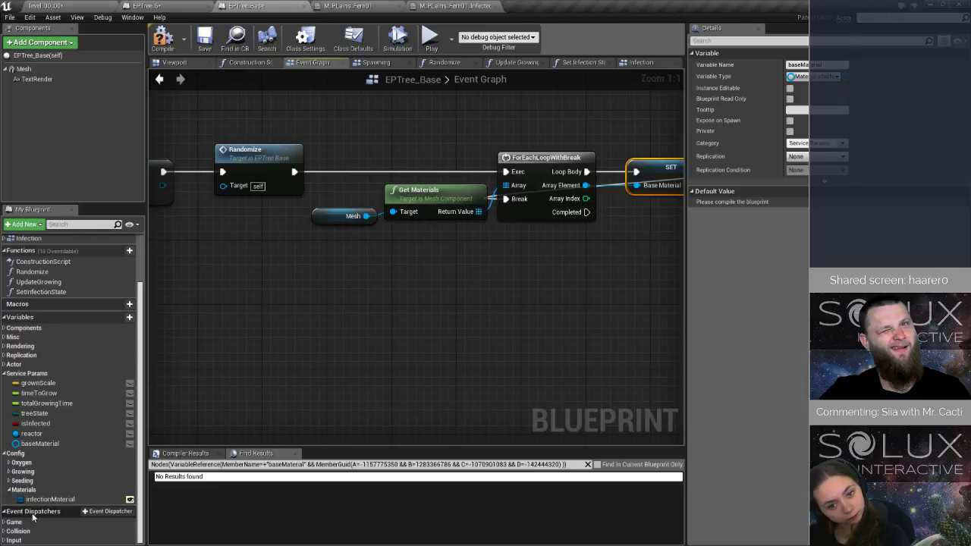
scroll(54, 302, up, 3)
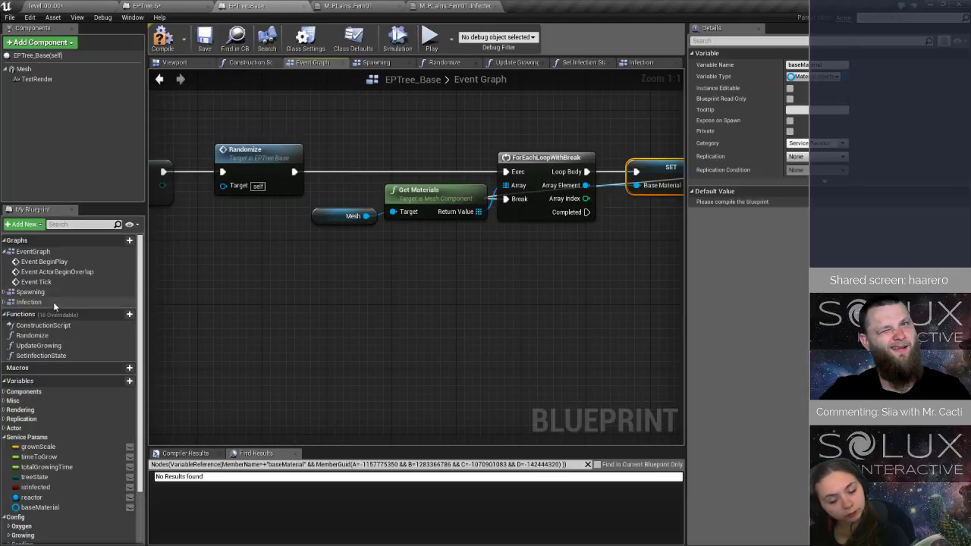
click(5, 302)
double_click(53, 311)
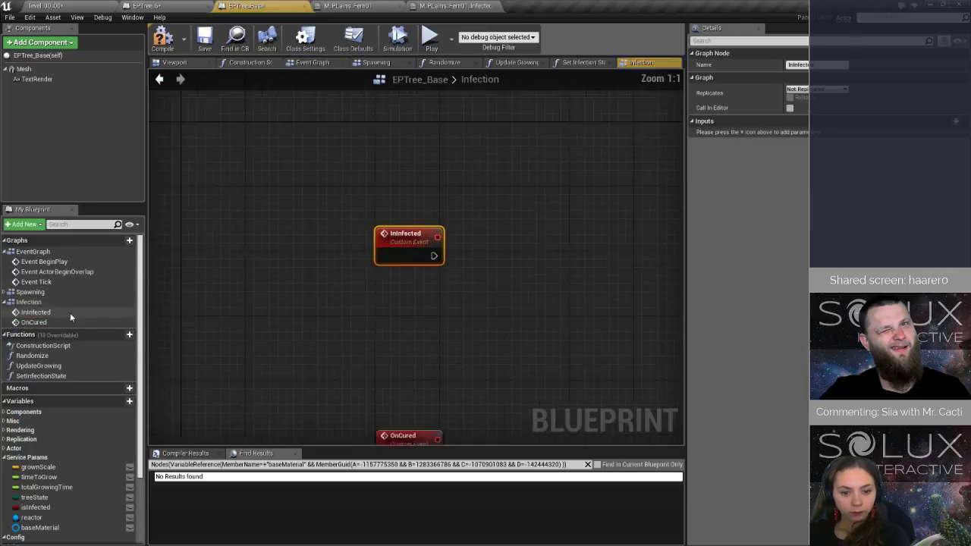
right_drag(451, 288, 260, 312)
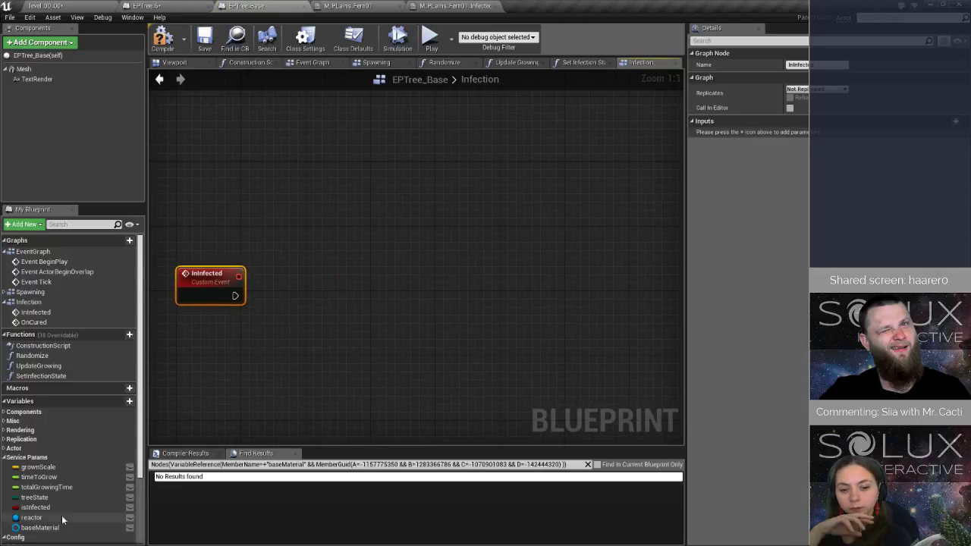
scroll(59, 510, down, 3)
drag(57, 506, 397, 335)
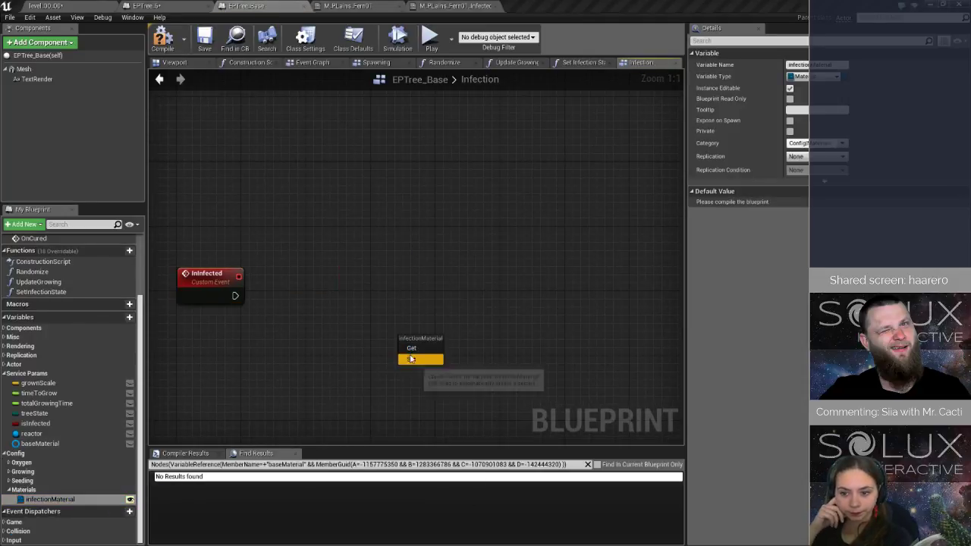
click(425, 358)
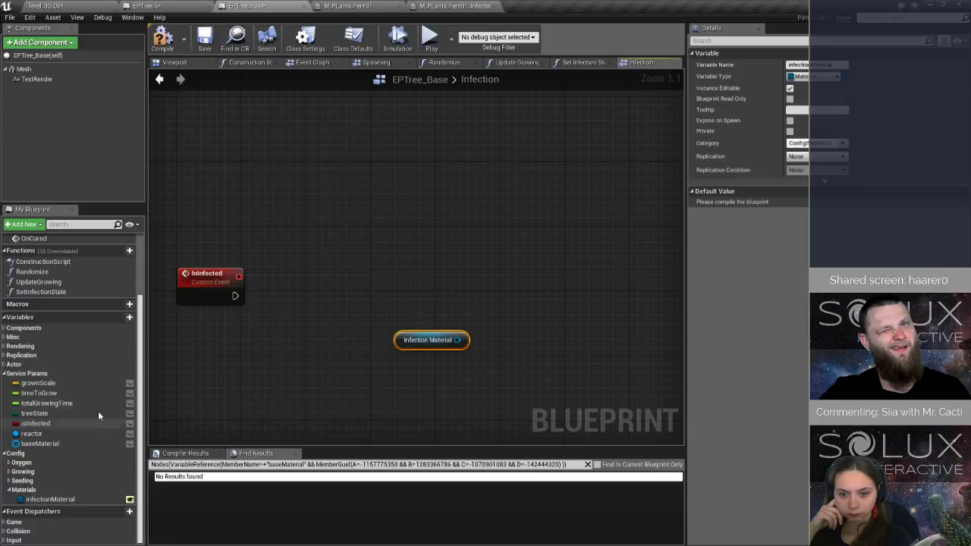
Add a Mesh reference with a Set Material node attached to it beyond the InInfected event.
scroll(53, 303, up, 3)
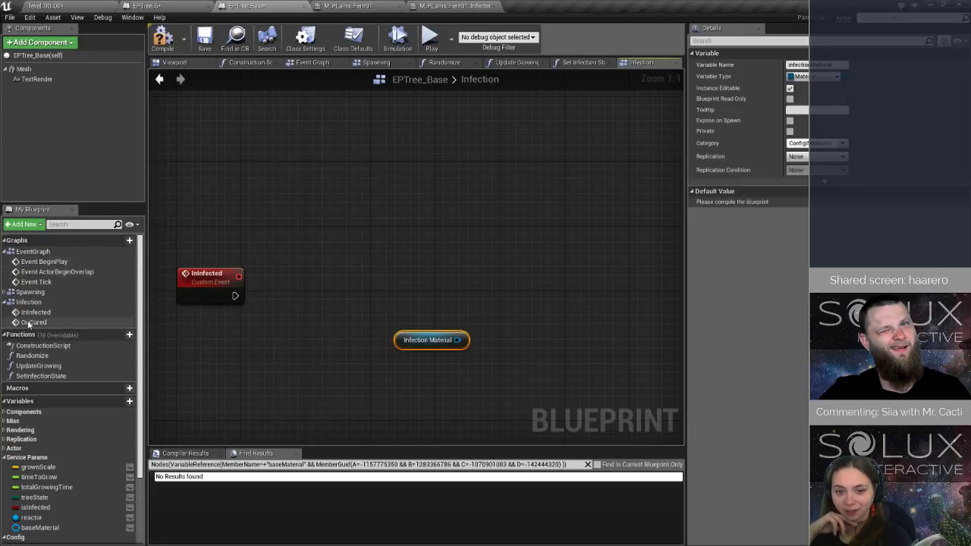
drag(40, 70, 412, 321)
text(set mat)
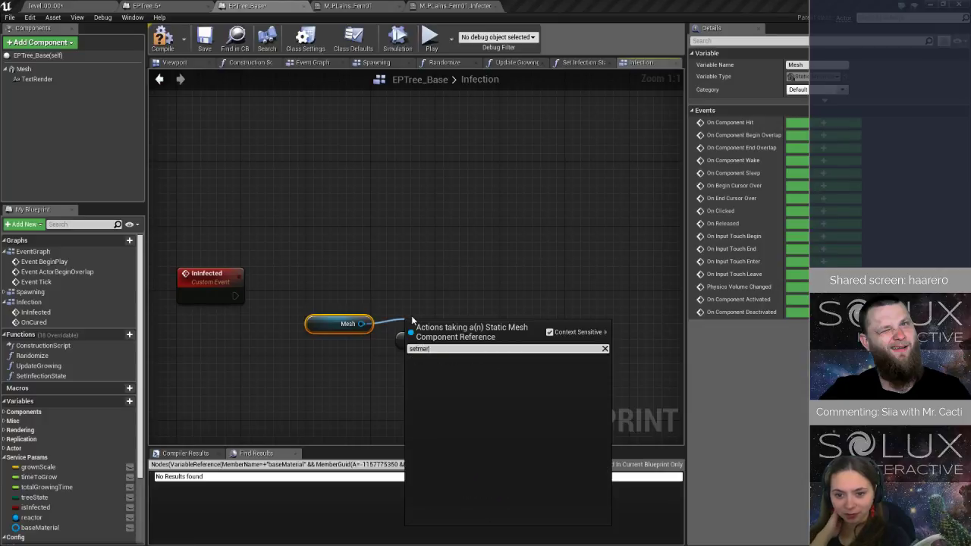
text(e)
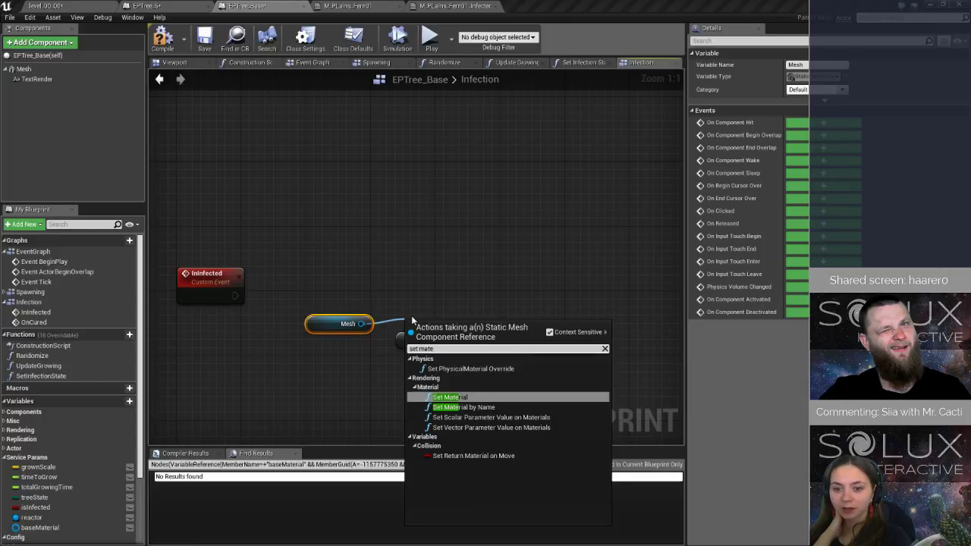
click(493, 398)
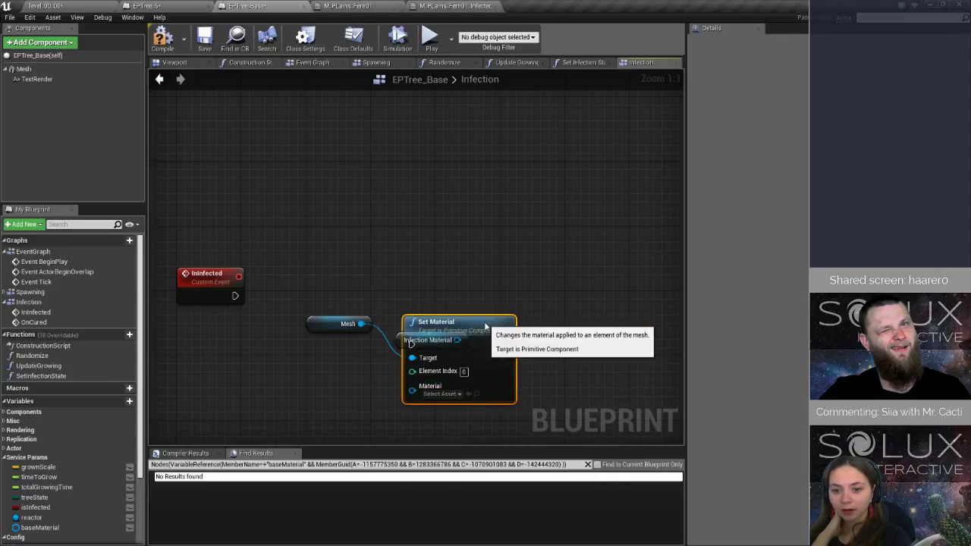
drag(492, 324, 600, 269)
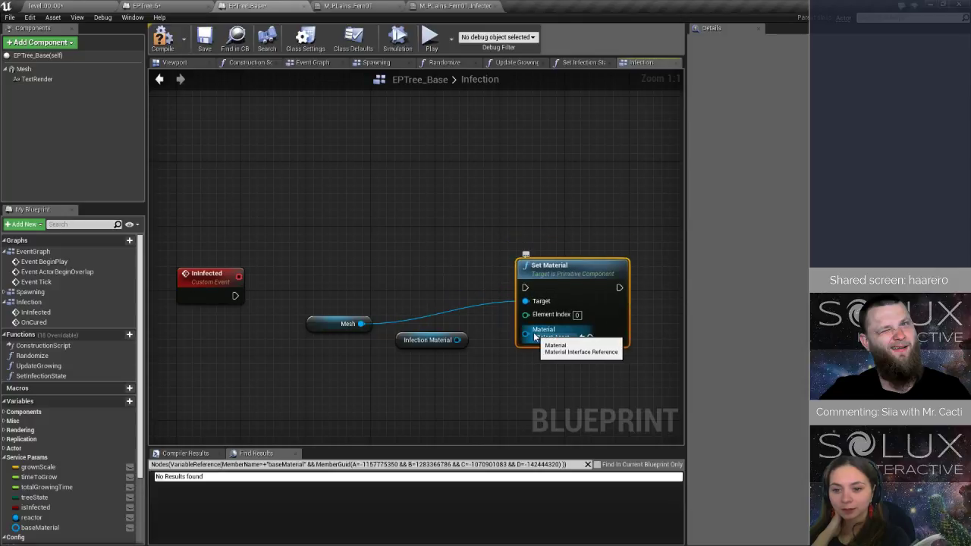
Change the infectionMaterial variable's type to a Material Interface reference.
click(425, 340)
scroll(59, 523, down, 3)
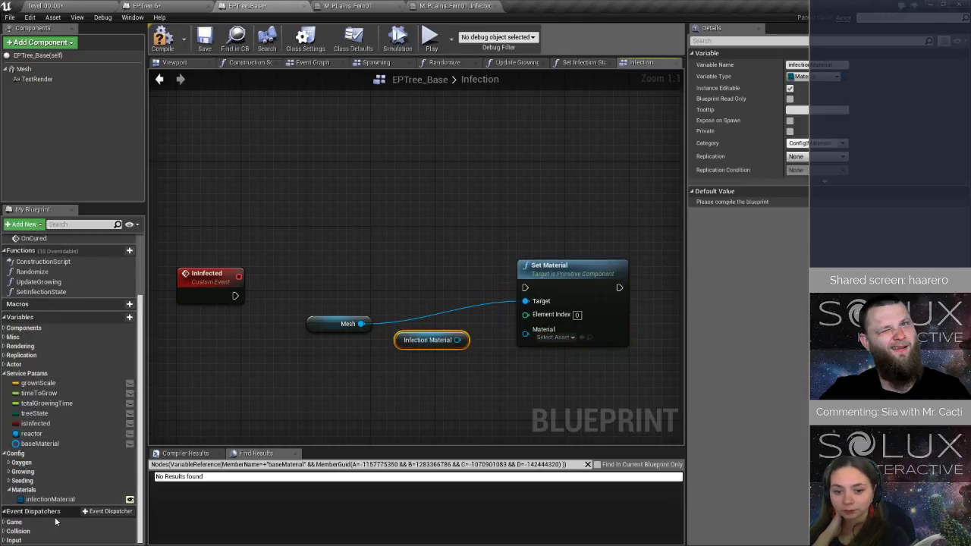
click(60, 501)
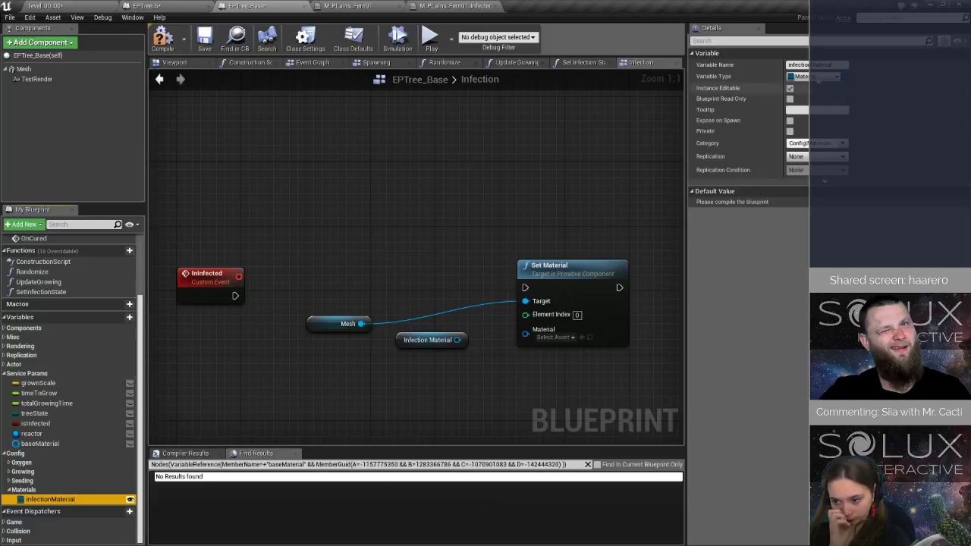
click(811, 77)
text(interface)
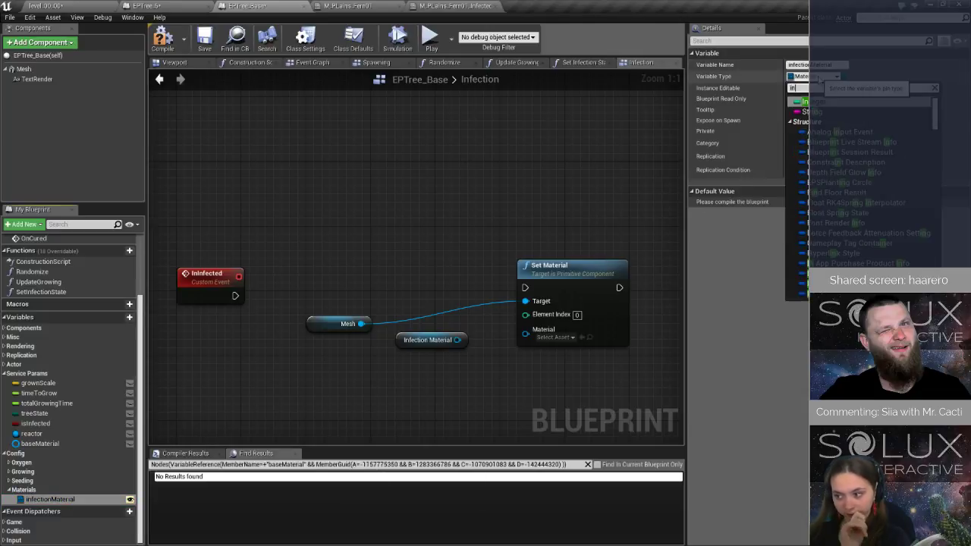
mouse_move(856, 163)
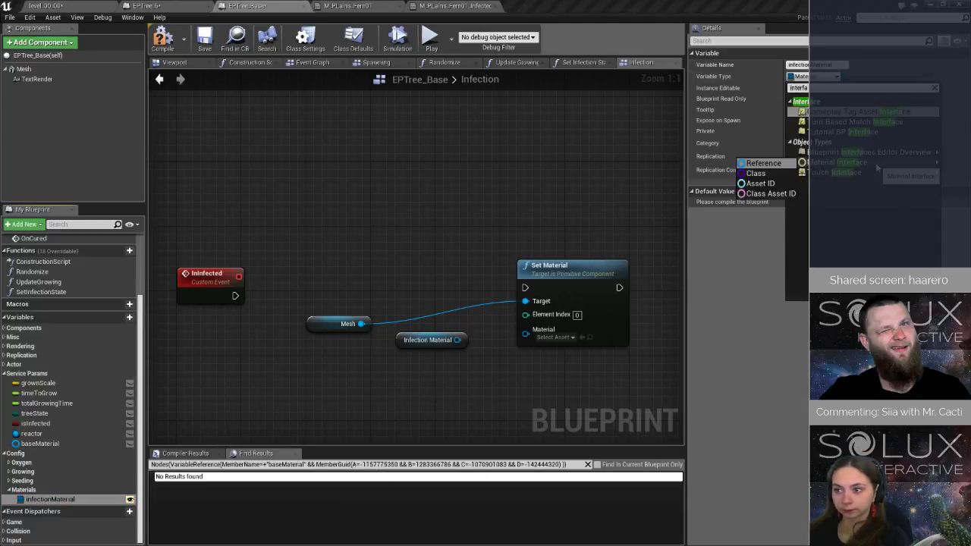
click(788, 164)
click(492, 300)
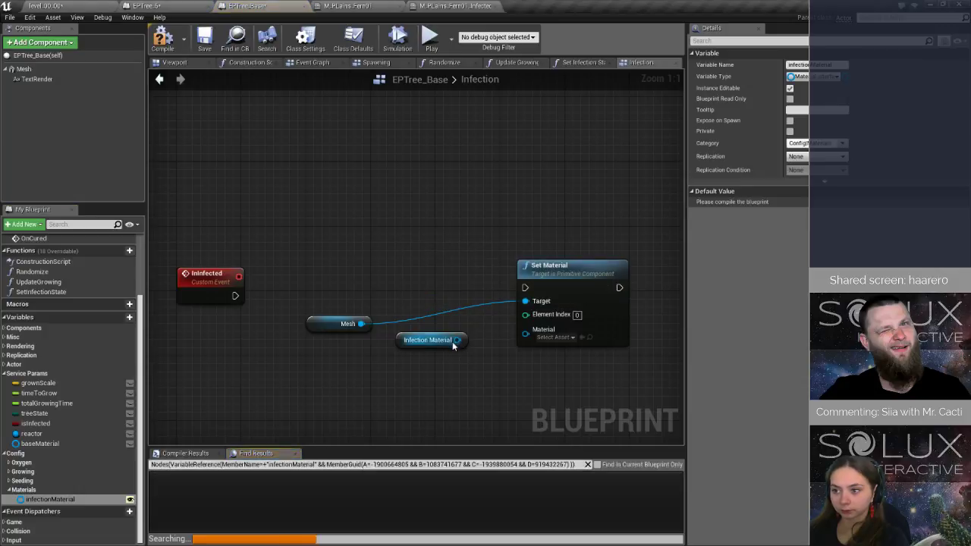
Connect Infection Material and the InInfected event to the Set Material node, and tidy the Mesh reference beside it.
drag(457, 340, 526, 330)
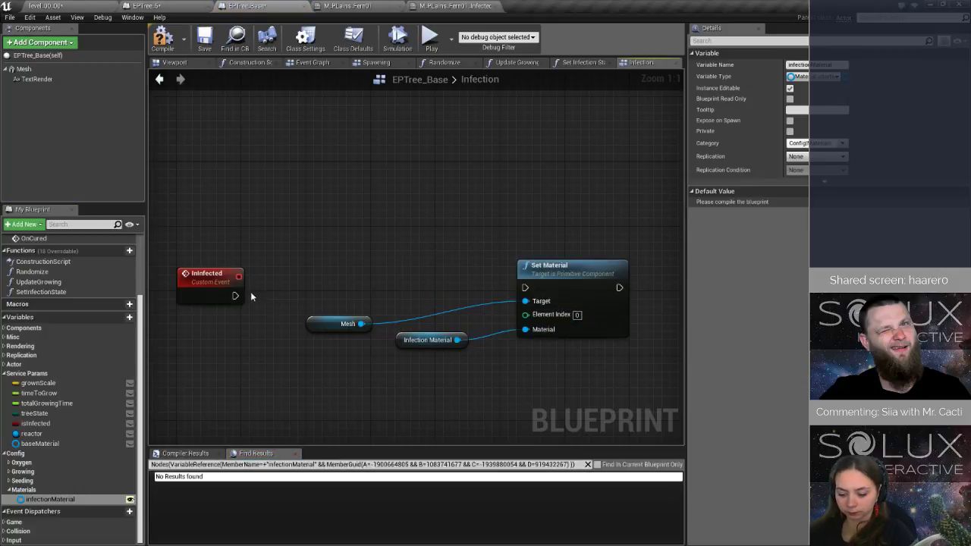
drag(235, 296, 534, 308)
drag(348, 318, 440, 307)
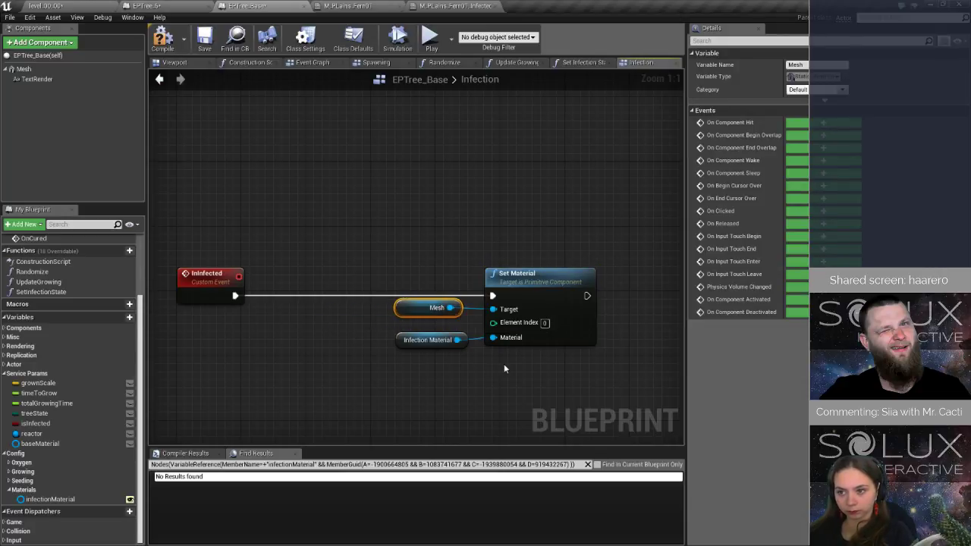
Duplicate the Mesh, Infection Material and Set Material nodes beside OnCured and connect the event to the copied Set Material.
scroll(372, 368, down, 4)
right_drag(370, 368, 347, 255)
scroll(346, 254, up, 4)
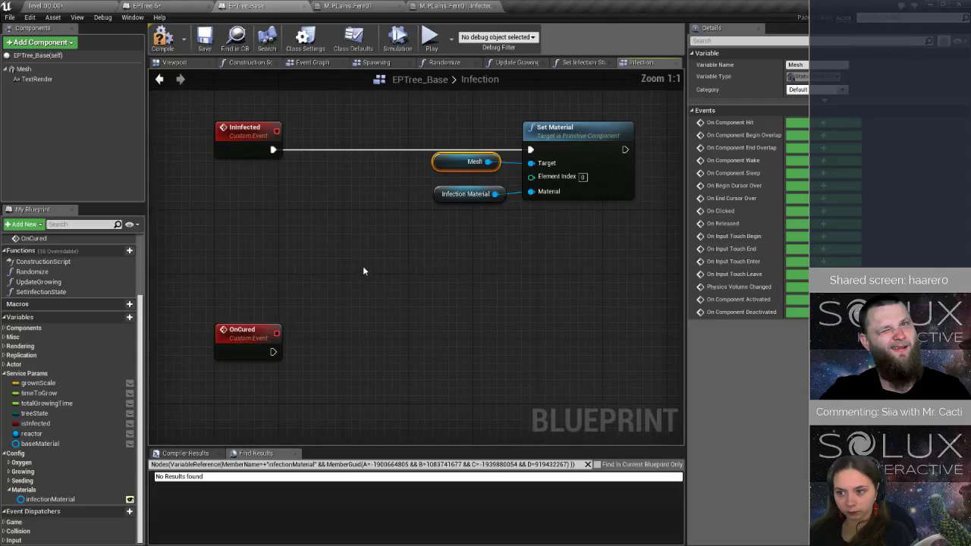
drag(556, 214, 557, 215)
key(ctrl+c)
key(ctrl+v)
drag(274, 352, 458, 377)
drag(499, 360, 571, 336)
click(496, 317)
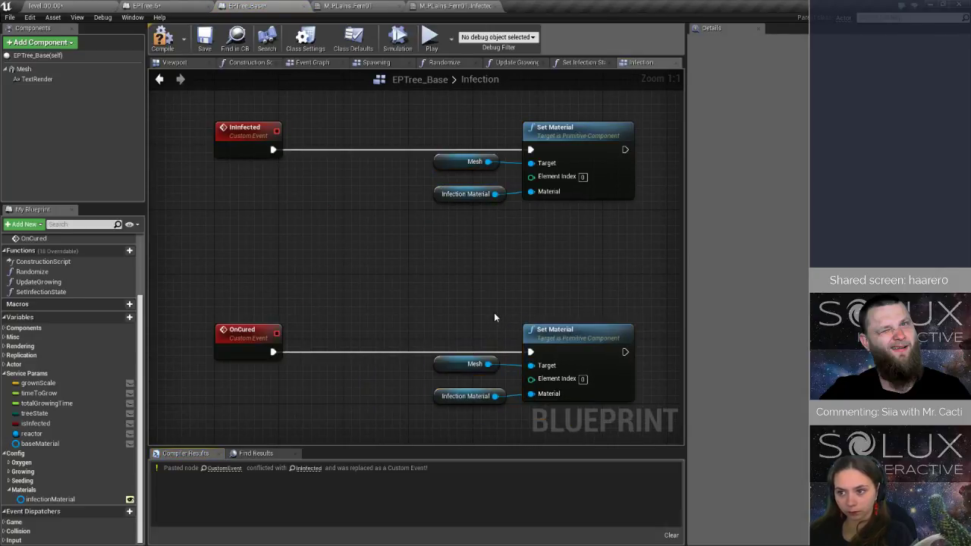
Replace the Infection Material getter in the OnCured branch with a Base Material getter, and compile and save the blueprint.
click(450, 373)
click(465, 395)
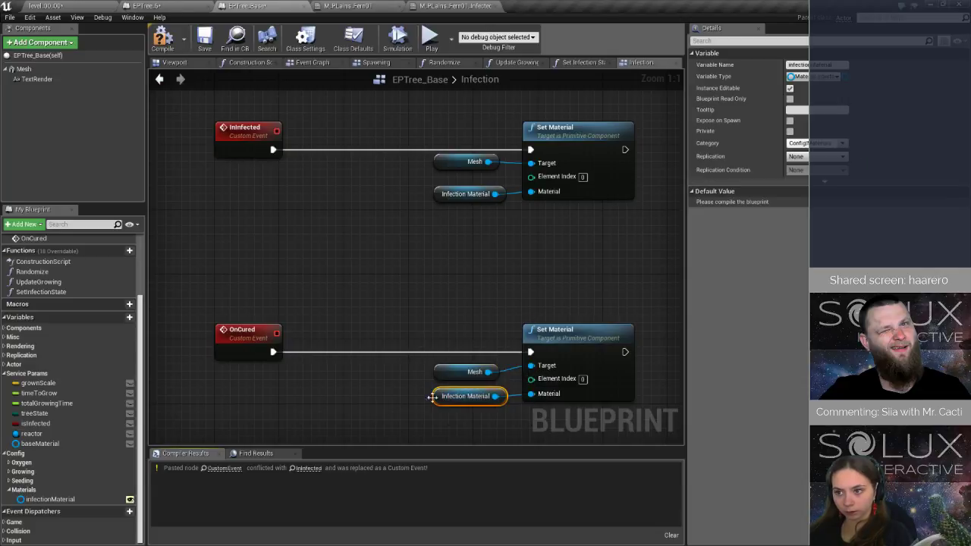
key(Delete)
drag(61, 450, 531, 394)
drag(432, 398, 442, 397)
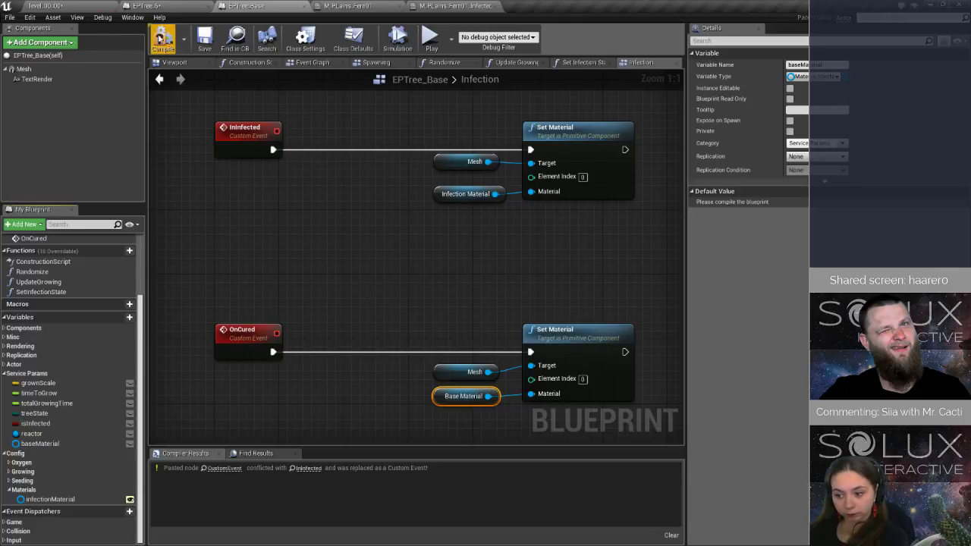
click(203, 45)
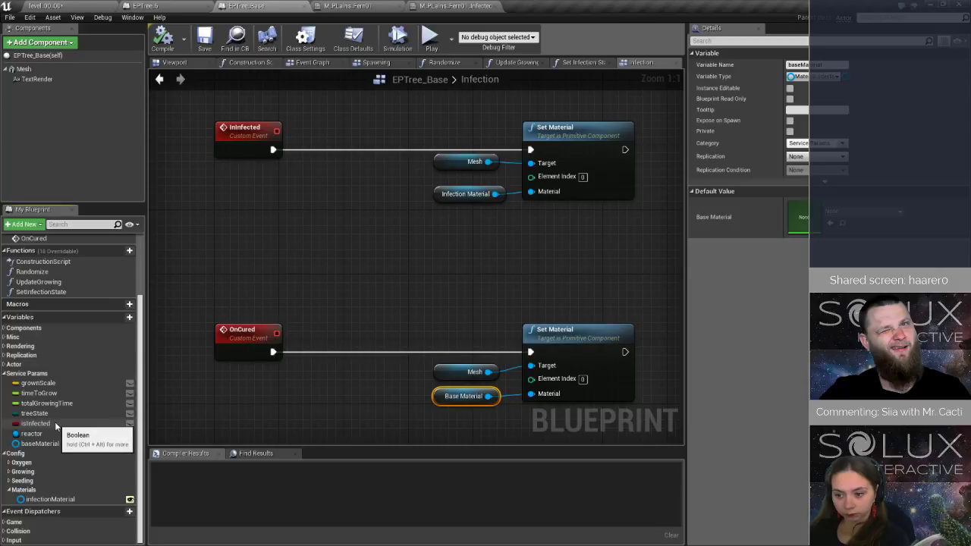
Add an Is Infected setter set to true after the InInfected branch's Set Material node and connect it.
drag(58, 423, 505, 241)
drag(640, 132, 641, 130)
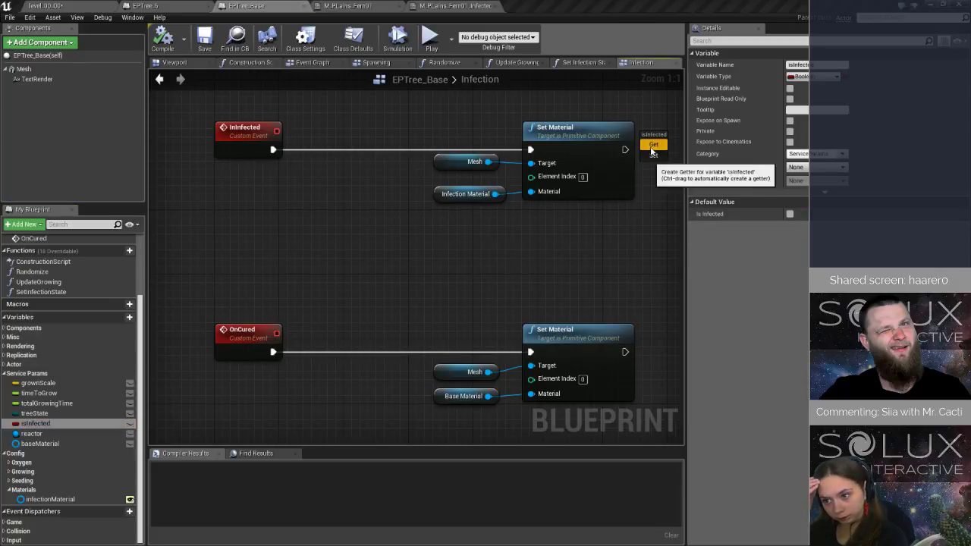
click(655, 156)
right_drag(608, 244, 402, 263)
drag(418, 167, 482, 155)
drag(482, 154, 491, 164)
Copy the Is Infected setter to the end of the OnCured branch with the value false, connect it, and compile and save the blueprint.
key(ctrl+c)
click(481, 382)
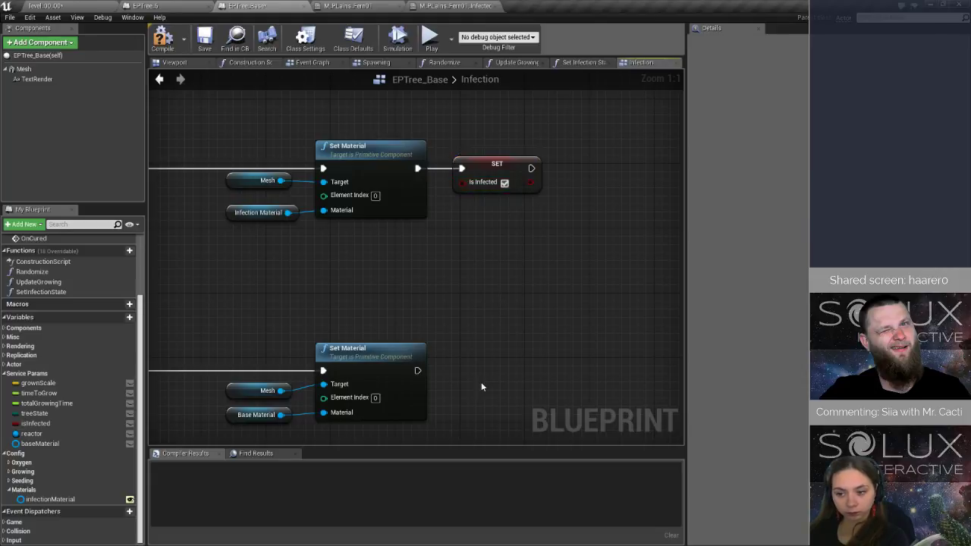
key(ctrl+v)
mouse_move(417, 370)
mouse_down()
mouse_move(513, 388)
mouse_move(418, 370)
mouse_up()
drag(510, 388, 479, 372)
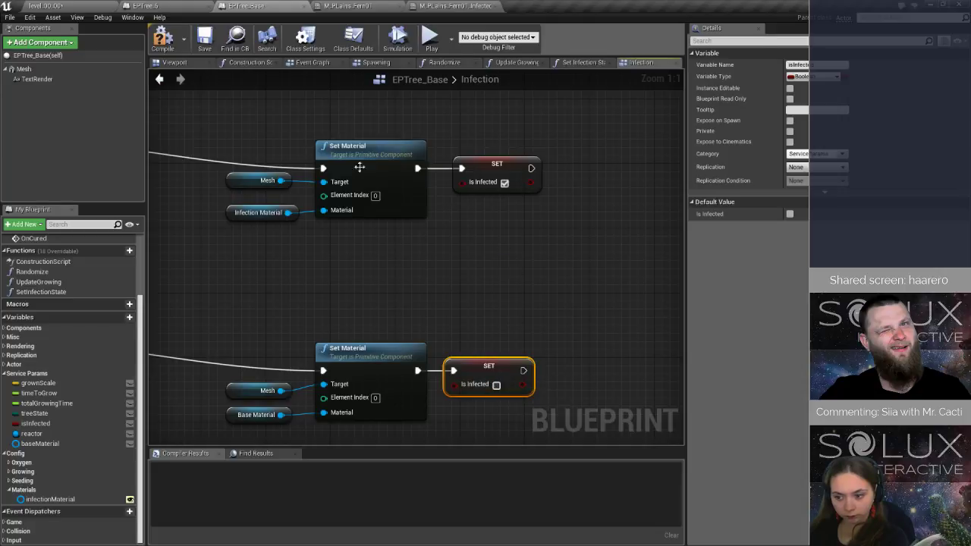
click(202, 42)
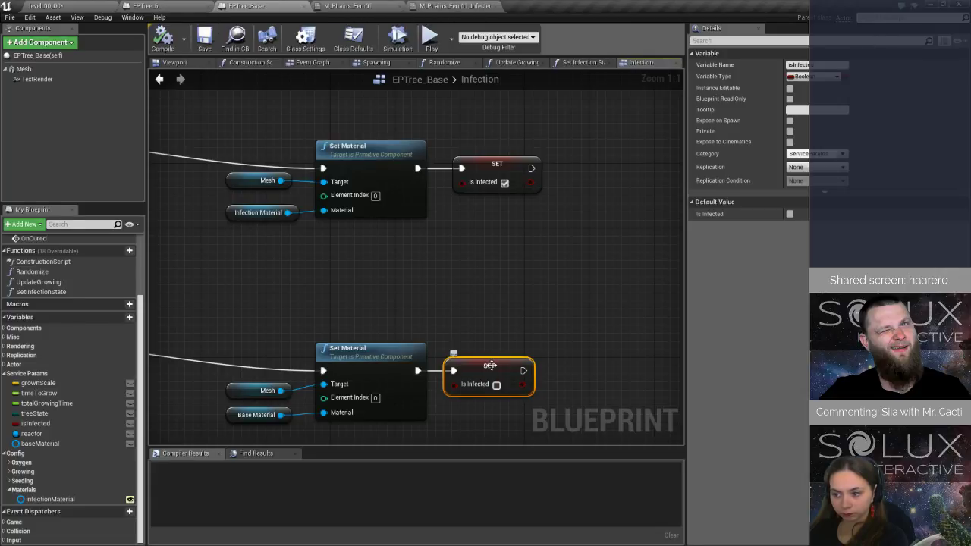
Close the EPTree_6 blueprint and place a duplicate of the level's test tree beside it, using the base material on the copy.
middle_click(150, 9)
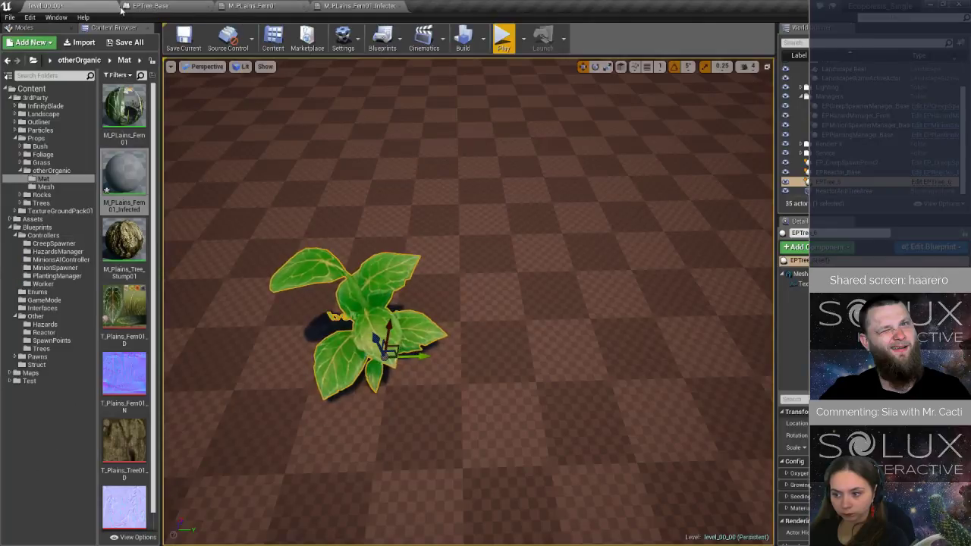
right_drag(385, 276, 391, 251)
key(s)
mouse_move(459, 270)
right_down()
mouse_move(455, 254)
mouse_move(459, 271)
right_up()
key(w)
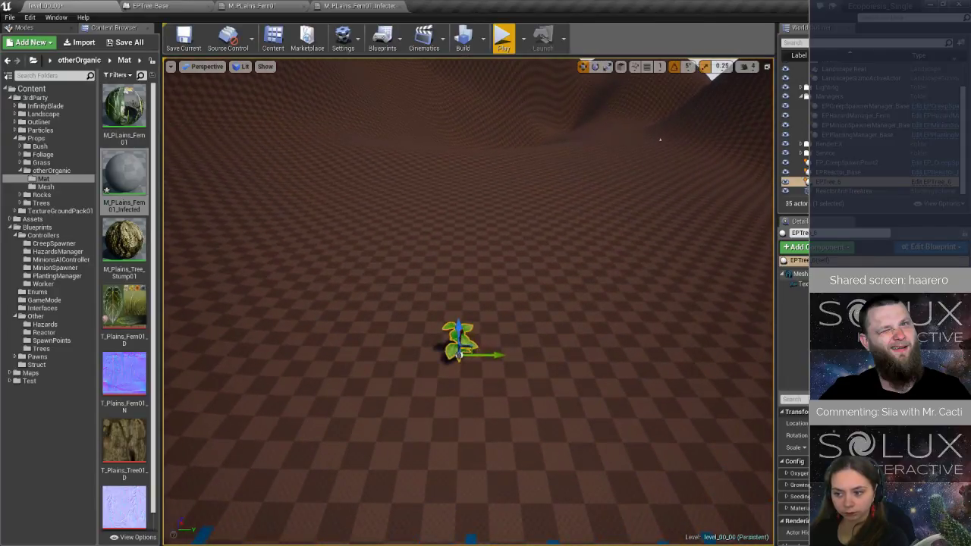
click(821, 274)
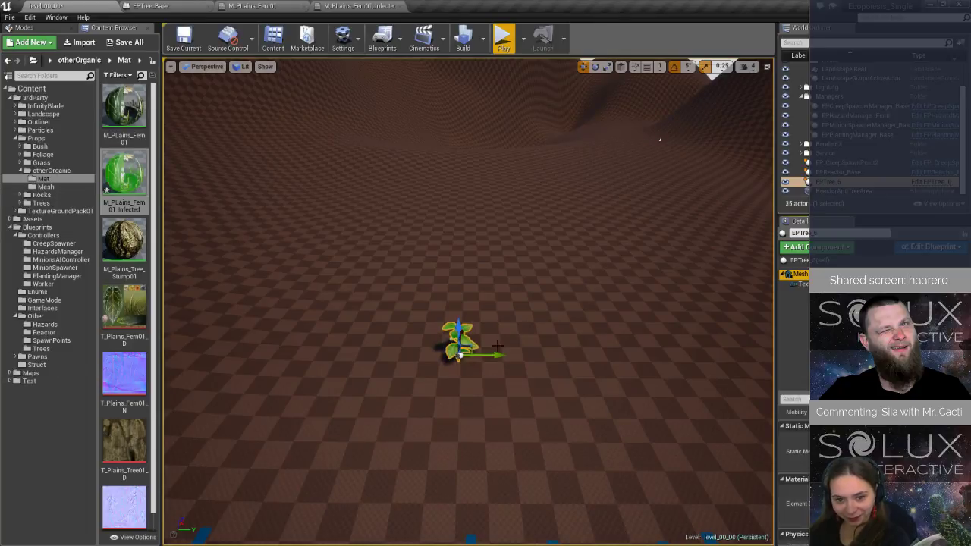
mouse_move(489, 354)
mouse_down()
mouse_move(446, 355)
mouse_move(514, 355)
mouse_move(448, 355)
mouse_move(484, 361)
mouse_up()
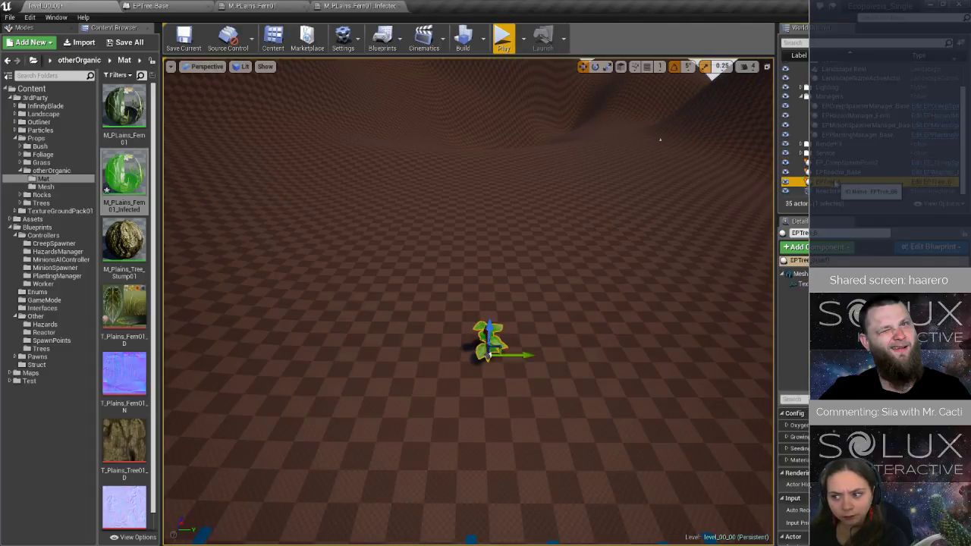
alt+drag(525, 355, 467, 356)
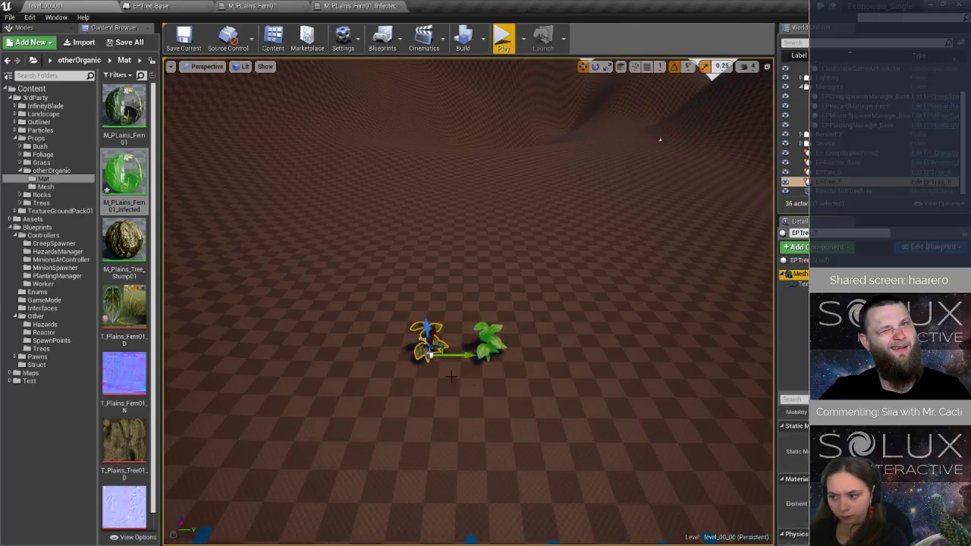
key(f)
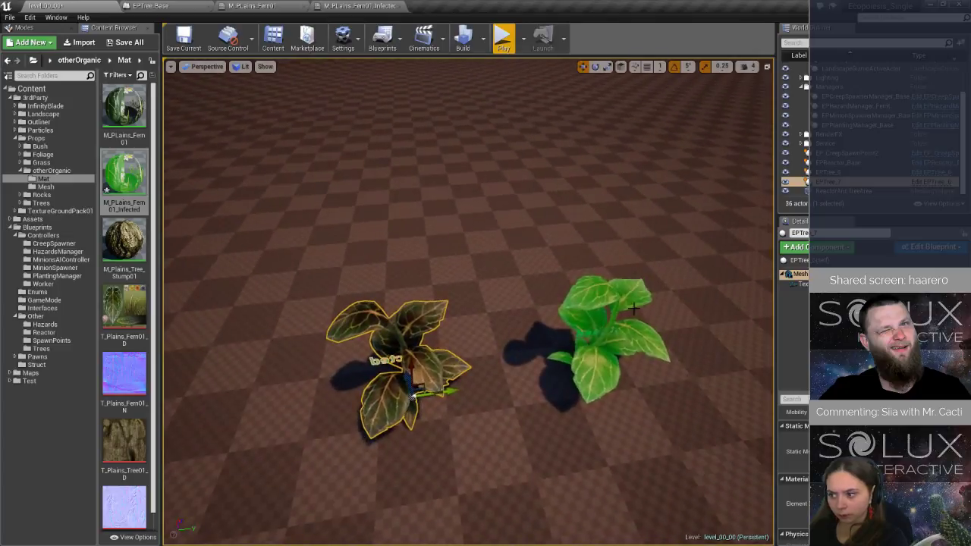
click(633, 308)
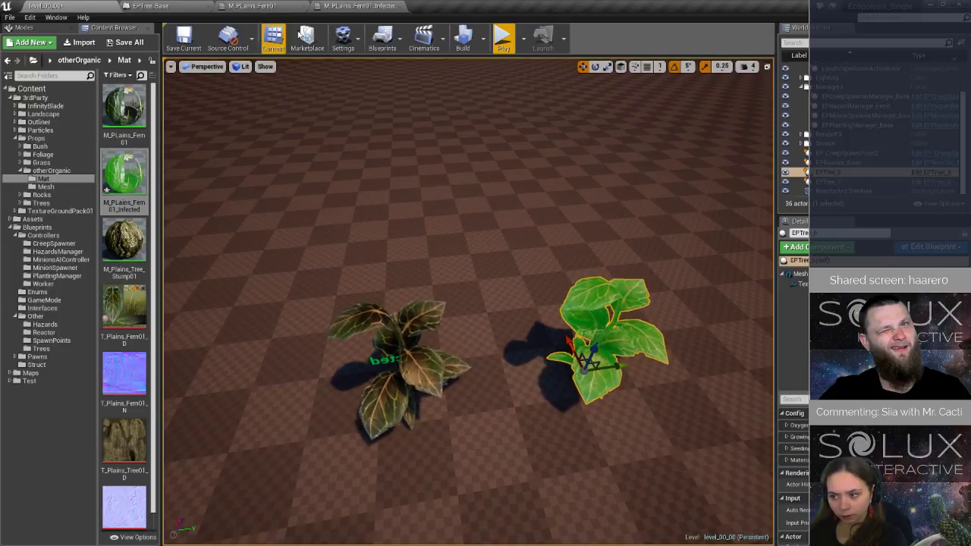
In the M_PLains_Fern01_Infected material, move the green colour and Multiply nodes above the Texture Sample to make room.
click(358, 6)
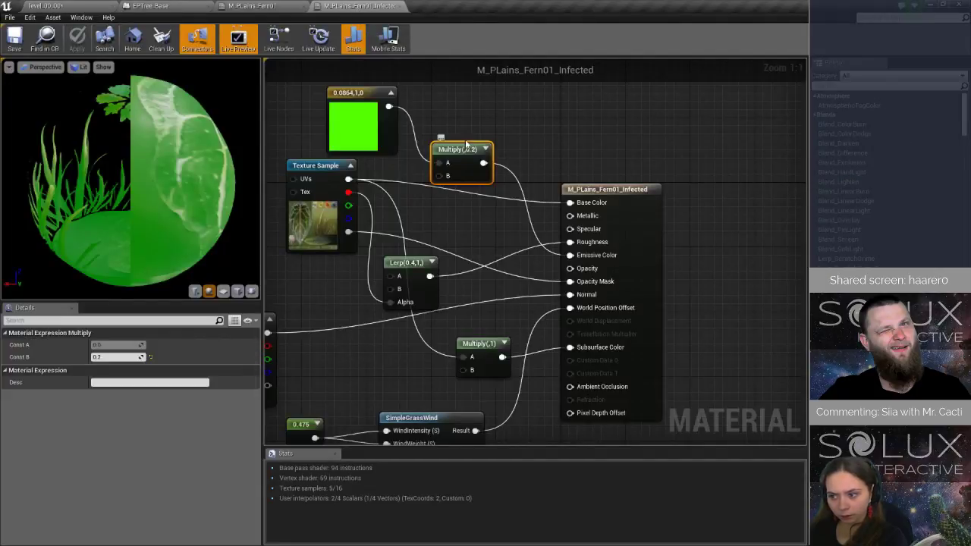
right_drag(469, 125, 504, 211)
drag(496, 238, 503, 180)
drag(352, 151, 510, 148)
right_drag(510, 148, 537, 149)
Add a Sine node below the green colour node and feed it from a new Time node.
right_click(356, 213)
text(si)
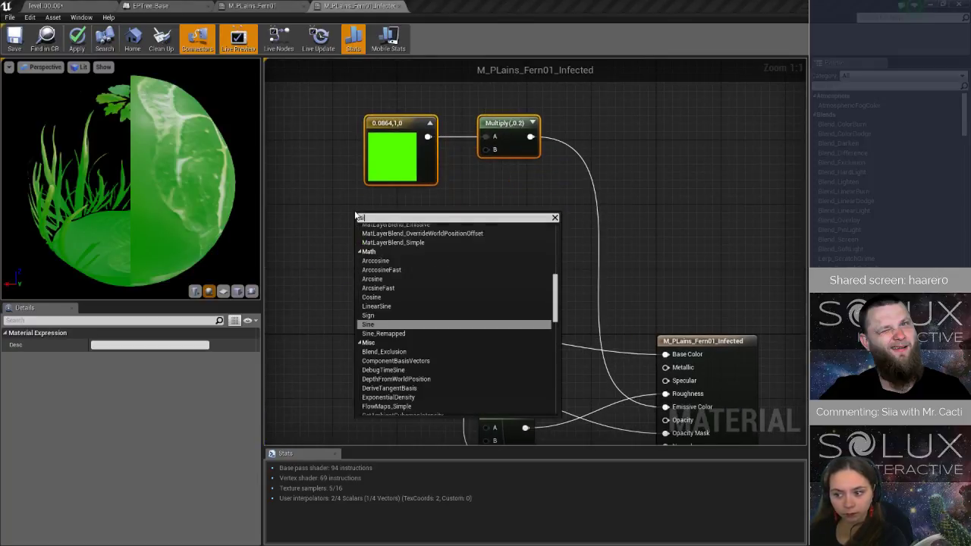
text(ne)
click(378, 311)
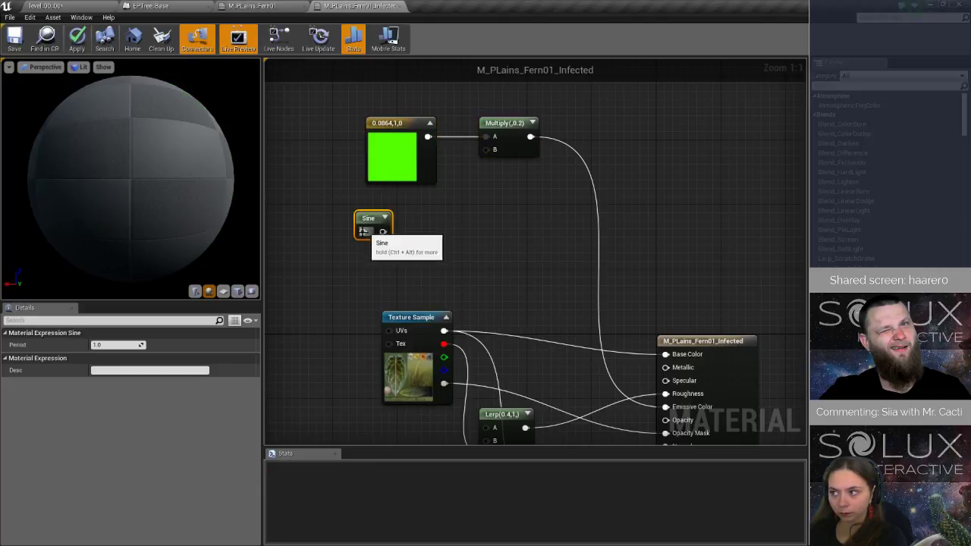
drag(364, 230, 315, 236)
text(time)
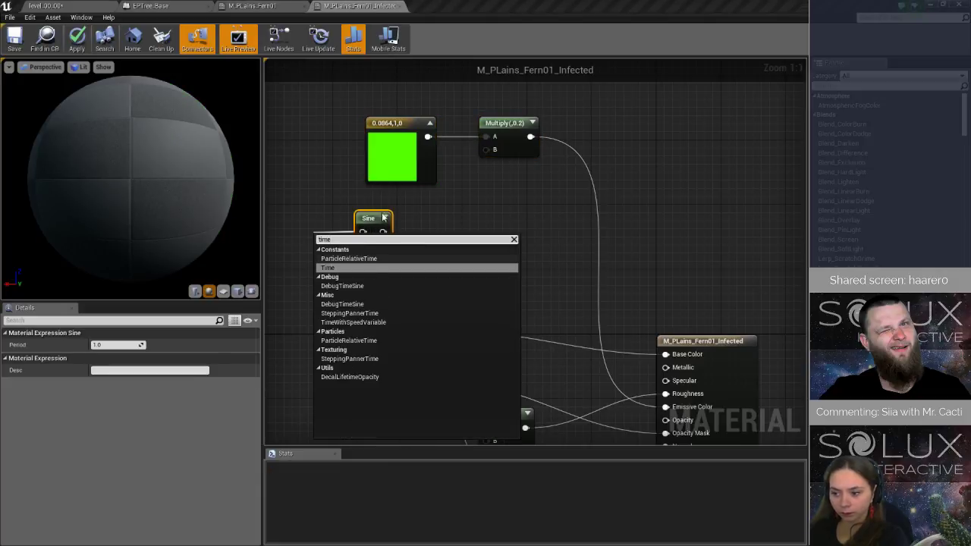
click(373, 269)
drag(330, 235, 291, 212)
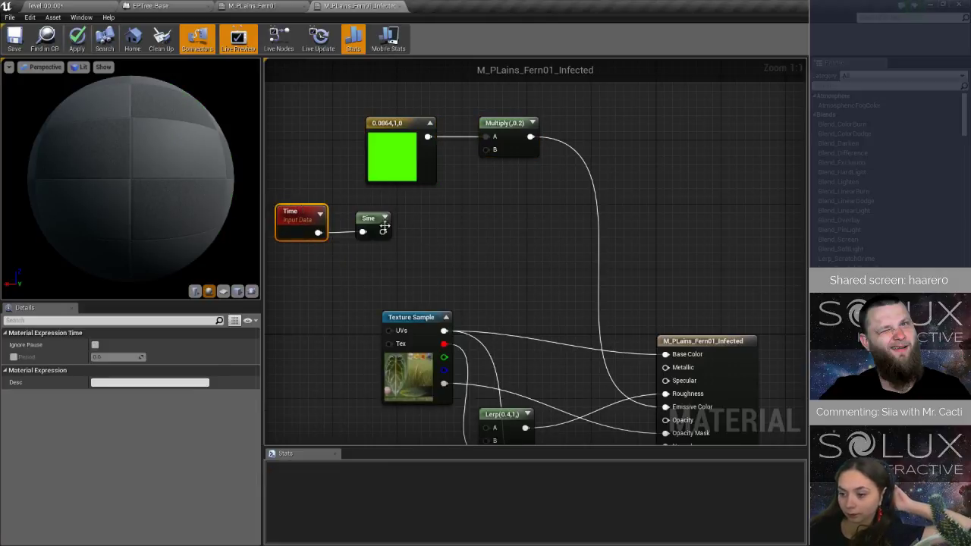
Add a Clamp node after Sine with a maximum of 0.2 and connect its output to the Multiply node's B input.
drag(384, 232, 426, 231)
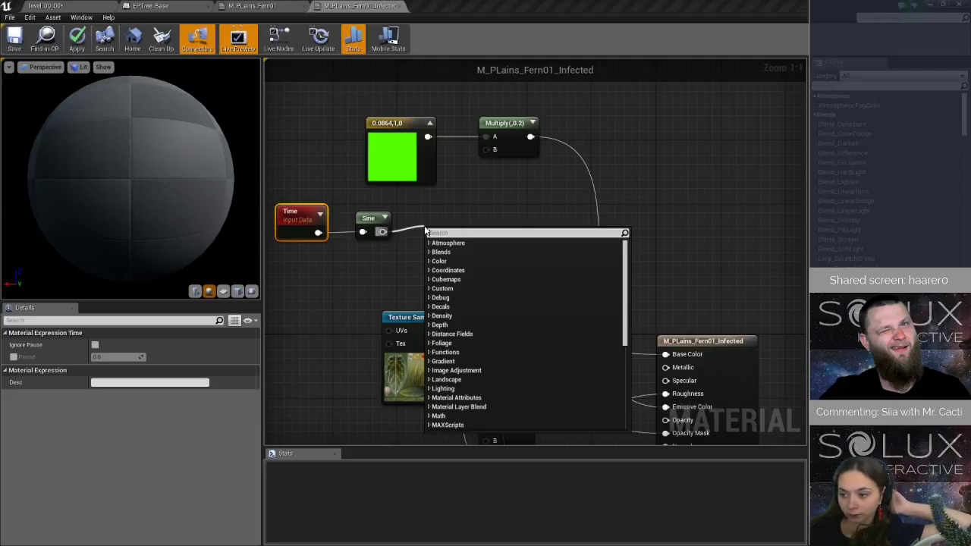
text(clamp)
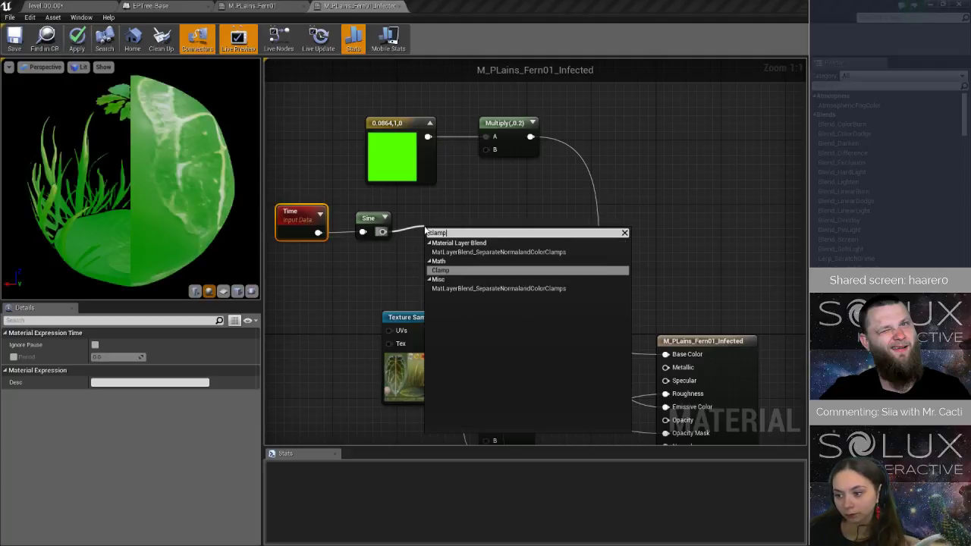
key(Return)
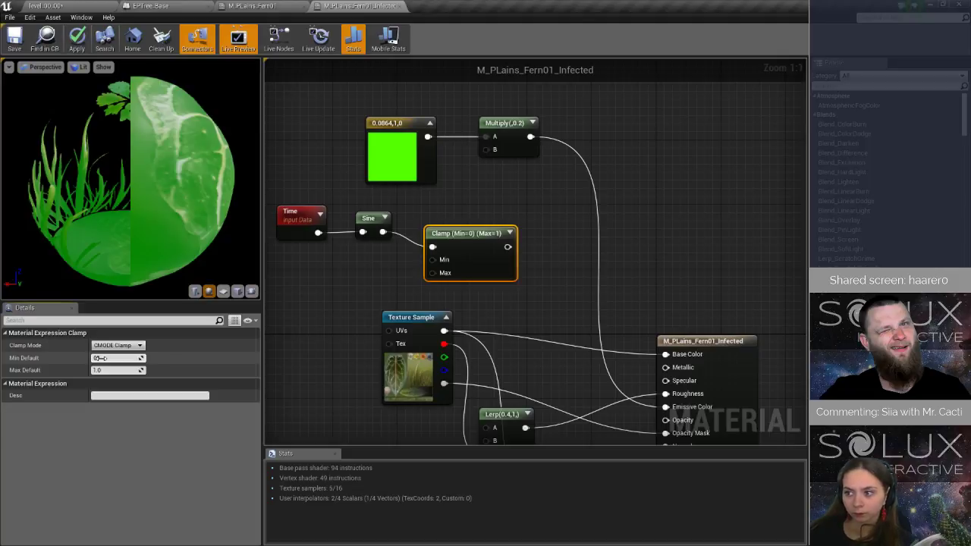
text(2)
key(Return)
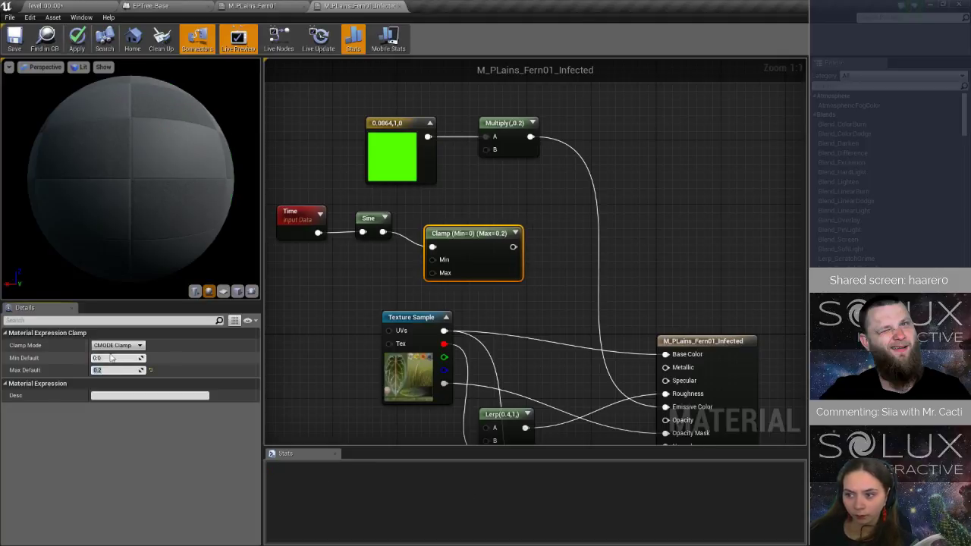
drag(514, 246, 572, 125)
drag(470, 243, 491, 223)
Insert a Divide node with Const B set to 5 between Sine and Clamp, and line the nodes up.
drag(382, 231, 419, 266)
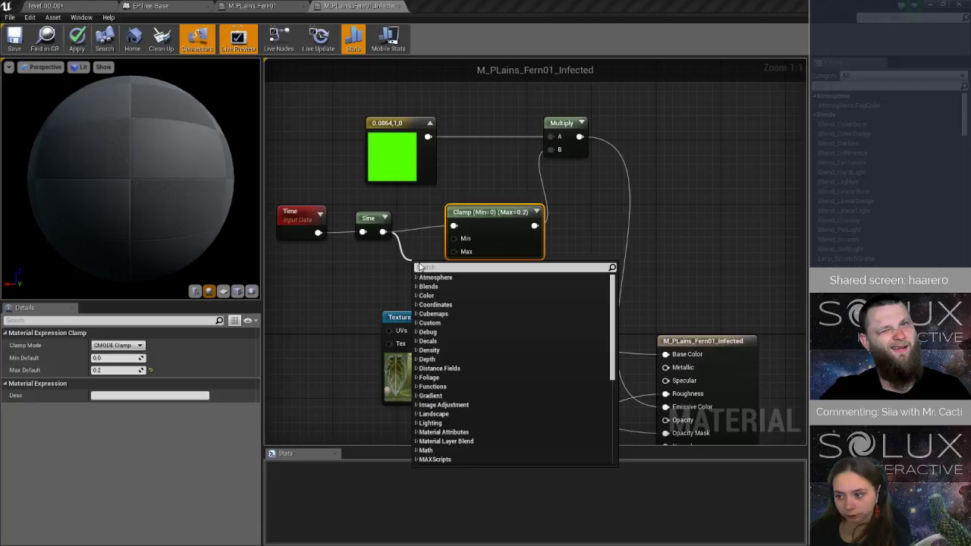
text(divide)
click(451, 287)
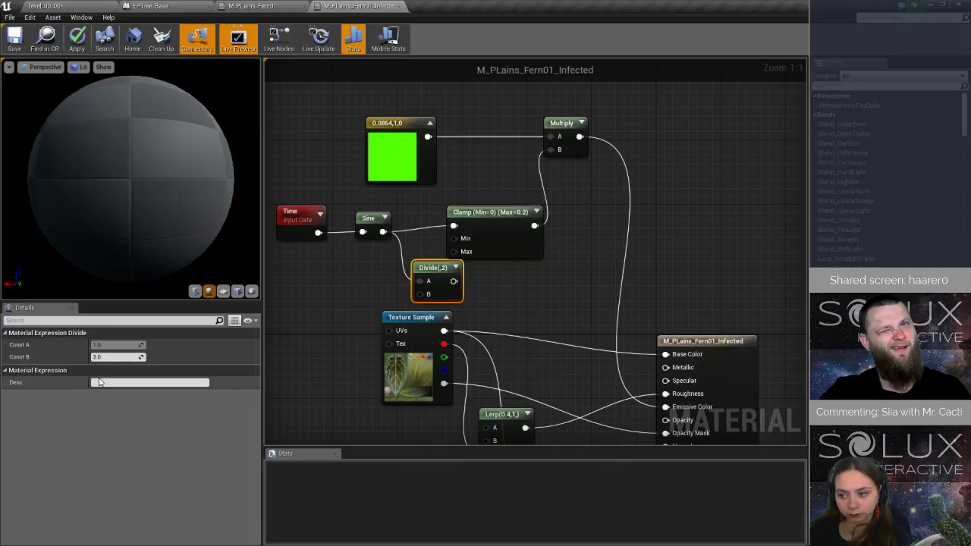
click(118, 357)
text(5)
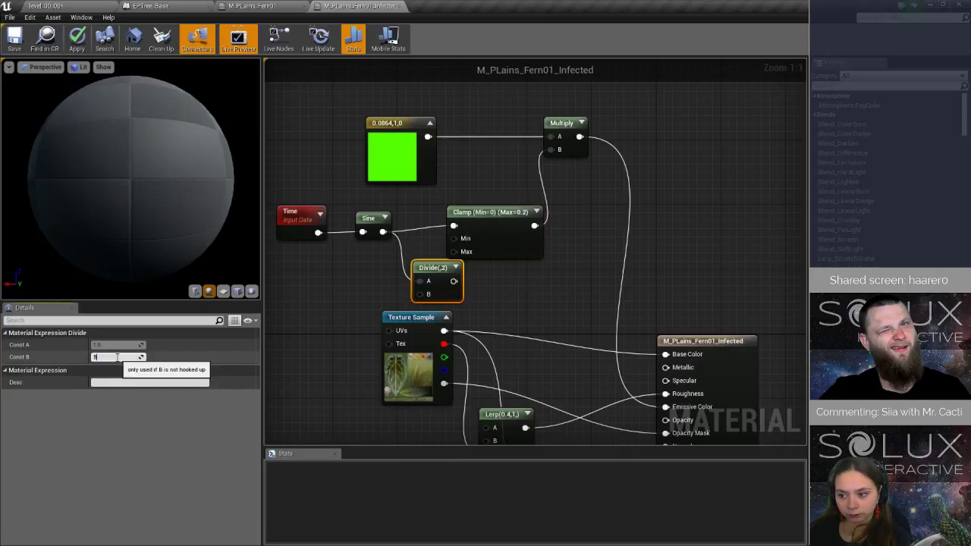
key(Return)
drag(456, 282, 456, 227)
drag(429, 271, 345, 219)
drag(419, 220, 396, 222)
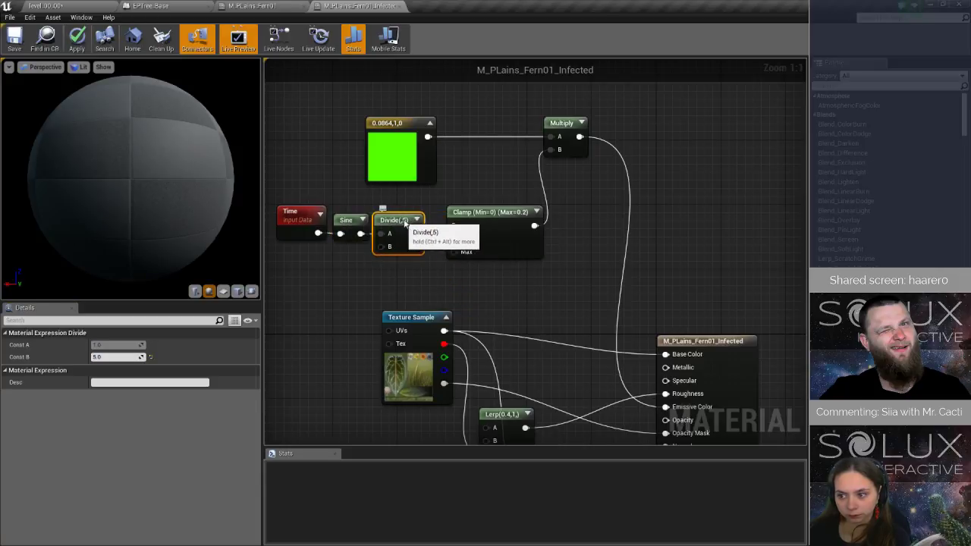
Apply the infected material's changes, check the pulsing tree in the level, and save the level.
right_drag(561, 227, 459, 172)
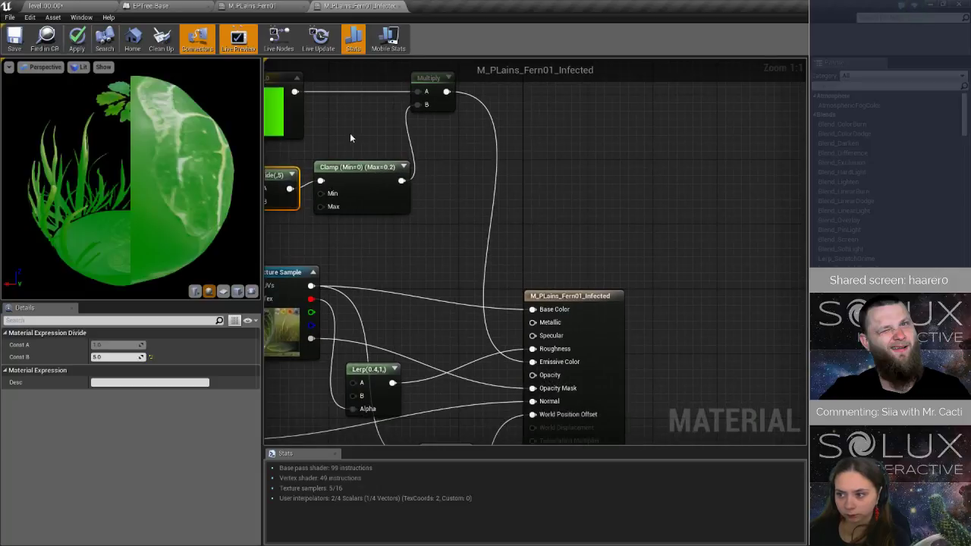
click(76, 38)
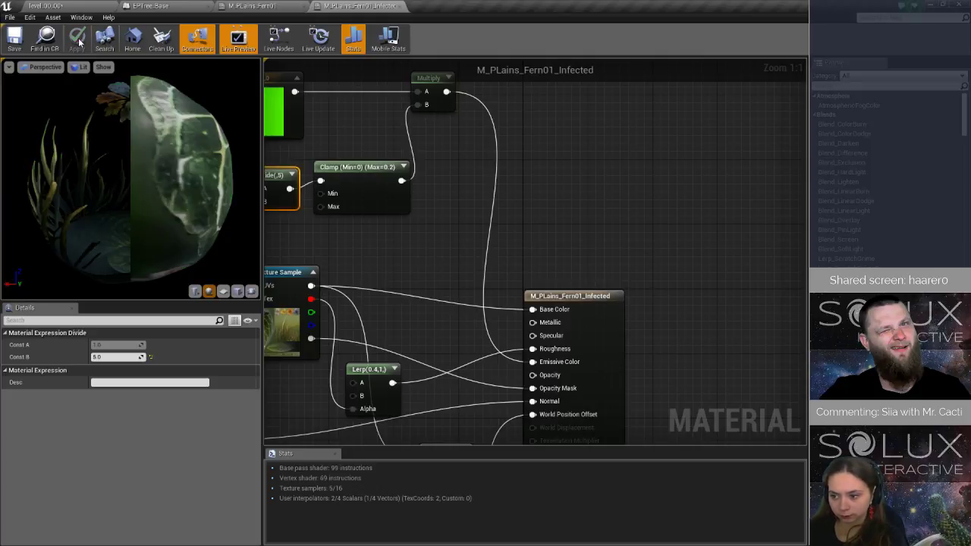
click(76, 10)
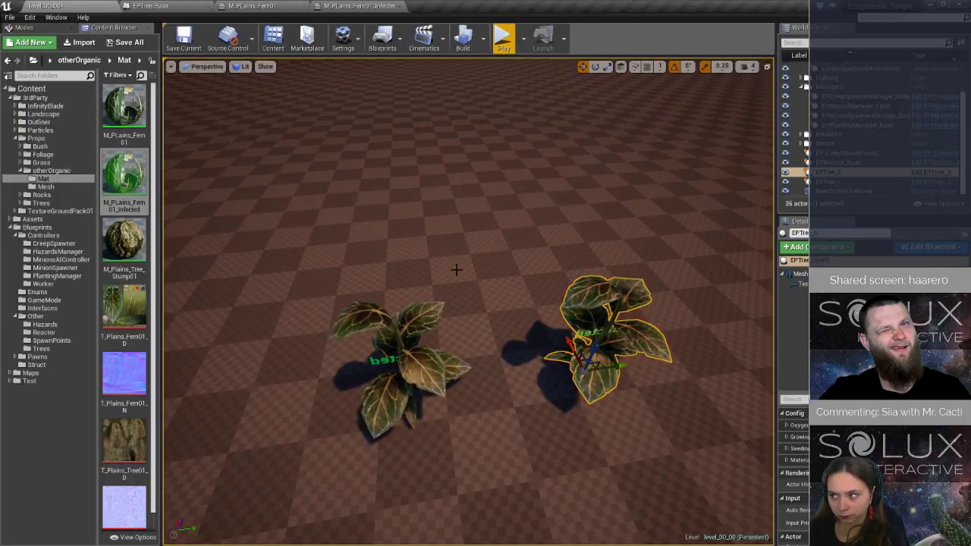
click(189, 42)
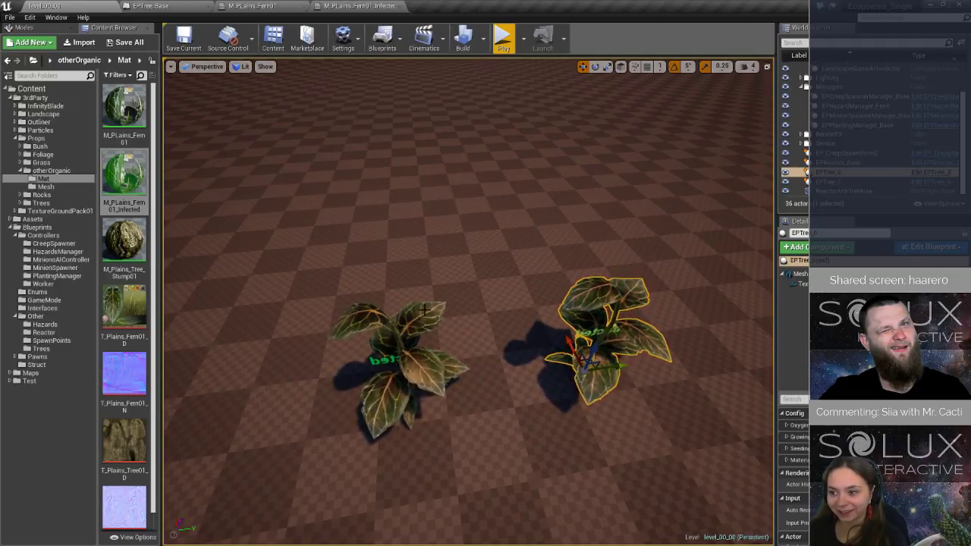
click(156, 6)
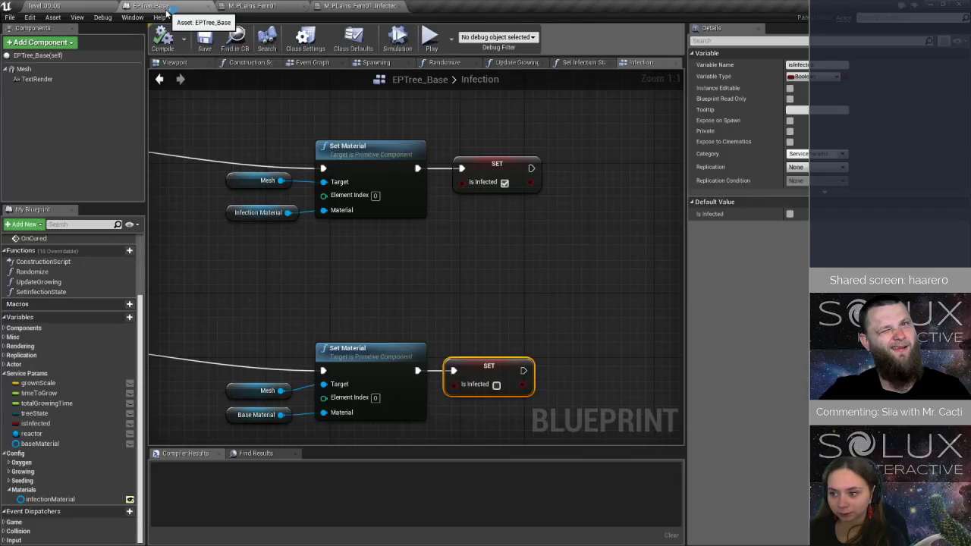
scroll(480, 315, down, 4)
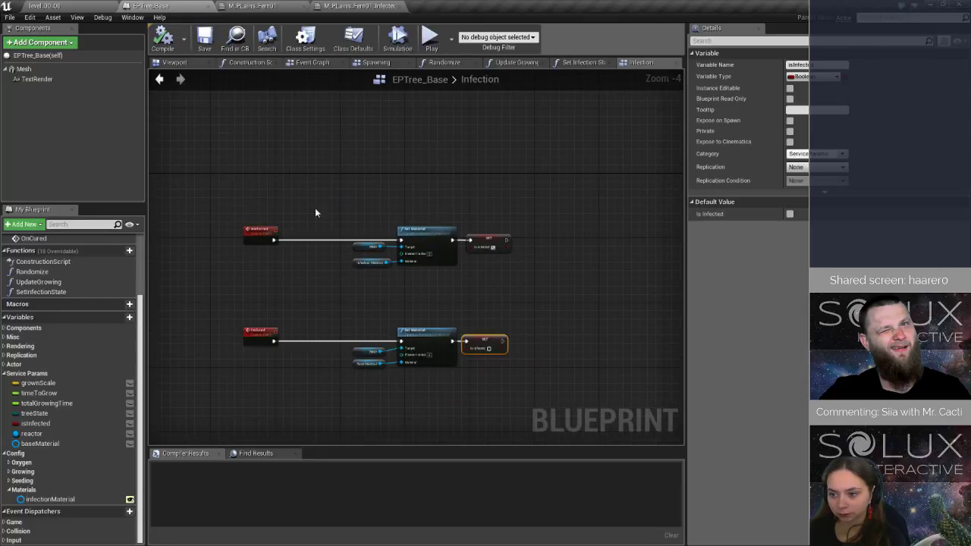
click(44, 6)
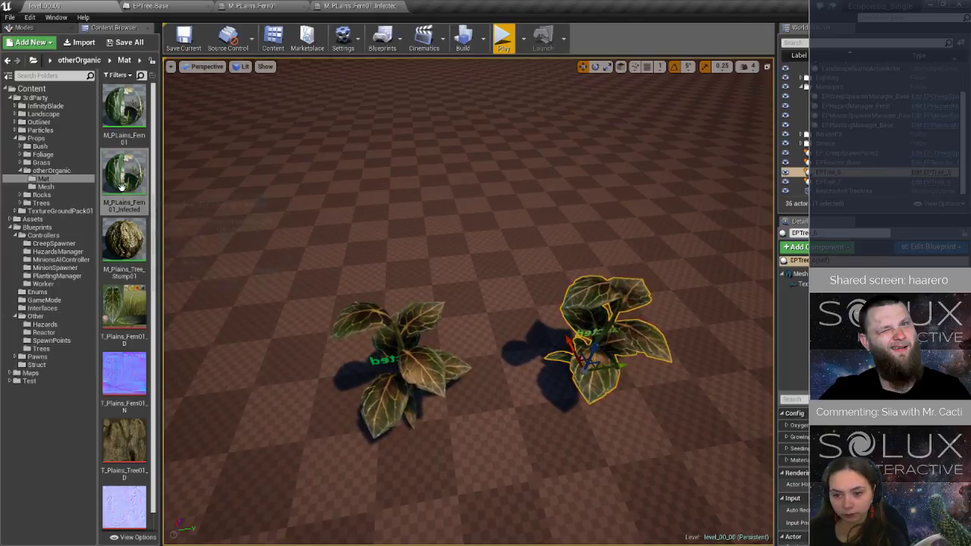
Move the M_PLains_Fern01_Infected material into the Test folder, open that folder, and save the level.
drag(124, 174, 43, 385)
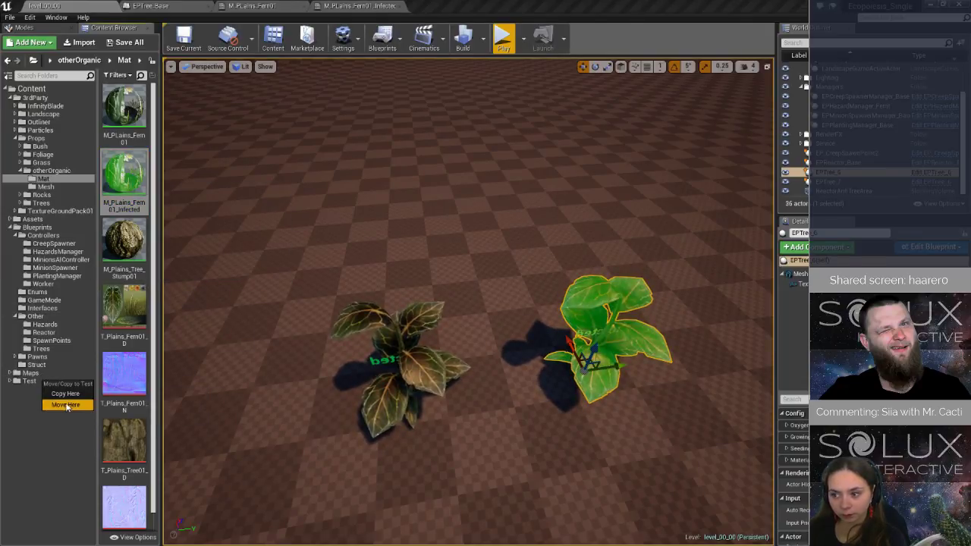
click(66, 405)
click(10, 381)
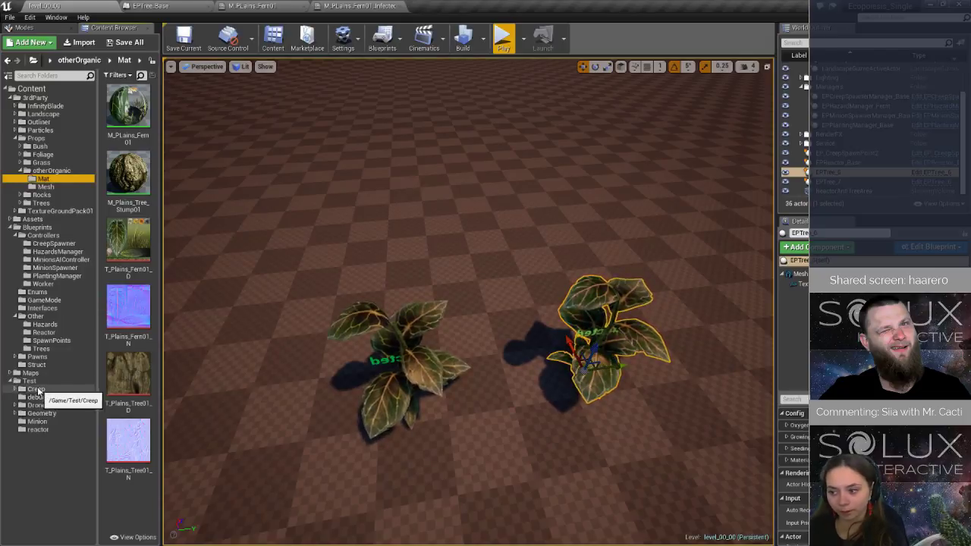
click(47, 382)
scroll(127, 392, down, 5)
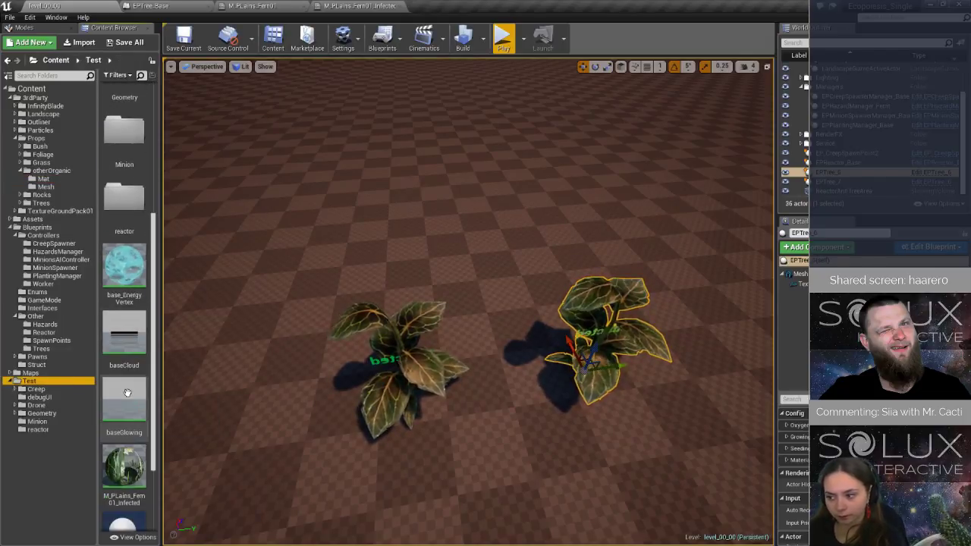
click(182, 40)
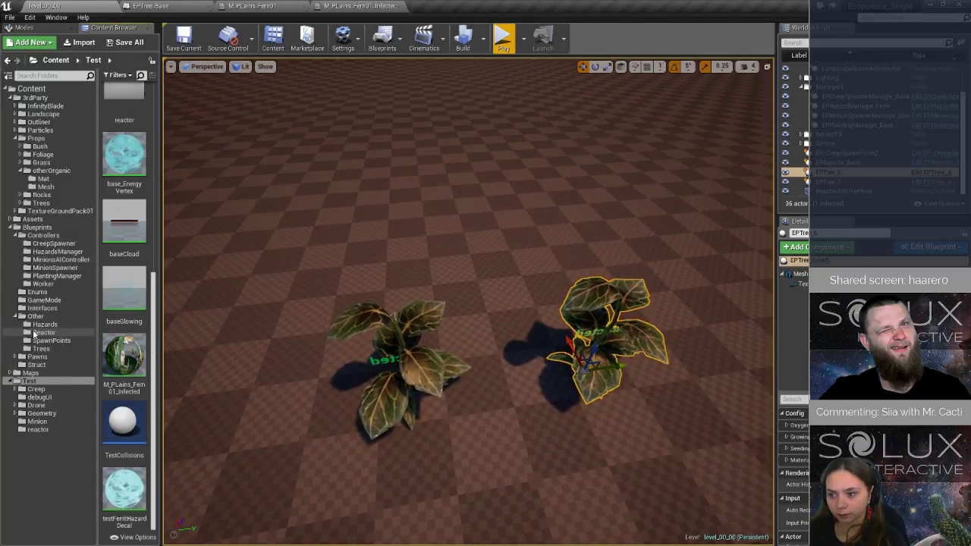
Open the EPCreep_Base blueprint from the Blueprints/Pawns/Creep folder at its Infect Nearby Trees graph.
click(15, 358)
click(38, 365)
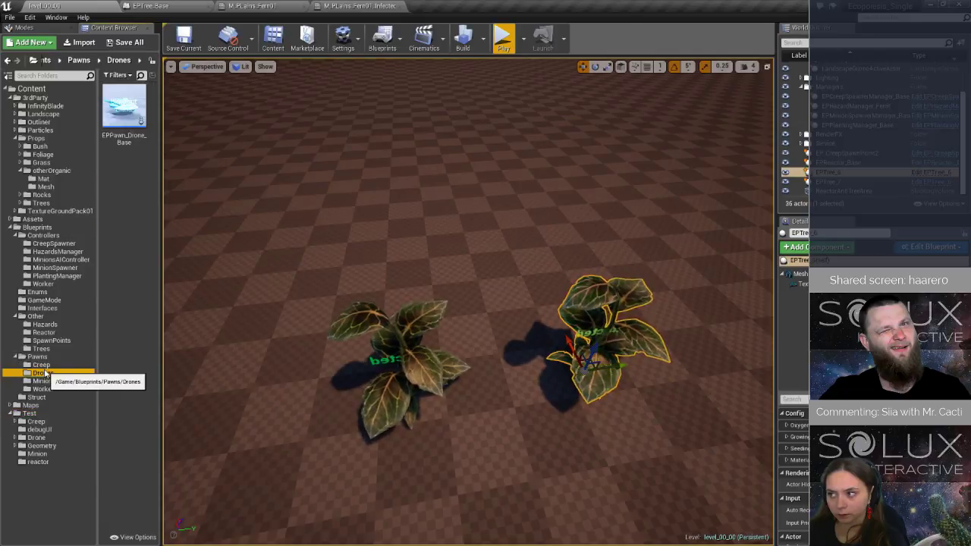
double_click(125, 155)
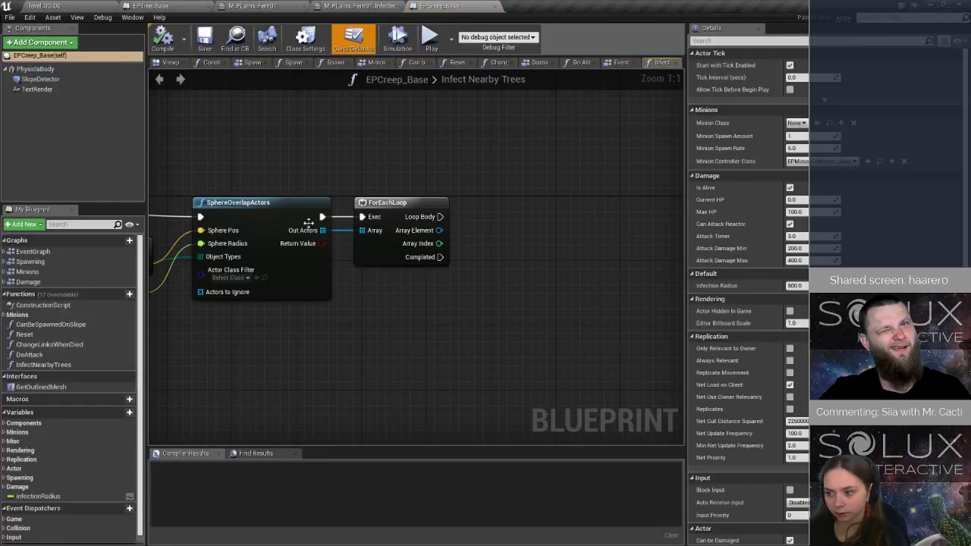
right_drag(447, 315, 237, 331)
right_drag(419, 325, 311, 307)
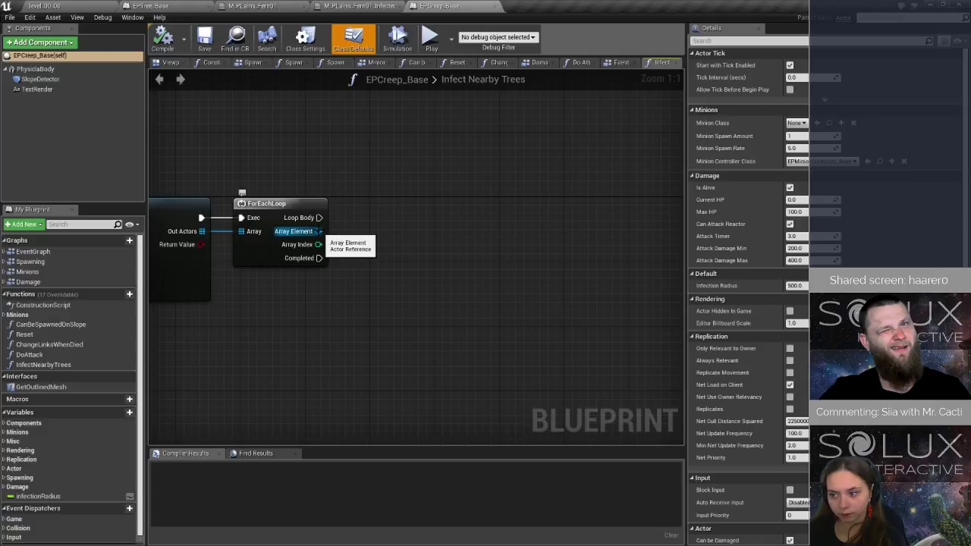
drag(317, 231, 366, 240)
text(infe)
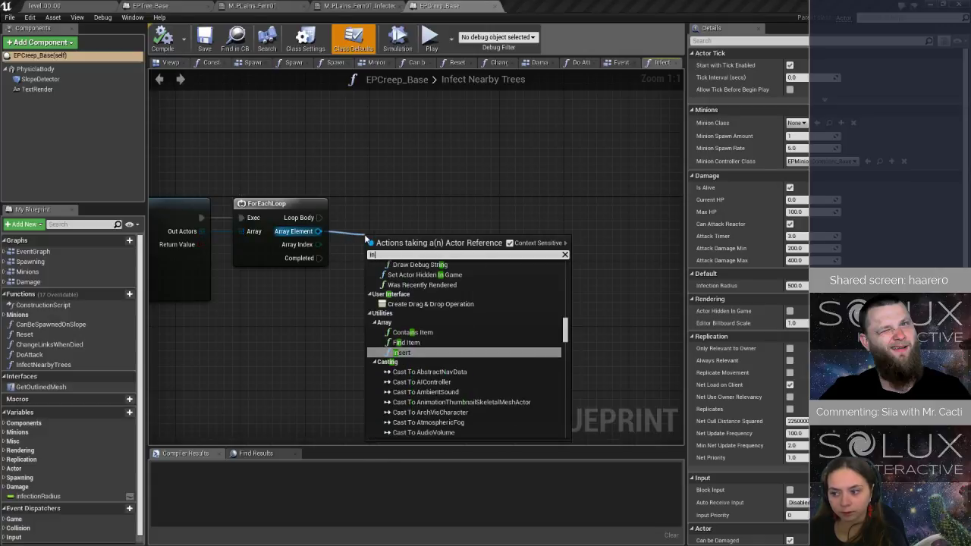
key(BackSpace)
key(BackSpace)
key(BackSpace)
key(BackSpace)
text(set)
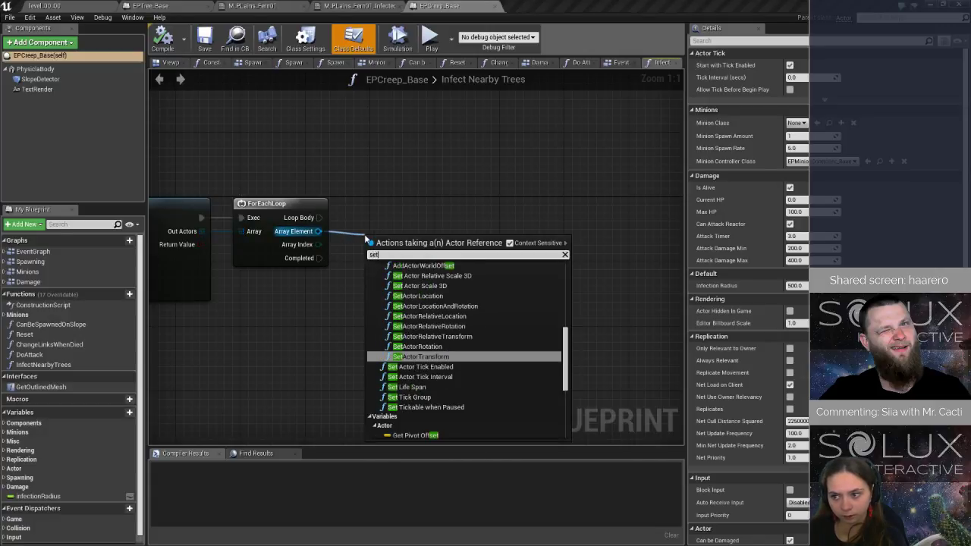
text( in)
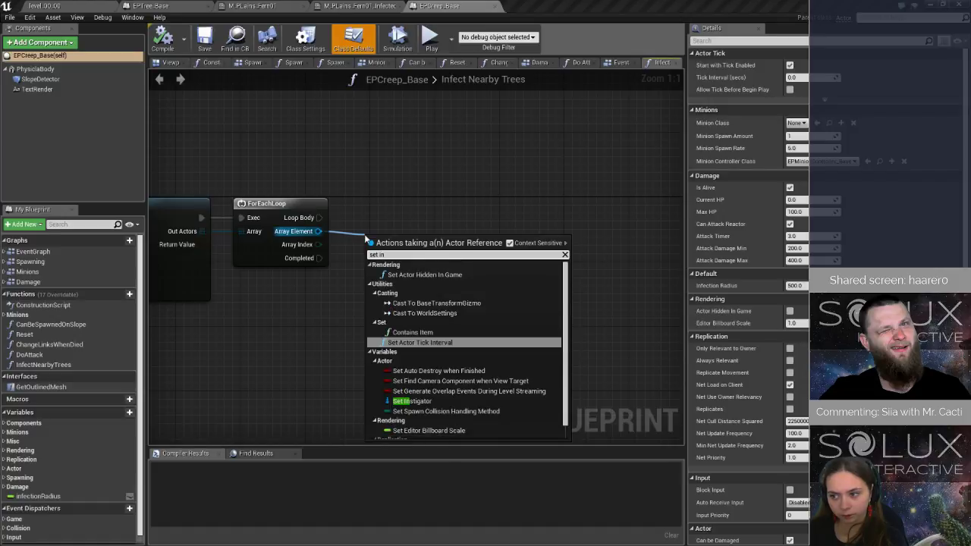
key(BackSpace)
key(BackSpace)
key(BackSpace)
key(BackSpace)
key(BackSpace)
key(BackSpace)
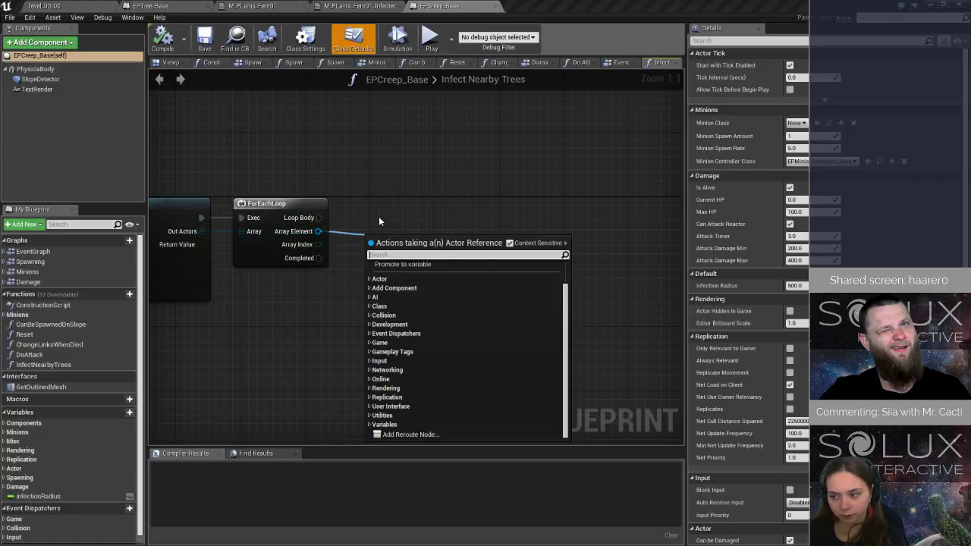
click(379, 216)
In EPTree_Base's Infection graph, rename the custom event above OnCured to OnInfected and save the blueprint.
click(183, 8)
click(163, 44)
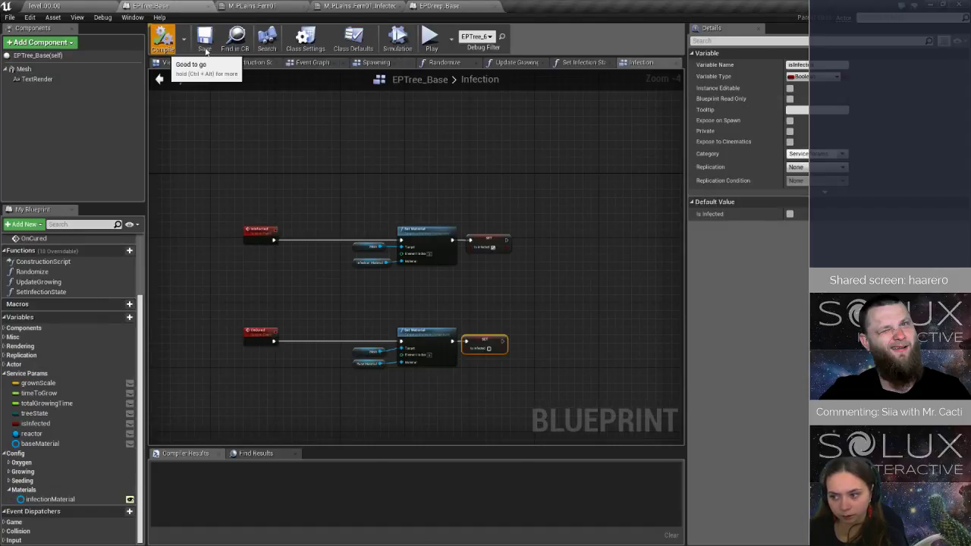
scroll(222, 246, up, 4)
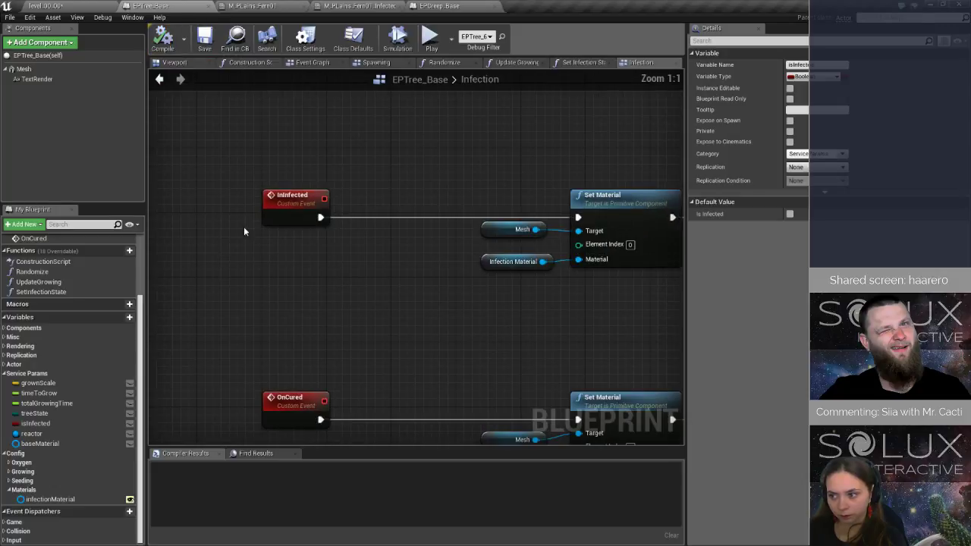
click(301, 200)
key(F2)
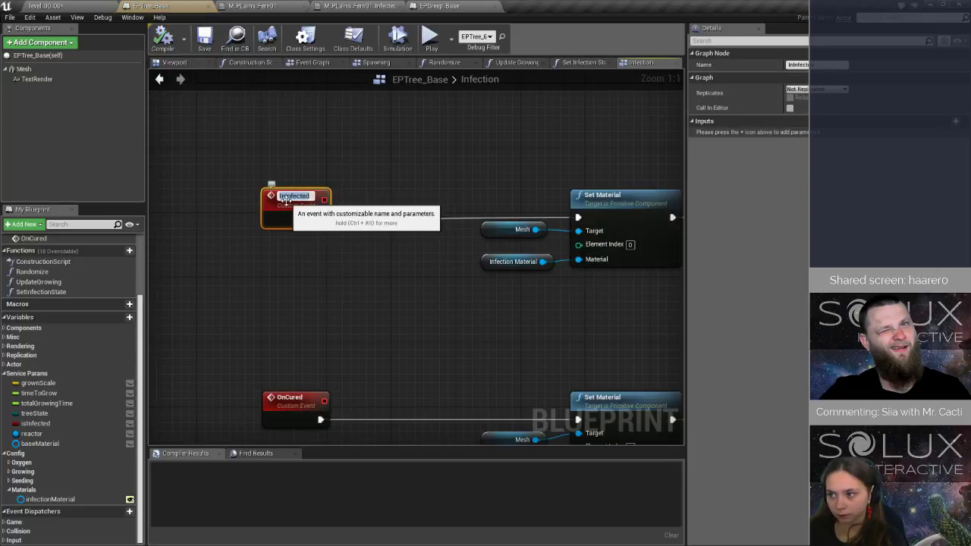
text(OnInfected)
key(Return)
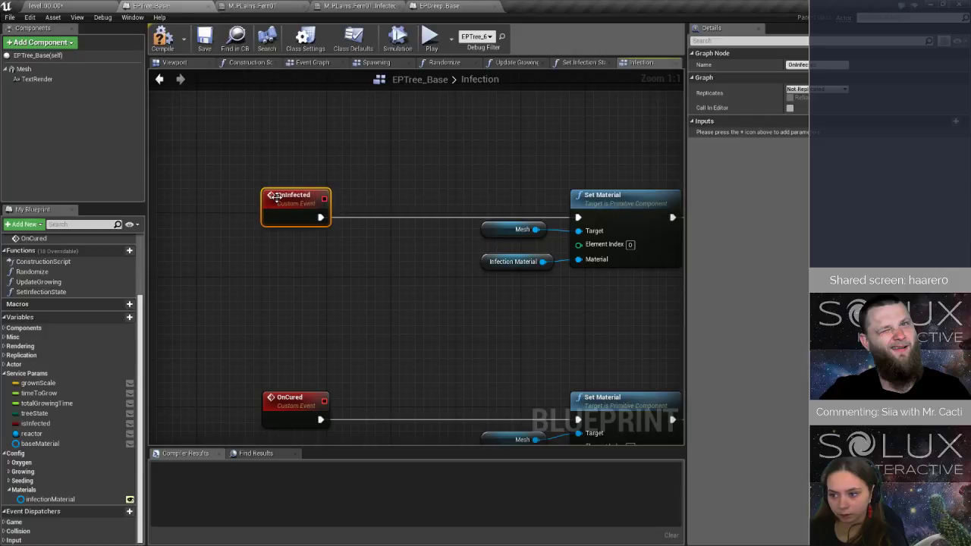
click(320, 134)
key(ctrl+s)
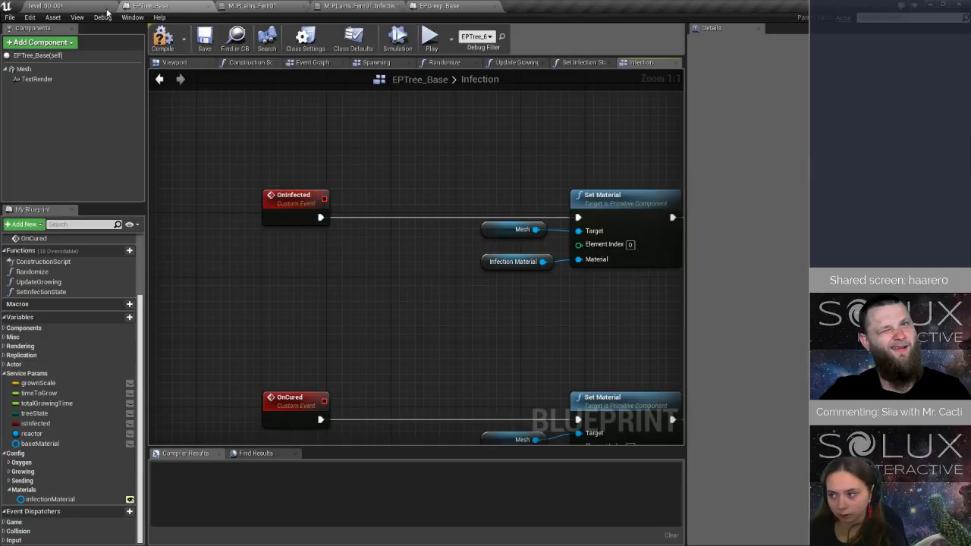
scroll(70, 278, up, 3)
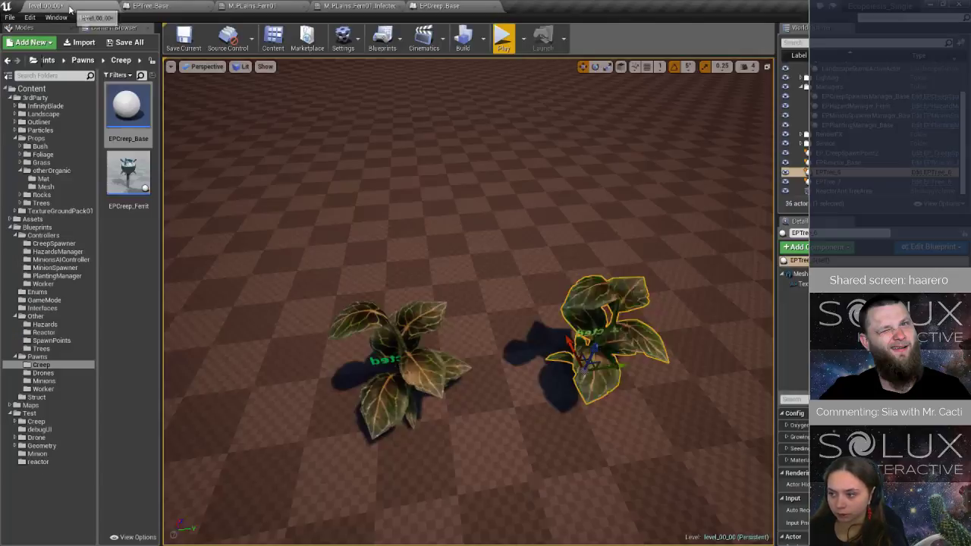
click(47, 5)
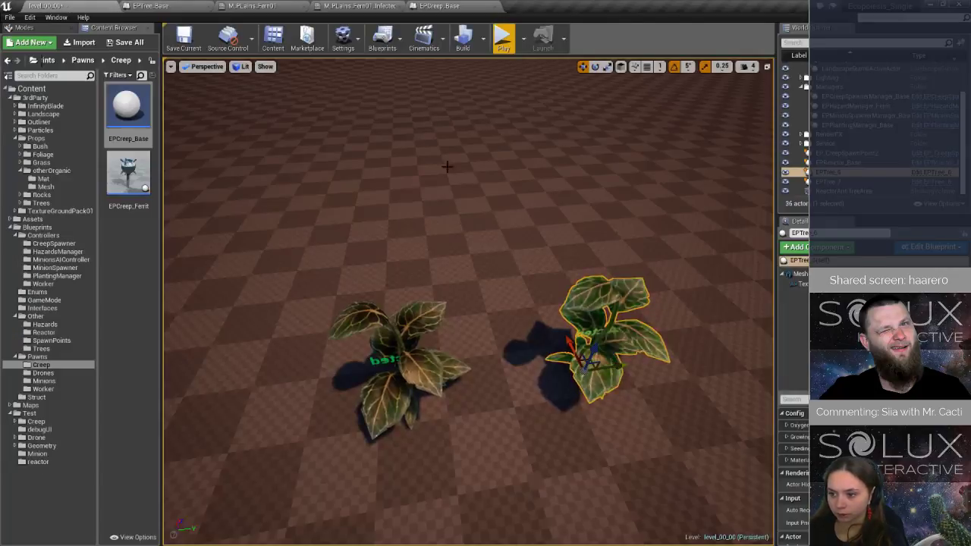
click(440, 6)
drag(317, 232, 340, 238)
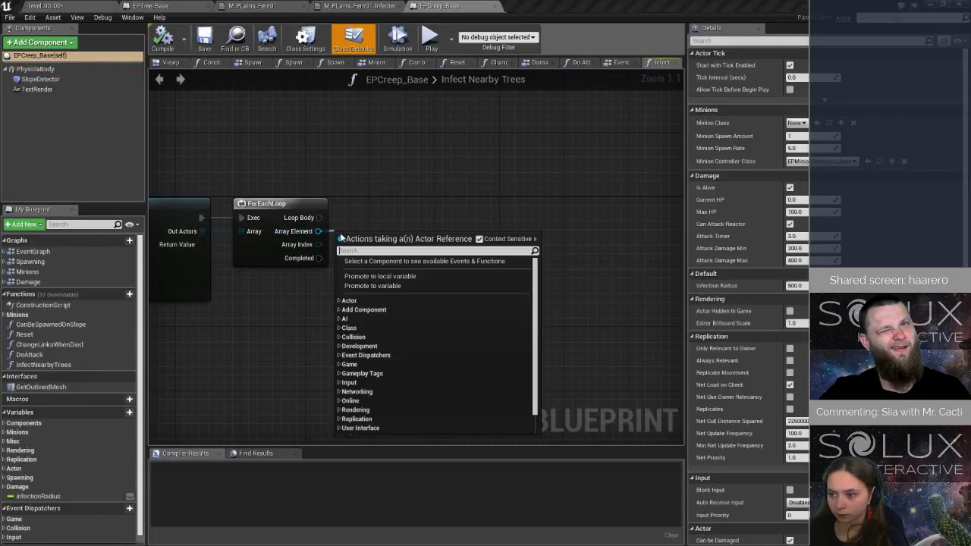
text(oninf)
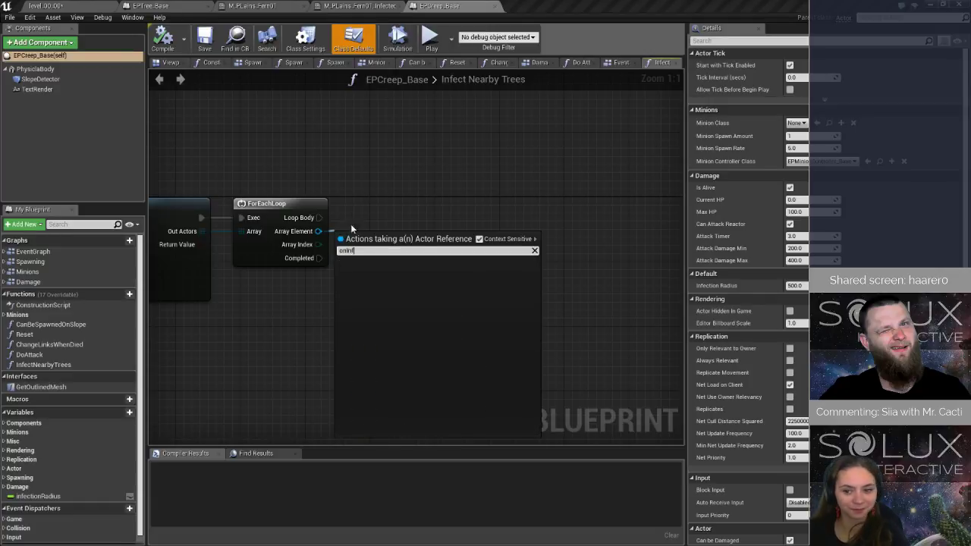
key(Escape)
Add a Cast To EPTree_Base node on the ForEachLoop's Array Element, run it from Loop Body, and align it with the loop.
right_drag(228, 310, 413, 280)
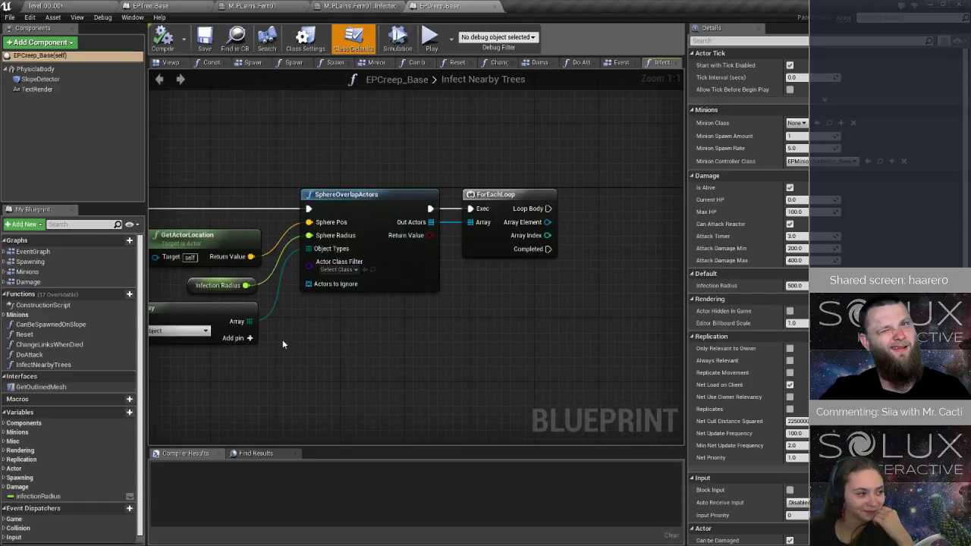
right_drag(282, 339, 385, 321)
right_drag(255, 317, 20, 351)
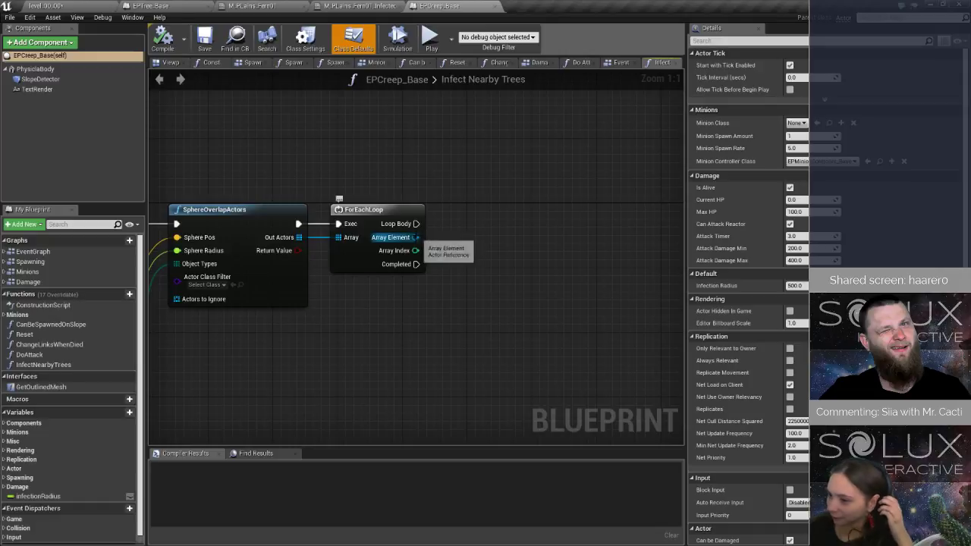
drag(415, 237, 457, 244)
text(cast)
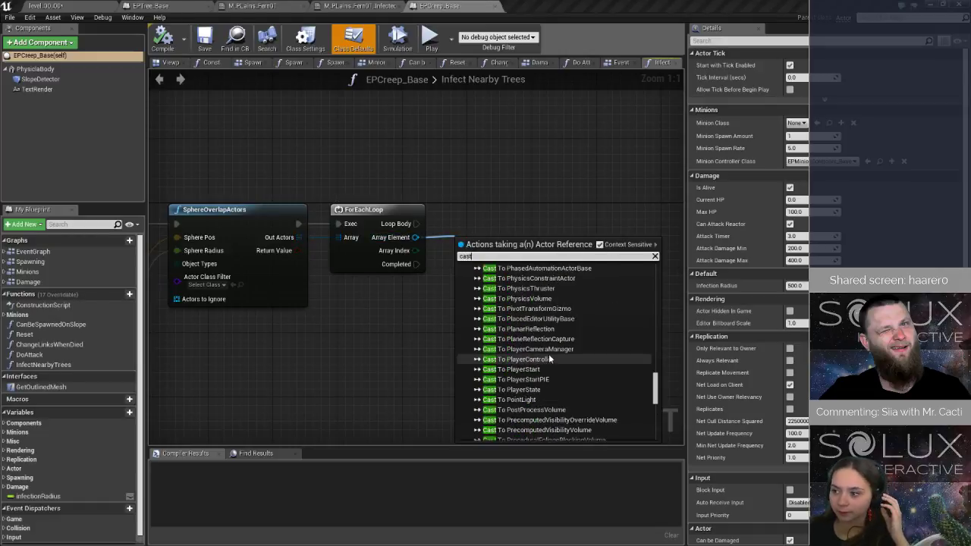
text( tre)
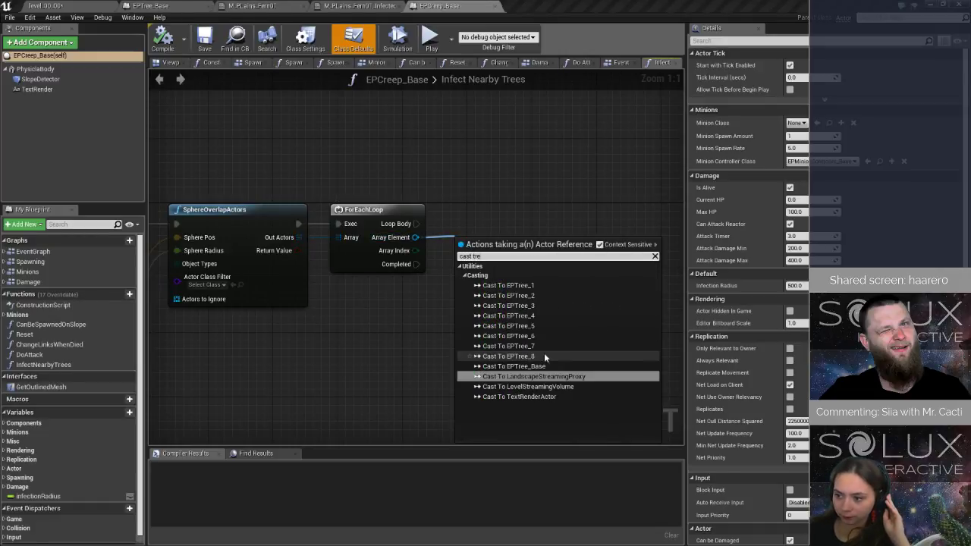
click(540, 367)
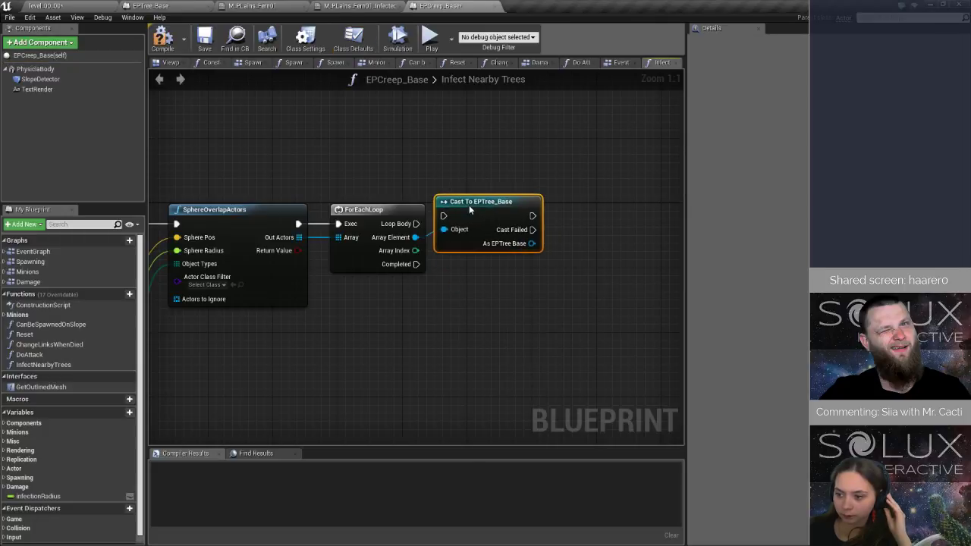
drag(470, 209, 419, 227)
right_drag(581, 237, 462, 255)
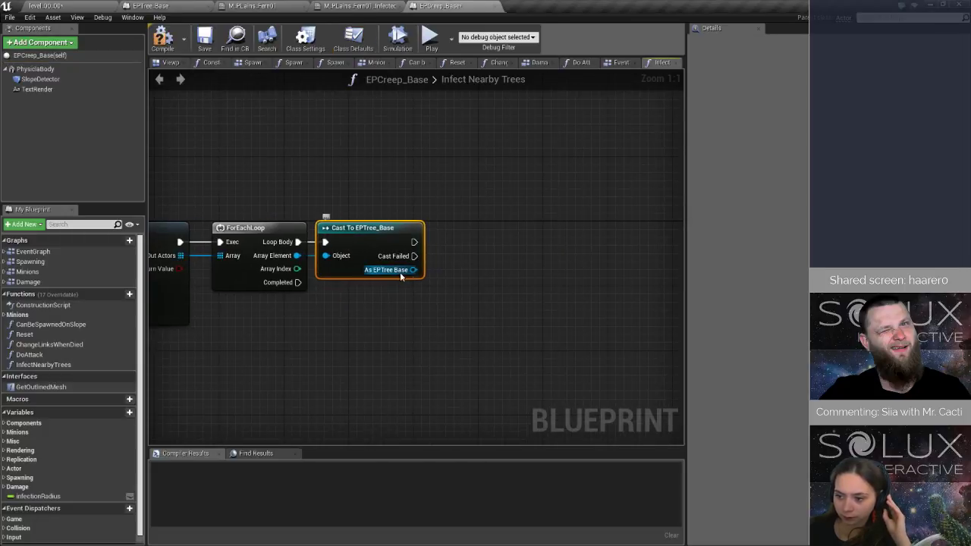
Call On Infected on the cast's As EPTree Base output, line the node up beside the cast, and save.
drag(413, 271, 463, 250)
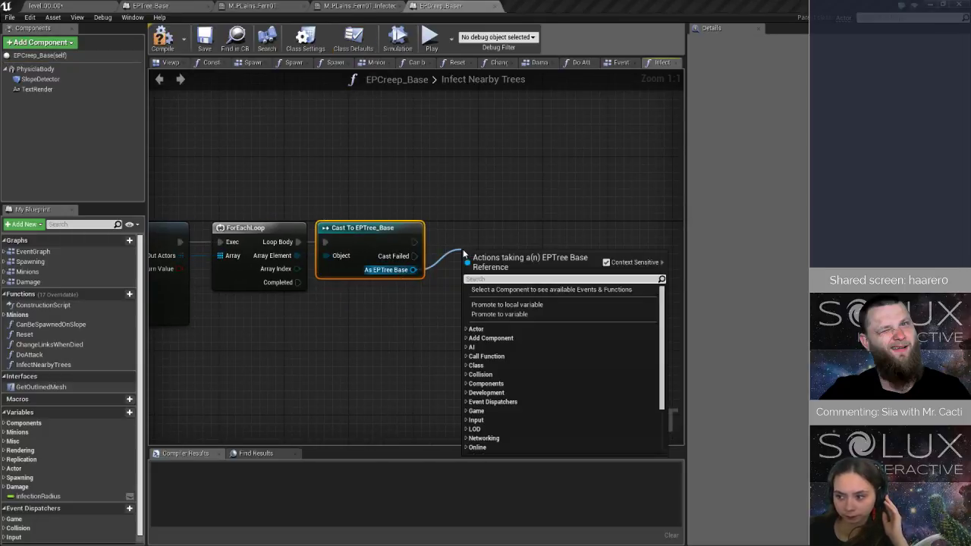
text(onIn)
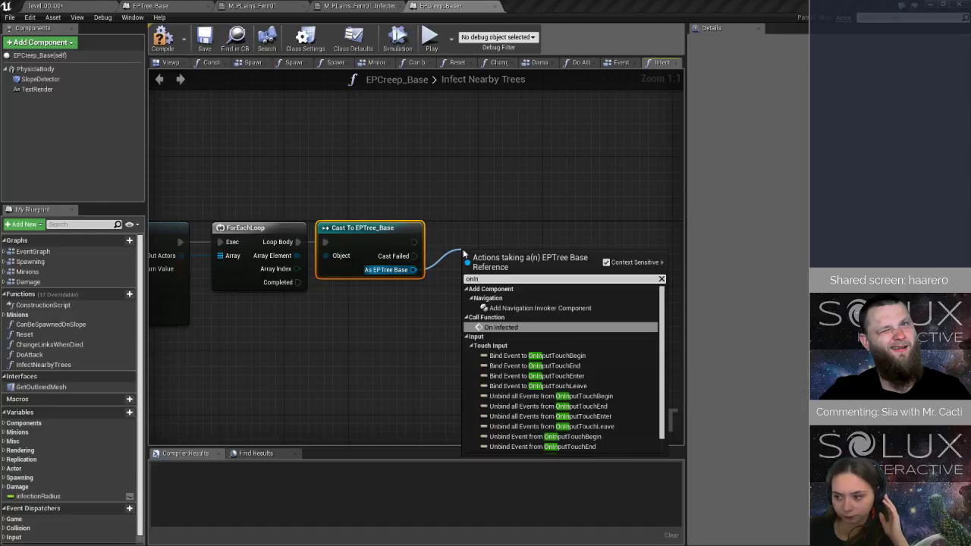
click(537, 327)
drag(483, 254, 475, 229)
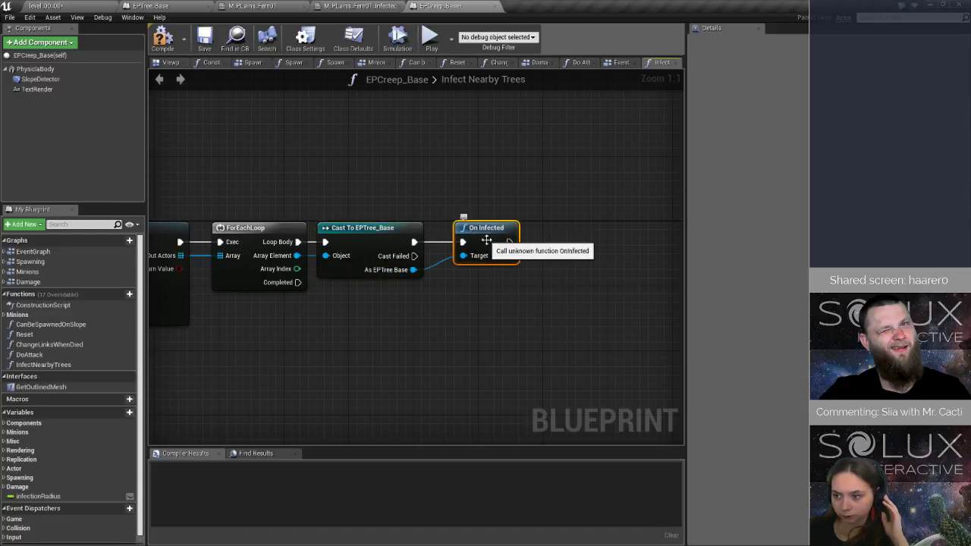
key(ctrl+s)
Open OnSpawnFinished in EPCreep_Base's Spawning graph and add an Infect Nearby Trees call after Set Timer by Event.
right_drag(184, 402, 457, 332)
scroll(349, 377, down, 3)
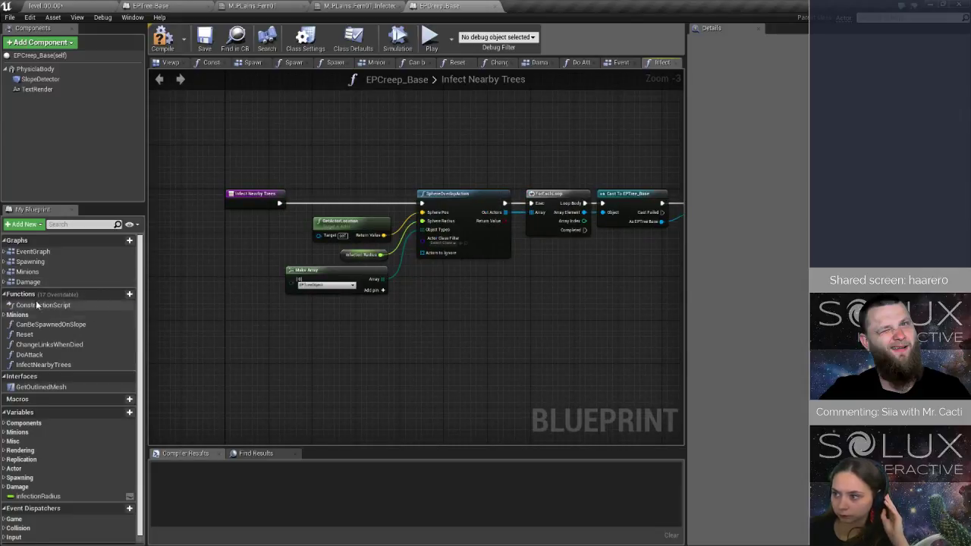
click(4, 262)
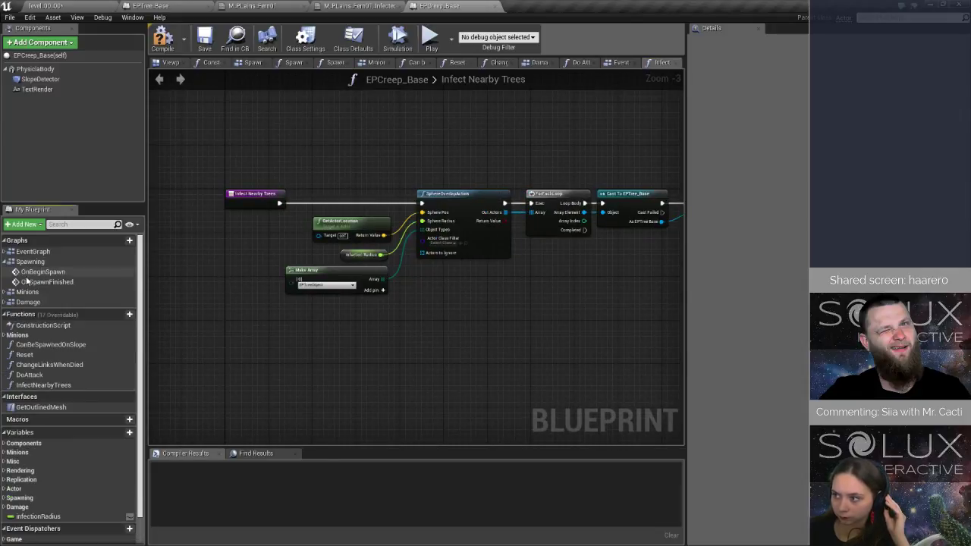
double_click(42, 282)
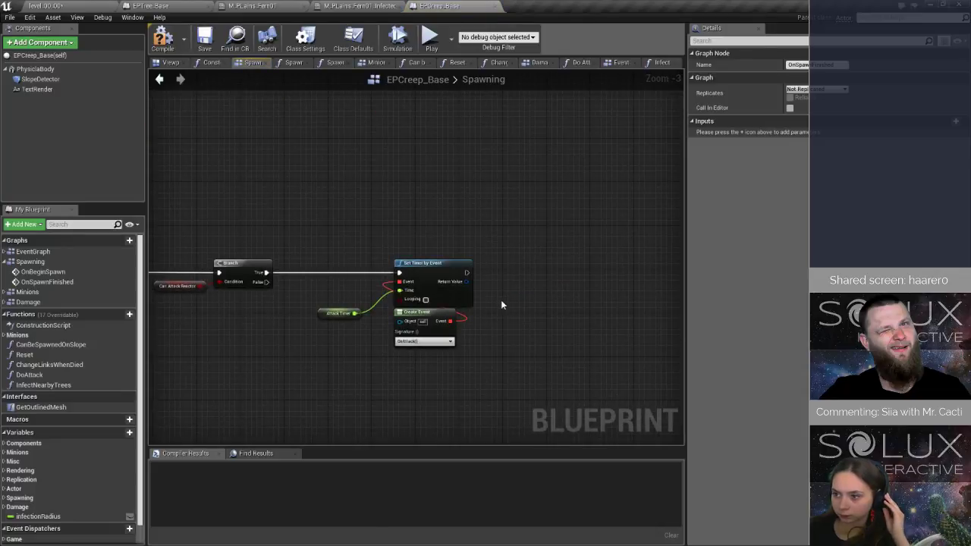
double_click(43, 385)
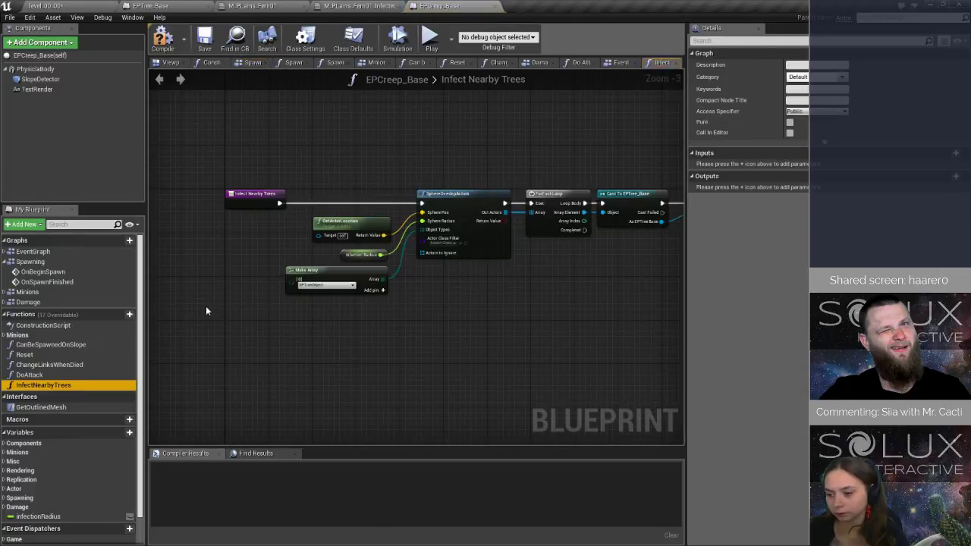
double_click(47, 283)
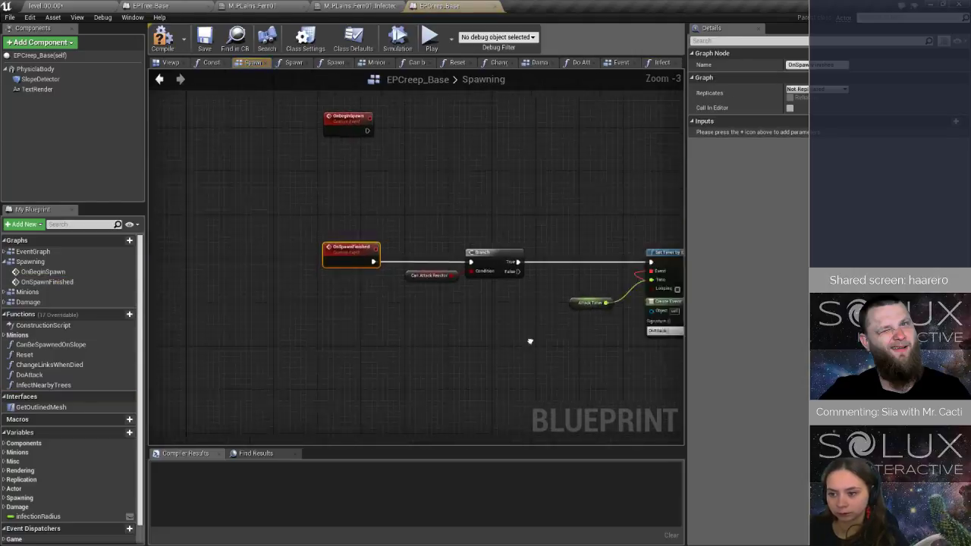
drag(61, 385, 464, 293)
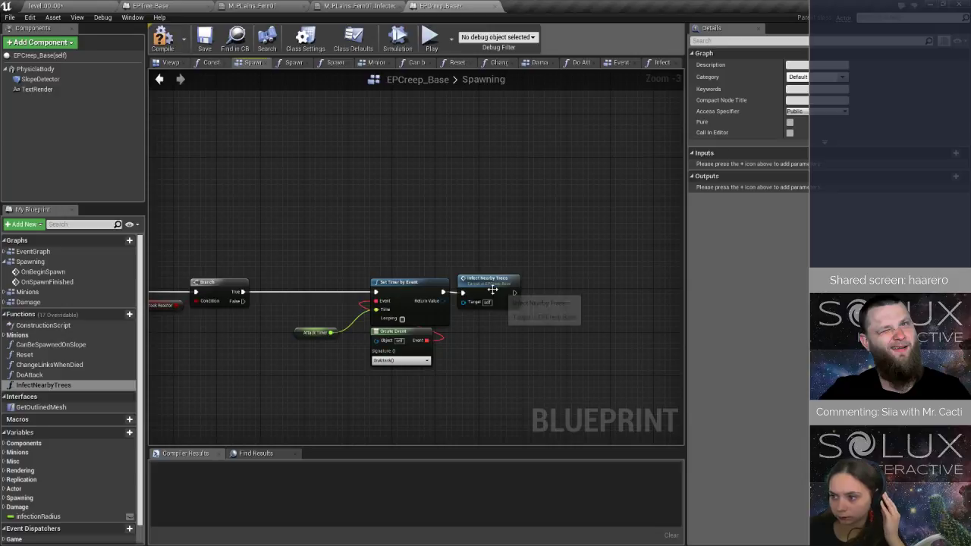
scroll(463, 294, up, 2)
click(478, 282)
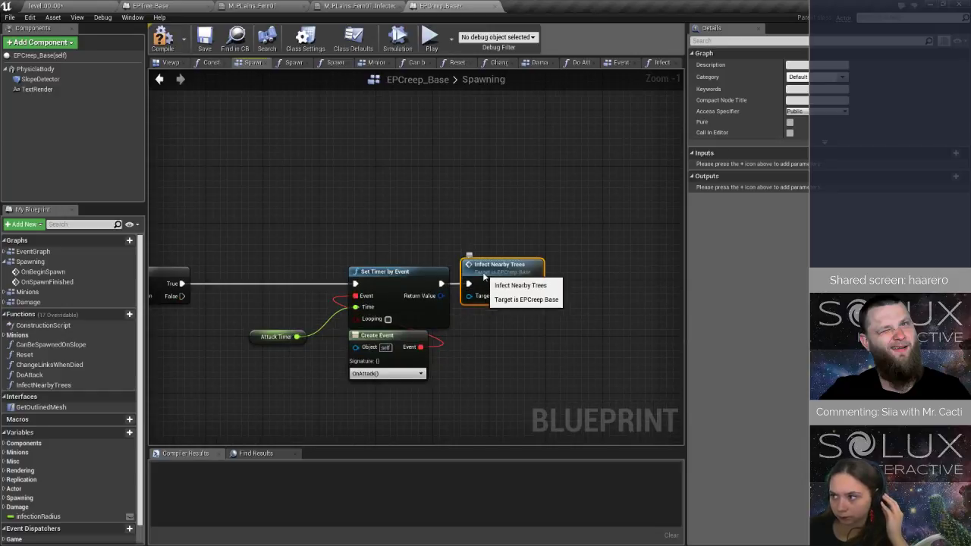
Move the Infect Nearby Trees call between the Branch's True output and Set Timer by Event, rewire it there, and compile EPCreep_Base.
drag(484, 272, 232, 284)
drag(294, 284, 297, 286)
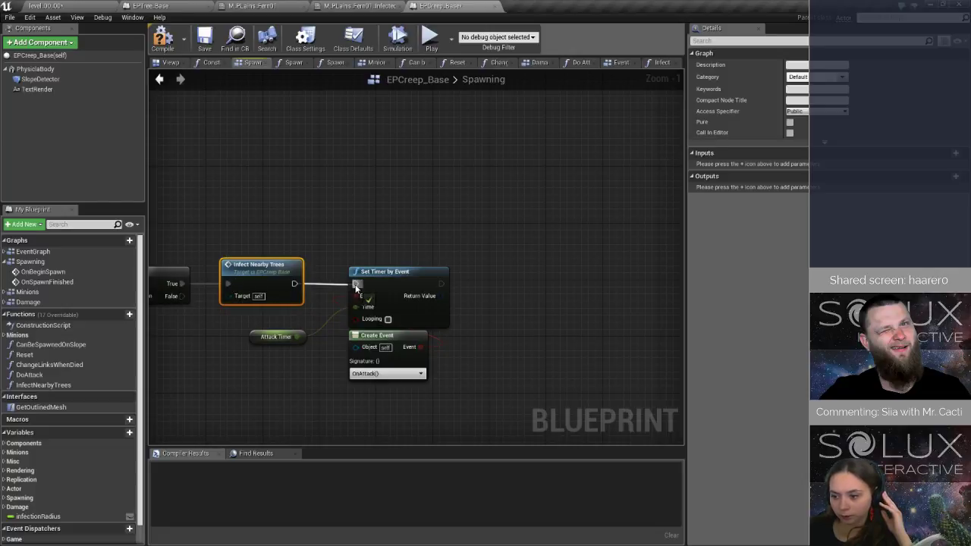
drag(355, 288, 356, 284)
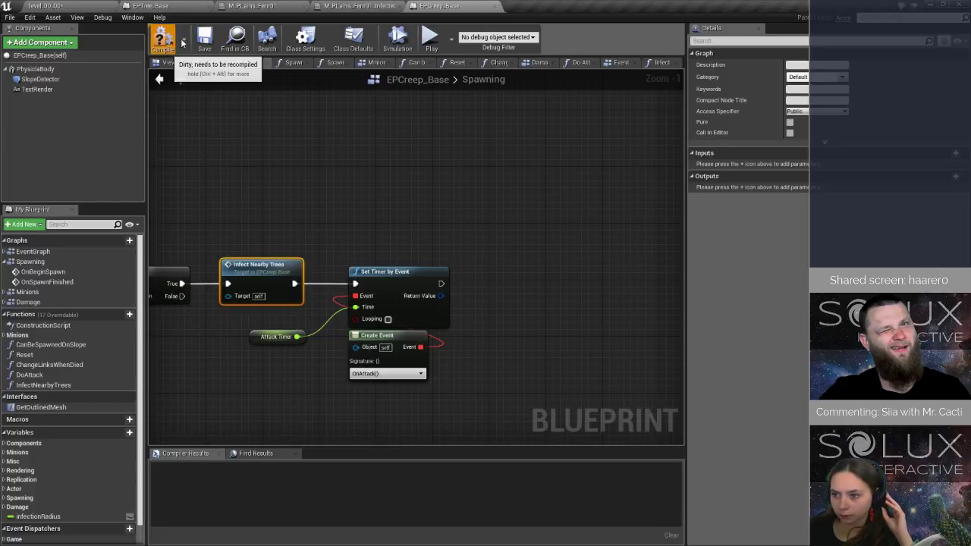
click(181, 42)
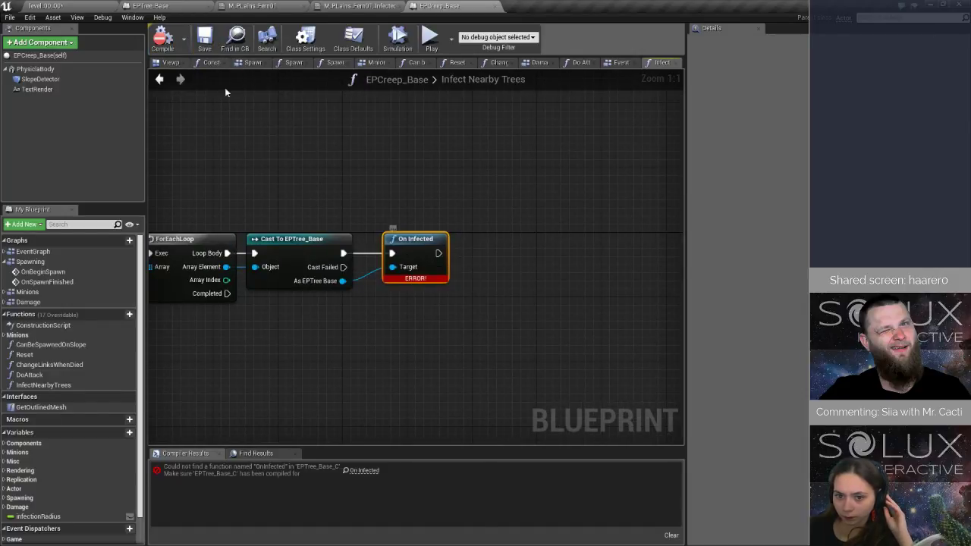
Switch to the EPTree_Base blueprint and back, and refresh the erroring On Infected call beside the cast in EPCreep_Base's Infect Nearby Trees.
click(174, 10)
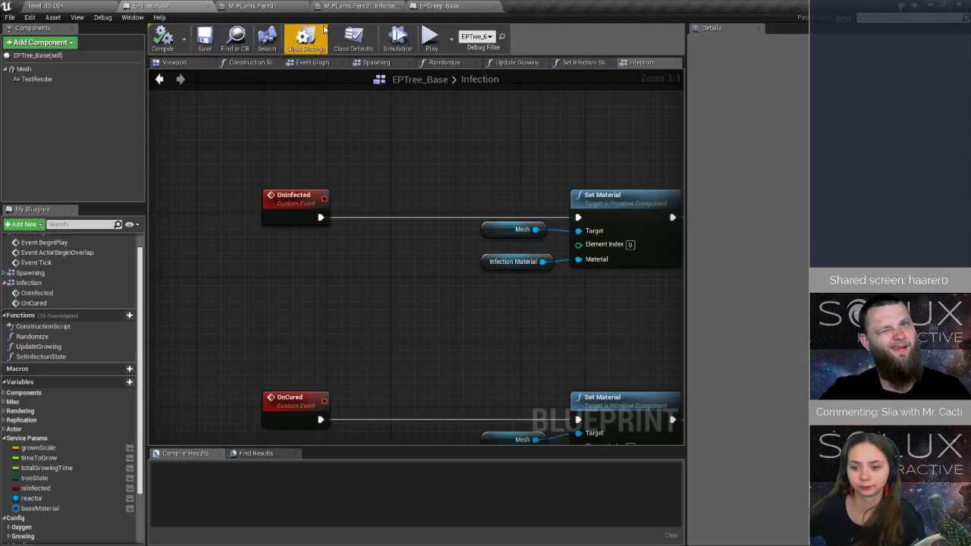
click(440, 6)
drag(419, 248, 410, 240)
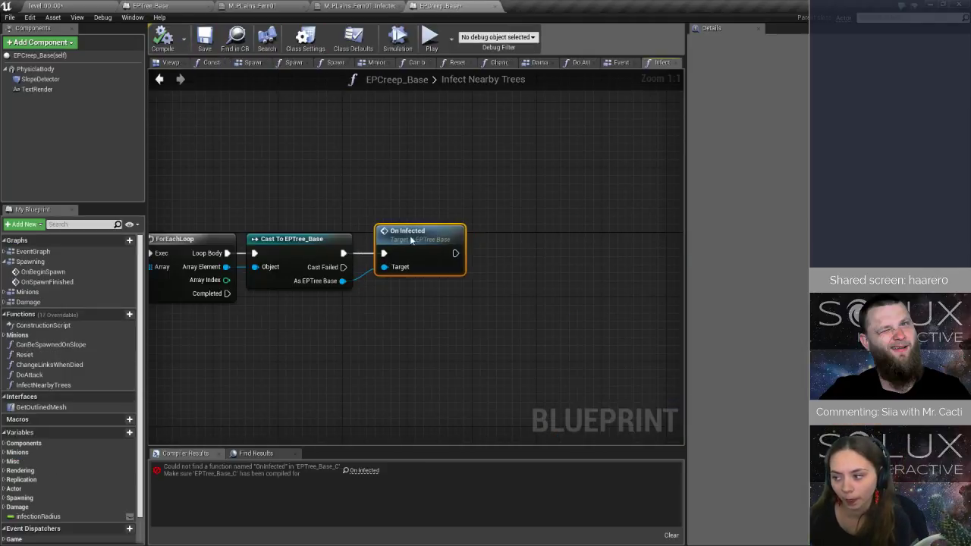
Set a breakpoint on the Infect Nearby Trees entry node.
right_drag(320, 248, 643, 214)
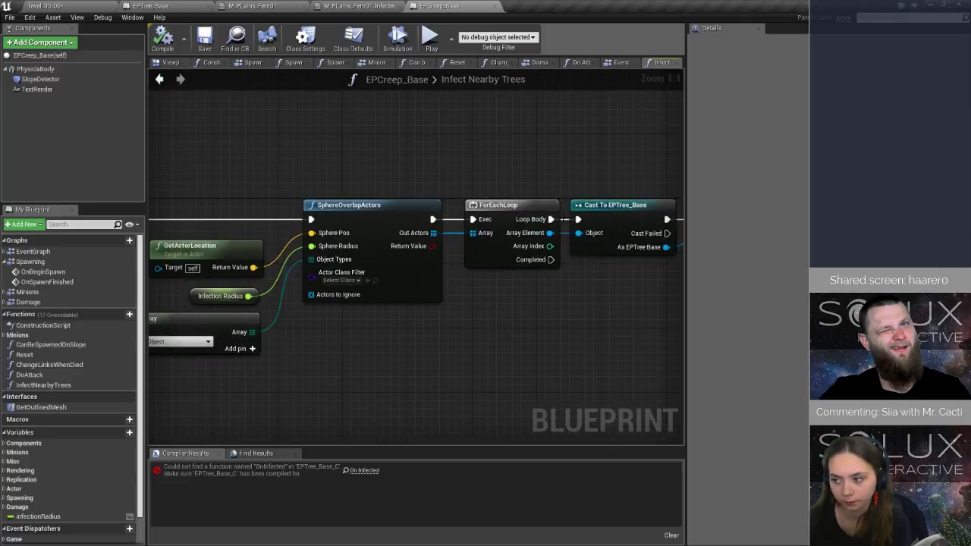
right_drag(237, 165, 563, 163)
click(387, 210)
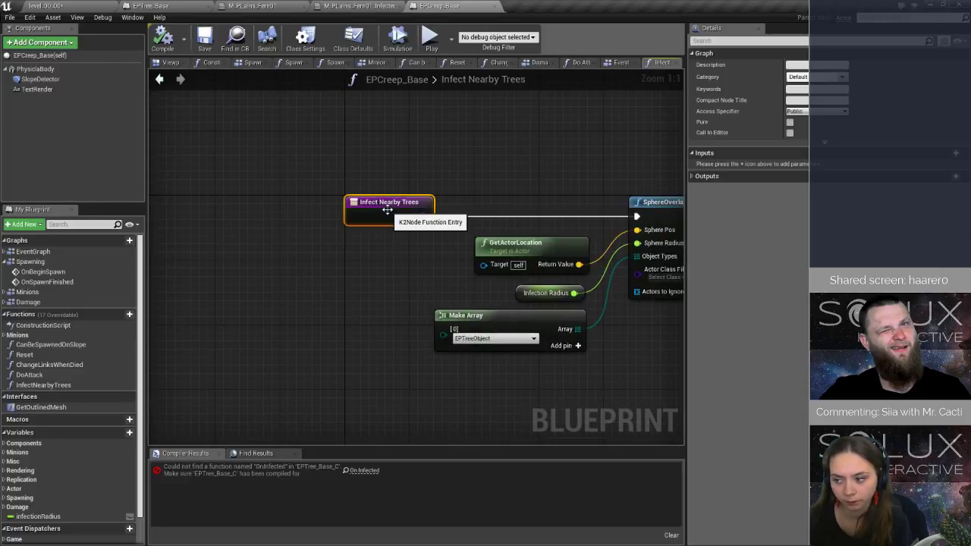
Play the test level and fly forward and to the right until the Infect Nearby Trees breakpoint pauses the game.
click(57, 6)
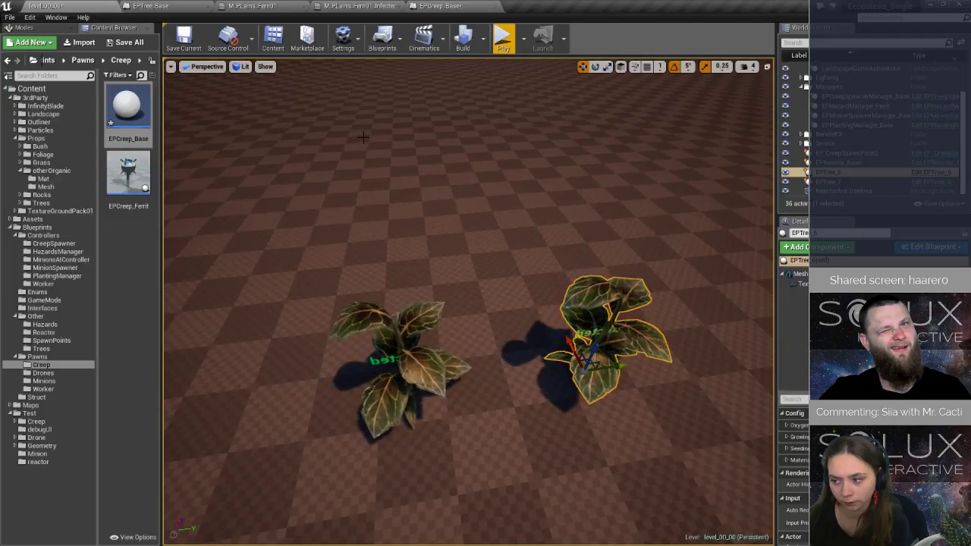
click(503, 38)
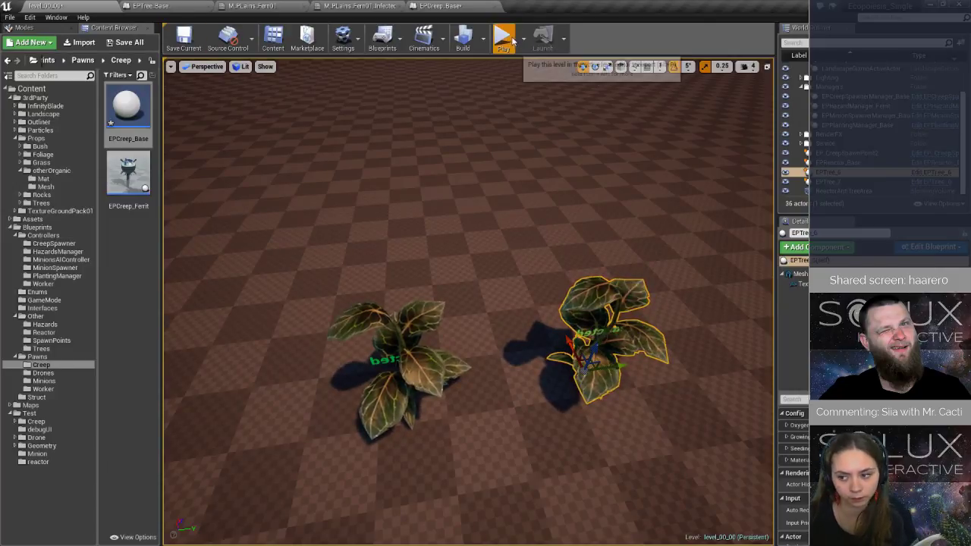
click(448, 148)
key(w)
key(d)
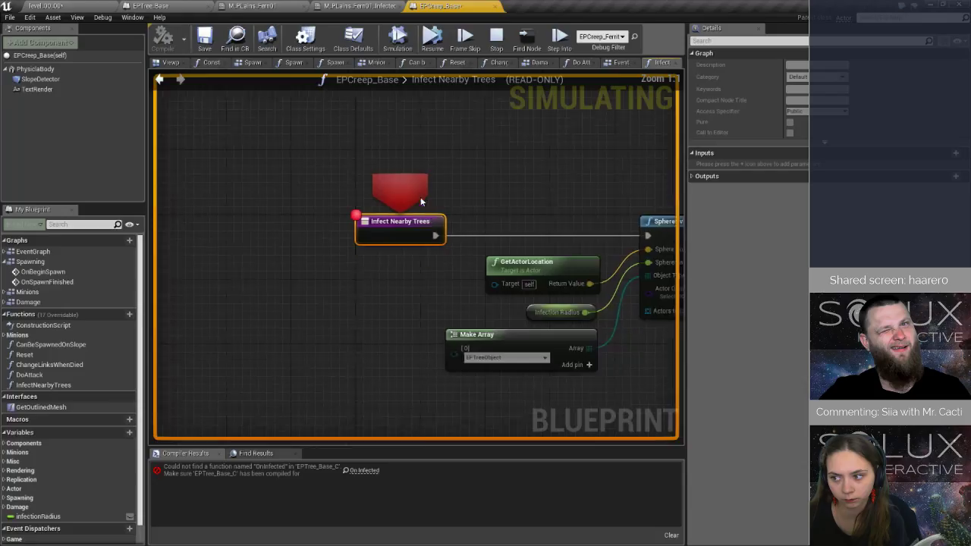
Step through SphereOverlapActors into the For Each Loop macro, resume the game to watch the trees, and stop the play session.
click(559, 39)
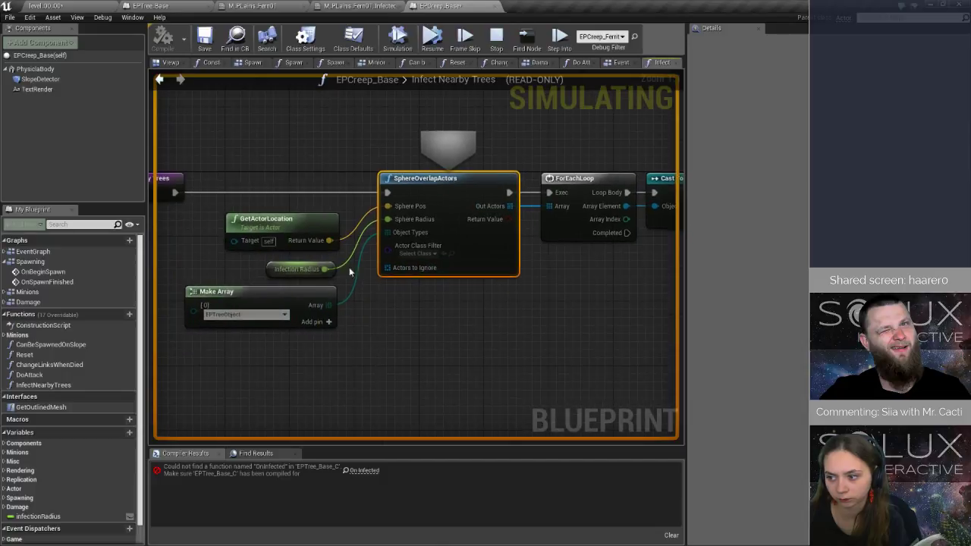
click(557, 38)
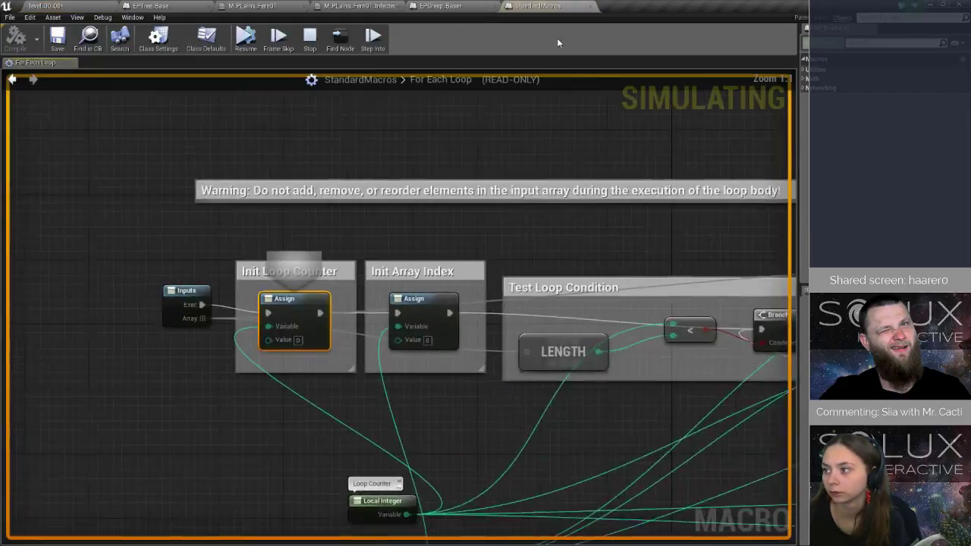
click(370, 40)
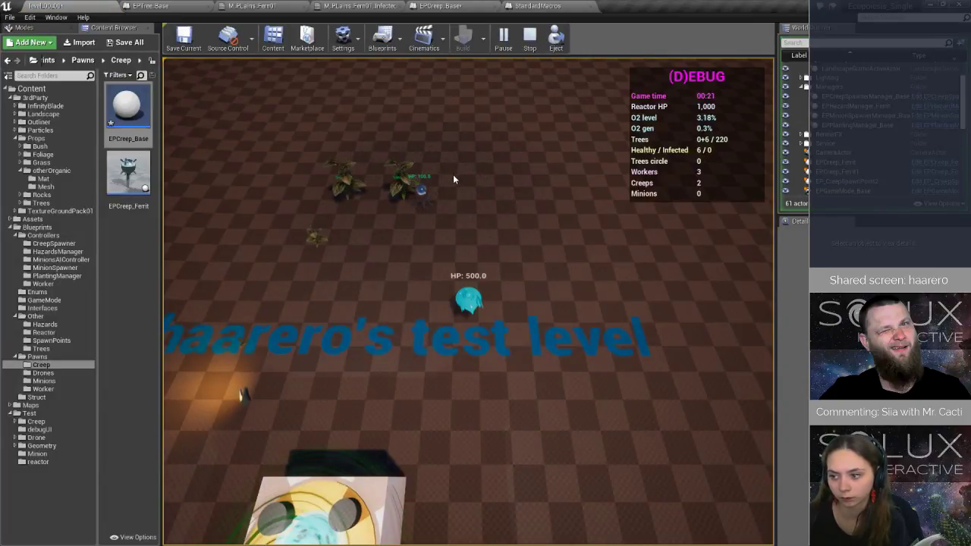
key(w)
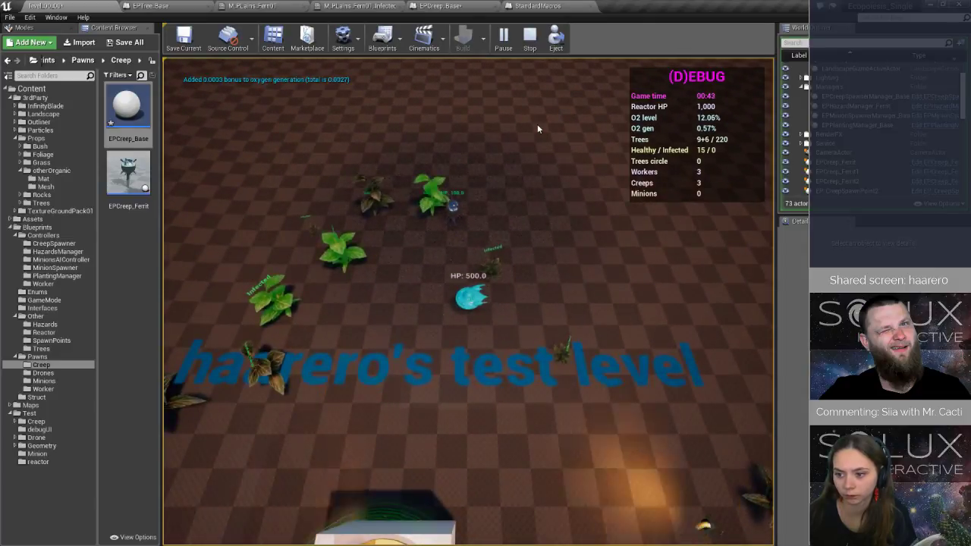
key(Escape)
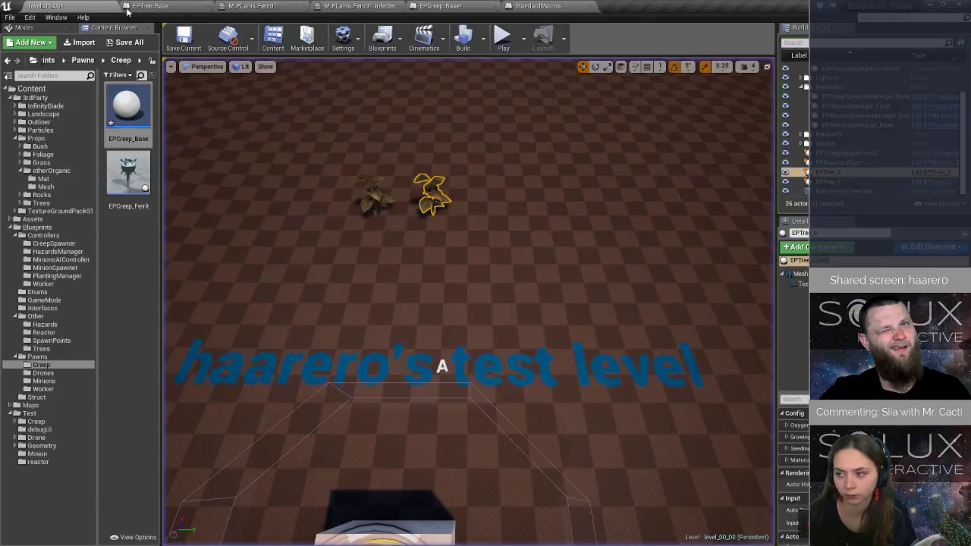
Read the full Play In Editor runtime error in the Message Log, follow its EPCreep_Base link, and close the log.
click(155, 6)
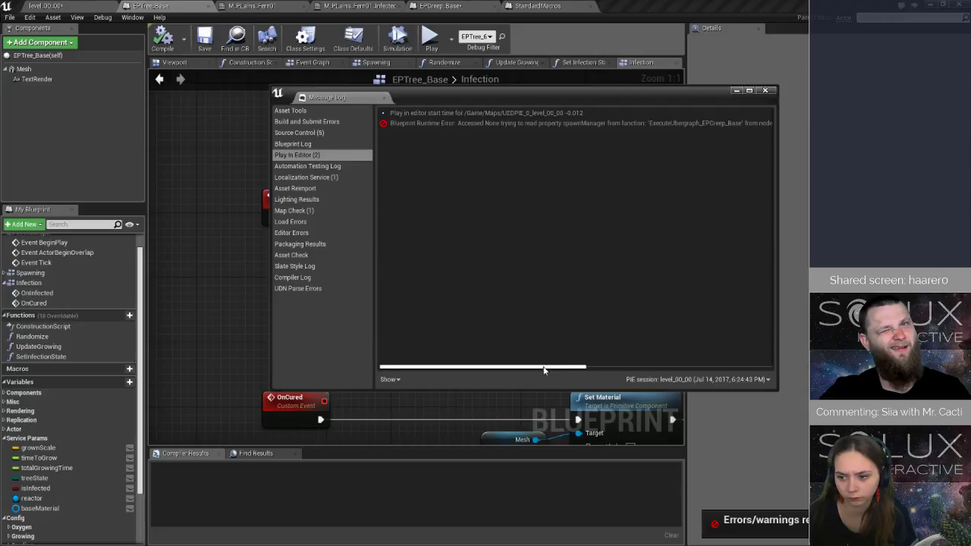
drag(543, 370, 730, 381)
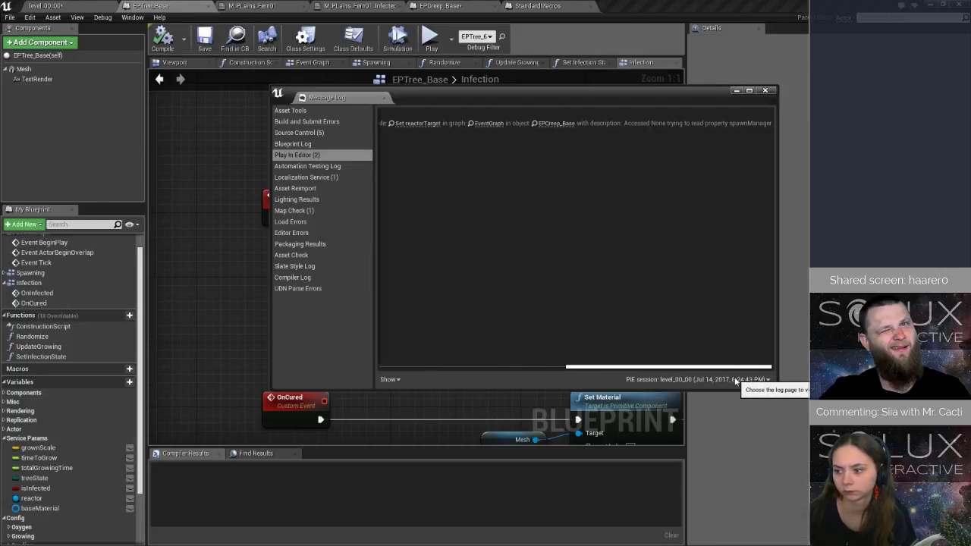
click(556, 123)
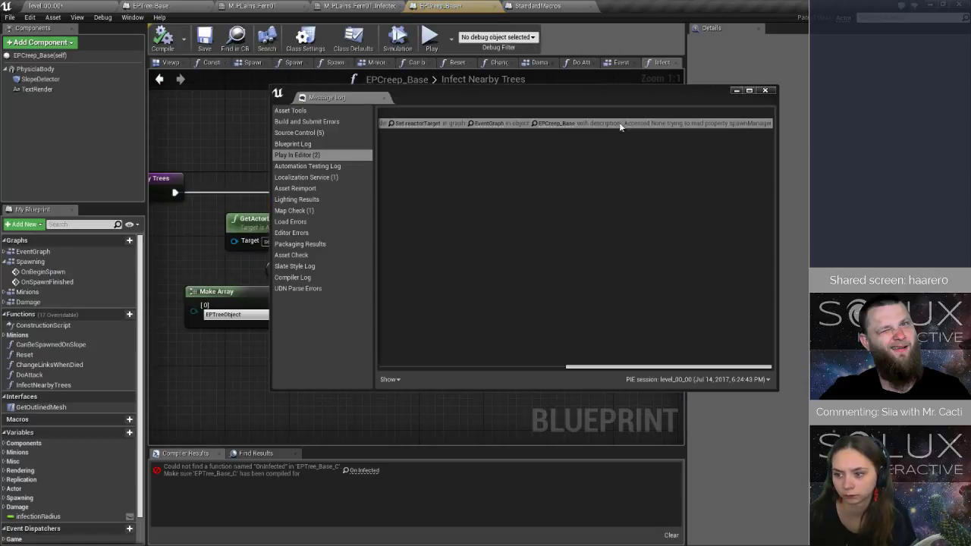
click(766, 91)
scroll(341, 255, down, 2)
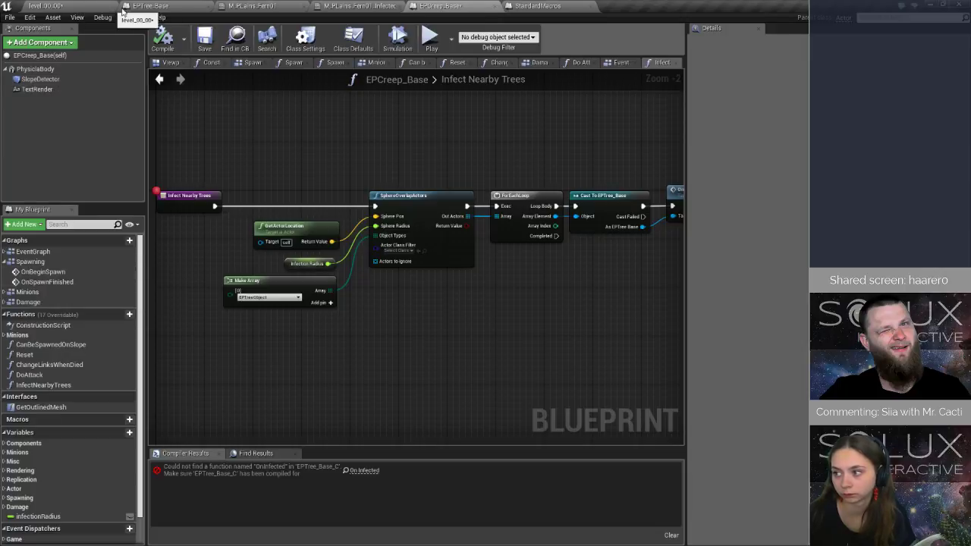
Move EP_CreepSpawnPoint2 in the level to open ground closer to the reactor.
click(42, 6)
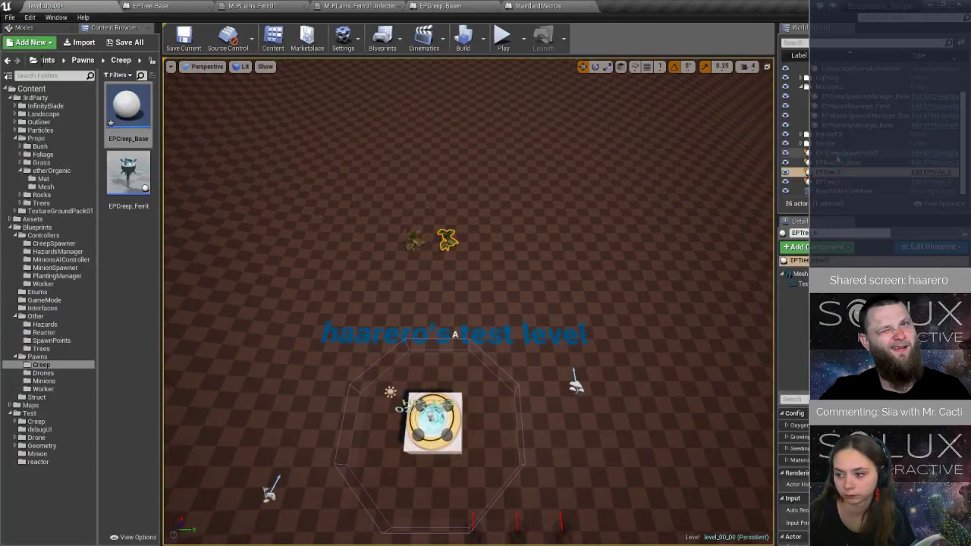
click(839, 153)
scroll(562, 292, down, 5)
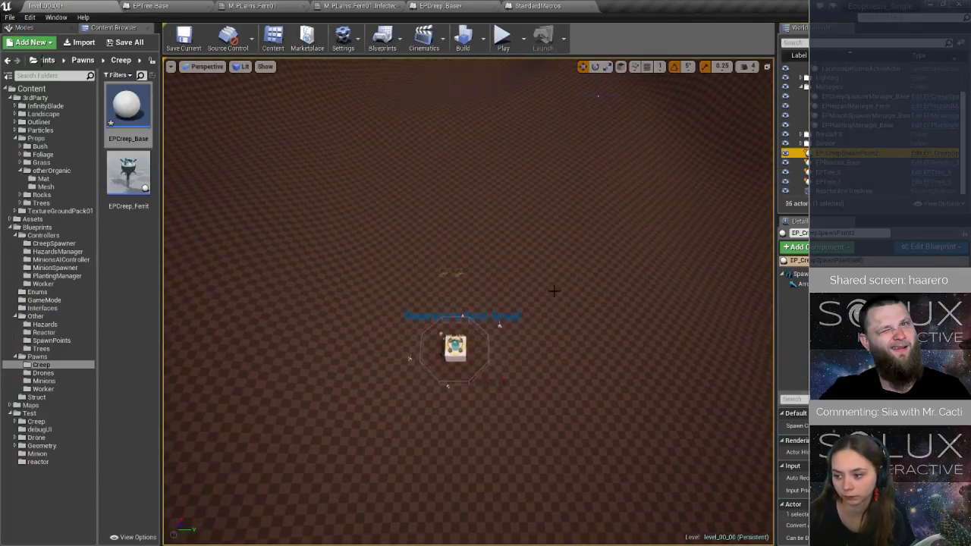
scroll(553, 291, down, 3)
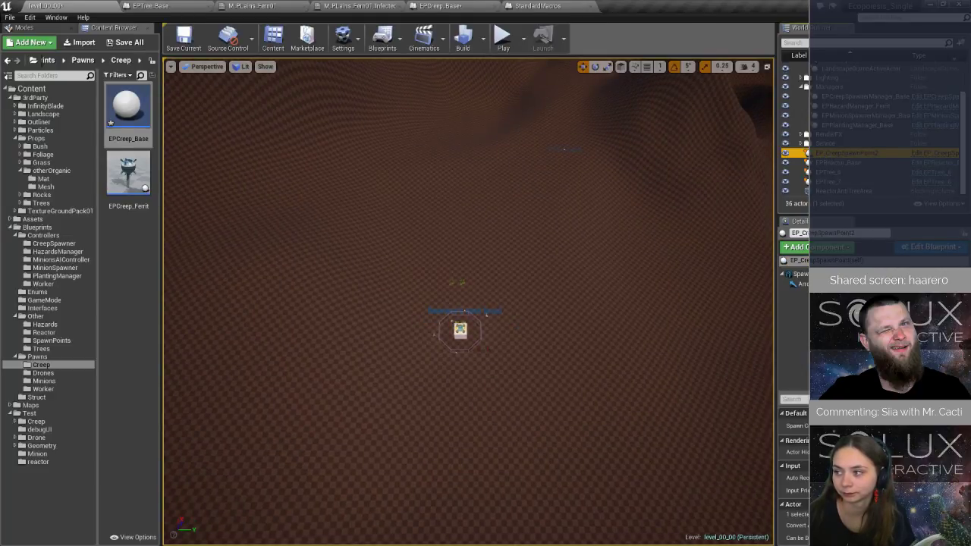
drag(857, 393, 857, 294)
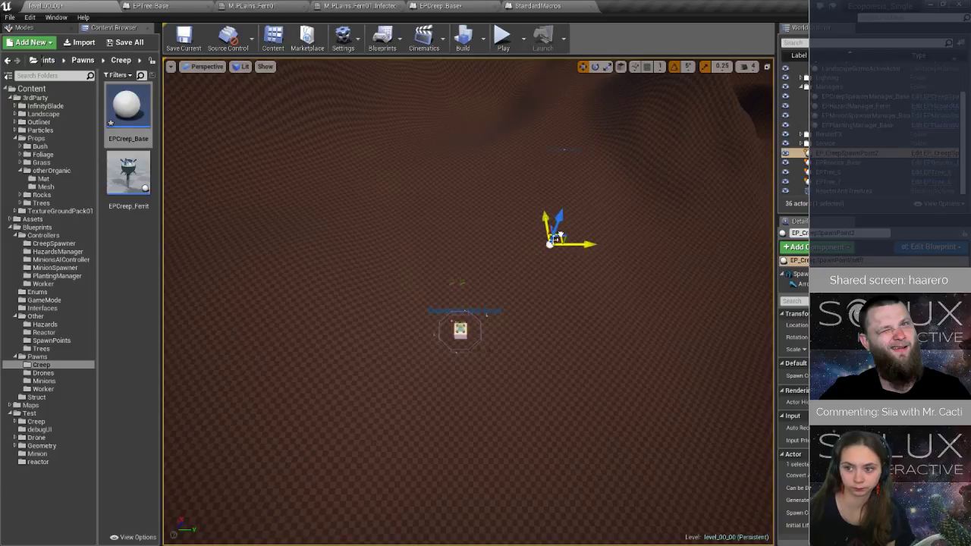
Delete the two placed test trees near the reactor and save level_00_00.
click(453, 282)
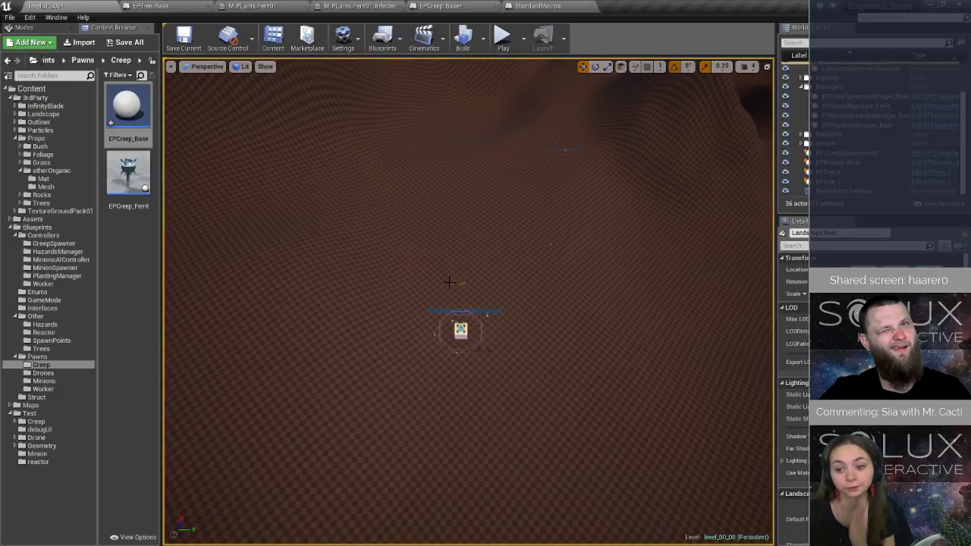
scroll(449, 282, up, 3)
key(Delete)
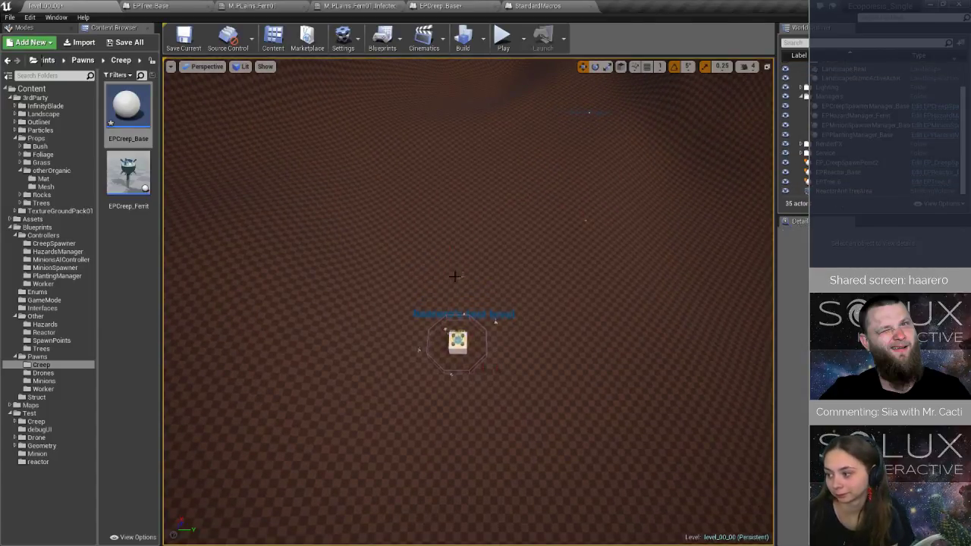
click(184, 38)
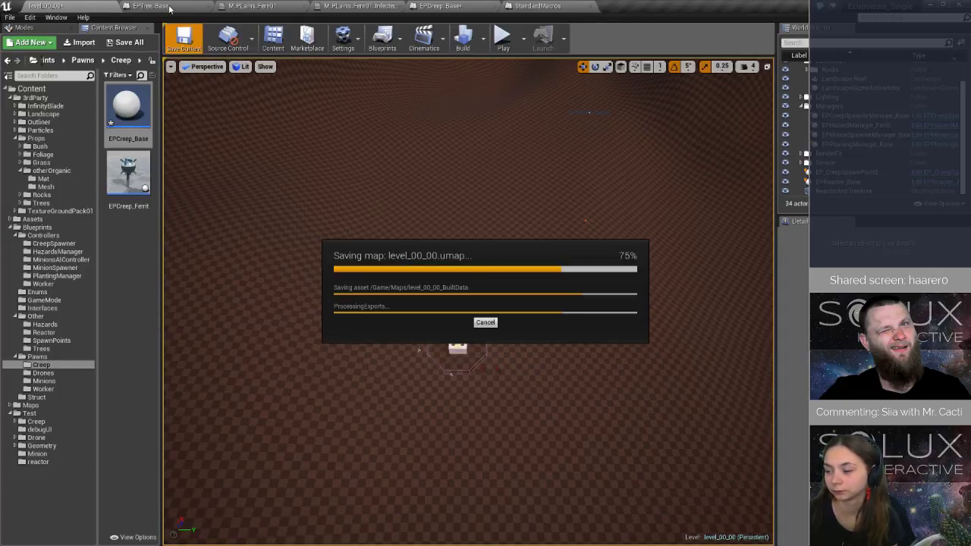
Set EPTree_Base's TextRender component to Hidden in Game.
click(170, 9)
click(24, 79)
scroll(759, 227, down, 10)
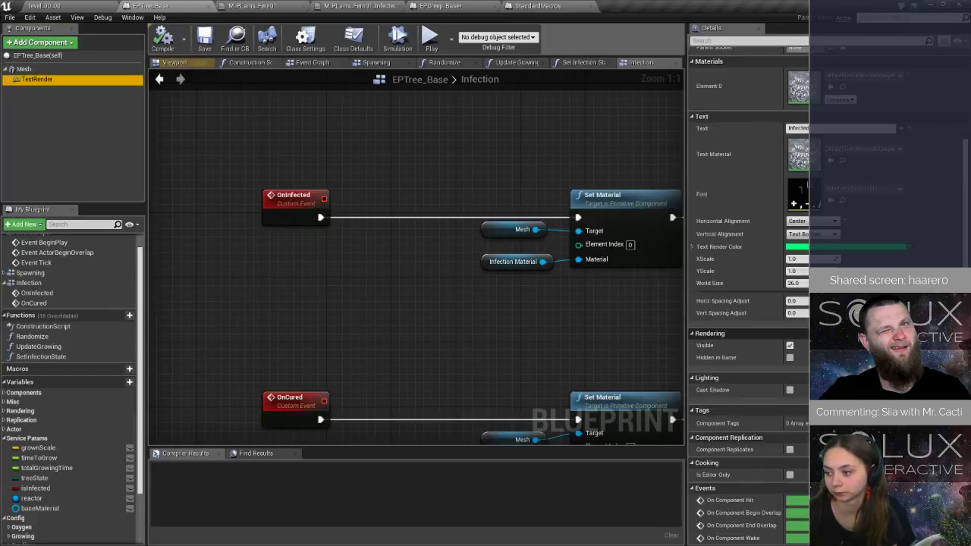
click(790, 195)
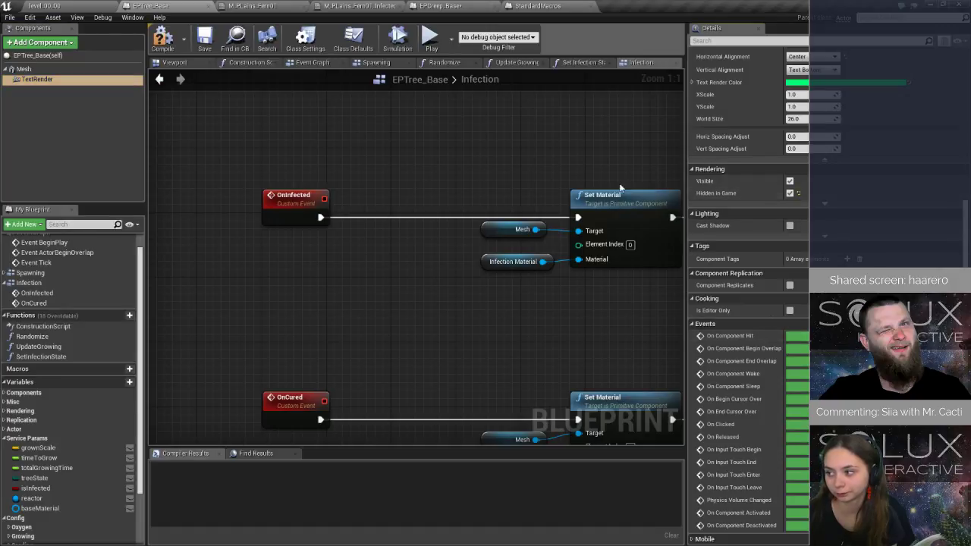
right_drag(657, 169, 323, 169)
right_drag(463, 188, 364, 174)
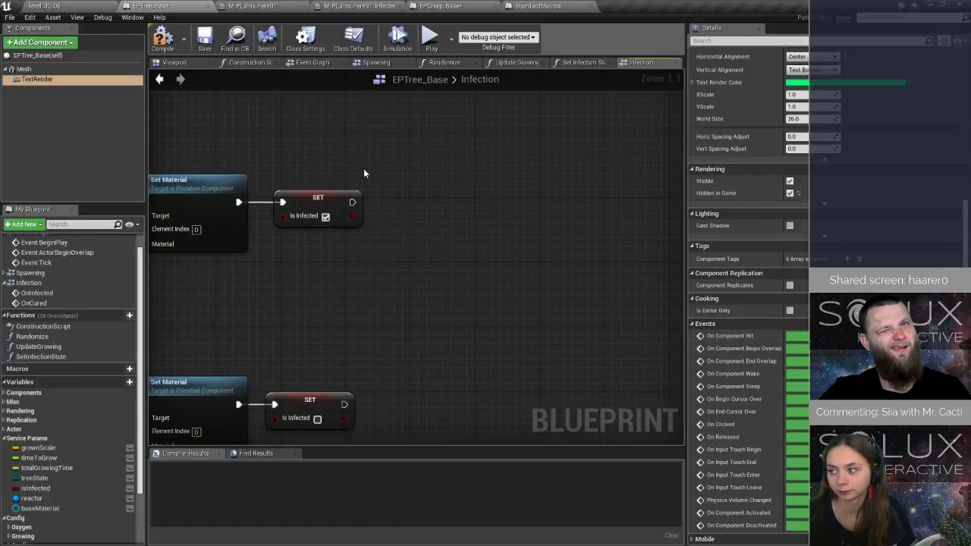
drag(36, 79, 470, 215)
text(visi)
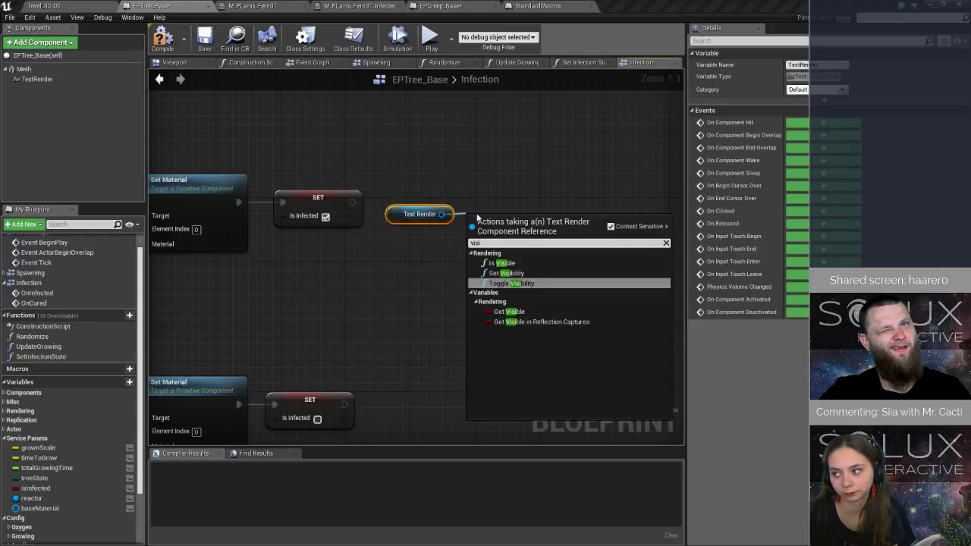
click(385, 143)
Delete the TextRender component from EPTree_Base, then compile and save the blueprint.
click(34, 80)
key(Delete)
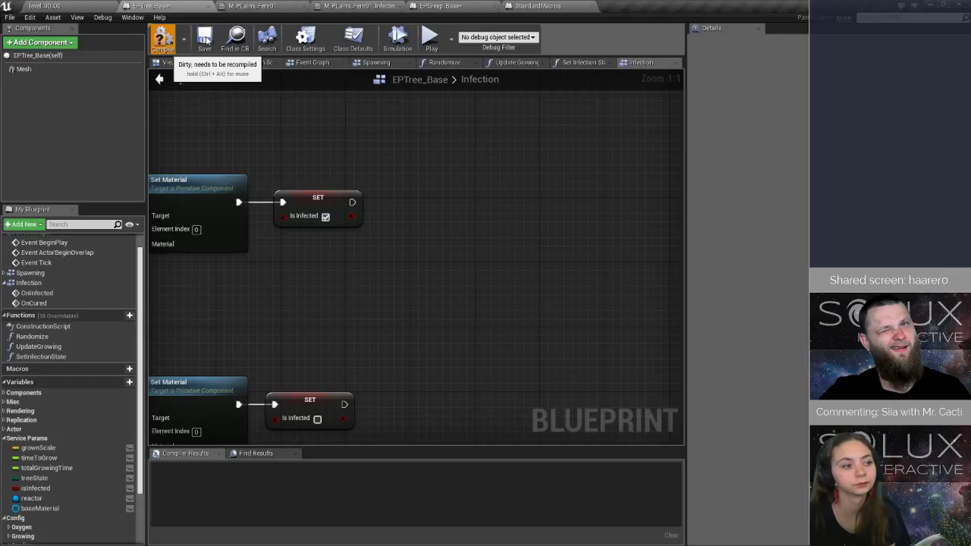
click(164, 42)
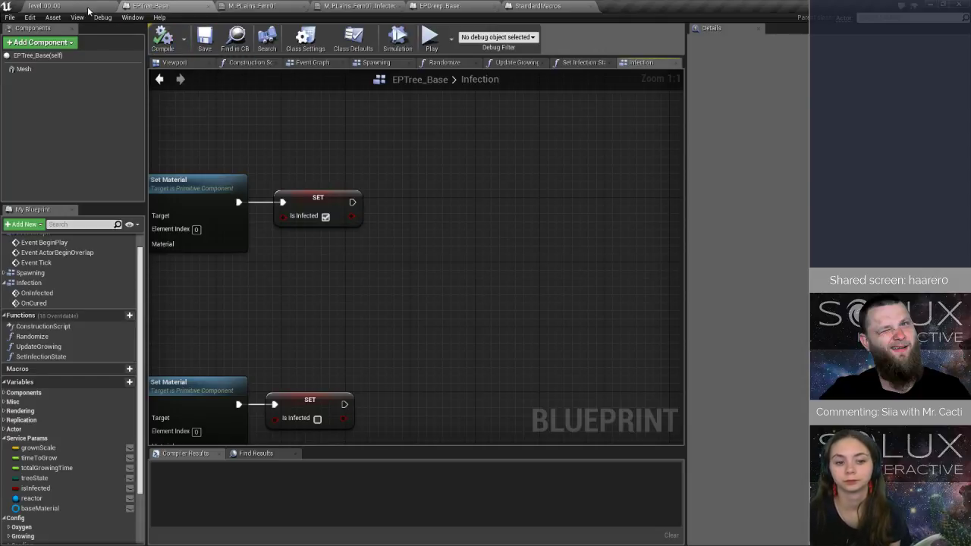
Play the level, eject from the player, fly around until the Infect Nearby Trees breakpoint hits, inspect the paused graph, and stop.
click(88, 9)
click(499, 50)
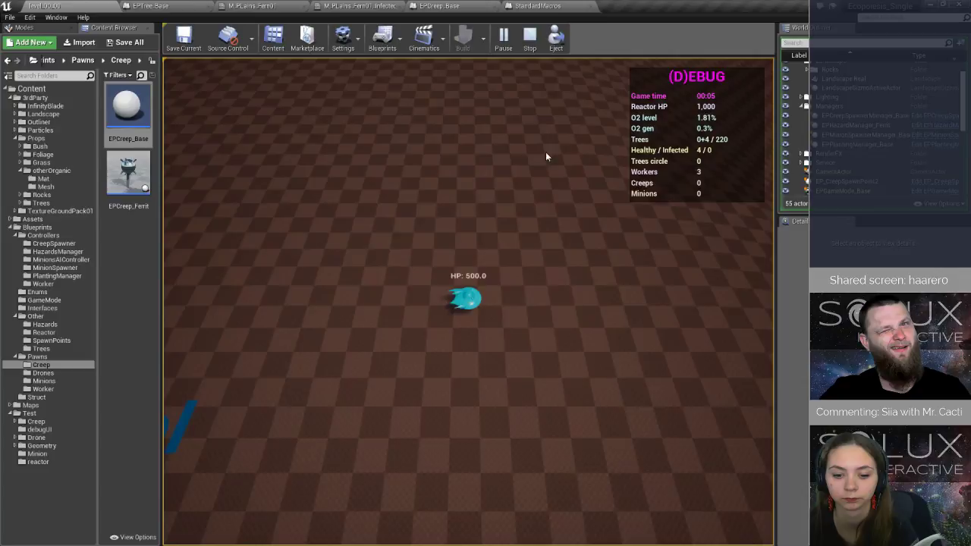
click(556, 38)
right_drag(469, 301, 362, 305)
key(s)
right_drag(500, 264, 521, 271)
key(a)
key(w)
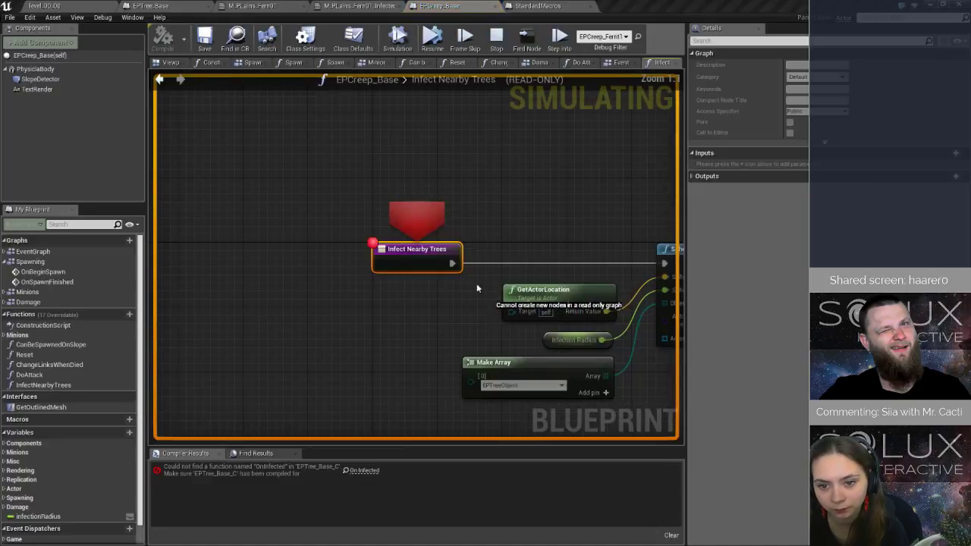
right_drag(671, 190, 339, 198)
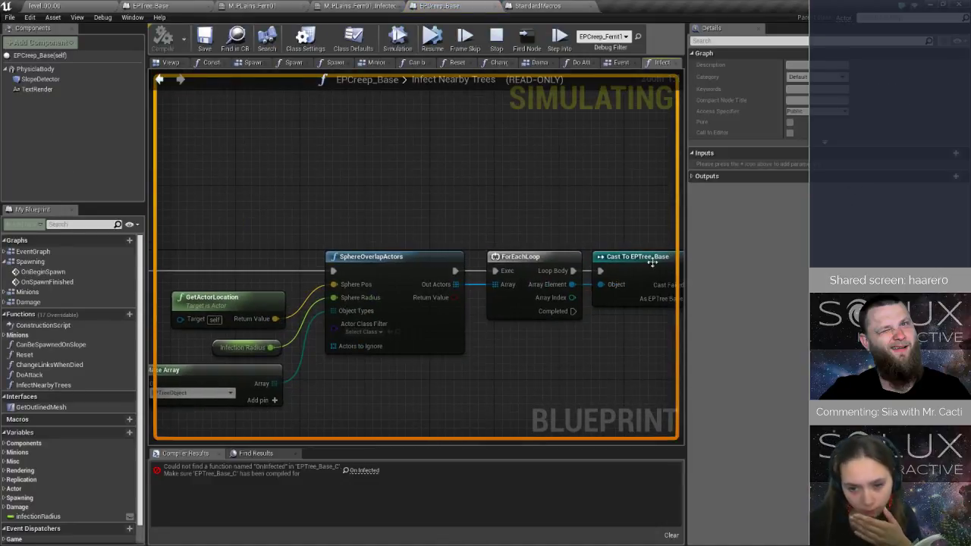
click(496, 37)
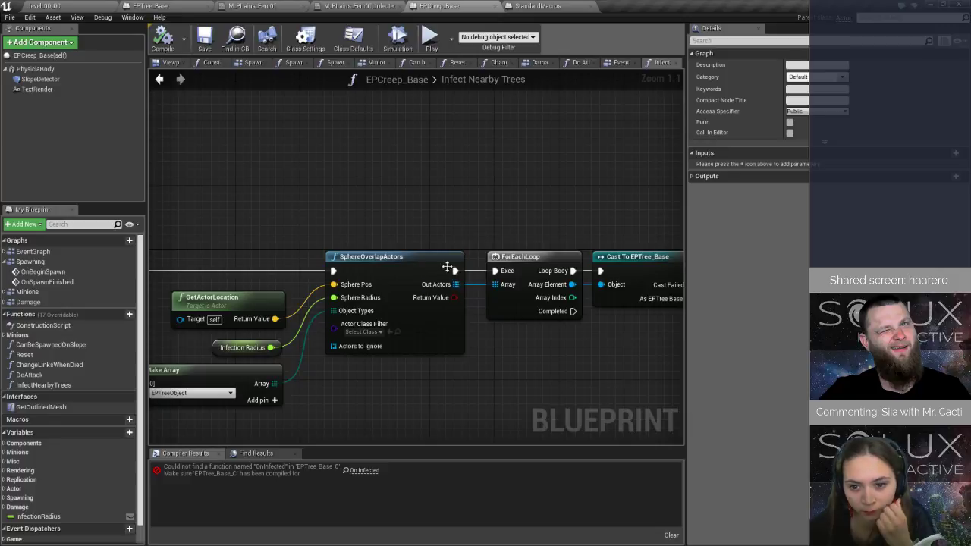
Insert a Print String node on the execution line between SphereOverlapActors and ForEachLoop.
drag(458, 274, 412, 152)
text(print string)
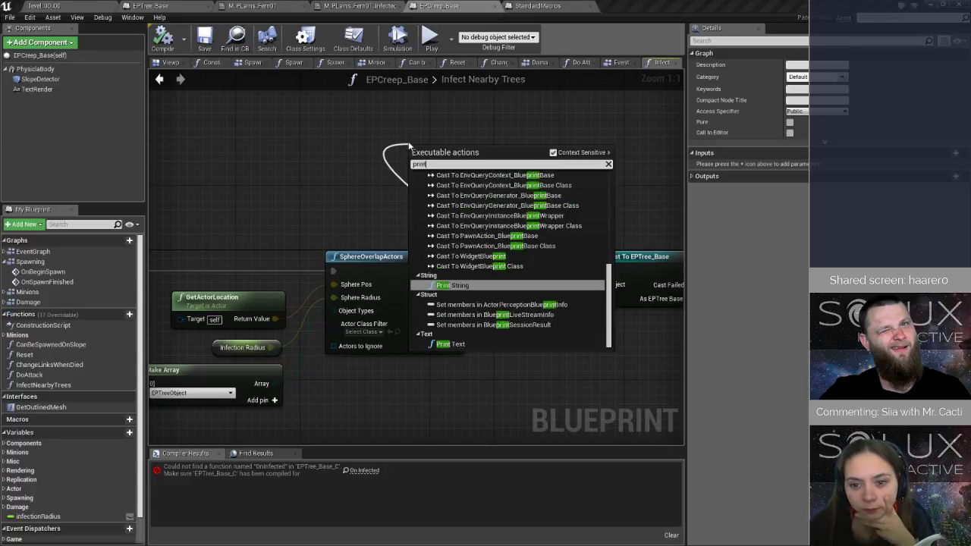
click(438, 157)
Add a Length node for SphereOverlapActors' Out Actors array and connect its result to the Print String's In String input.
drag(455, 284, 332, 177)
text(len)
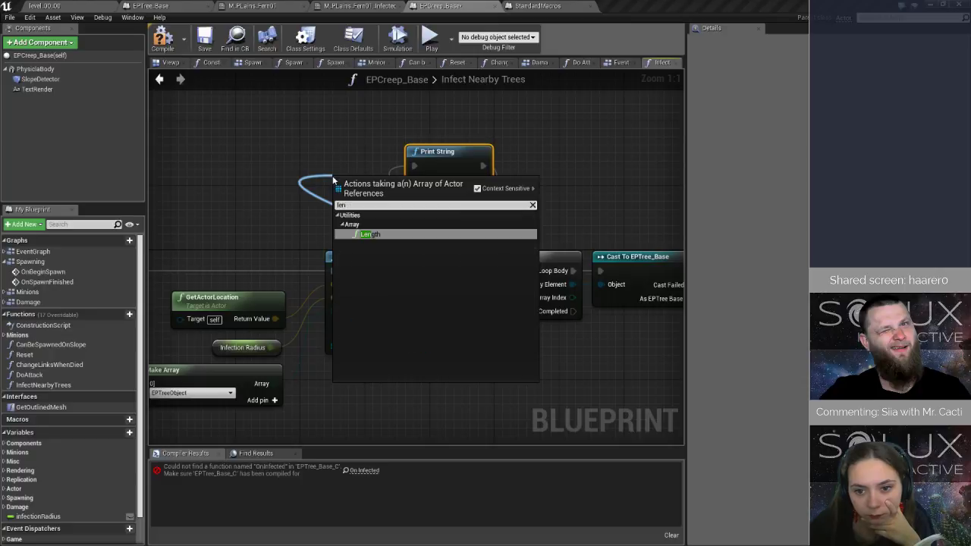
key(Return)
drag(351, 194, 287, 162)
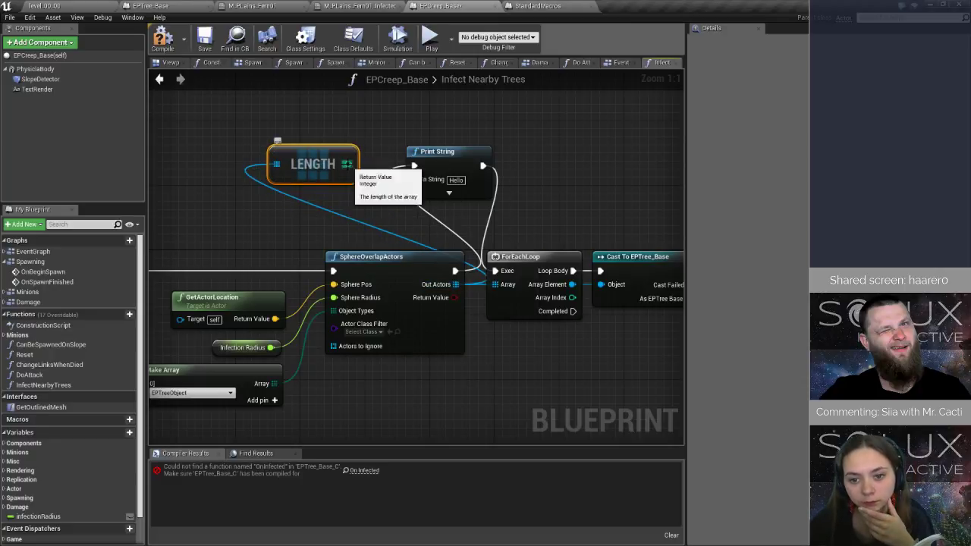
drag(349, 164, 435, 182)
Set a breakpoint on the Print String node, clear the one on the Infect Nearby Trees entry, and compile and save EPCreep_Base.
click(448, 155)
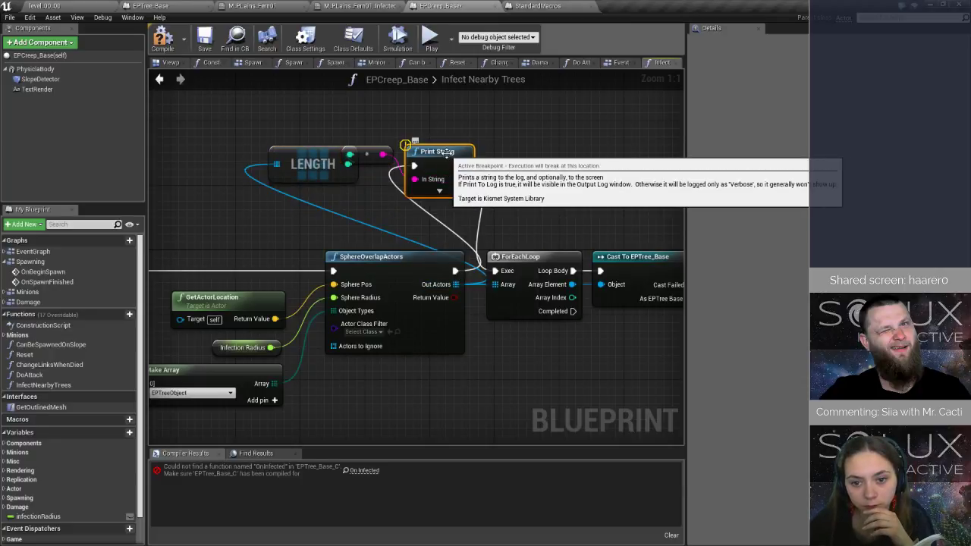
right_drag(173, 239, 330, 219)
click(220, 237)
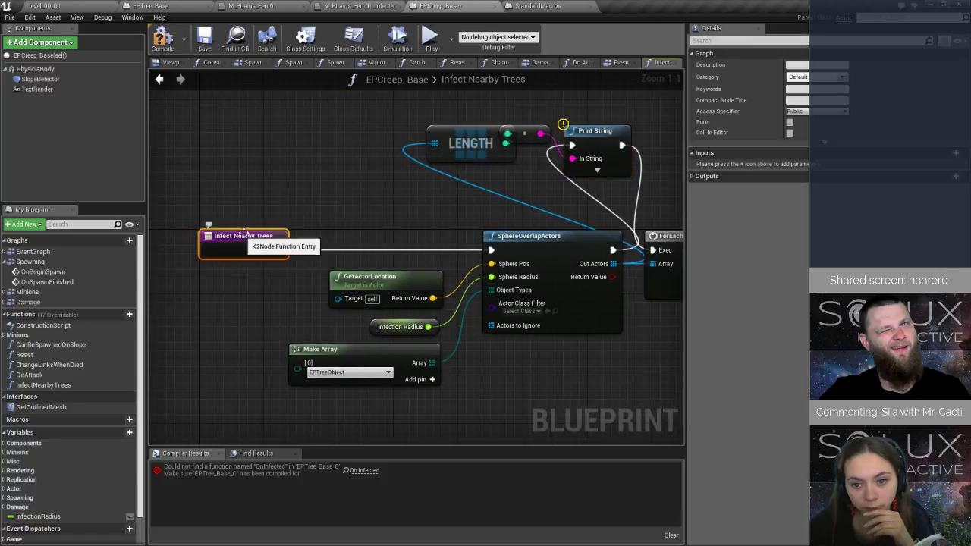
click(163, 38)
click(203, 40)
Move the distant creep spawn point closer to the reactor in level_00_00.
click(44, 6)
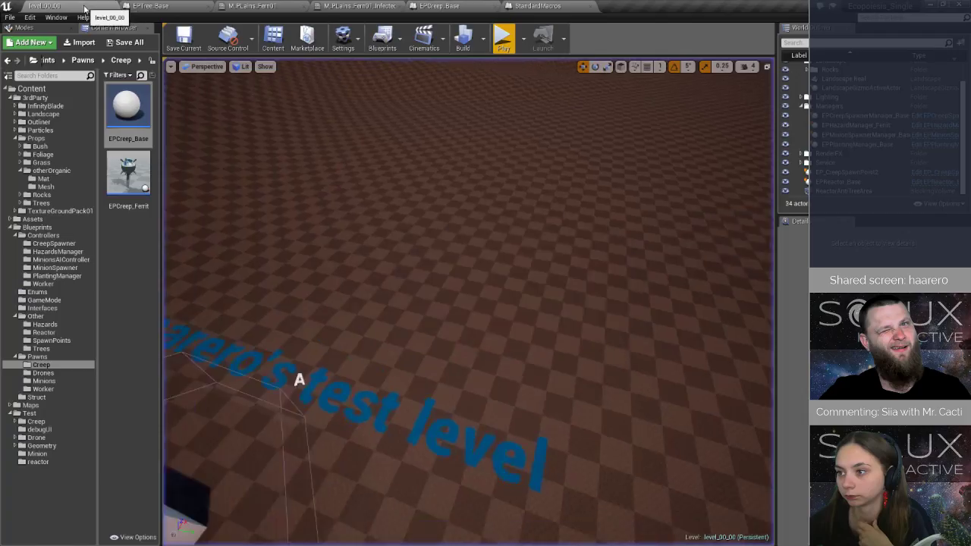
scroll(550, 369, down, 3)
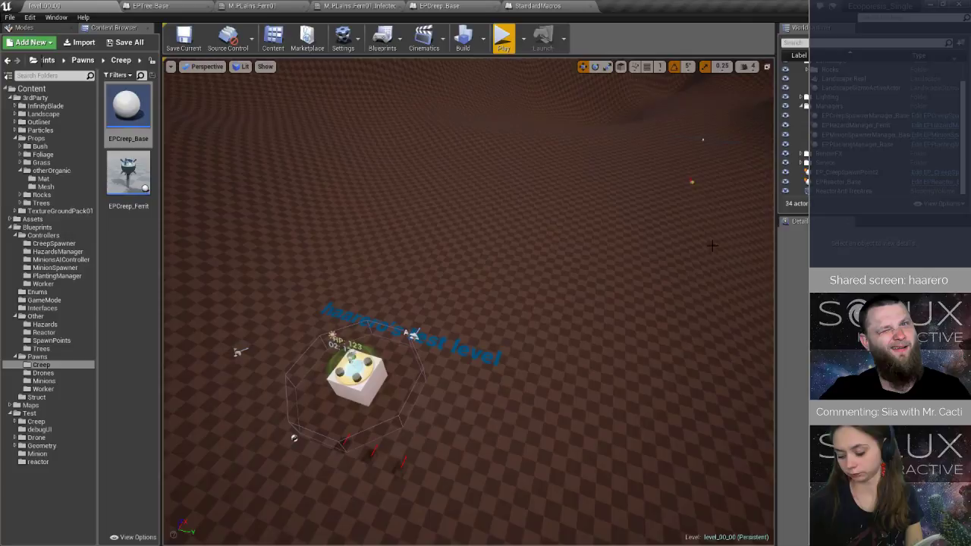
click(693, 183)
drag(704, 180, 593, 307)
Play the level, move the player around until the Print String breakpoint hits, and inspect the paused Length node.
key(alt+p)
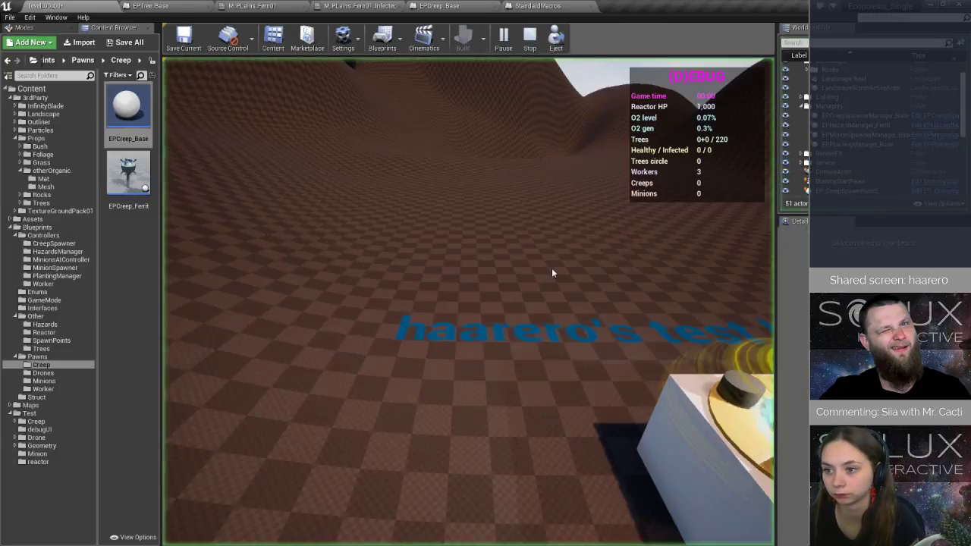
key(d)
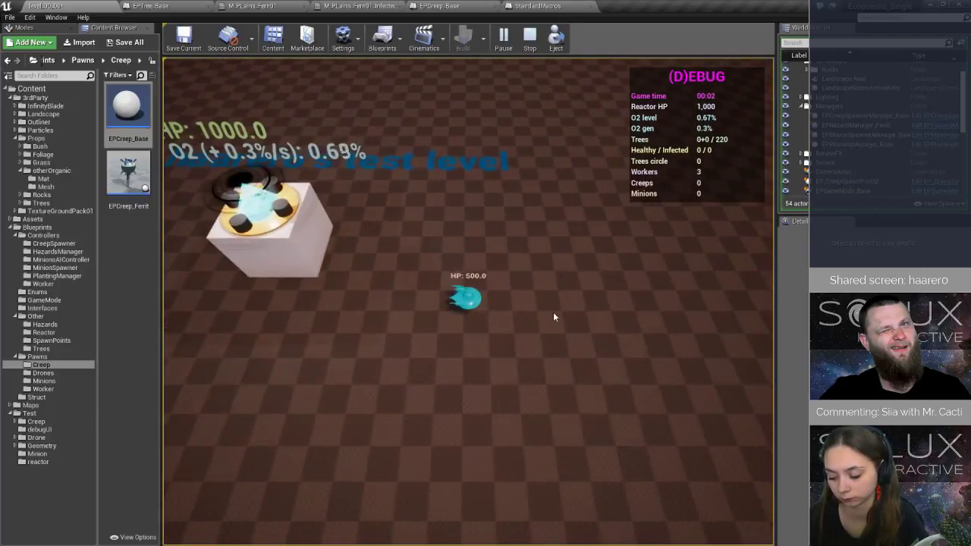
key(w)
key(d)
key(a)
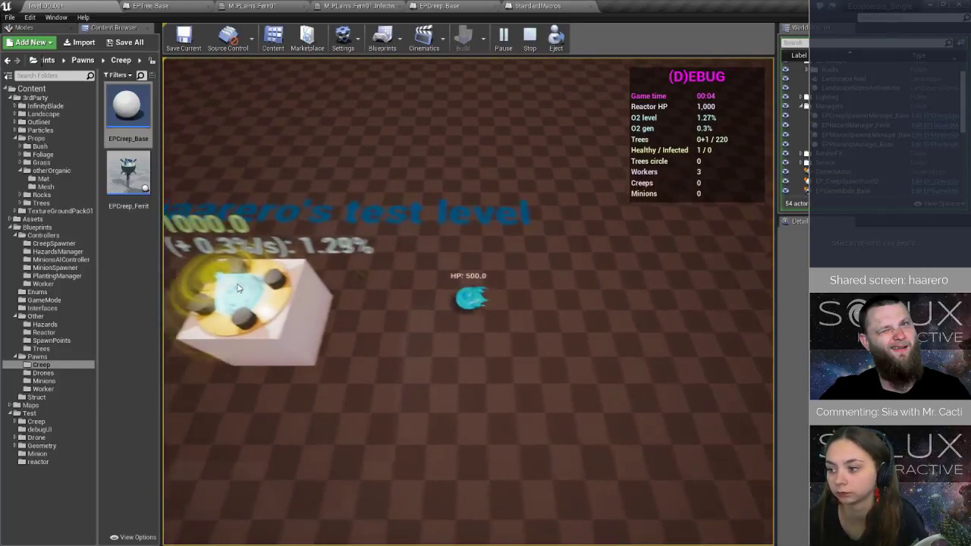
key(a)
key(w)
key(d)
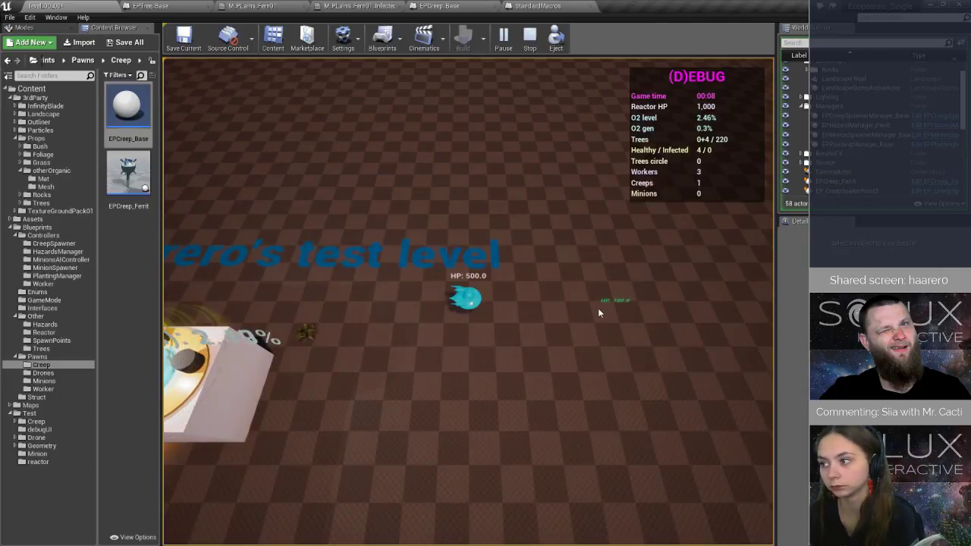
key(d)
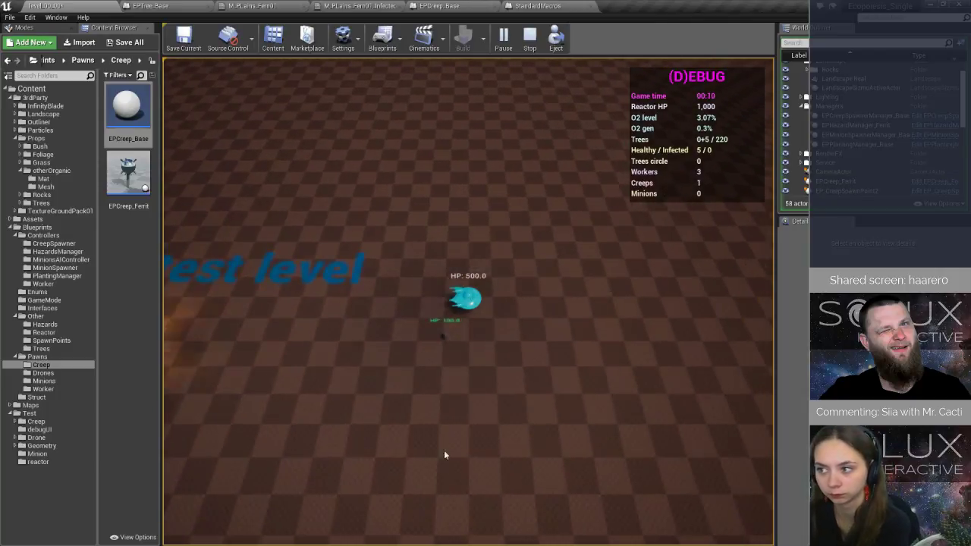
key(a)
key(s)
key(d)
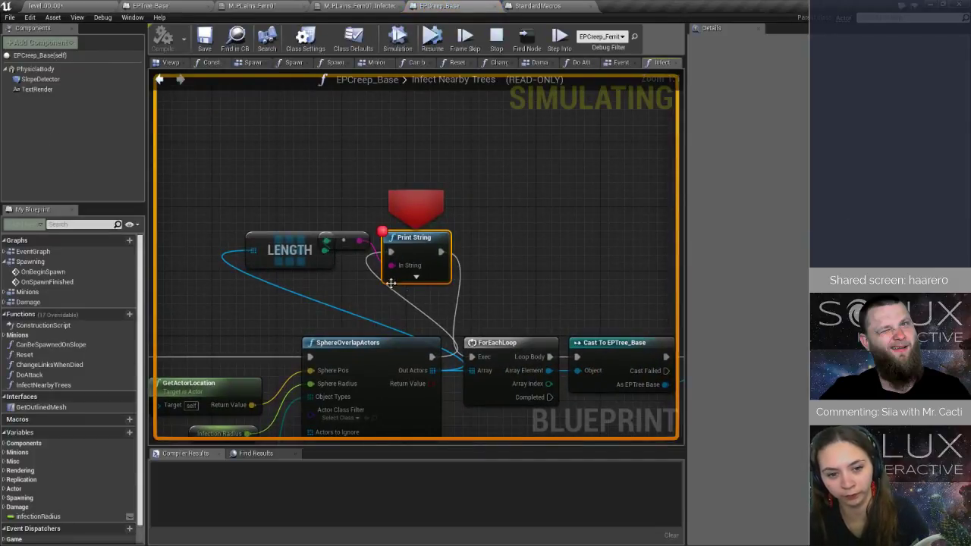
mouse_move(343, 203)
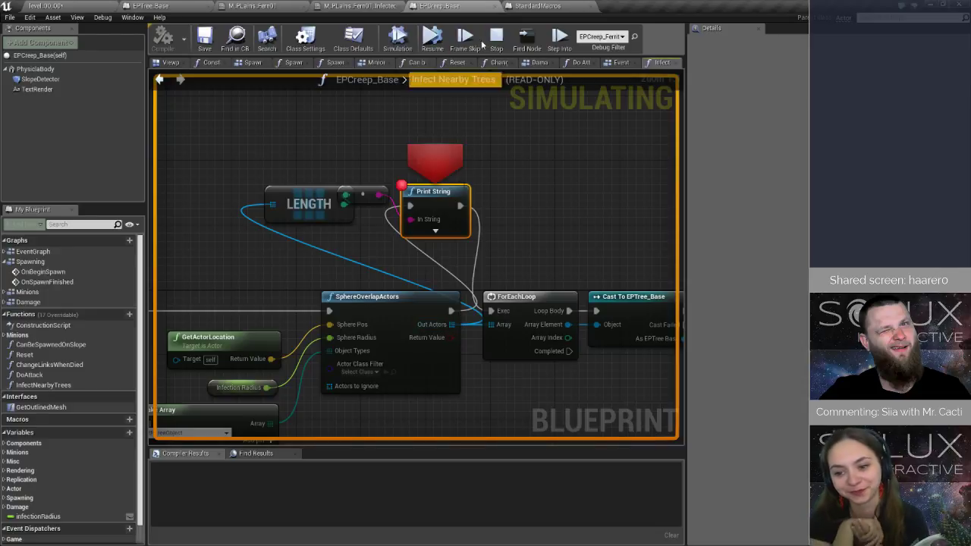
Resume the paused game, watch the creep and the growing trees around the reactor, and stop playing.
click(432, 36)
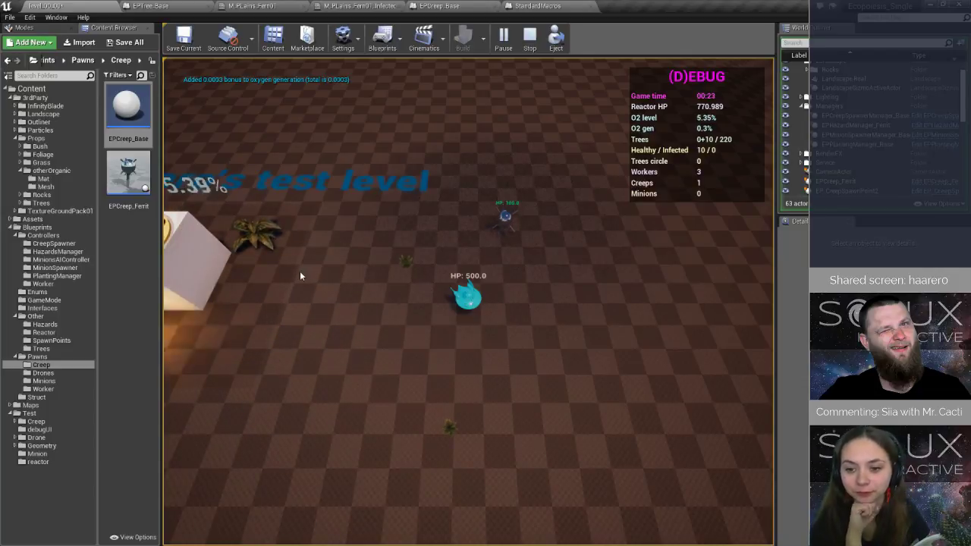
click(349, 260)
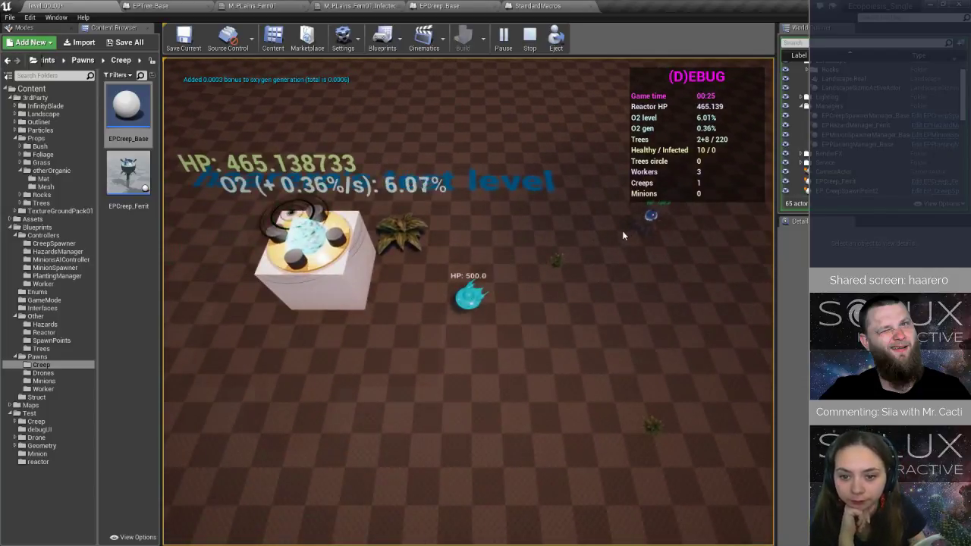
click(595, 285)
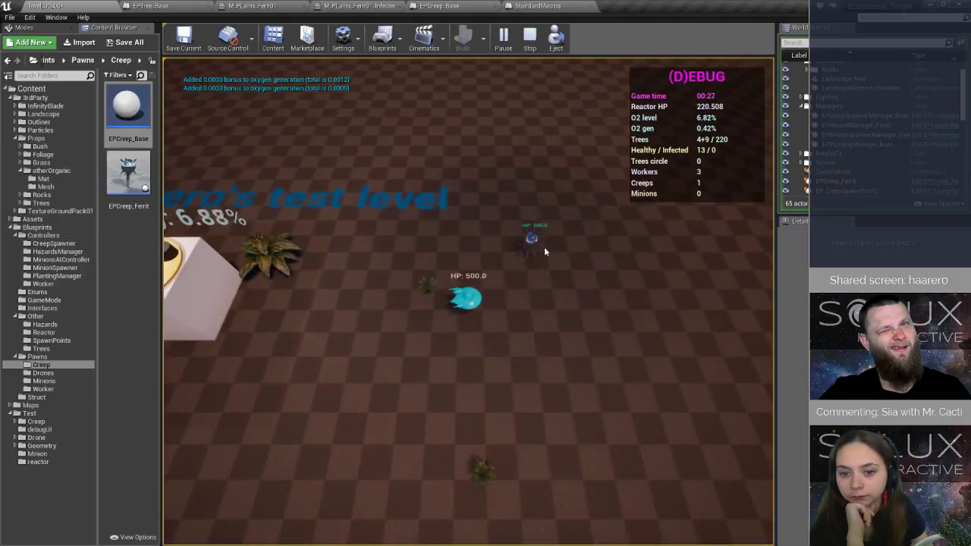
click(529, 38)
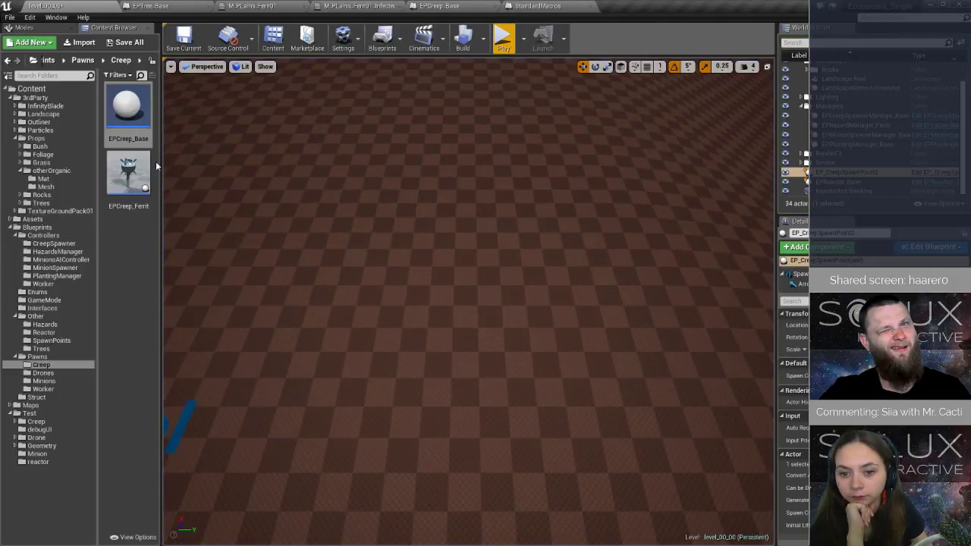
Open the EPCreep_Ferrit blueprint, set its Infection Radius to 5000, and compile it.
click(129, 171)
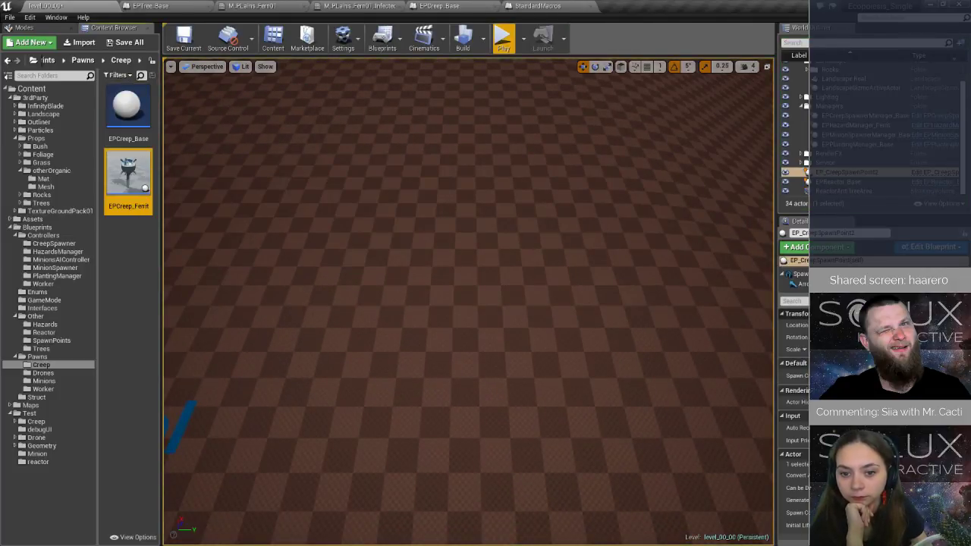
double_click(126, 185)
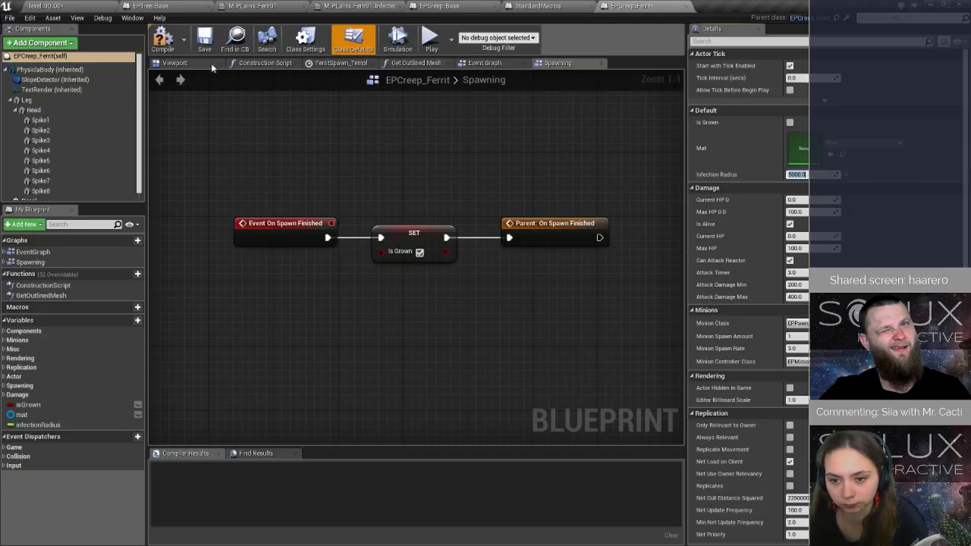
click(170, 47)
Play level_00_00 until the Print String breakpoint hits, inspect the array length and Infection Radius values, and stop.
click(72, 8)
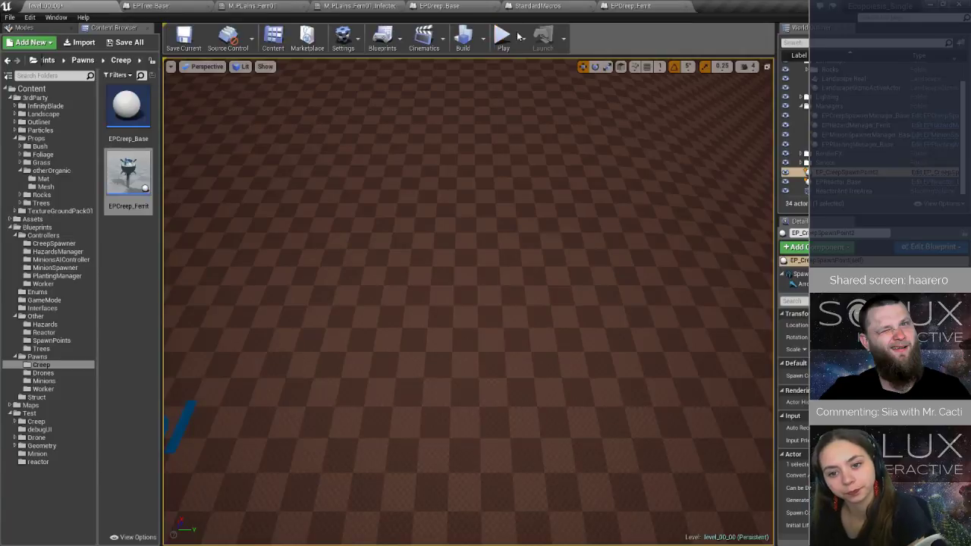
click(503, 37)
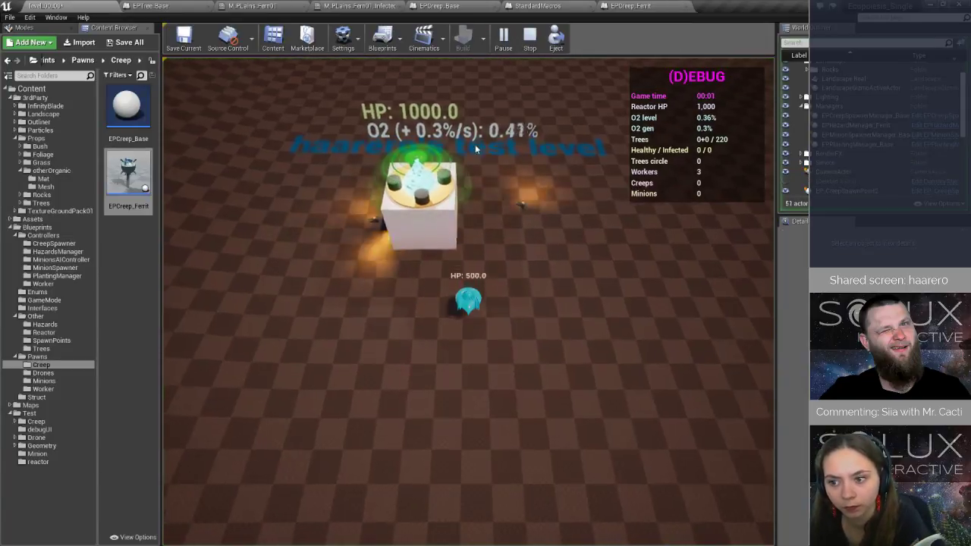
key(w)
key(d)
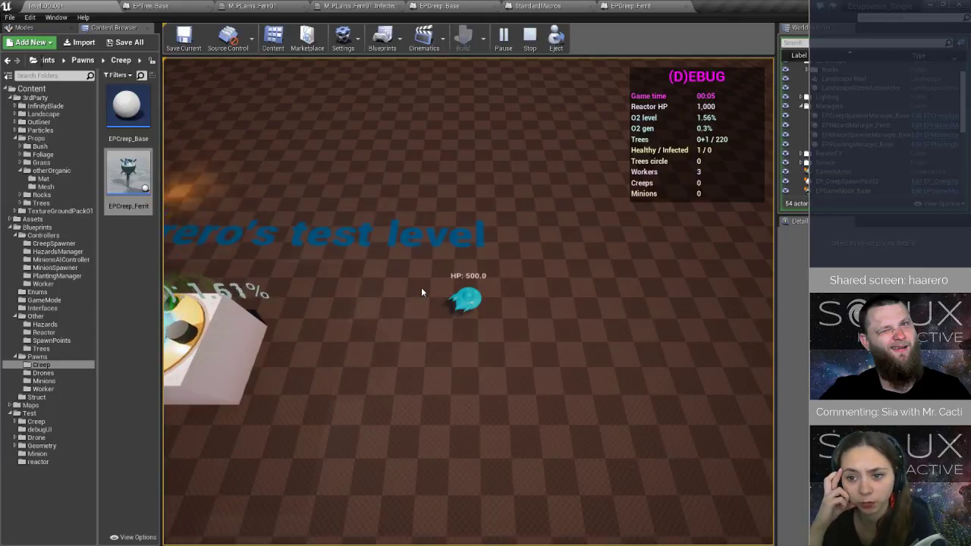
key(s)
key(d)
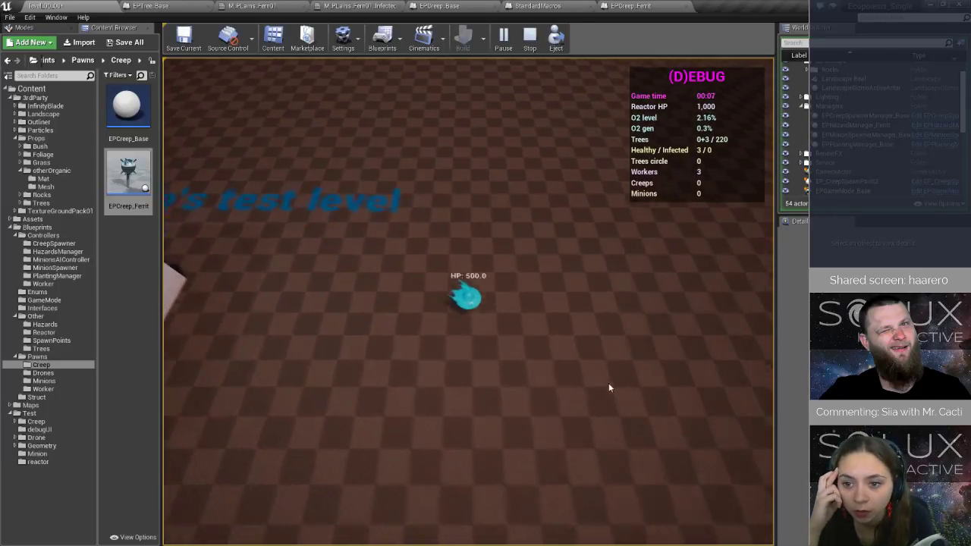
key(a)
key(w)
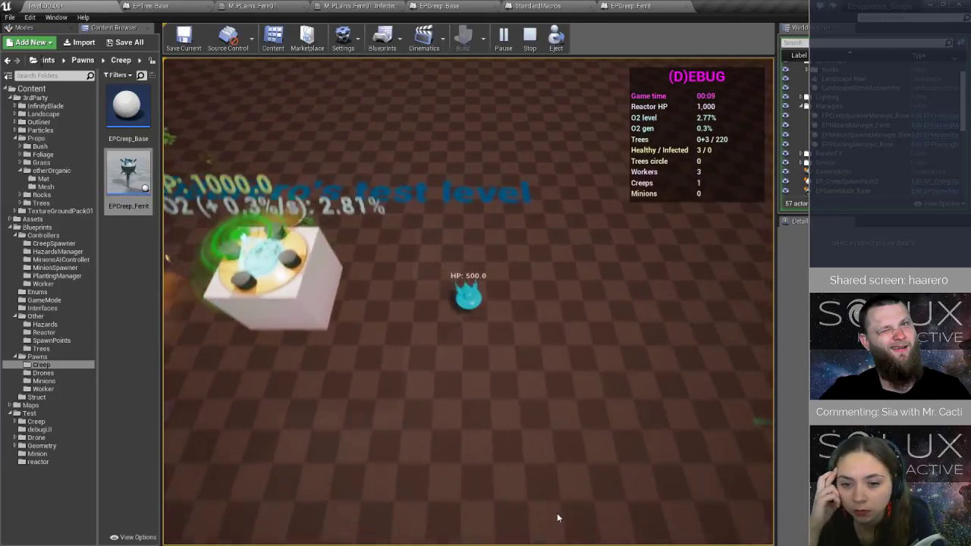
key(s)
key(d)
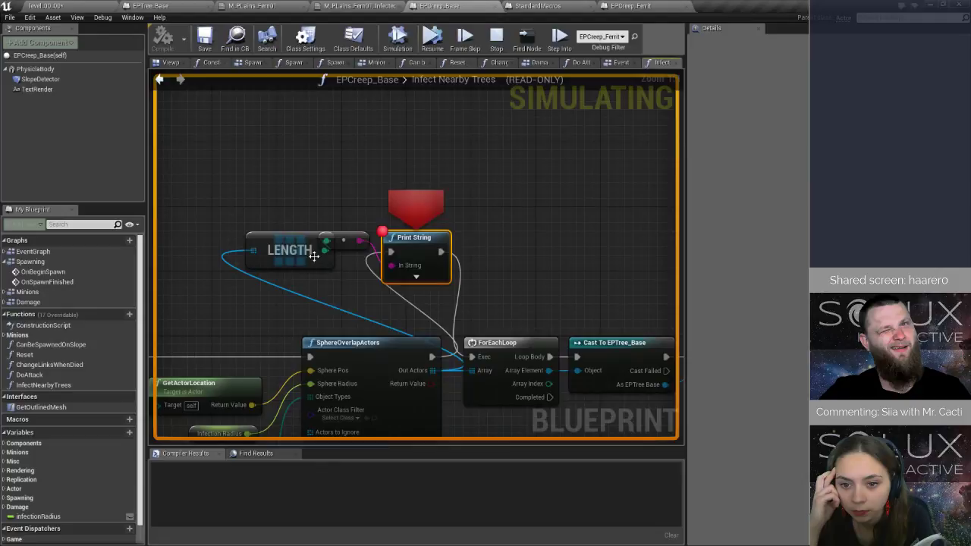
mouse_move(324, 251)
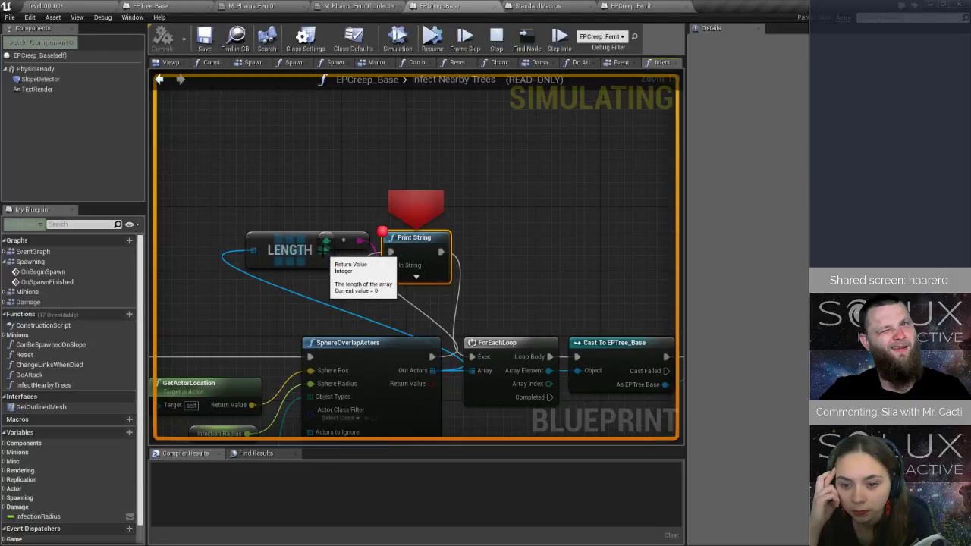
right_drag(329, 389, 432, 278)
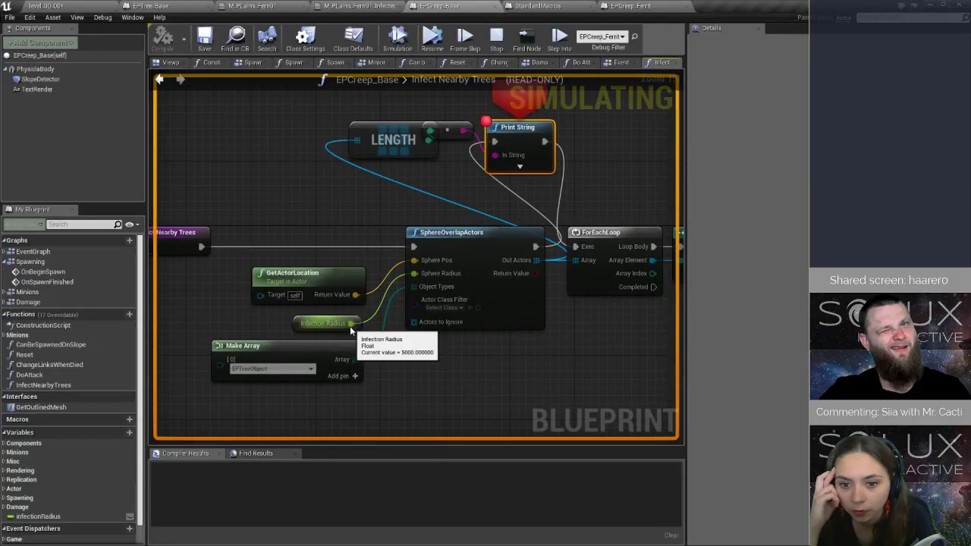
click(498, 37)
Examine the collision preset and object responses of EPTree_Base's Mesh component.
click(159, 6)
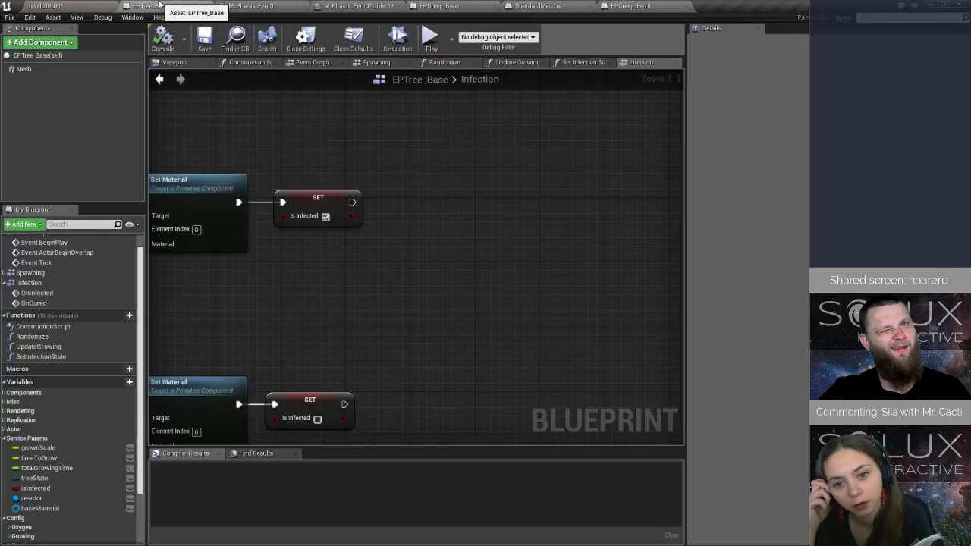
click(23, 69)
scroll(876, 242, down, 15)
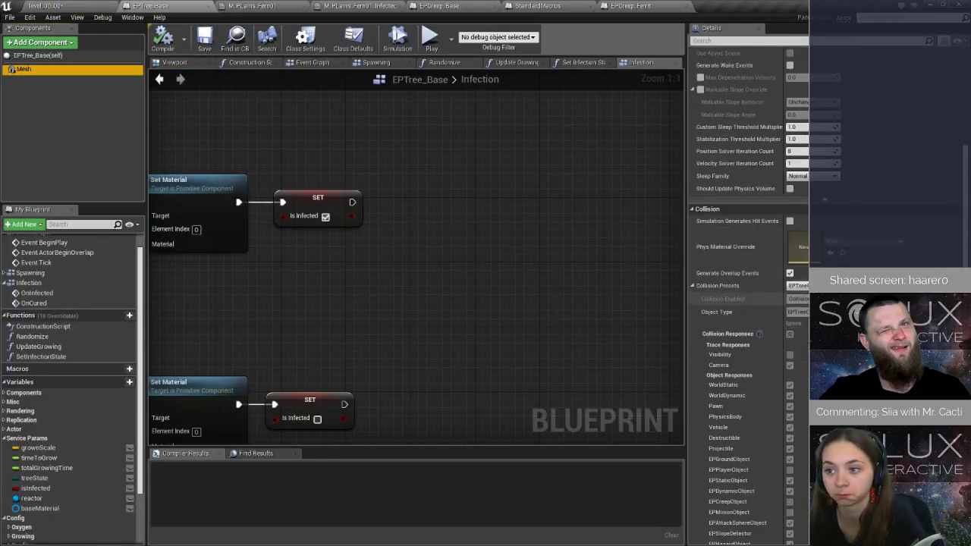
scroll(824, 199, down, 5)
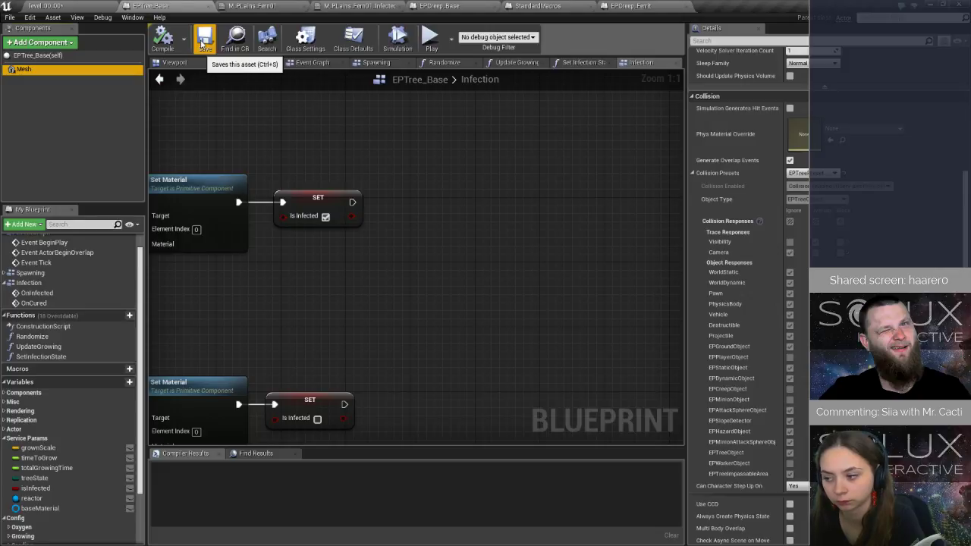
Return to level_00_00 and save the level.
click(101, 6)
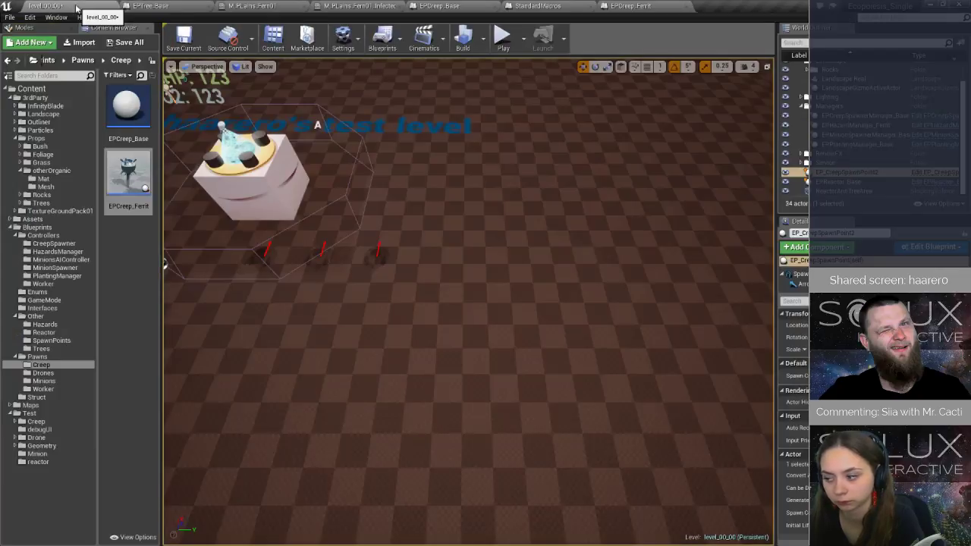
key(ctrl+s)
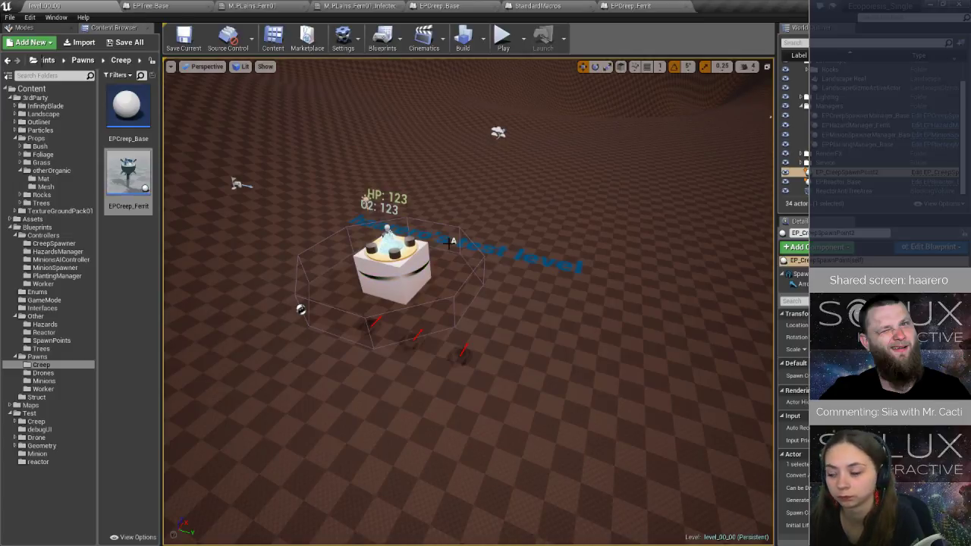
right_drag(670, 138, 584, 233)
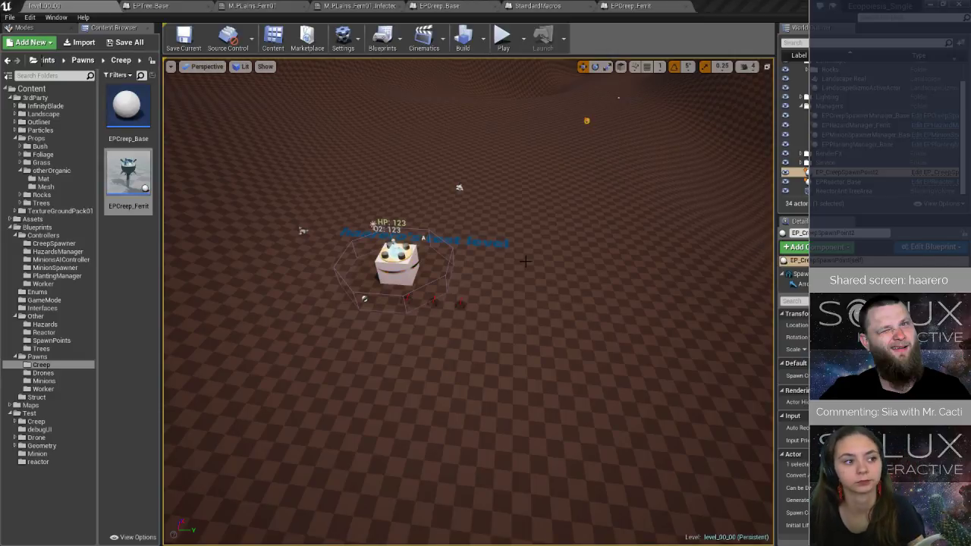
right_drag(525, 261, 580, 239)
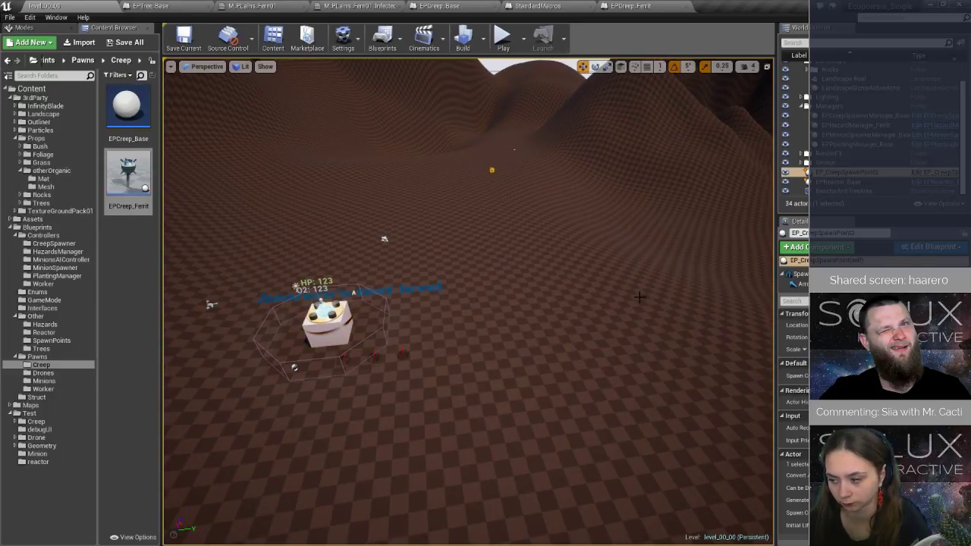
right_drag(533, 316, 470, 300)
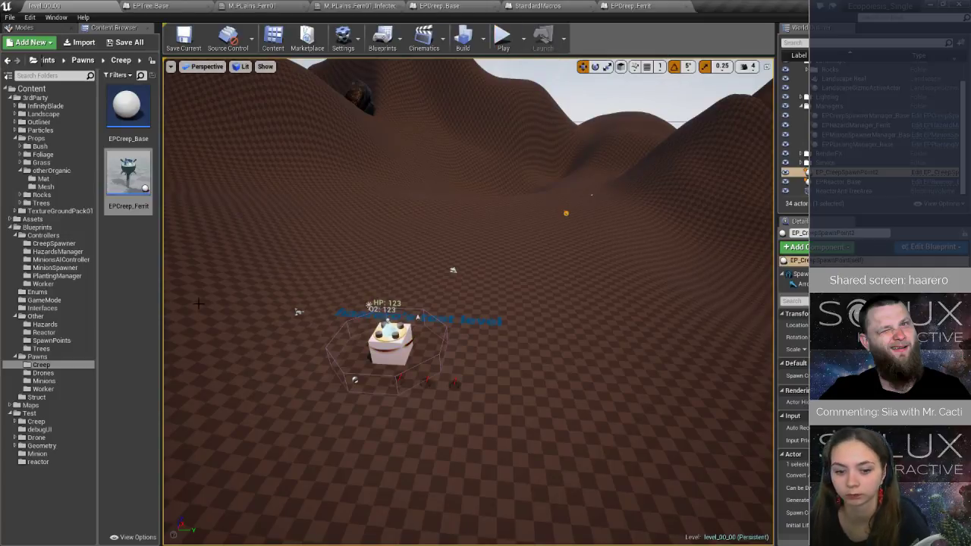
right_drag(199, 304, 243, 341)
key(w)
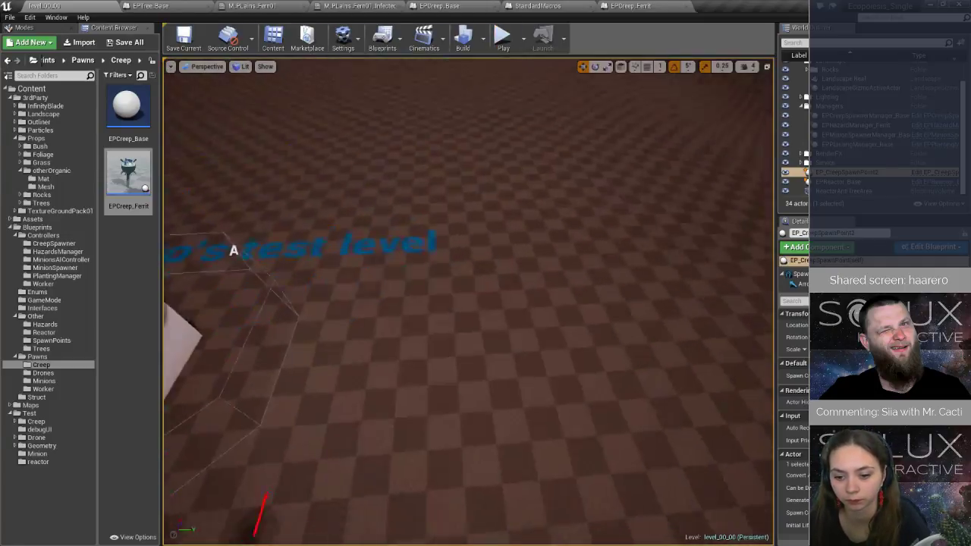
key(s)
right_drag(455, 303, 360, 306)
key(w)
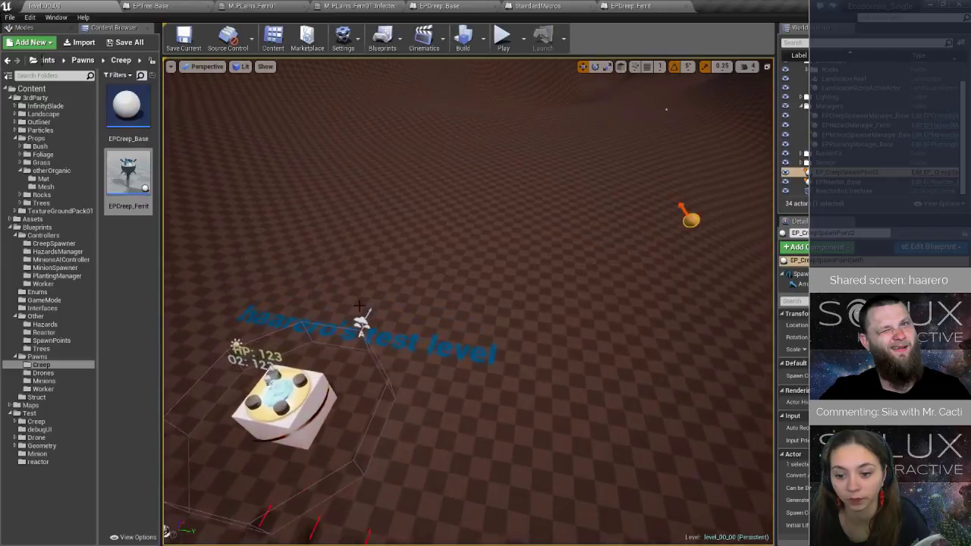
scroll(359, 306, up, 2)
mouse_move(145, 185)
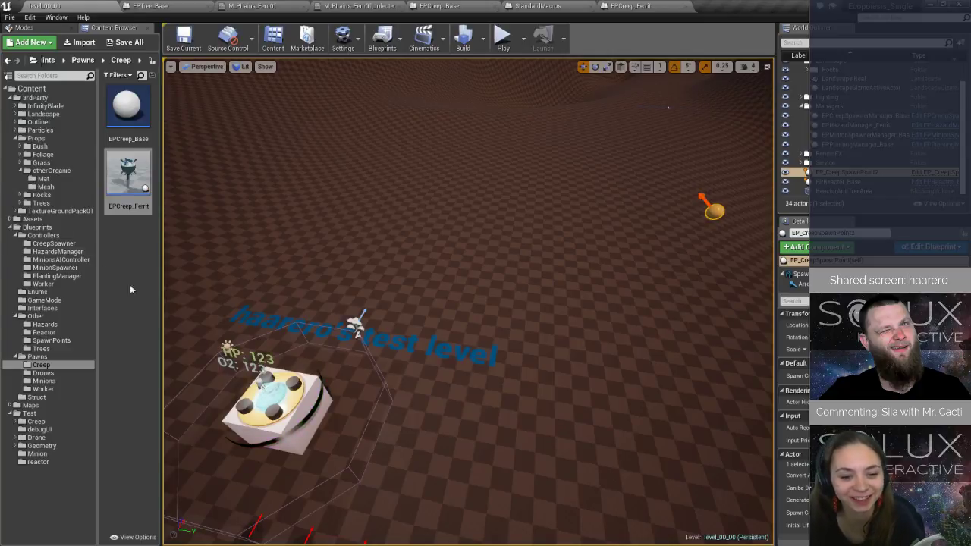
right_drag(382, 283, 413, 327)
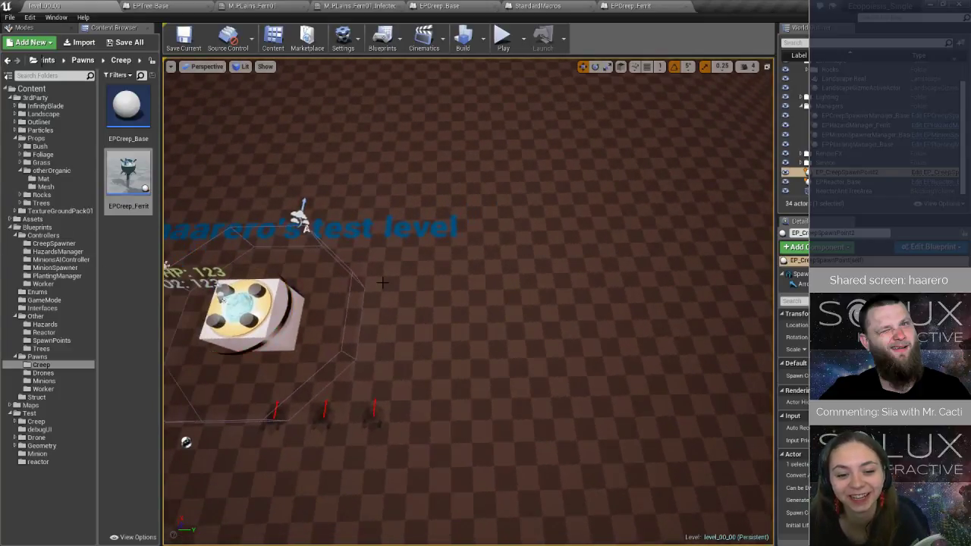
mouse_move(382, 283)
right_down()
mouse_move(322, 231)
mouse_move(394, 220)
mouse_move(405, 205)
right_up()
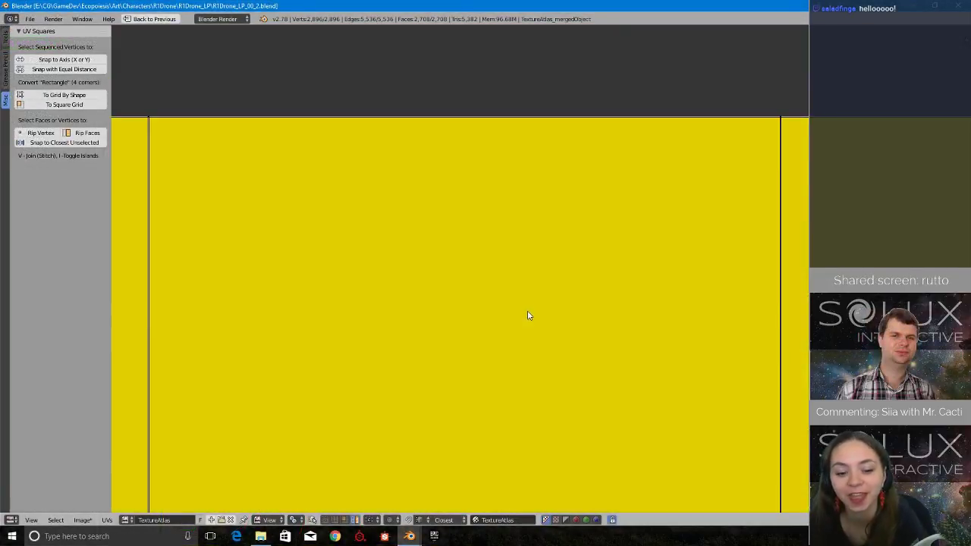
Switch to Blender and examine the horizontal strip of rectangular UV faces on the R1Drone's TextureAtlas.
scroll(529, 316, down, 5)
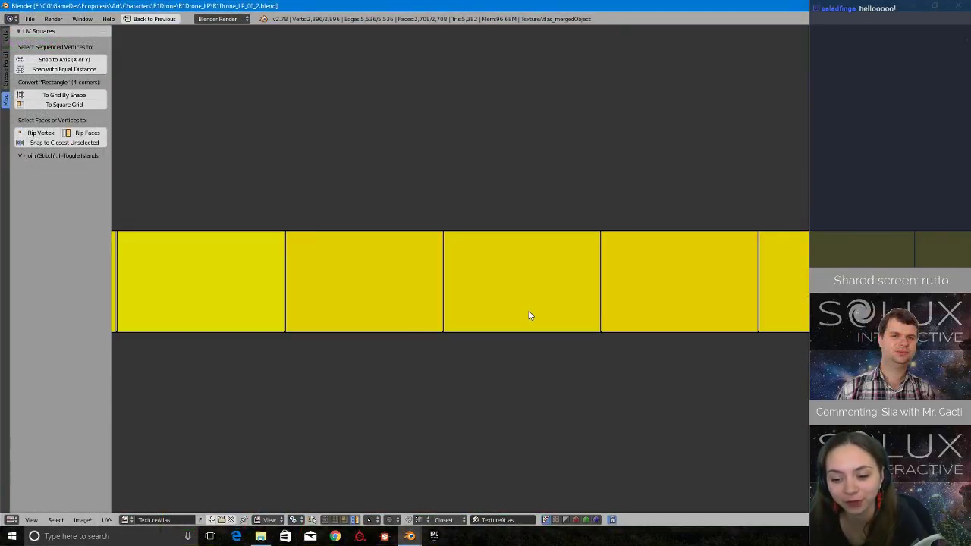
scroll(550, 323, down, 1)
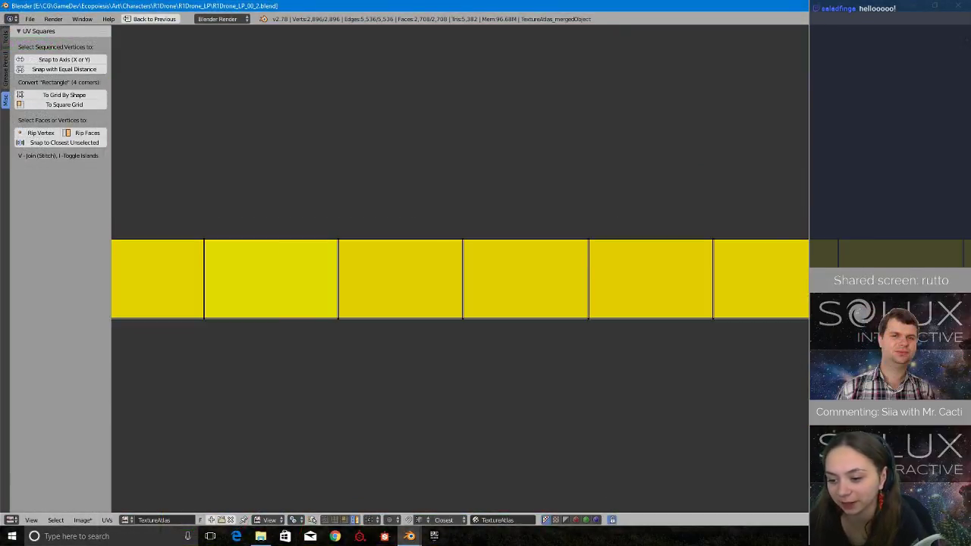
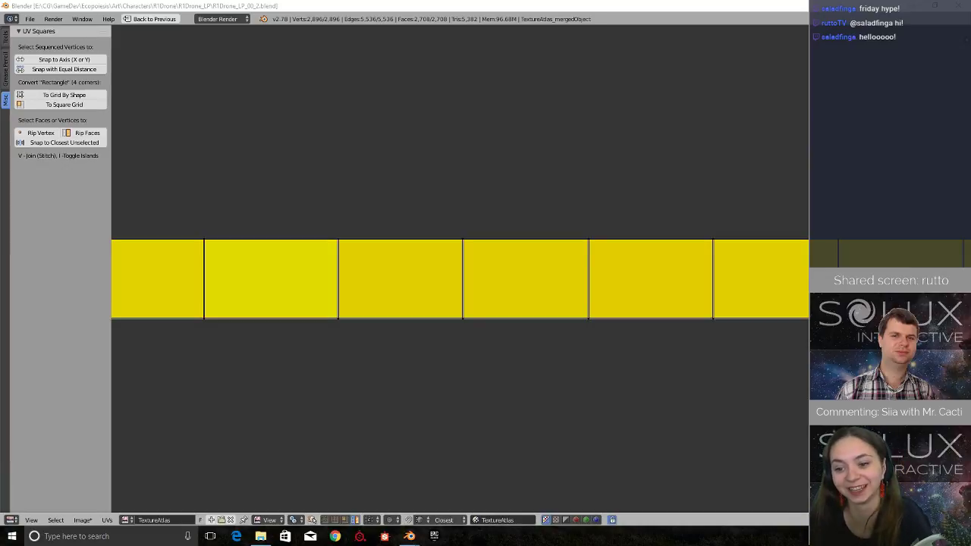
Examine the row of yellow UV faces together with the two neighbouring strips below it.
scroll(668, 234, down, 4)
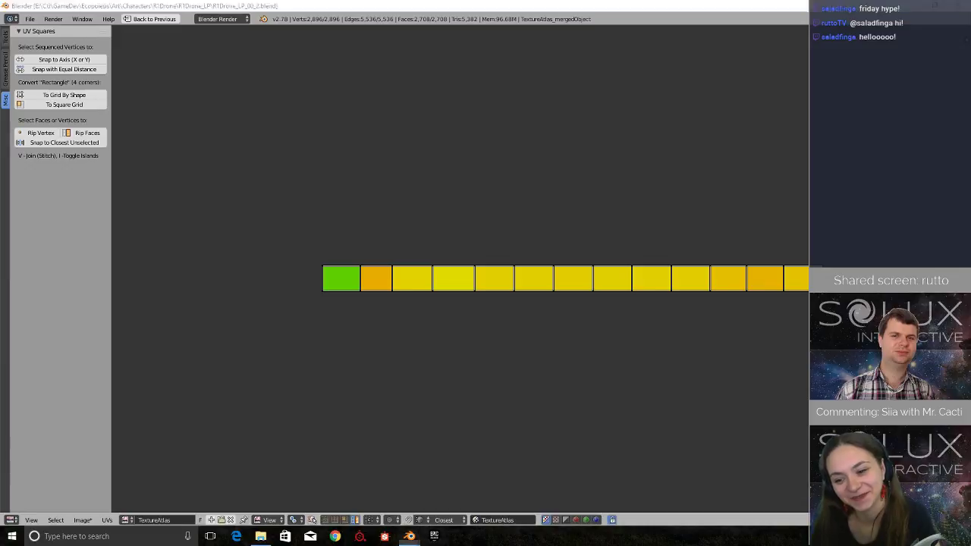
key(alt+Tab)
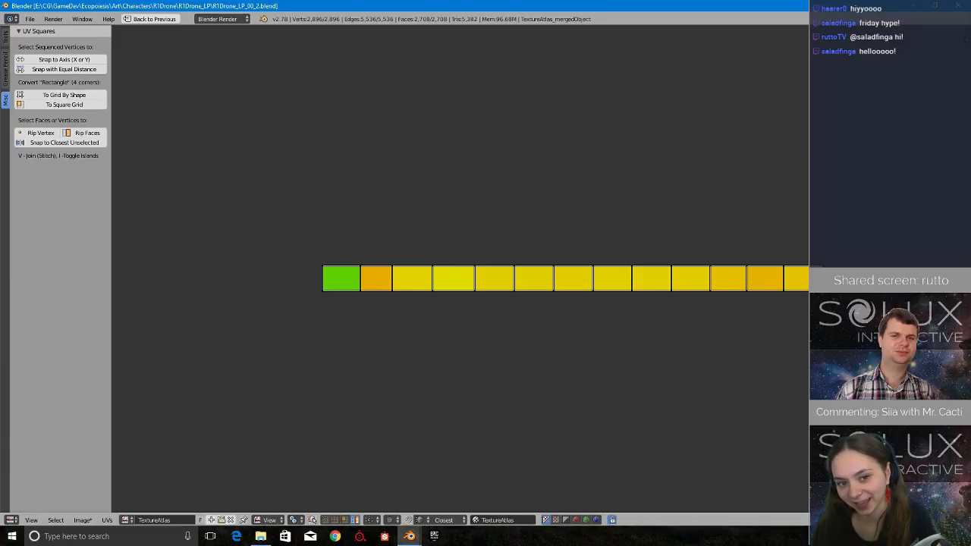
middle_drag(525, 245, 513, 276)
scroll(514, 276, up, 5)
scroll(511, 285, down, 6)
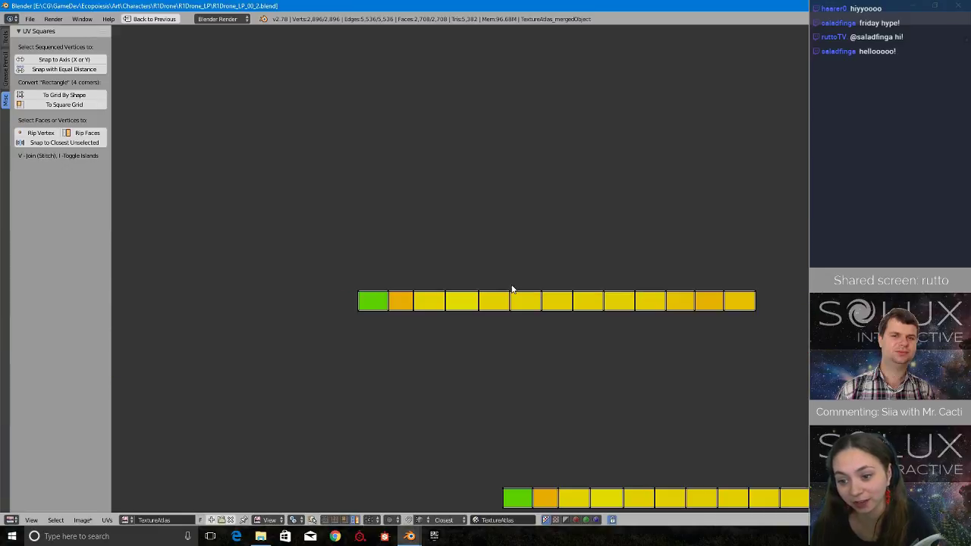
scroll(511, 286, down, 2)
scroll(510, 285, up, 5)
scroll(509, 284, down, 5)
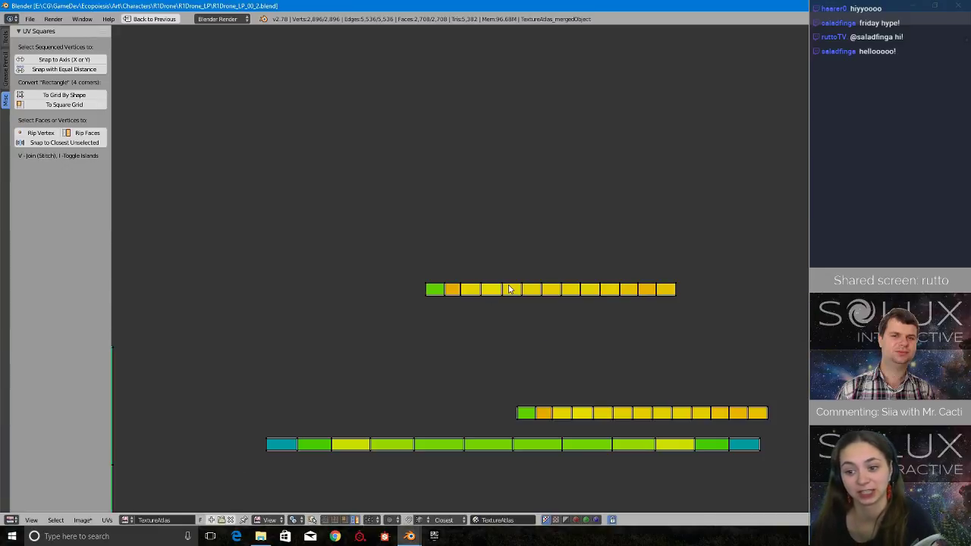
middle_drag(556, 354, 512, 333)
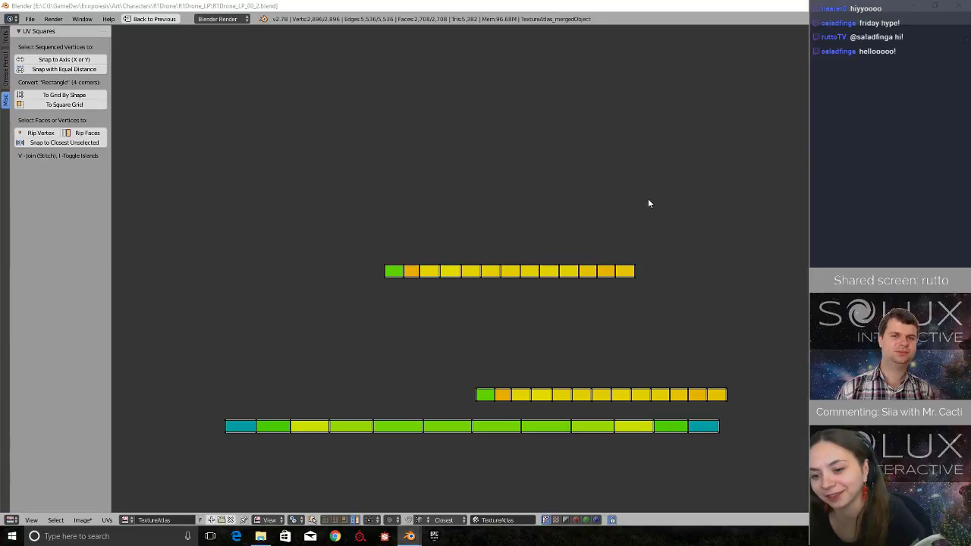
middle_drag(648, 204, 611, 194)
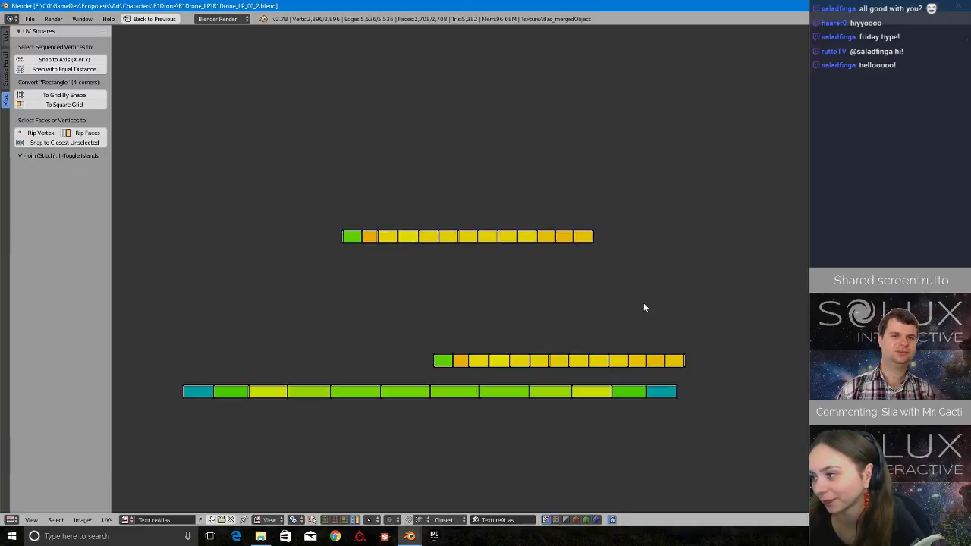
scroll(628, 304, up, 1)
middle_drag(611, 305, 690, 282)
scroll(690, 279, up, 3)
scroll(661, 305, down, 2)
middle_drag(707, 180, 619, 241)
scroll(619, 242, up, 2)
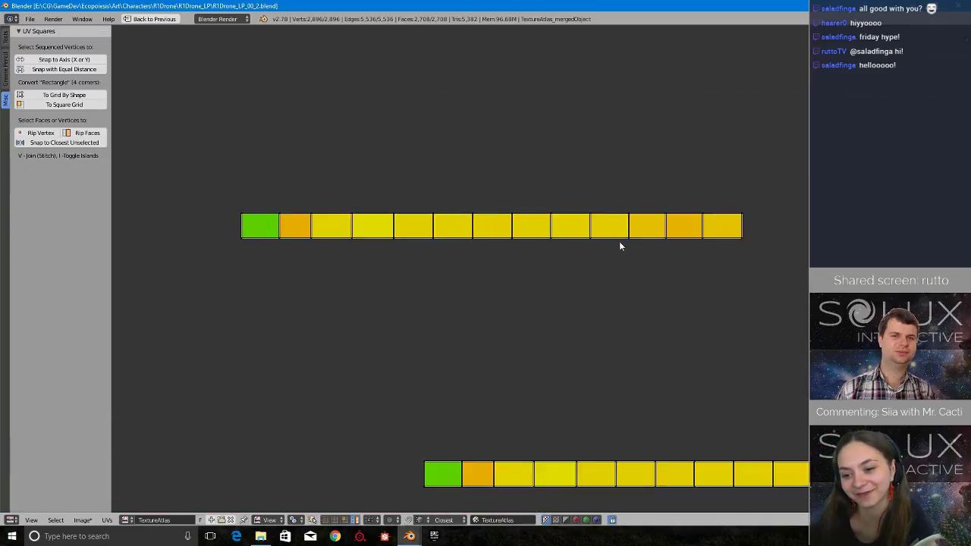
middle_drag(767, 219, 764, 272)
scroll(754, 286, down, 9)
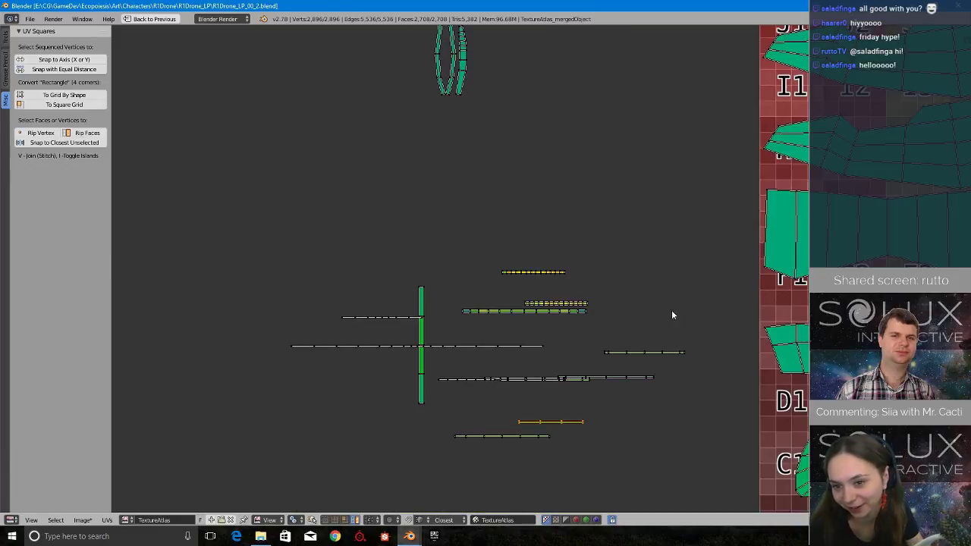
Try to increase the uppermost yellow strip's height by moving its upper row of vertices upward along Y.
scroll(516, 306, up, 7)
scroll(525, 281, up, 2)
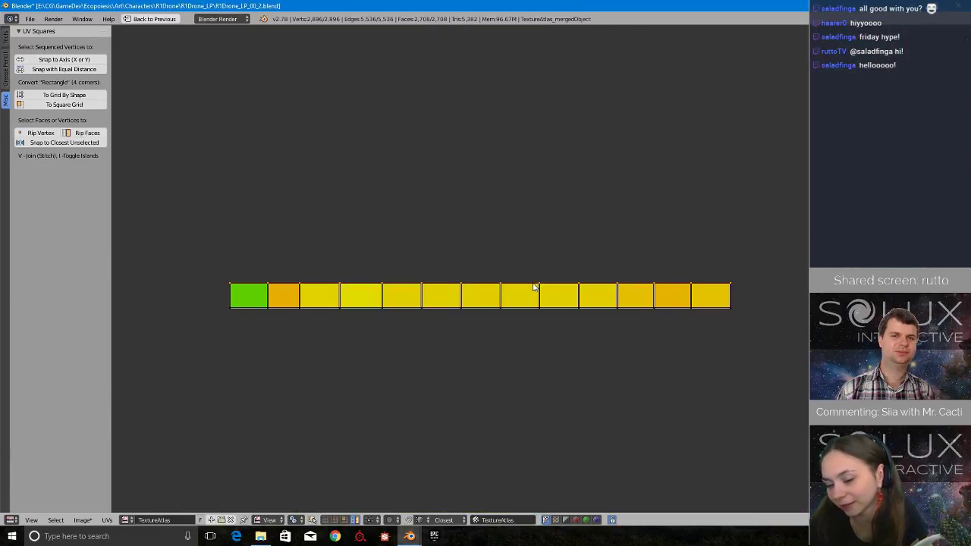
key(g)
key(y)
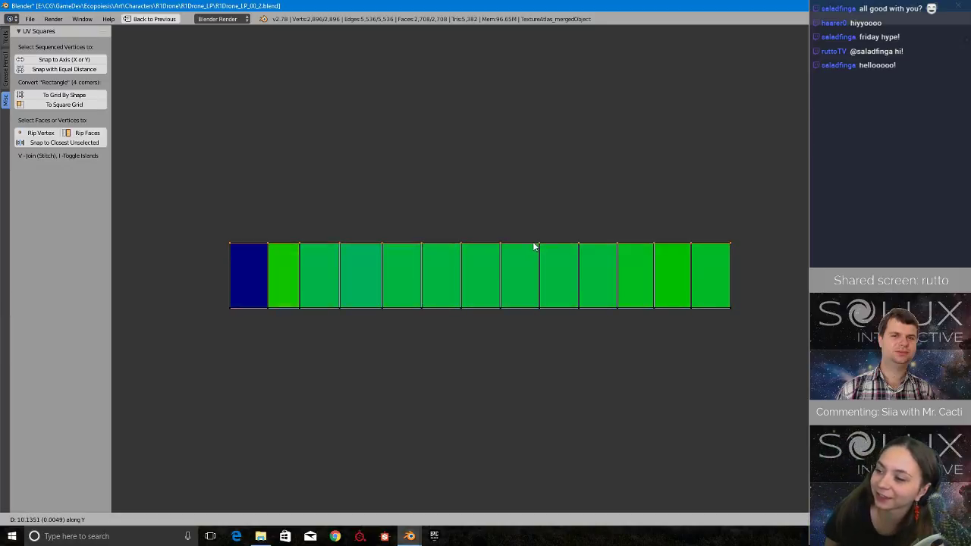
click(560, 278)
scroll(555, 326, up, 7)
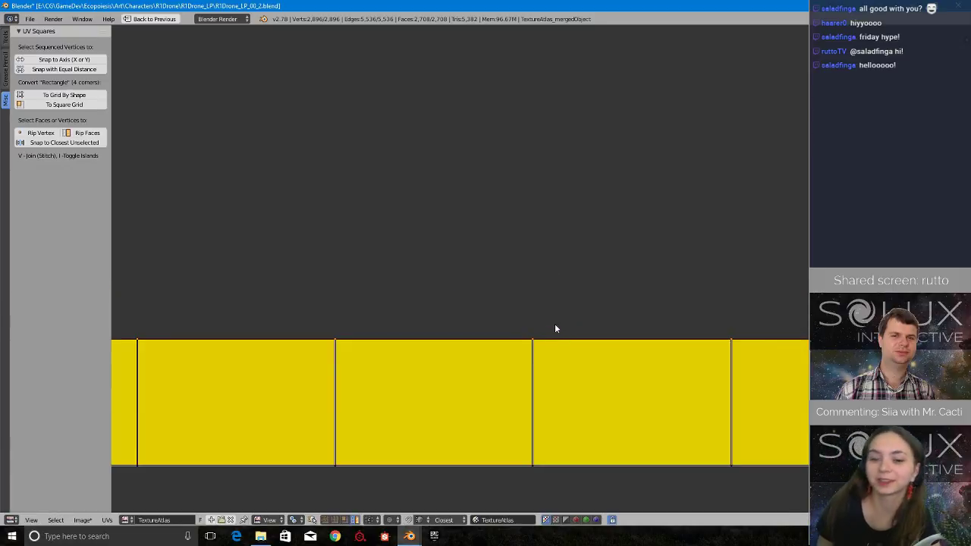
Widen the last face at the strip's far end, opposite the green face, by moving its end vertices outward along X.
scroll(557, 330, down, 5)
key(a)
middle_drag(835, 265, 646, 265)
mouse_move(723, 246)
ctrl+mouse_down()
mouse_move(681, 354)
mouse_move(649, 250)
ctrl+mouse_up()
mouse_move(747, 339)
ctrl+mouse_down()
mouse_move(619, 358)
mouse_move(641, 206)
ctrl+mouse_up()
key(g)
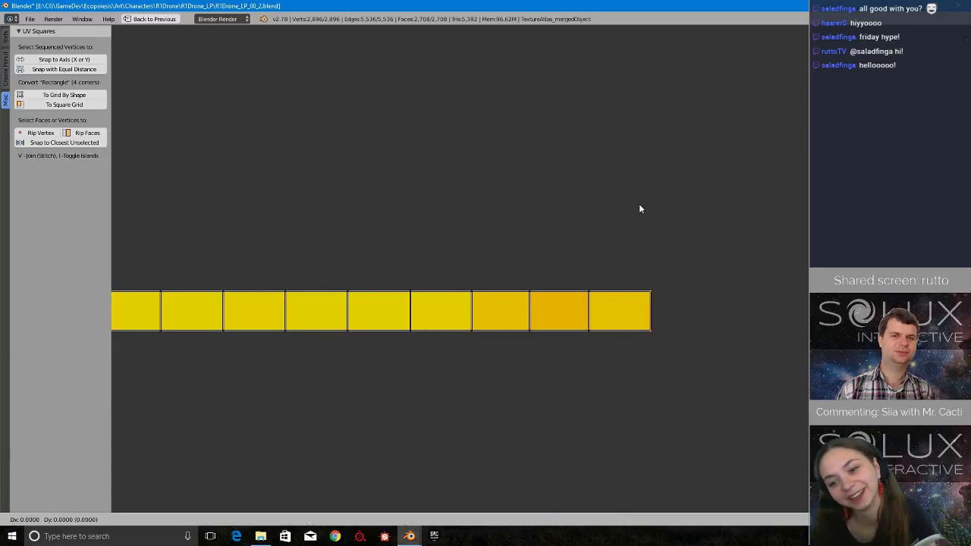
key(x)
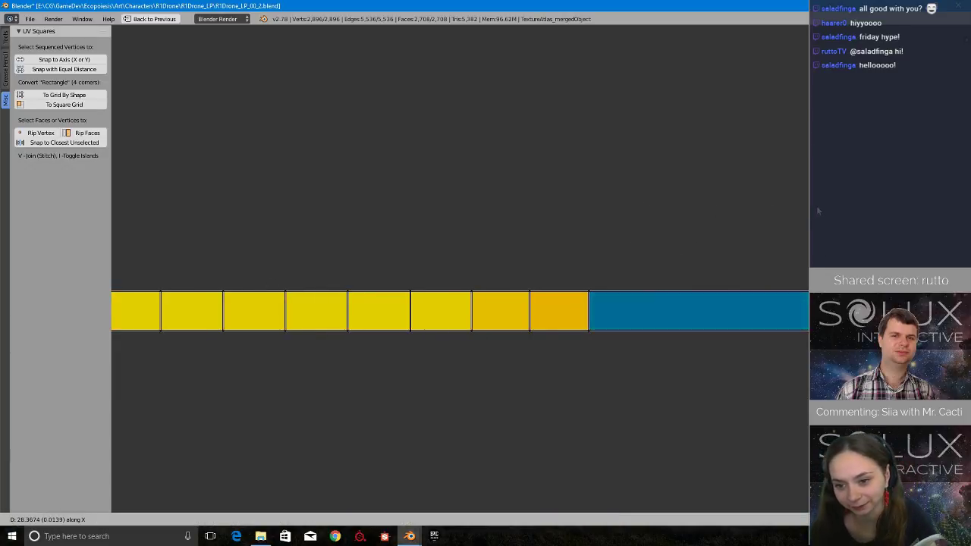
click(800, 207)
Widen the second-to-last face of the strip by moving the vertices beyond its inner edge outward along X.
mouse_move(627, 264)
ctrl+mouse_down()
mouse_move(635, 380)
mouse_move(624, 362)
ctrl+mouse_up()
key(g)
key(x)
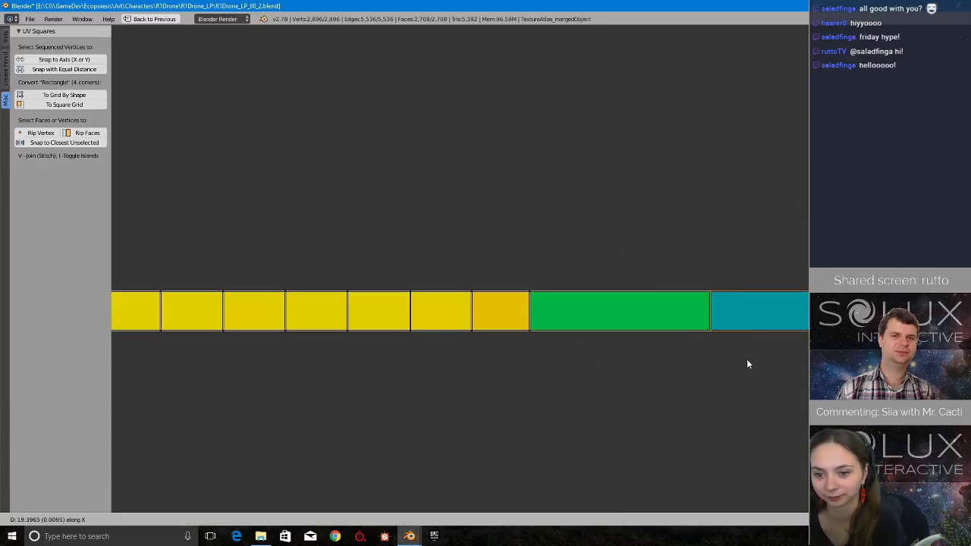
click(792, 365)
Compare the partly widened strip with the other thin strips placed beside the texture atlas.
scroll(758, 376, down, 4)
scroll(731, 387, down, 6)
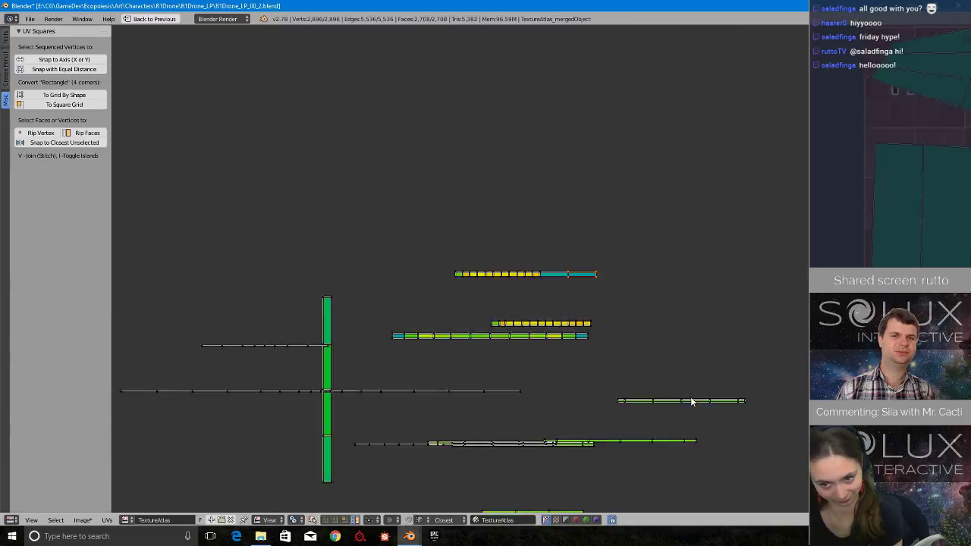
scroll(679, 356, down, 1)
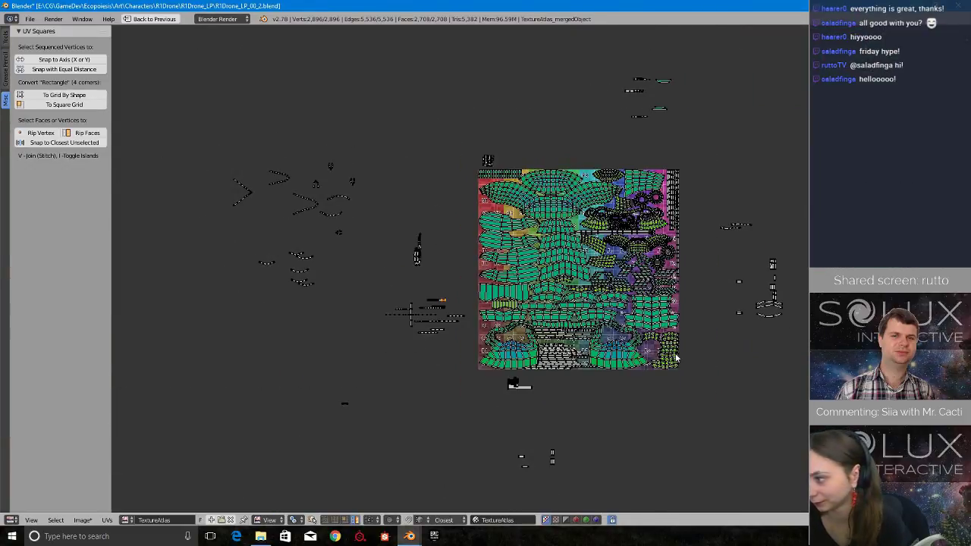
scroll(671, 356, up, 1)
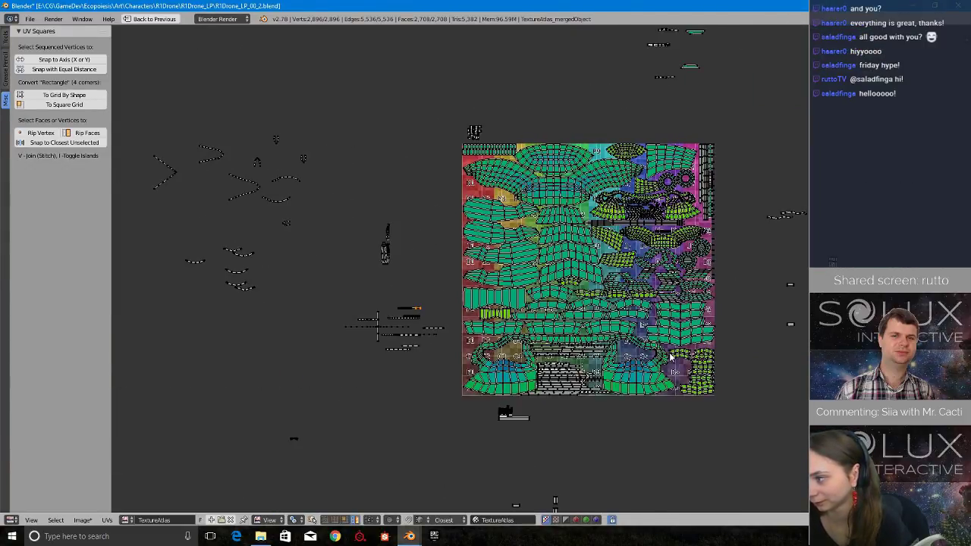
scroll(628, 270, up, 6)
scroll(522, 274, down, 3)
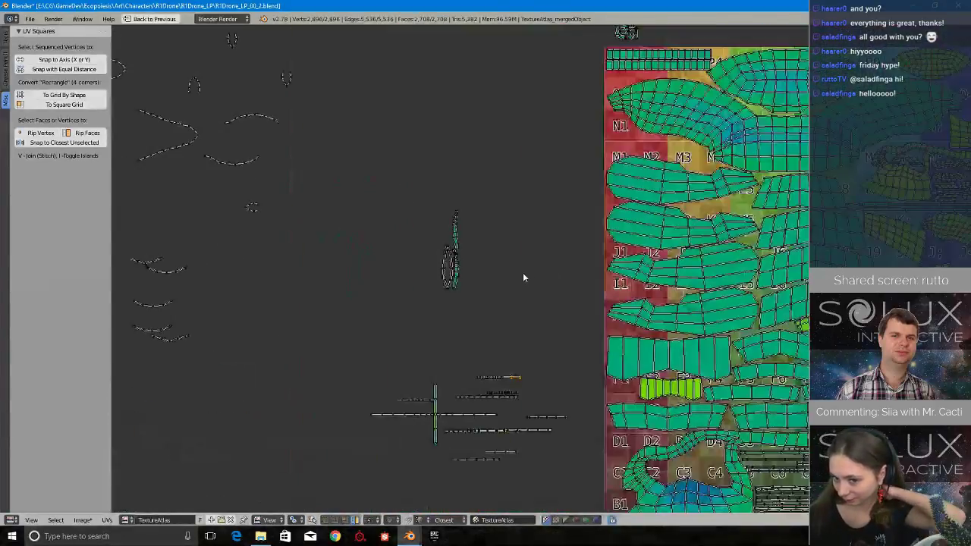
middle_drag(372, 259, 610, 318)
middle_drag(780, 441, 590, 320)
scroll(590, 320, up, 5)
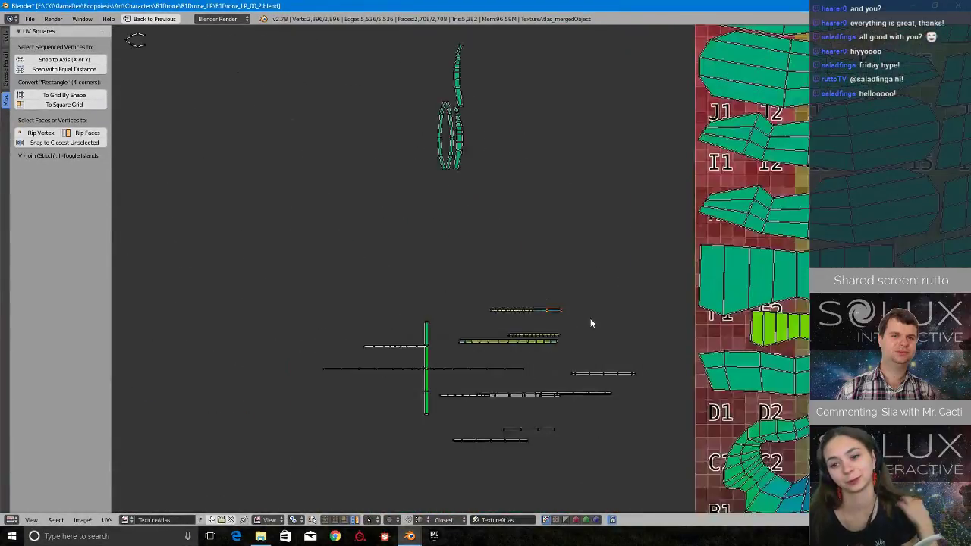
mouse_move(522, 319)
middle_down()
mouse_move(566, 356)
mouse_move(559, 333)
middle_up()
scroll(560, 333, up, 5)
middle_drag(467, 442, 624, 257)
scroll(625, 256, up, 2)
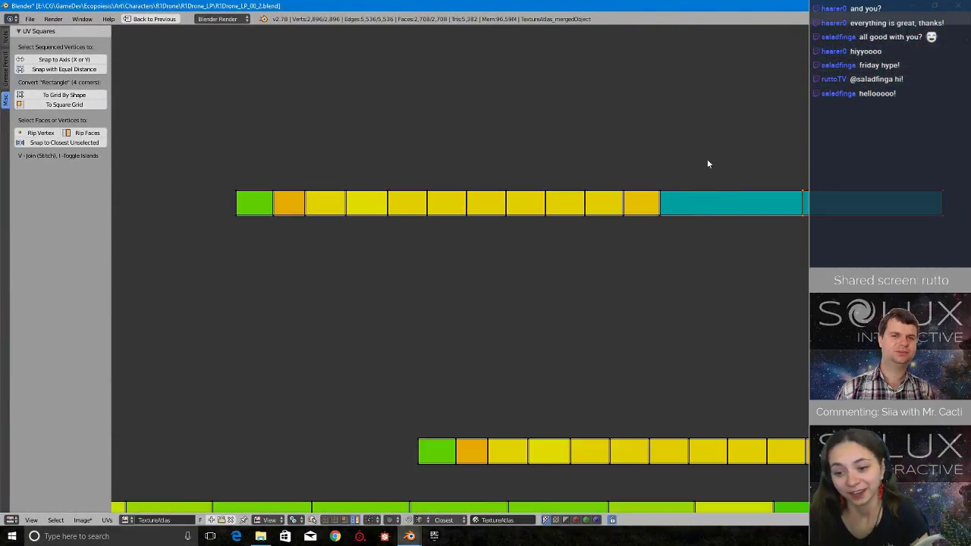
ctrl+drag(693, 154, 710, 261)
middle_drag(700, 221, 567, 291)
scroll(590, 305, down, 11)
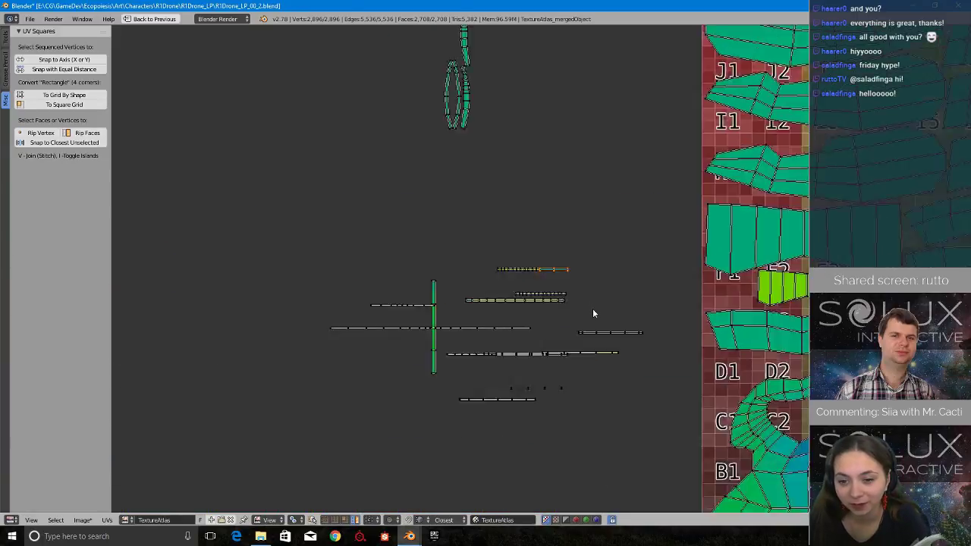
Examine the whole texture atlas layout and the loose UV islands scattered around and above it.
middle_drag(864, 227, 519, 323)
scroll(520, 327, down, 8)
scroll(556, 410, up, 4)
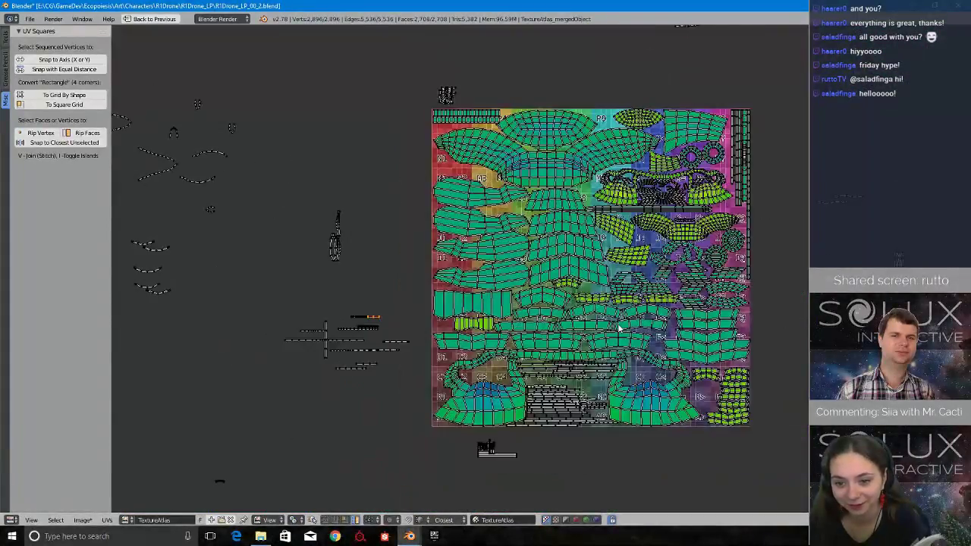
scroll(555, 410, down, 5)
scroll(559, 369, up, 5)
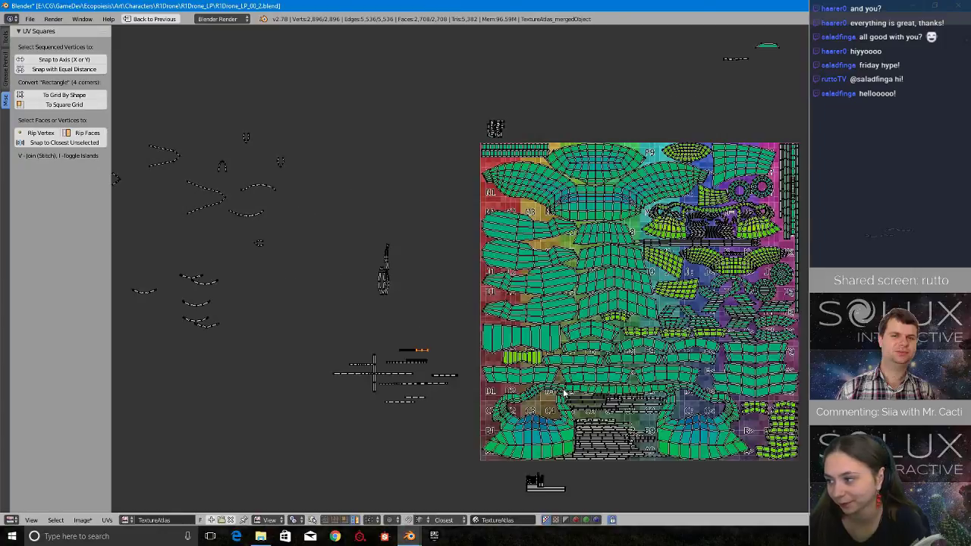
middle_drag(343, 286, 508, 284)
middle_drag(312, 211, 420, 281)
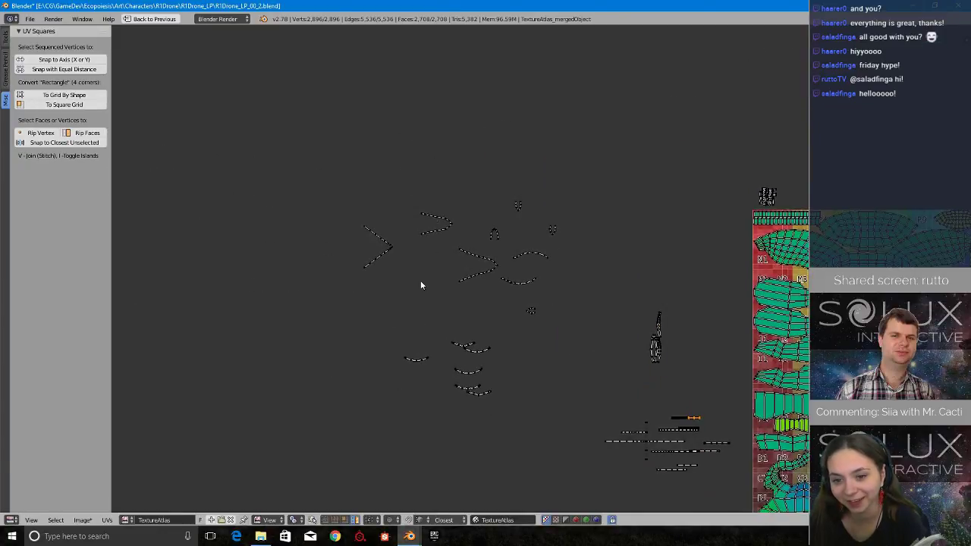
middle_drag(725, 333, 293, 182)
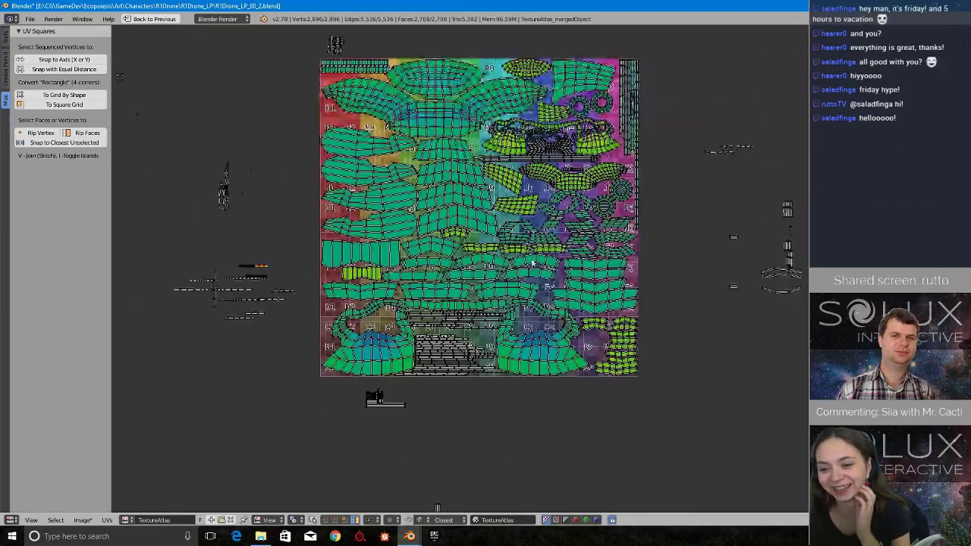
scroll(519, 282, up, 5)
scroll(519, 282, down, 5)
middle_drag(730, 168, 678, 286)
scroll(677, 281, up, 5)
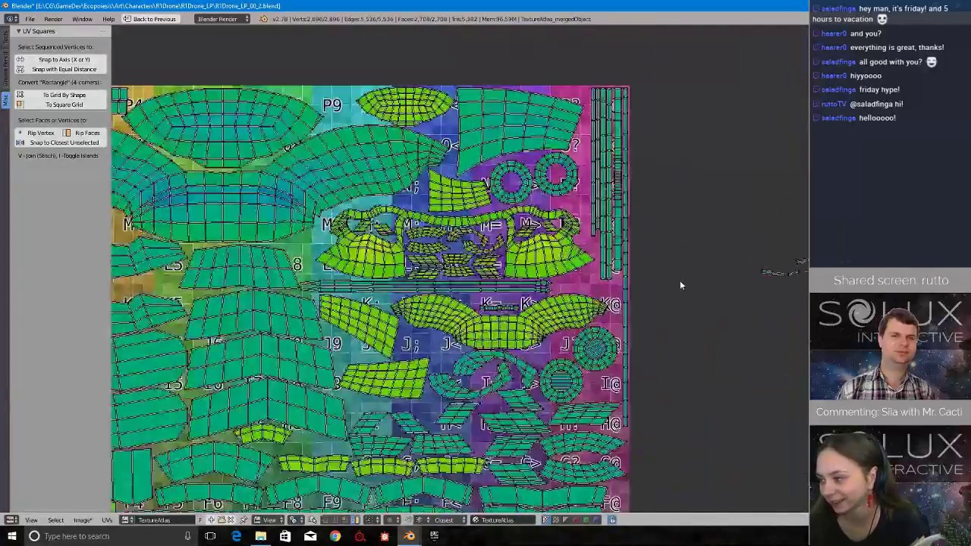
scroll(677, 280, down, 6)
middle_drag(583, 121, 648, 269)
scroll(645, 273, up, 4)
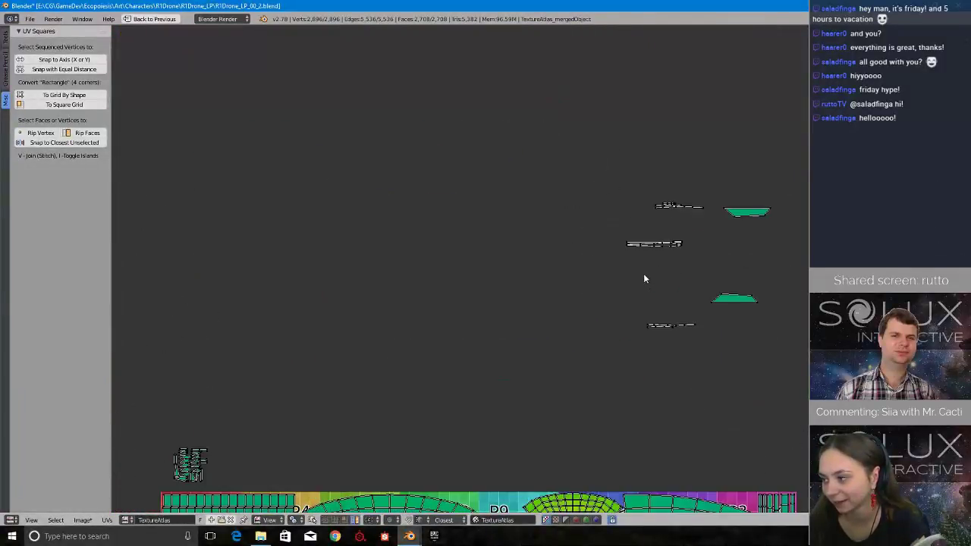
scroll(645, 282, up, 2)
scroll(644, 285, down, 7)
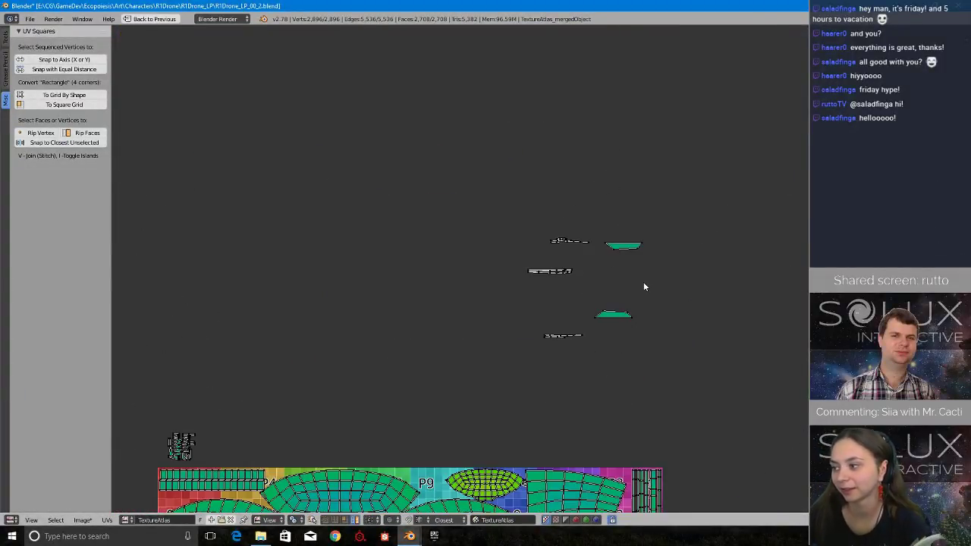
middle_drag(652, 324, 630, 205)
middle_drag(458, 286, 703, 302)
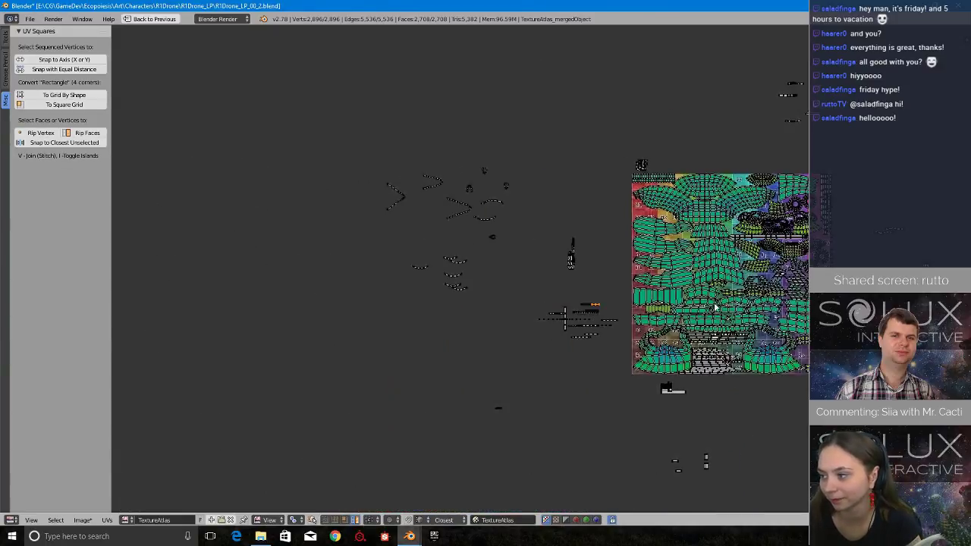
Return to the partly widened strip and widen its next narrow face by shifting the vertices beyond it along X.
scroll(541, 269, up, 4)
scroll(673, 337, up, 4)
middle_drag(739, 372, 684, 283)
scroll(720, 323, up, 6)
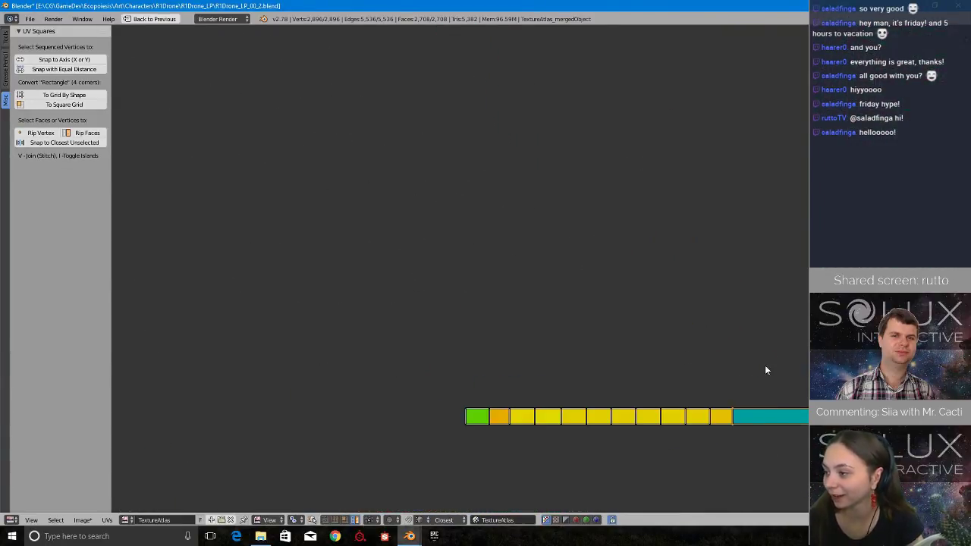
middle_drag(796, 434, 596, 333)
scroll(596, 337, up, 1)
key(g)
key(x)
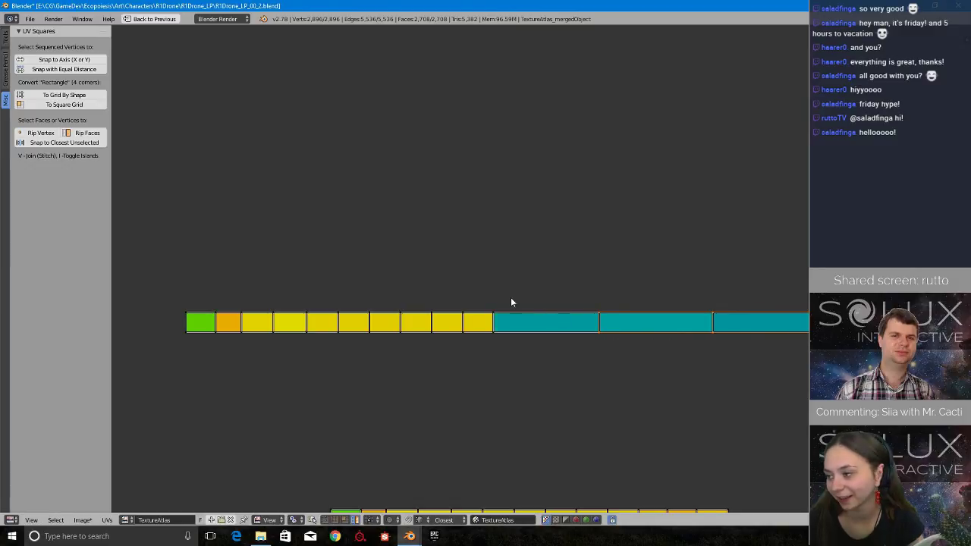
click(608, 350)
Widen the next four yellow faces of the strip one by one, shifting all vertices beyond each face outward along X.
mouse_move(475, 288)
ctrl+mouse_down()
mouse_move(466, 310)
mouse_move(479, 343)
ctrl+mouse_up()
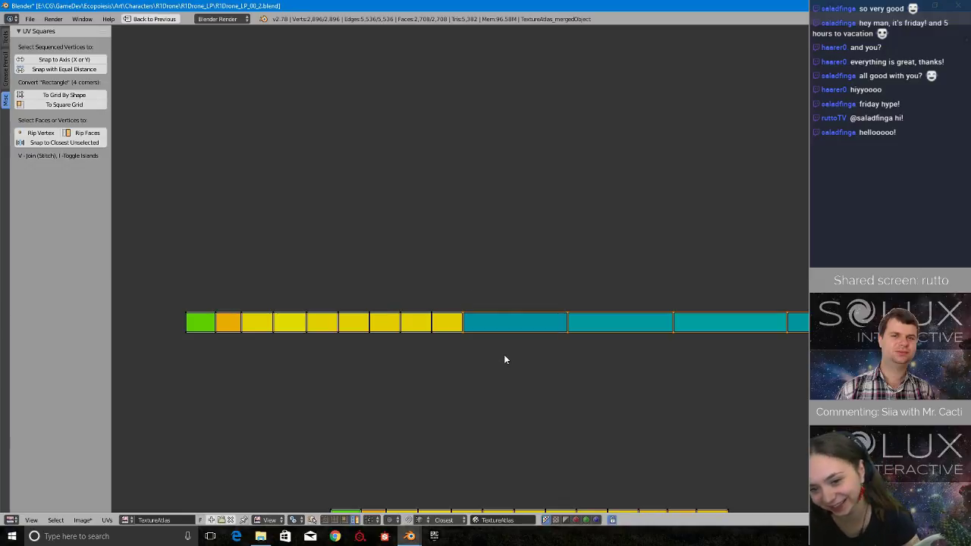
key(g)
key(x)
click(576, 355)
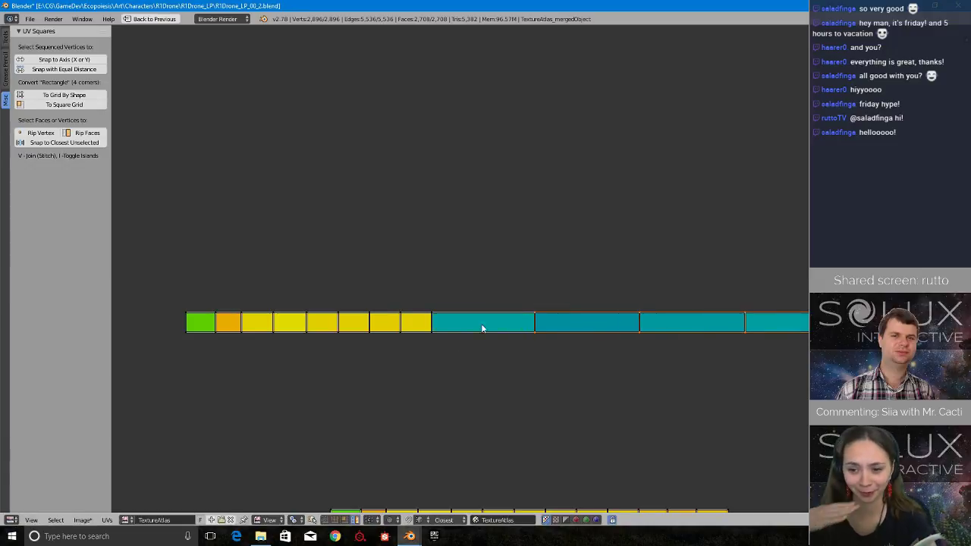
ctrl+drag(448, 301, 475, 351)
key(g)
key(x)
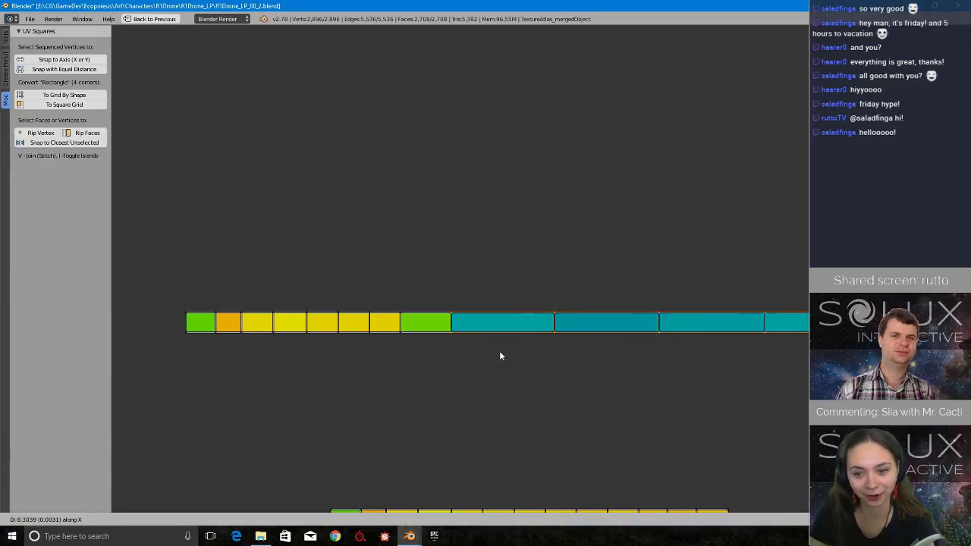
click(548, 350)
mouse_move(394, 286)
ctrl+mouse_down()
mouse_move(388, 295)
mouse_move(437, 348)
mouse_move(403, 326)
ctrl+mouse_up()
key(g)
key(x)
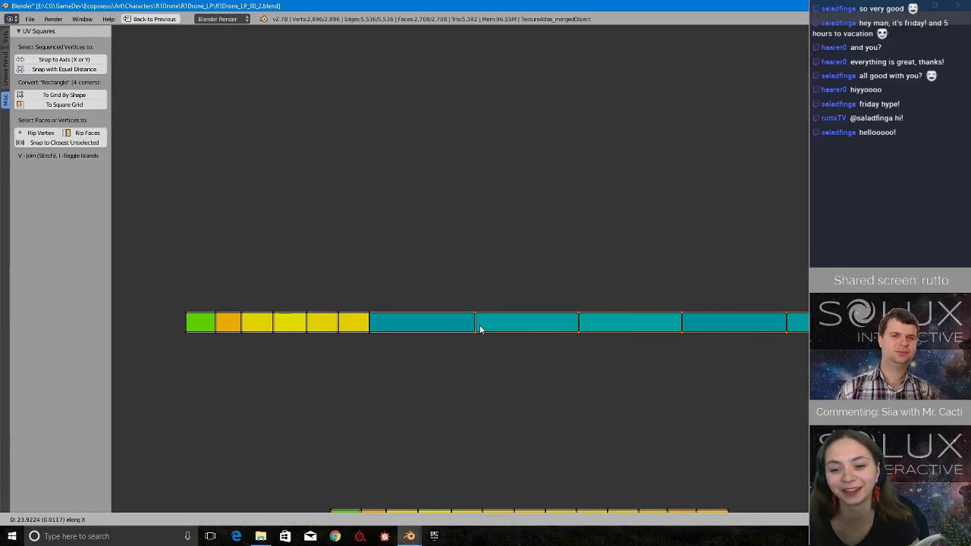
click(476, 325)
Widen the strip's remaining four yellow faces to match the teal ones by moving the vertices past each along X.
mouse_move(368, 291)
ctrl+mouse_down()
mouse_move(396, 293)
mouse_move(406, 348)
ctrl+mouse_up()
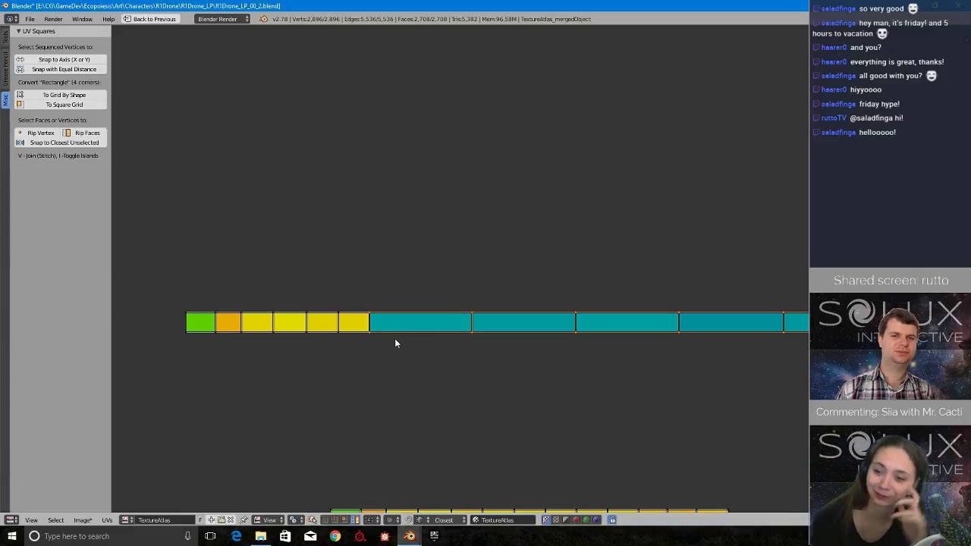
key(g)
key(x)
click(462, 343)
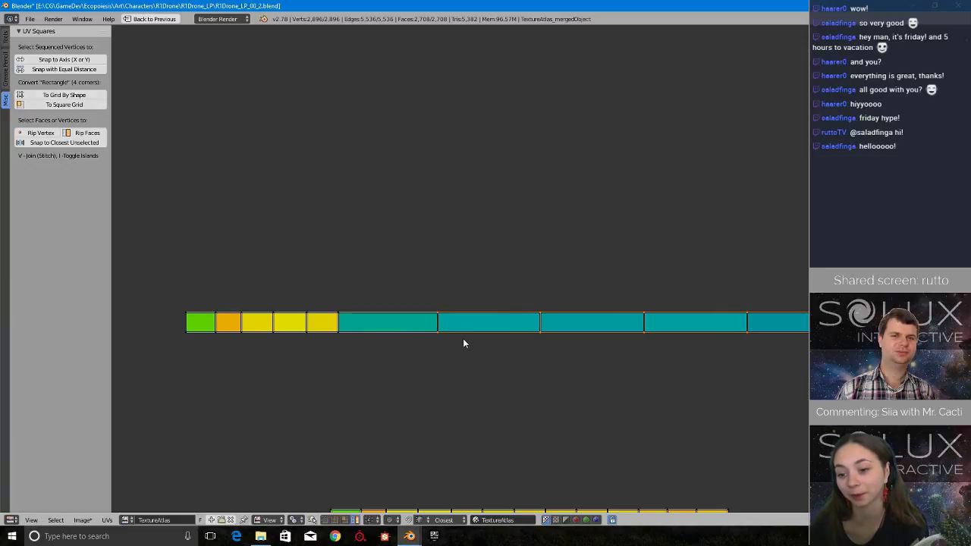
ctrl+drag(336, 297, 377, 351)
key(g)
key(x)
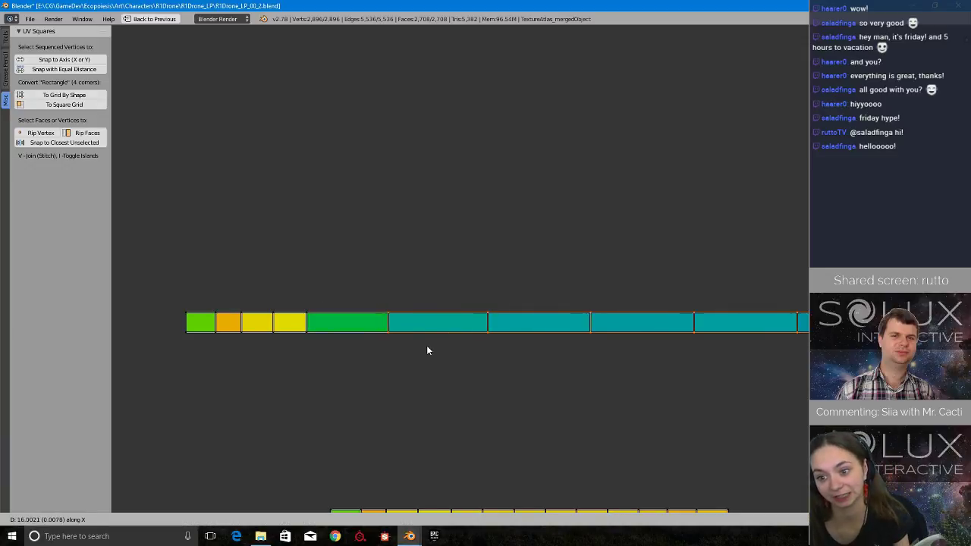
click(446, 345)
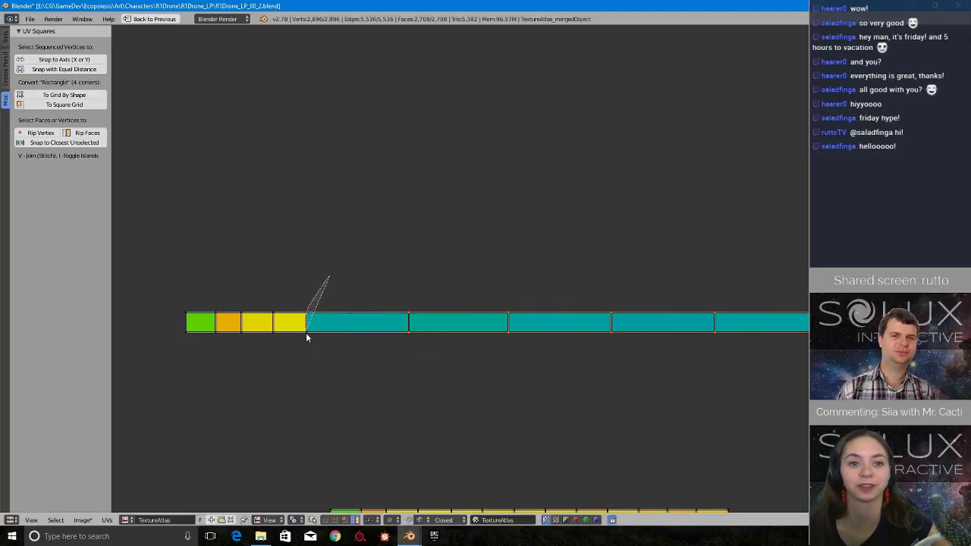
ctrl+drag(306, 335, 356, 368)
key(g)
key(x)
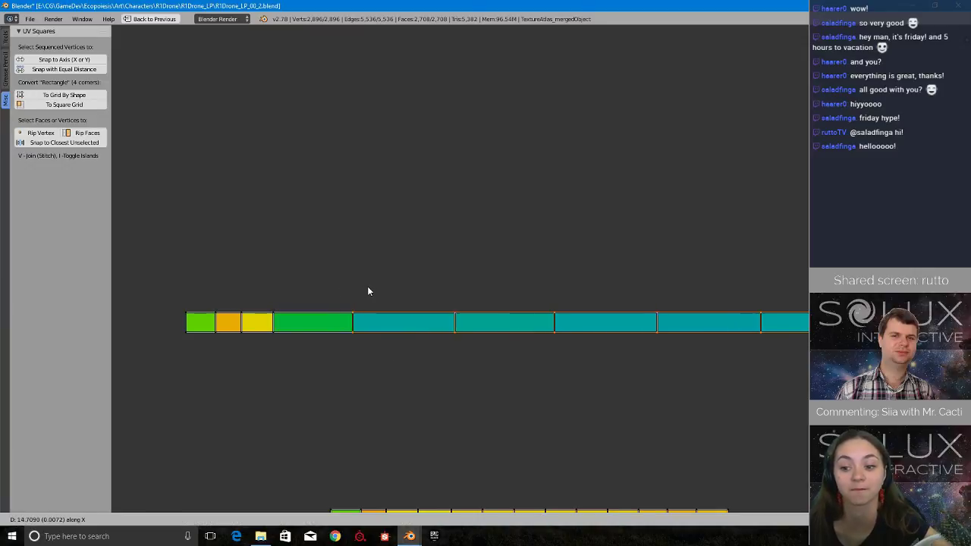
click(386, 288)
mouse_move(311, 287)
ctrl+mouse_down()
mouse_move(249, 324)
mouse_move(310, 359)
ctrl+mouse_up()
key(g)
key(x)
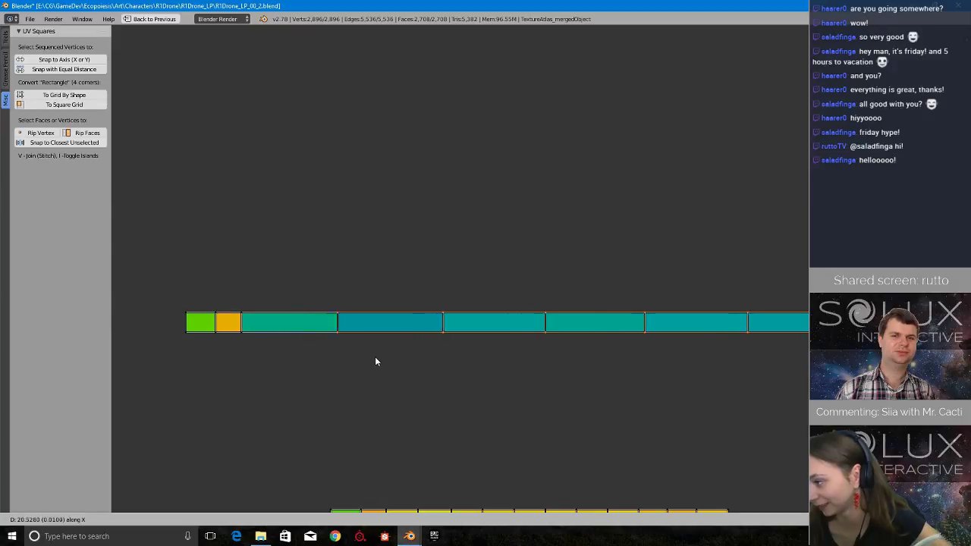
click(383, 361)
Stretch the orange face and the green end face of the strip along X to match the widened faces.
mouse_move(276, 273)
ctrl+mouse_down()
mouse_move(242, 357)
mouse_move(285, 354)
ctrl+mouse_up()
key(g)
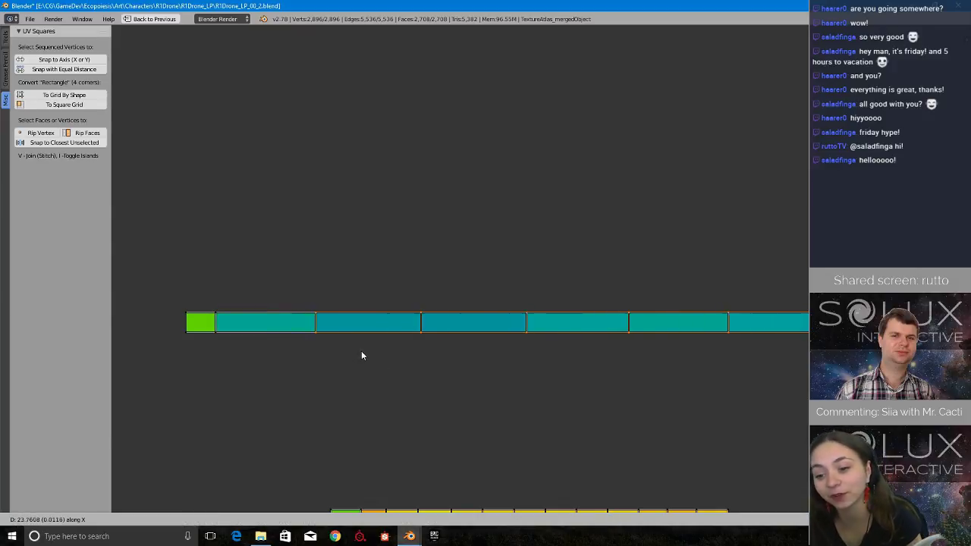
click(368, 355)
mouse_move(233, 282)
ctrl+mouse_down()
mouse_move(221, 293)
mouse_move(243, 349)
ctrl+mouse_up()
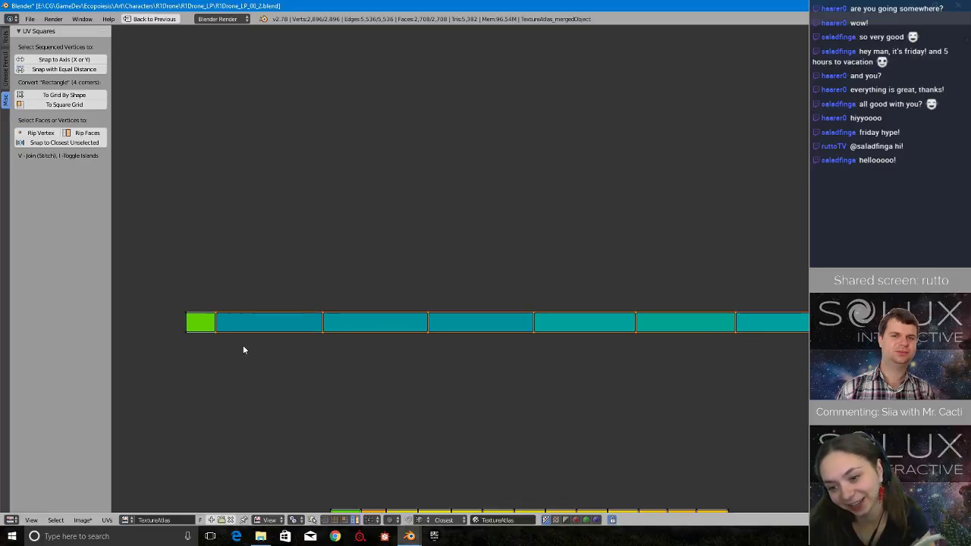
key(g)
key(x)
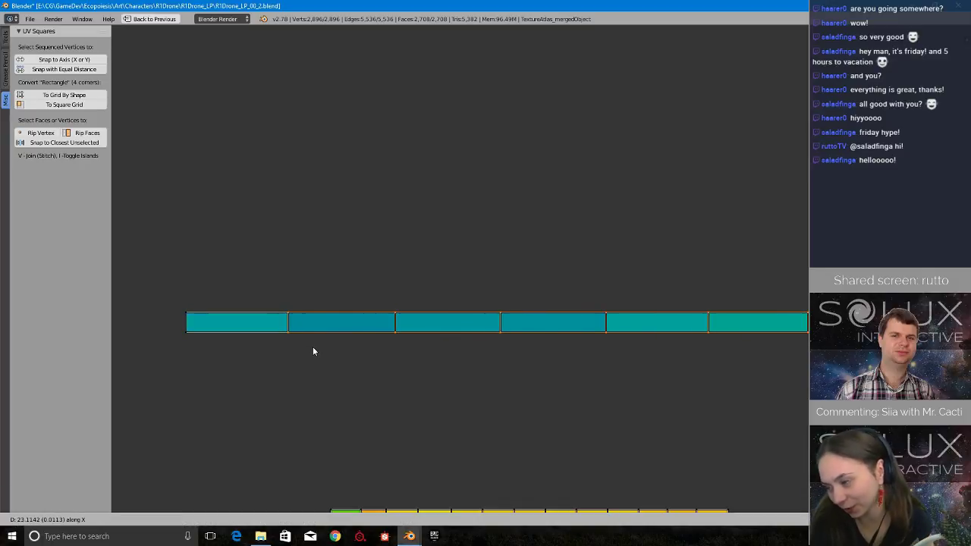
click(315, 348)
Inspect the fully widened strip along its whole length and compare it with the other loose thin strips.
scroll(315, 348, down, 3)
scroll(316, 352, down, 4)
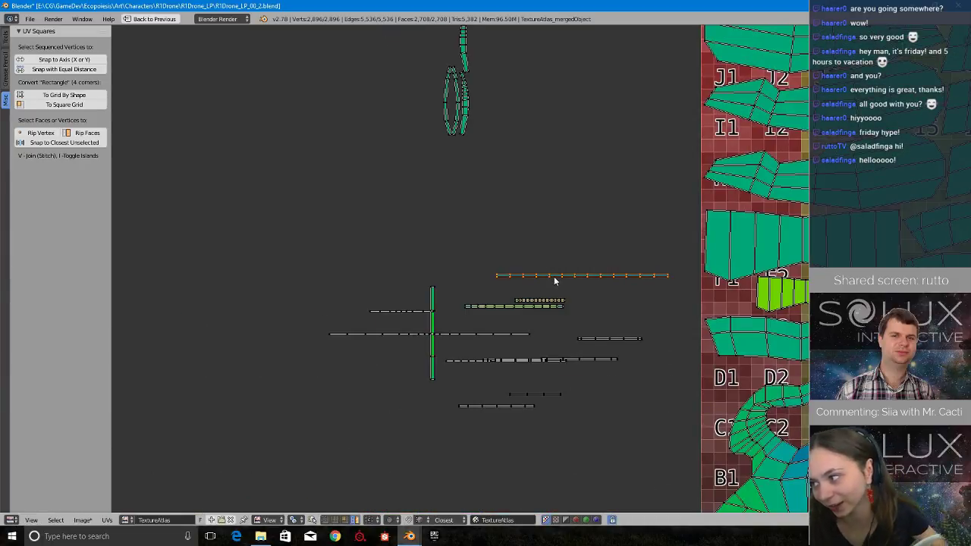
scroll(555, 279, down, 3)
middle_drag(588, 323, 427, 317)
scroll(425, 316, up, 5)
middle_drag(176, 322, 506, 326)
scroll(506, 326, up, 3)
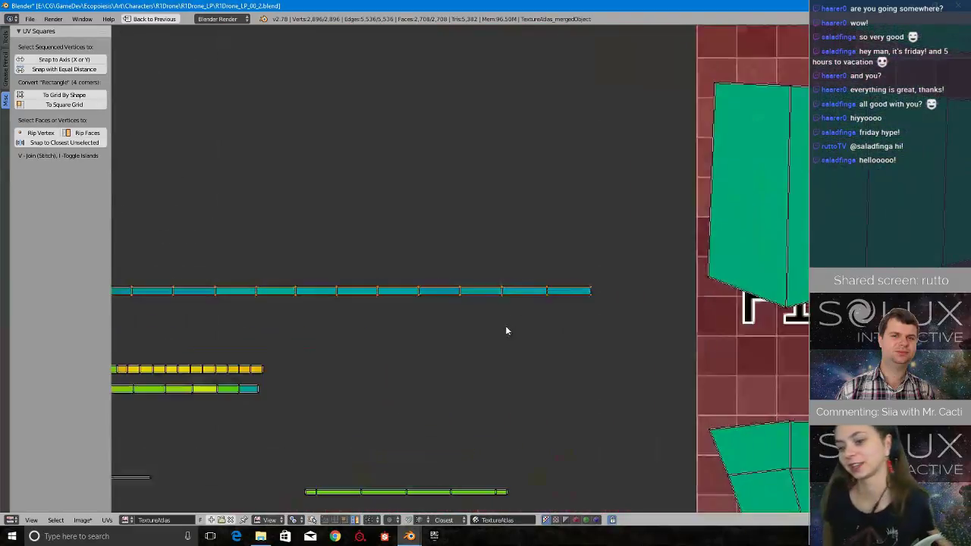
scroll(418, 326, up, 4)
scroll(616, 336, down, 5)
key(s)
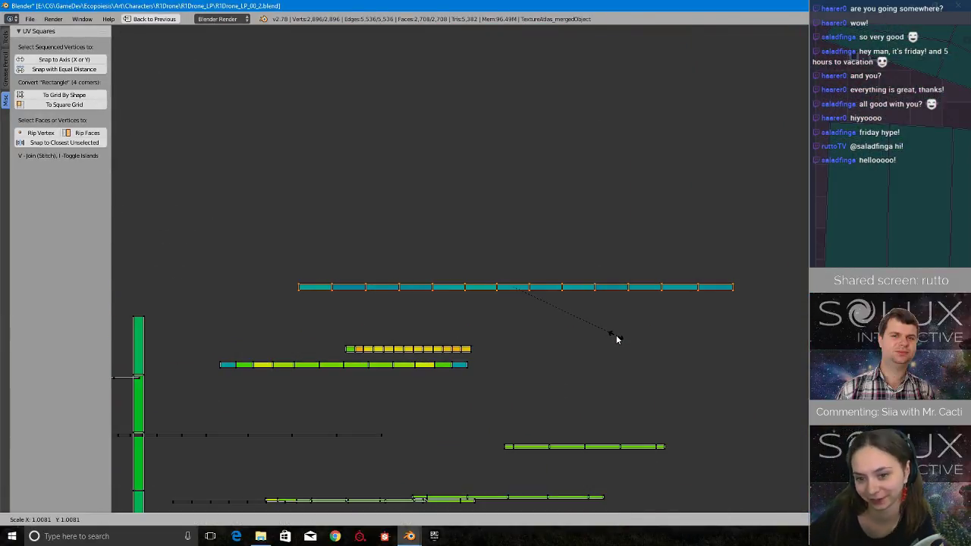
right_click(626, 335)
middle_drag(399, 279, 356, 278)
scroll(356, 278, up, 3)
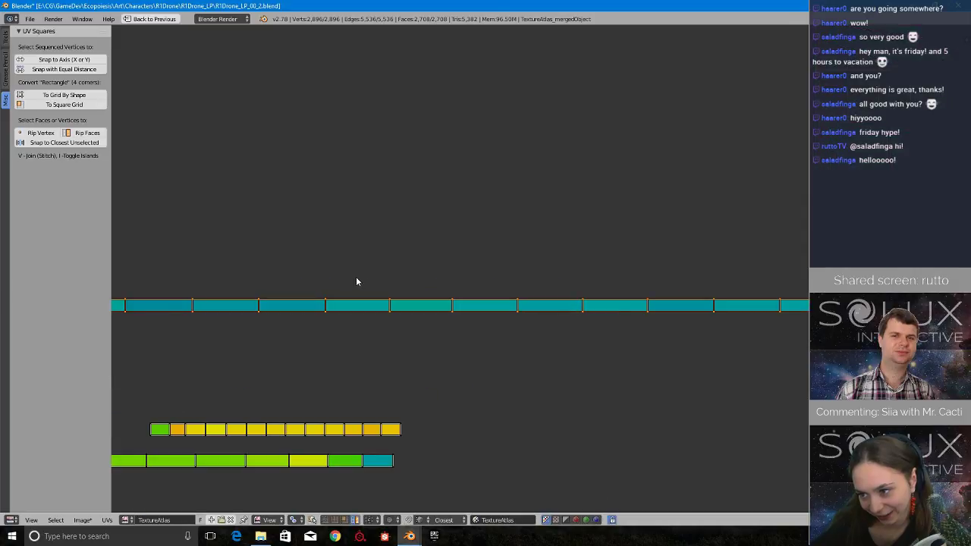
scroll(357, 281, down, 6)
Move the widened strip into the texture atlas, placing it among the thin strips just above the two zigzag strips below C6.
middle_drag(560, 302, 298, 239)
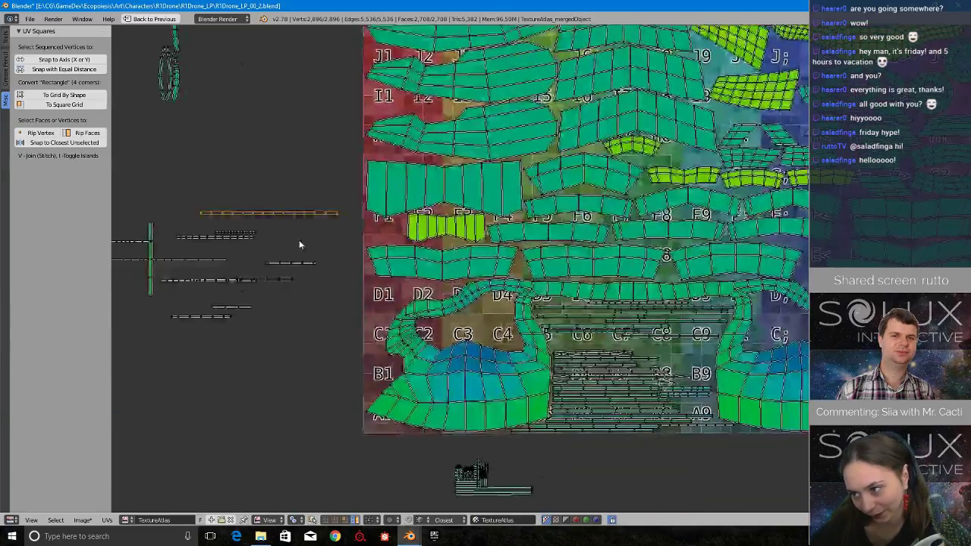
key(g)
click(650, 374)
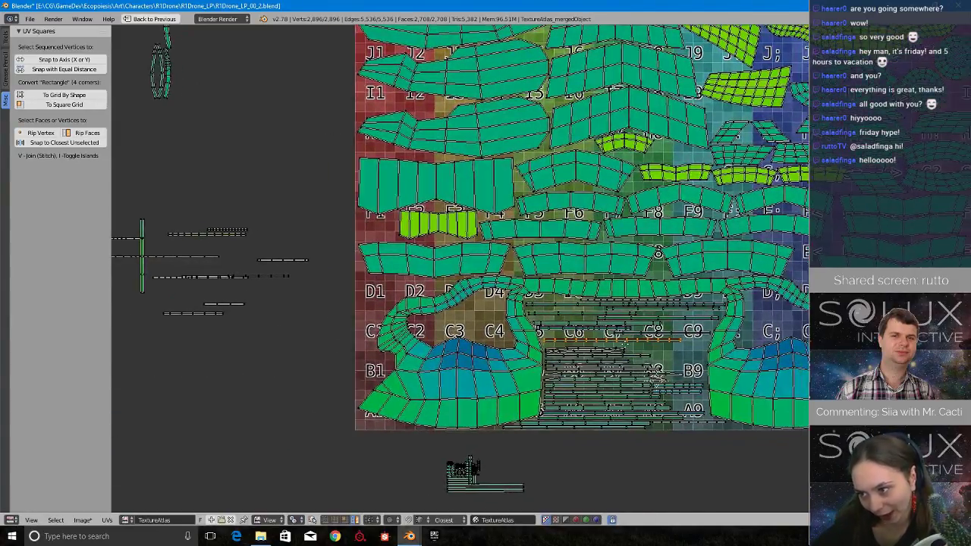
scroll(591, 326, up, 9)
key(g)
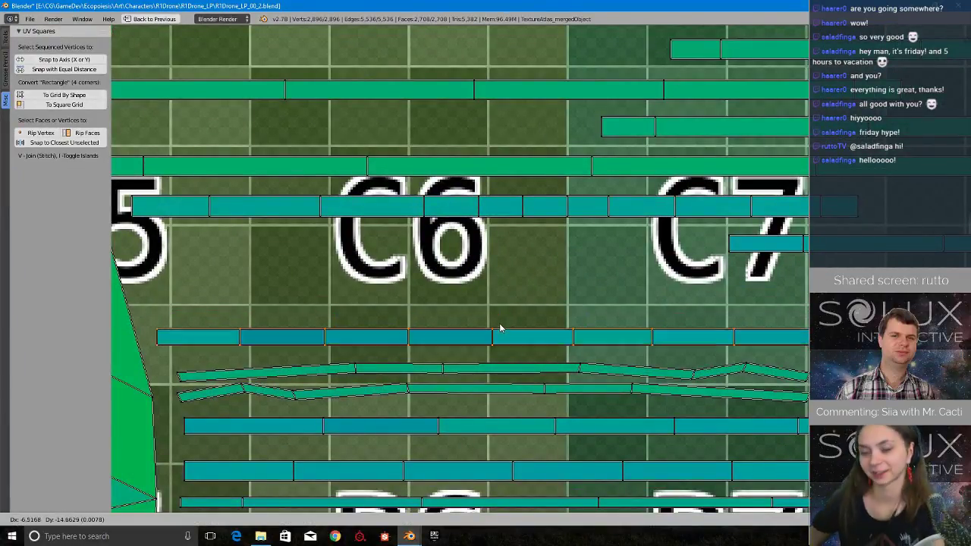
click(494, 329)
Save the file, overwriting R1Drone_LP_00_2.blend.
scroll(494, 329, down, 7)
key(ctrl+s)
click(497, 327)
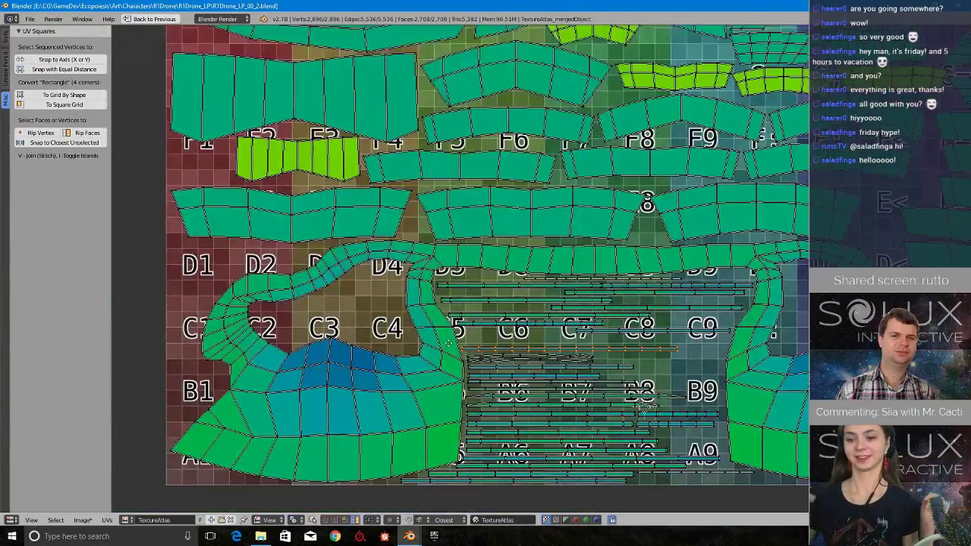
Examine the atlas layout, the loose curved UV islands and the thin strips still outside the atlas.
scroll(451, 346, down, 3)
middle_drag(340, 214, 418, 350)
scroll(419, 350, down, 3)
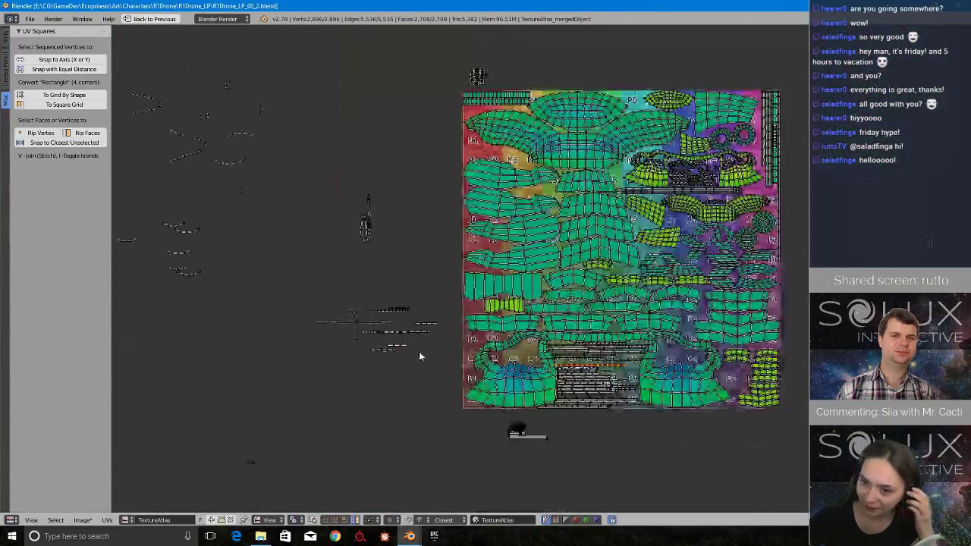
middle_drag(253, 216, 530, 296)
scroll(459, 320, up, 2)
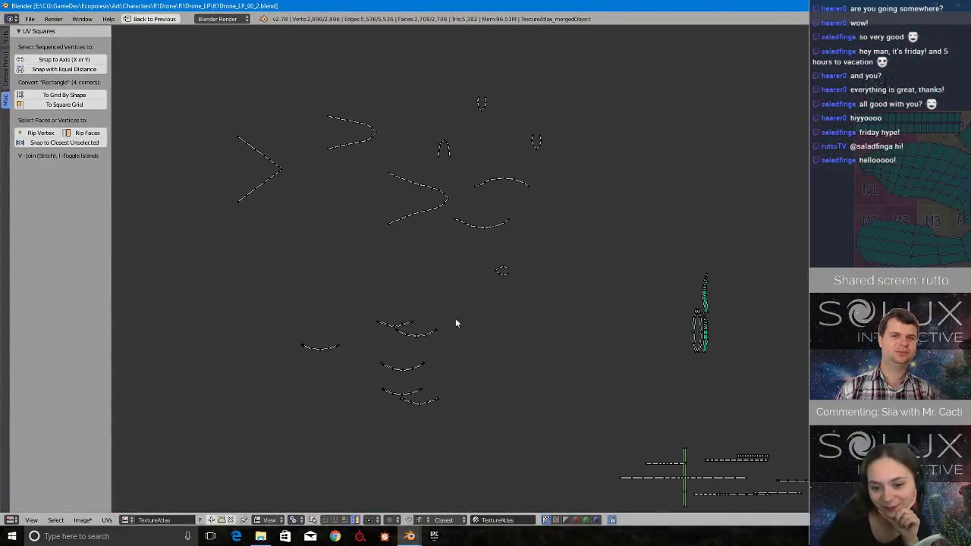
scroll(485, 333, down, 1)
middle_drag(730, 431, 554, 245)
scroll(596, 356, up, 3)
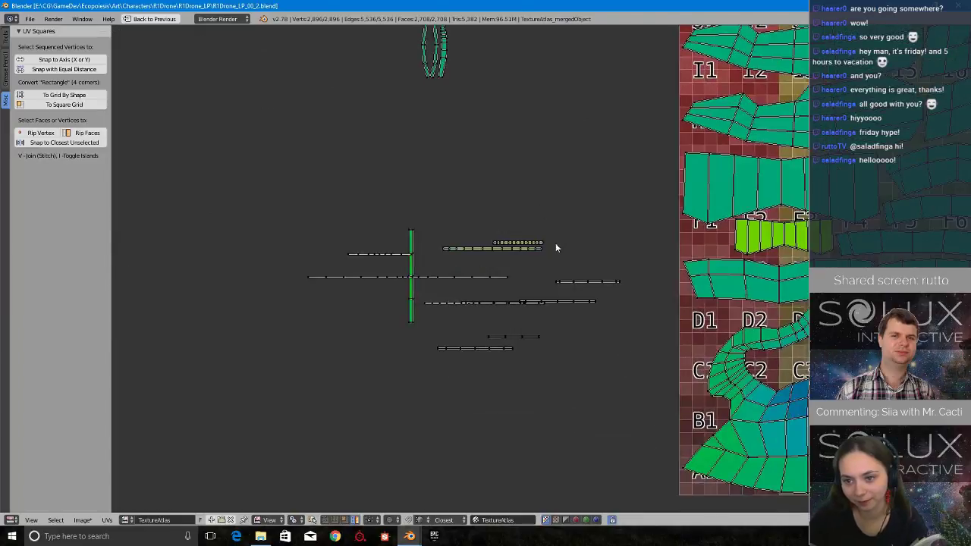
Widen the outermost face of the short yellow strip above the green strip by moving its end vertices outward along X.
scroll(466, 169, up, 3)
scroll(553, 286, up, 2)
scroll(553, 286, up, 3)
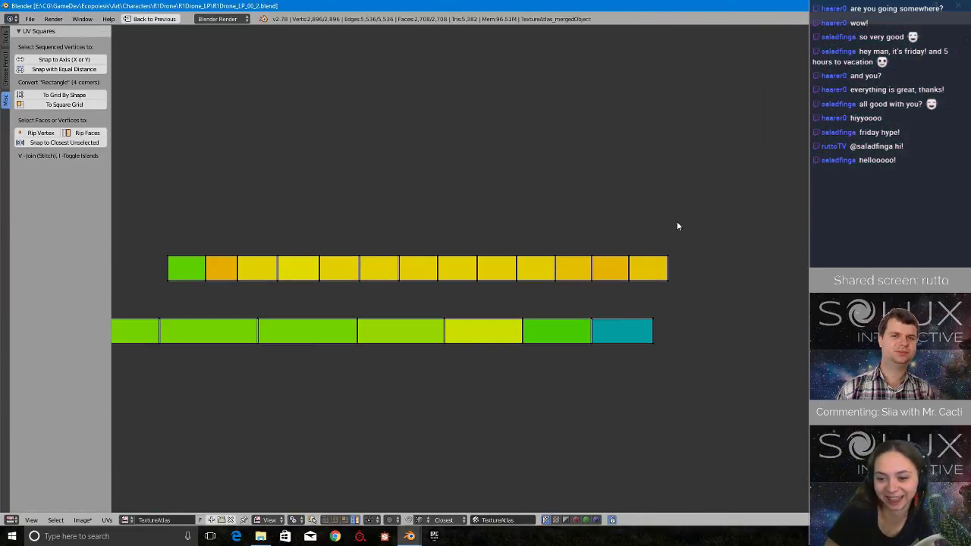
ctrl+drag(658, 303, 678, 278)
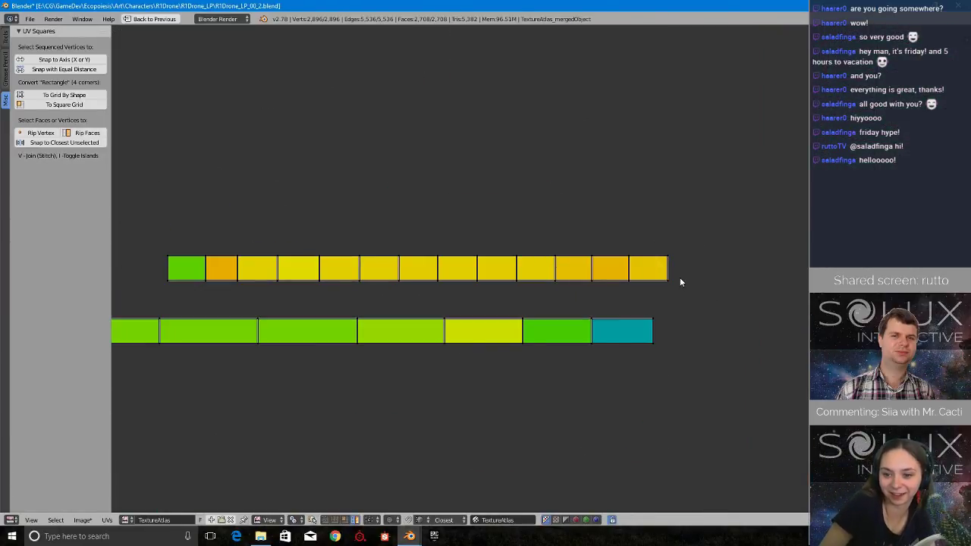
mouse_move(674, 210)
ctrl+mouse_down()
mouse_move(697, 317)
mouse_move(698, 307)
ctrl+mouse_up()
middle_drag(693, 237, 657, 284)
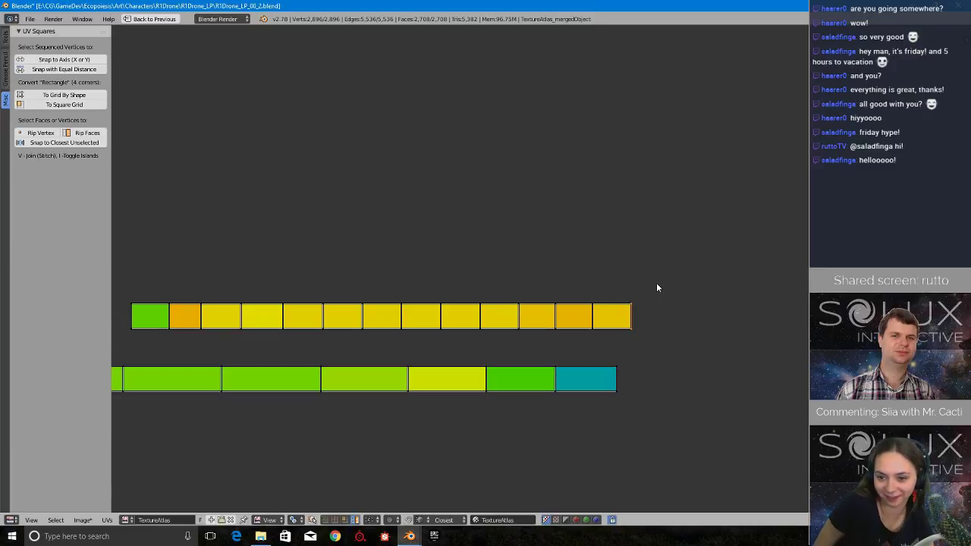
scroll(657, 283, up, 1)
scroll(657, 284, down, 2)
key(g)
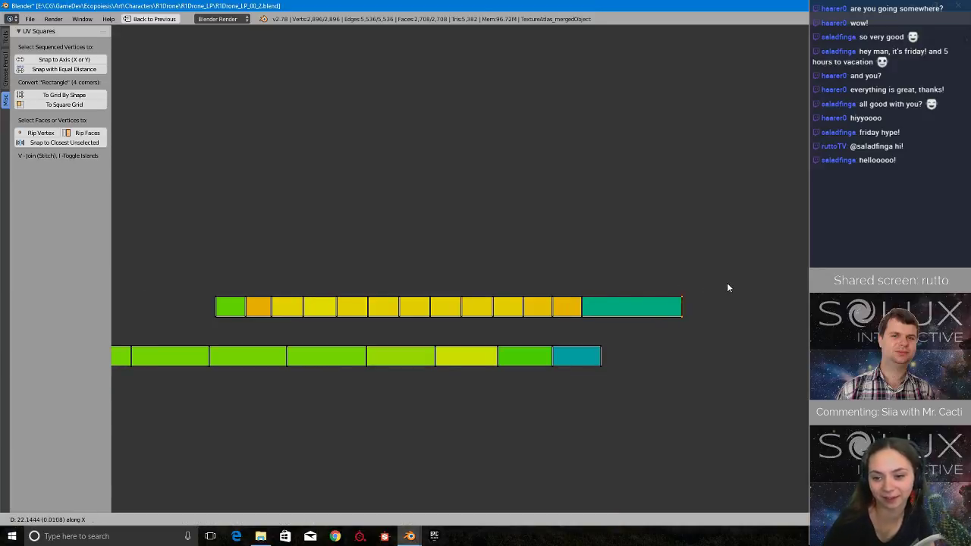
click(732, 286)
Widen the second and third faces from the yellow strip's stretched end, moving the vertices beyond each along X.
mouse_move(616, 282)
ctrl+mouse_down()
mouse_move(563, 314)
mouse_move(627, 330)
ctrl+mouse_up()
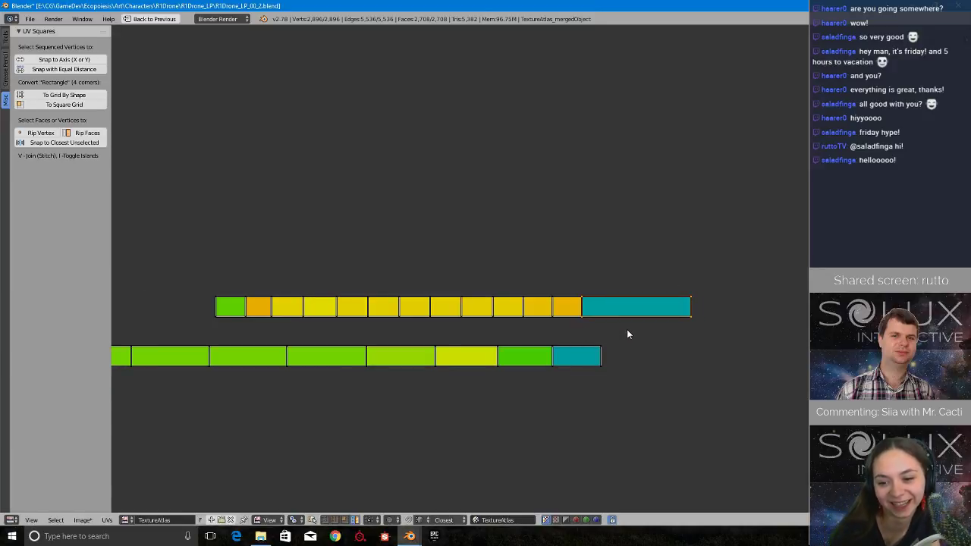
key(g)
key(x)
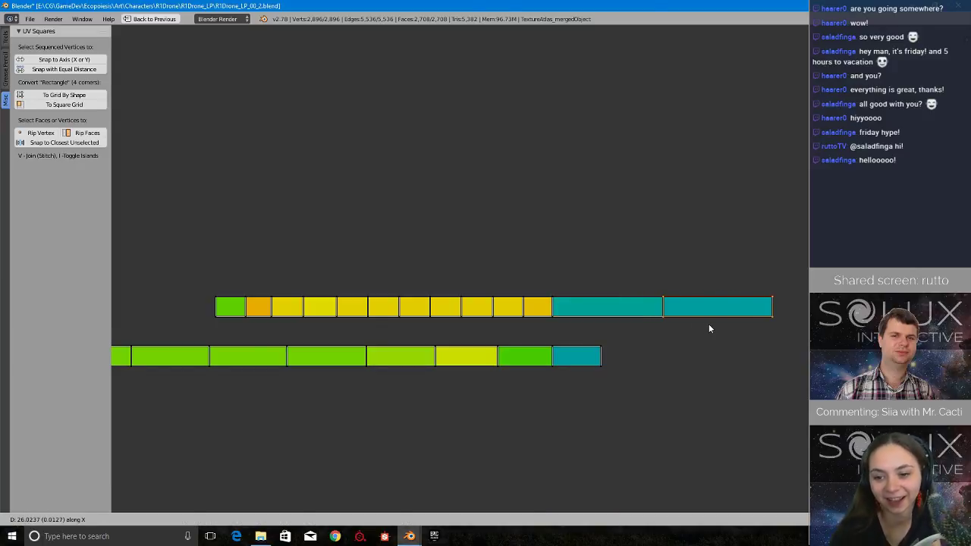
click(708, 324)
mouse_move(574, 273)
ctrl+mouse_down()
mouse_move(591, 334)
mouse_move(577, 324)
ctrl+mouse_up()
scroll(576, 323, up, 2)
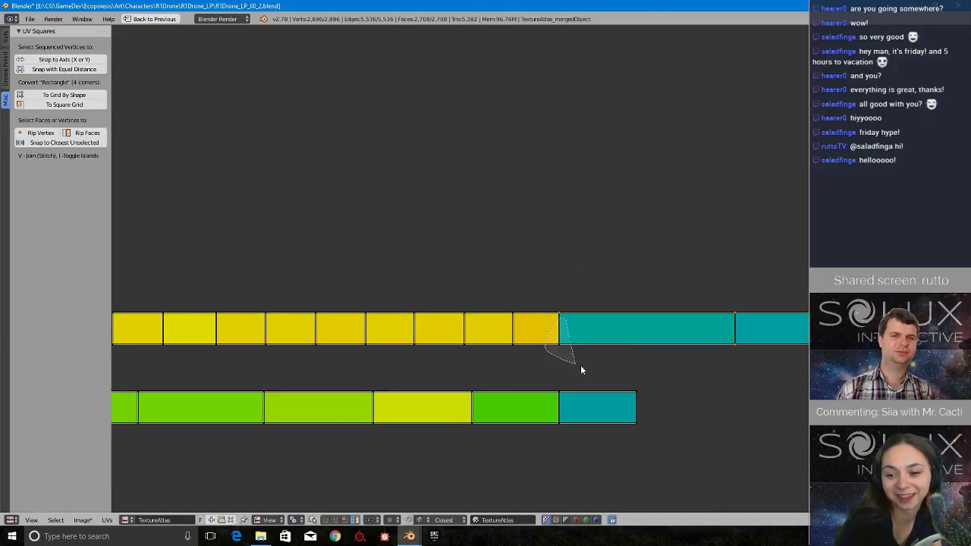
key(g)
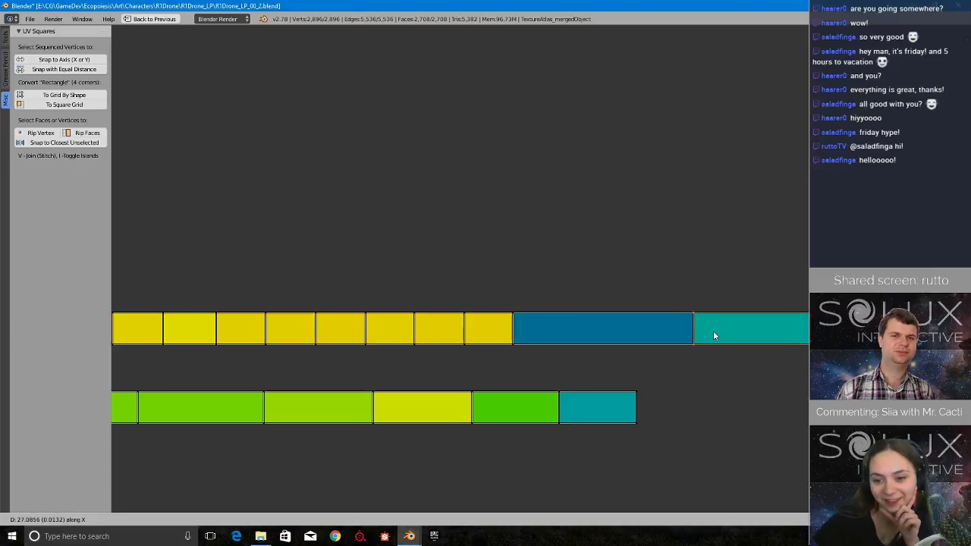
click(705, 331)
Widen the fourth and fifth faces from the yellow strip's stretched end, moving the vertices beyond each along X.
mouse_move(524, 271)
ctrl+mouse_down()
mouse_move(548, 361)
mouse_move(521, 308)
ctrl+mouse_up()
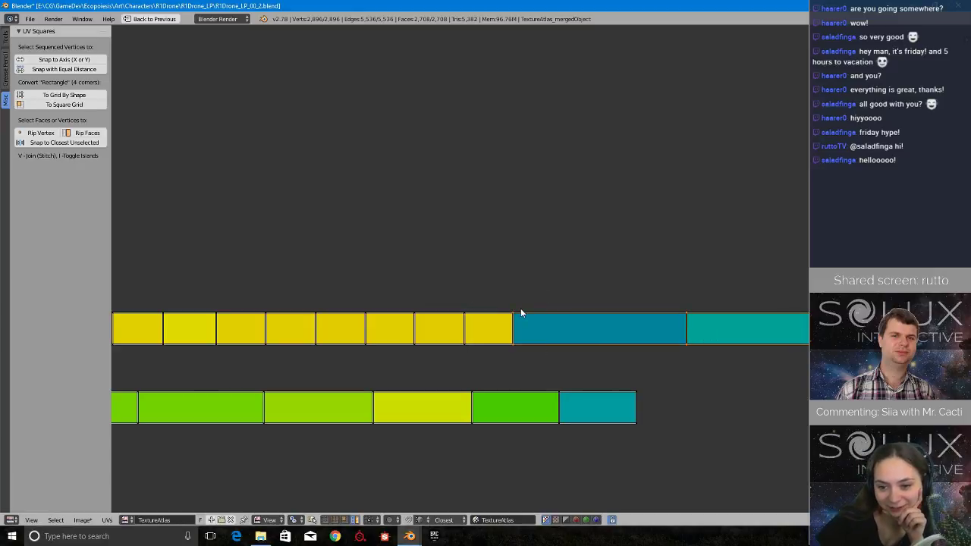
key(g)
key(x)
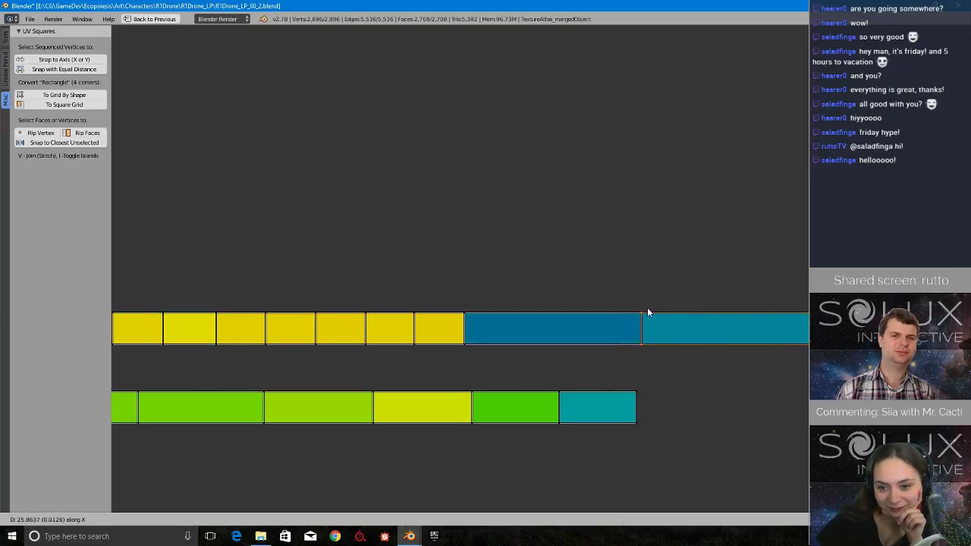
click(645, 308)
mouse_move(499, 290)
ctrl+mouse_down()
mouse_move(455, 312)
mouse_move(475, 345)
ctrl+mouse_up()
key(g)
key(x)
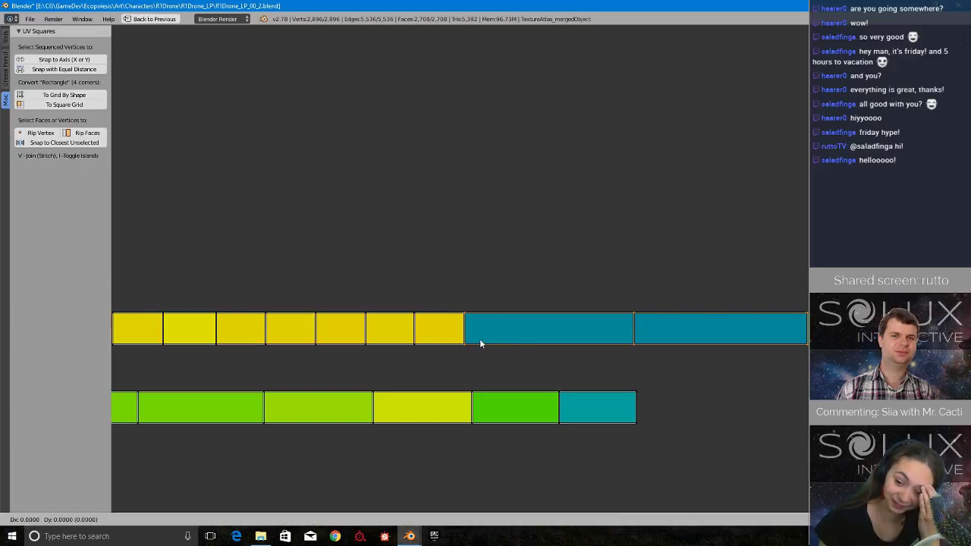
click(596, 343)
Widen the sixth and seventh faces from the yellow strip's stretched end along X, fine-tuning the seventh face's width with a second move.
mouse_move(447, 270)
ctrl+mouse_down()
mouse_move(399, 291)
mouse_move(463, 363)
ctrl+mouse_up()
key(g)
key(x)
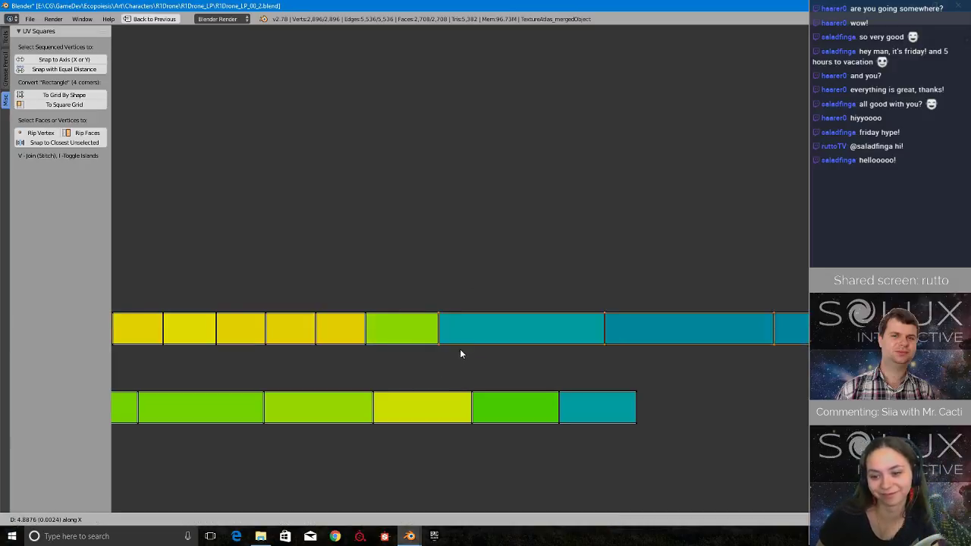
click(554, 352)
scroll(451, 336, down, 2)
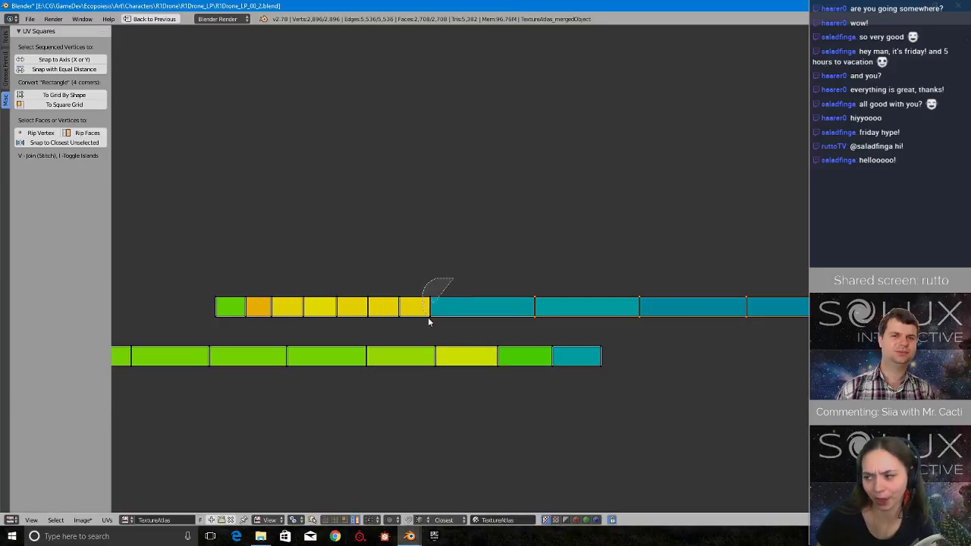
scroll(458, 330, up, 1)
key(g)
key(x)
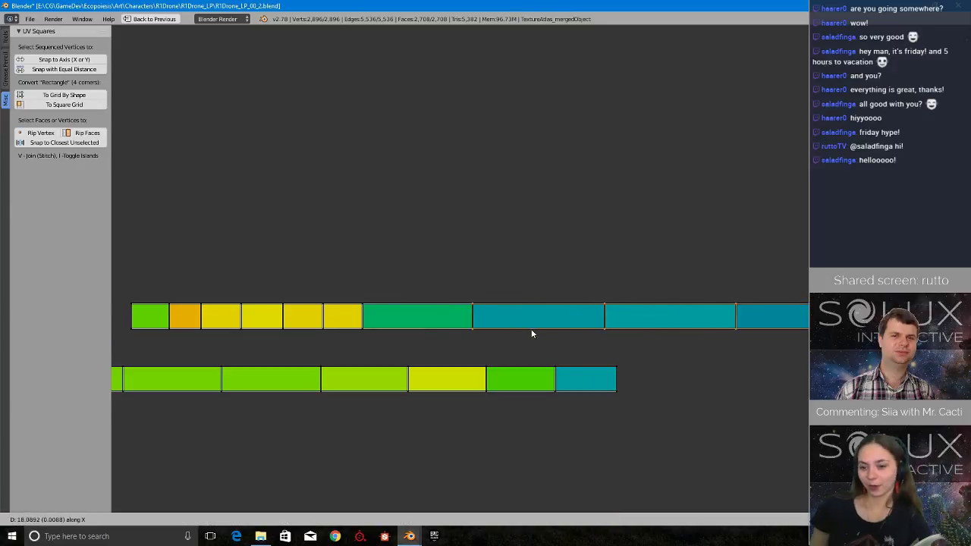
click(557, 331)
key(g)
key(x)
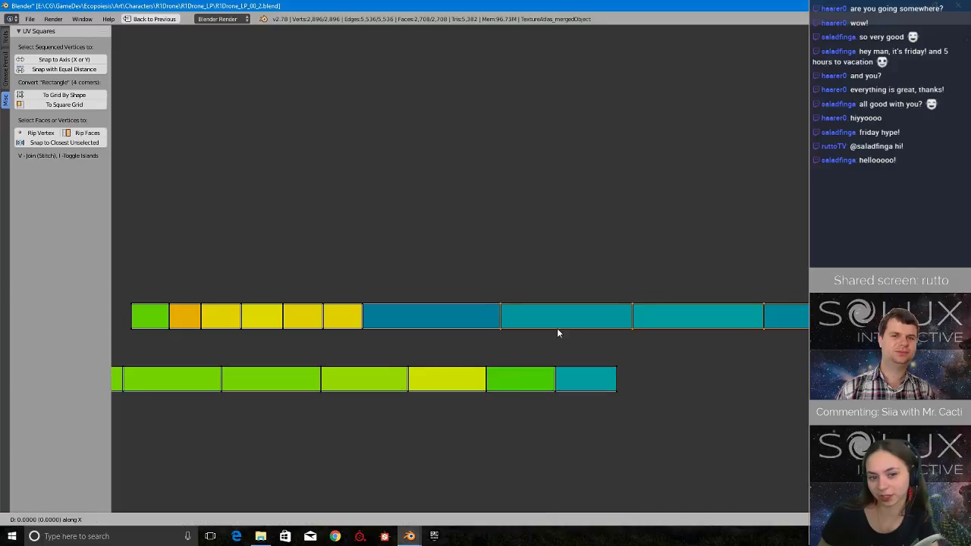
click(556, 332)
Widen the eighth and ninth faces from the yellow strip's stretched end by moving the vertices beyond each along X.
scroll(433, 345, up, 5)
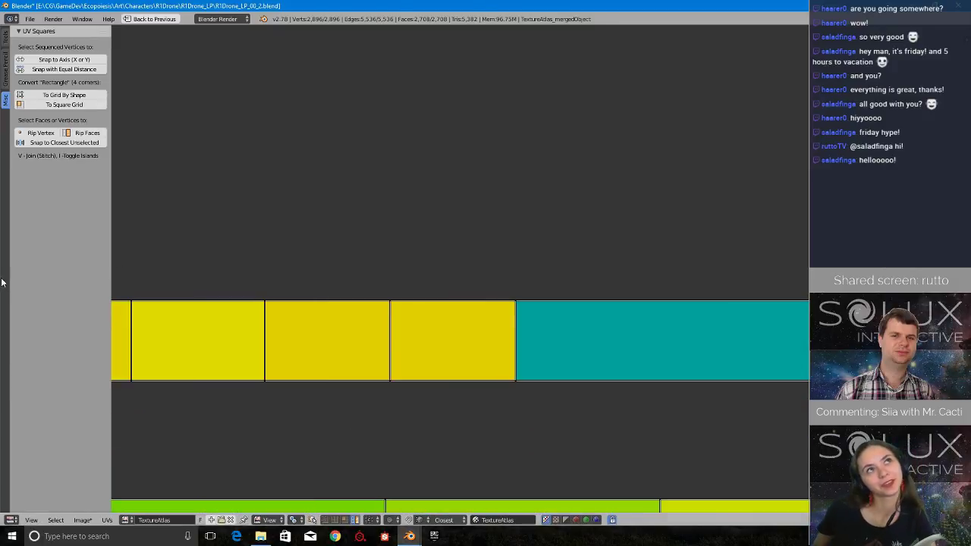
scroll(410, 252, down, 4)
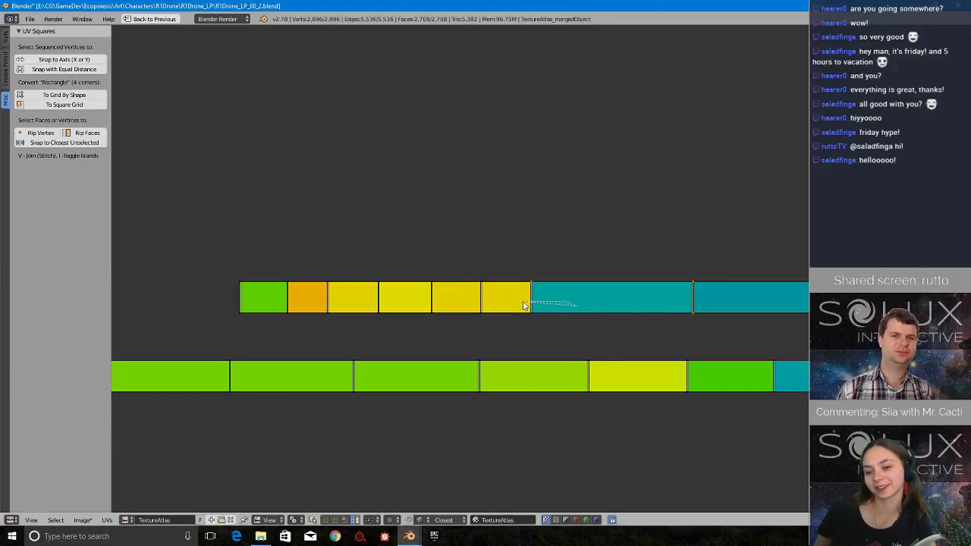
key(g)
key(x)
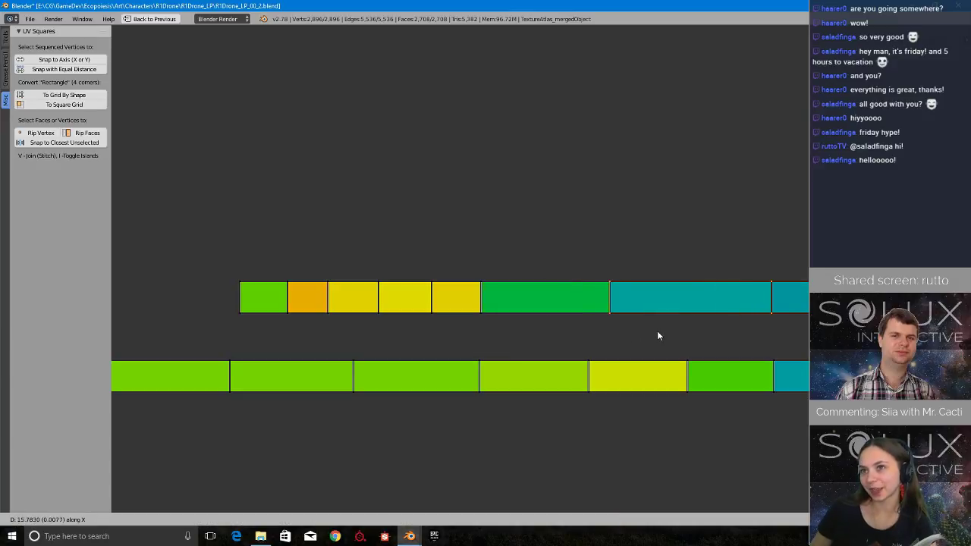
click(690, 334)
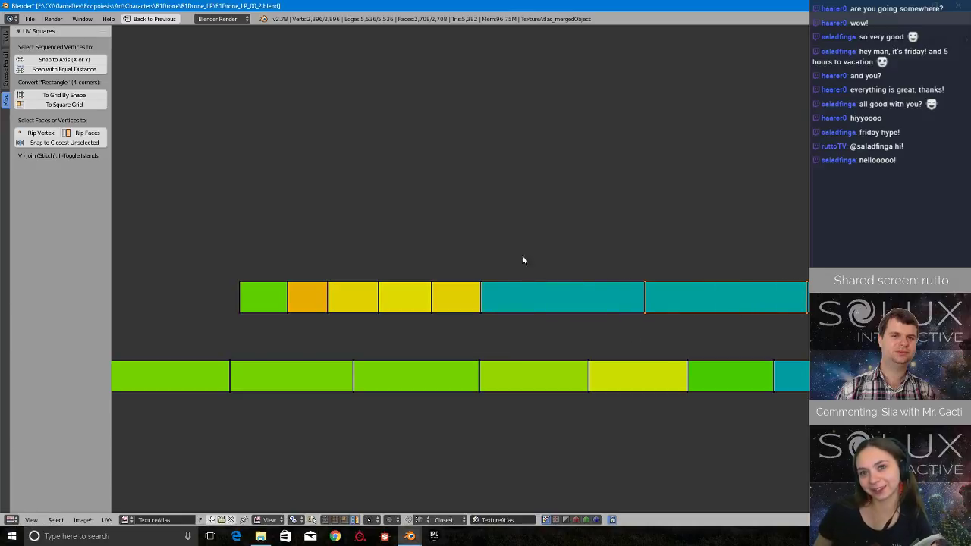
key(g)
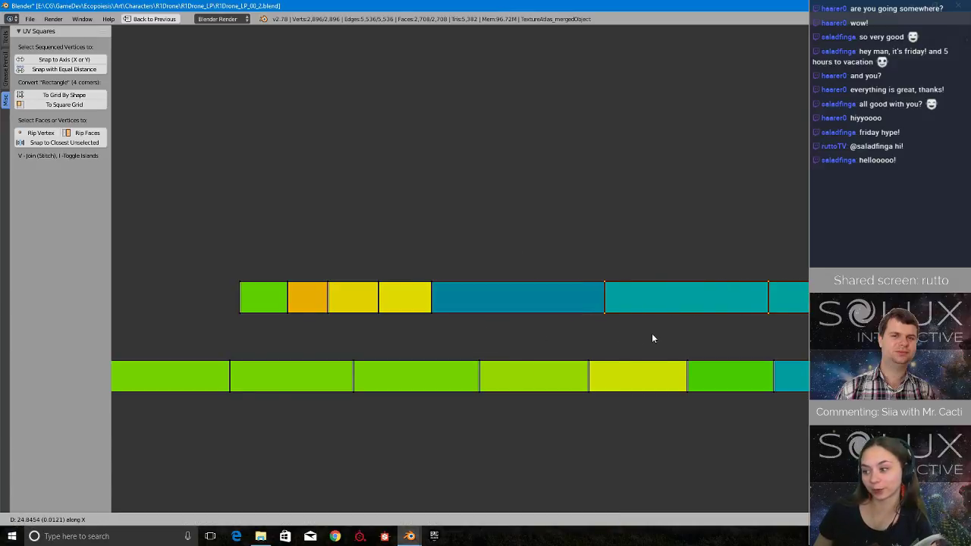
click(494, 291)
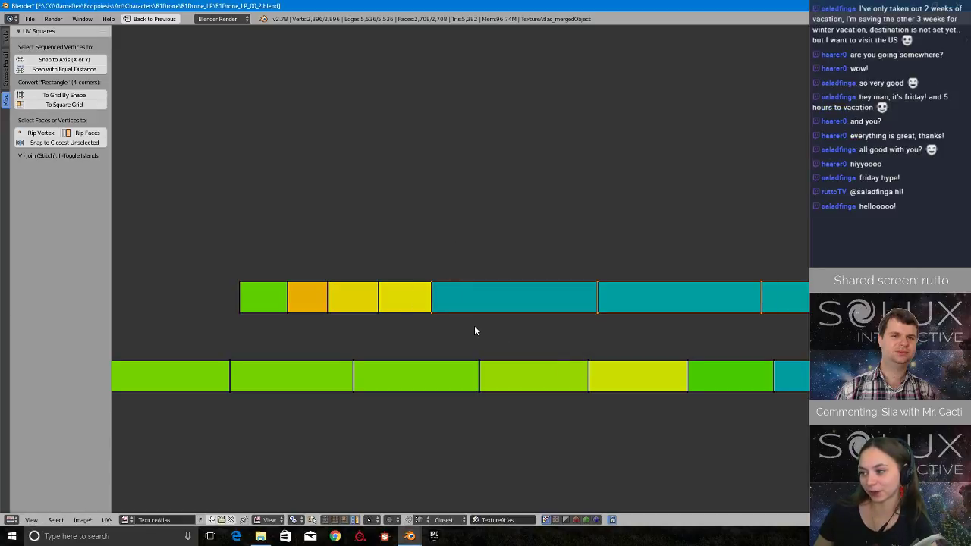
Widen the two remaining yellow faces of the strip by moving all vertices beyond each along X.
key(g)
key(x)
click(583, 316)
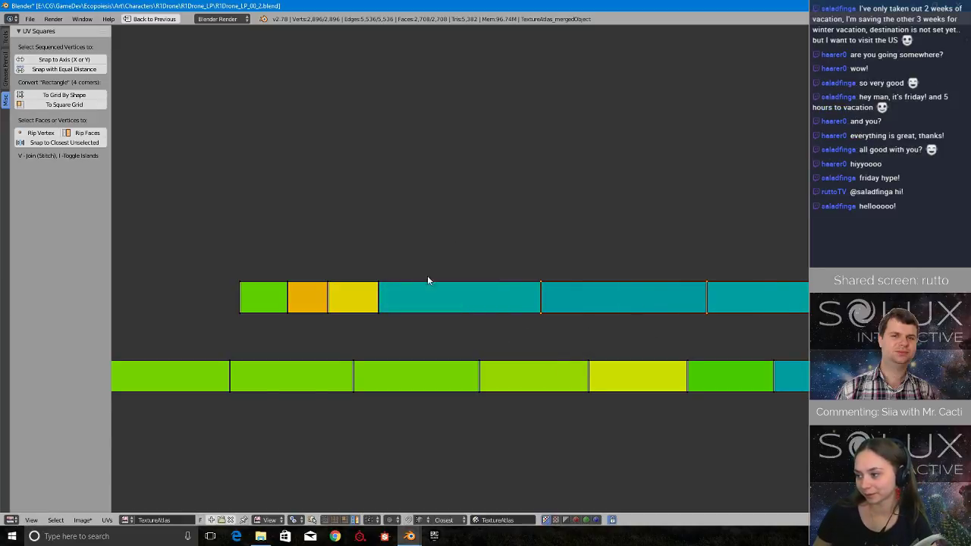
ctrl+drag(387, 247, 393, 336)
key(g)
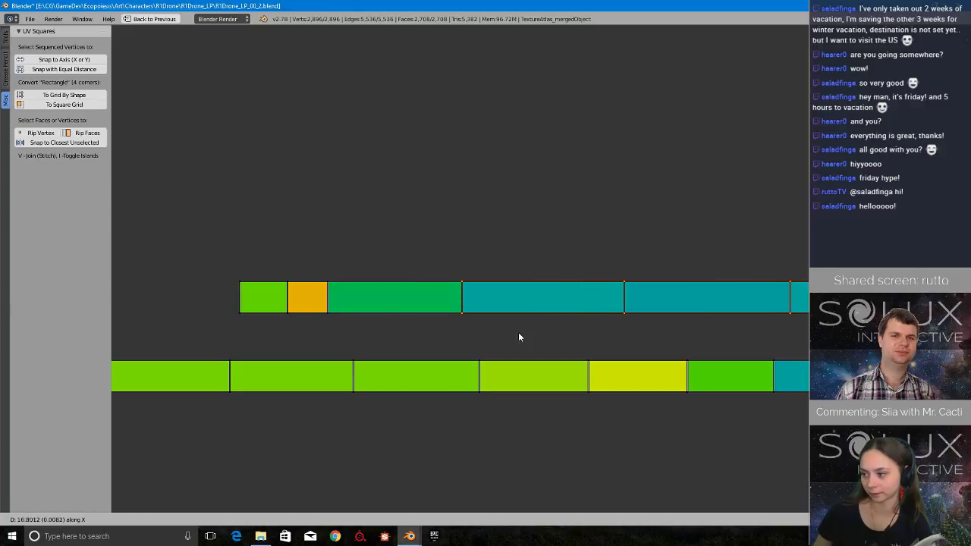
click(539, 337)
Widen the orange face and the green end face of the same strip, moving the vertices beyond each along X.
ctrl+drag(343, 272, 369, 335)
key(g)
key(x)
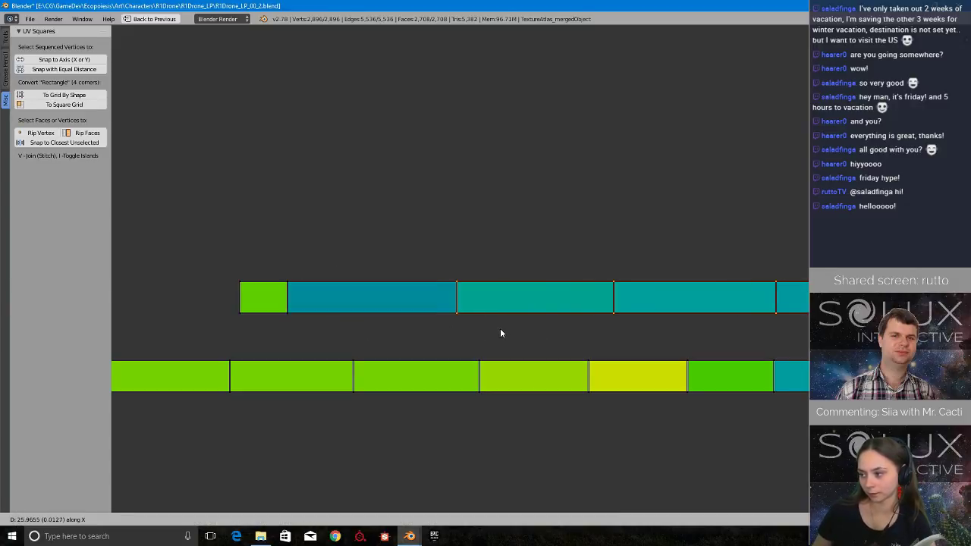
click(481, 333)
scroll(480, 328, down, 3)
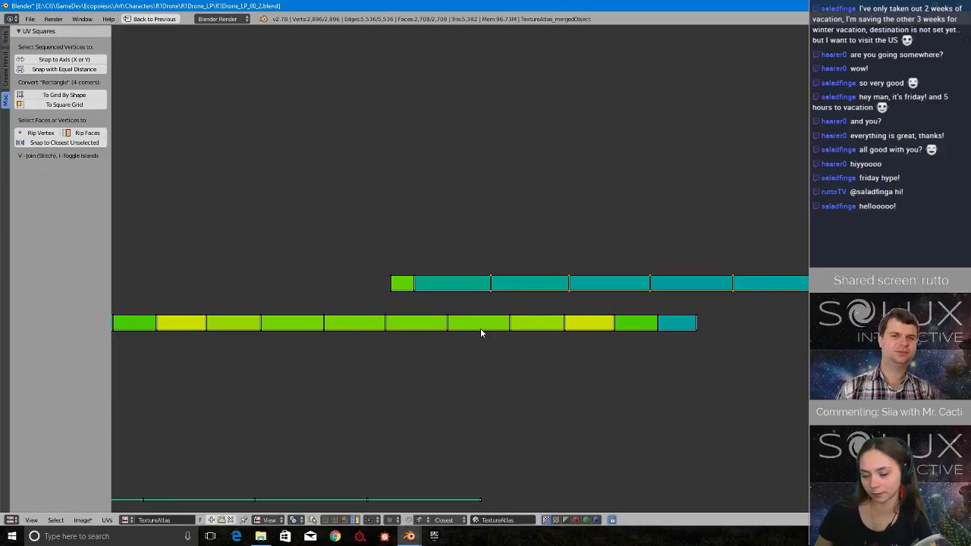
scroll(396, 286, up, 3)
ctrl+drag(394, 249, 362, 316)
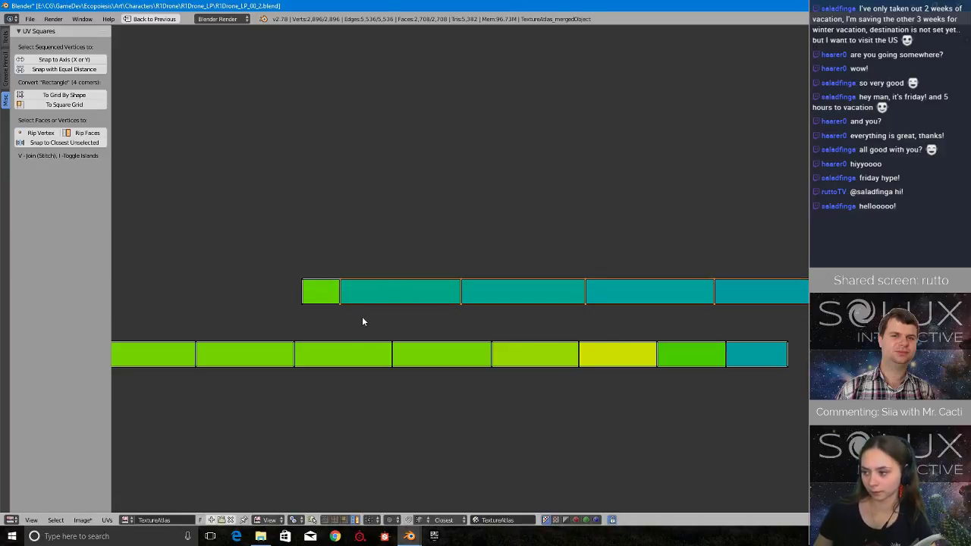
key(g)
key(x)
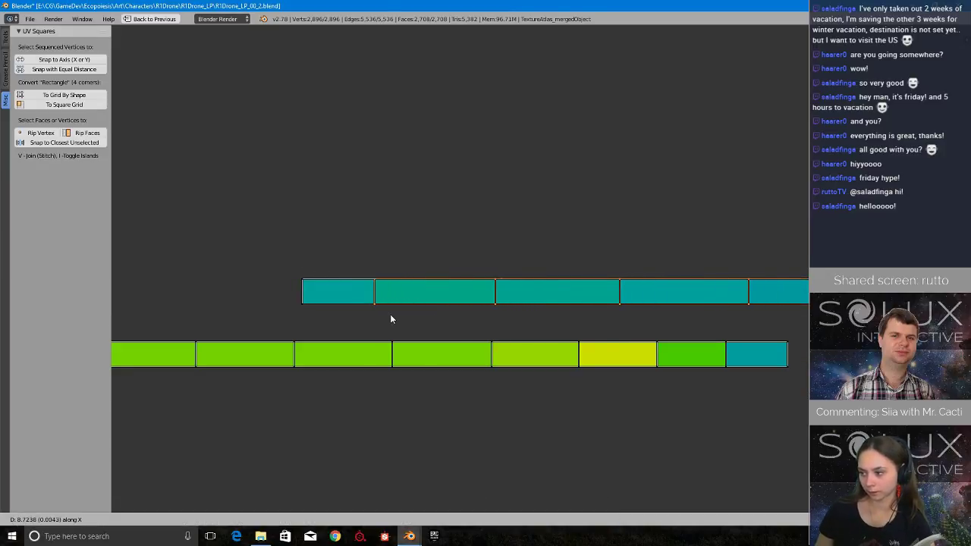
click(394, 319)
Move the whole widened strip from the loose strips into the TextureAtlas, among the thin strips in the C row.
scroll(391, 318, down, 8)
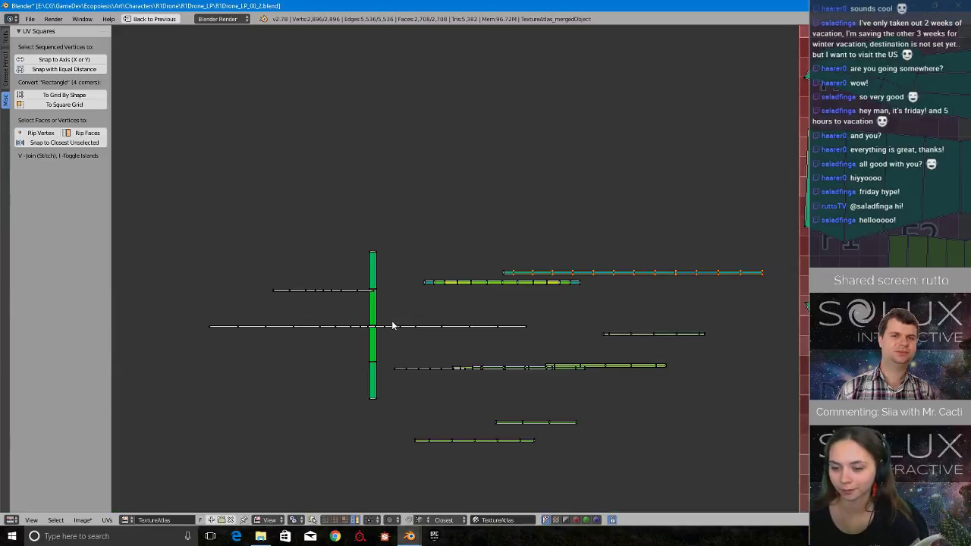
middle_drag(710, 357, 621, 353)
key(g)
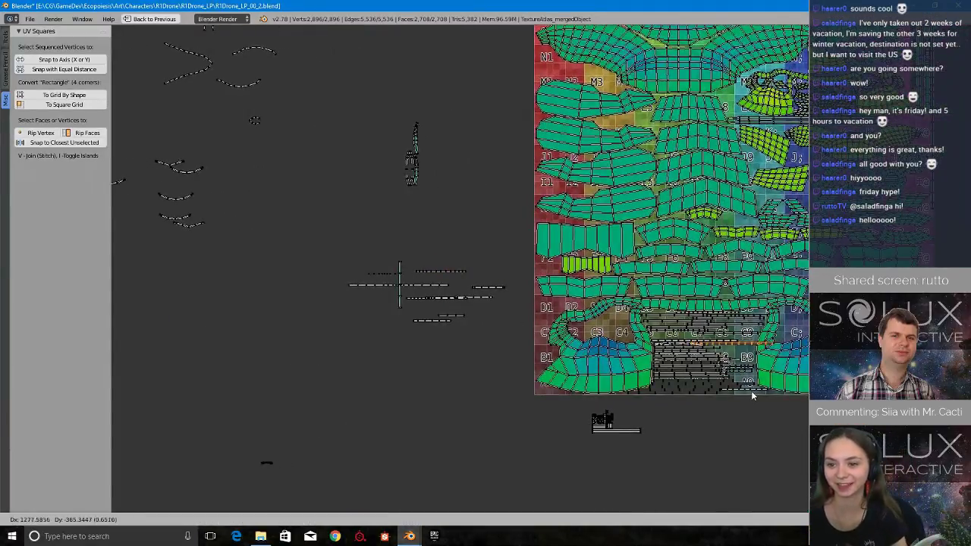
click(715, 384)
Fine-position the strip in the free gap below the C5 to C7 strips so that it overlaps no neighbouring strip.
scroll(751, 398, up, 3)
middle_drag(757, 400, 400, 311)
scroll(501, 292, up, 6)
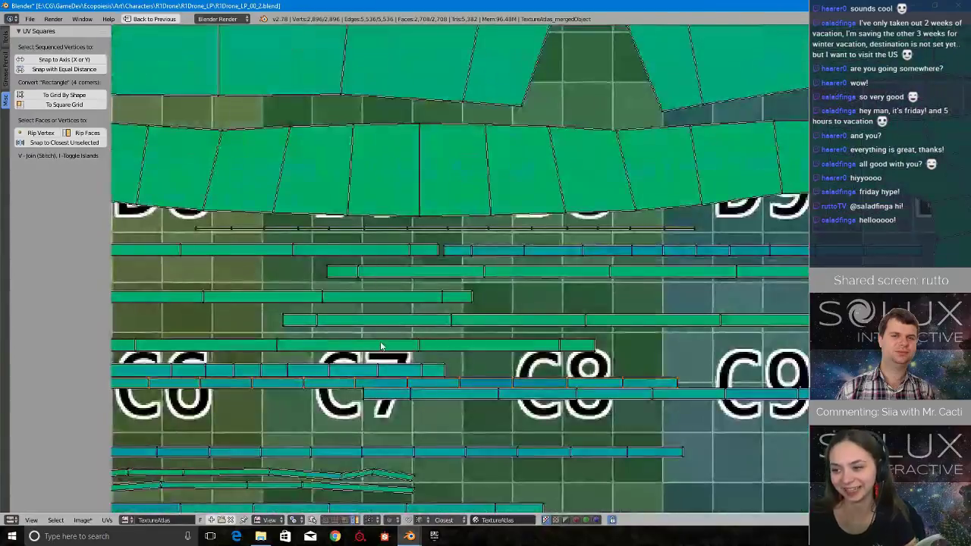
middle_drag(379, 345, 541, 291)
scroll(540, 290, up, 1)
scroll(540, 291, down, 2)
scroll(543, 302, up, 3)
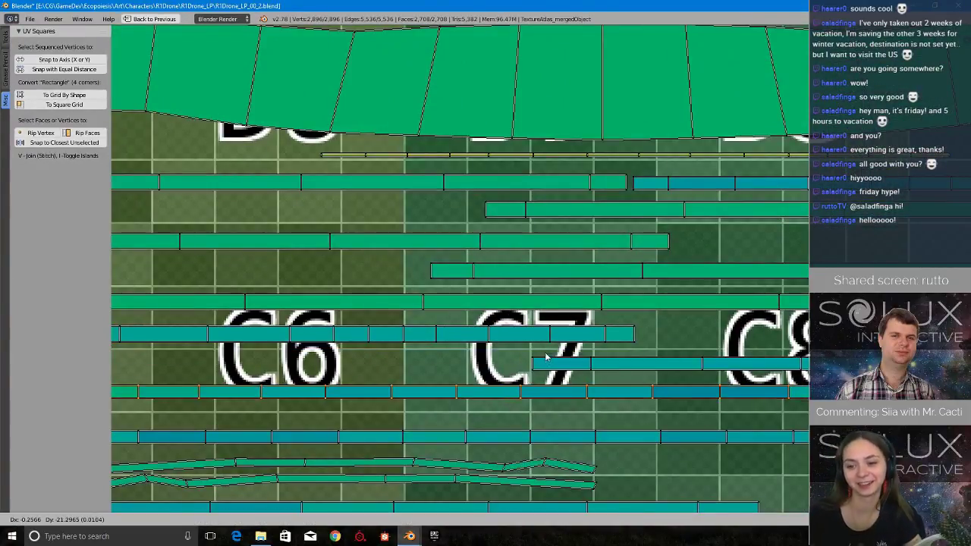
middle_drag(235, 307, 489, 292)
scroll(490, 294, up, 1)
scroll(491, 299, down, 1)
key(g)
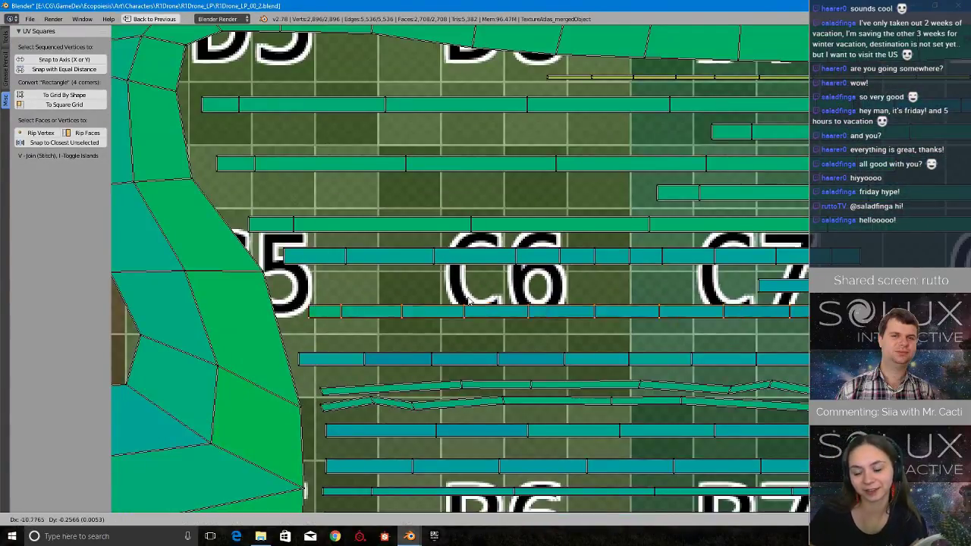
click(458, 301)
Widen the green and yellow faces next to the teal end of the loose green strip, moving the vertices beyond each along X.
scroll(447, 303, down, 4)
scroll(445, 302, down, 6)
middle_drag(258, 175, 555, 306)
scroll(555, 306, up, 3)
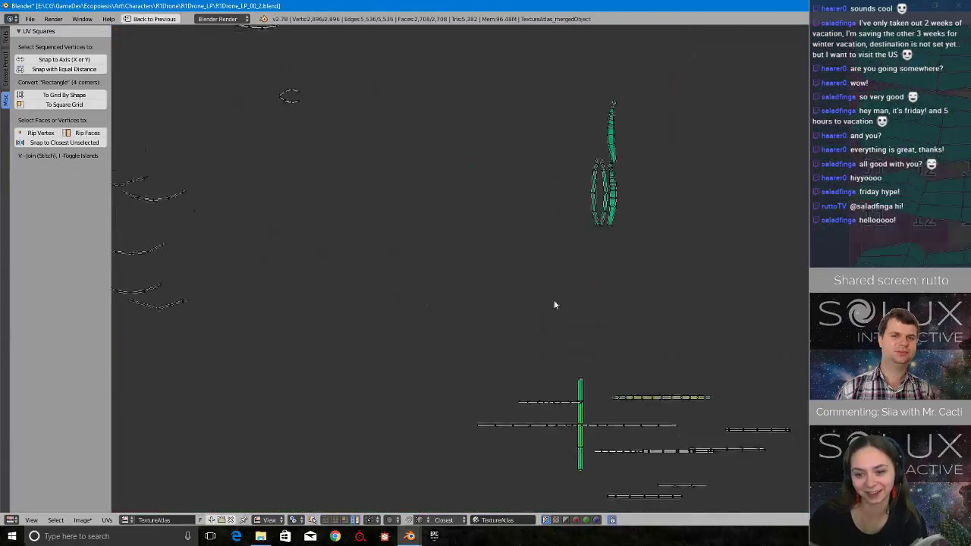
middle_drag(634, 371, 546, 231)
scroll(522, 304, up, 2)
scroll(637, 238, up, 2)
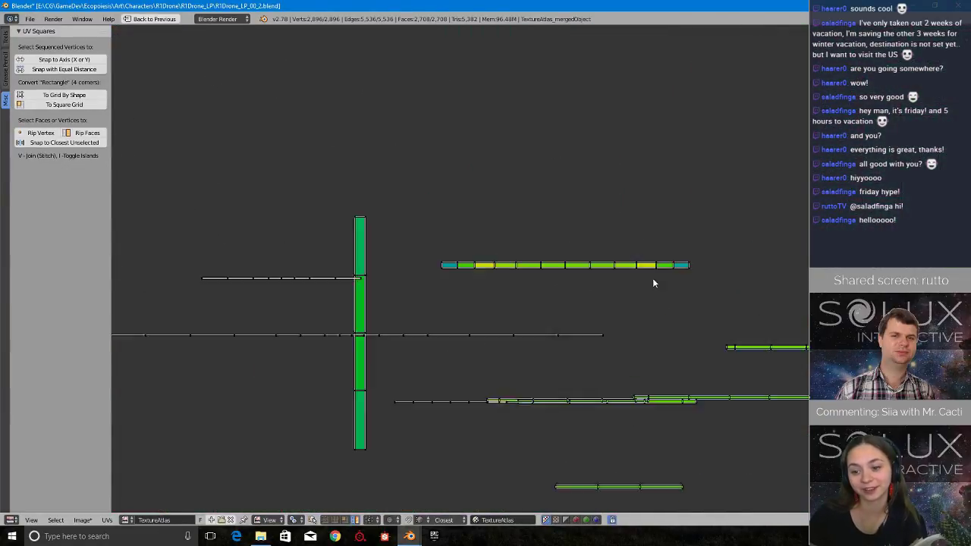
scroll(578, 296, up, 3)
scroll(578, 293, down, 3)
scroll(661, 301, up, 4)
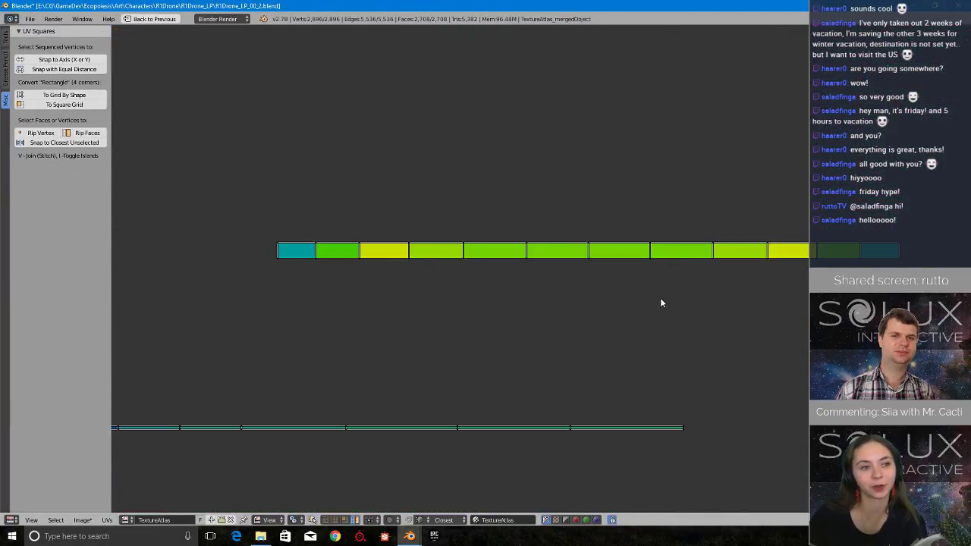
scroll(705, 245, down, 4)
scroll(677, 262, up, 6)
scroll(676, 259, down, 2)
middle_drag(682, 259, 613, 298)
middle_drag(806, 266, 688, 267)
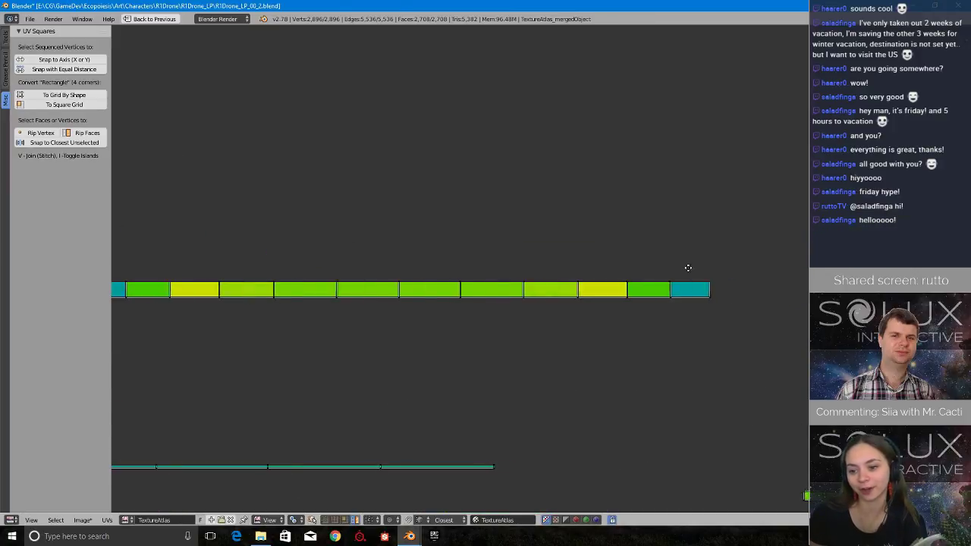
scroll(691, 269, up, 3)
right_click(745, 271)
key(a)
mouse_move(809, 250)
ctrl+mouse_down()
mouse_move(872, 370)
mouse_move(883, 288)
ctrl+mouse_up()
middle_drag(850, 260, 733, 281)
key(g)
key(x)
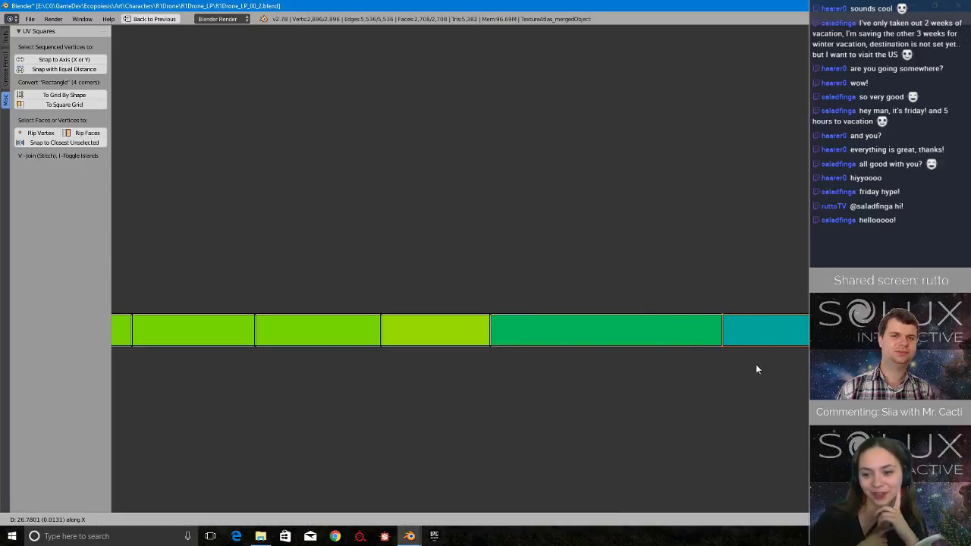
click(806, 370)
Widen the fourth and fifth faces from the green strip's stretched end, moving the vertices beyond each along X.
scroll(531, 321, down, 2)
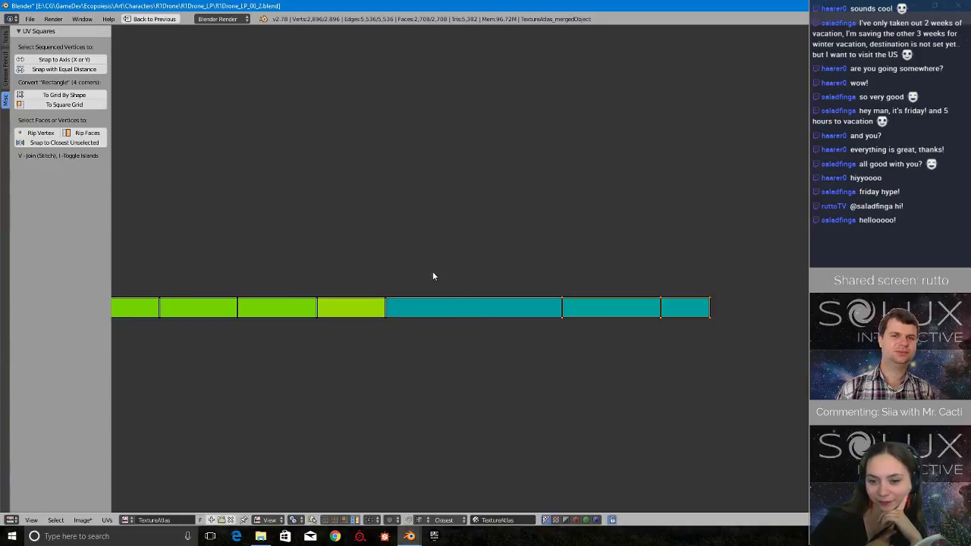
key(g)
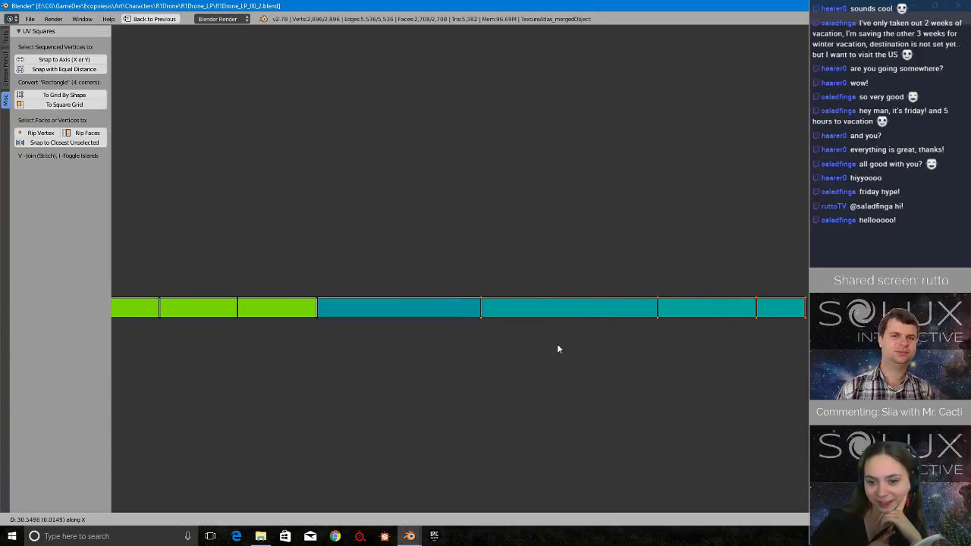
click(529, 338)
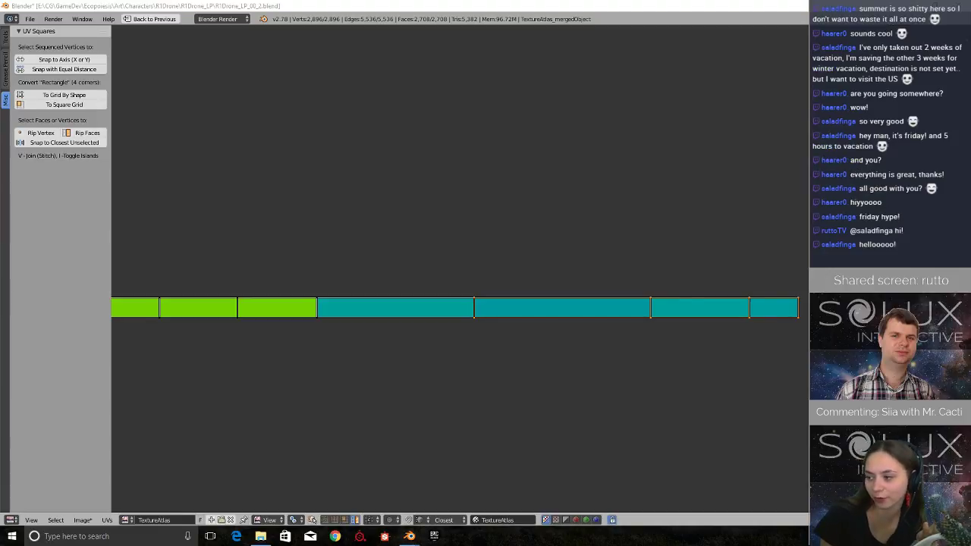
middle_drag(587, 266, 745, 271)
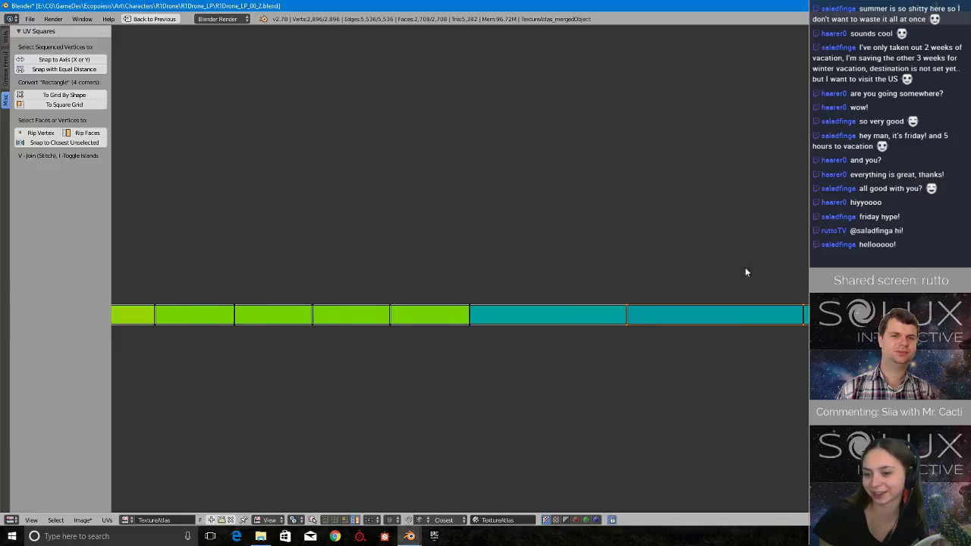
middle_drag(576, 276, 616, 281)
scroll(612, 279, down, 2)
mouse_move(553, 258)
ctrl+mouse_down()
mouse_move(509, 279)
mouse_move(541, 318)
ctrl+mouse_up()
scroll(540, 322, up, 1)
scroll(540, 327, up, 1)
key(g)
key(x)
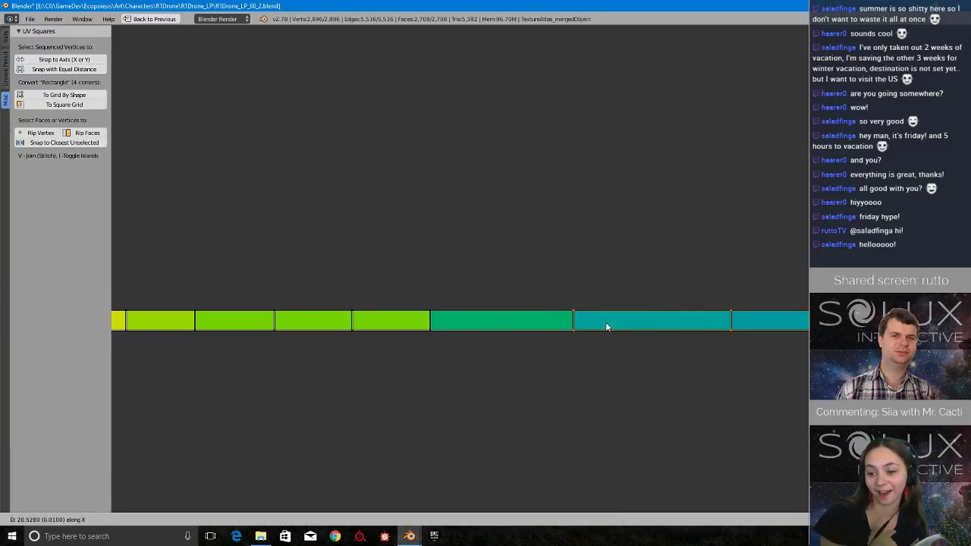
click(628, 327)
Widen the green face bordering the loose strip's already widened teal faces, moving the vertices beyond it along X.
ctrl+drag(477, 325, 460, 353)
key(g)
key(x)
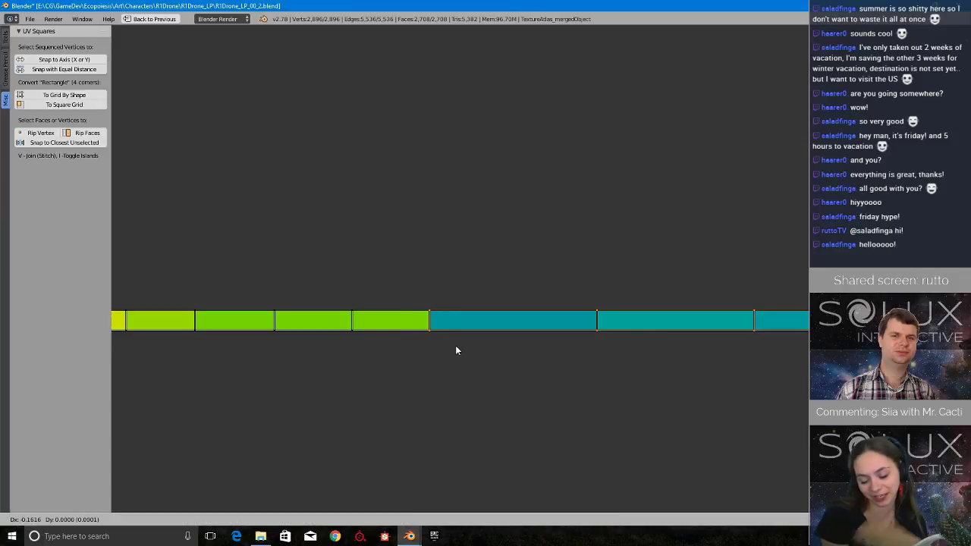
click(541, 346)
Slightly narrow the last face at the strip's far end, away from the yellow face, by moving its end vertices along X.
middle_drag(706, 297, 538, 310)
key(a)
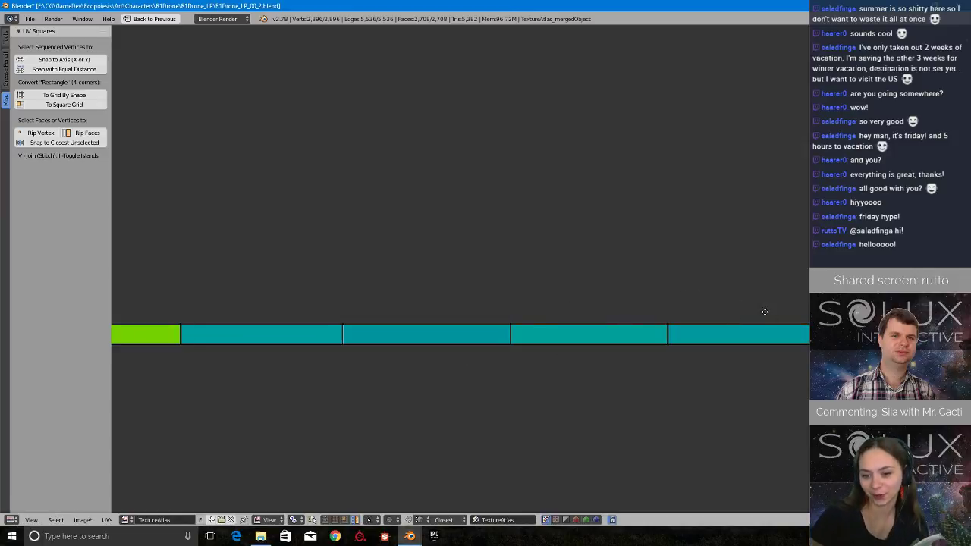
middle_drag(762, 308, 323, 311)
ctrl+drag(543, 329, 601, 369)
key(g)
key(x)
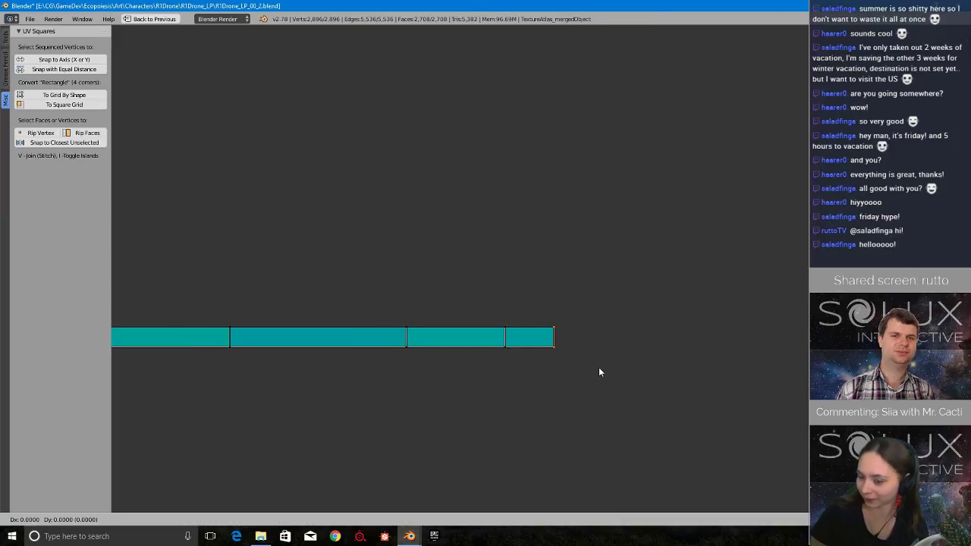
click(594, 372)
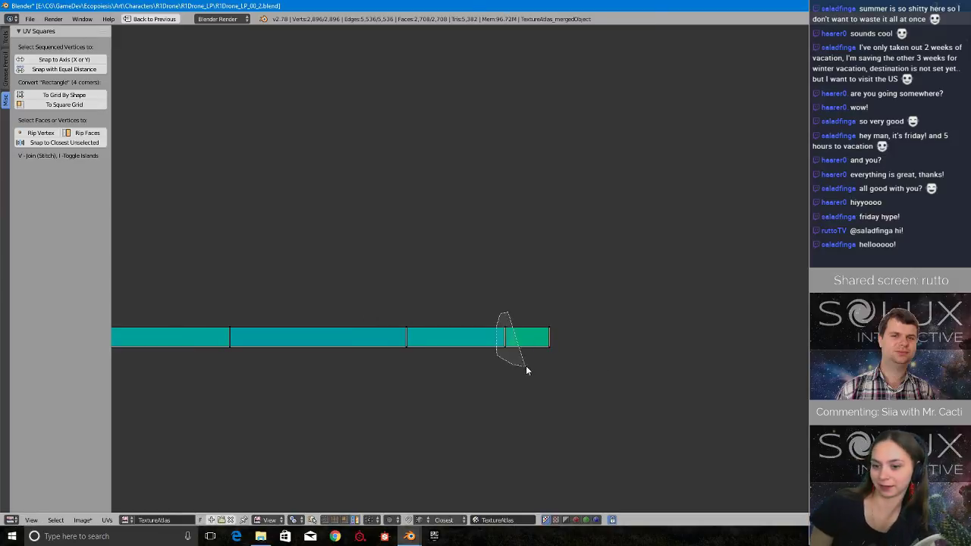
Narrow the second face from the strip's far end, moving its outer edge and the end vertices together along X.
ctrl+drag(527, 368, 524, 361)
key(g)
key(x)
right_click(518, 359)
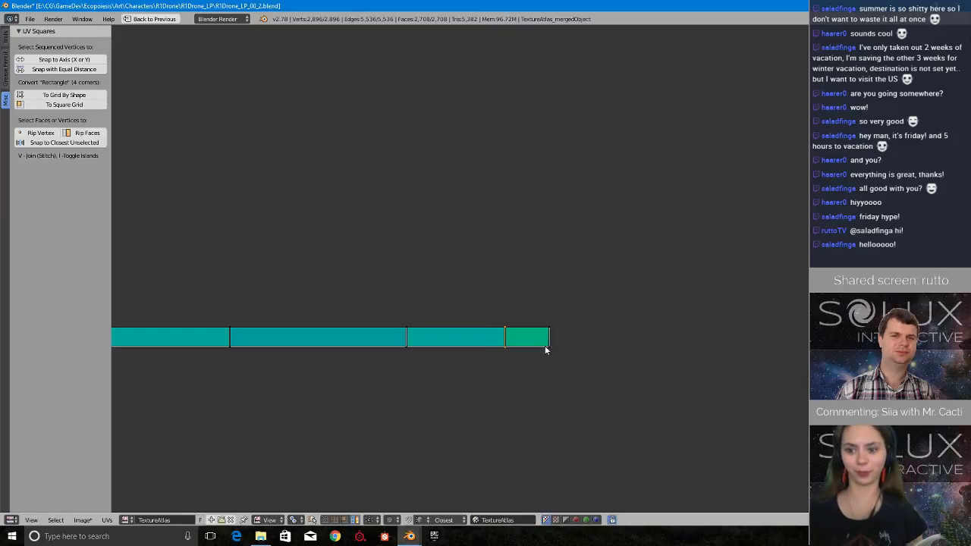
ctrl+drag(575, 296, 555, 386)
key(g)
key(x)
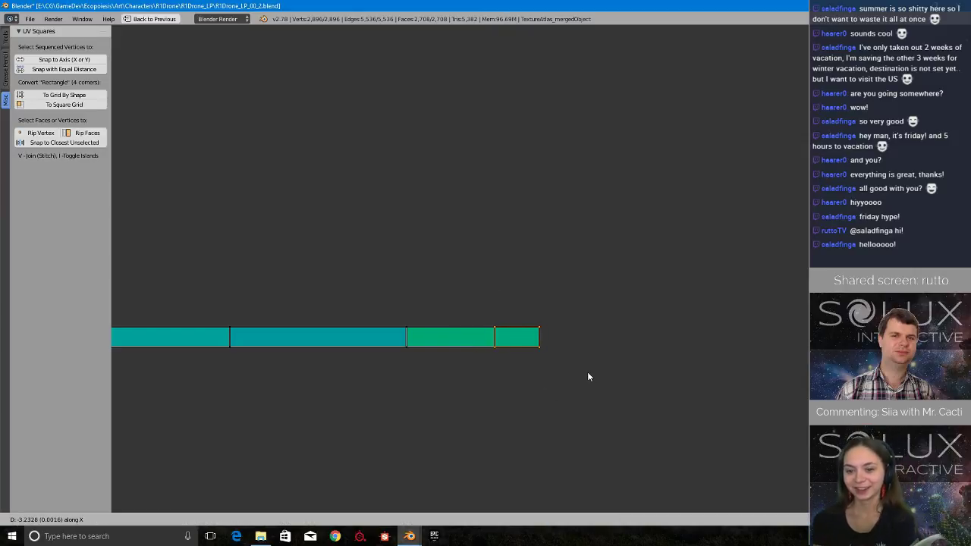
click(587, 372)
Narrow the third and fourth faces from the strip's far end, moving the vertices beyond each along X.
middle_drag(411, 346, 516, 341)
mouse_move(521, 286)
ctrl+mouse_down()
mouse_move(497, 290)
mouse_move(536, 362)
ctrl+mouse_up()
key(g)
key(x)
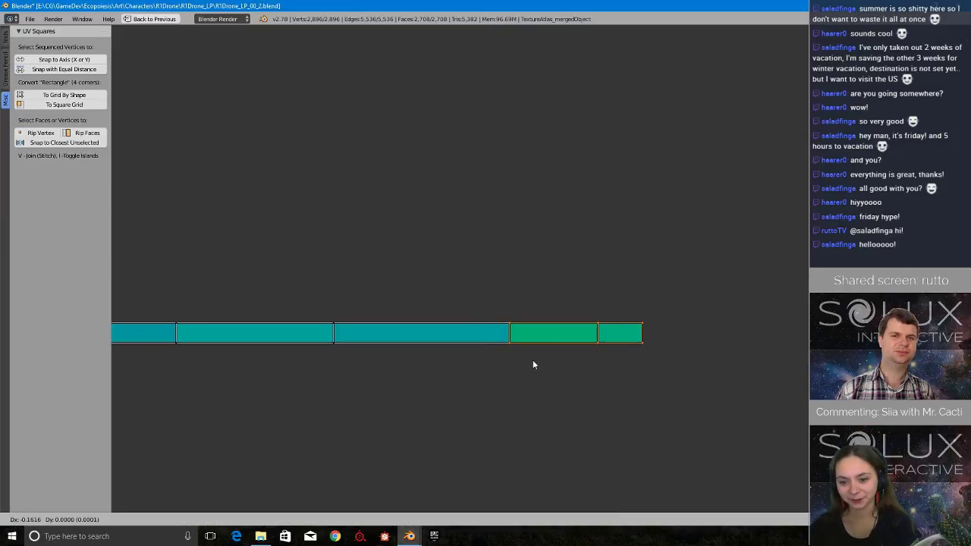
click(507, 359)
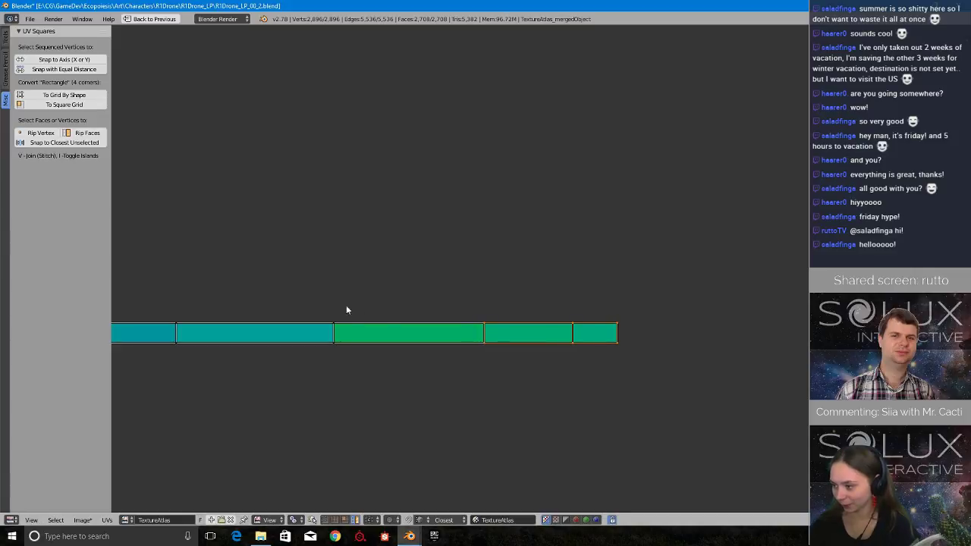
ctrl+drag(346, 305, 344, 361)
middle_drag(290, 347, 543, 347)
key(g)
key(x)
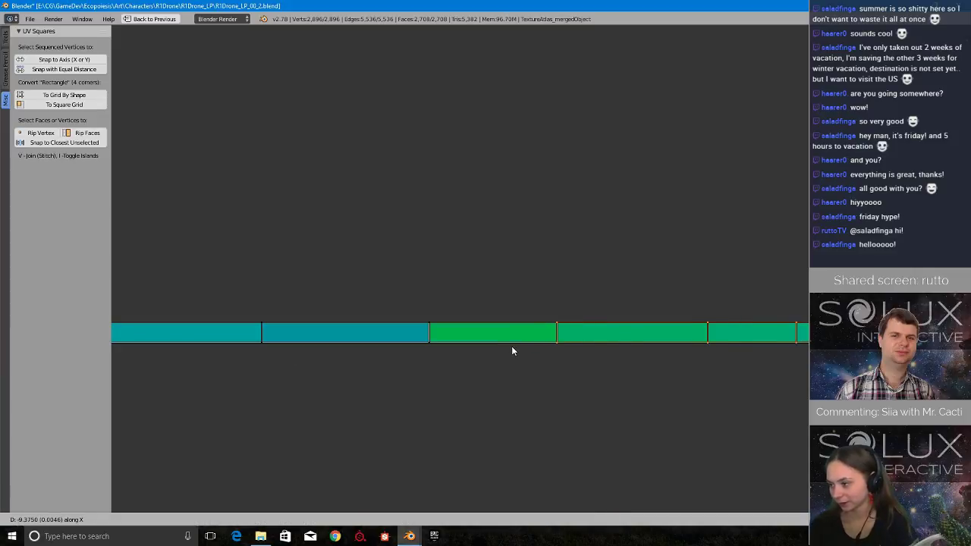
click(525, 347)
Narrow the fifth and sixth faces from the strip's far end, moving the vertices beyond each along X.
middle_drag(453, 342, 555, 345)
ctrl+drag(545, 291, 586, 386)
key(g)
key(x)
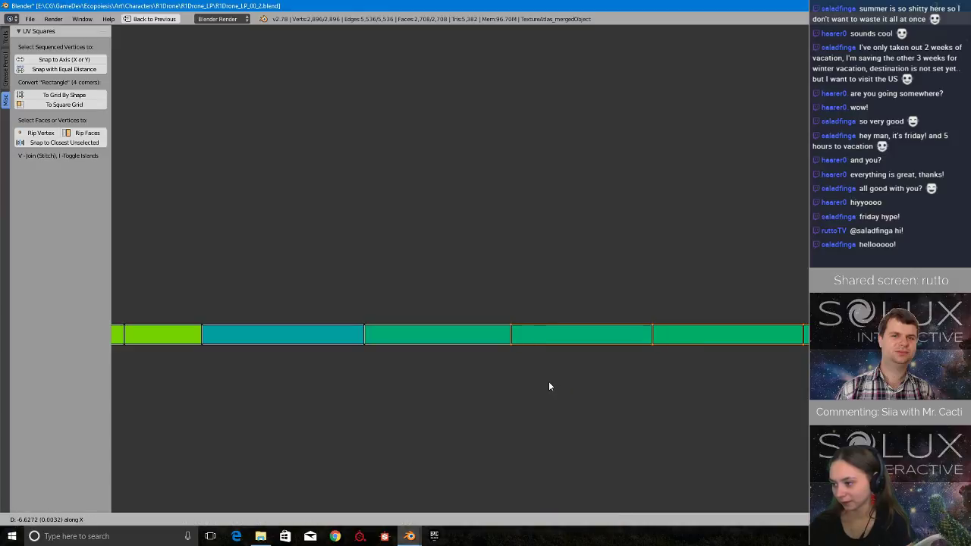
click(548, 382)
middle_drag(422, 354, 581, 351)
mouse_move(558, 286)
ctrl+mouse_down()
mouse_move(522, 299)
mouse_move(558, 384)
ctrl+mouse_up()
key(g)
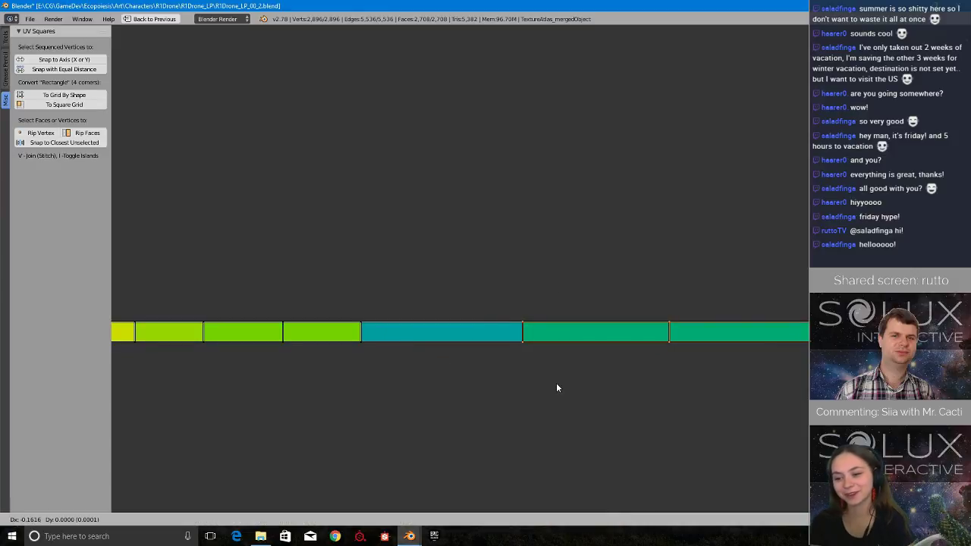
key(x)
click(535, 382)
Widen the two light green faces between the lime face and the evened-out green section, moving the vertices beyond each along X.
middle_drag(442, 379, 594, 382)
mouse_move(516, 217)
ctrl+mouse_down()
mouse_move(488, 372)
mouse_move(556, 377)
ctrl+mouse_up()
key(g)
key(x)
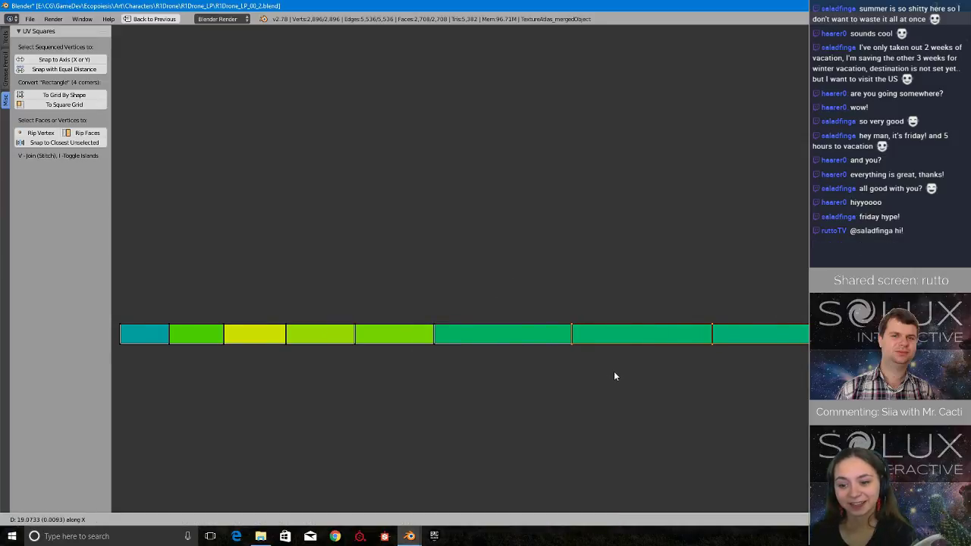
click(616, 377)
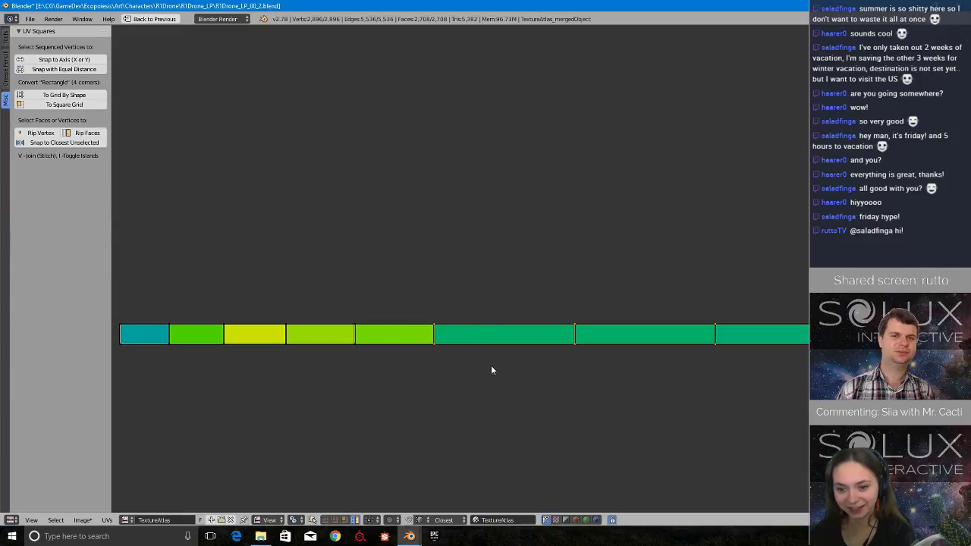
key(g)
key(x)
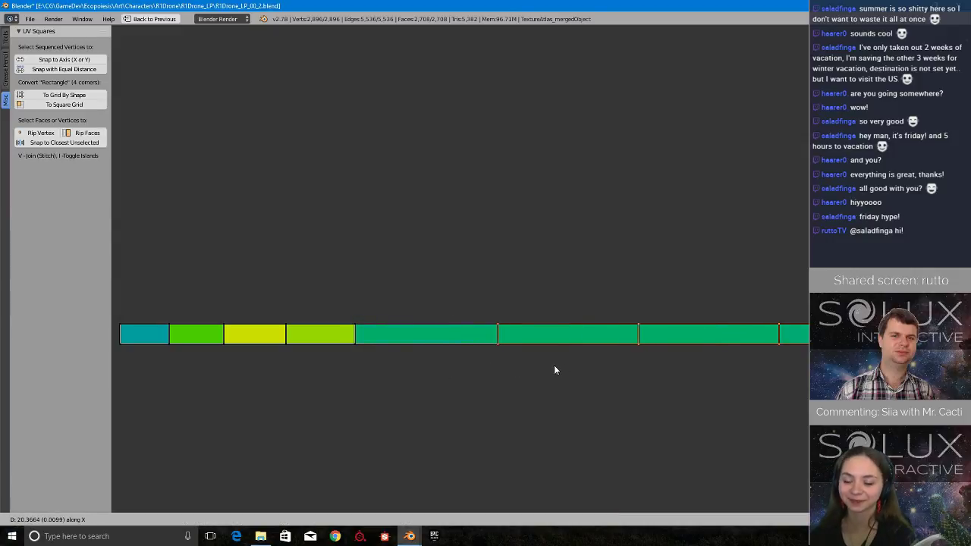
click(553, 370)
Widen the lime and yellow faces of the strip, moving the vertices beyond each along X.
key(g)
key(x)
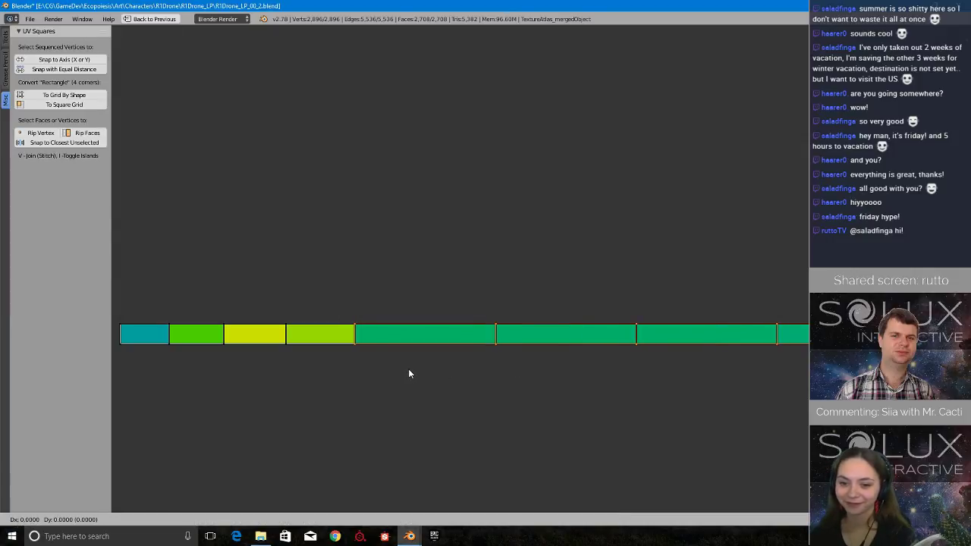
click(472, 371)
middle_drag(304, 224, 573, 236)
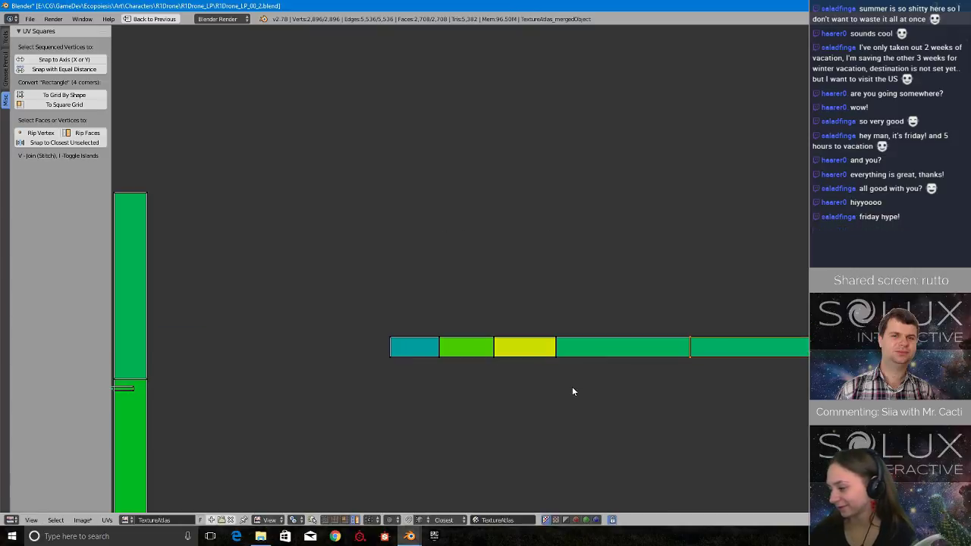
mouse_move(615, 301)
ctrl+mouse_down()
mouse_move(559, 371)
mouse_move(612, 376)
ctrl+mouse_up()
key(g)
key(x)
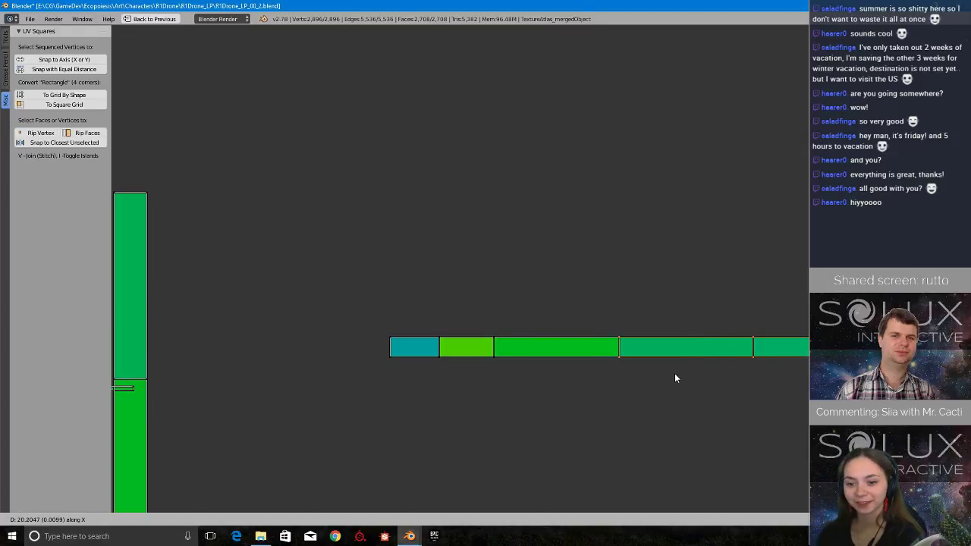
click(675, 377)
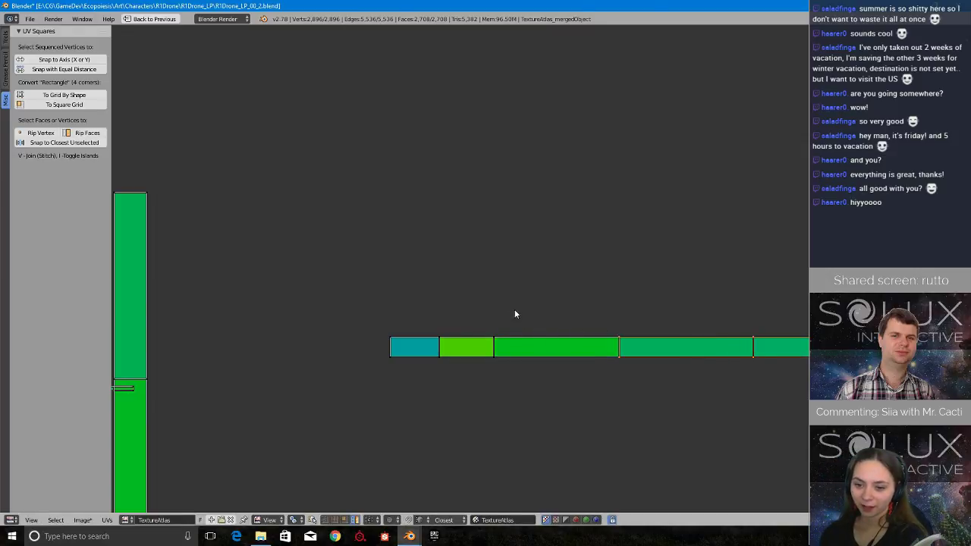
key(g)
key(x)
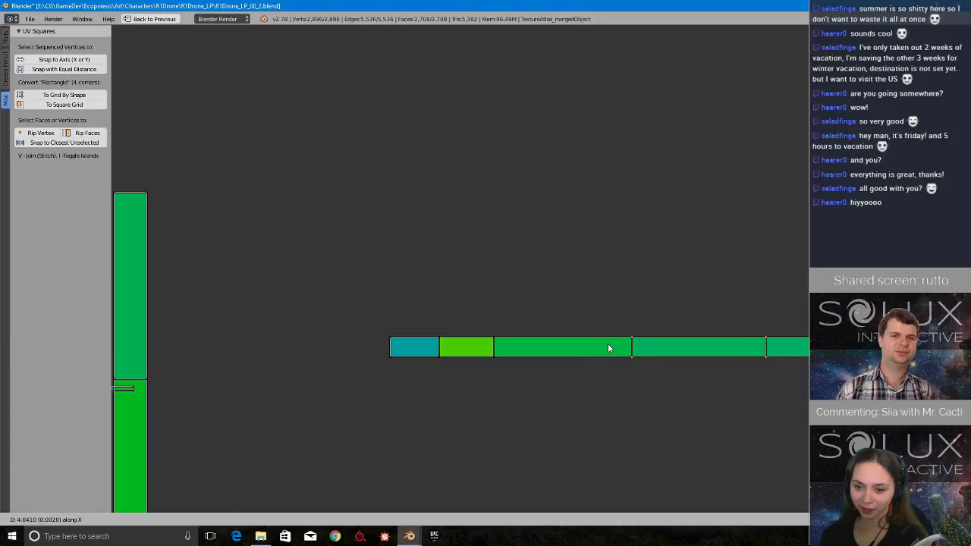
click(607, 344)
Widen the green face beside the short teal end face and further widen its neighbour, moving the vertices beyond each along X.
key(b)
drag(478, 317, 528, 370)
key(g)
key(x)
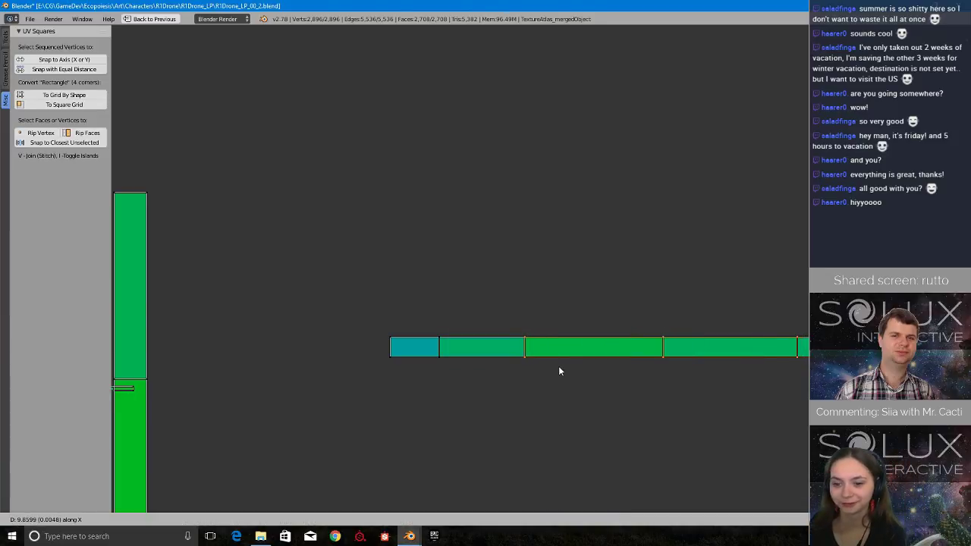
click(559, 370)
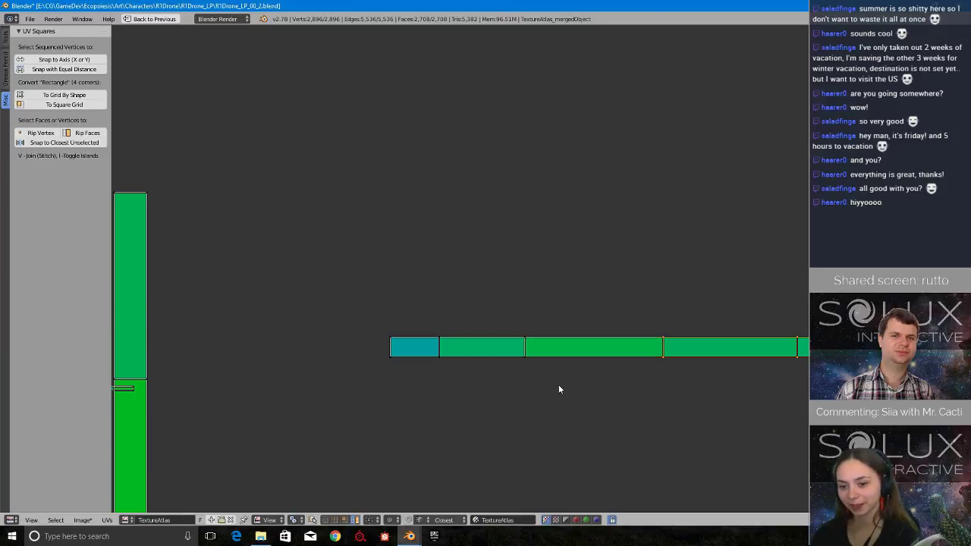
key(g)
key(x)
click(569, 384)
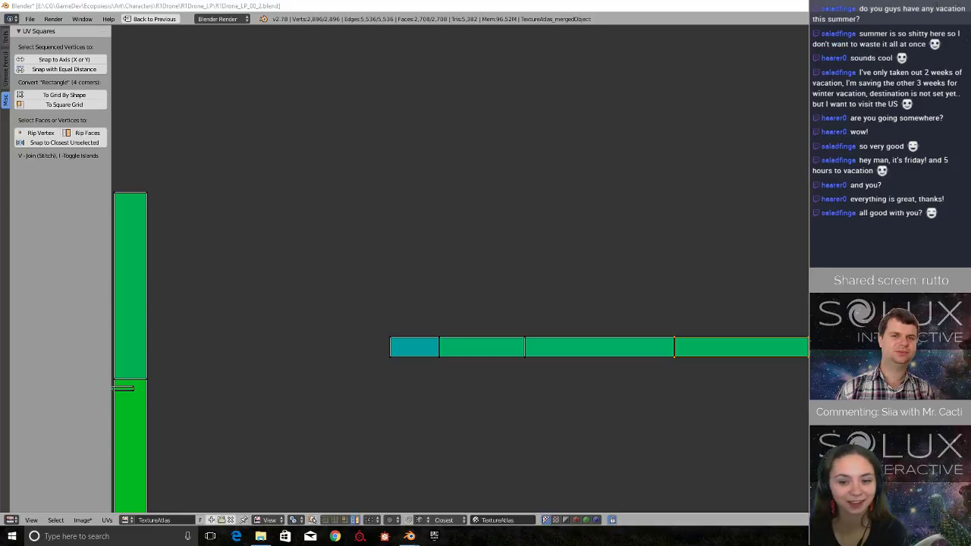
Slightly narrow the strip's short teal end face by moving all the vertices beyond it along X.
scroll(598, 262, up, 4)
scroll(596, 288, down, 4)
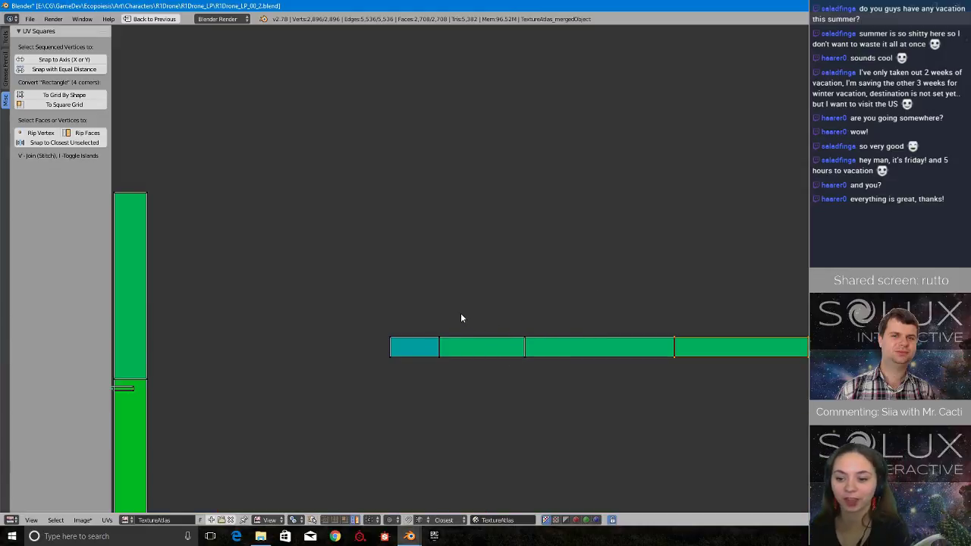
shift+right_click(567, 347)
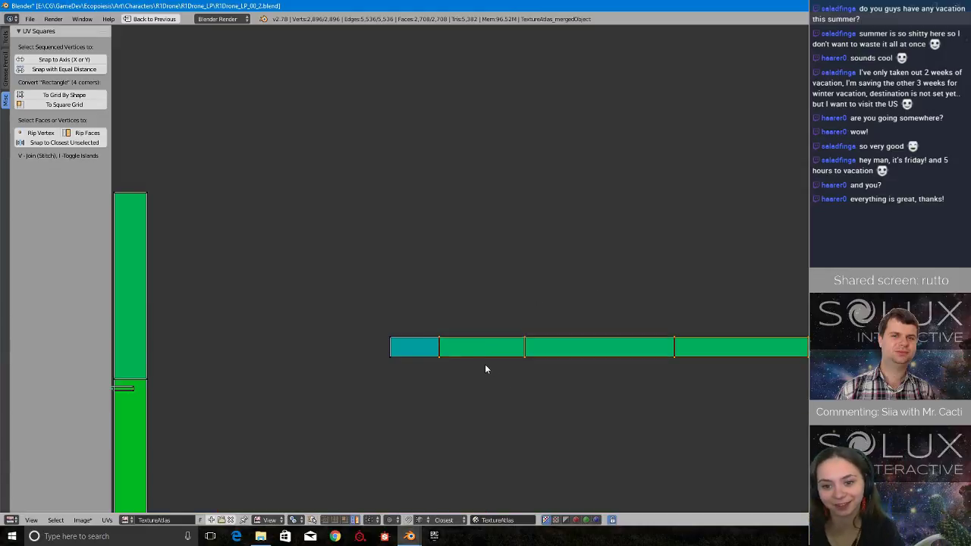
key(g)
key(x)
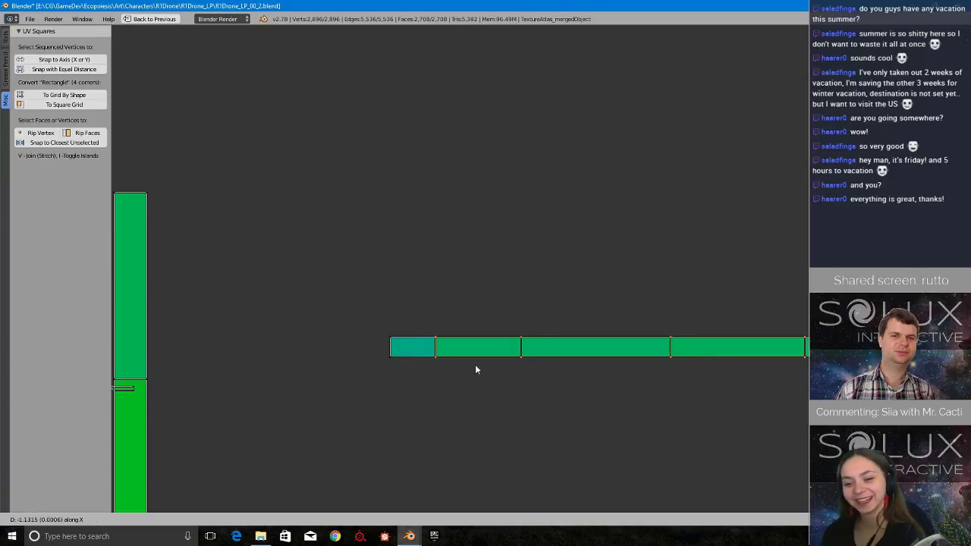
click(476, 366)
Move the whole adjusted strip from the loose strips to the bottom edge of the TextureAtlas, below A8 and A9.
scroll(654, 309, down, 7)
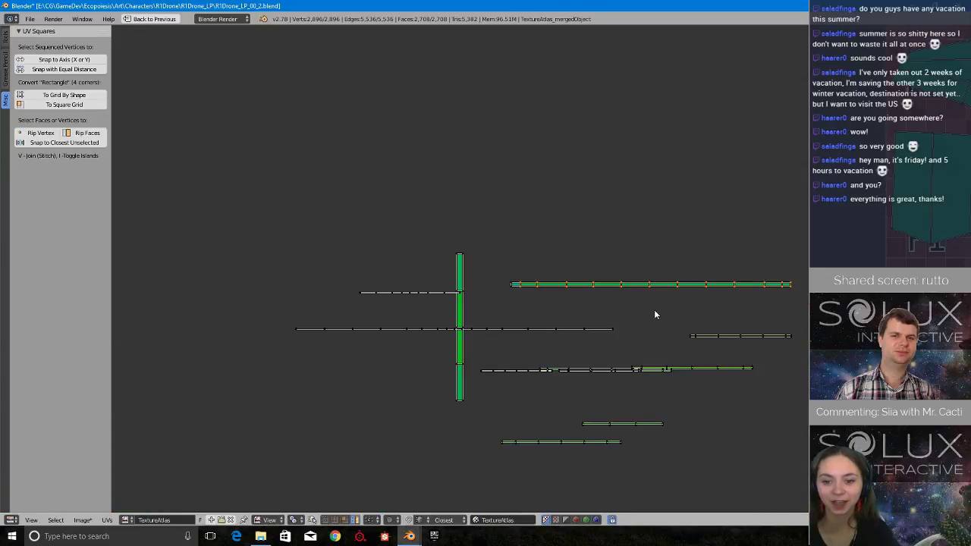
scroll(654, 288, down, 3)
middle_drag(675, 311, 296, 251)
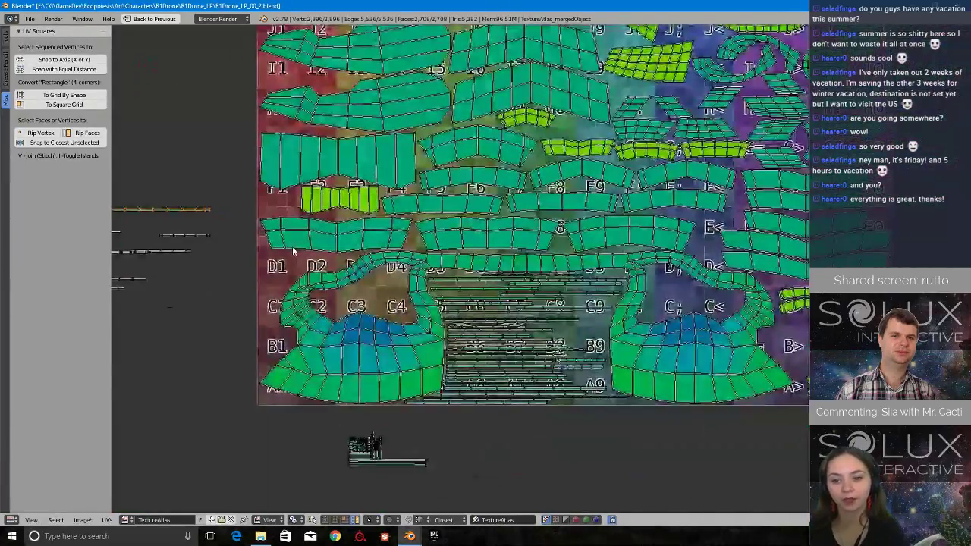
key(g)
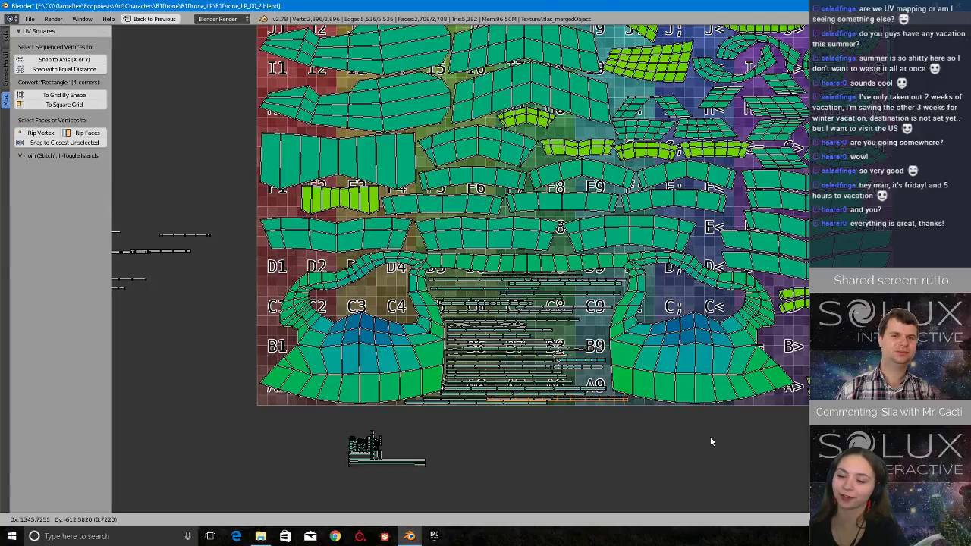
click(637, 442)
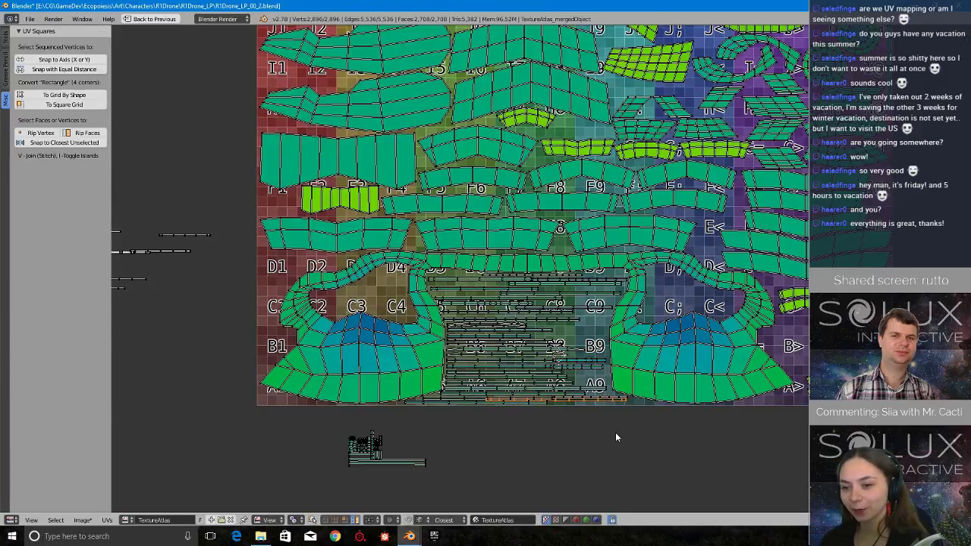
Save the file over the existing R1Drone_LP_00_2.blend.
scroll(615, 432, up, 2)
scroll(615, 433, down, 1)
key(ctrl+s)
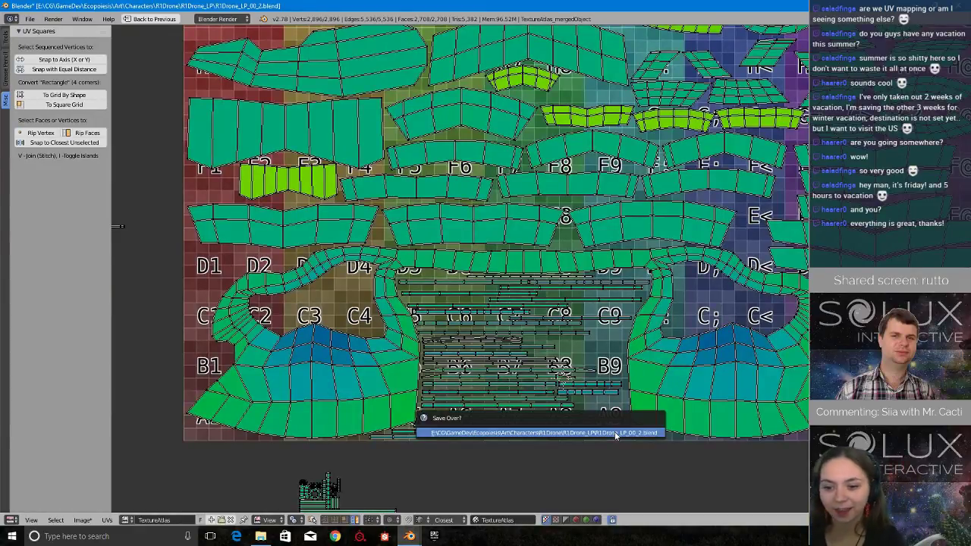
click(614, 433)
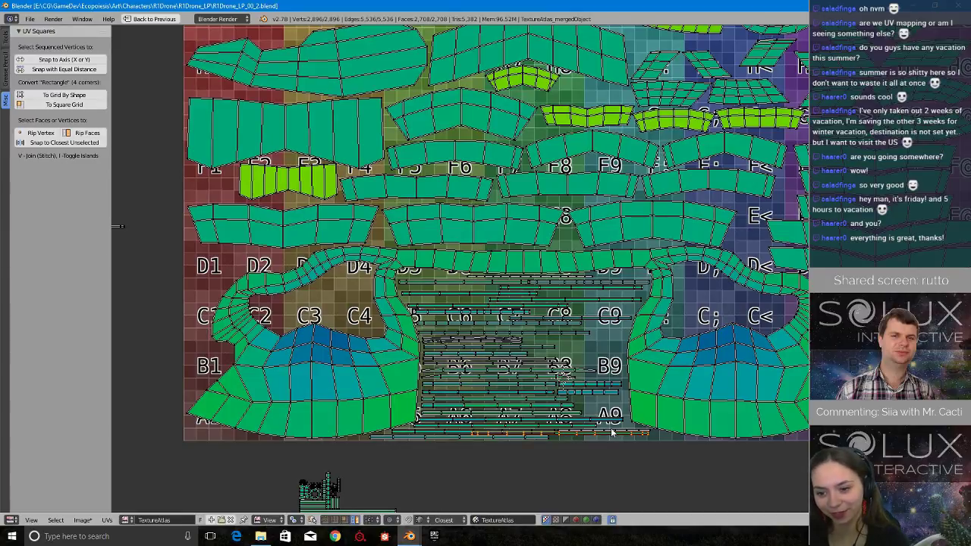
Move the newly placed strip out of the A row to the empty space just below the TextureAtlas.
scroll(504, 402, up, 2)
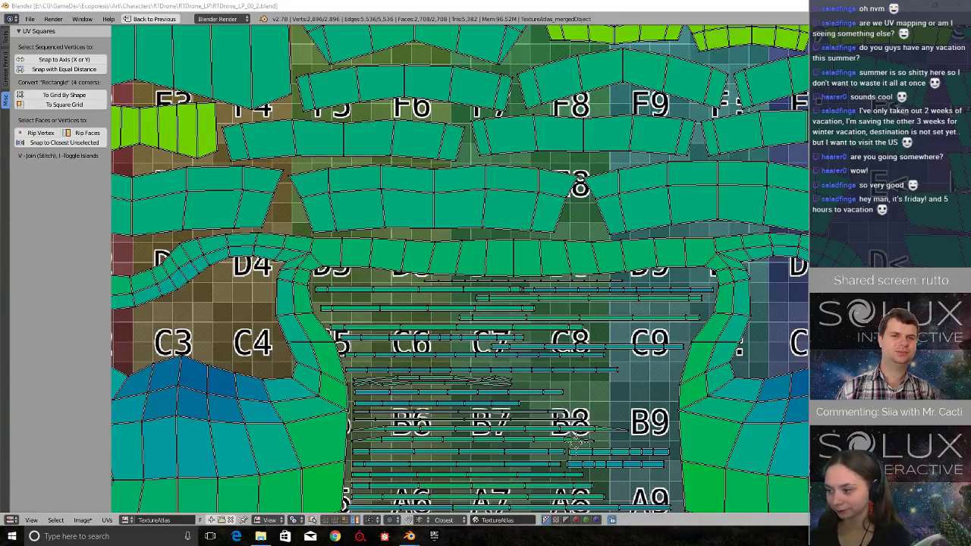
middle_drag(611, 471, 550, 358)
scroll(550, 359, down, 1)
scroll(543, 368, up, 1)
right_click(531, 417)
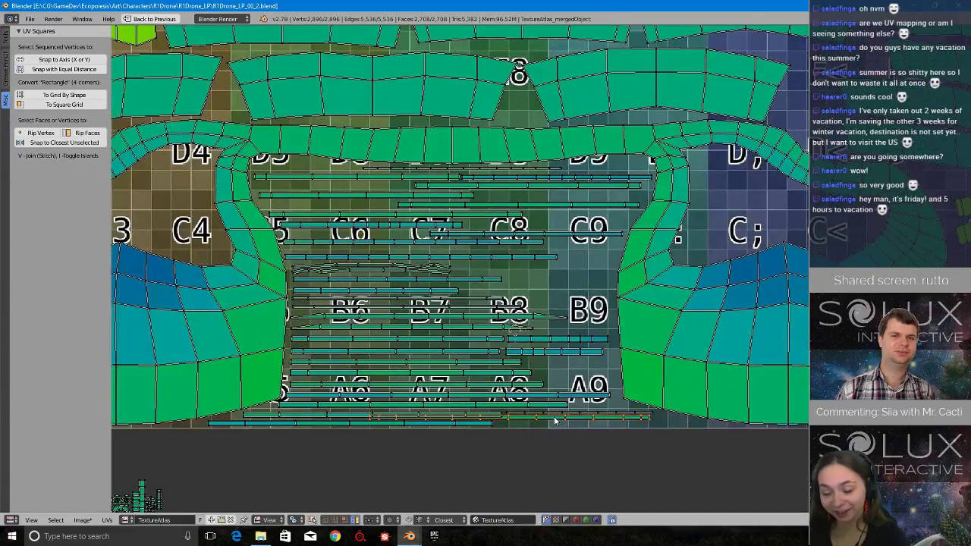
key(g)
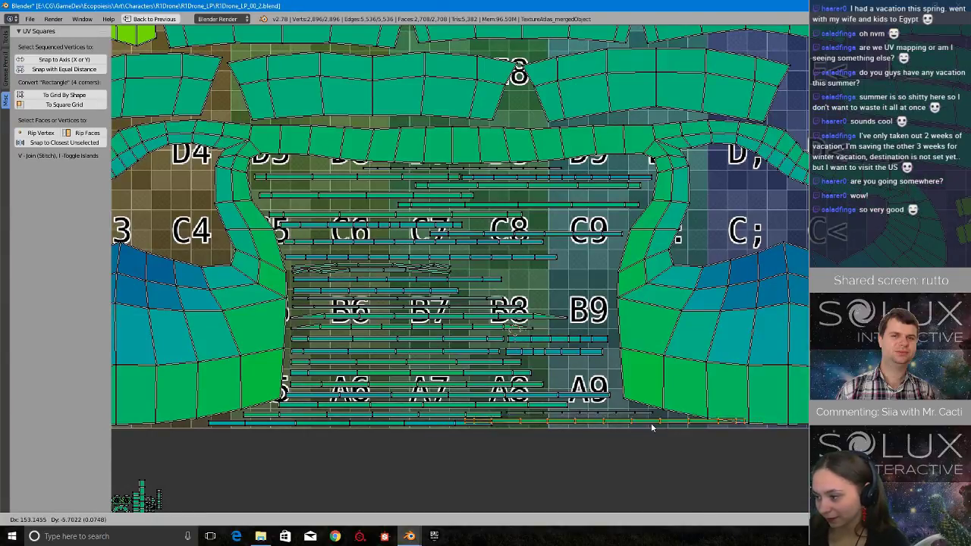
click(517, 458)
scroll(517, 450, down, 7)
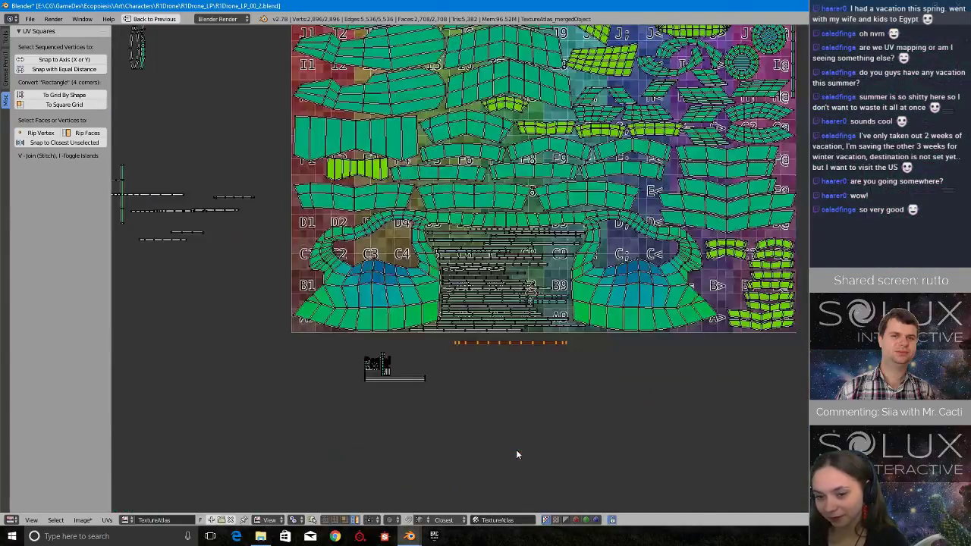
Move the strip from below the TextureAtlas to the empty space beyond its upper-right corner and rotate it 90 degrees.
middle_drag(511, 272, 575, 333)
scroll(559, 426, up, 3)
scroll(600, 478, down, 1)
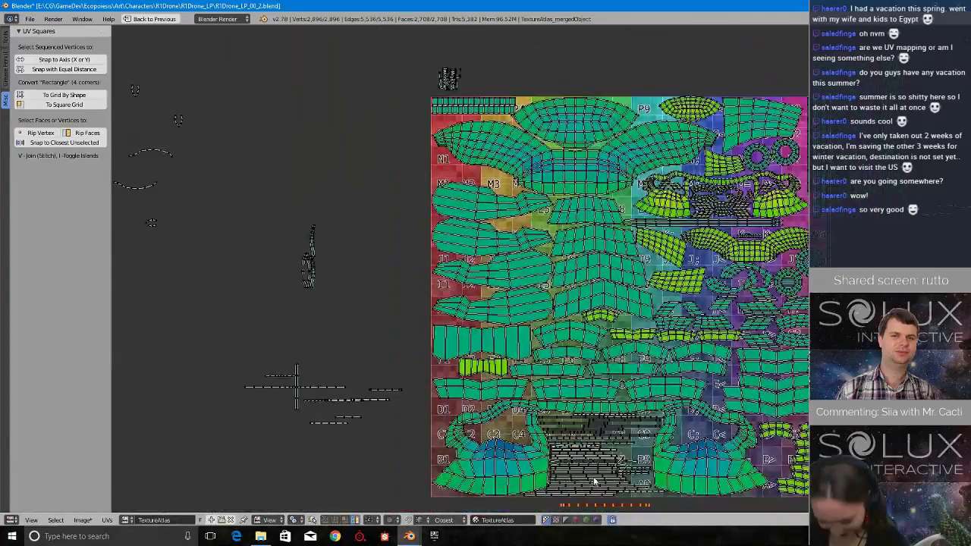
key(g)
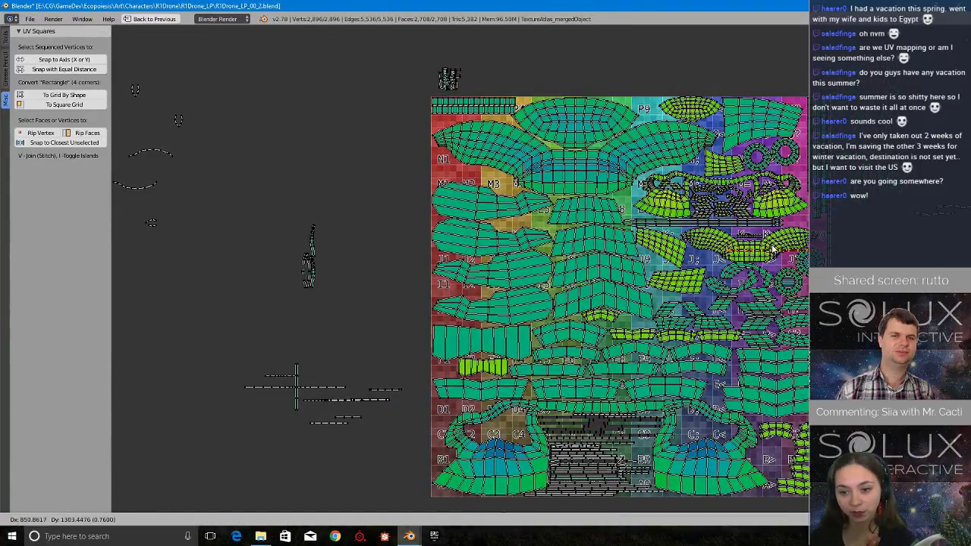
click(877, 137)
middle_drag(870, 153, 653, 226)
scroll(653, 234, up, 4)
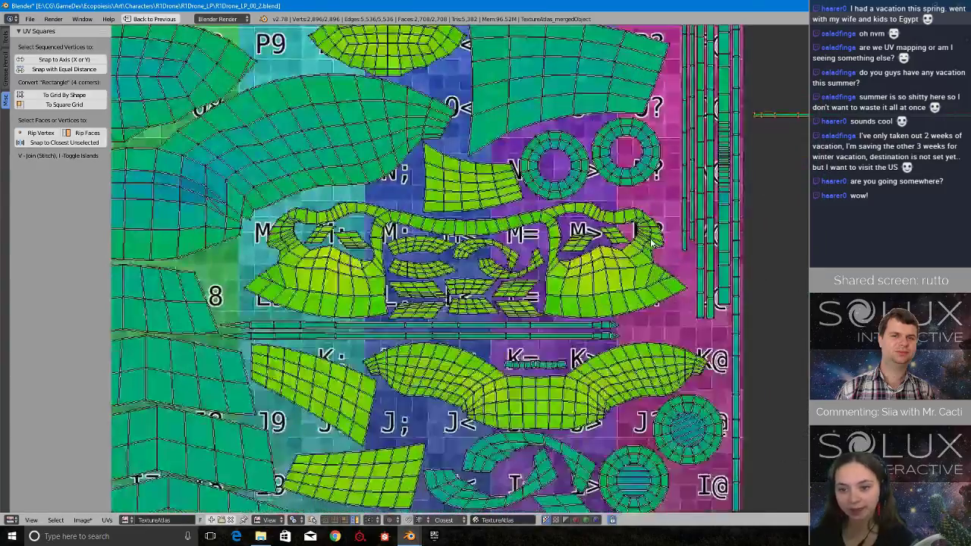
middle_drag(747, 125, 581, 248)
text(r90)
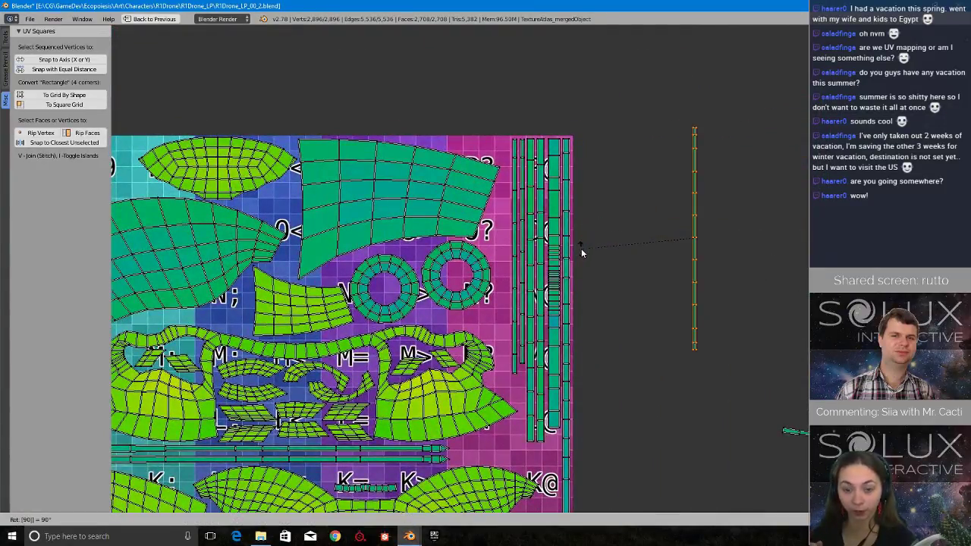
key(Return)
Place the upright strip close beside the vertical strips along the atlas's upper-right edge and save the file.
key(g)
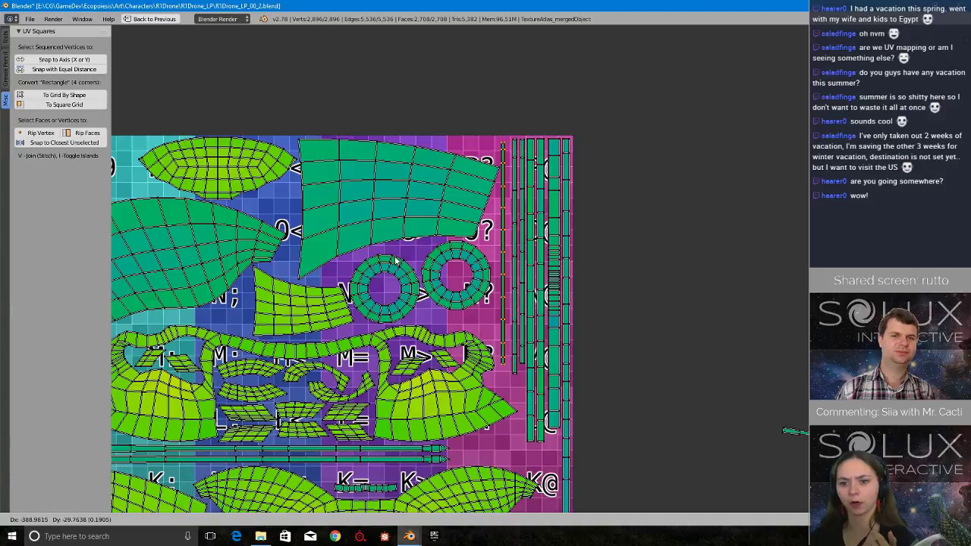
click(397, 254)
middle_drag(414, 210, 499, 320)
scroll(498, 320, up, 1)
scroll(559, 266, up, 6)
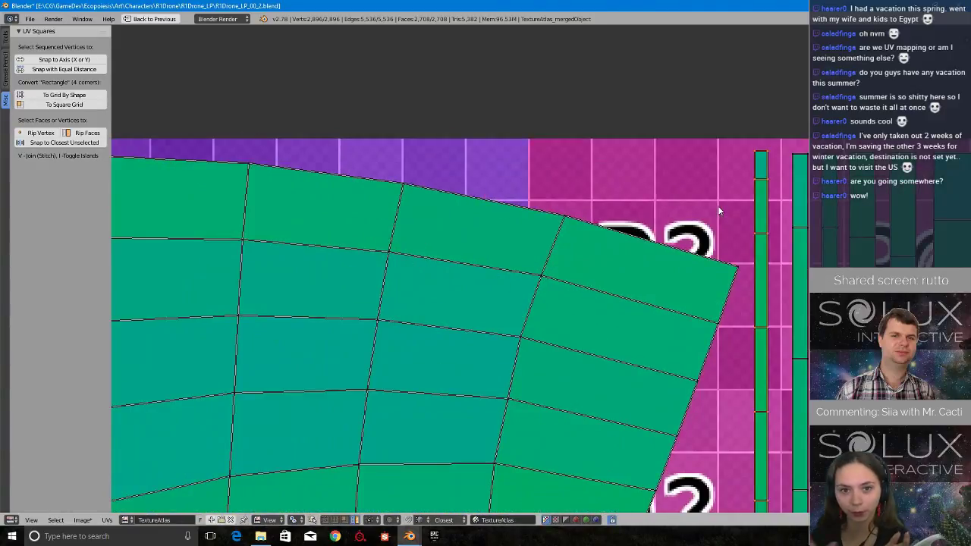
key(g)
click(727, 209)
scroll(727, 210, down, 8)
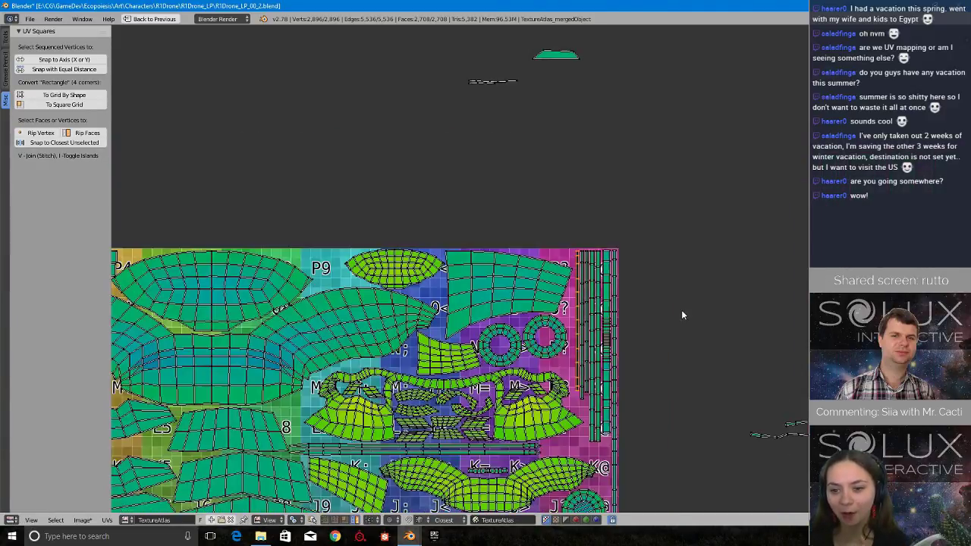
key(ctrl+s)
Rotate the loose vertical green strip 90 degrees and move it above the other horizontal loose strips.
scroll(662, 315, down, 3)
middle_drag(663, 315, 917, 232)
middle_drag(324, 214, 496, 120)
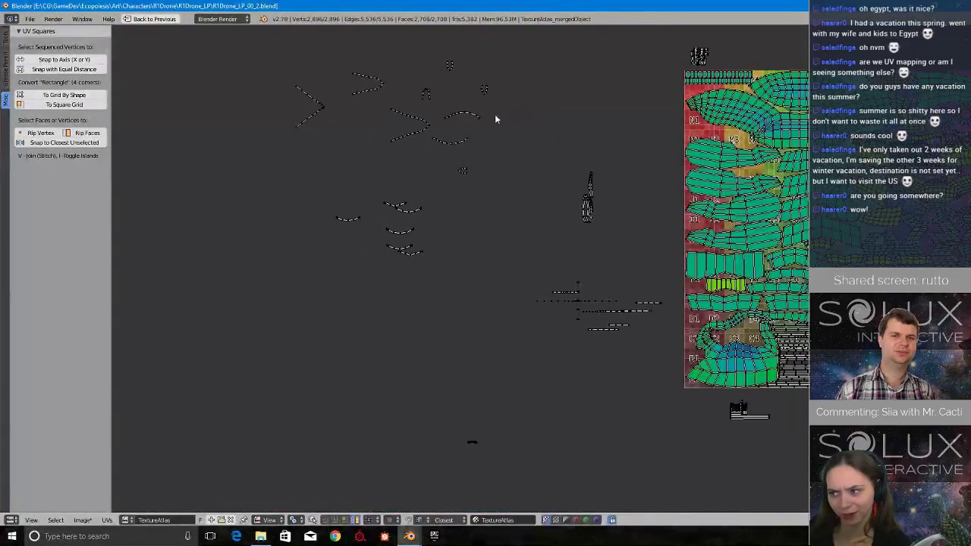
scroll(542, 271, up, 7)
middle_drag(677, 370, 628, 353)
right_click(615, 352)
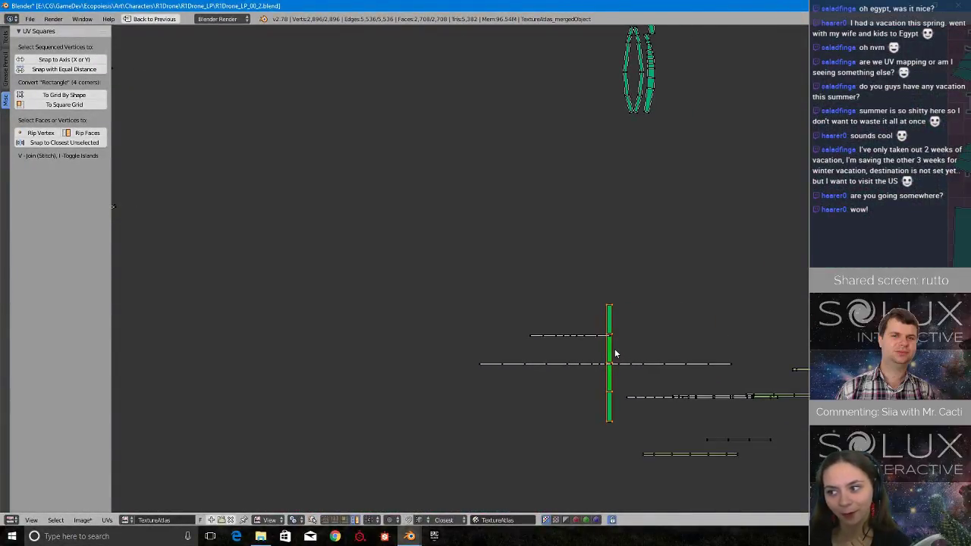
text(r90)
key(Return)
key(g)
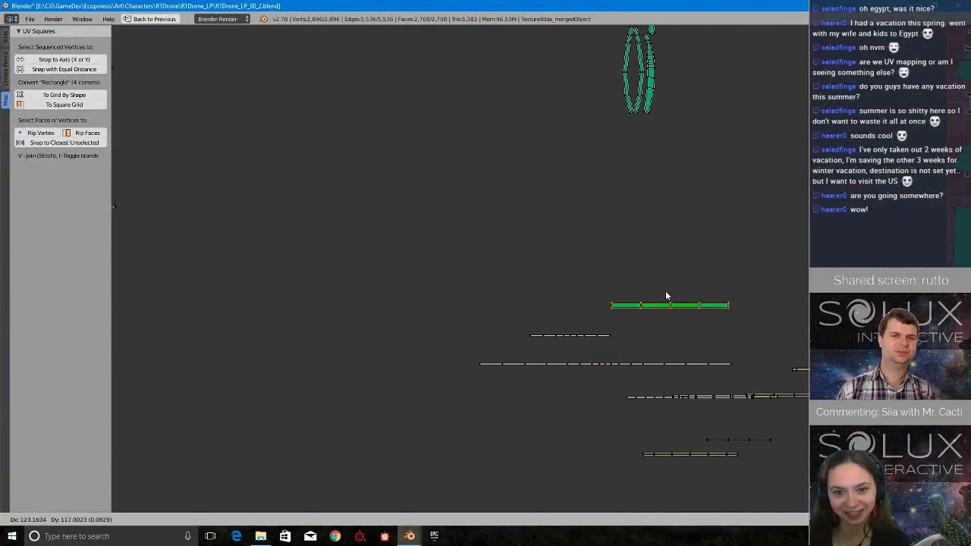
click(666, 283)
Examine the remaining loose islands and the whole TextureAtlas layout for space to pack them.
scroll(713, 318, up, 2)
middle_drag(850, 414, 497, 299)
scroll(497, 298, up, 1)
scroll(498, 307, down, 4)
scroll(498, 311, down, 3)
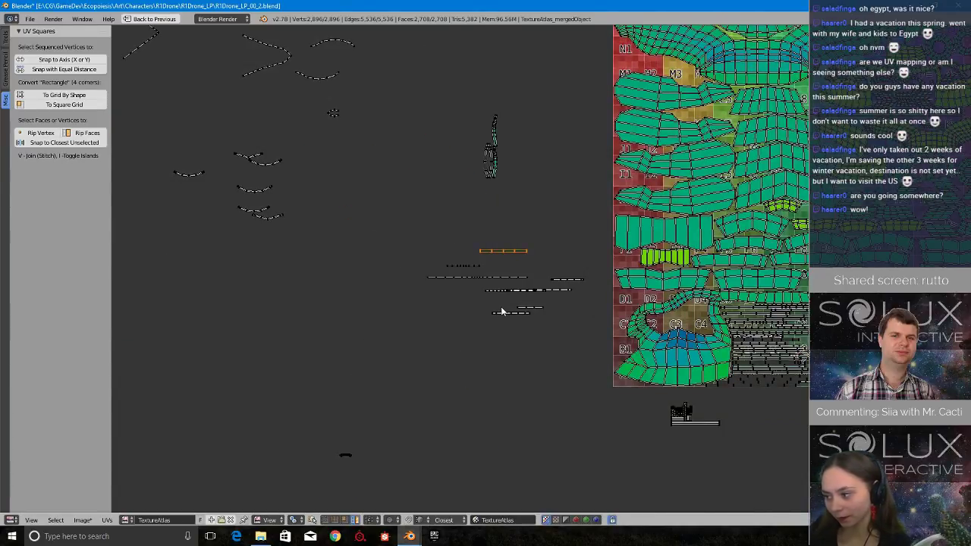
scroll(478, 265, down, 3)
middle_drag(574, 199, 613, 274)
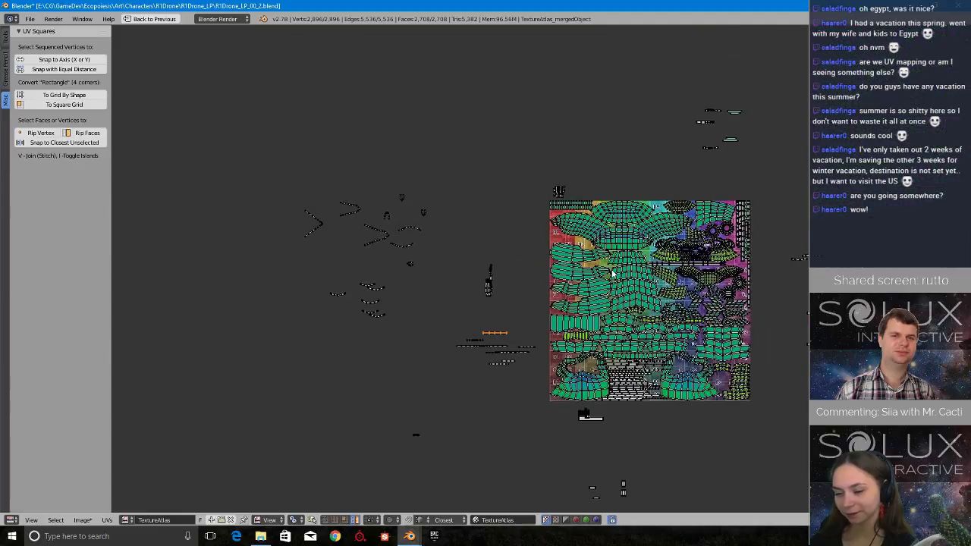
scroll(611, 275, up, 2)
scroll(609, 275, up, 2)
scroll(605, 270, down, 2)
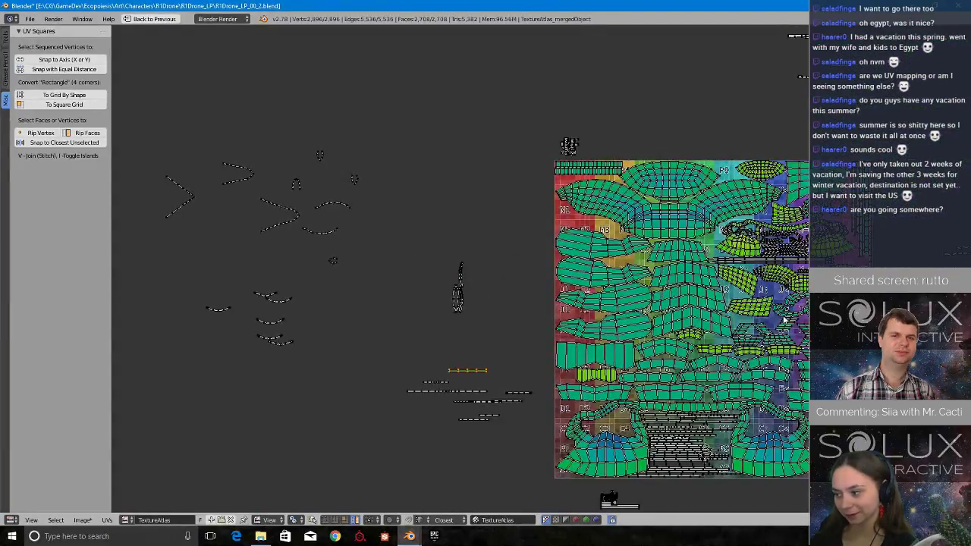
scroll(796, 292, up, 5)
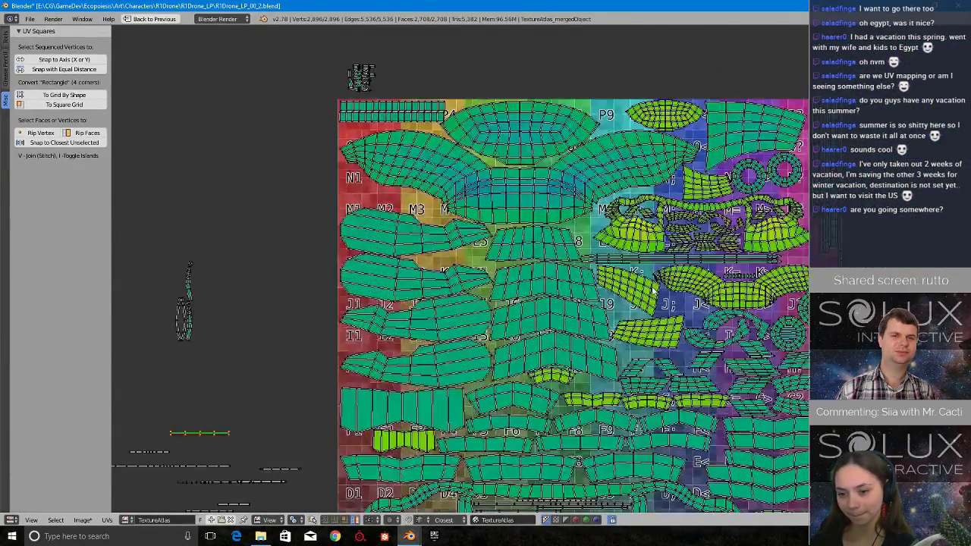
scroll(649, 325, down, 4)
middle_drag(649, 325, 653, 281)
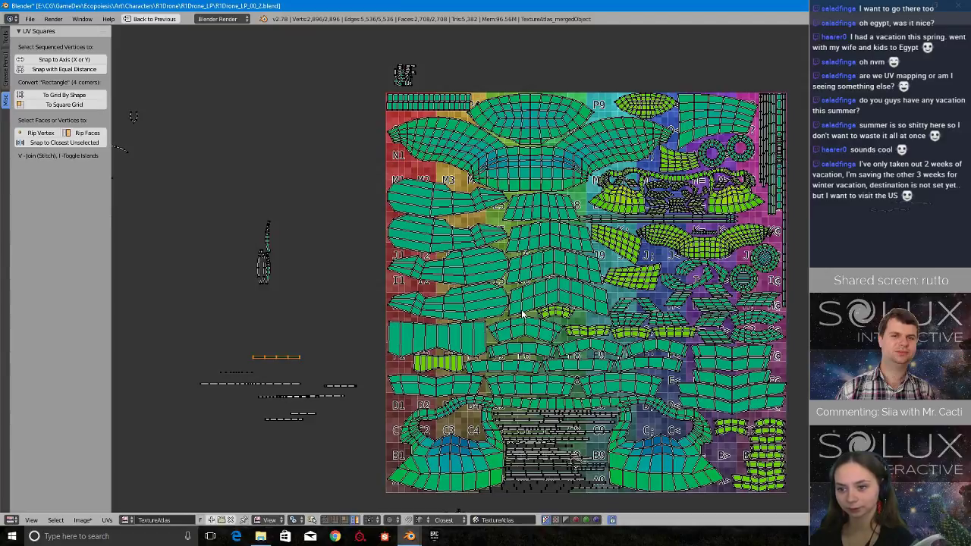
scroll(554, 306, up, 3)
scroll(649, 307, down, 4)
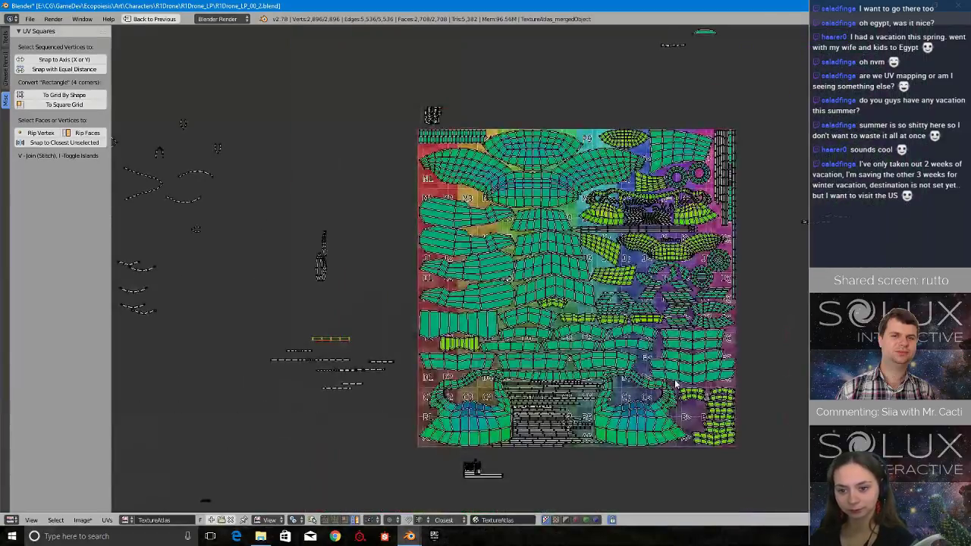
scroll(637, 241, up, 1)
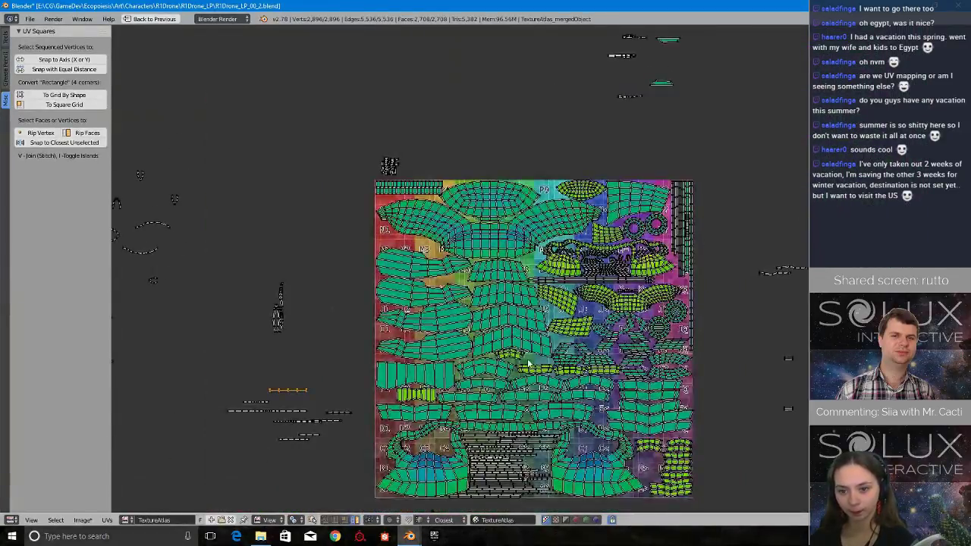
scroll(556, 353, up, 1)
scroll(556, 352, down, 4)
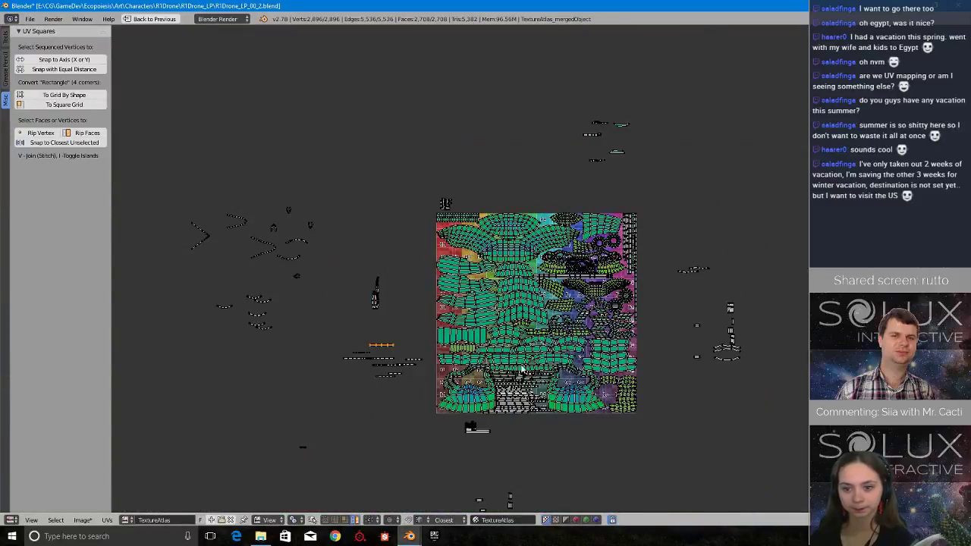
scroll(522, 370, up, 2)
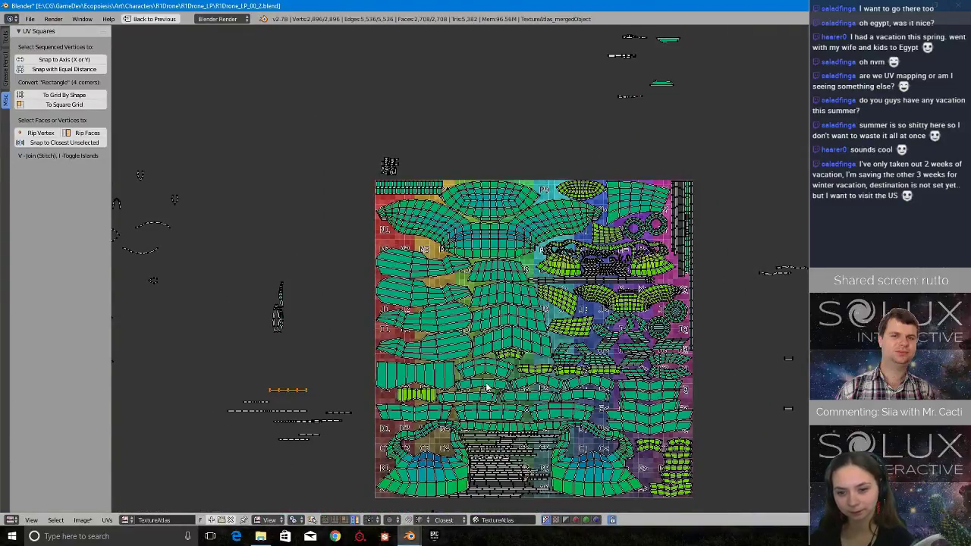
Examine the gaps between packed islands around rows M to K, the atlas's upper-left area and rows F to D.
scroll(581, 300, up, 6)
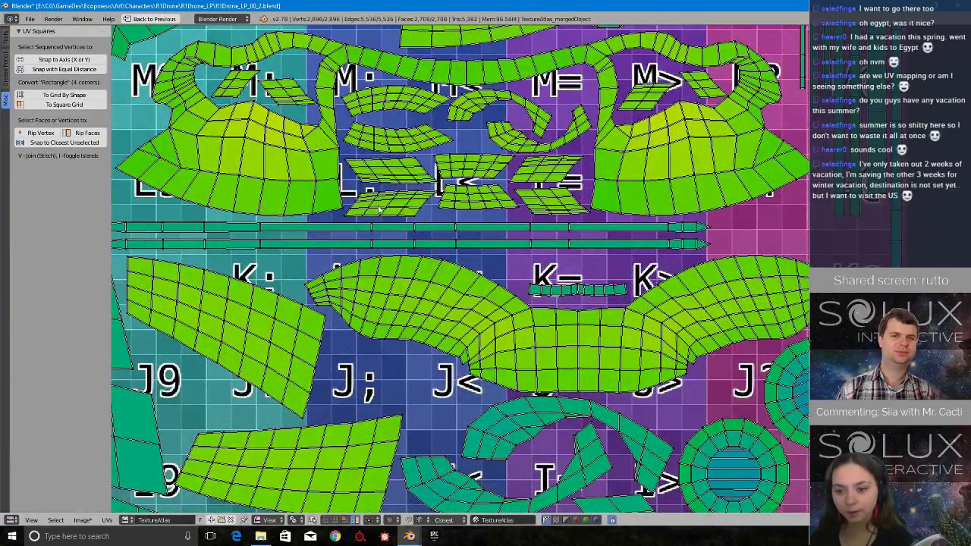
middle_drag(379, 210, 509, 377)
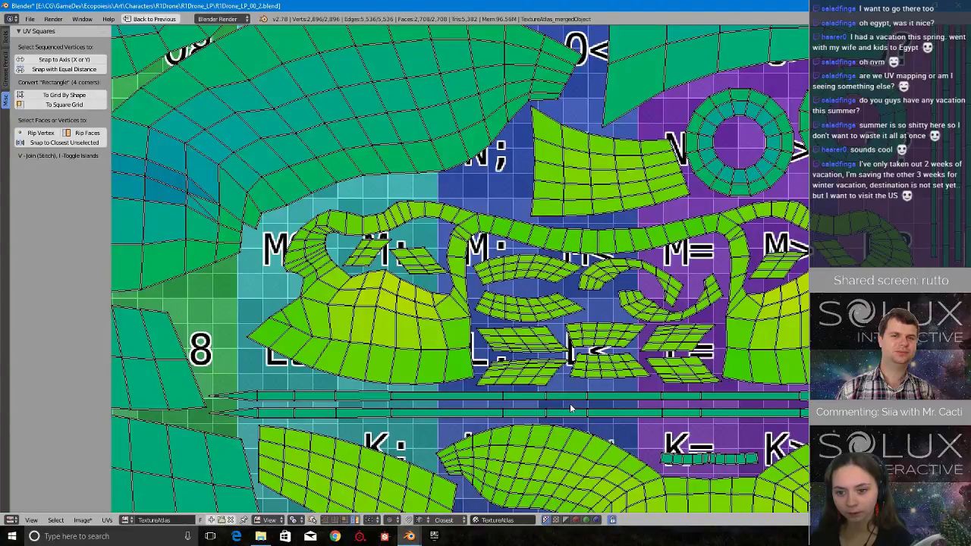
scroll(432, 326, down, 5)
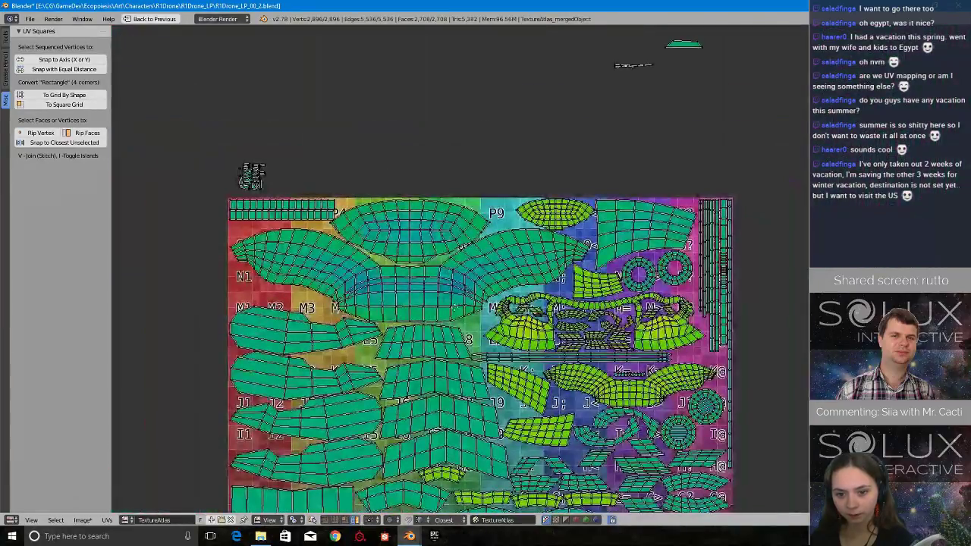
scroll(514, 320, up, 2)
scroll(514, 320, up, 2)
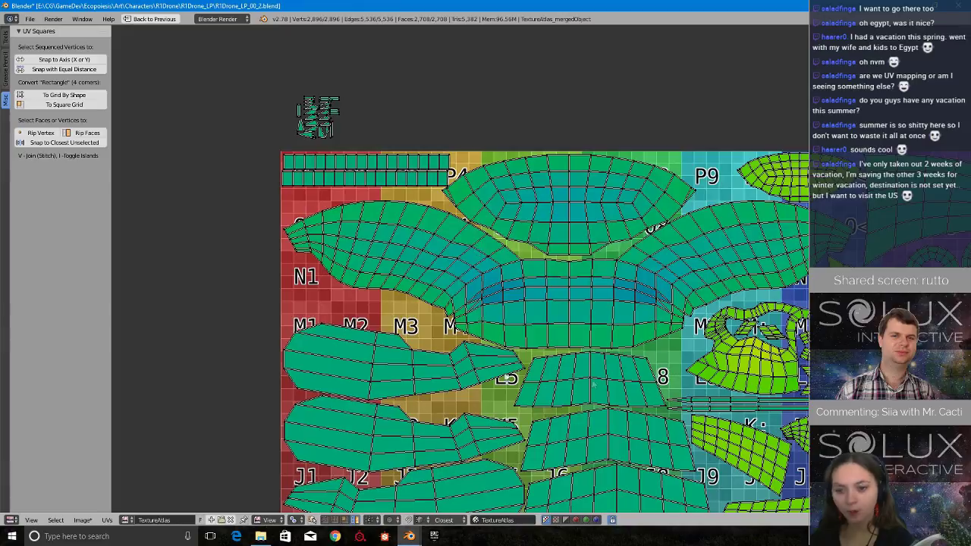
middle_drag(594, 384, 433, 93)
middle_drag(550, 504, 503, 402)
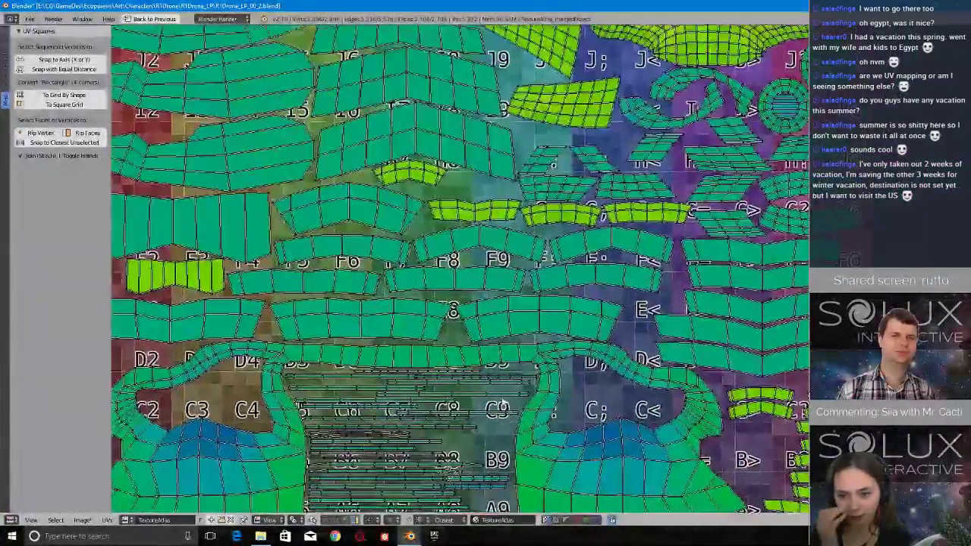
middle_drag(480, 137, 518, 392)
scroll(548, 269, up, 3)
scroll(546, 270, down, 5)
middle_drag(540, 273, 539, 282)
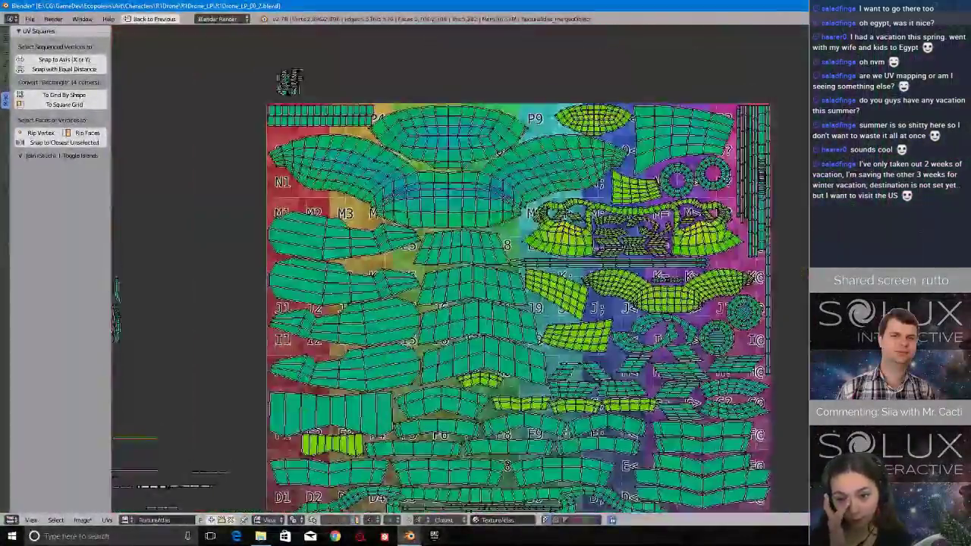
middle_drag(735, 169, 721, 190)
scroll(664, 340, down, 1)
middle_drag(534, 385, 532, 325)
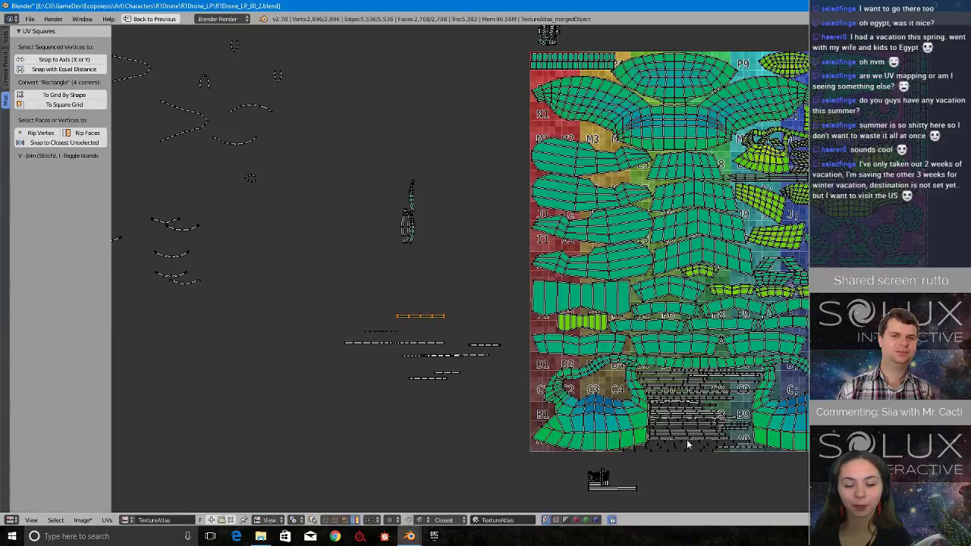
Move the thin wavy strip from the strip pile near B6 and B7 to the free gap above D1 and D2.
middle_drag(688, 446, 496, 342)
scroll(485, 334, up, 4)
scroll(449, 260, down, 3)
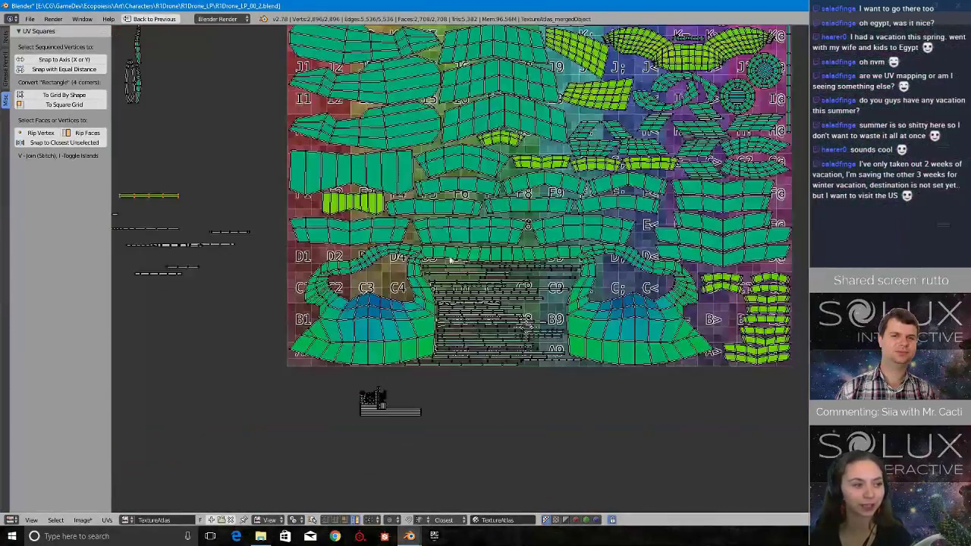
middle_drag(450, 260, 540, 360)
scroll(609, 469, up, 2)
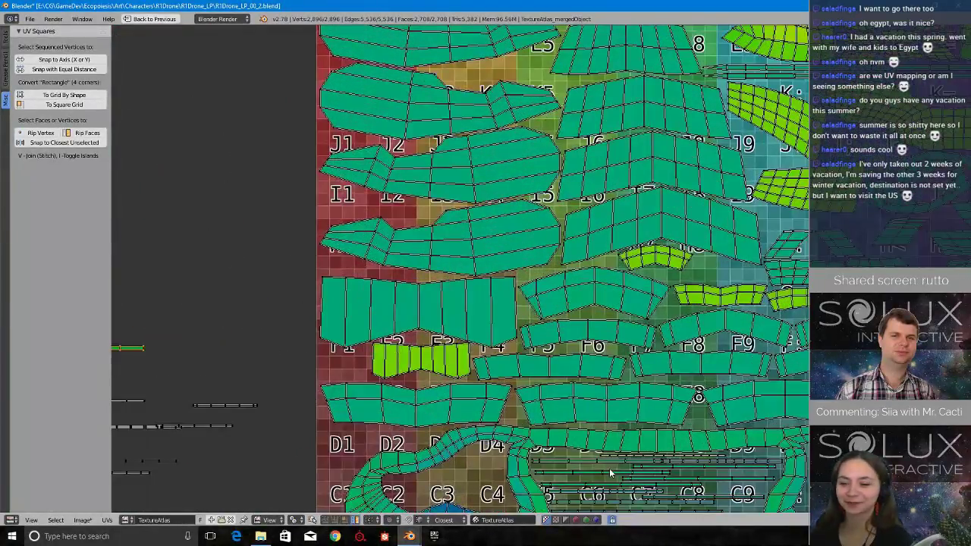
middle_drag(609, 469, 661, 338)
scroll(654, 394, up, 1)
middle_drag(685, 453, 674, 464)
scroll(674, 464, down, 1)
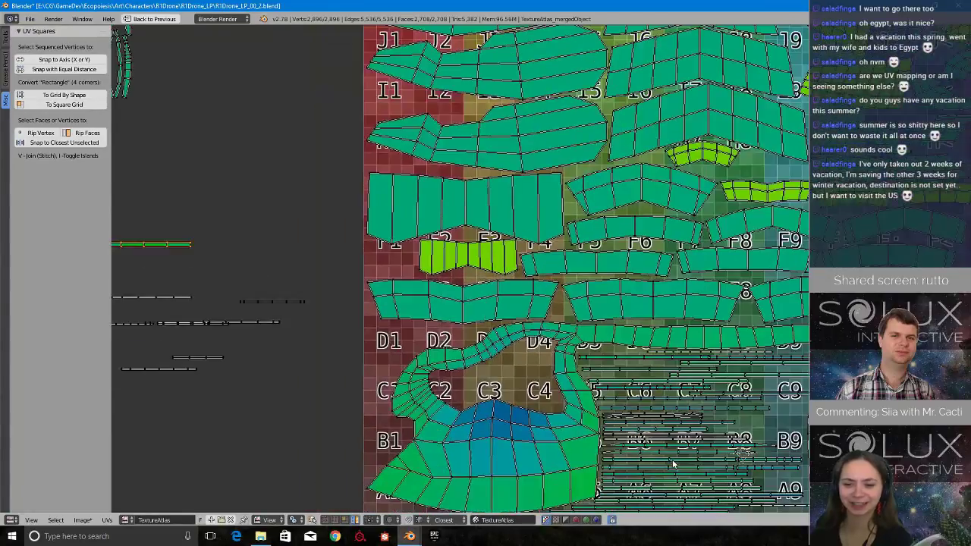
key(g)
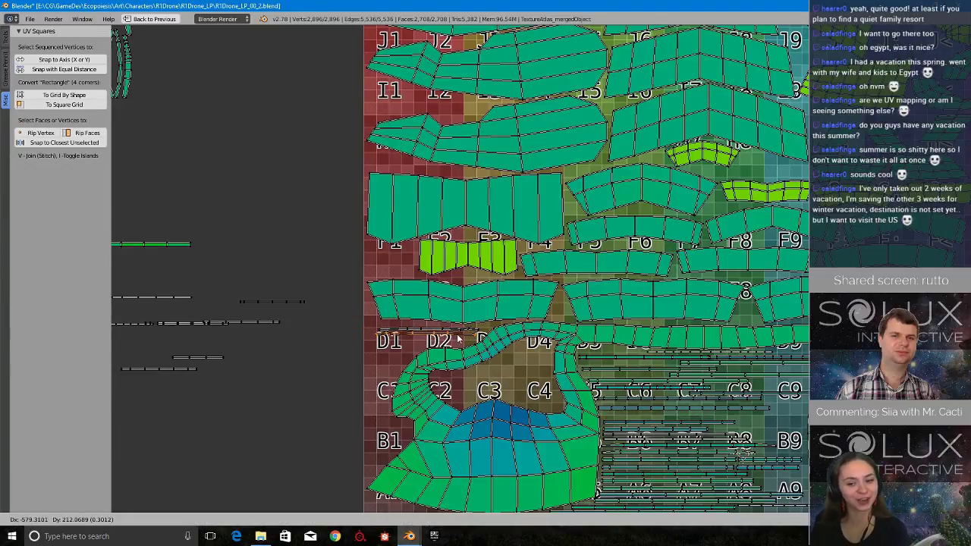
click(459, 339)
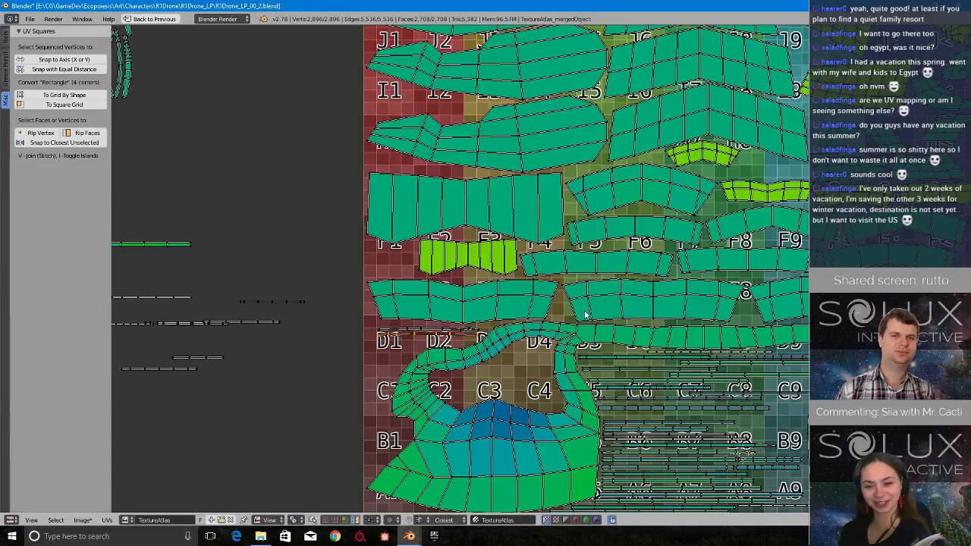
Move the strip near B7 out of the strip pile and park it outside the atlas, beside its left edge.
middle_drag(816, 333, 805, 282)
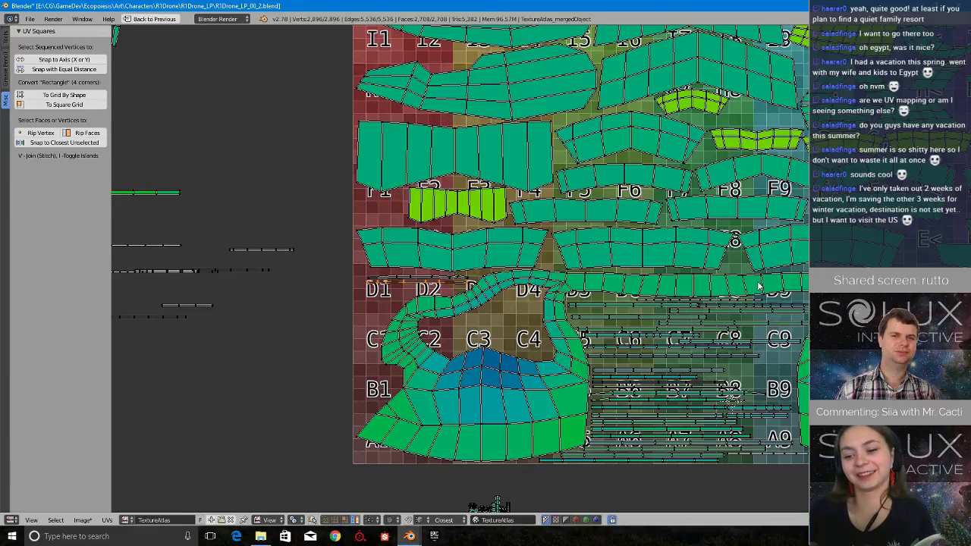
scroll(582, 302, up, 1)
middle_drag(706, 363, 784, 352)
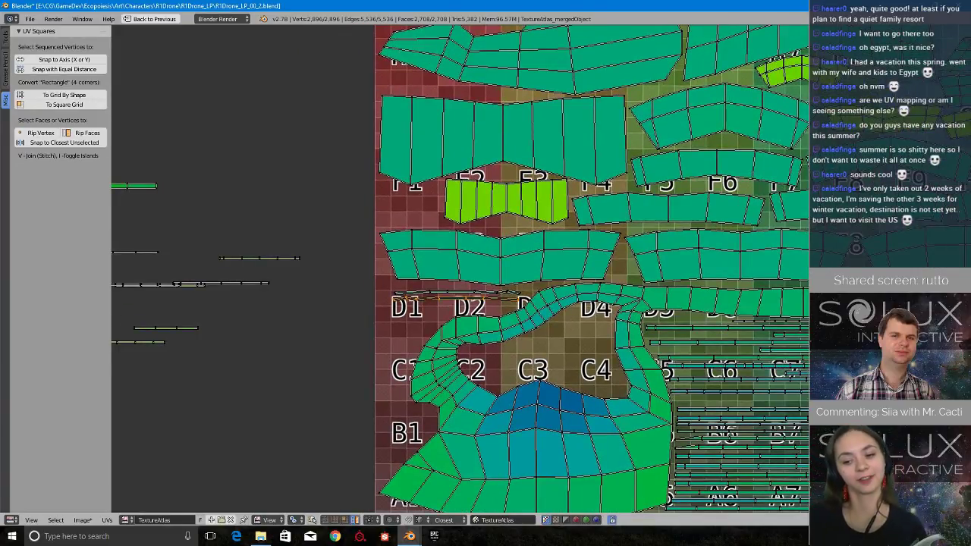
middle_drag(839, 395, 742, 370)
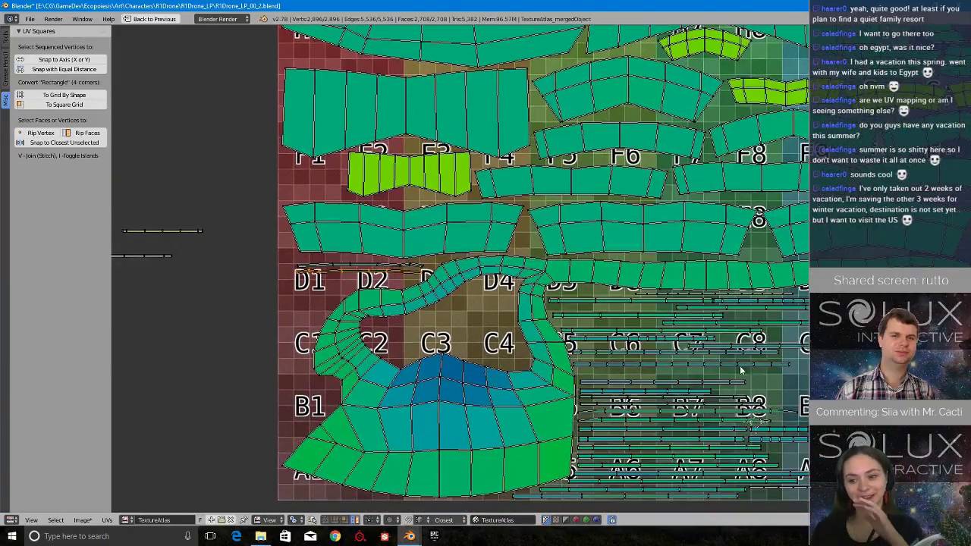
right_click(719, 415)
scroll(714, 424, down, 3)
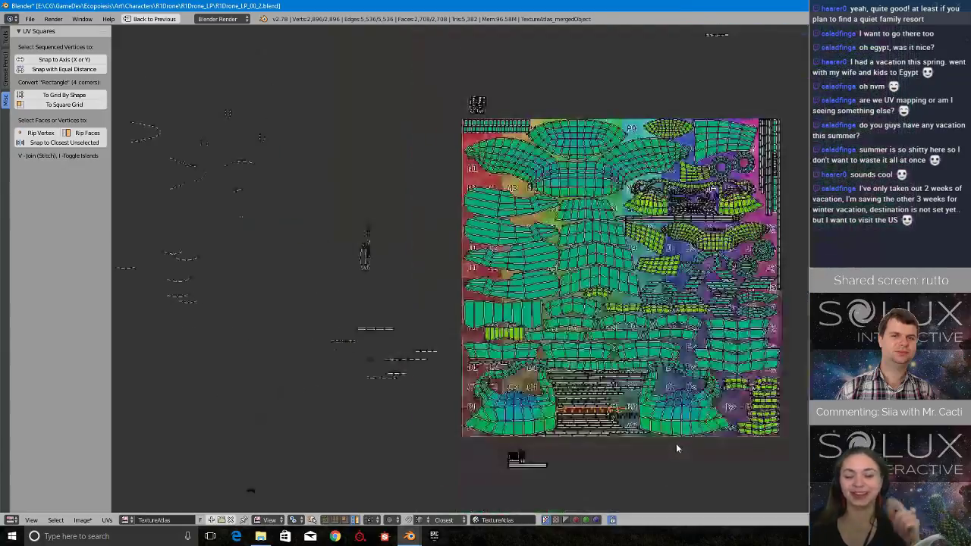
key(g)
scroll(526, 113, up, 3)
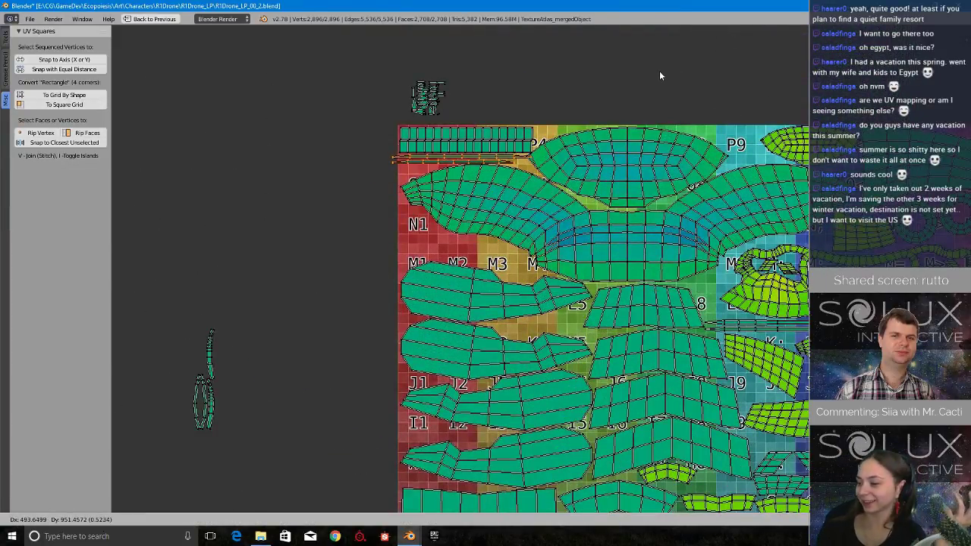
click(506, 364)
Move a strip from the pile between B7 and A7 into the free gap below the blocks at P1 to P3.
scroll(613, 344, down, 2)
middle_drag(616, 497, 622, 231)
scroll(627, 257, up, 5)
middle_drag(566, 345, 648, 325)
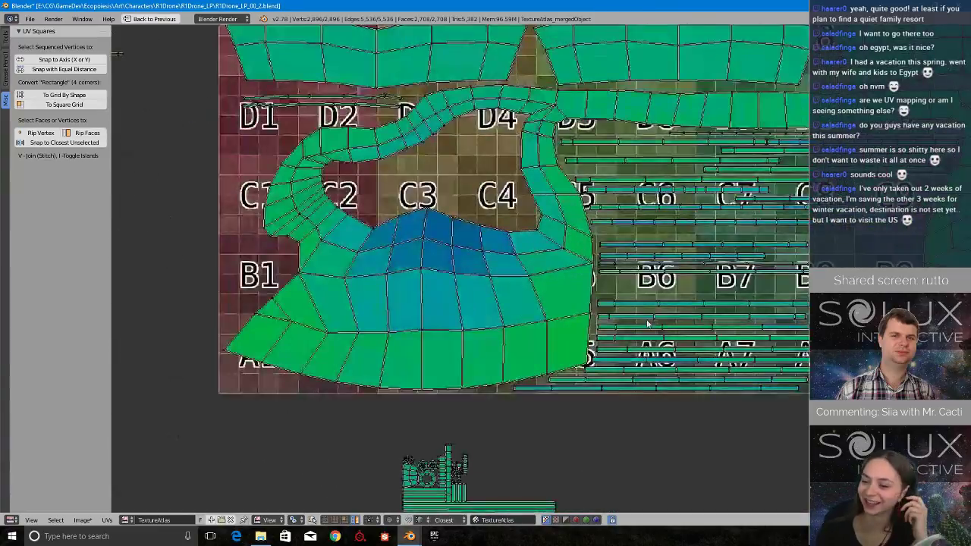
right_click(734, 339)
scroll(734, 339, down, 6)
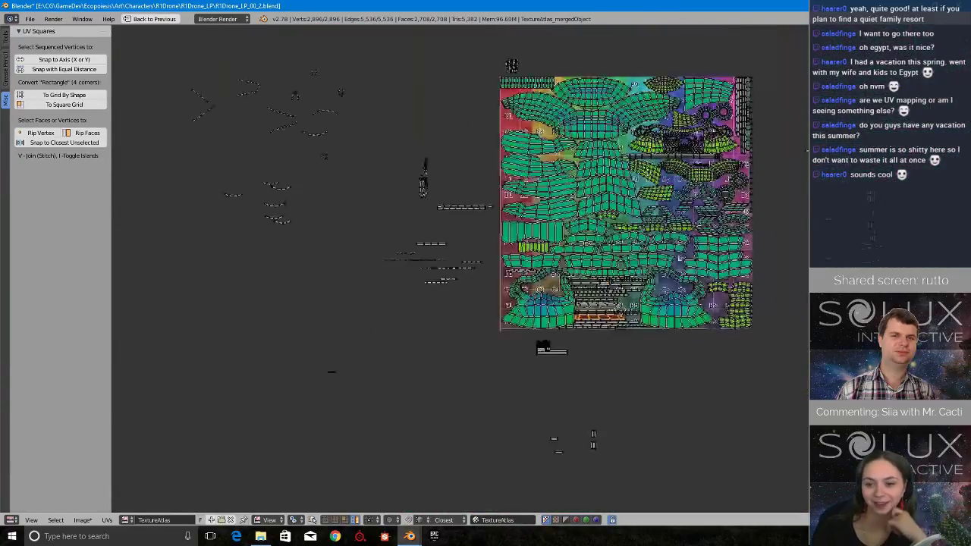
key(g)
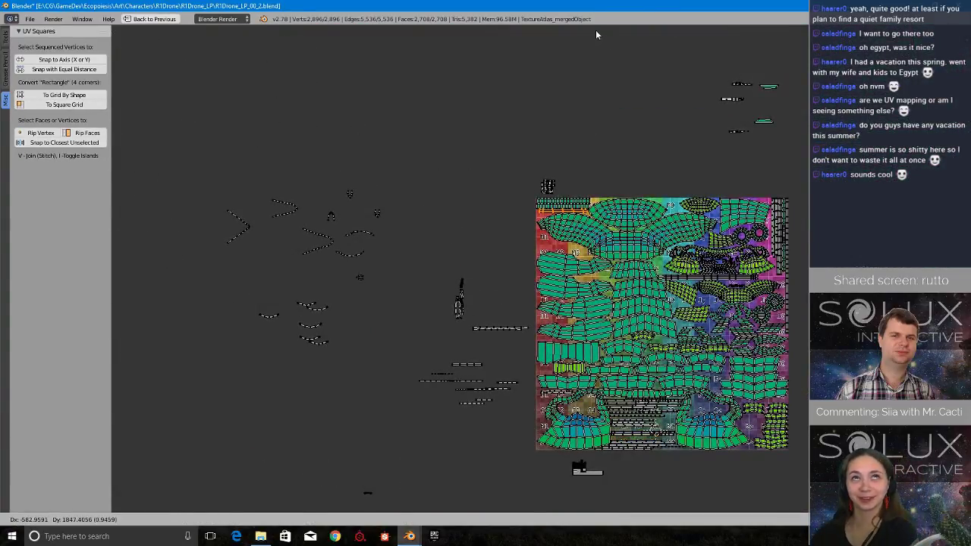
click(596, 30)
scroll(540, 283, up, 4)
scroll(540, 283, up, 4)
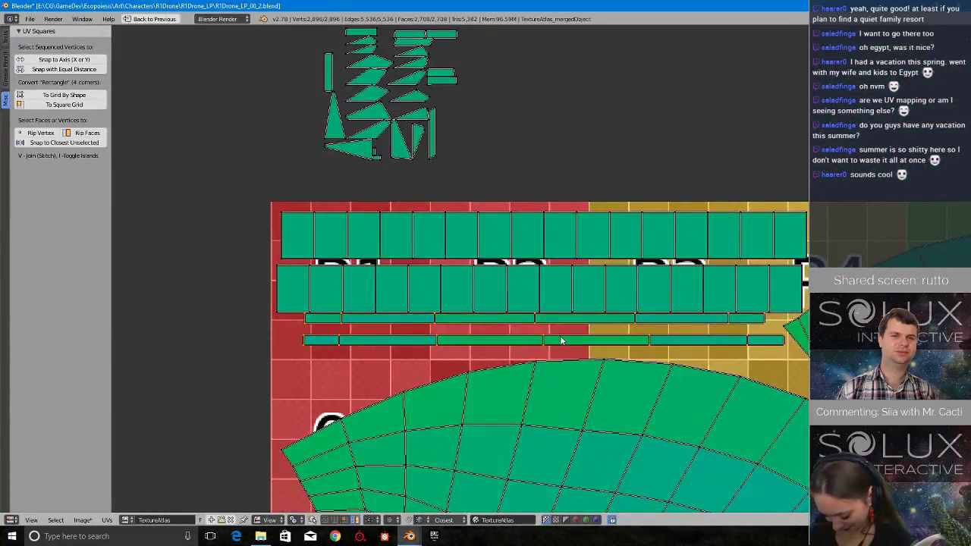
key(g)
click(560, 353)
Move the parked strip from beside the atlas back into the freed space in the strip pile near A6 to A8.
scroll(561, 351, down, 10)
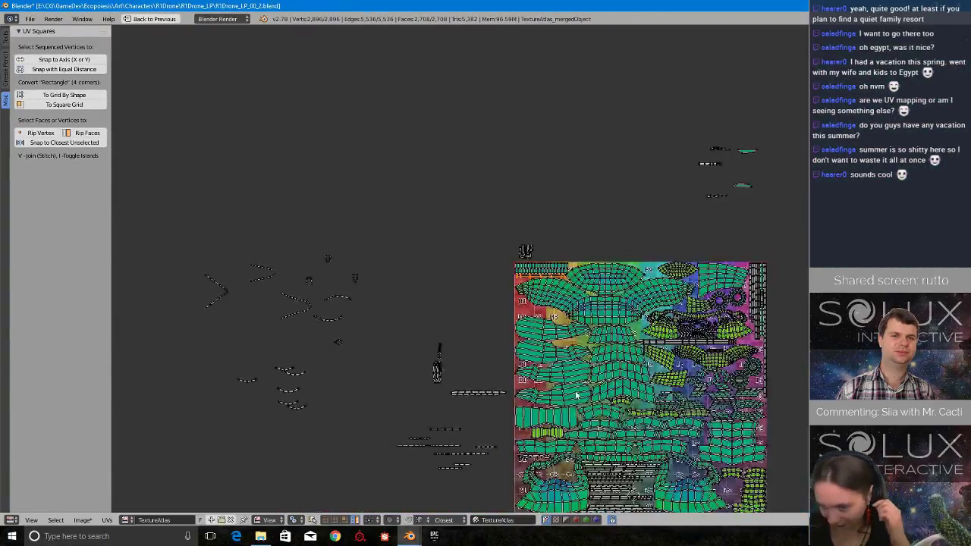
middle_drag(531, 417, 542, 206)
scroll(510, 208, up, 2)
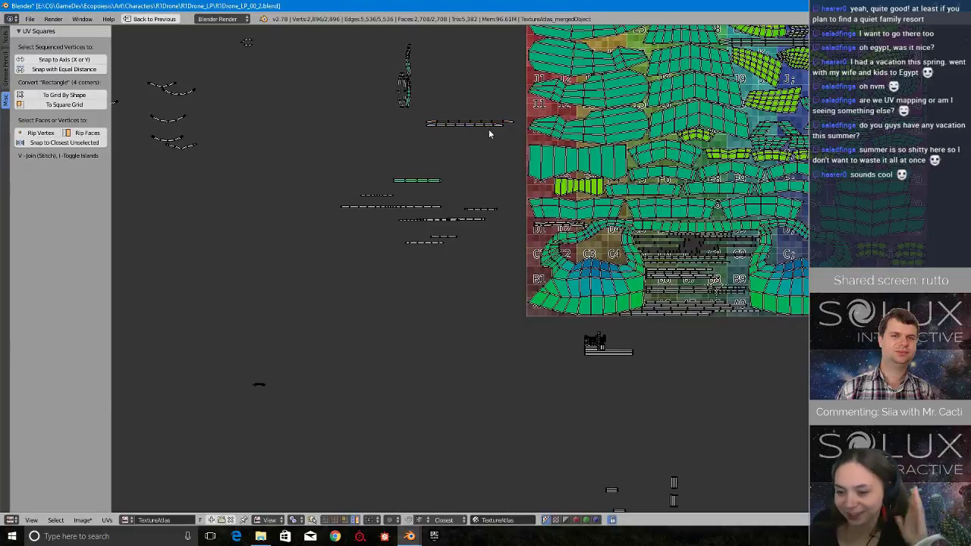
key(g)
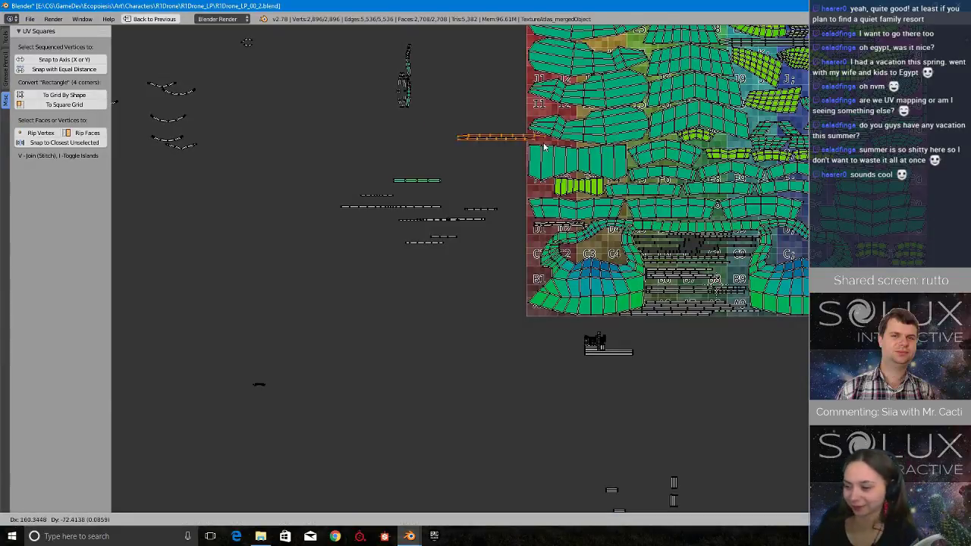
click(716, 300)
scroll(715, 300, up, 6)
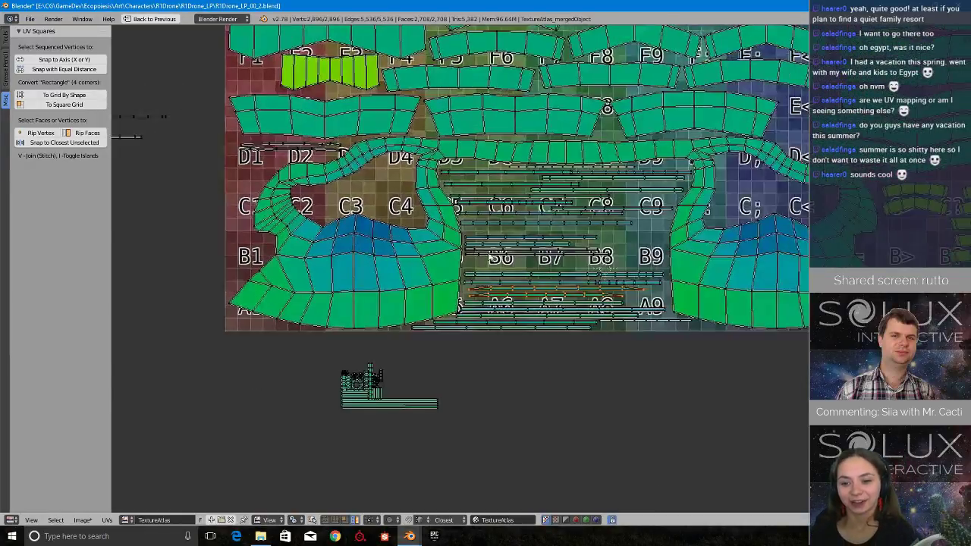
Lower the top edge of the loose four-face green strip along Y to make the strip slightly narrower.
scroll(485, 266, down, 6)
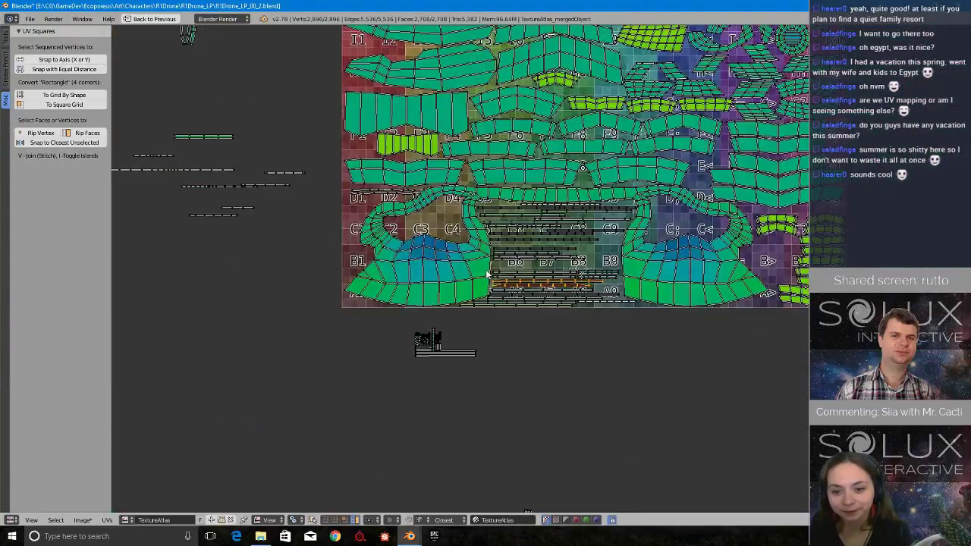
middle_drag(221, 150, 572, 241)
scroll(571, 240, up, 4)
scroll(554, 234, up, 2)
drag(566, 105, 514, 282)
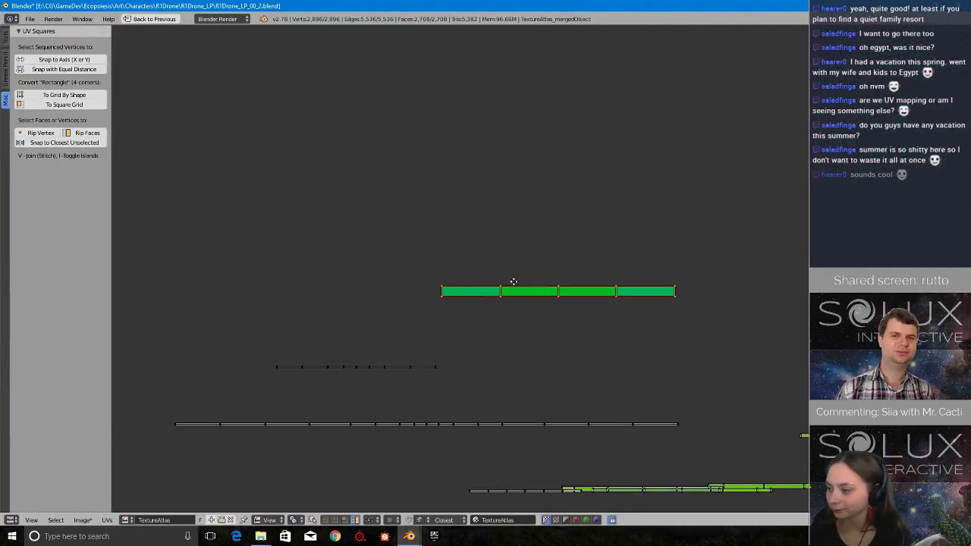
scroll(512, 281, up, 2)
key(a)
key(b)
drag(807, 229, 369, 306)
key(g)
key(y)
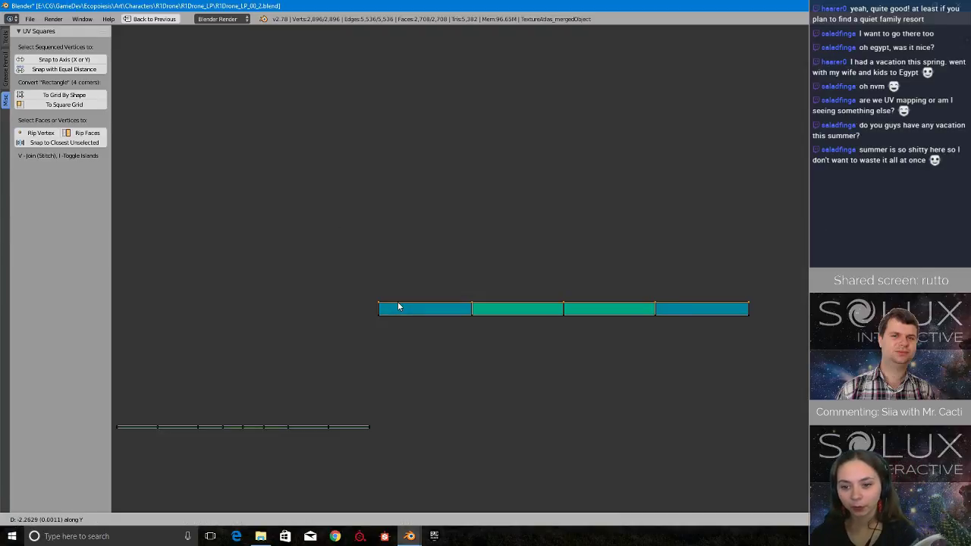
click(569, 307)
Lengthen the four-face strip by moving its right and left end vertices outward along X.
drag(768, 277, 739, 333)
key(g)
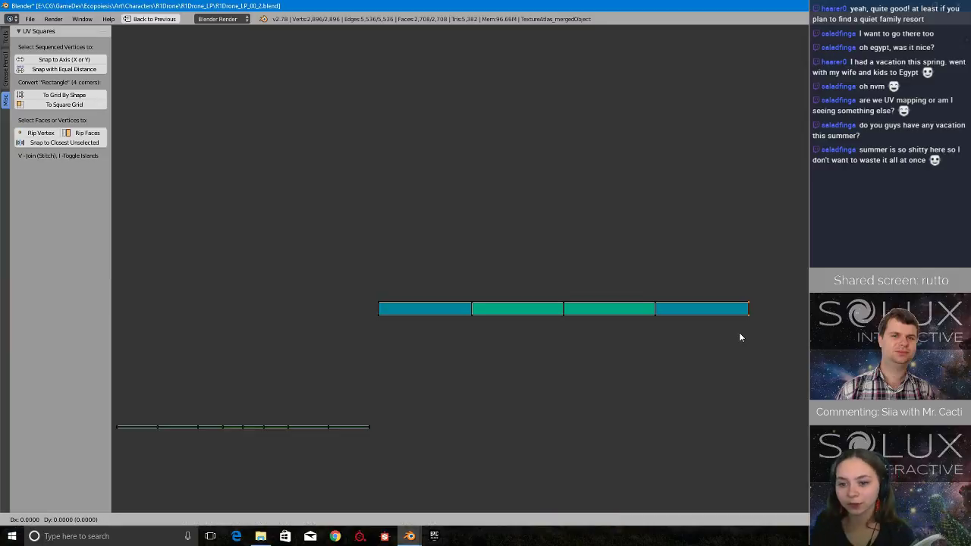
key(x)
click(750, 337)
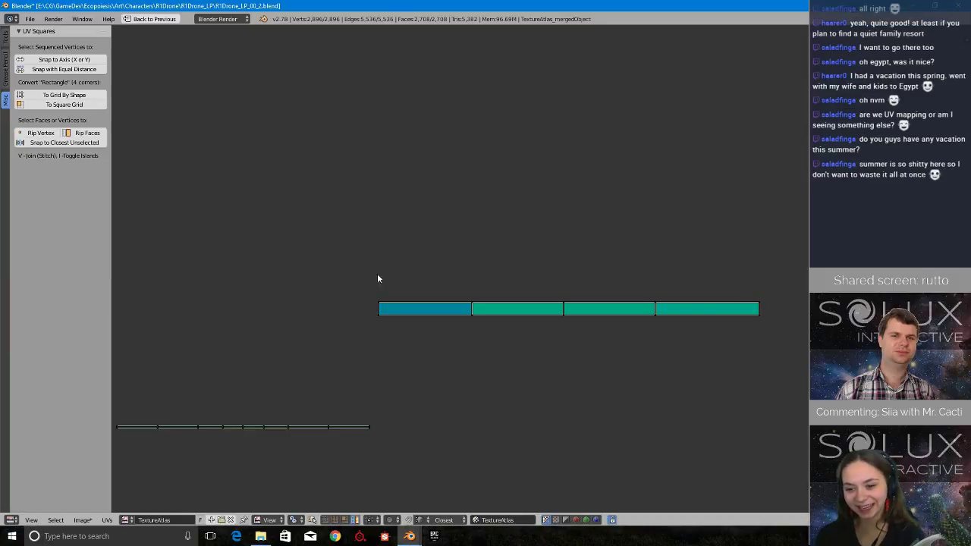
key(g)
key(x)
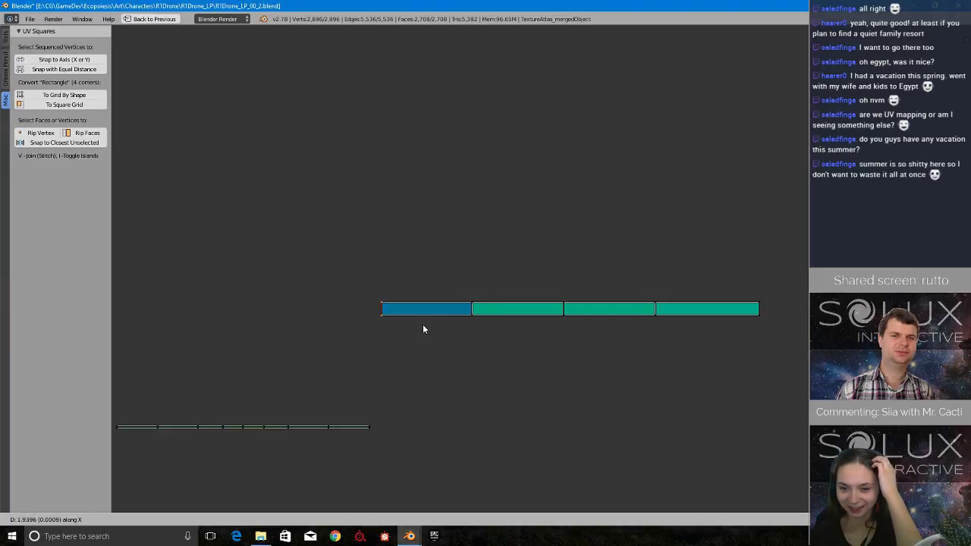
click(412, 325)
Move the four-face strip into the gap in the atlas's strip pile between D8–D9 and C8–C9.
scroll(414, 328, down, 6)
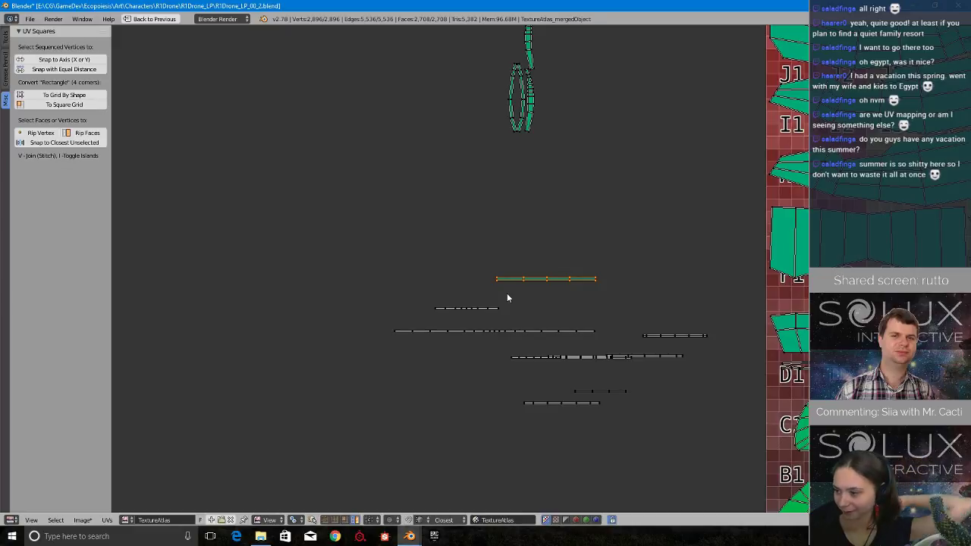
scroll(578, 414, down, 1)
scroll(578, 414, down, 2)
middle_drag(666, 394, 521, 373)
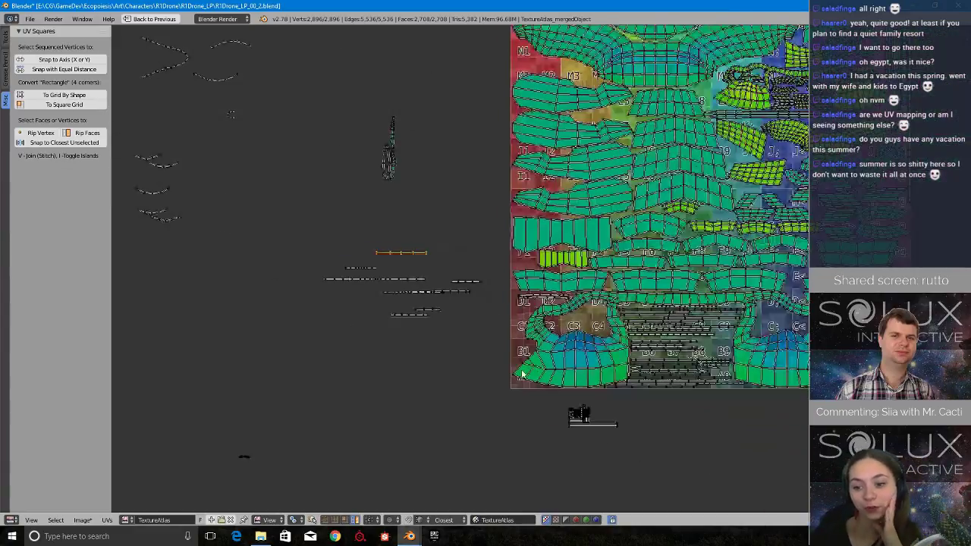
scroll(533, 372, up, 2)
key(g)
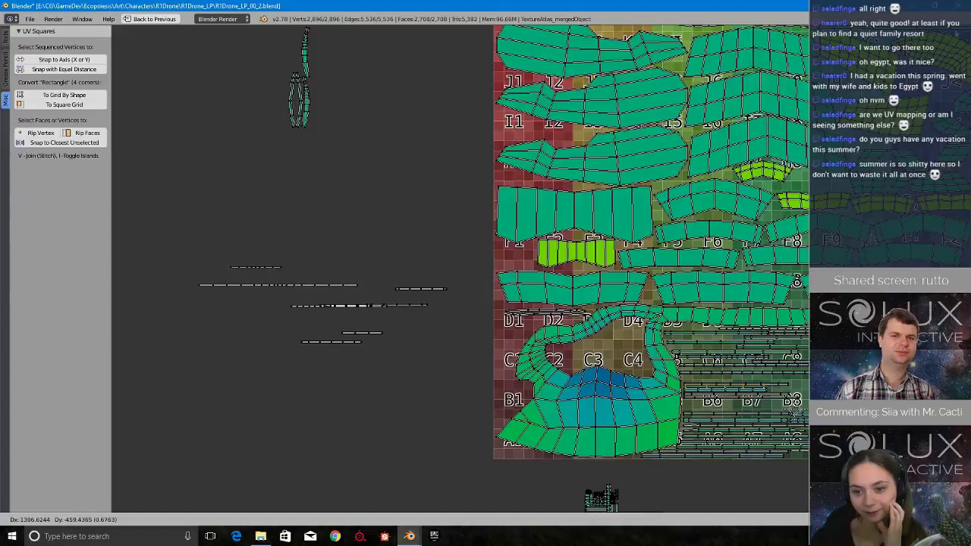
click(168, 479)
middle_drag(659, 416, 449, 414)
scroll(455, 413, up, 4)
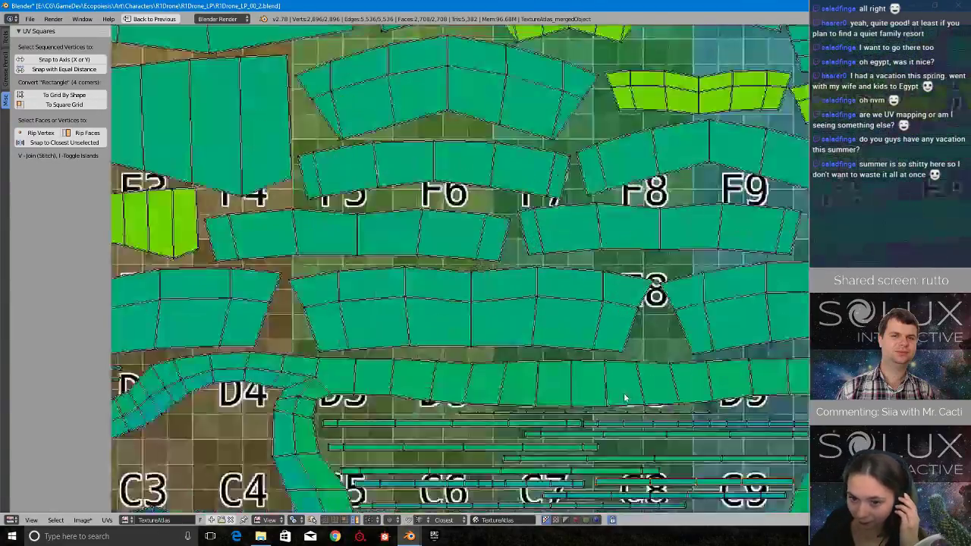
key(g)
click(644, 394)
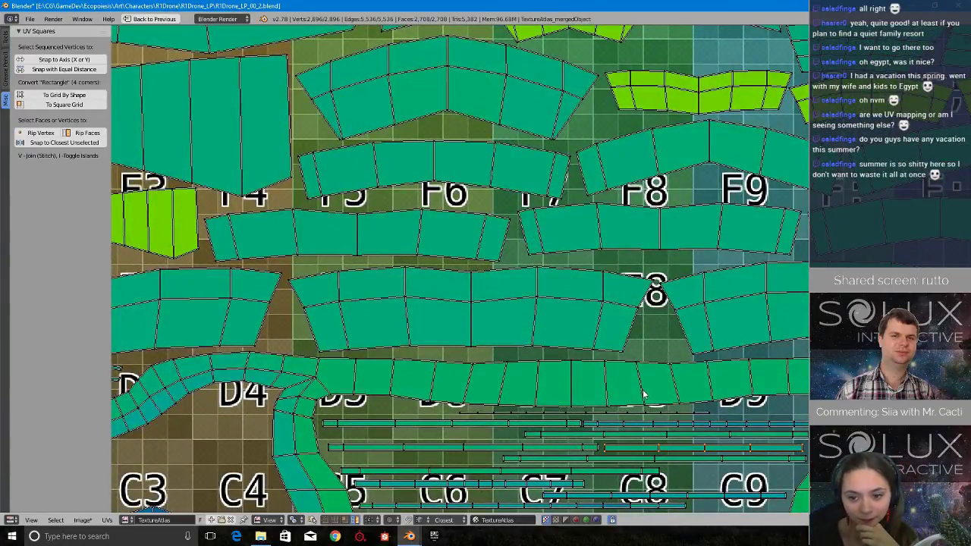
Examine the remaining loose strips and curved islands beside the atlas for the next piece to pack.
scroll(644, 394, down, 7)
middle_drag(292, 266, 531, 389)
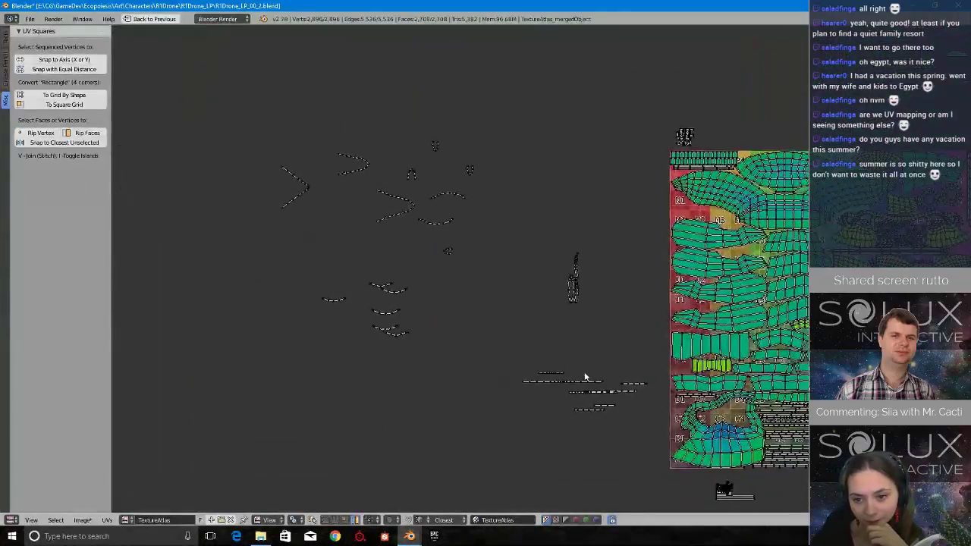
middle_drag(581, 370, 580, 319)
scroll(644, 408, up, 2)
scroll(659, 394, down, 2)
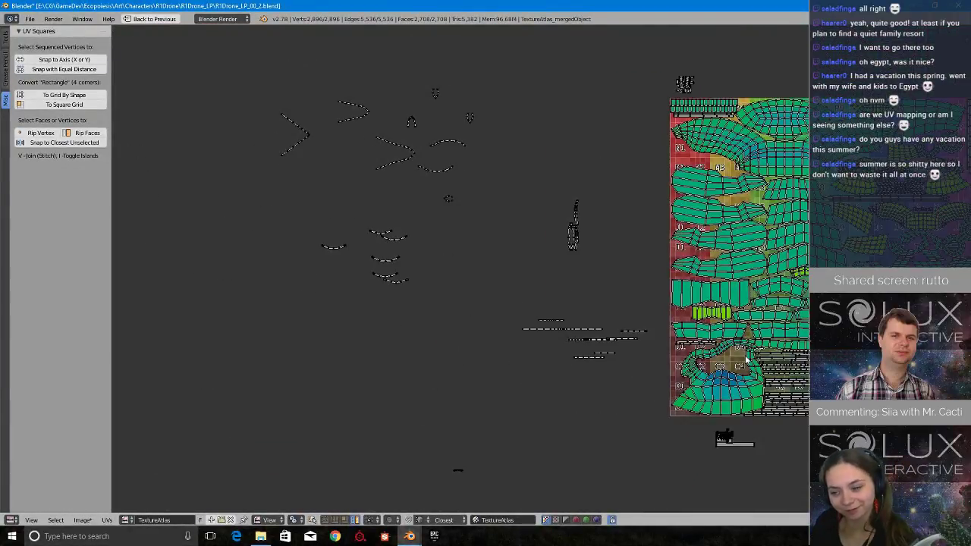
middle_drag(777, 284, 775, 329)
scroll(754, 367, up, 2)
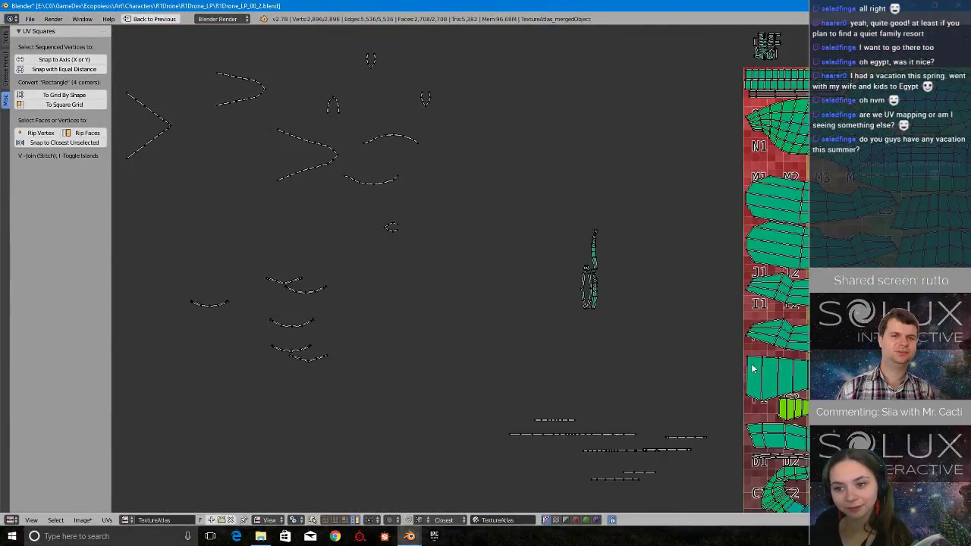
scroll(681, 389, up, 1)
scroll(681, 390, down, 1)
middle_drag(654, 394, 666, 336)
middle_drag(692, 383, 575, 312)
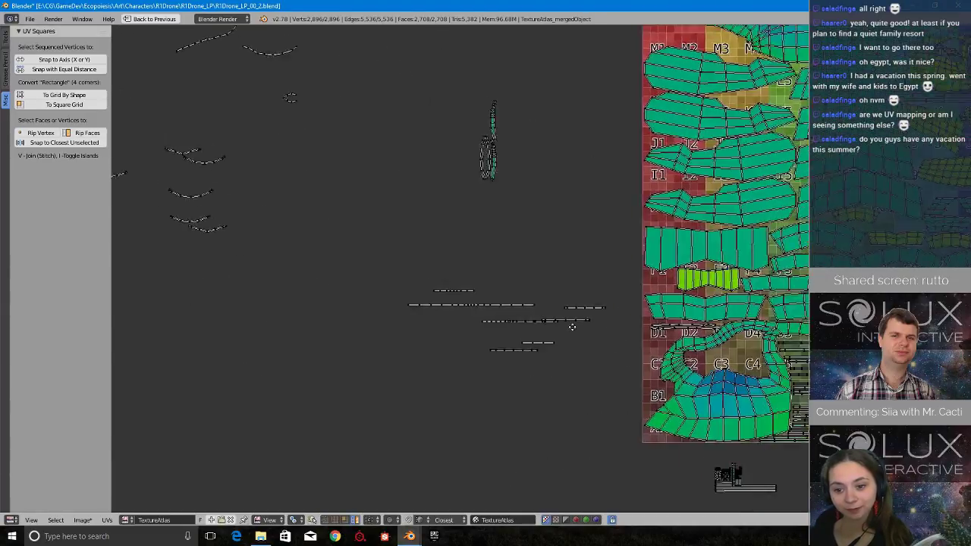
scroll(540, 305, up, 5)
middle_drag(512, 307, 499, 343)
Select the longest loose thin strip and examine the stretch colours of the faces along its length.
right_click(401, 352)
scroll(401, 352, down, 3)
middle_drag(402, 352, 514, 327)
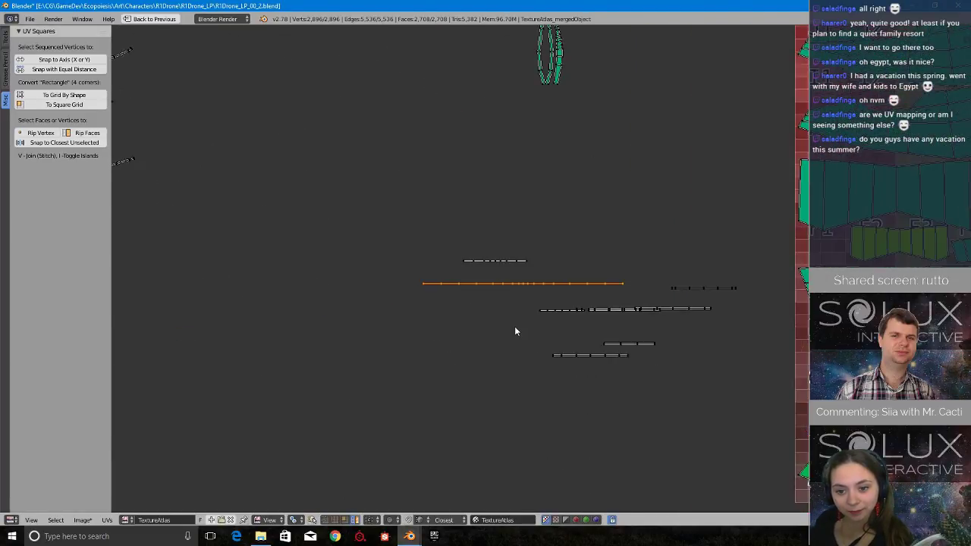
scroll(579, 357, up, 8)
middle_drag(925, 328, 644, 325)
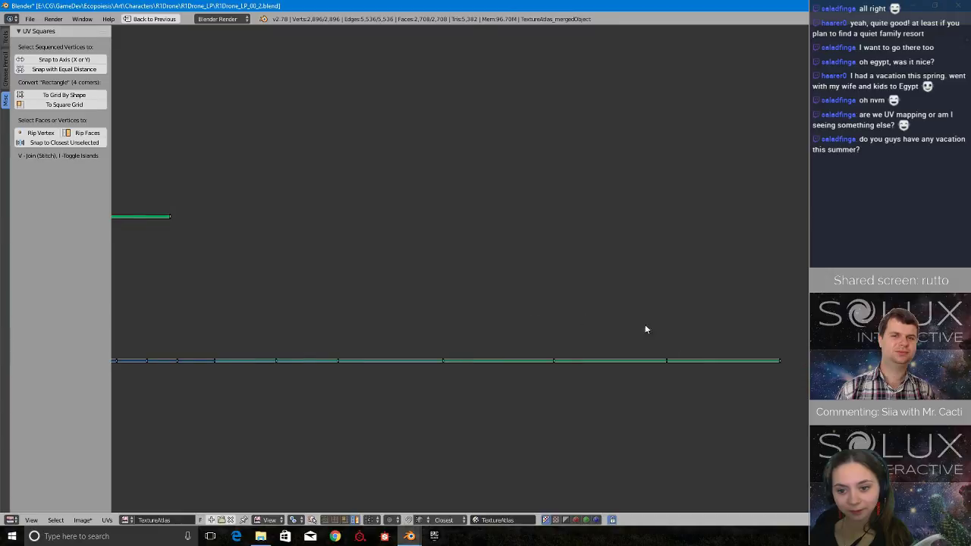
scroll(787, 360, up, 2)
middle_drag(335, 371, 946, 319)
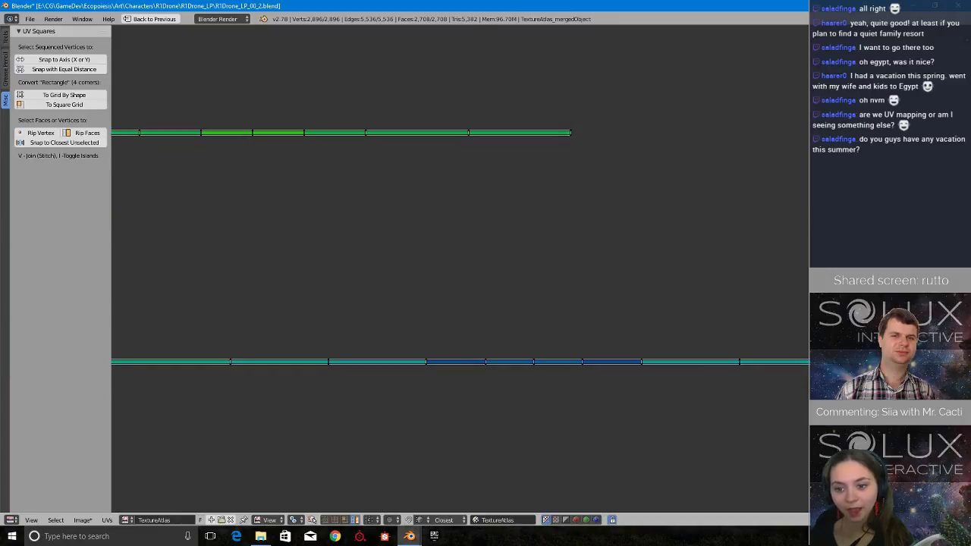
scroll(796, 329, down, 3)
middle_drag(804, 329, 668, 325)
scroll(669, 324, up, 1)
scroll(587, 266, up, 1)
middle_drag(587, 266, 571, 267)
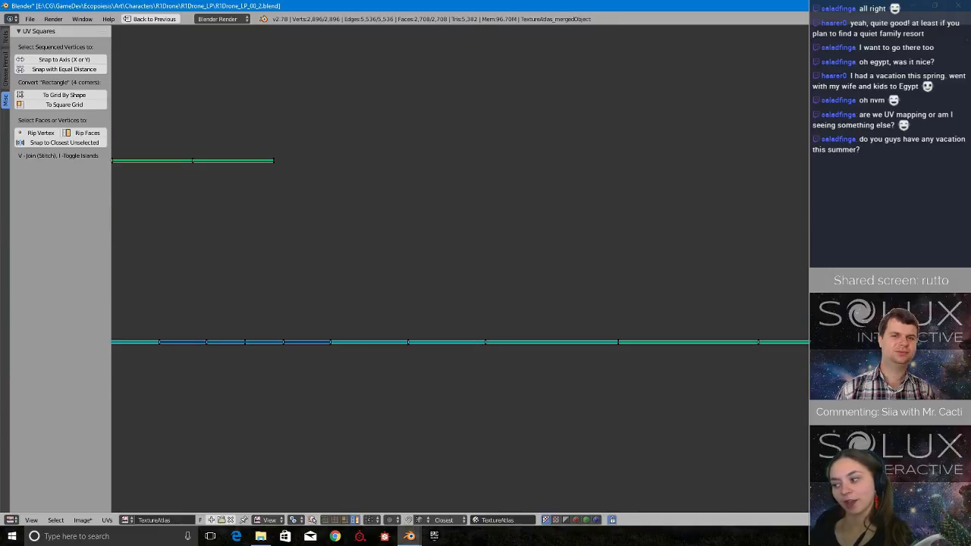
scroll(562, 268, down, 2)
Move the vertices right of the long strip's blue middle section along X to widen the rightmost blue face.
mouse_move(915, 231)
ctrl+mouse_down()
mouse_move(362, 301)
mouse_move(399, 303)
mouse_move(420, 336)
mouse_move(842, 348)
ctrl+mouse_up()
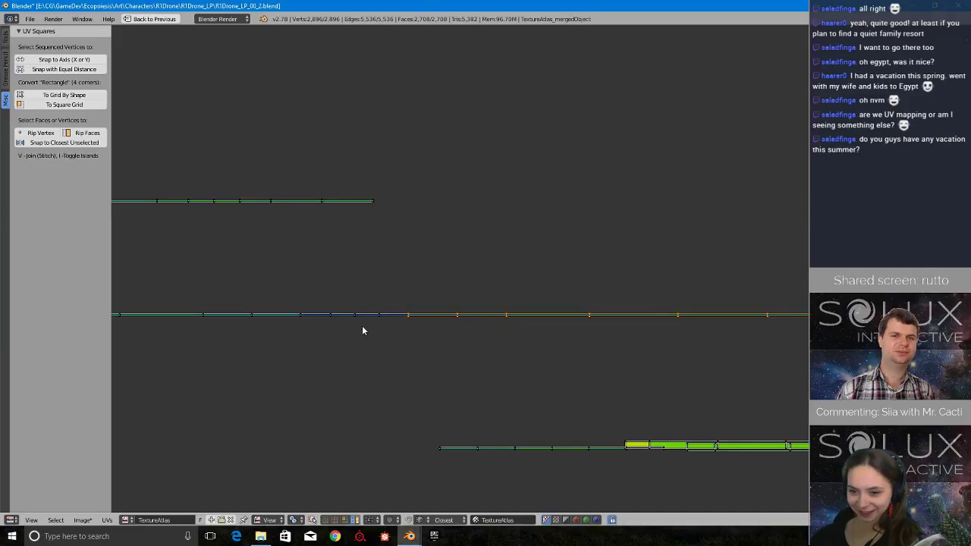
scroll(379, 334, up, 5)
middle_drag(392, 339, 511, 324)
key(g)
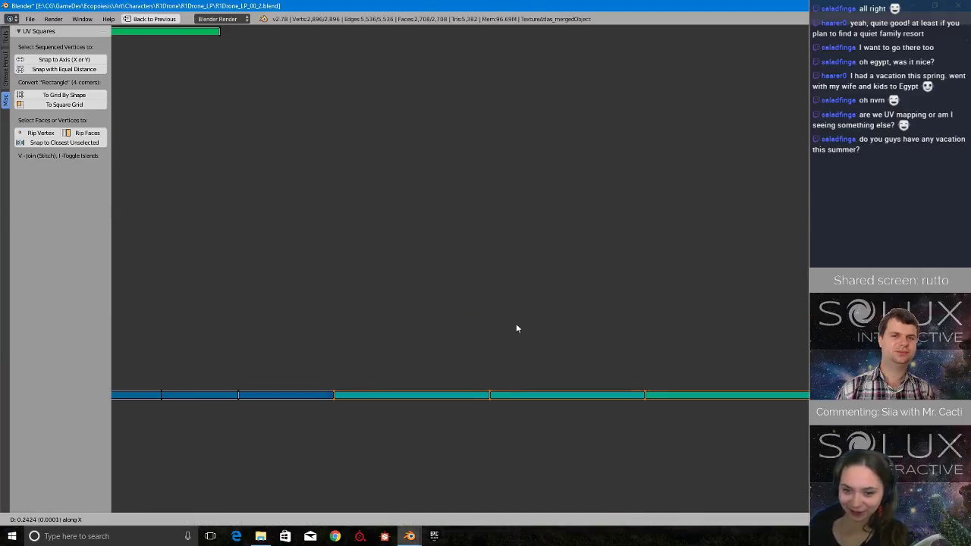
click(532, 323)
middle_drag(314, 372, 626, 292)
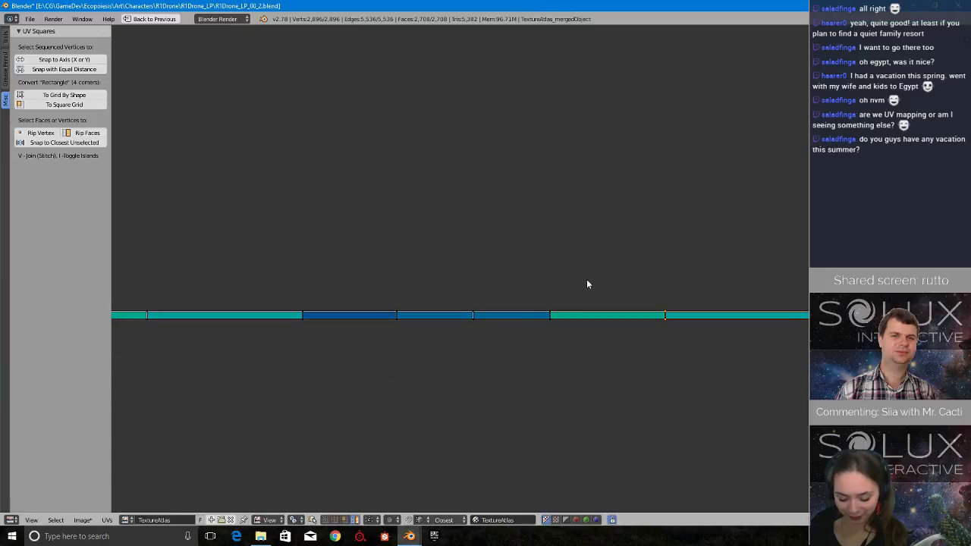
Widen the long strip's three remaining blue faces by moving the vertices to the right of each along X.
ctrl+drag(587, 279, 586, 345)
key(g)
key(x)
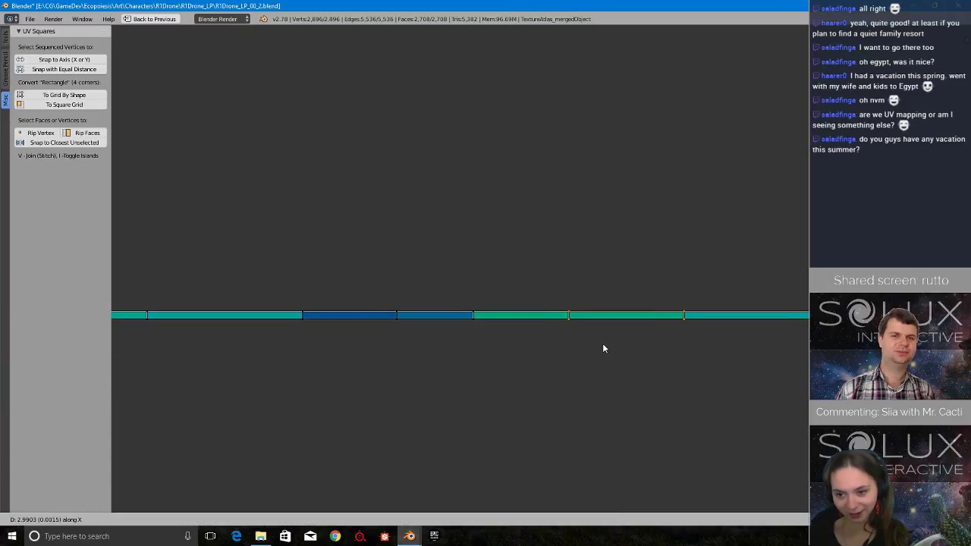
click(599, 343)
ctrl+drag(556, 280, 443, 313)
key(g)
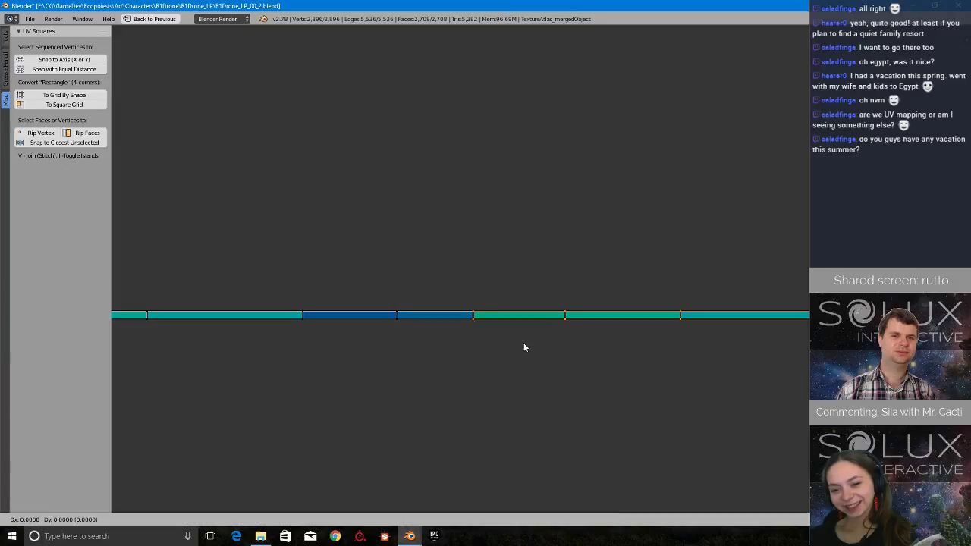
click(544, 342)
ctrl+drag(447, 280, 374, 324)
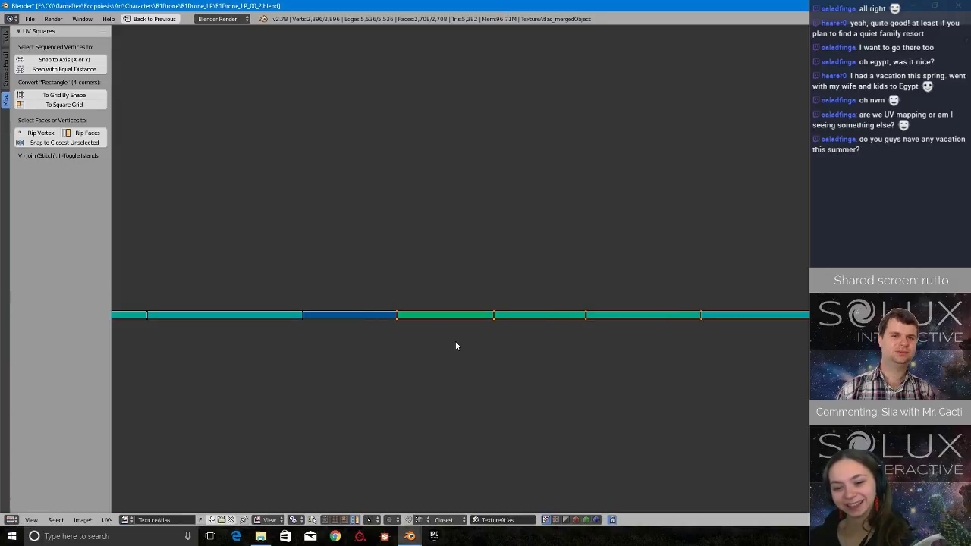
key(g)
key(x)
click(482, 339)
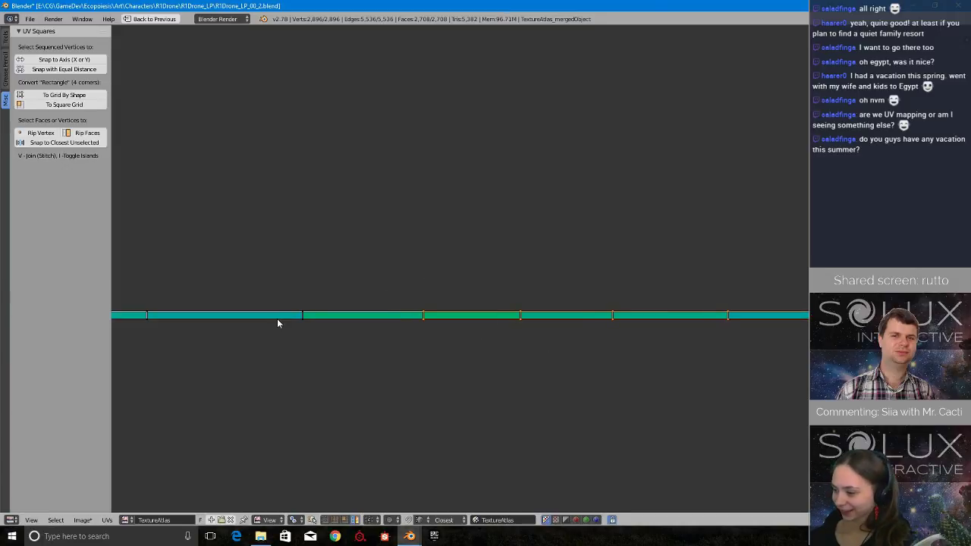
Widen the teal faces just left of the corrected section by shifting all vertices to their right along X.
middle_drag(301, 323, 480, 327)
ctrl+drag(507, 275, 461, 287)
key(g)
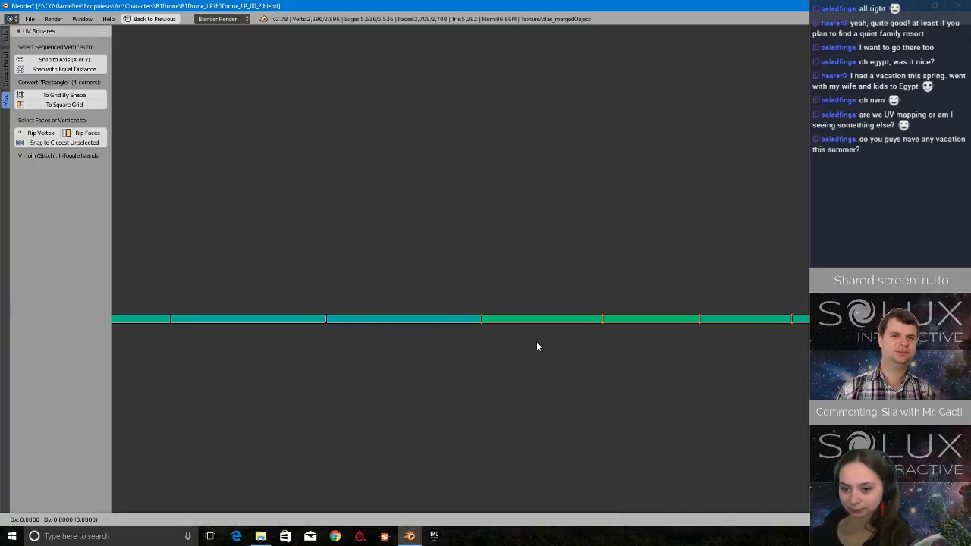
click(567, 346)
ctrl+drag(344, 270, 348, 357)
middle_drag(398, 359, 568, 358)
key(g)
key(x)
click(595, 357)
Widen the next face nearer the long strip's left end by moving the vertices beyond it along X.
middle_drag(367, 357, 575, 354)
ctrl+drag(558, 269, 566, 377)
key(g)
key(x)
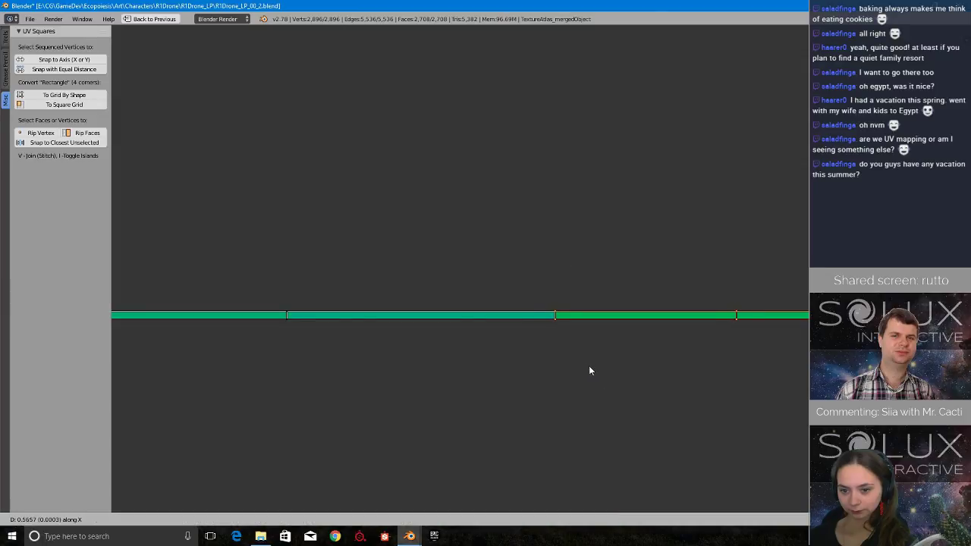
click(604, 367)
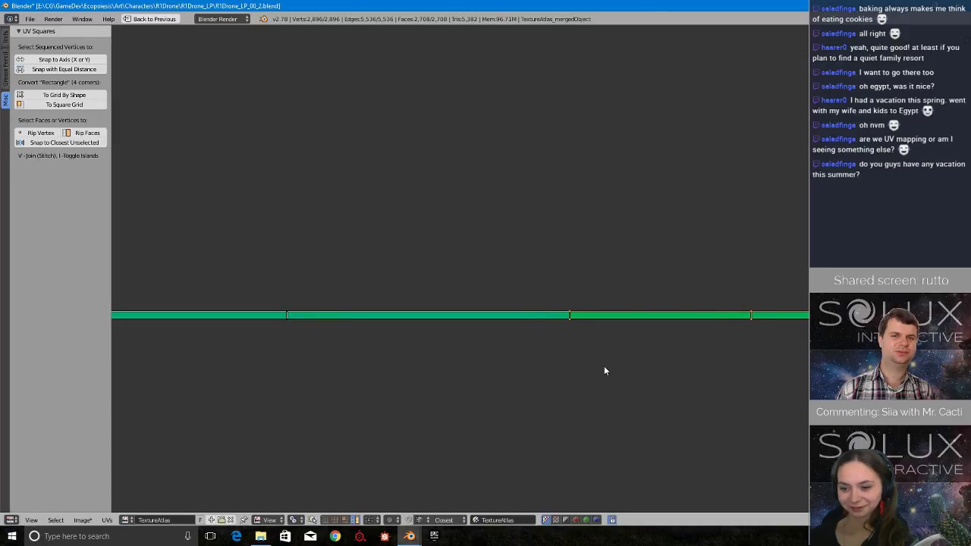
scroll(478, 375, down, 3)
middle_drag(478, 376, 546, 382)
ctrl+drag(524, 253, 524, 351)
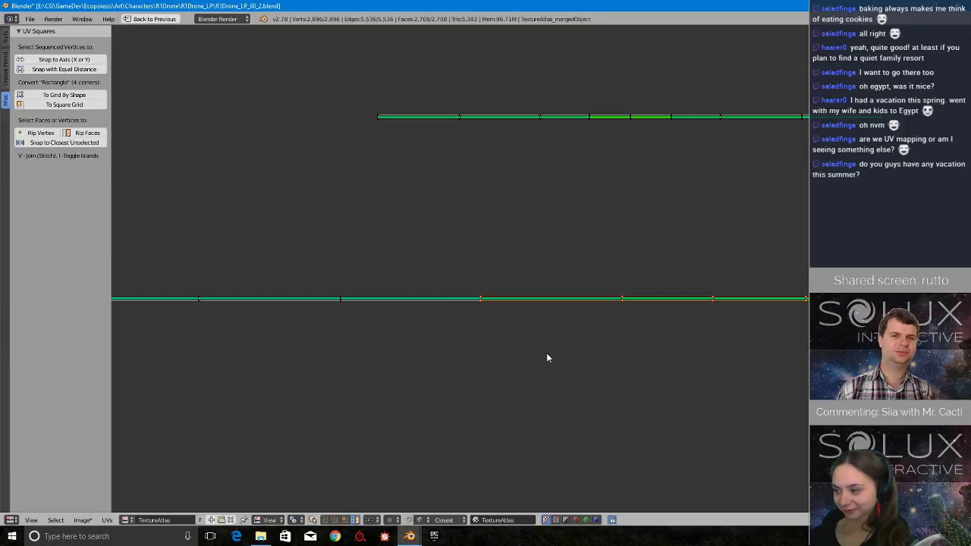
Select the whole corrected long strip and move it into the atlas beneath the two horizontal strips above row K.
scroll(547, 356, up, 1)
middle_drag(332, 369, 299, 360)
scroll(410, 370, down, 4)
scroll(442, 327, up, 2)
scroll(624, 266, down, 6)
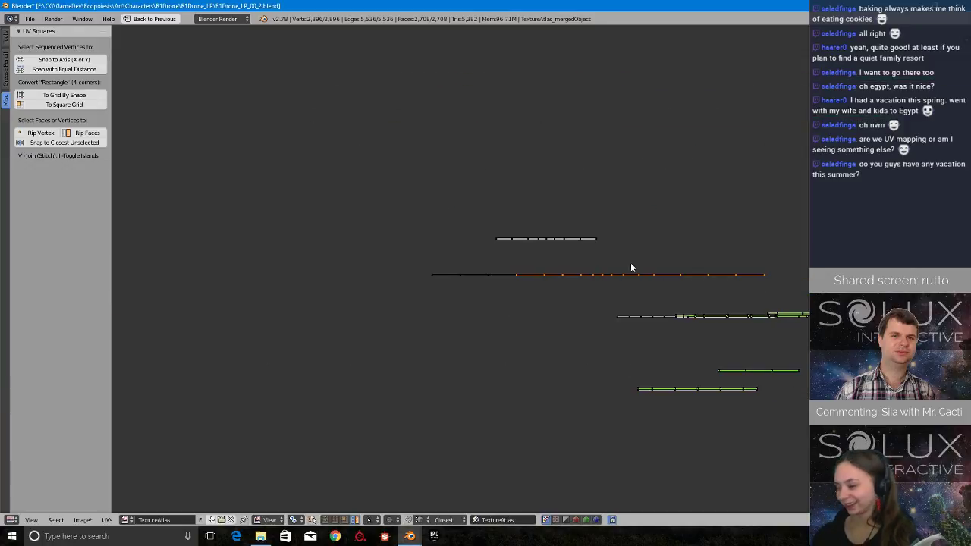
scroll(620, 308, down, 7)
middle_drag(660, 311, 431, 387)
scroll(432, 387, up, 2)
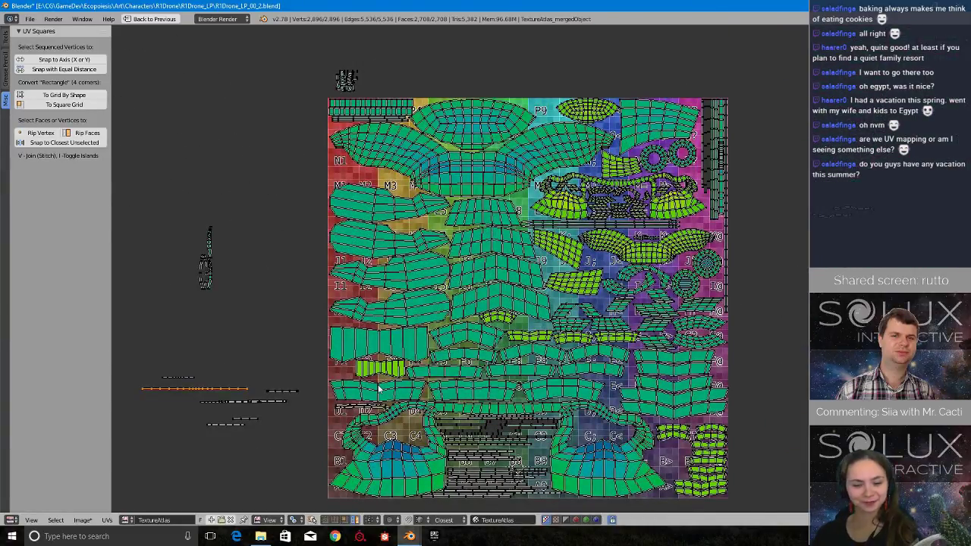
key(g)
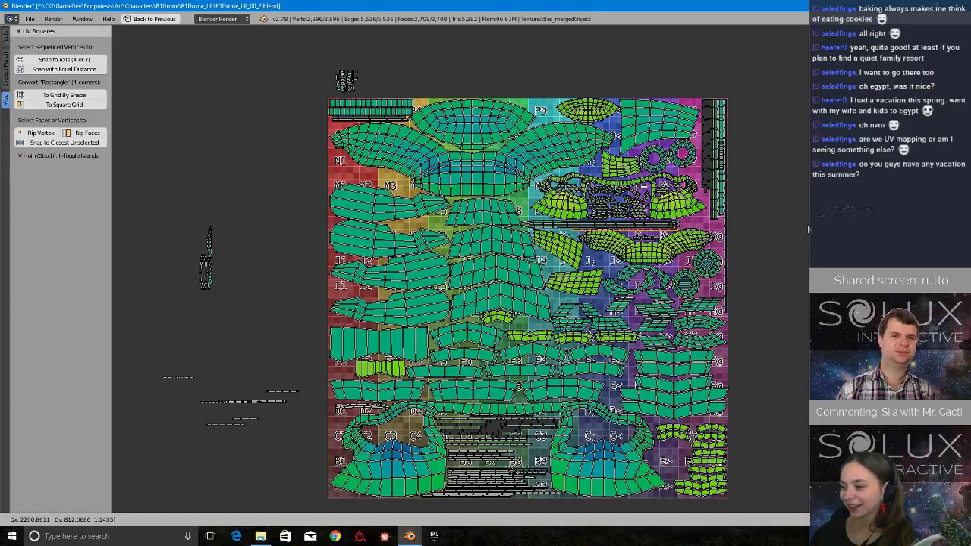
click(823, 230)
Shift the long thin strip left, fitting it between the horizontal strips and the curved green island around K;.
scroll(581, 254, up, 4)
scroll(849, 182, up, 4)
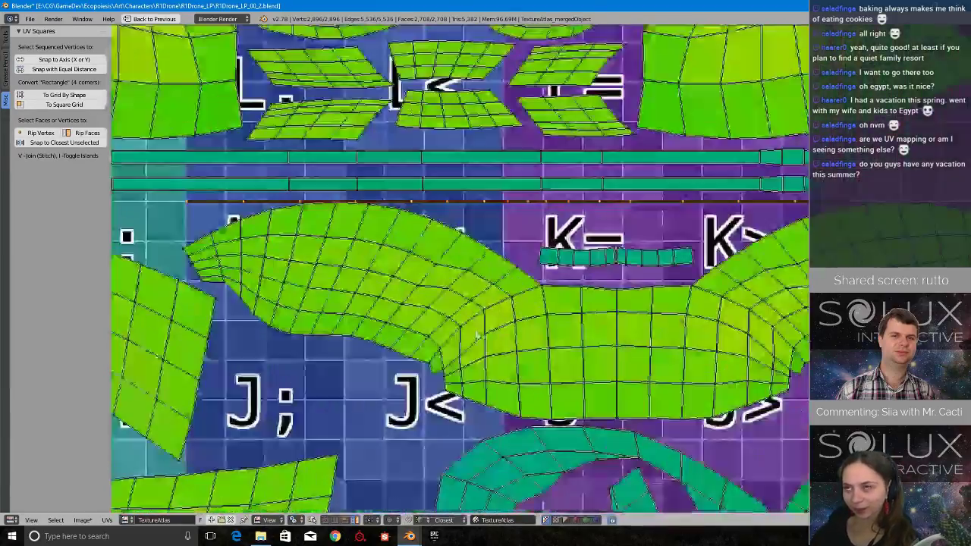
middle_drag(393, 268, 552, 319)
key(g)
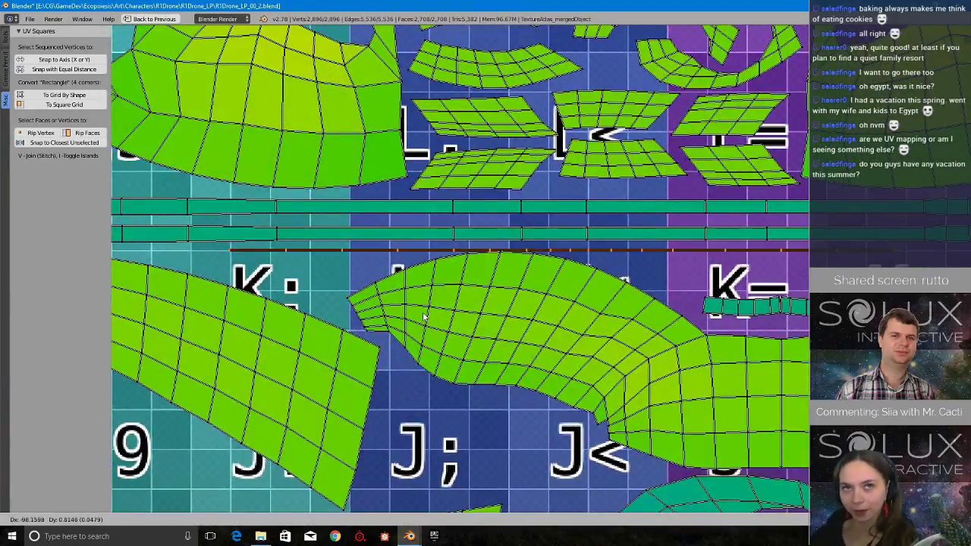
click(414, 315)
middle_drag(413, 316, 564, 329)
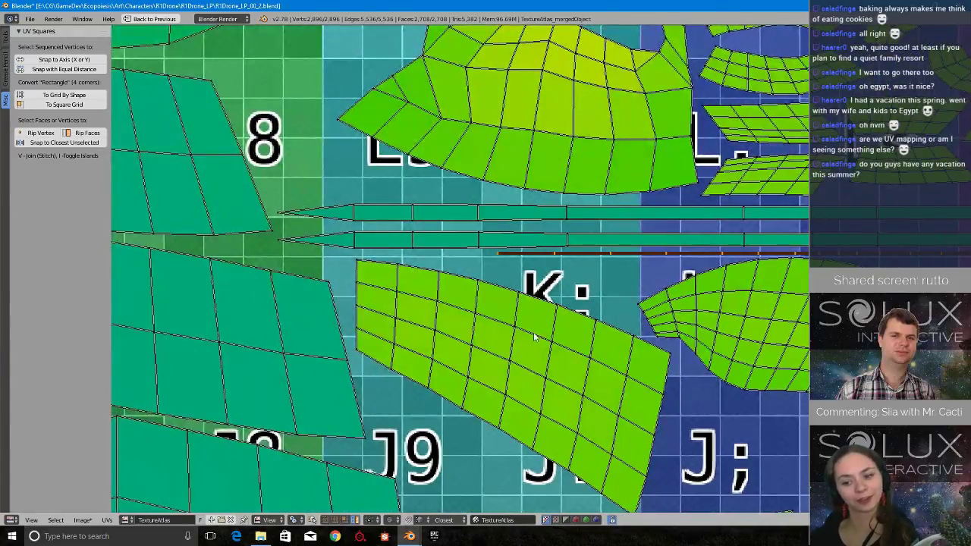
Select the six-face loose strip nearest the atlas and move it onto the atlas's left edge below F1.
scroll(534, 337, down, 8)
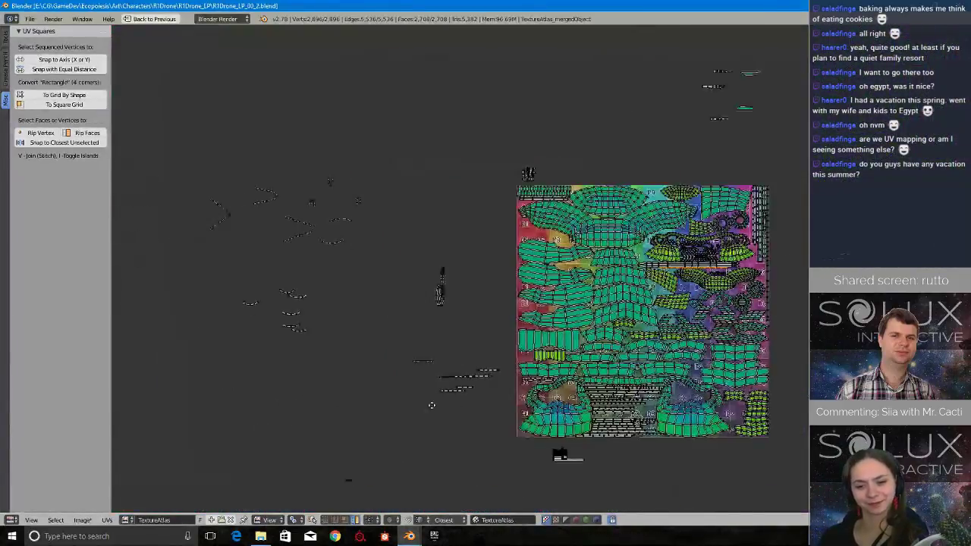
scroll(621, 438, up, 8)
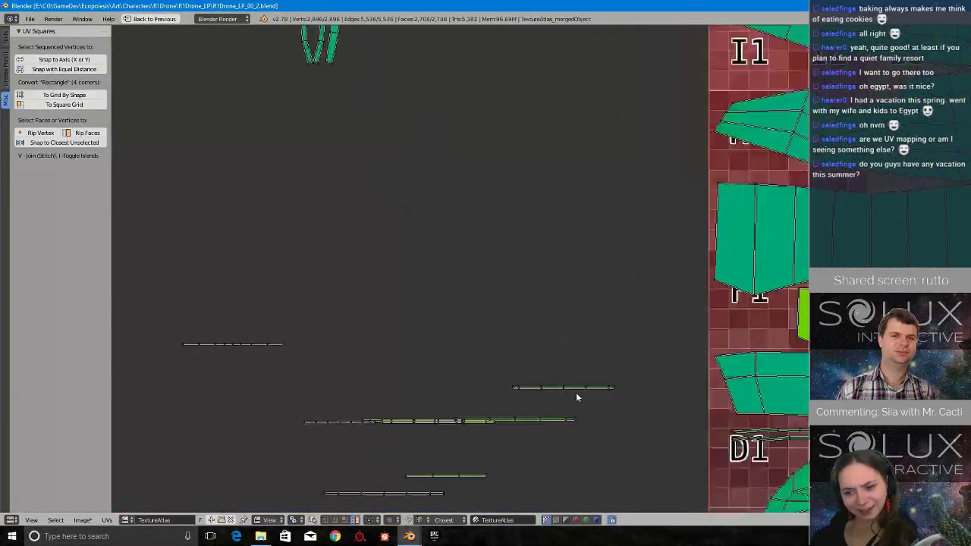
scroll(577, 396, up, 6)
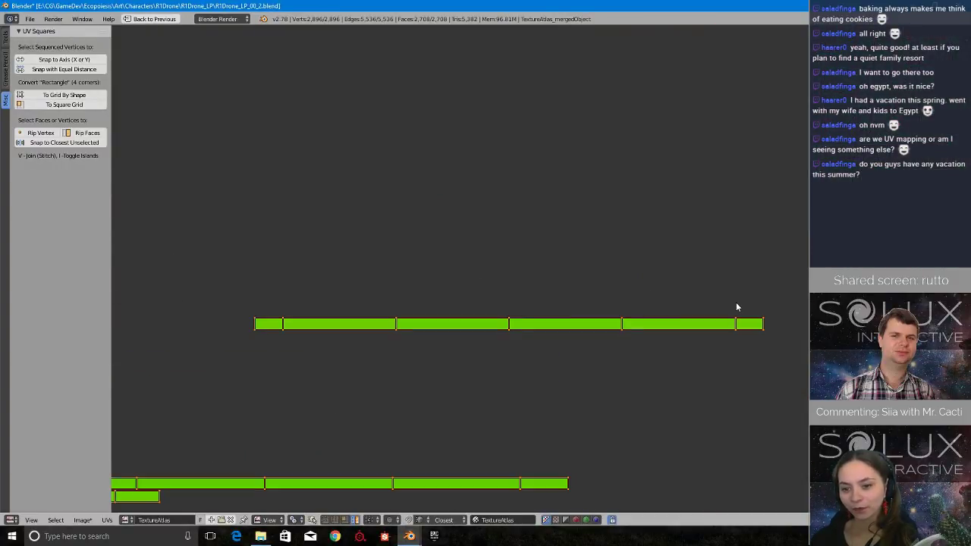
ctrl+drag(787, 282, 753, 320)
scroll(762, 303, down, 7)
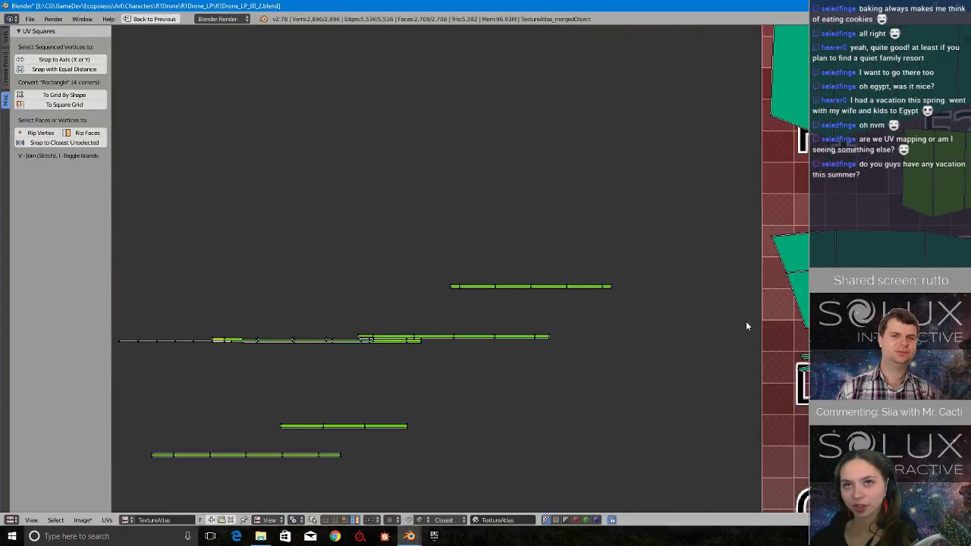
right_click(568, 300)
scroll(639, 331, down, 1)
middle_drag(640, 332, 423, 307)
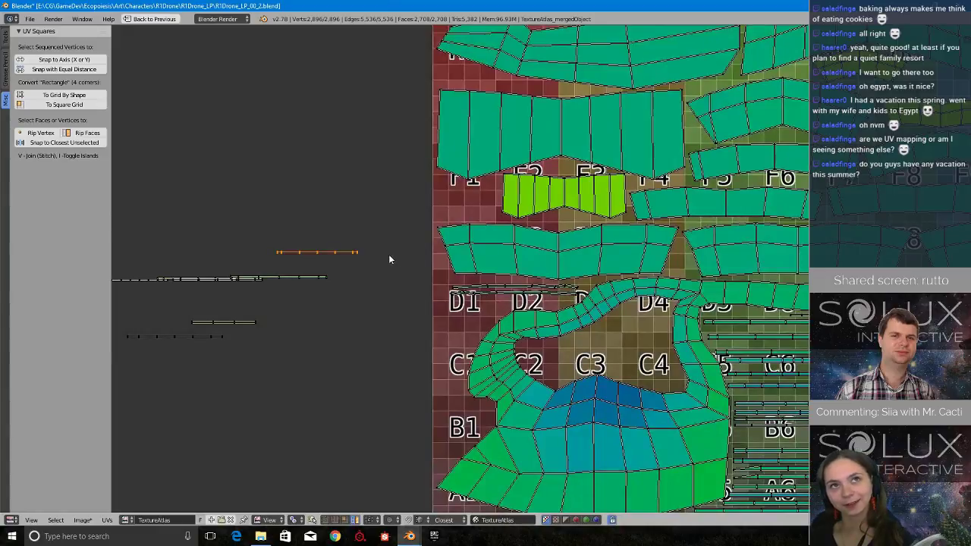
key(g)
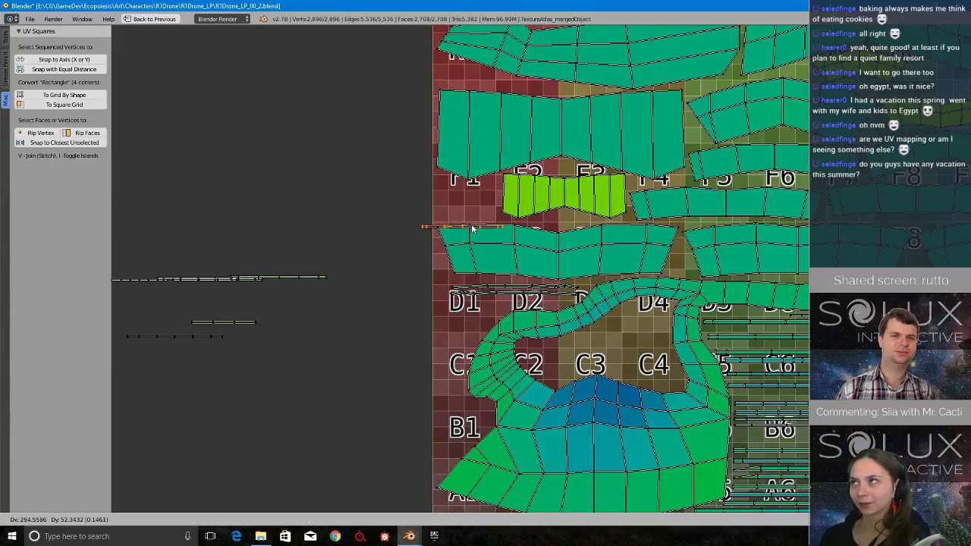
click(471, 219)
Examine the atlas for a free gap that can hold the selected six-face strip.
scroll(584, 259, down, 3)
middle_drag(492, 222, 419, 252)
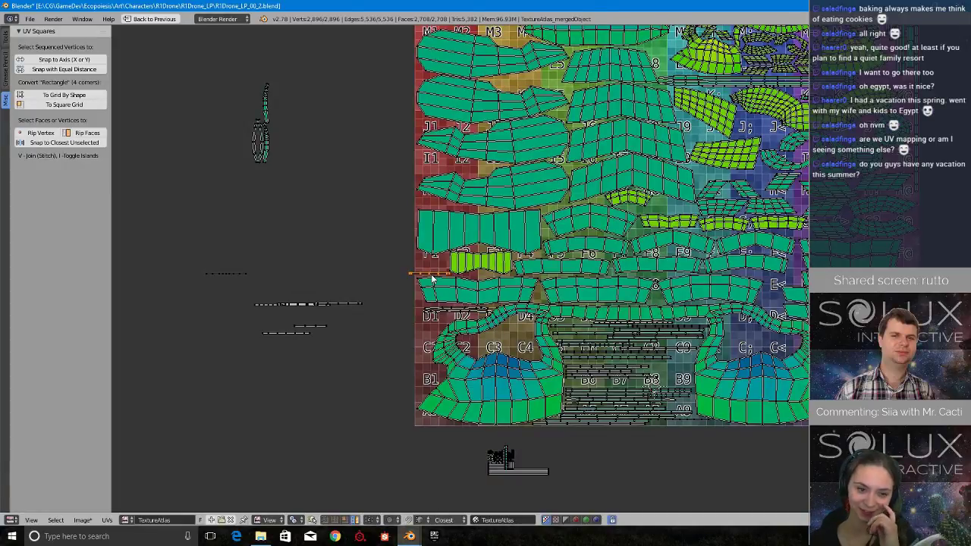
middle_drag(523, 246, 507, 330)
middle_drag(661, 241, 641, 268)
scroll(641, 268, up, 2)
middle_drag(787, 267, 685, 279)
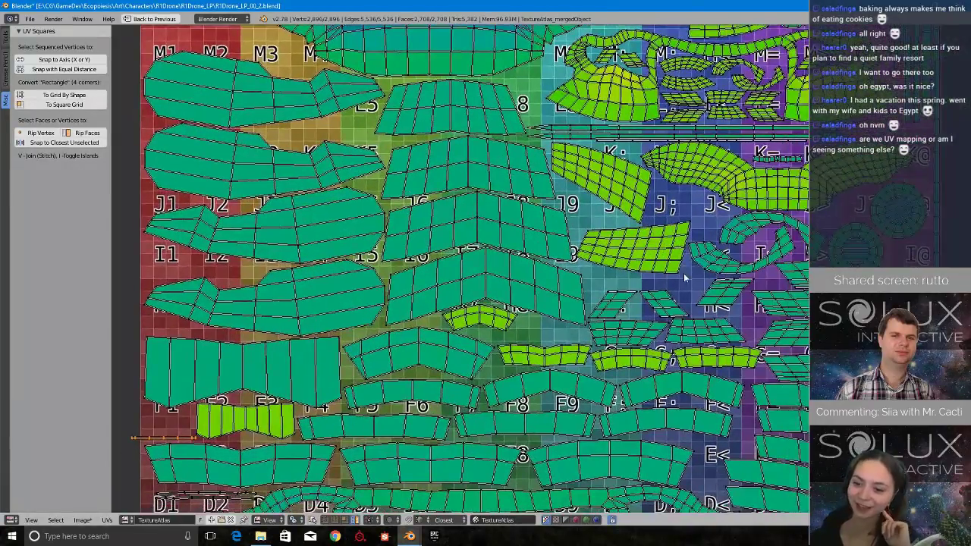
scroll(501, 311, down, 2)
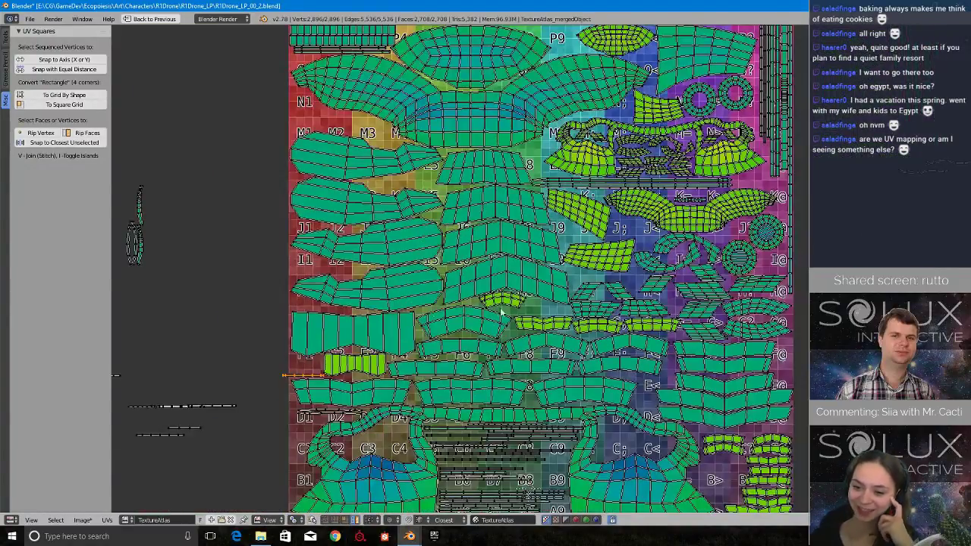
middle_drag(237, 351, 424, 377)
scroll(487, 396, up, 2)
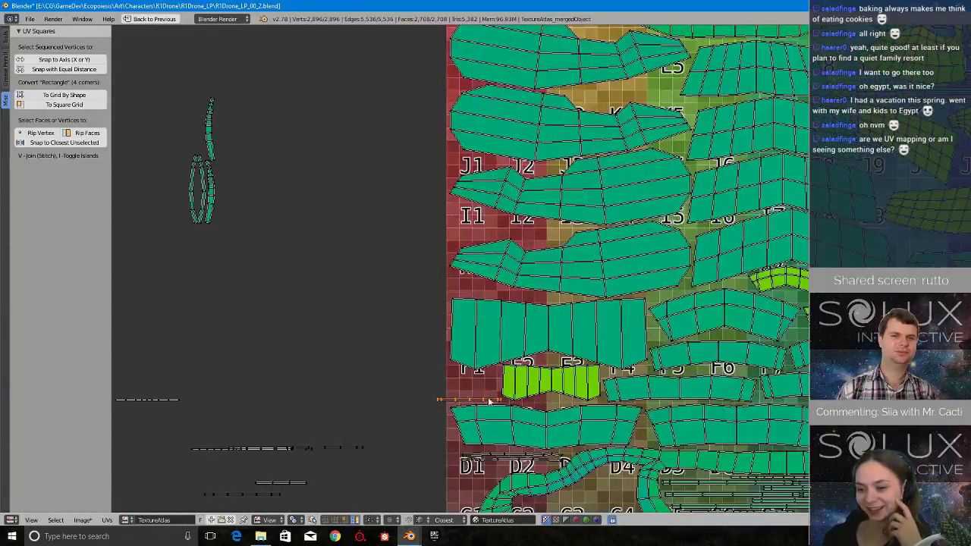
Move the selected six-face strip and the next loose green strip into the island's hollow around C2–C3.
middle_drag(488, 402, 491, 276)
key(g)
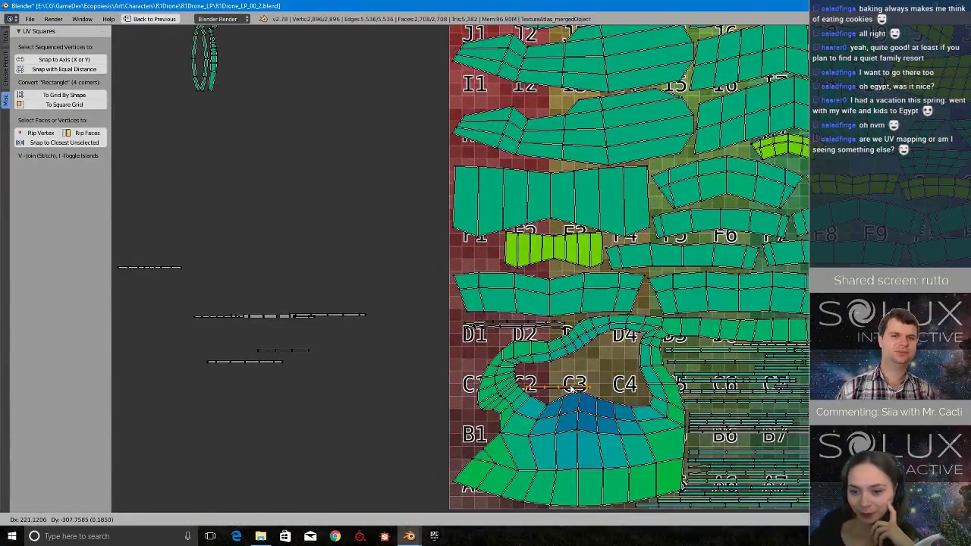
click(588, 387)
scroll(376, 360, up, 3)
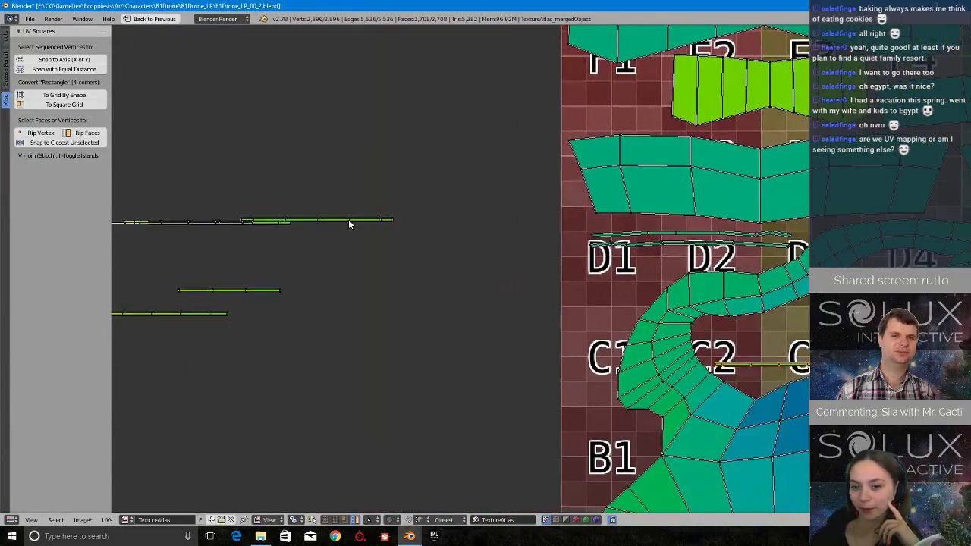
key(g)
click(258, 267)
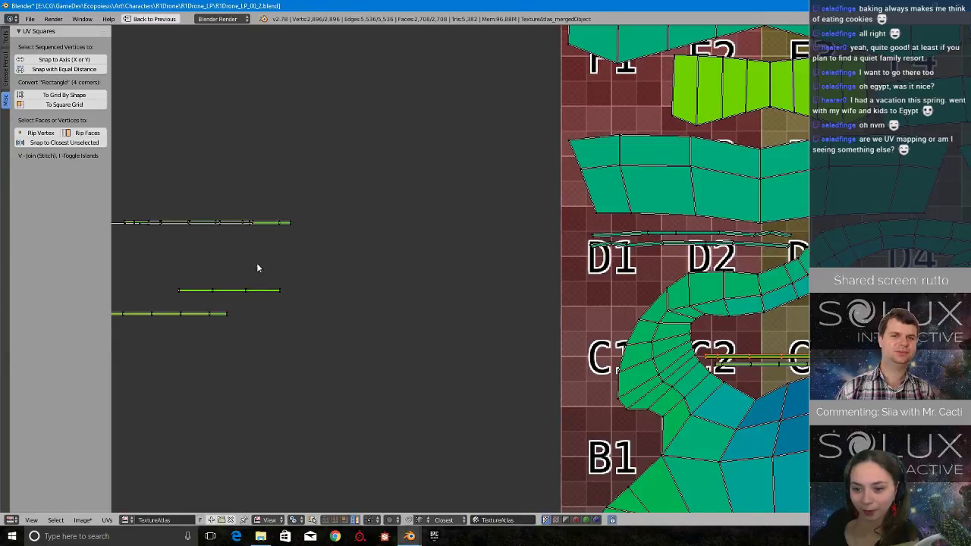
Move the short three-face strip and the lowest loose green strip into the hollow around C3.
key(g)
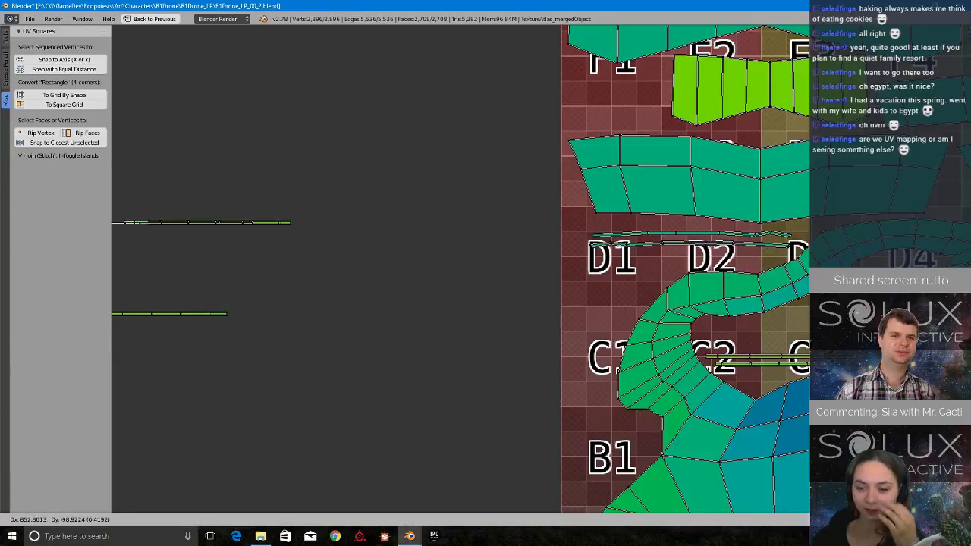
scroll(491, 288, down, 2)
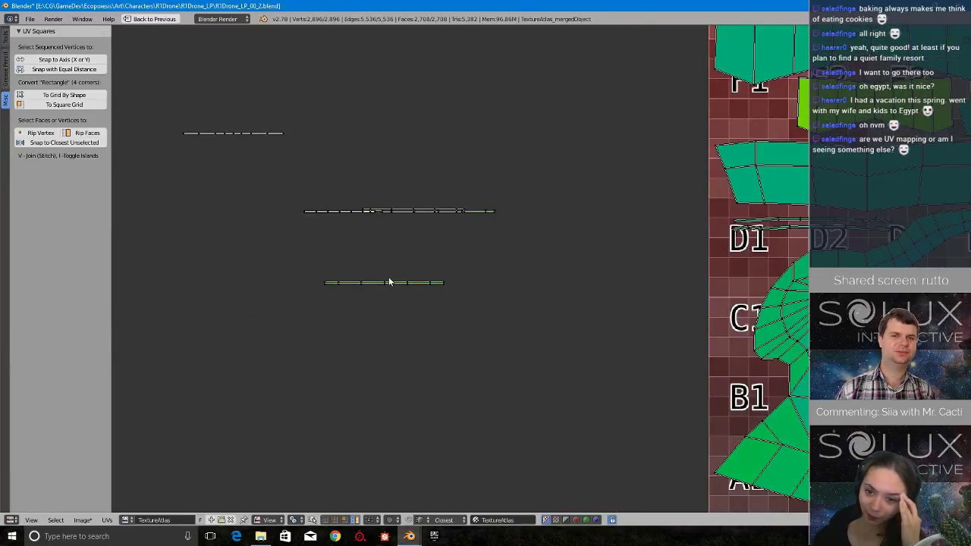
click(884, 308)
middle_drag(884, 308, 637, 309)
scroll(638, 309, up, 2)
scroll(637, 308, down, 2)
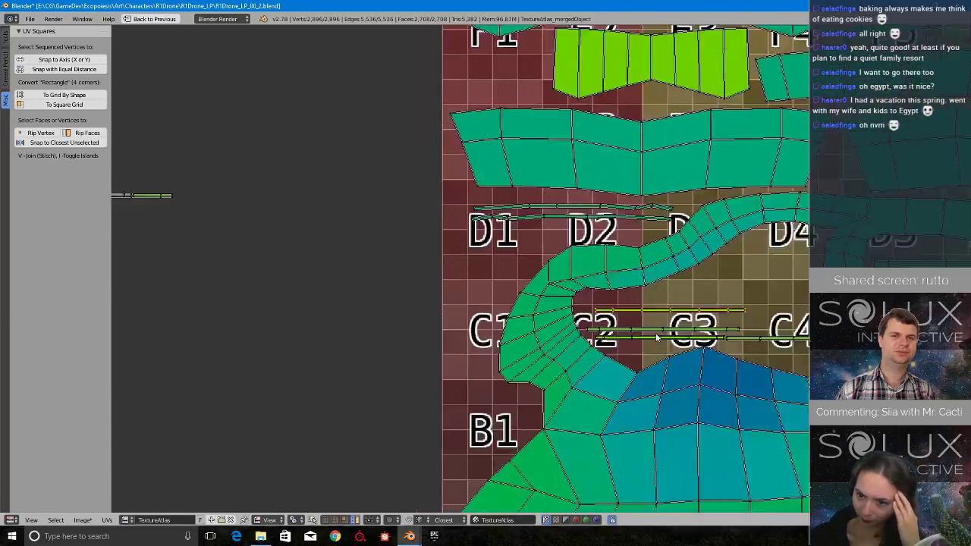
Move two green strips from the overlapping loose pile into the C3 hollow, stacking them above the other strips.
right_click(231, 211)
key(g)
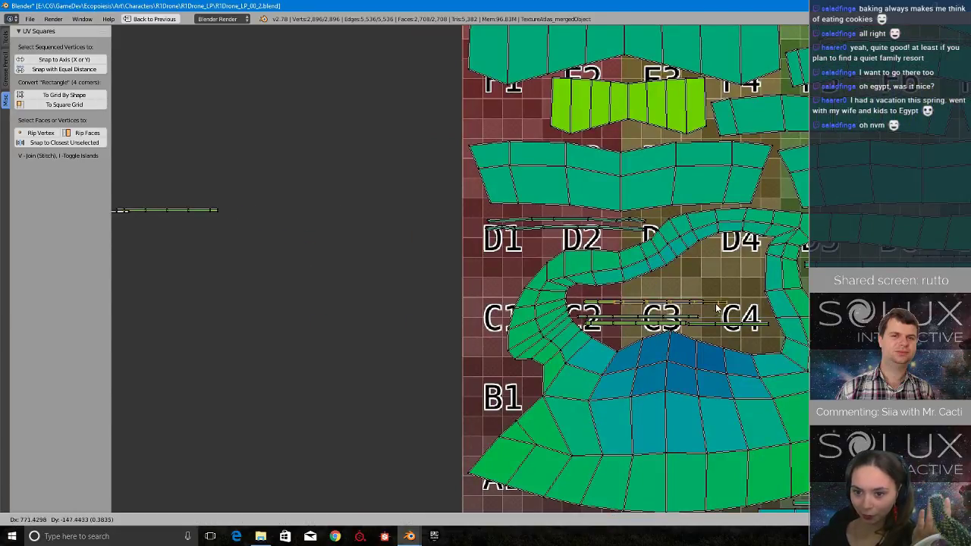
click(738, 321)
right_click(192, 208)
key(g)
click(686, 292)
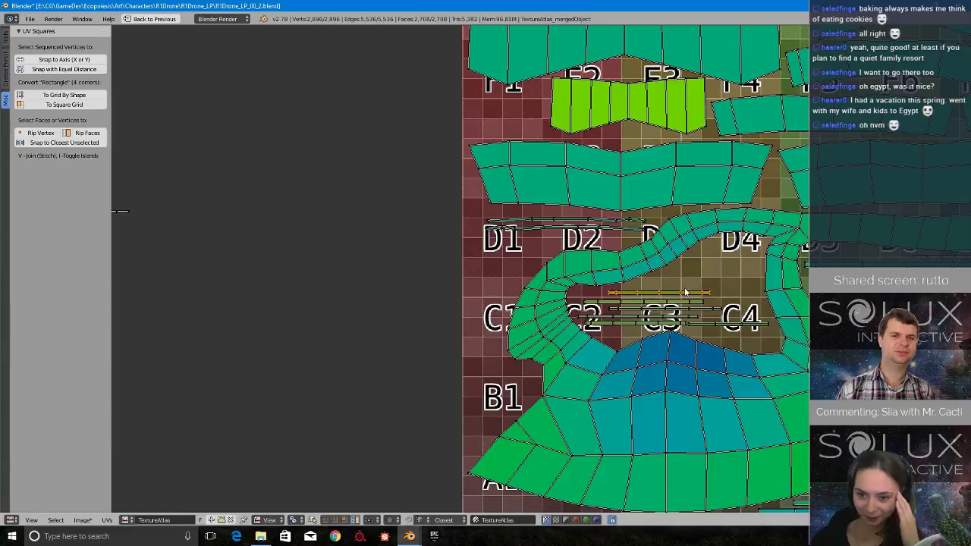
Move the last two thin loose strips into the C3–C4 hollow, laying one between the stacked green strips.
scroll(682, 290, down, 4)
scroll(371, 245, up, 2)
right_click(241, 230)
key(g)
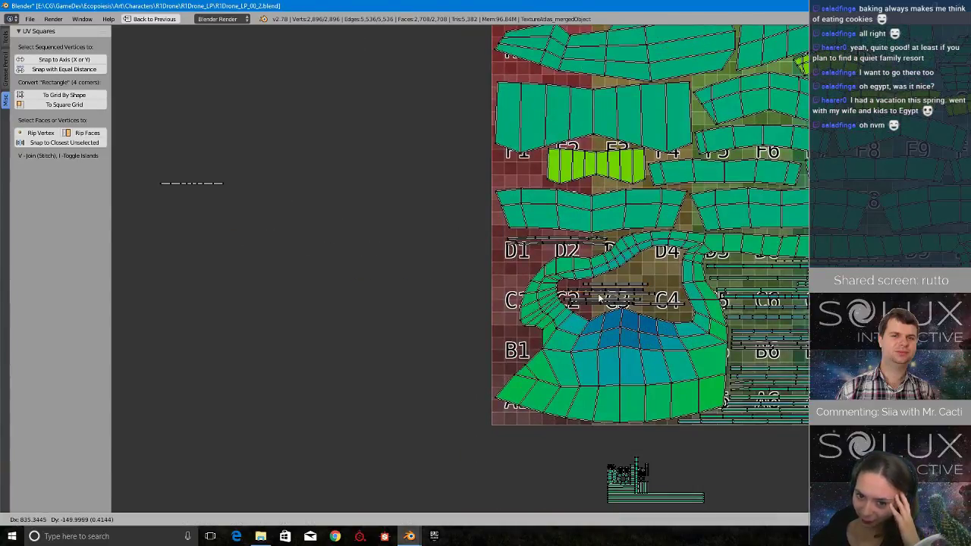
click(646, 277)
right_click(175, 184)
key(g)
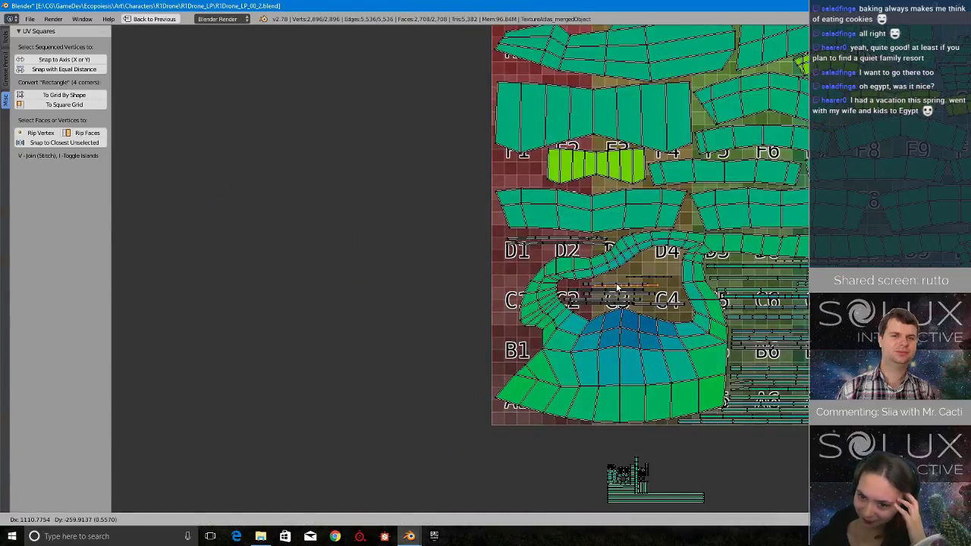
click(569, 288)
scroll(639, 283, up, 8)
scroll(722, 271, up, 2)
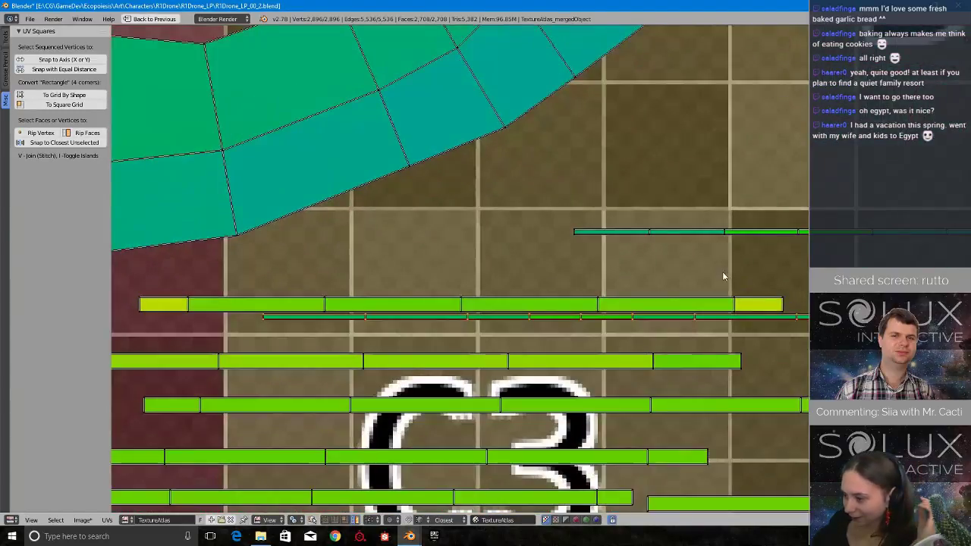
Save the blend file with the strips placed in the C3 hollow.
scroll(604, 219, down, 3)
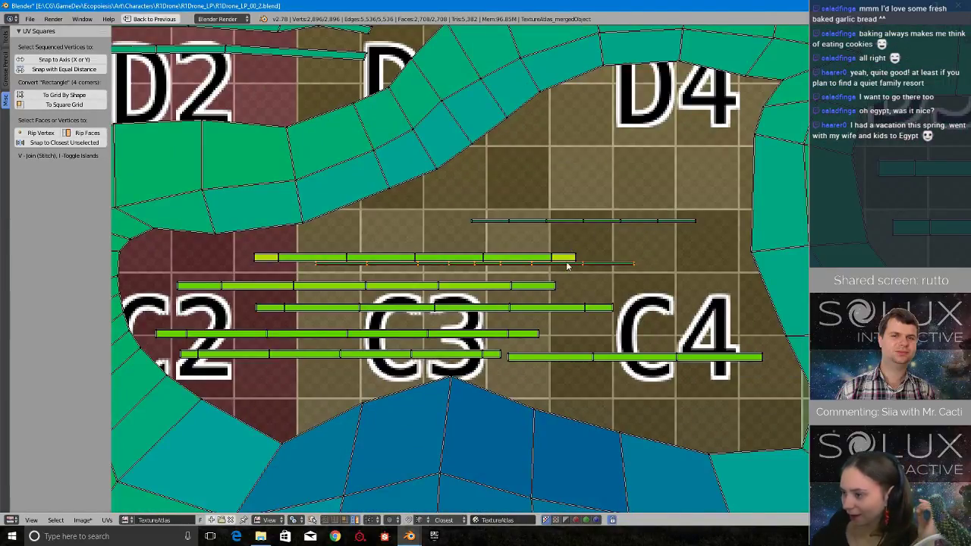
scroll(548, 273, down, 9)
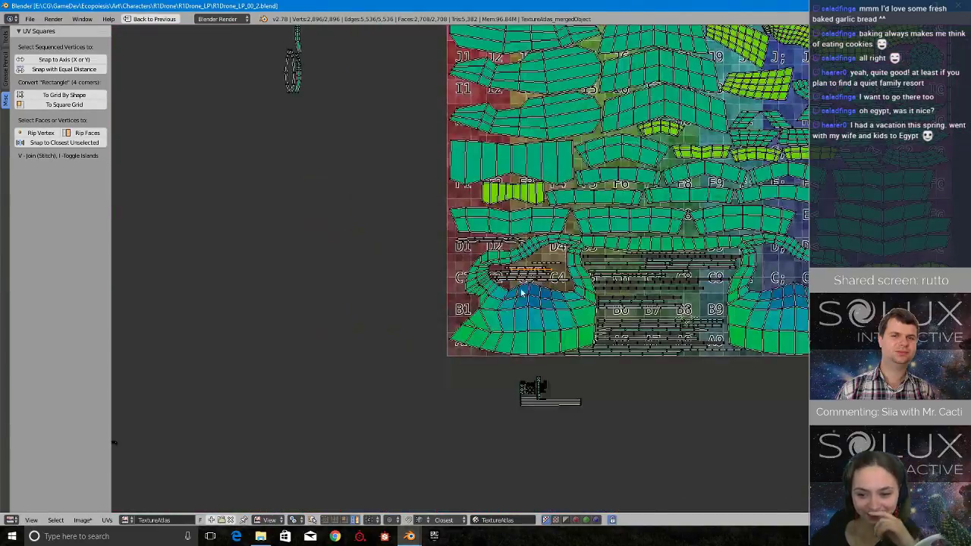
Examine the loose curved and V-shaped UV strips lying outside the atlas, left of its border.
middle_drag(352, 157, 546, 378)
scroll(545, 378, down, 2)
middle_drag(387, 203, 544, 262)
scroll(543, 262, up, 2)
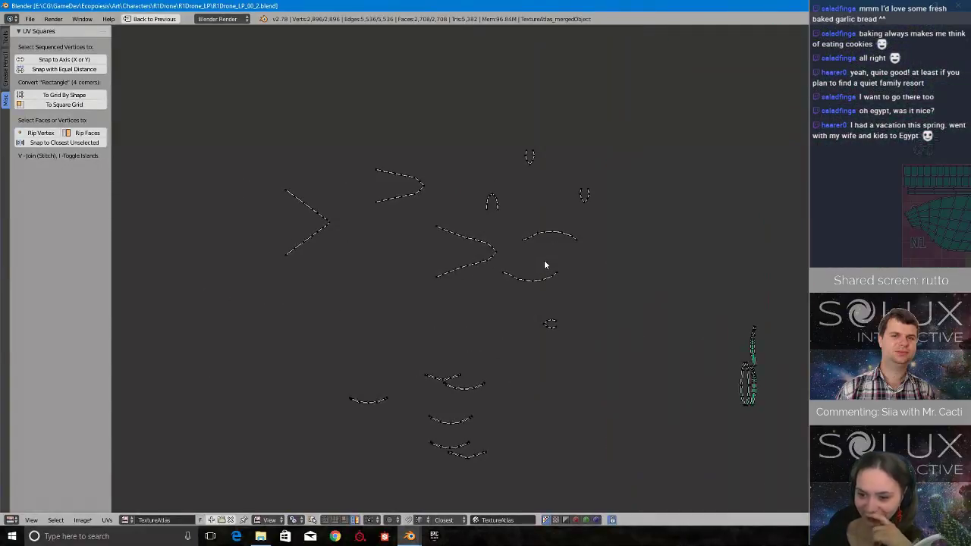
scroll(544, 264, up, 2)
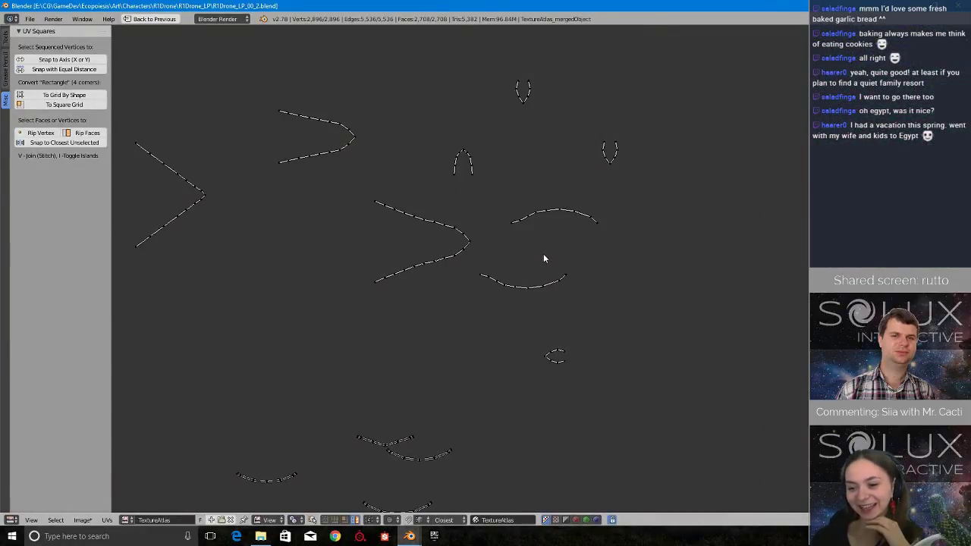
scroll(541, 262, down, 6)
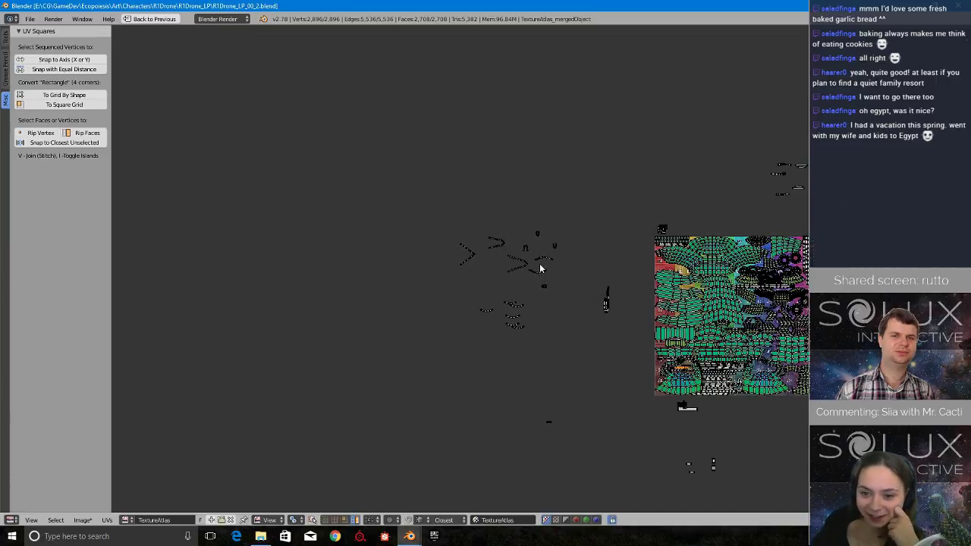
scroll(638, 280, up, 6)
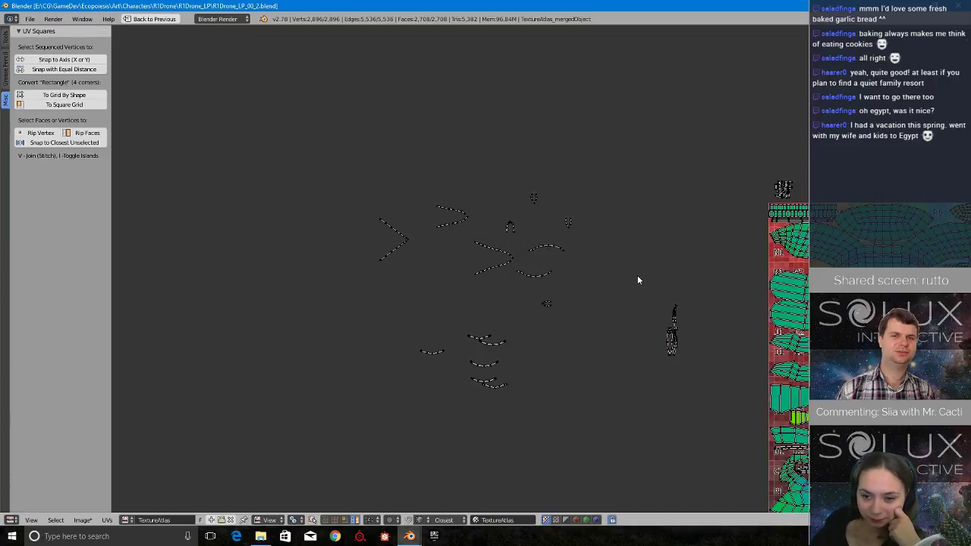
scroll(620, 283, down, 5)
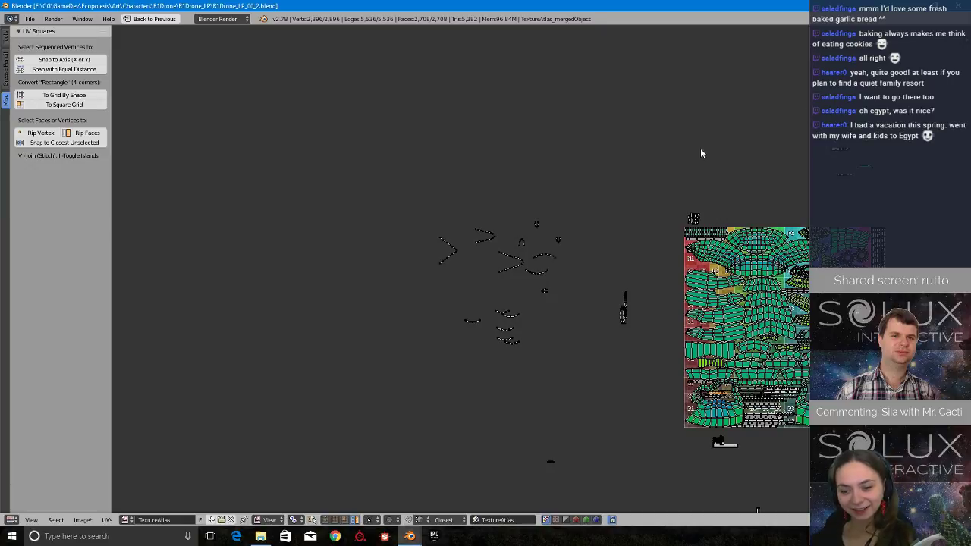
scroll(557, 220, up, 3)
scroll(554, 219, down, 4)
Inspect the packed islands across the TextureAtlas for free gaps and compare them with the loose strips still outside it.
scroll(671, 255, up, 3)
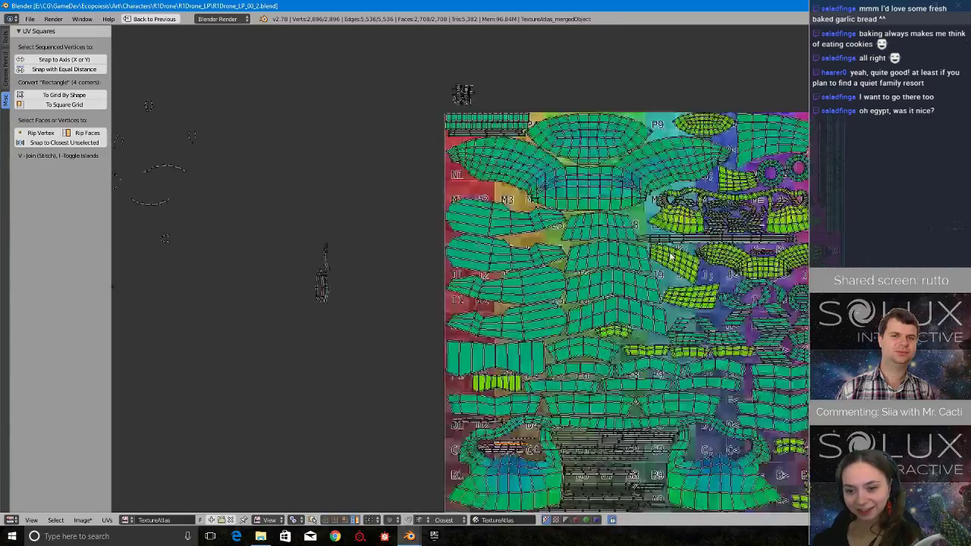
scroll(670, 256, up, 2)
scroll(666, 258, down, 3)
scroll(664, 258, up, 2)
scroll(663, 258, down, 1)
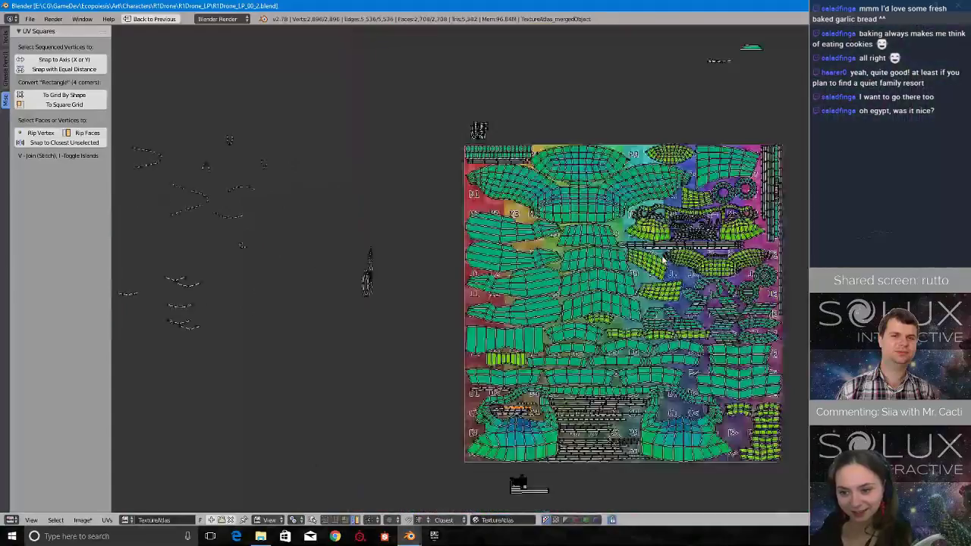
scroll(662, 244, up, 3)
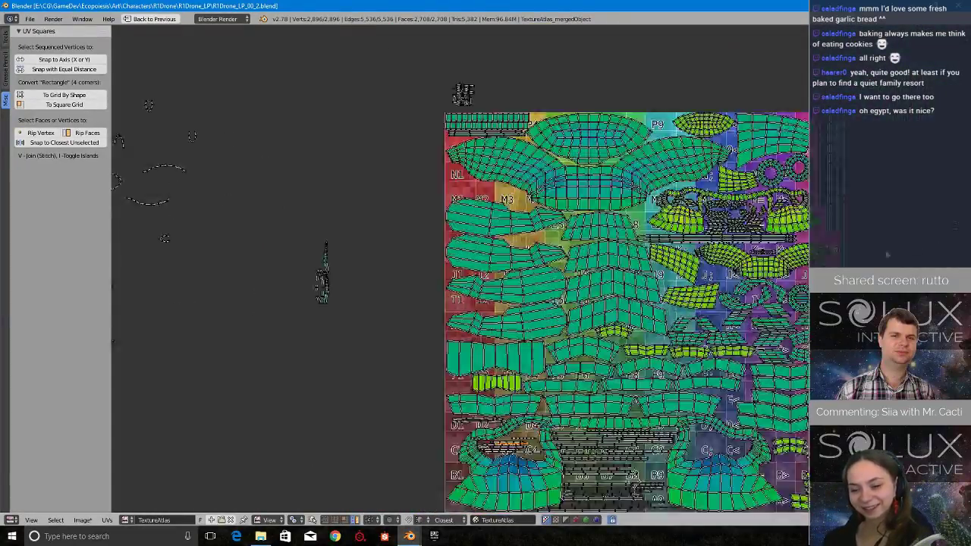
scroll(654, 240, down, 4)
scroll(645, 235, up, 1)
scroll(642, 233, up, 3)
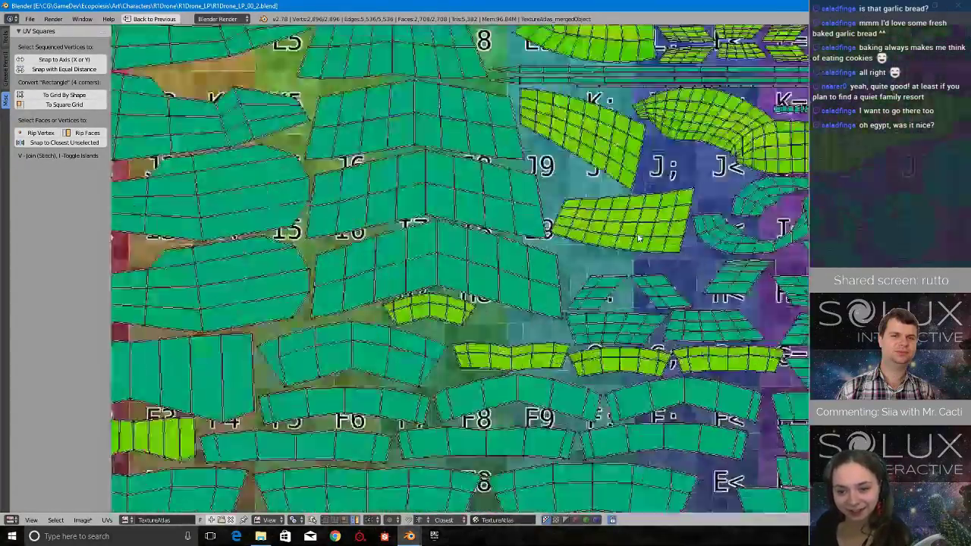
scroll(639, 230, down, 4)
scroll(635, 227, up, 1)
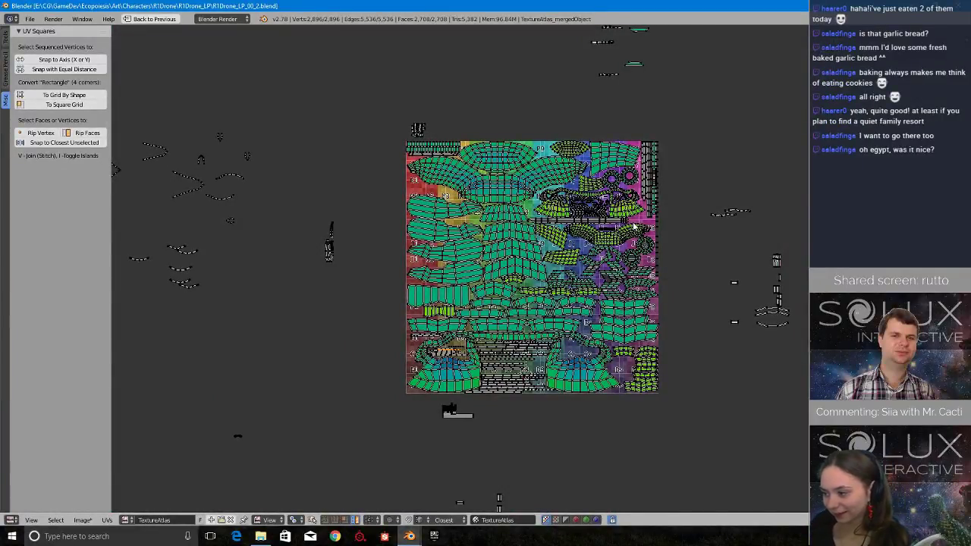
scroll(524, 241, up, 6)
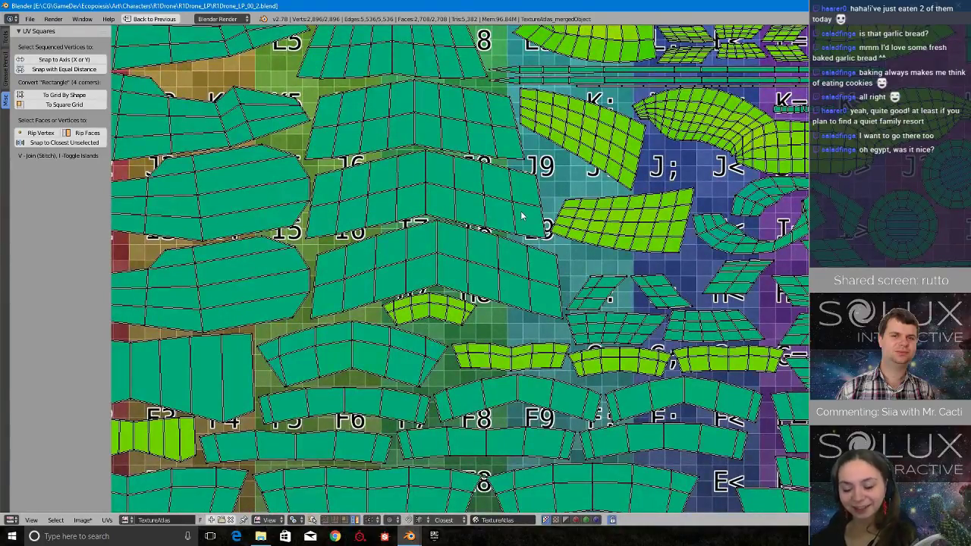
scroll(512, 222, up, 2)
scroll(501, 226, down, 8)
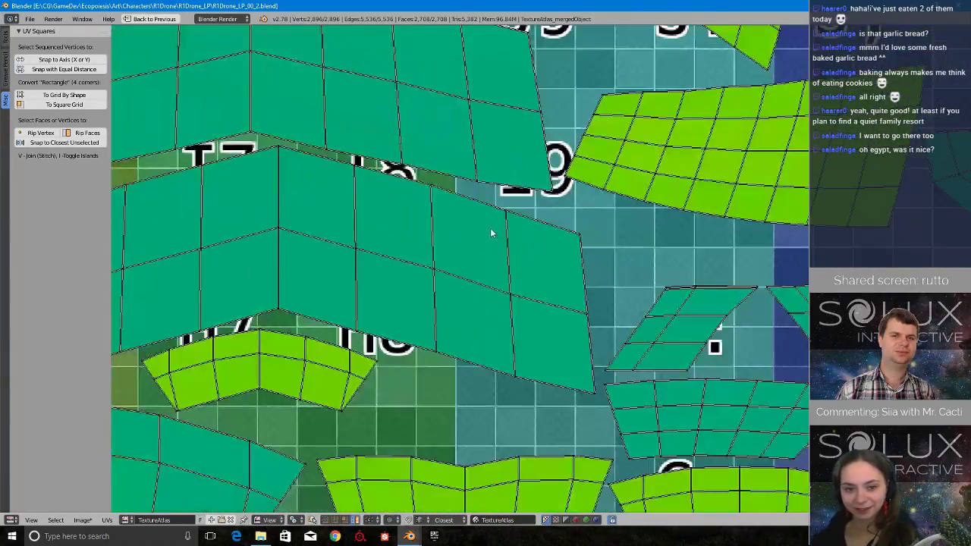
scroll(479, 242, up, 7)
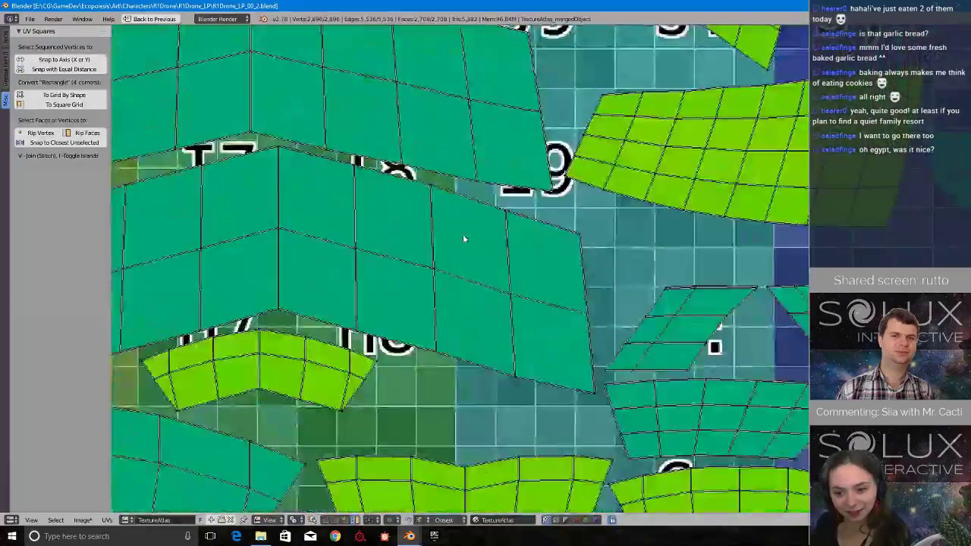
scroll(463, 234, down, 6)
scroll(452, 245, down, 4)
scroll(520, 234, up, 9)
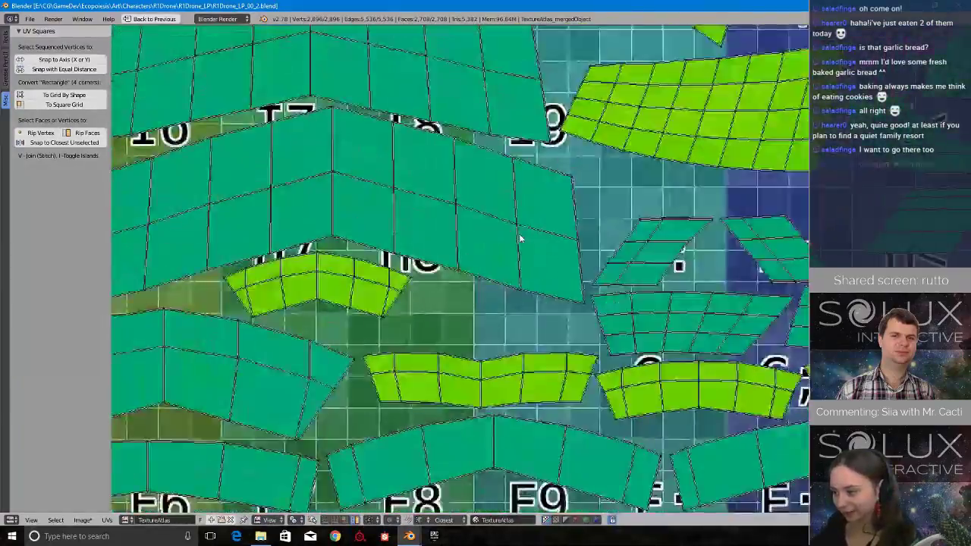
scroll(507, 254, down, 8)
scroll(507, 254, up, 8)
scroll(548, 277, down, 12)
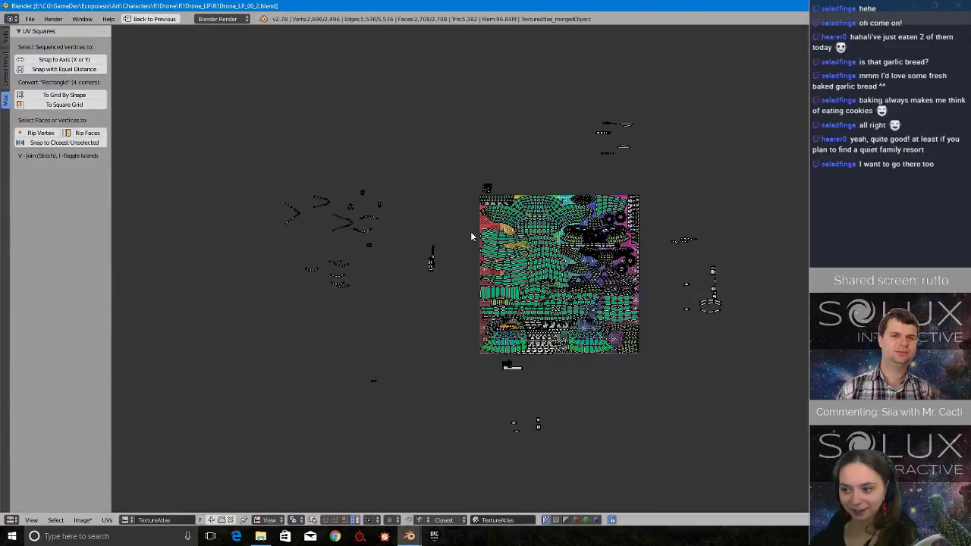
scroll(470, 235, up, 7)
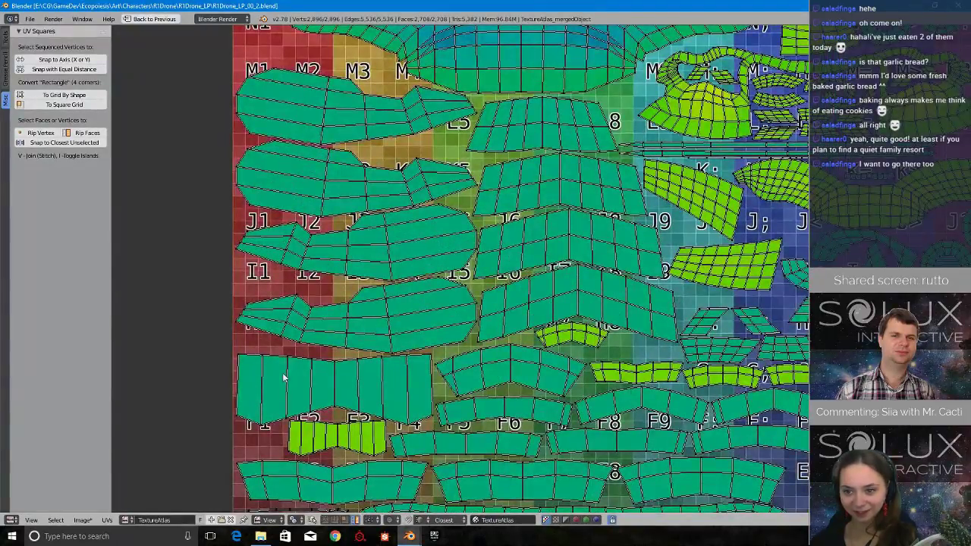
scroll(341, 259, down, 3)
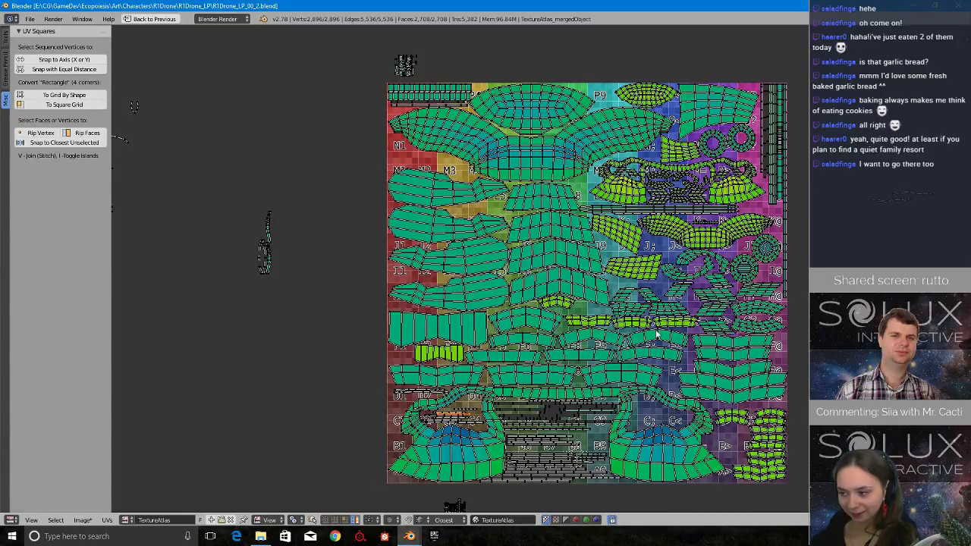
middle_drag(311, 295, 686, 299)
scroll(503, 346, down, 2)
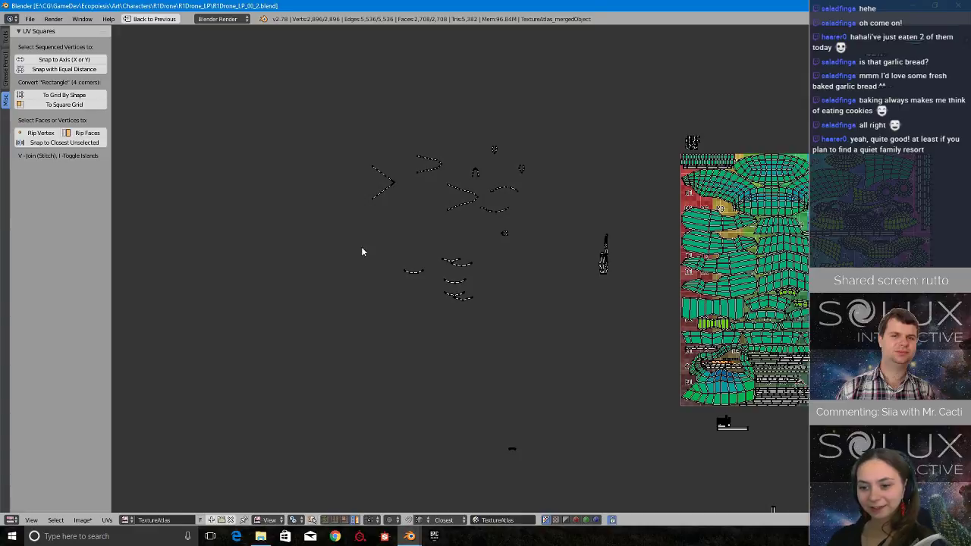
middle_drag(769, 248, 574, 254)
scroll(601, 272, up, 2)
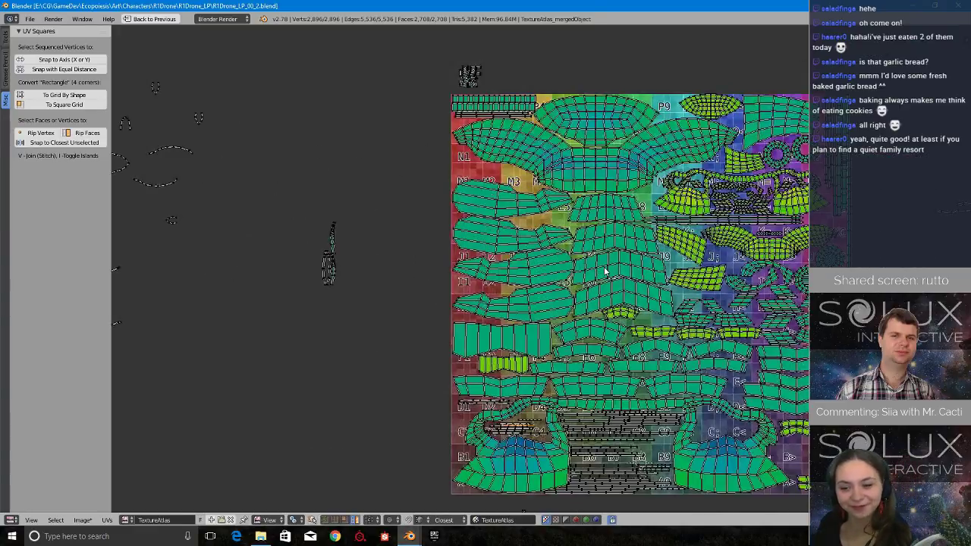
scroll(600, 272, down, 2)
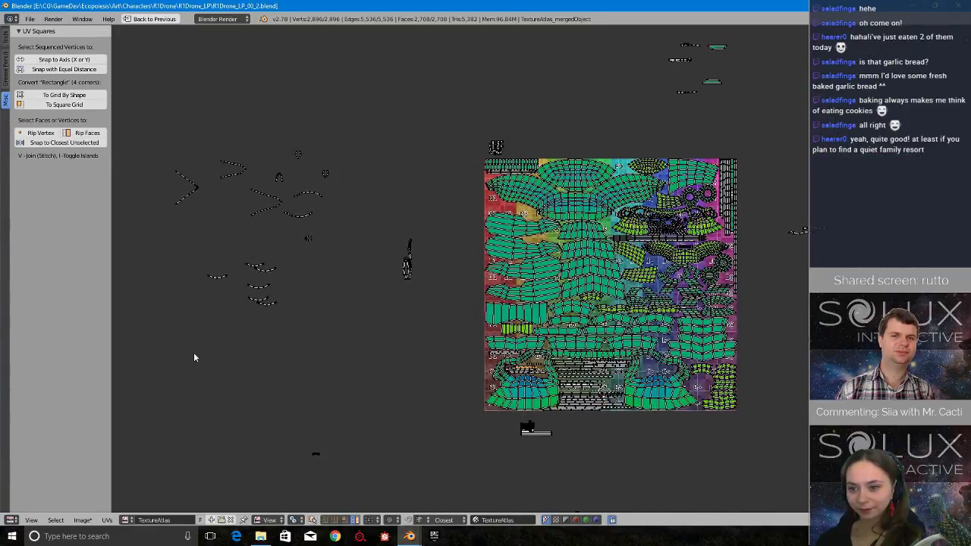
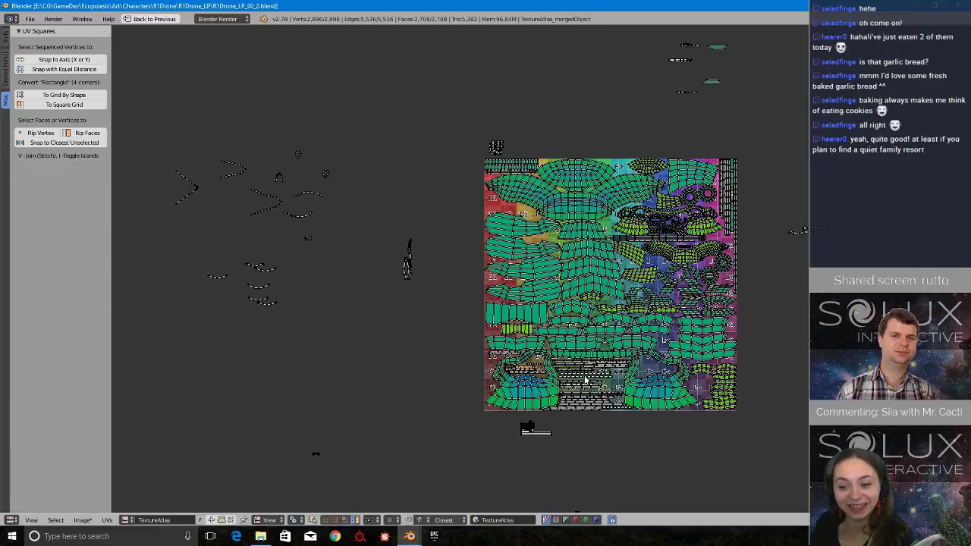
Survey the atlas borders, the islands lying below it and the loose curved strips farther out before choosing strips to pack.
scroll(546, 316, up, 5)
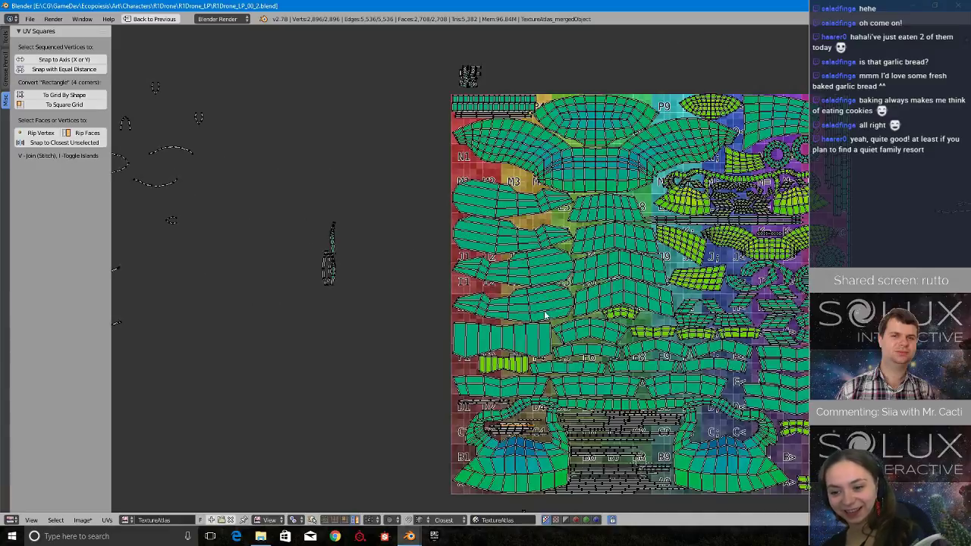
scroll(542, 315, down, 4)
middle_drag(486, 300, 520, 239)
scroll(538, 356, up, 5)
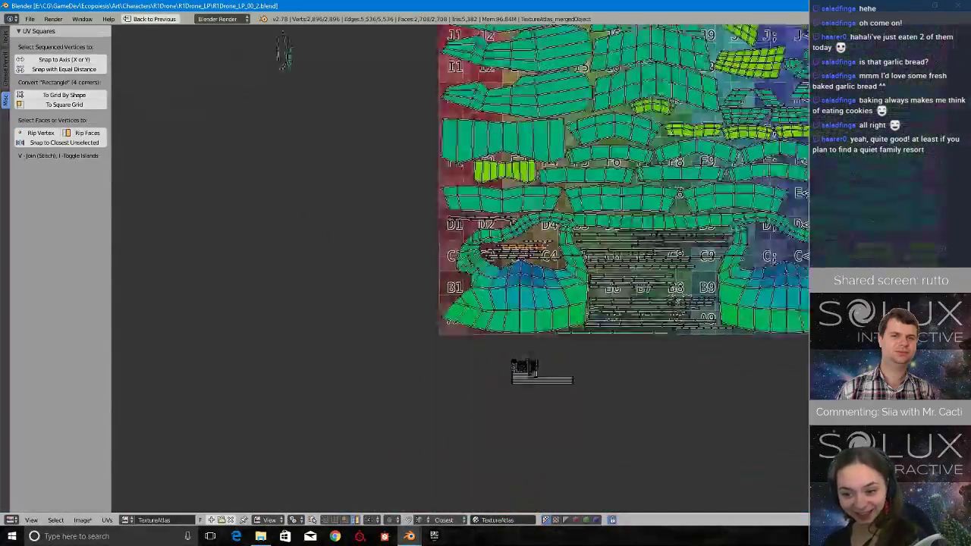
scroll(550, 330, down, 5)
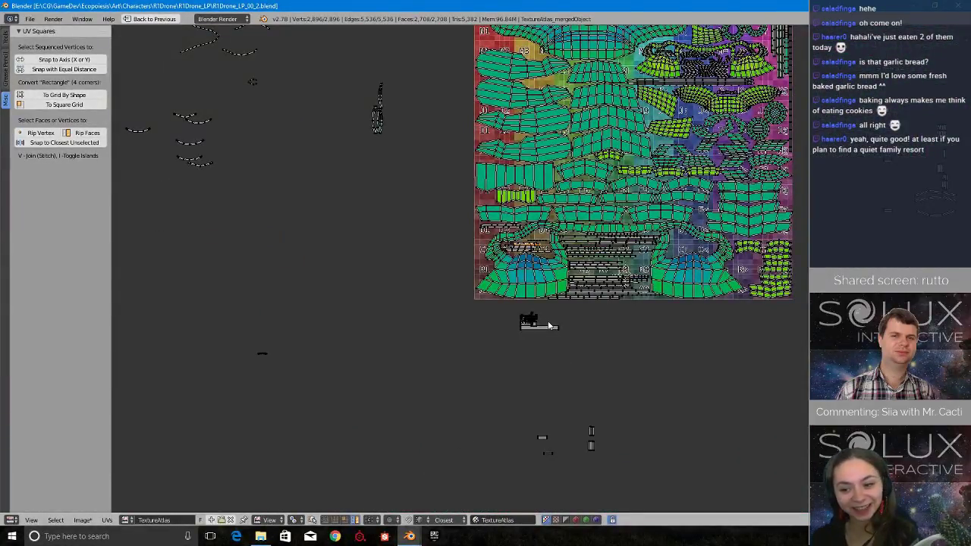
middle_drag(532, 177, 597, 362)
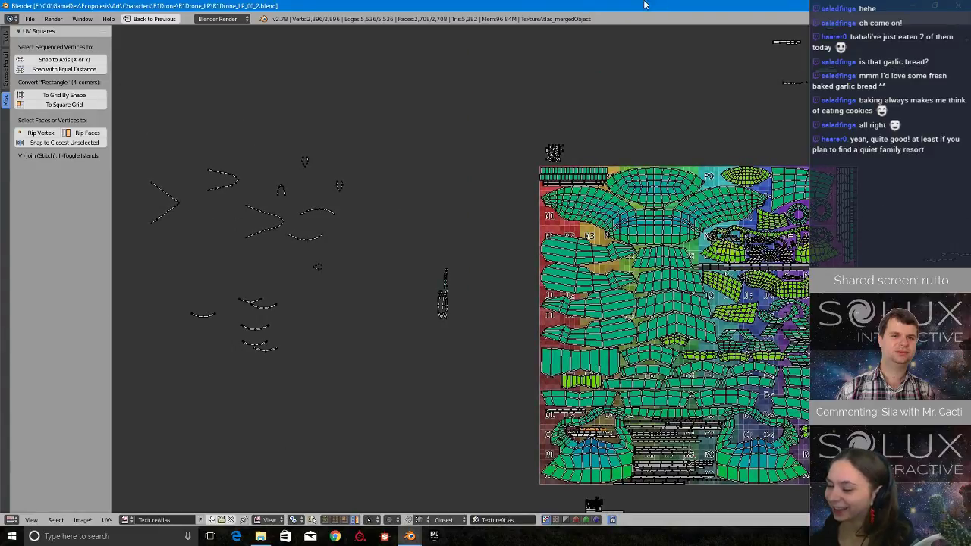
middle_drag(442, 228, 460, 231)
scroll(461, 280, up, 2)
middle_drag(463, 308, 738, 388)
scroll(455, 296, up, 2)
scroll(455, 276, down, 3)
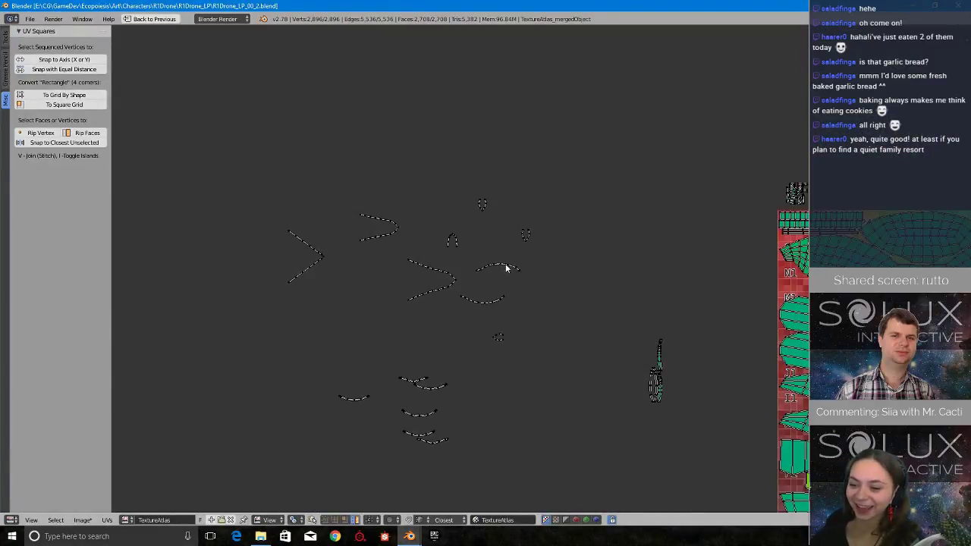
Select the six small curved strips of the lower loose group and move them over to the lower part of the atlas.
right_click(506, 267)
middle_drag(640, 305, 541, 209)
middle_drag(515, 297, 606, 274)
scroll(413, 219, up, 2)
scroll(540, 285, up, 2)
middle_drag(460, 299, 787, 400)
scroll(367, 353, down, 2)
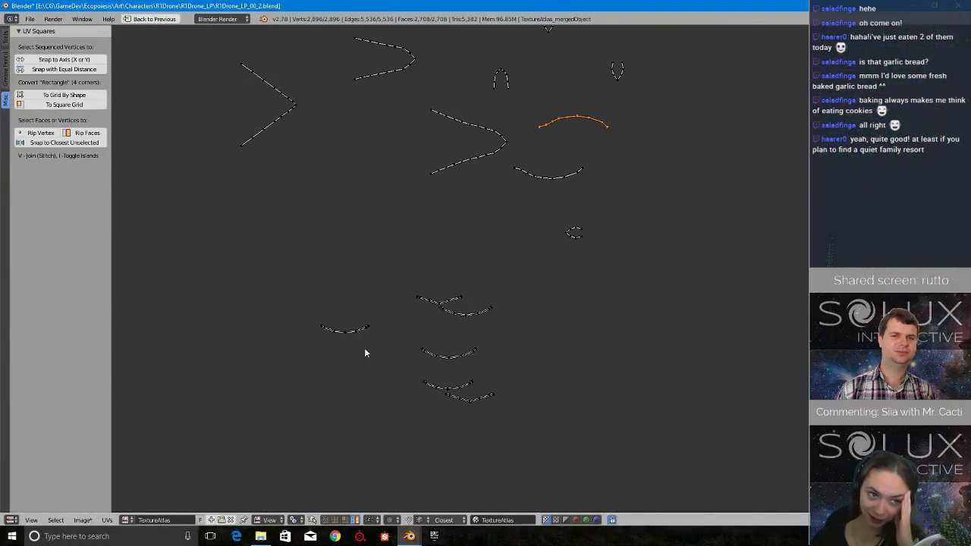
scroll(470, 313, up, 3)
middle_drag(442, 371, 613, 273)
scroll(519, 260, down, 2)
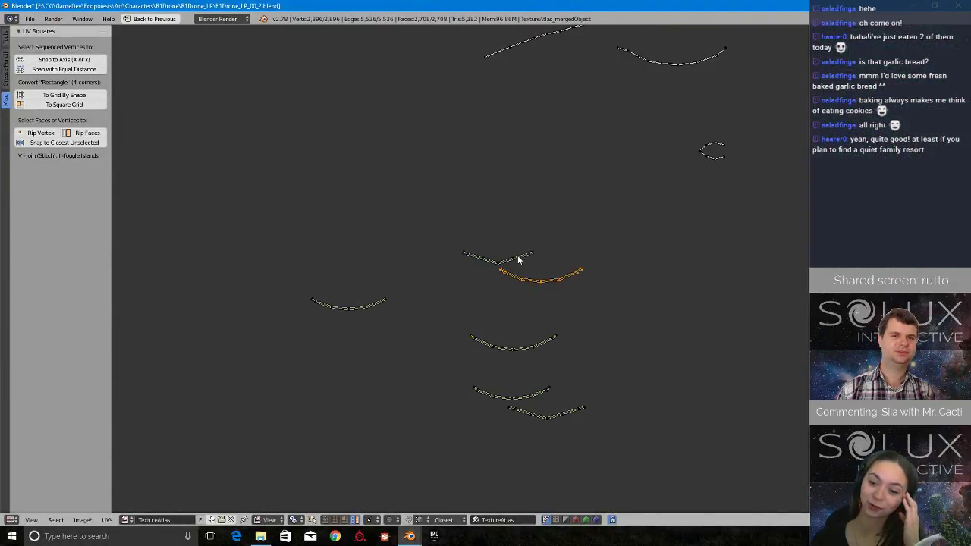
scroll(539, 410, down, 4)
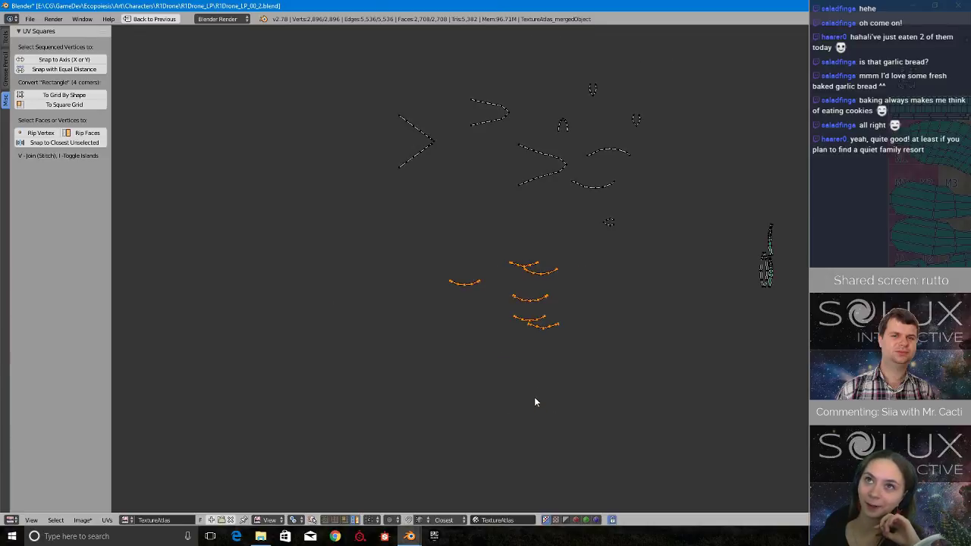
key(g)
click(710, 341)
Move the six selected curved strips off the packed islands into the empty space below the atlas's lower border.
middle_drag(711, 340, 804, 470)
scroll(661, 339, up, 5)
scroll(656, 365, up, 4)
middle_drag(804, 356, 574, 363)
scroll(439, 349, up, 1)
scroll(373, 360, down, 3)
scroll(578, 364, up, 2)
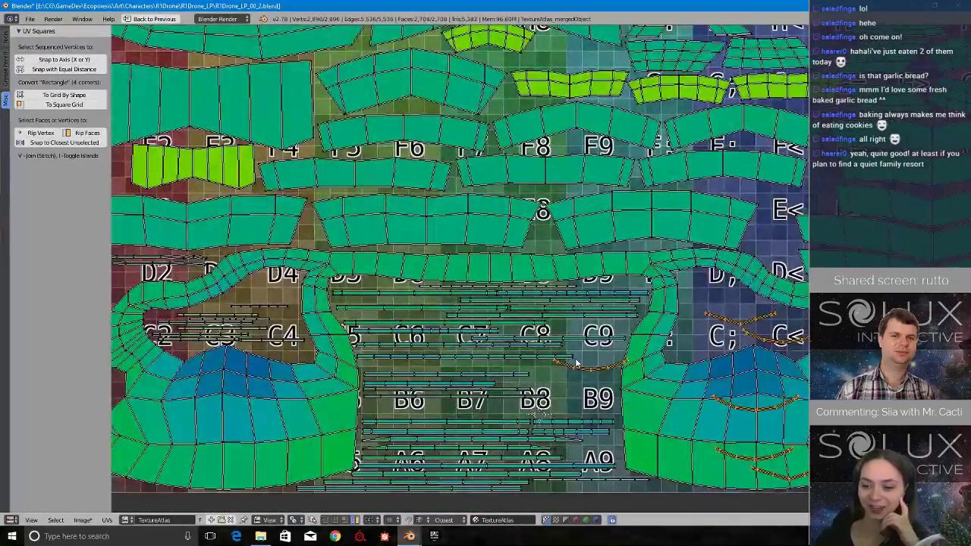
scroll(577, 364, down, 4)
key(g)
click(575, 427)
middle_drag(650, 413, 526, 327)
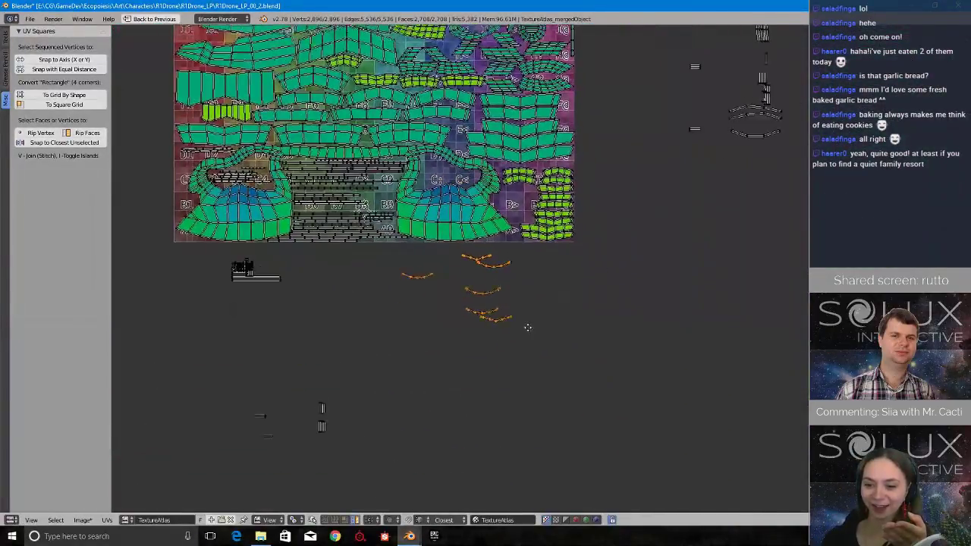
Try straightening the curved strips below the atlas with To Grid By Shape, undoing each conversion.
scroll(528, 325, up, 3)
click(89, 97)
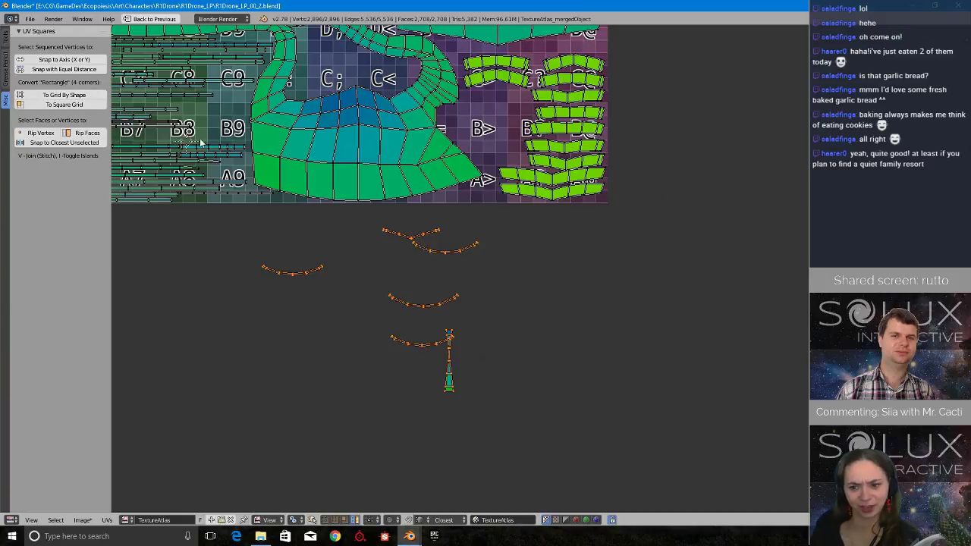
key(ctrl+z)
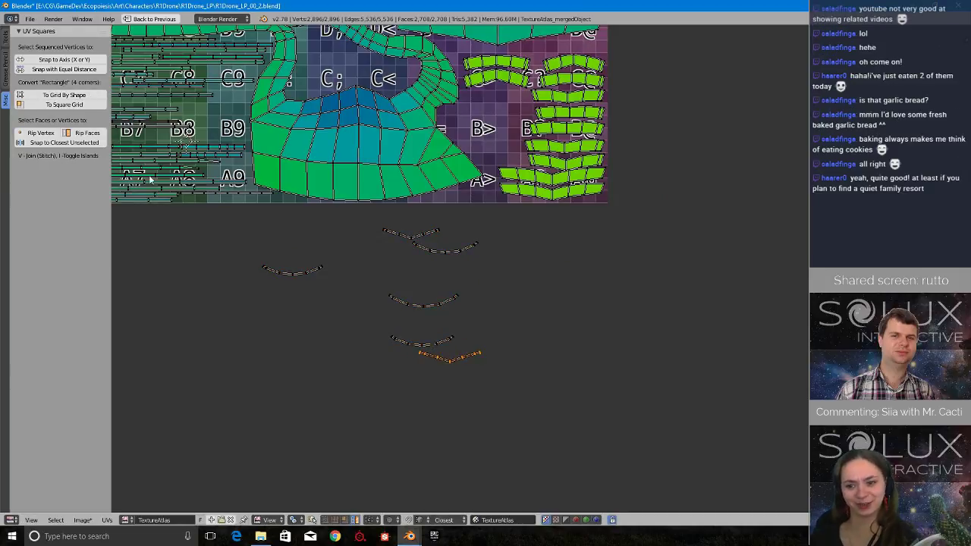
click(63, 95)
key(ctrl+z)
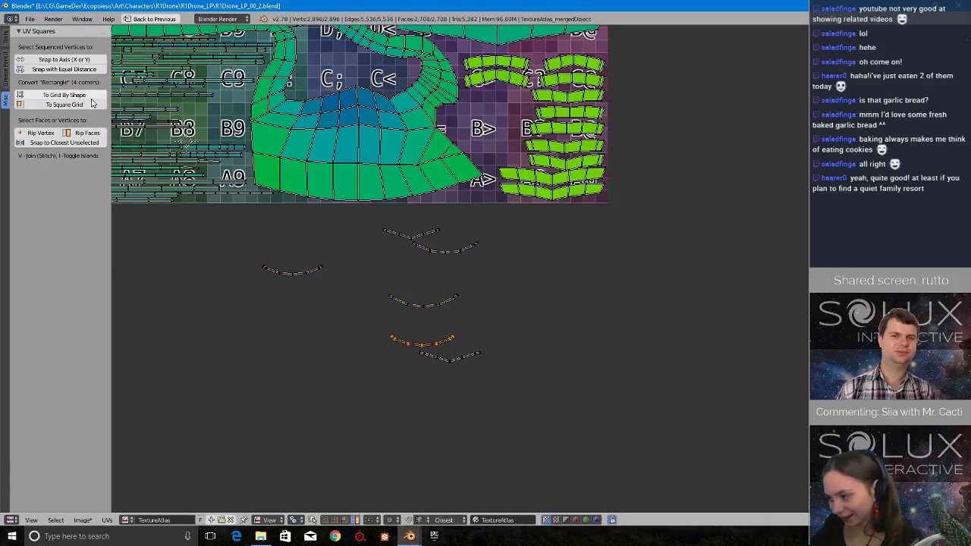
click(64, 96)
key(ctrl+z)
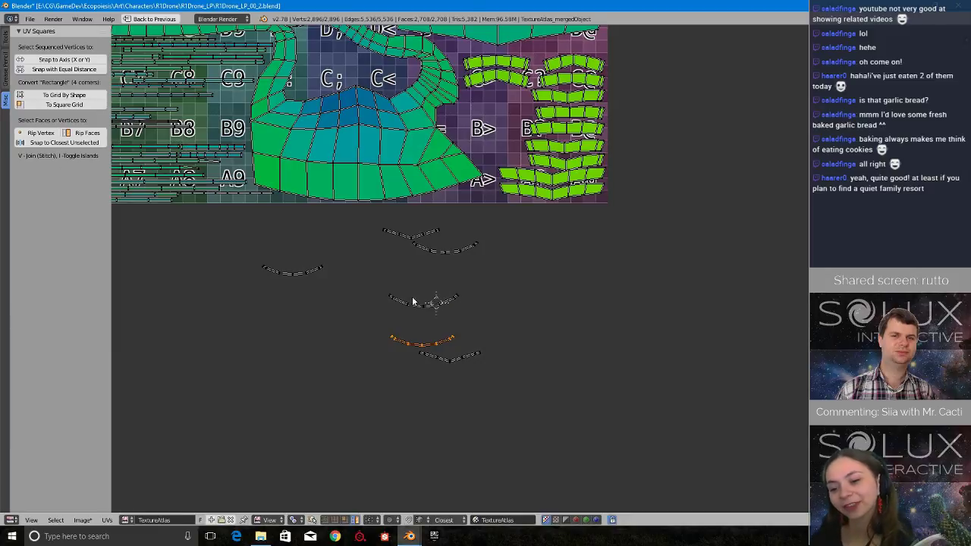
key(ctrl+z)
right_click(445, 253)
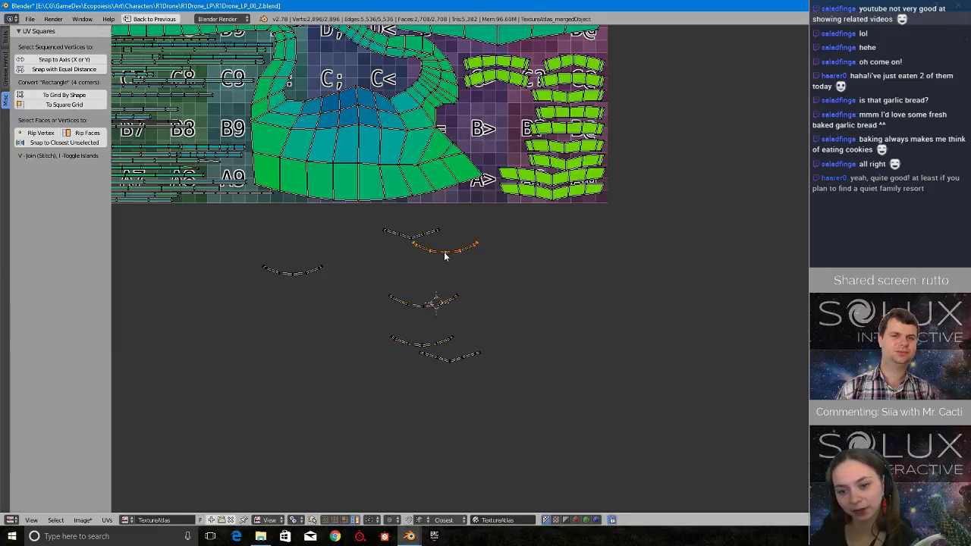
click(39, 96)
key(ctrl+z)
right_click(384, 229)
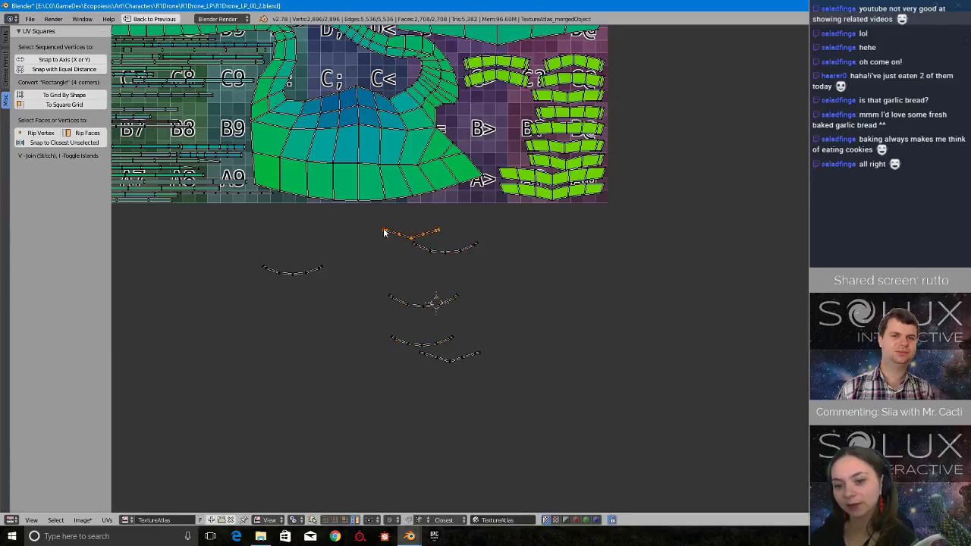
click(62, 96)
key(ctrl+z)
right_click(289, 265)
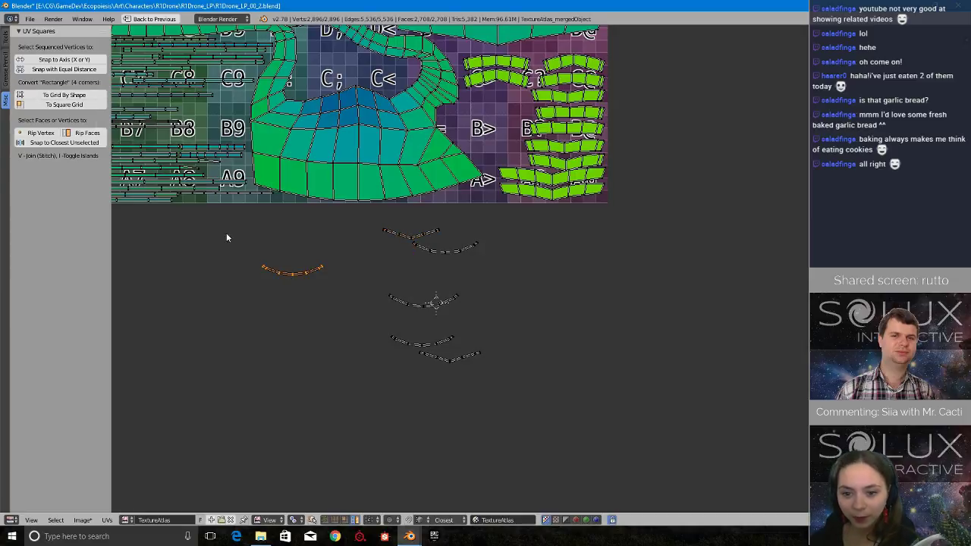
click(63, 95)
key(ctrl+z)
Switch UV selection to Vertex and scale the cross edges on the lowest V-shaped strip's left half to 0 along X.
scroll(520, 351, up, 4)
scroll(498, 280, up, 1)
middle_drag(428, 259, 564, 216)
scroll(498, 280, down, 2)
scroll(617, 318, up, 4)
scroll(617, 319, down, 4)
scroll(716, 394, up, 4)
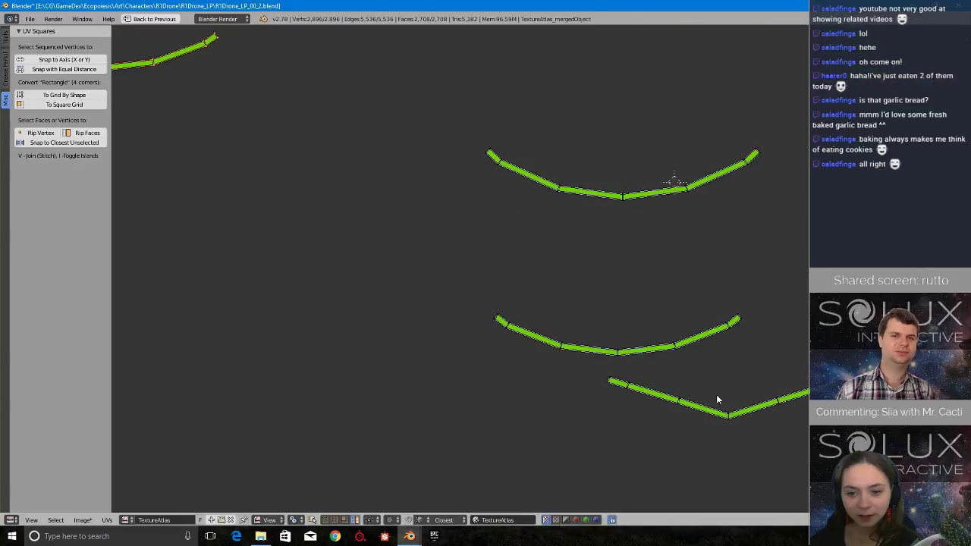
scroll(520, 257, up, 2)
middle_drag(723, 392, 276, 228)
scroll(446, 346, down, 2)
key(ctrl+Tab)
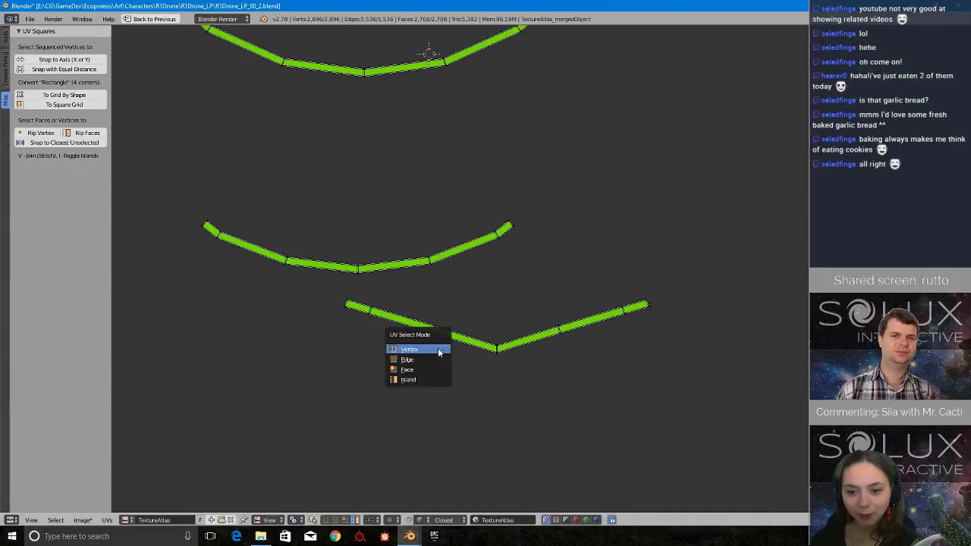
click(436, 349)
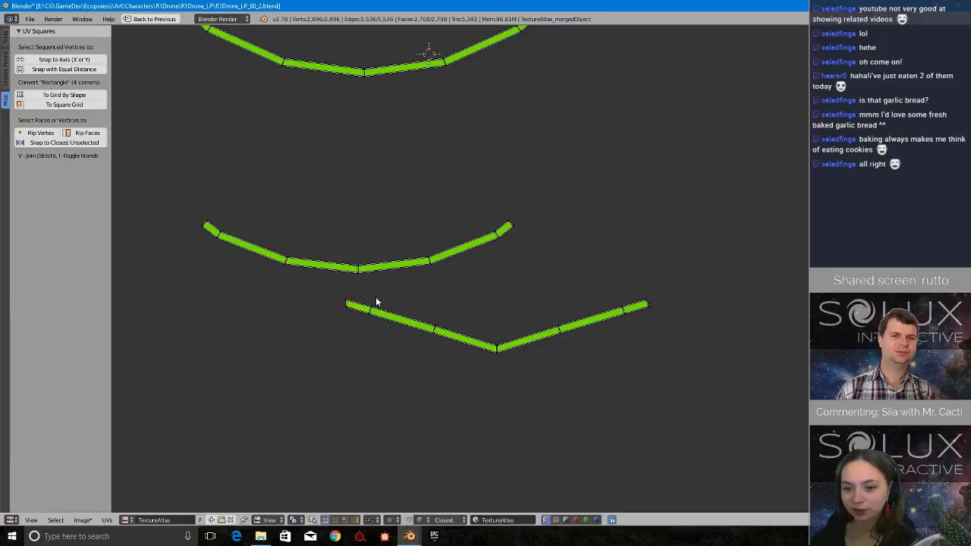
ctrl+drag(378, 329, 381, 330)
key(s)
key(x)
key(0)
key(Return)
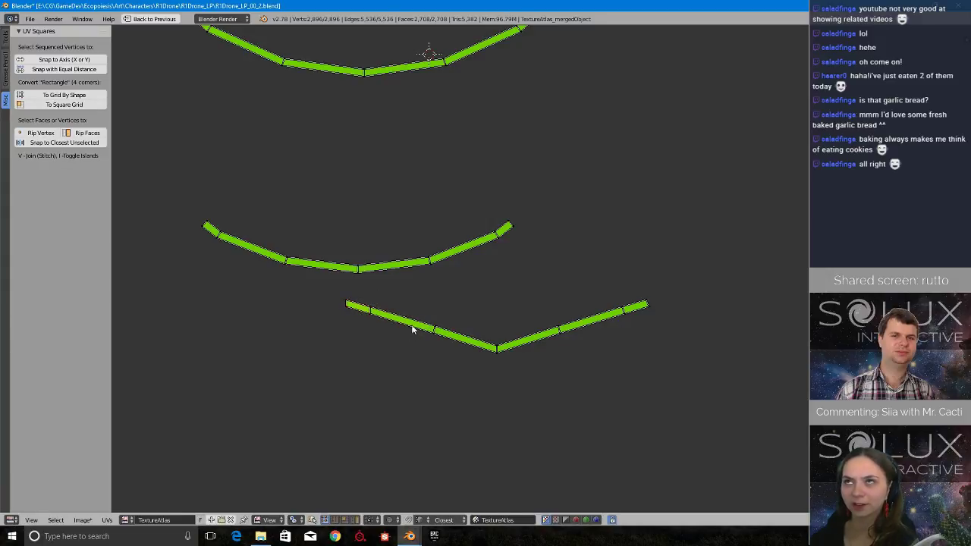
ctrl+drag(457, 336, 457, 334)
key(s)
key(x)
key(0)
key(Return)
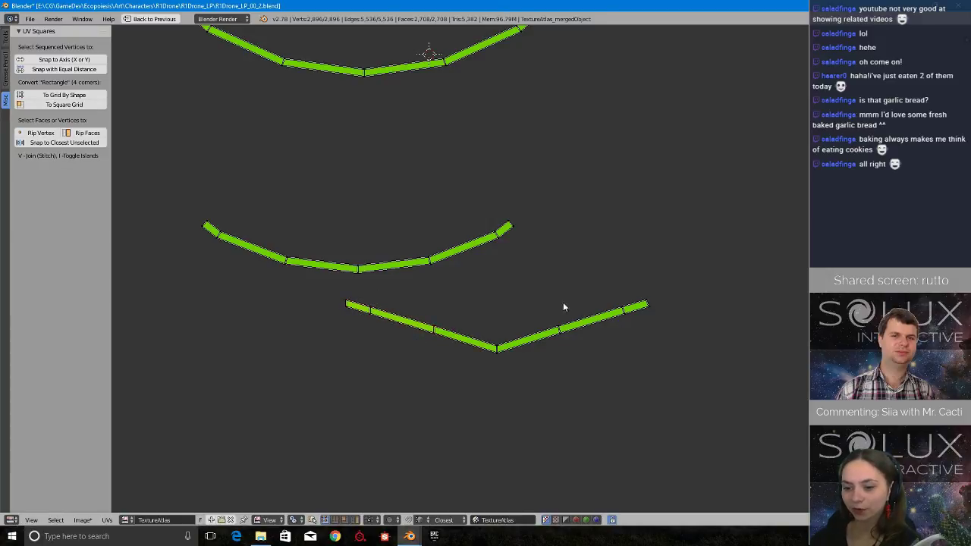
Make the cross edges on the V-shaped strip's right half vertical by scaling each vertex pair to 0 along X.
ctrl+drag(563, 302, 569, 356)
key(s)
key(x)
key(0)
key(Return)
ctrl+drag(632, 287, 631, 328)
key(s)
key(x)
key(0)
key(Return)
ctrl+drag(658, 284, 636, 300)
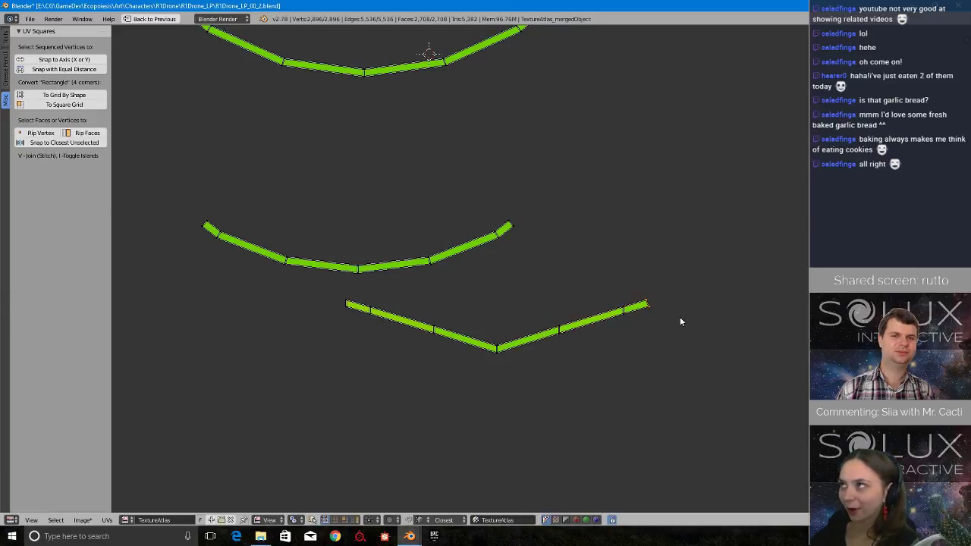
scroll(581, 322, up, 5)
scroll(553, 342, down, 2)
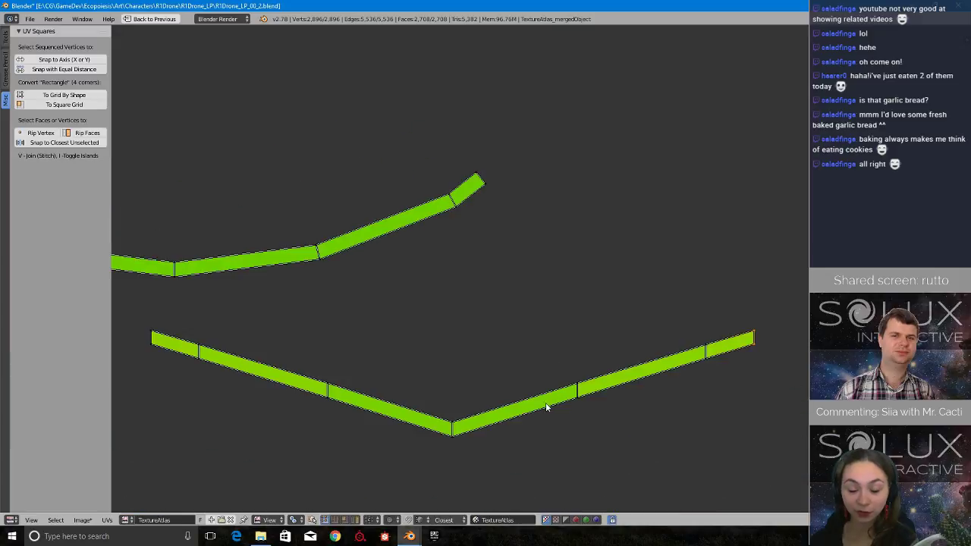
Try to flatten the V-shaped strip's lower vertex row by scaling it to 0 along X, undoing or cancelling each attempt.
scroll(546, 407, down, 2)
key(s)
key(x)
key(0)
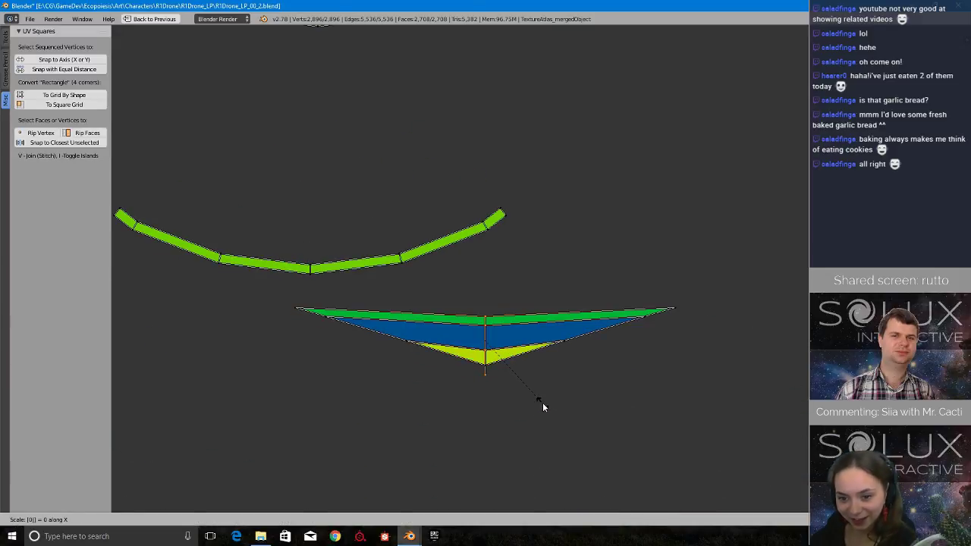
key(Return)
key(ctrl+z)
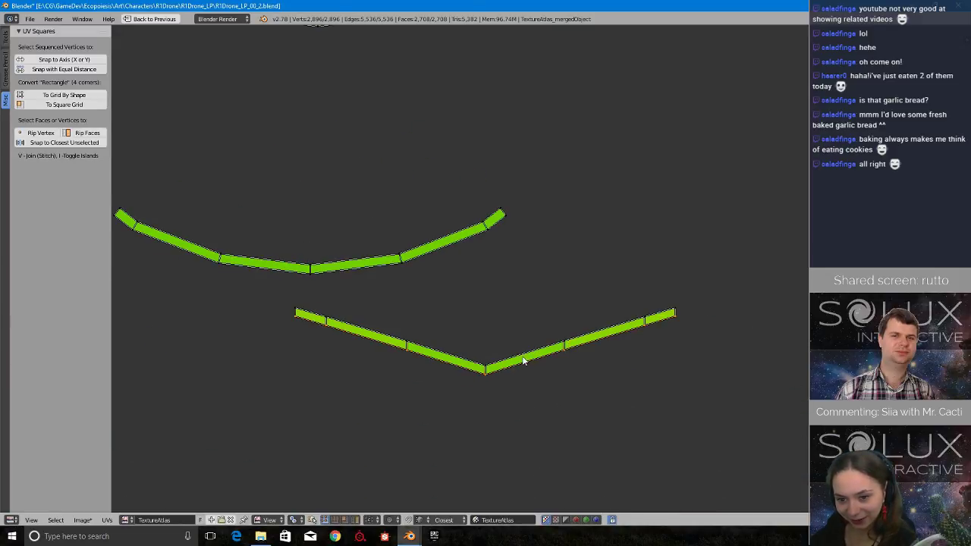
key(s)
key(x)
key(0)
key(Return)
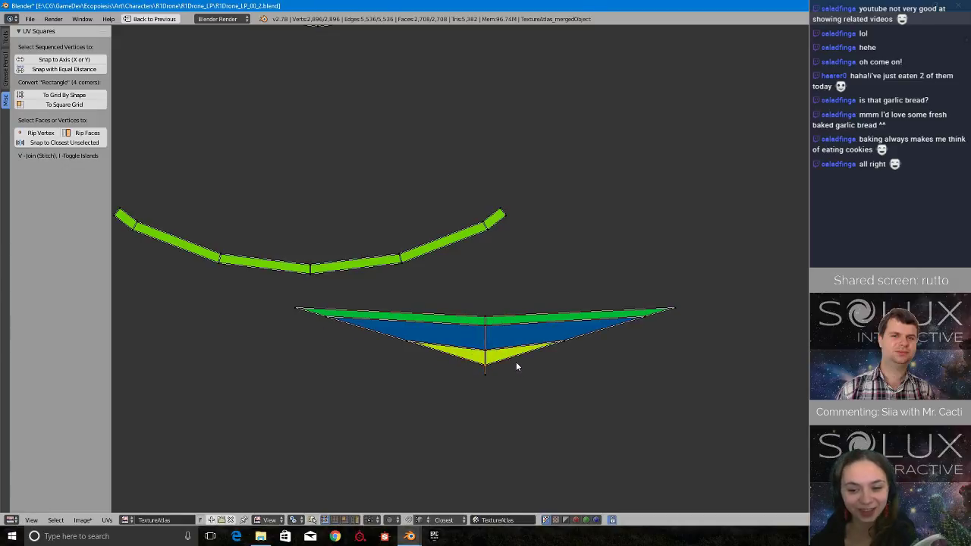
key(ctrl+z)
middle_drag(515, 362, 558, 359)
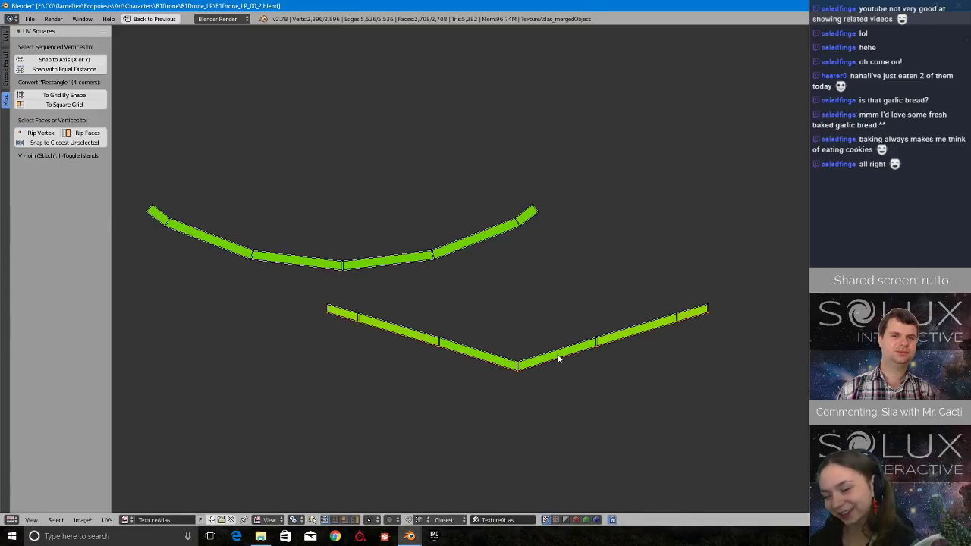
key(s)
key(x)
key(0)
key(Return)
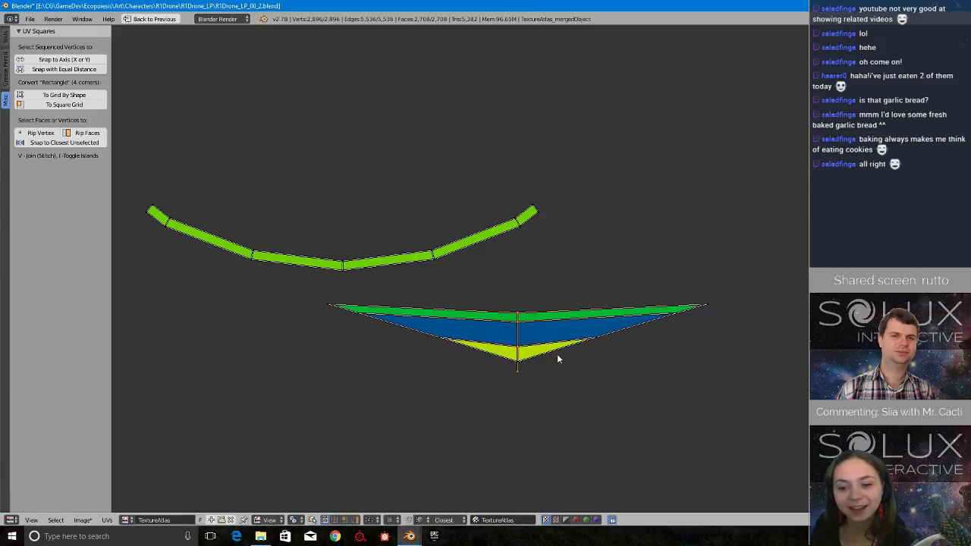
key(ctrl+z)
key(ctrl+shift+z)
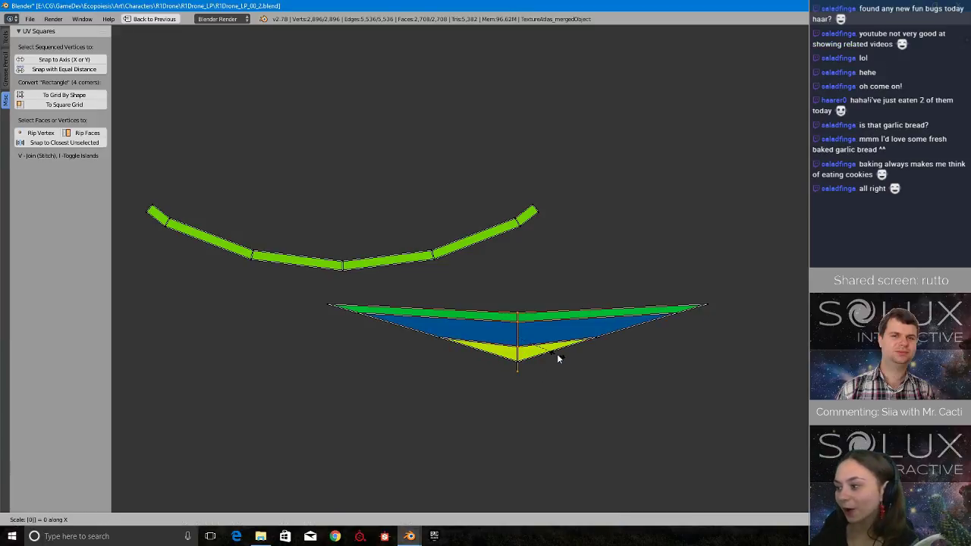
key(s)
key(x)
key(0)
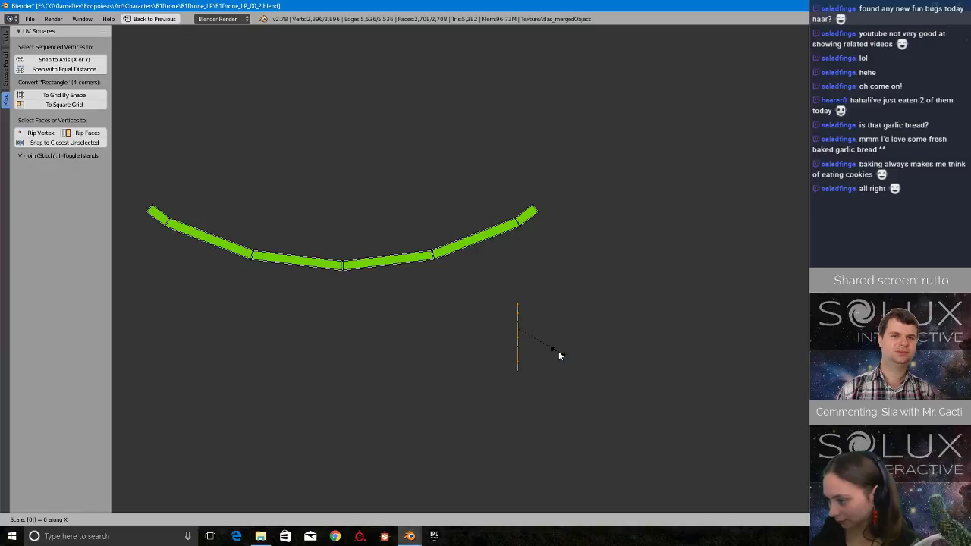
key(Escape)
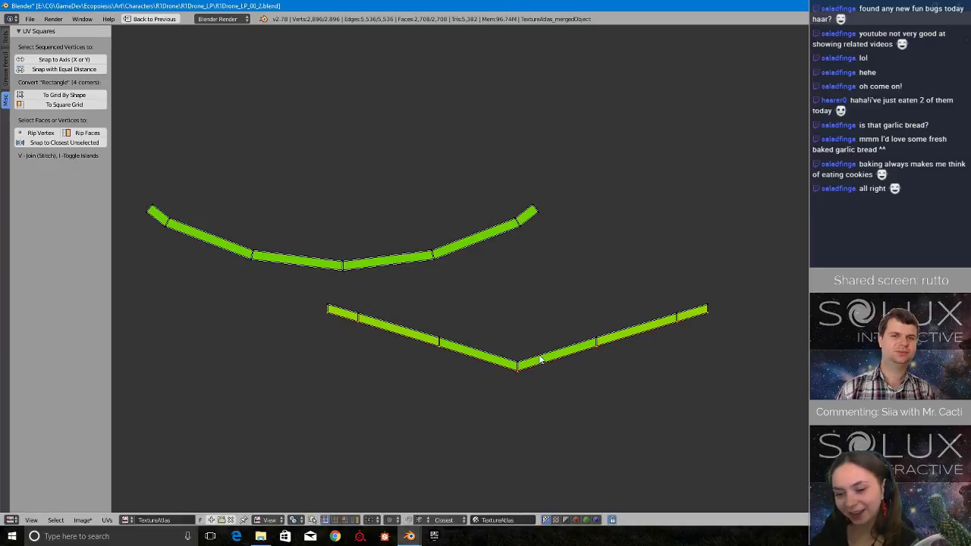
Straighten the V-shaped strip by scaling its lower and upper vertex rows to 0 along Y, one row at a time.
key(s)
key(y)
key(0)
key(Return)
alt+right_click(540, 359)
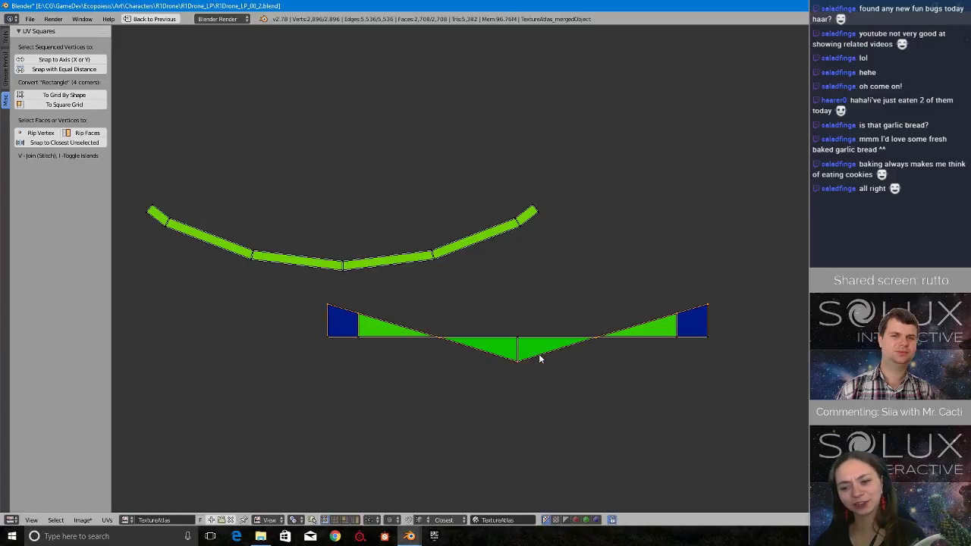
key(s)
key(y)
key(0)
key(Return)
scroll(411, 320, up, 1)
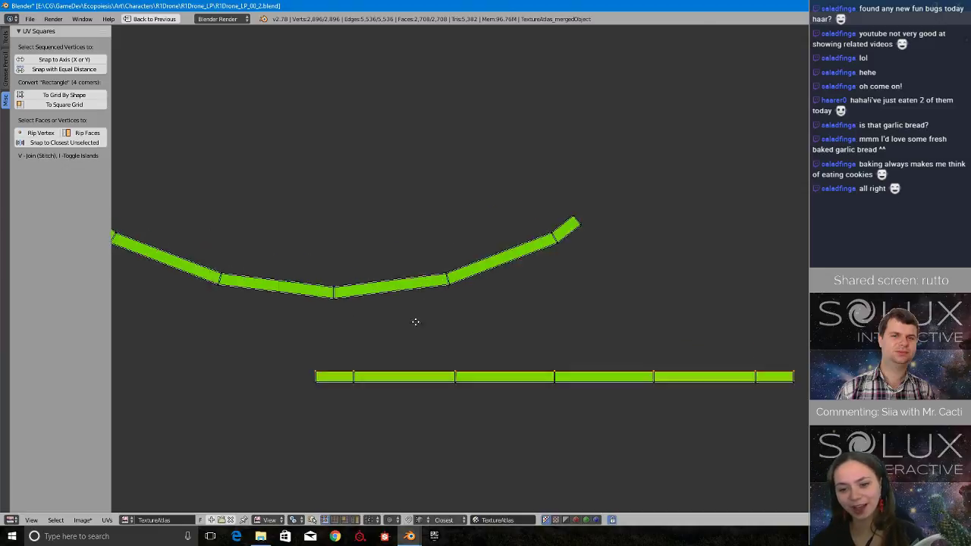
middle_drag(412, 321, 520, 358)
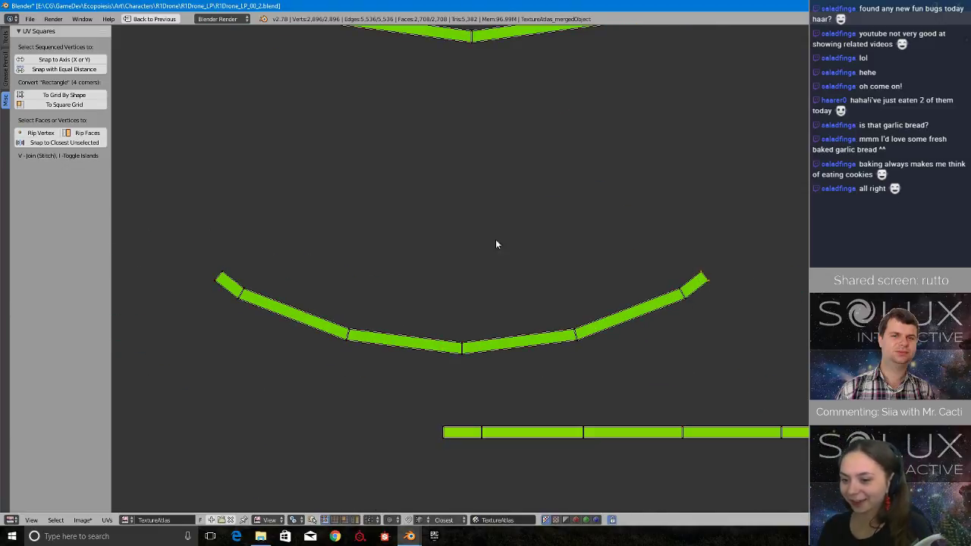
Make the cross edges on the right half of the lowest curved strip vertical by scaling each vertex pair to 0 along X.
key(s)
key(x)
key(0)
key(Return)
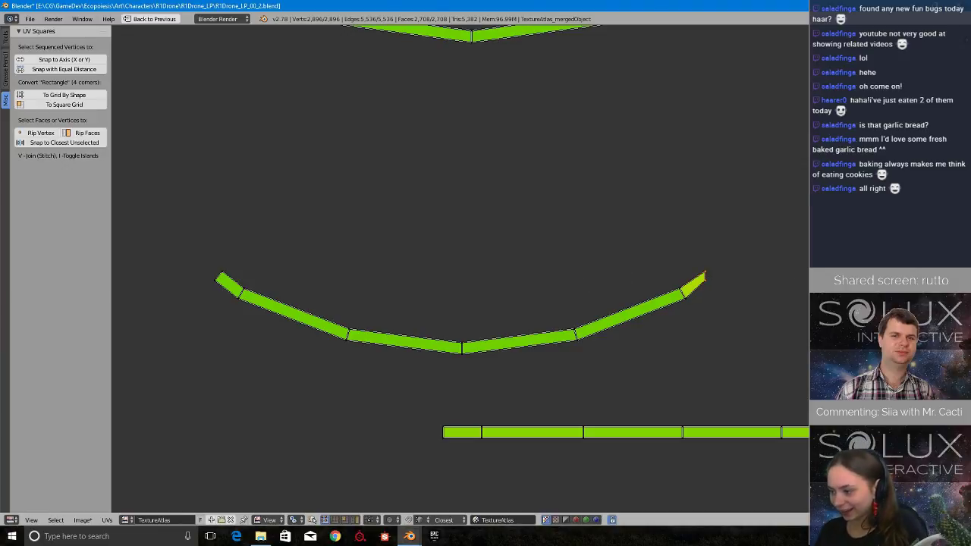
mouse_move(671, 280)
ctrl+mouse_down()
mouse_move(695, 299)
mouse_move(656, 304)
ctrl+mouse_up()
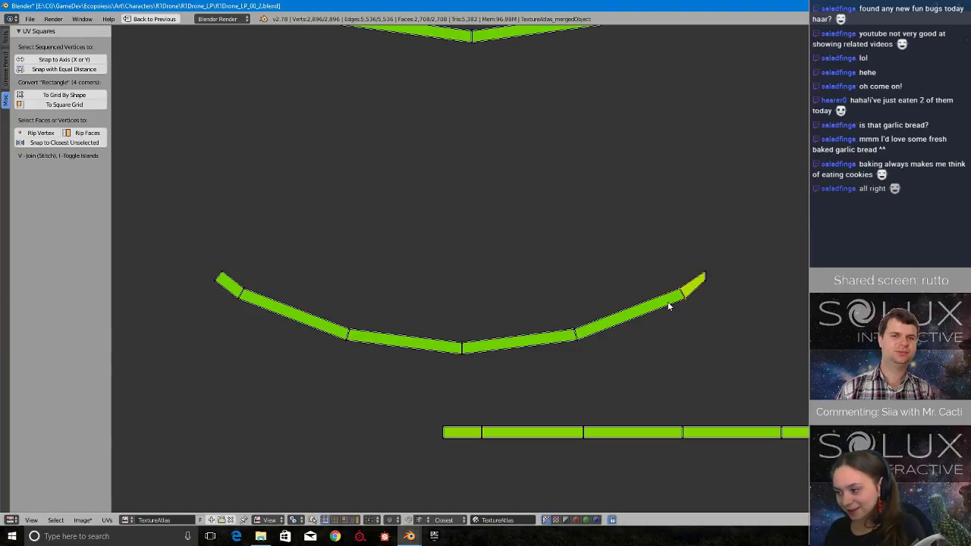
key(s)
key(x)
key(0)
key(Return)
key(a)
ctrl+drag(578, 308, 581, 343)
key(s)
key(x)
key(0)
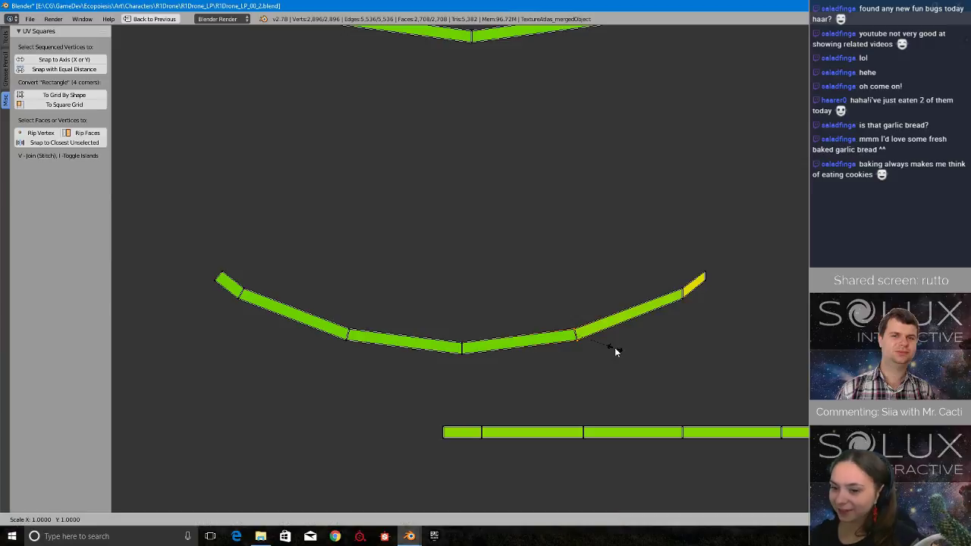
key(Return)
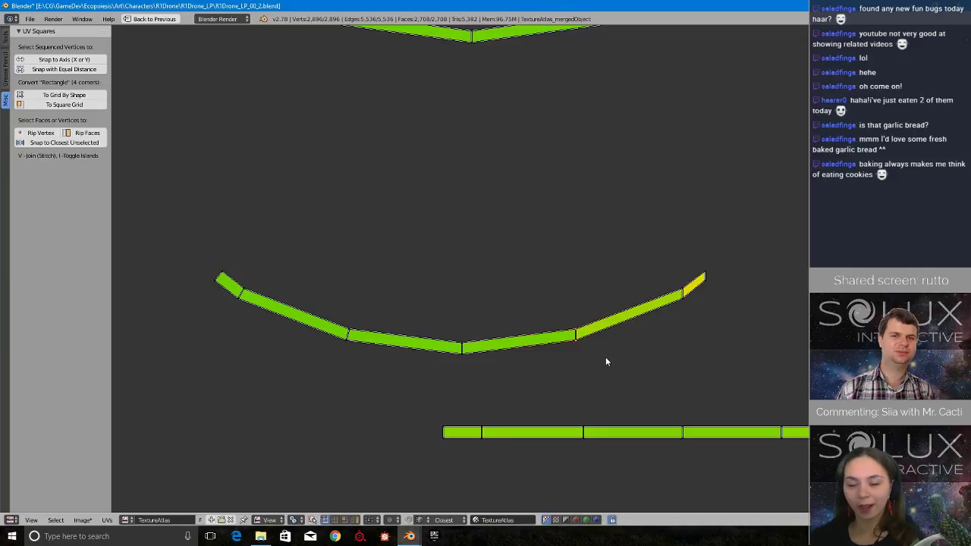
Make the cross edges on the same curved strip's left half vertical by scaling each vertex pair to 0 along X.
right_click(347, 335)
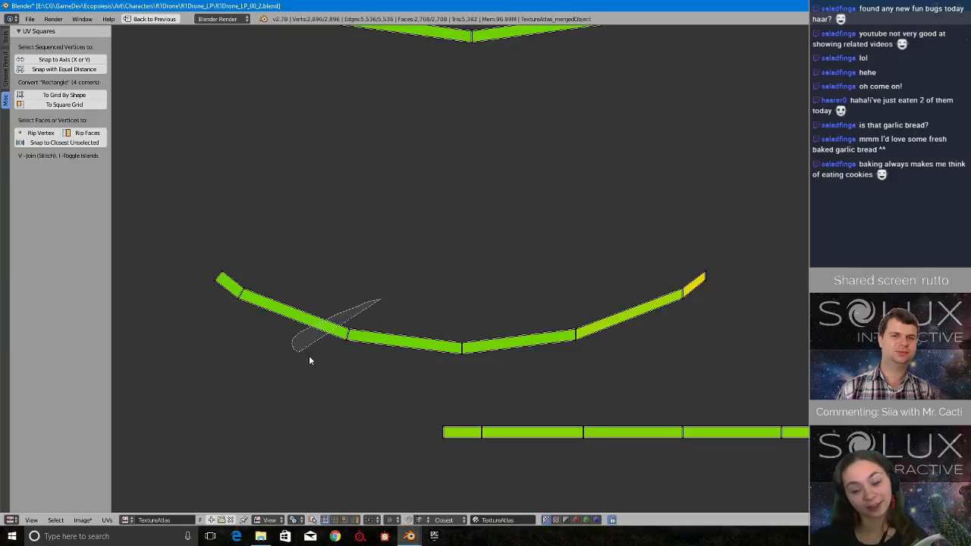
key(s)
key(x)
key(0)
key(Return)
key(a)
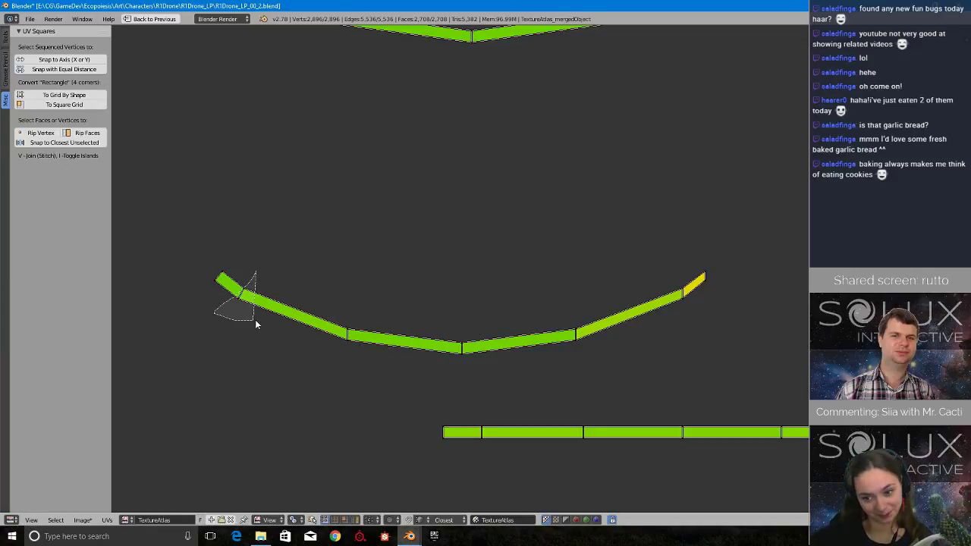
ctrl+drag(256, 320, 265, 320)
key(s)
key(x)
key(0)
key(Return)
key(a)
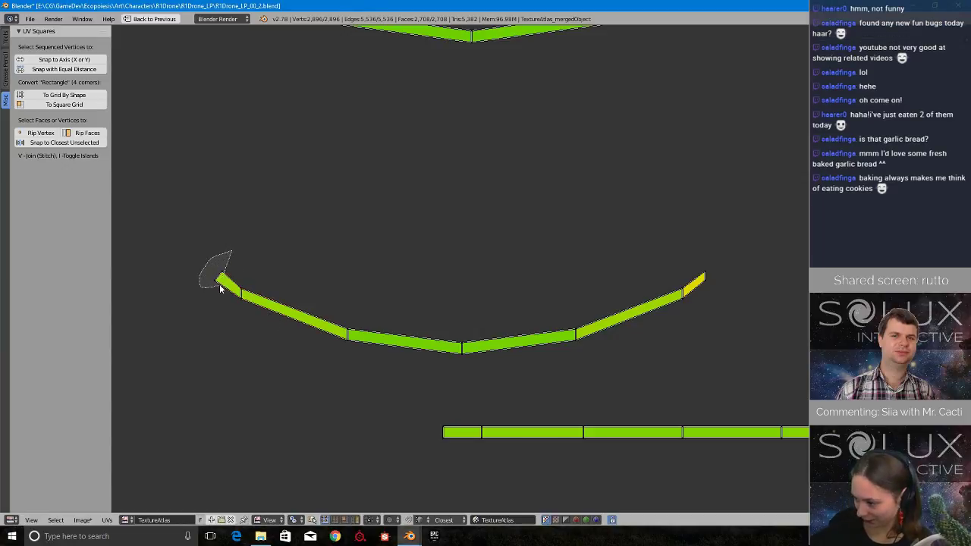
ctrl+drag(219, 287, 219, 288)
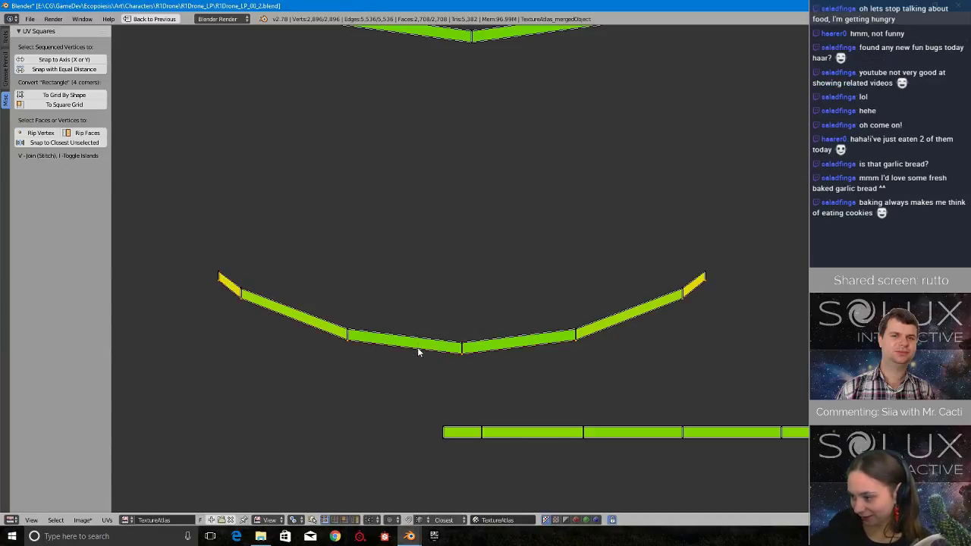
Straighten this curved strip by scaling its lower vertex row and its upper vertex row to 0 along Y, separately.
key(s)
key(y)
key(0)
key(Return)
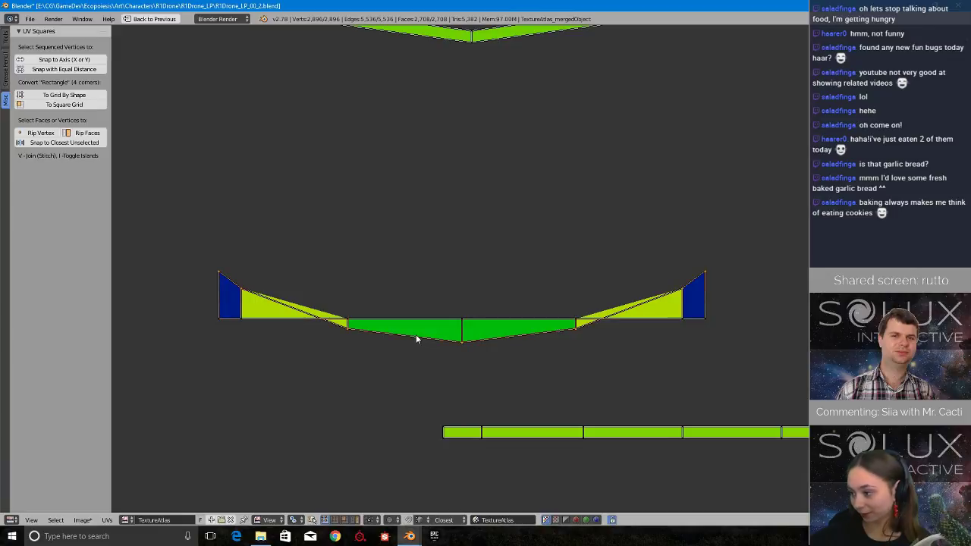
key(s)
key(y)
key(0)
key(Return)
On the curved strip directly above the straightened ones, scale the right half's cross edges to 0 along X.
scroll(417, 338, down, 8)
middle_drag(549, 234, 554, 247)
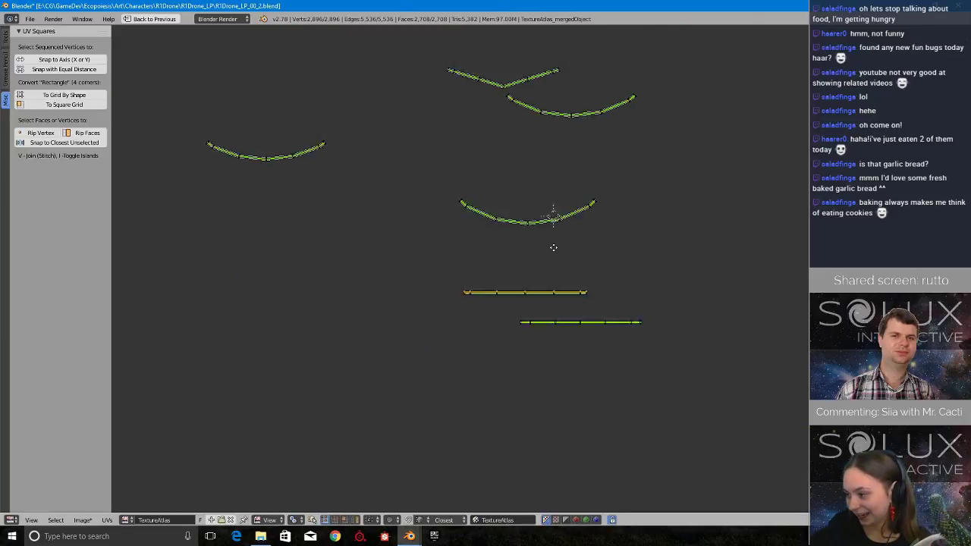
scroll(554, 325, up, 5)
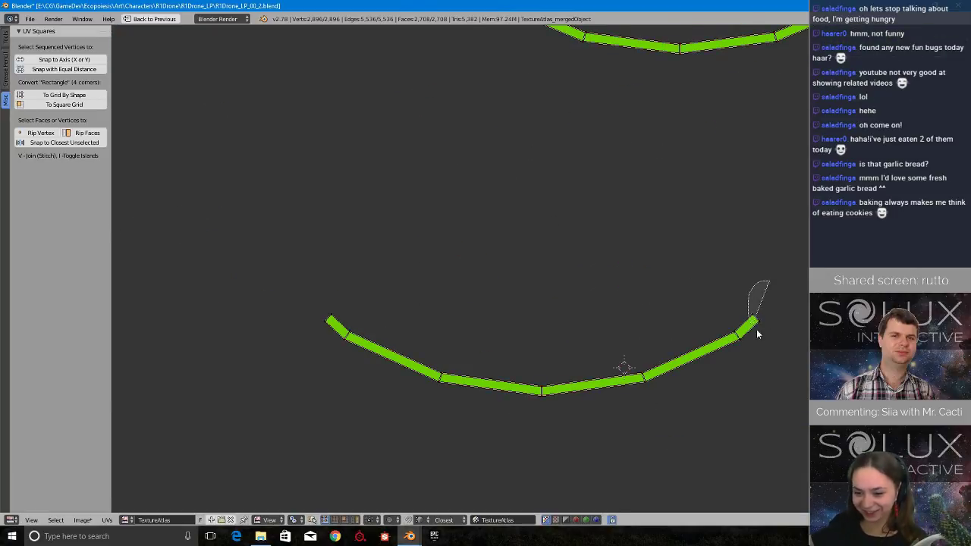
ctrl+drag(756, 330, 606, 383)
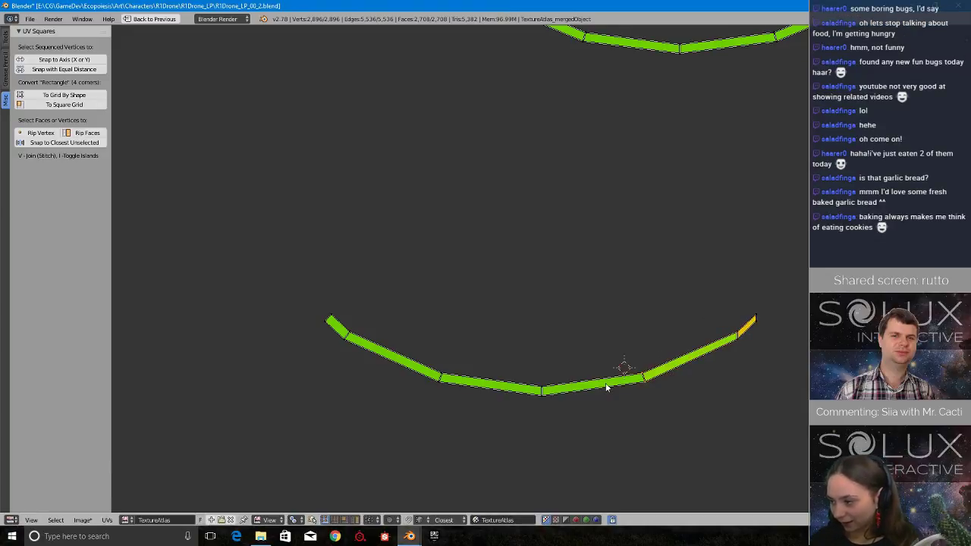
key(s)
key(x)
key(0)
key(Return)
Scale the three cross edges on this strip's left half to 0 along X, one vertex pair at a time.
key(a)
mouse_move(456, 348)
ctrl+mouse_down()
mouse_move(395, 365)
mouse_move(402, 360)
ctrl+mouse_up()
key(s)
key(x)
key(0)
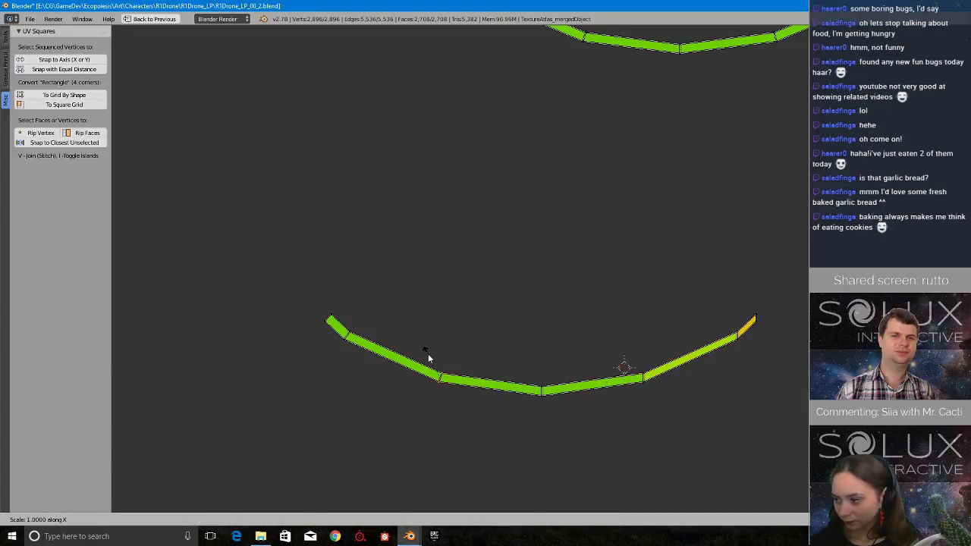
key(Return)
key(a)
mouse_move(372, 322)
ctrl+mouse_down()
mouse_move(348, 327)
mouse_move(378, 358)
ctrl+mouse_up()
key(s)
key(x)
key(0)
key(Return)
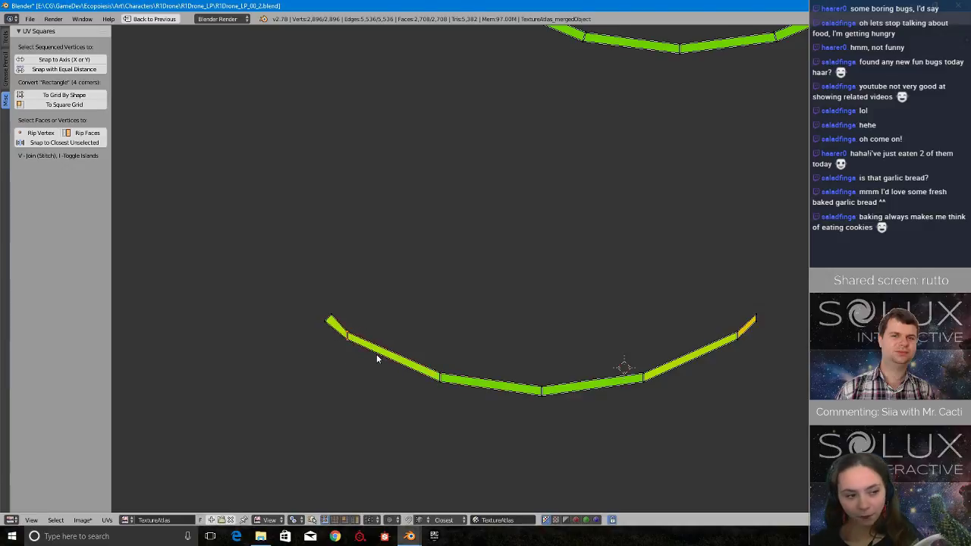
key(a)
mouse_move(349, 301)
ctrl+mouse_down()
mouse_move(313, 327)
mouse_move(359, 319)
ctrl+mouse_up()
key(s)
key(x)
key(0)
key(Return)
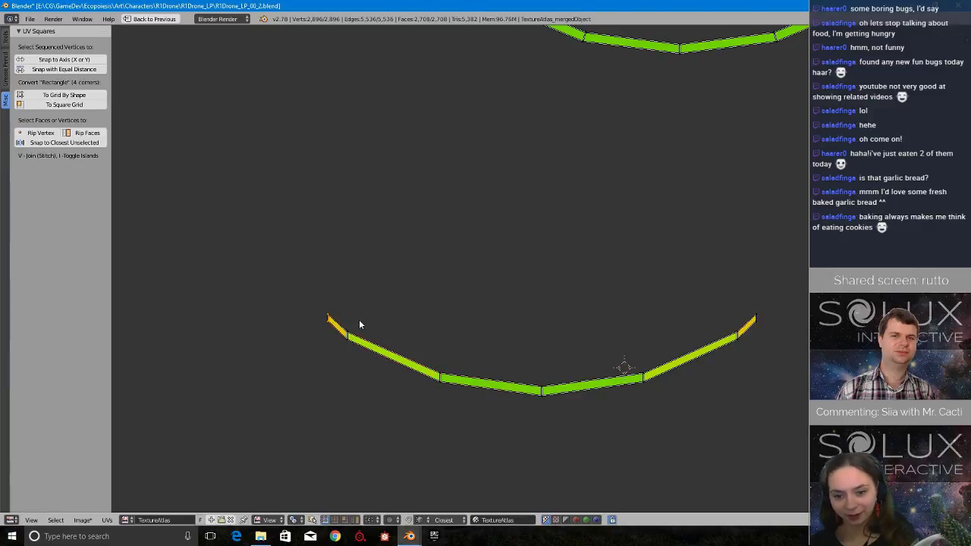
Flatten the strip's lower vertex row and its upper vertex row by scaling each to 0 along Y.
key(a)
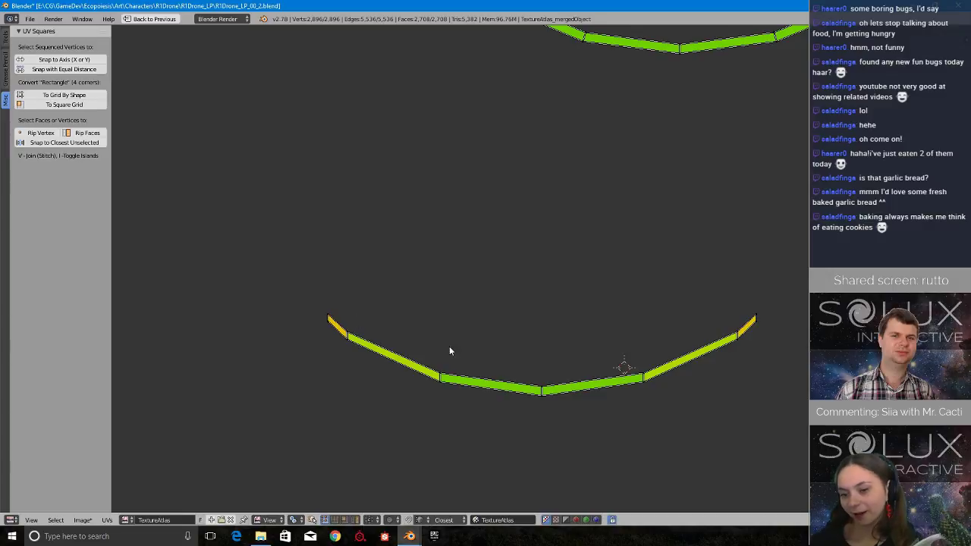
scroll(455, 357, up, 4)
scroll(479, 421, down, 3)
key(s)
key(y)
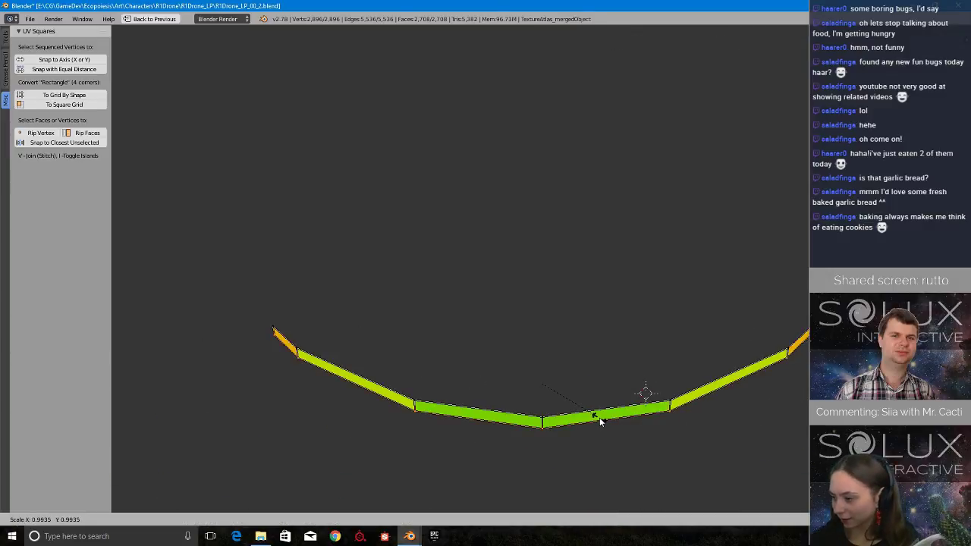
key(0)
key(Return)
key(ctrl+i)
key(s)
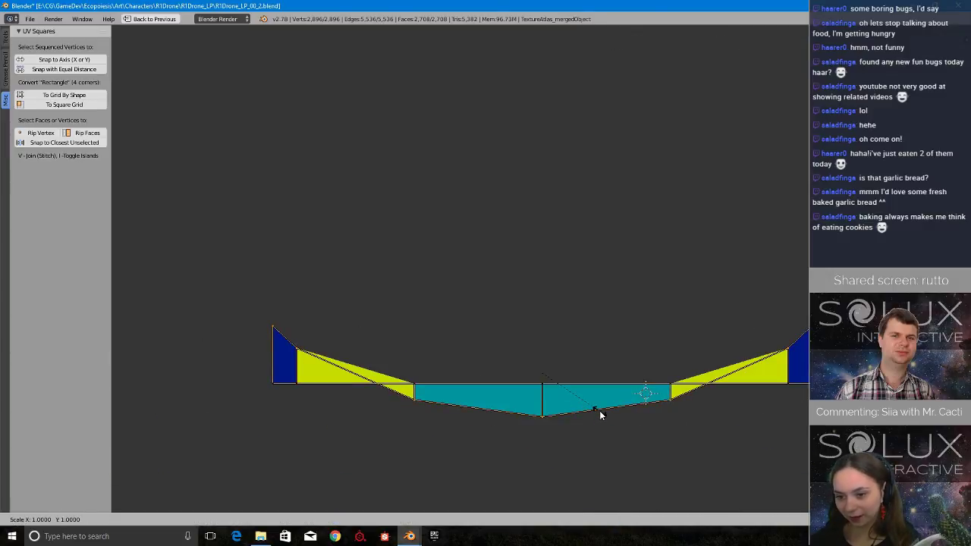
key(y)
key(0)
key(Return)
Save the blend file over its existing version.
scroll(591, 414, down, 5)
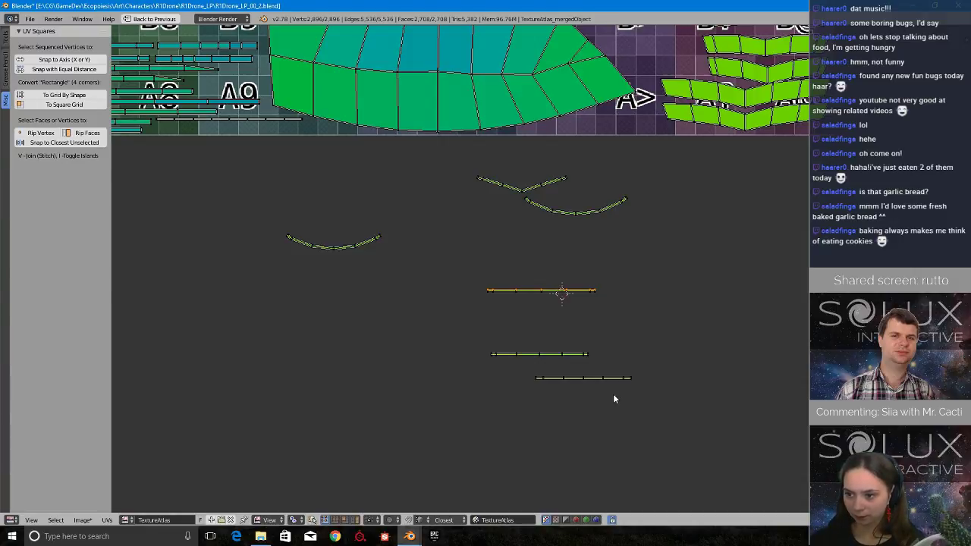
middle_drag(622, 386, 542, 356)
scroll(541, 379, up, 5)
middle_drag(267, 285, 502, 363)
scroll(502, 362, up, 4)
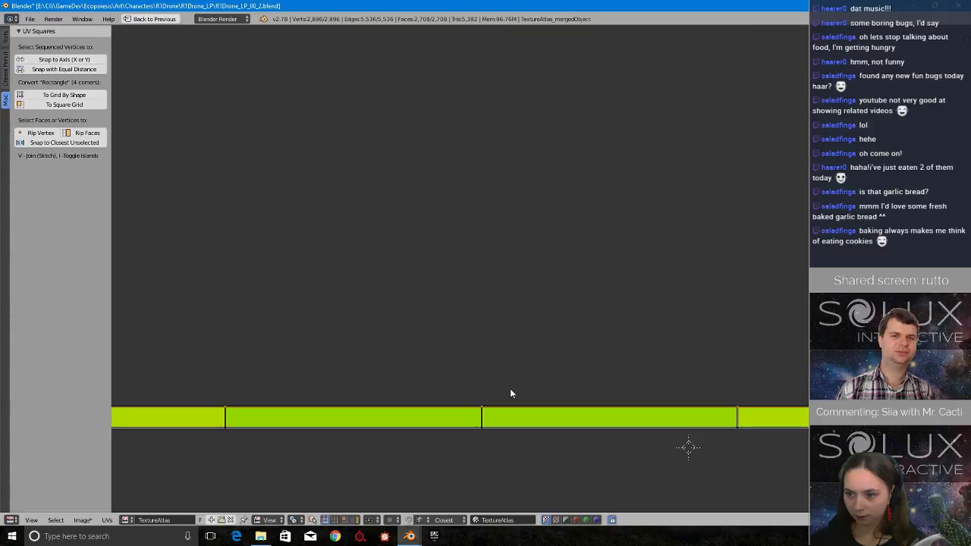
scroll(511, 392, down, 8)
middle_drag(520, 423, 535, 447)
scroll(567, 411, up, 5)
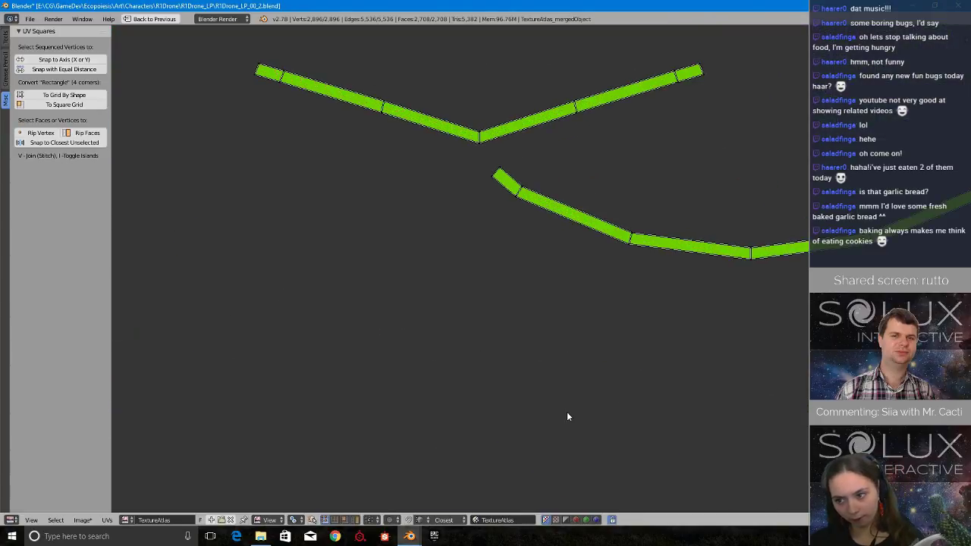
middle_drag(775, 301, 537, 399)
scroll(539, 399, up, 4)
scroll(541, 399, down, 5)
key(ctrl+s)
click(543, 401)
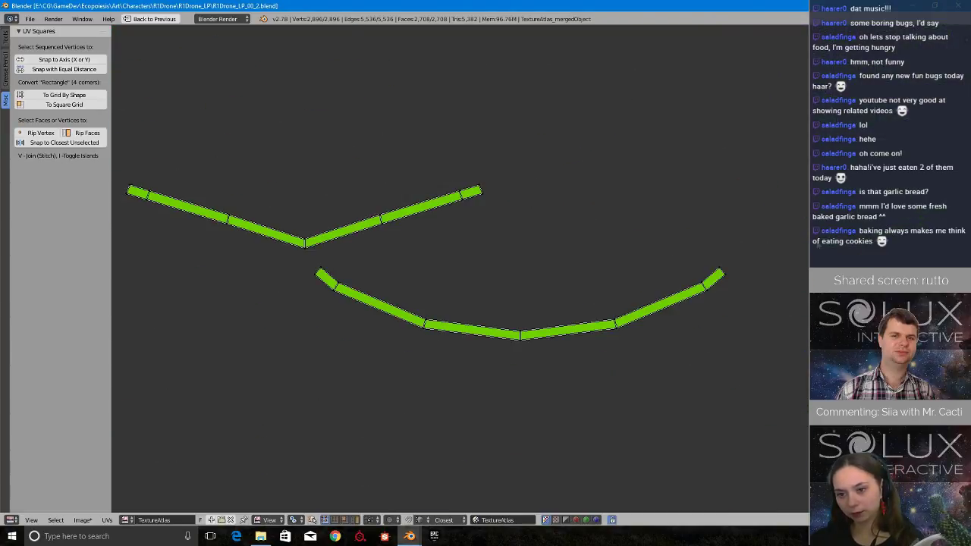
Make the cross edges of the curved strip beneath the V-shaped strip vertical by scaling each vertex pair to 0 along X.
mouse_move(721, 248)
ctrl+mouse_down()
mouse_move(730, 288)
mouse_move(739, 279)
ctrl+mouse_up()
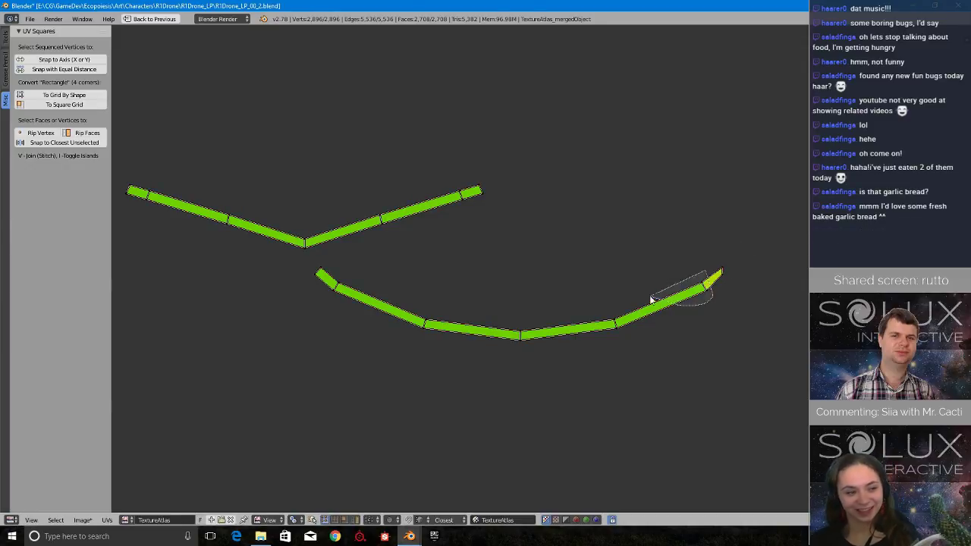
ctrl+drag(610, 277, 636, 345)
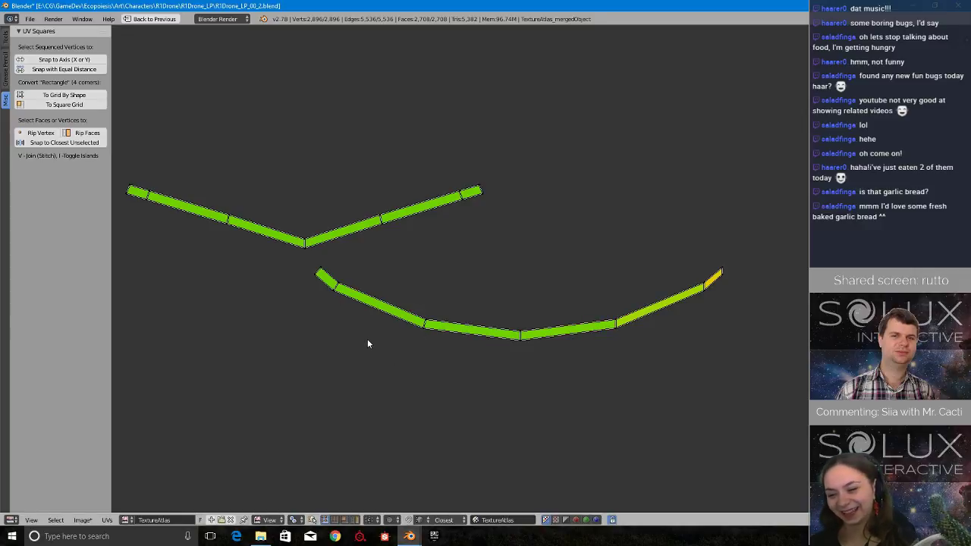
key(s)
click(394, 343)
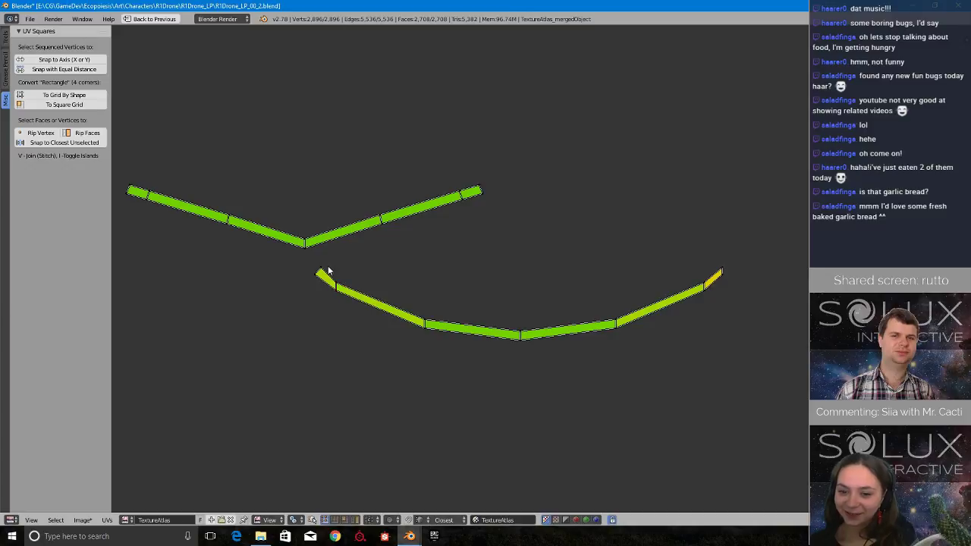
mouse_move(330, 269)
ctrl+mouse_down()
mouse_move(284, 273)
mouse_move(291, 265)
ctrl+mouse_up()
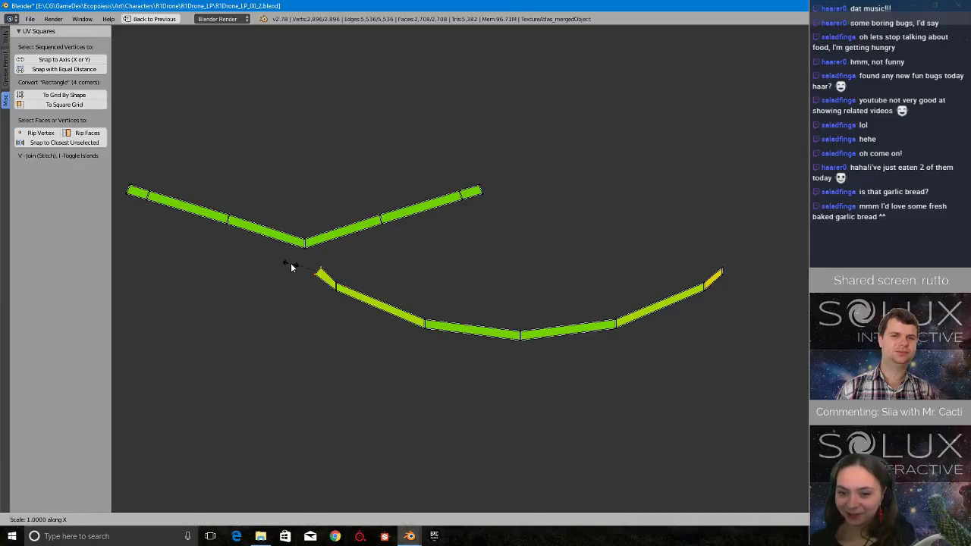
Straighten the curved strip beneath the V-shaped one by scaling its lower and upper vertex rows separately to 0 along Y.
alt+right_click(496, 335)
key(s)
key(y)
key(0)
key(Return)
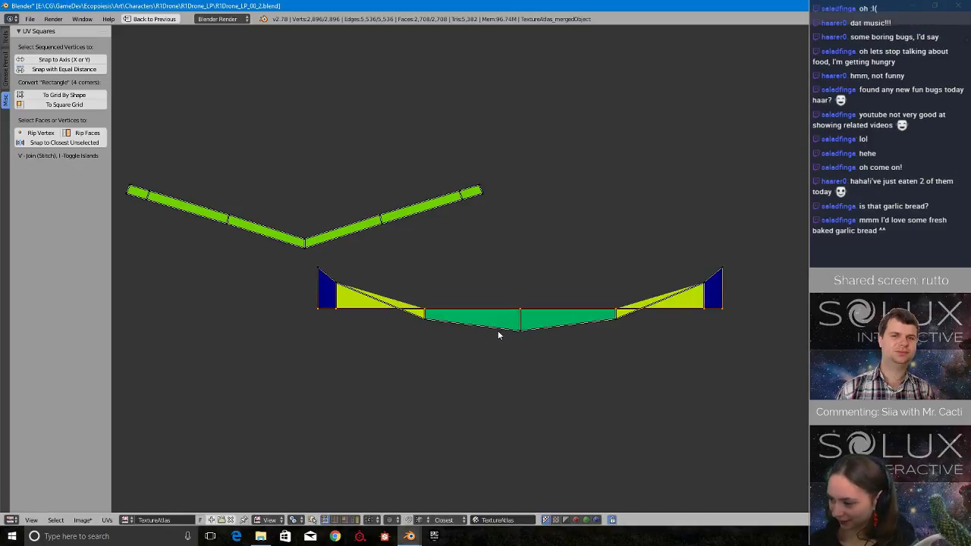
alt+right_click(498, 332)
key(s)
key(y)
key(0)
key(Return)
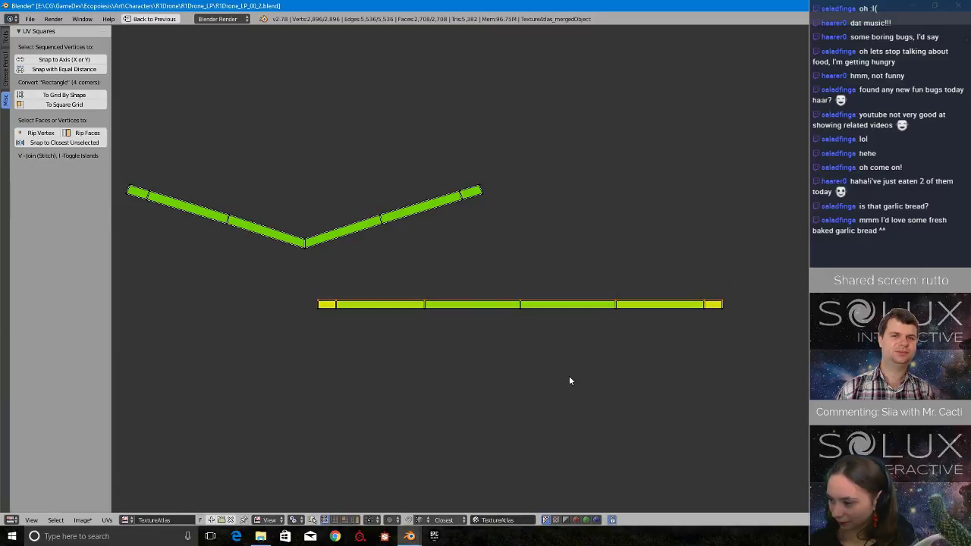
Scale the V-shaped strip's cross edges to 0 along X, from its right end through the inner edges of its left half.
scroll(569, 377, up, 2)
middle_drag(428, 274, 589, 417)
scroll(581, 414, up, 2)
scroll(531, 404, down, 2)
scroll(523, 399, down, 2)
middle_drag(504, 382, 575, 380)
key(a)
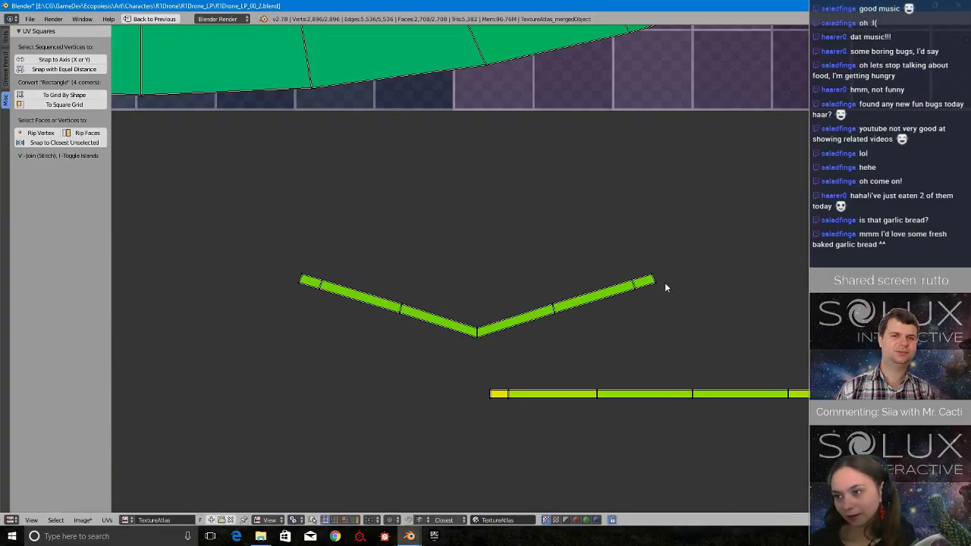
right_click(654, 277)
key(s)
key(x)
key(0)
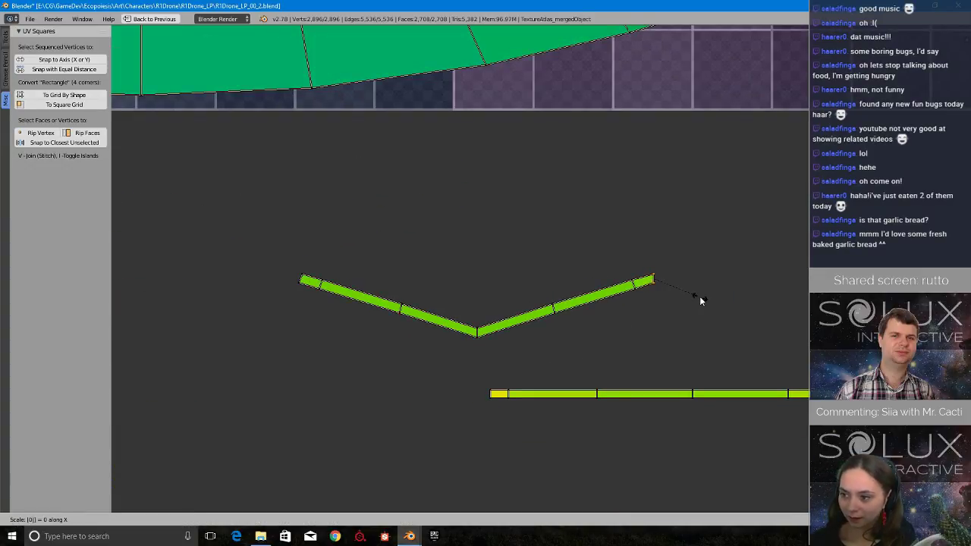
key(BackSpace)
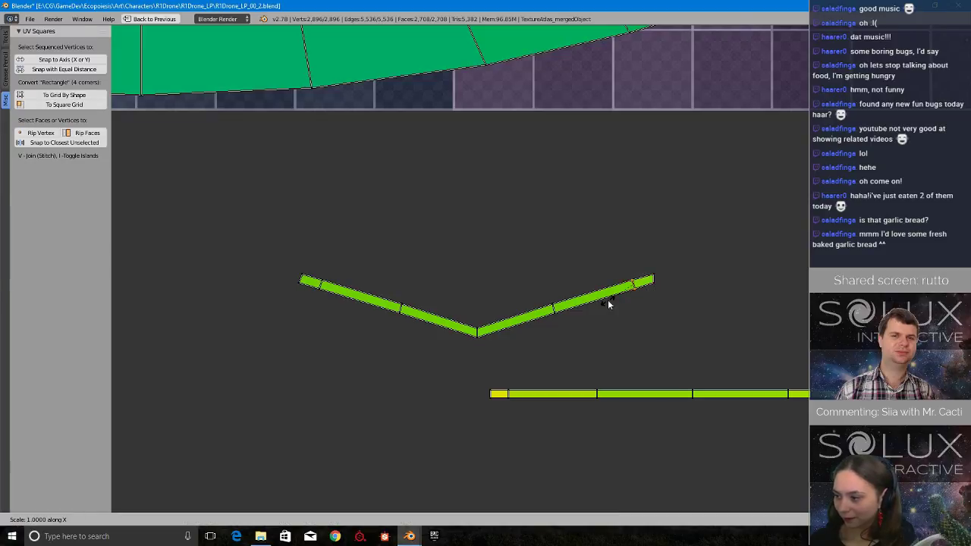
key(0)
key(Return)
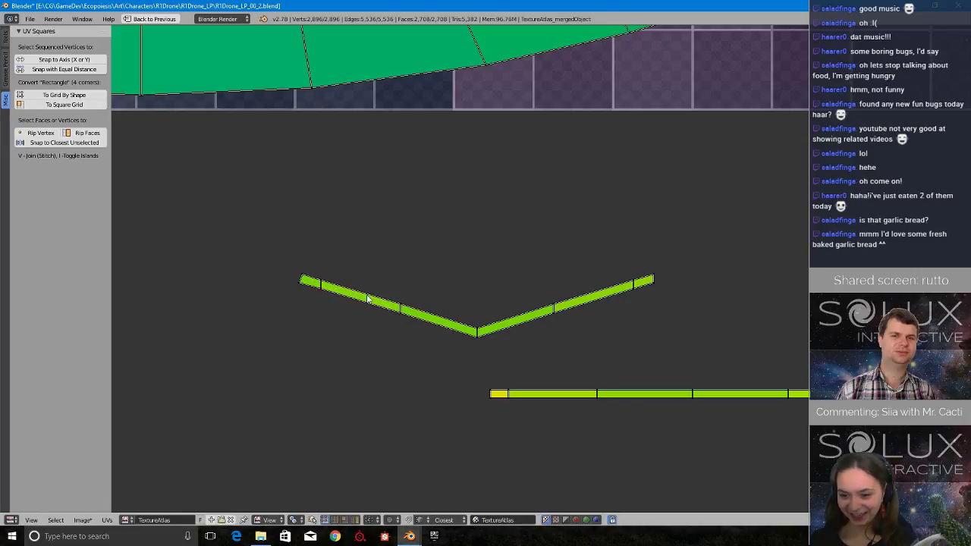
Make the V-shaped strip's left end edge vertical by scaling its vertex pair to 0 along X.
mouse_move(306, 258)
ctrl+mouse_down()
mouse_move(280, 290)
mouse_move(308, 290)
ctrl+mouse_up()
key(s)
key(x)
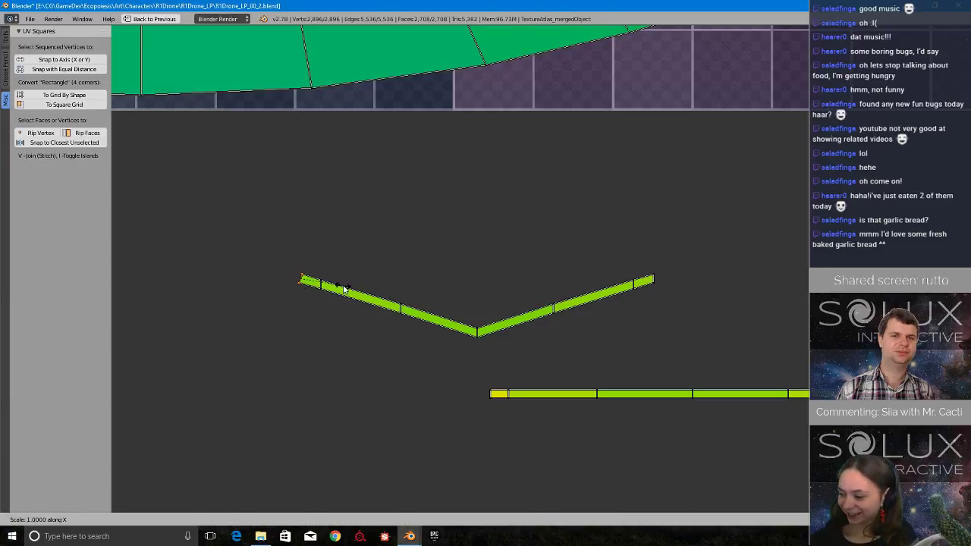
key(0)
key(Return)
Straighten the V-shaped strip by scaling its lower and upper vertex rows separately to 0 along Y.
scroll(374, 391, up, 4)
scroll(385, 440, down, 6)
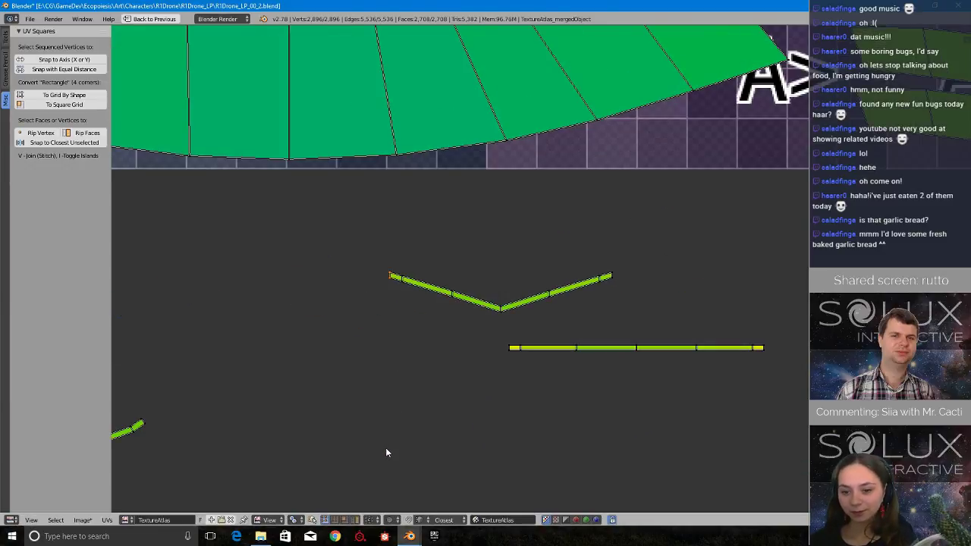
alt+right_click(531, 320)
scroll(531, 320, up, 1)
key(s)
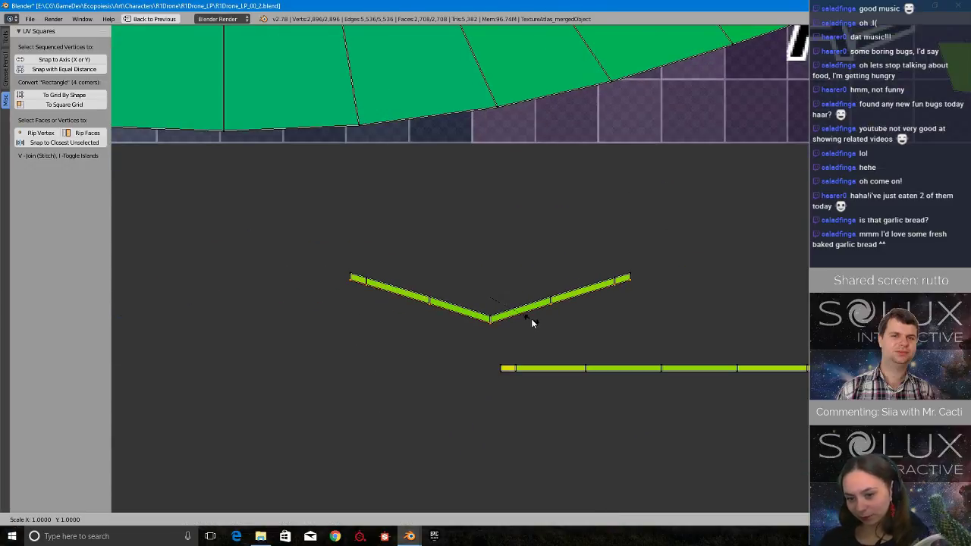
key(y)
key(0)
key(Return)
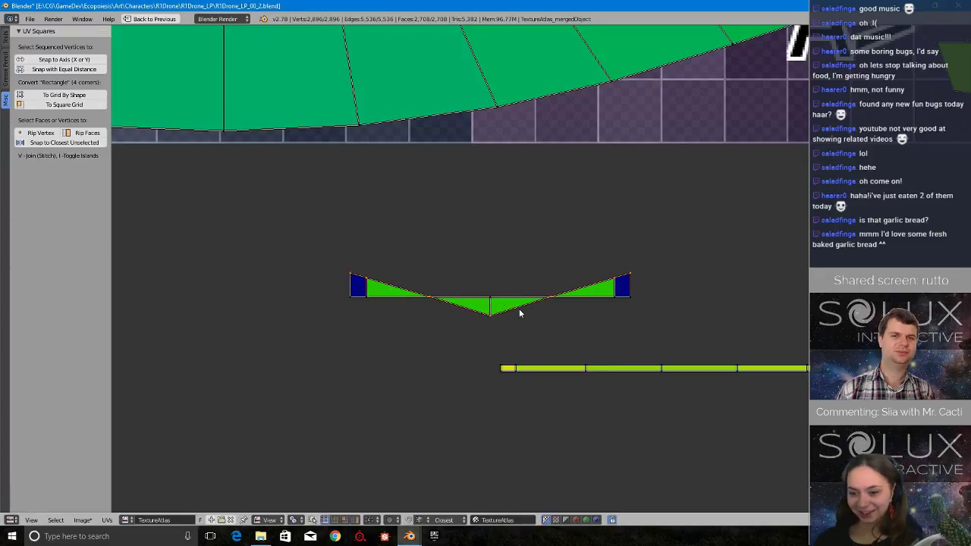
key(s)
key(y)
key(0)
key(Return)
scroll(519, 309, down, 4)
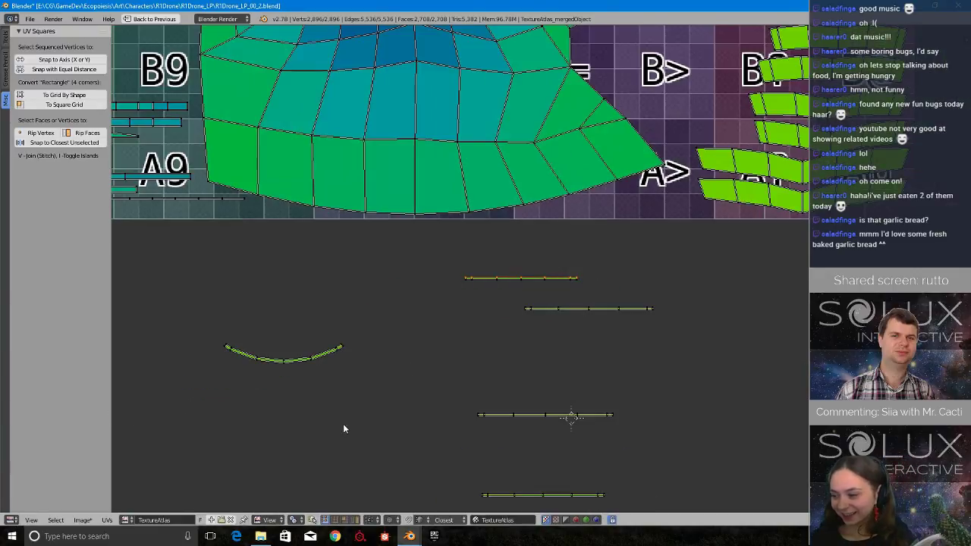
Move the remaining curved strip into the gap between the straightened strips.
middle_drag(297, 402, 318, 380)
right_drag(337, 339, 544, 335)
key(Escape)
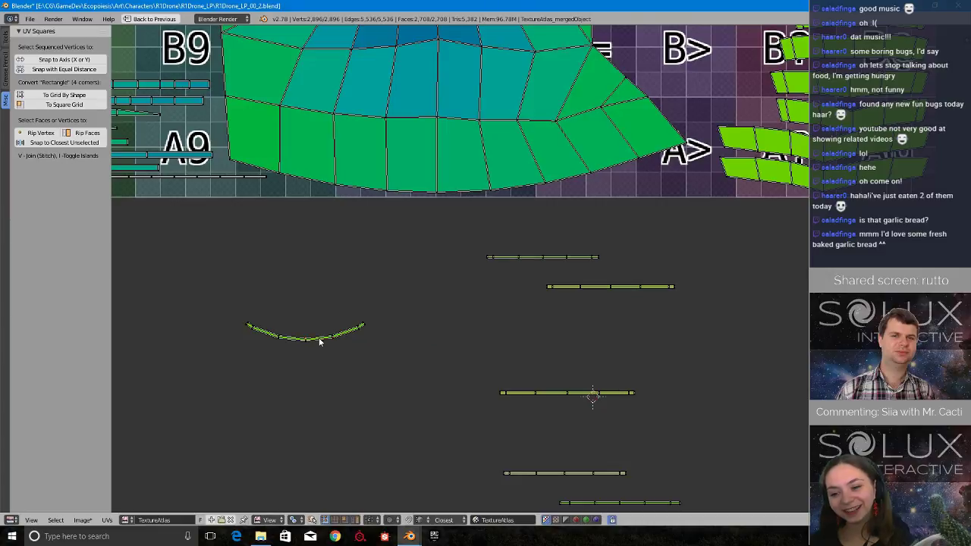
key(ctrl+Tab)
click(382, 483)
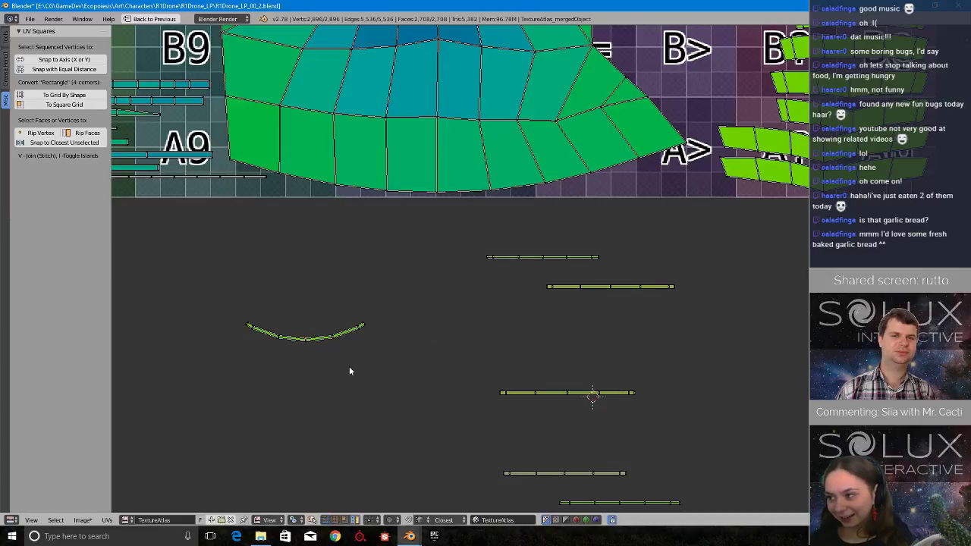
key(g)
click(619, 340)
Select the curved strip's lower vertex row, try scaling it uniformly to 0, and undo the scaling.
scroll(620, 340, up, 6)
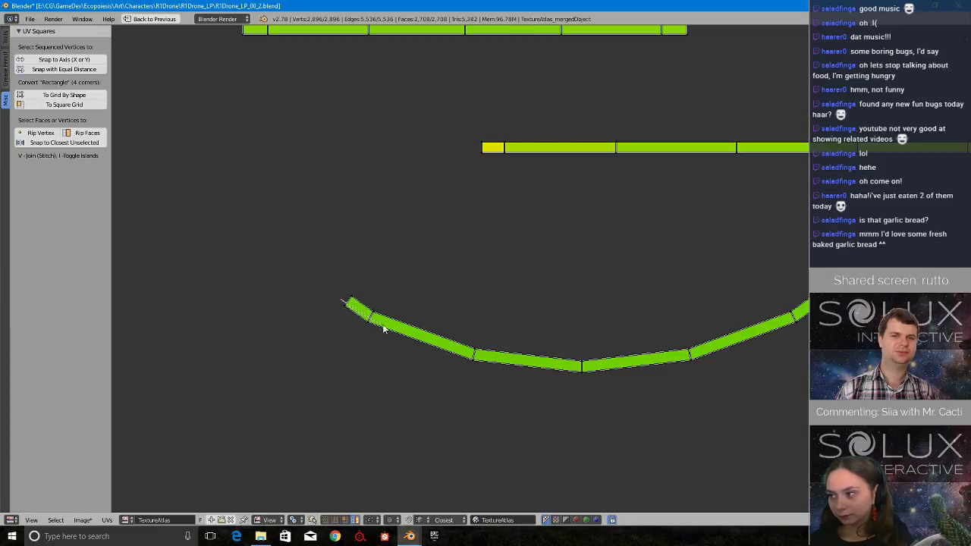
mouse_move(448, 350)
ctrl+mouse_down()
mouse_move(568, 368)
mouse_move(390, 369)
mouse_move(371, 348)
ctrl+mouse_up()
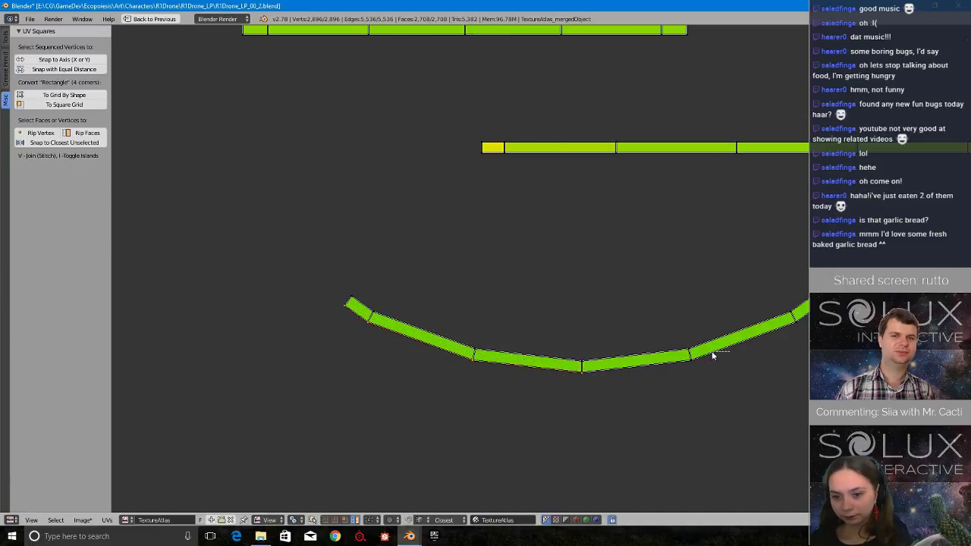
mouse_move(713, 354)
ctrl+mouse_down()
mouse_move(705, 383)
mouse_move(693, 363)
ctrl+mouse_up()
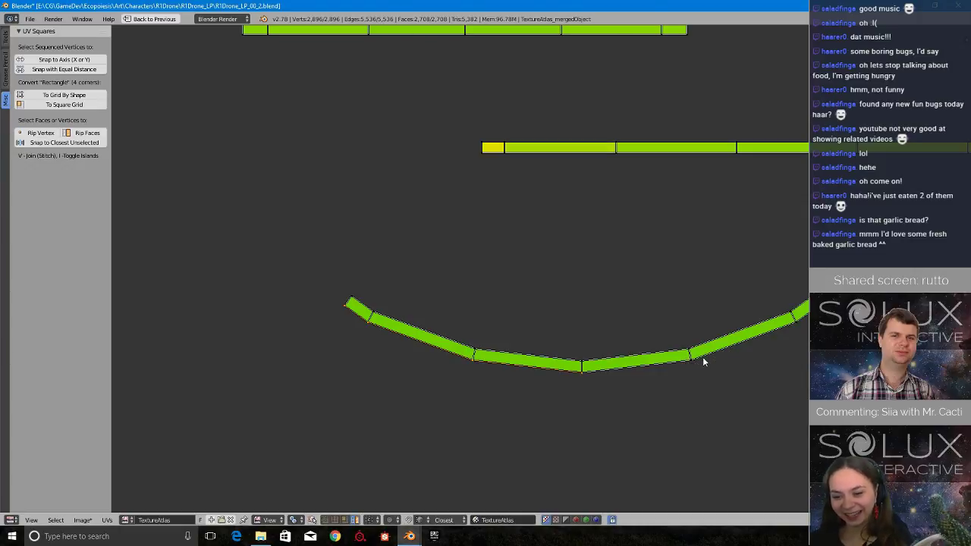
mouse_move(681, 356)
ctrl+mouse_down()
mouse_move(736, 380)
mouse_move(743, 371)
ctrl+mouse_up()
ctrl+drag(789, 321, 815, 328)
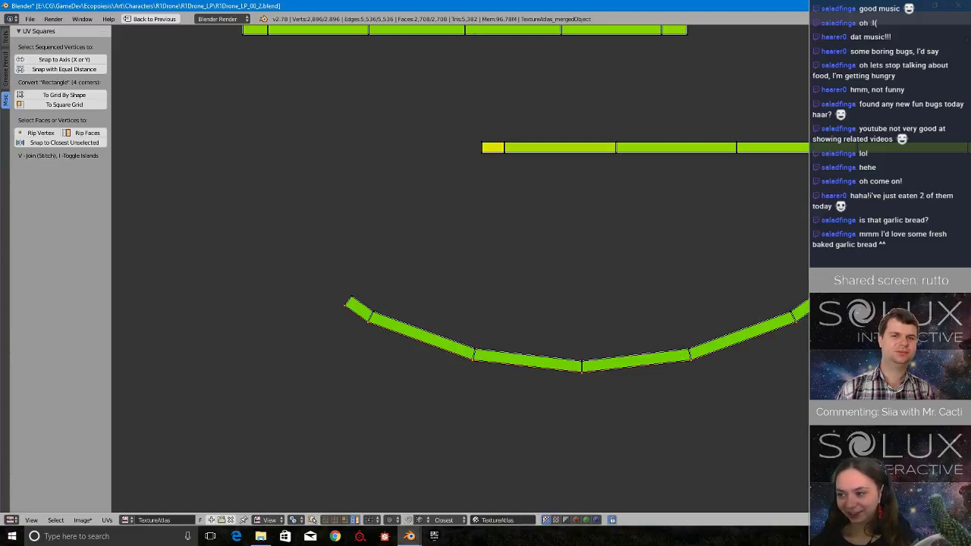
text(s0)
key(Return)
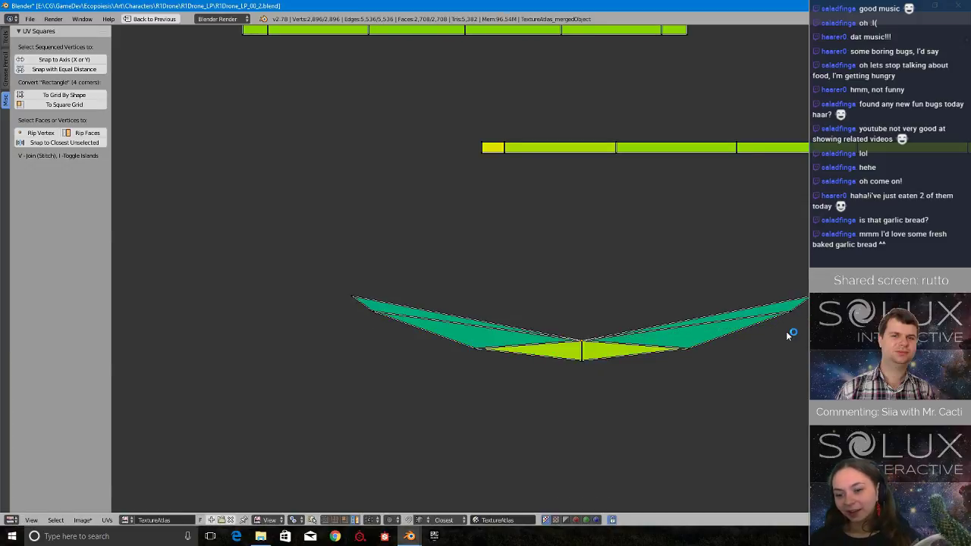
key(ctrl+z)
Try scaling the curved strip's lower and upper vertex rows separately to 0 along Y, and undo both scalings.
text(sy0)
key(Return)
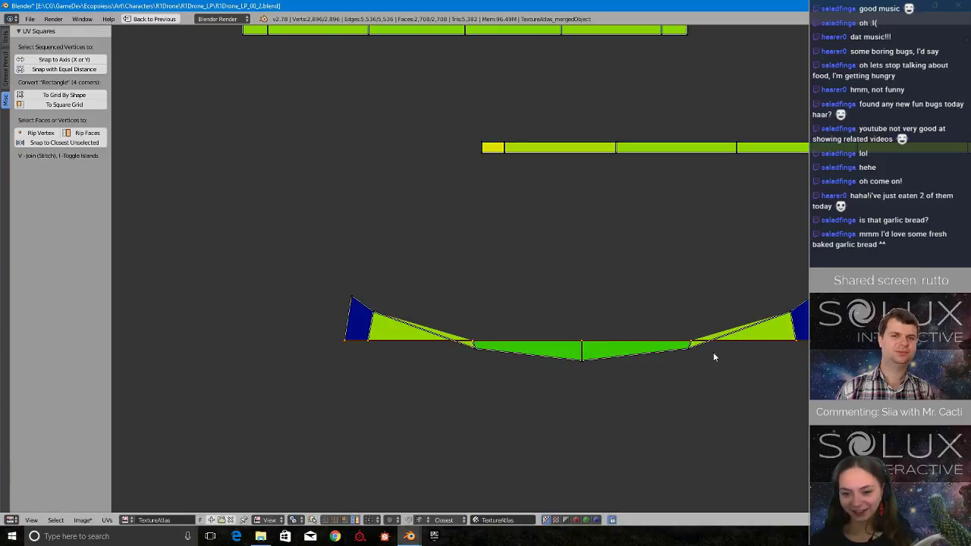
text(sy0)
key(Return)
scroll(665, 352, up, 4)
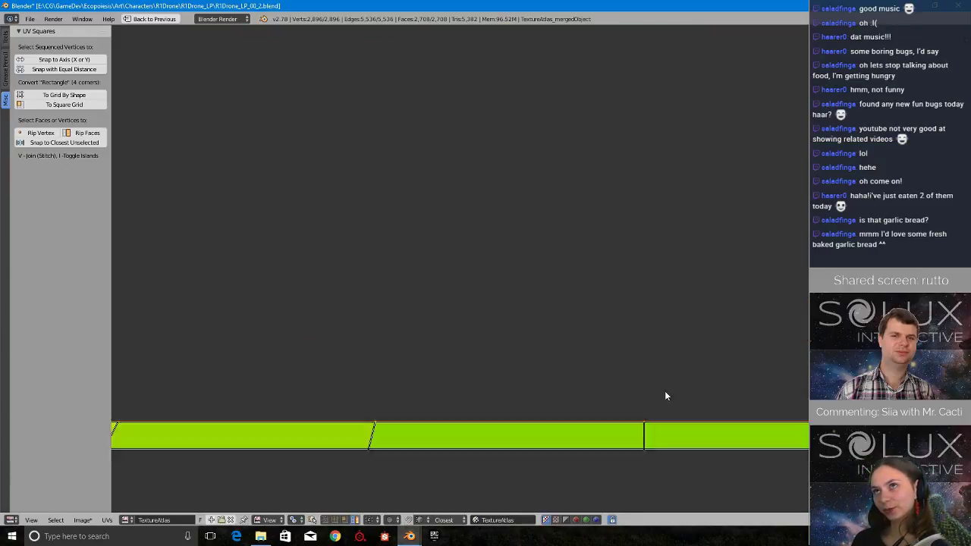
scroll(663, 405, down, 2)
key(ctrl+z)
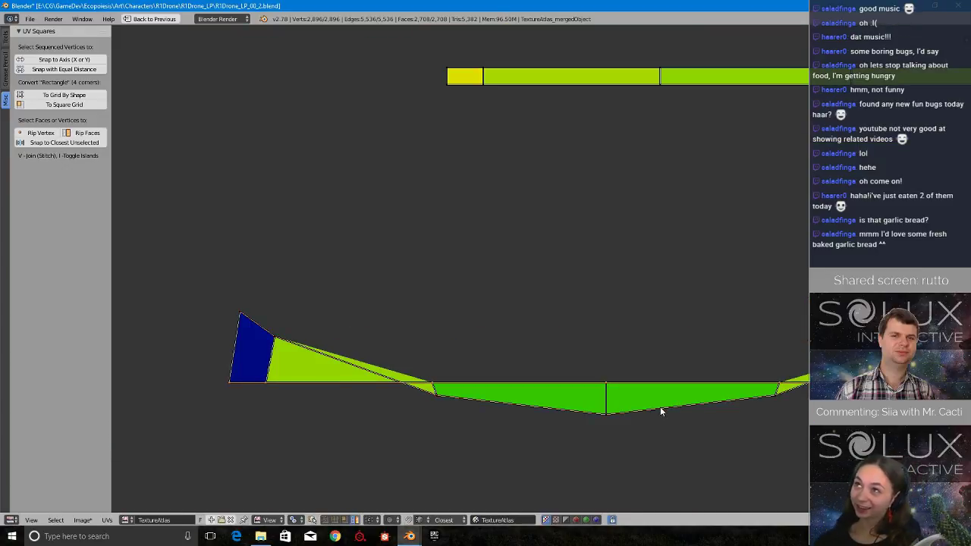
key(ctrl+z)
scroll(589, 405, down, 2)
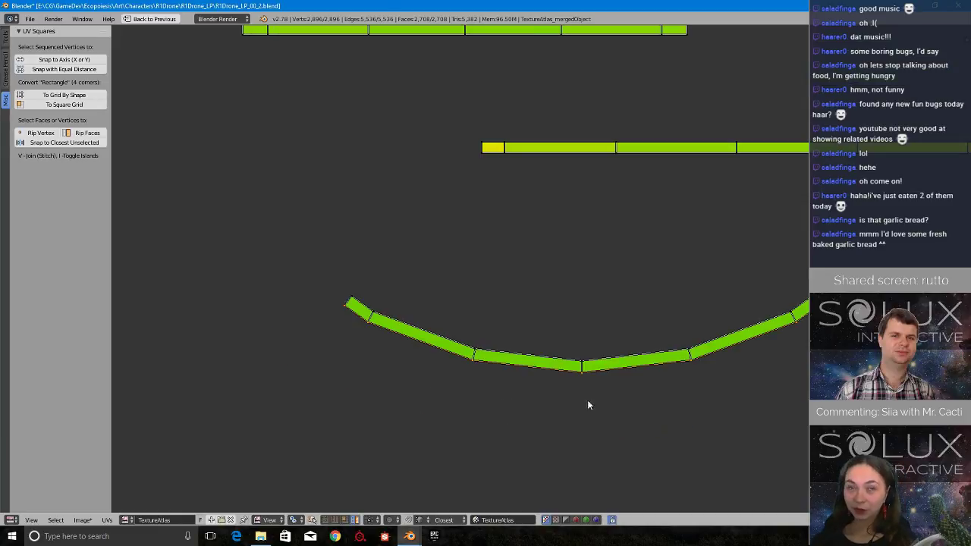
Scale the curved strip's cross edges to 0 along X, from its left end to the first edge right of the middle.
mouse_move(373, 274)
ctrl+mouse_down()
mouse_move(331, 303)
mouse_move(373, 340)
ctrl+mouse_up()
key(w)
click(375, 296)
key(s)
key(x)
key(0)
click(398, 340)
mouse_move(475, 326)
ctrl+mouse_down()
mouse_move(509, 408)
mouse_move(524, 403)
ctrl+mouse_up()
ctrl+drag(712, 319, 773, 402)
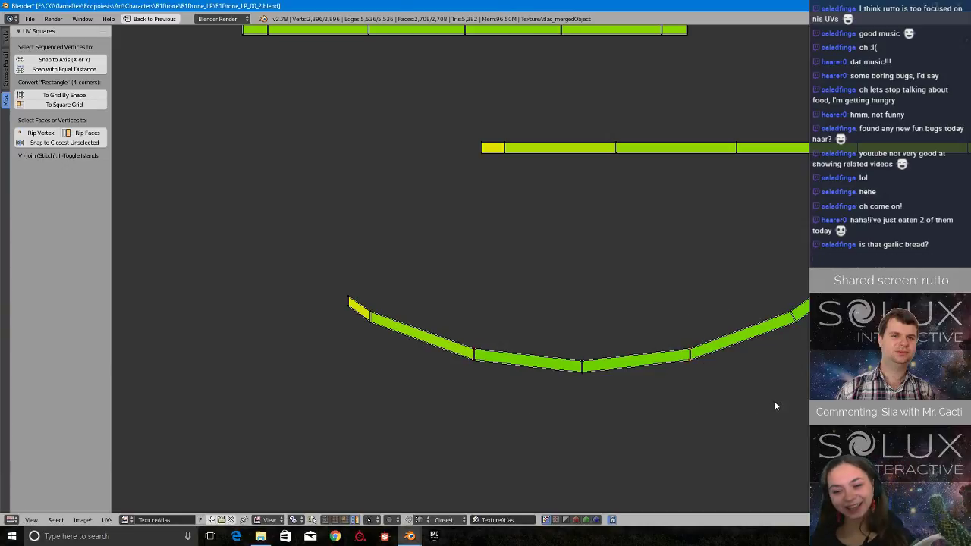
Make the cross edges at the curved strip's right end vertical by scaling their vertex pairs to 0 along X.
key(a)
mouse_move(775, 291)
ctrl+mouse_down()
mouse_move(806, 337)
mouse_move(782, 338)
ctrl+mouse_up()
key(s)
key(x)
key(0)
click(783, 338)
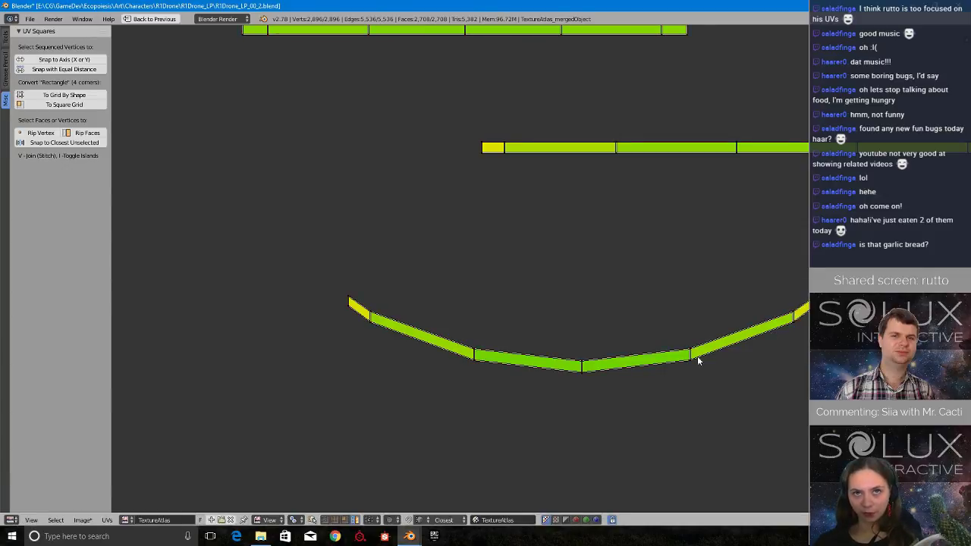
Flatten the curved strip's lower and upper vertex rows separately by scaling each to 0 along Y.
key(s)
key(y)
key(0)
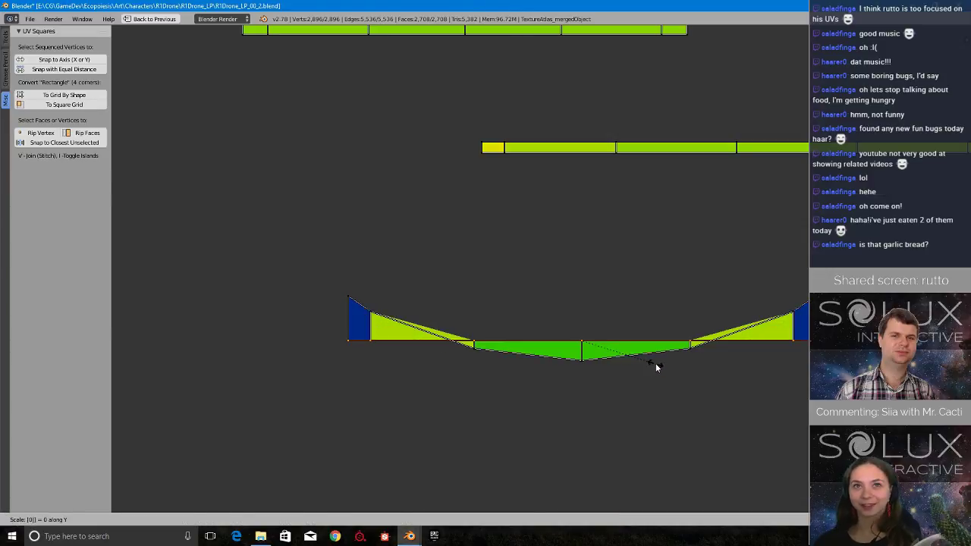
key(Return)
alt+right_click(653, 356)
key(s)
key(y)
key(0)
key(Return)
scroll(651, 355, down, 11)
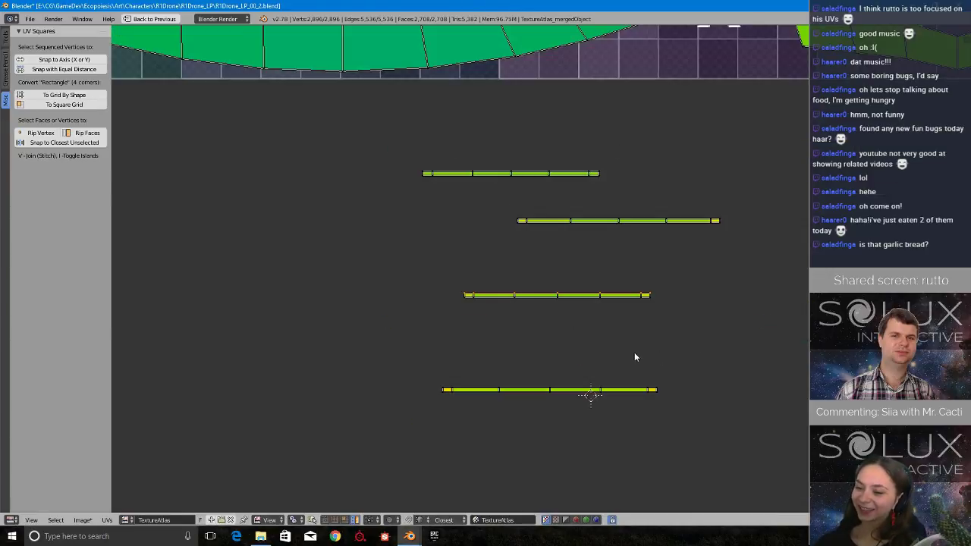
Move the straightened strips from below the atlas into the free gap around the D; and C; tiles.
middle_drag(600, 310, 667, 414)
scroll(667, 414, up, 1)
key(g)
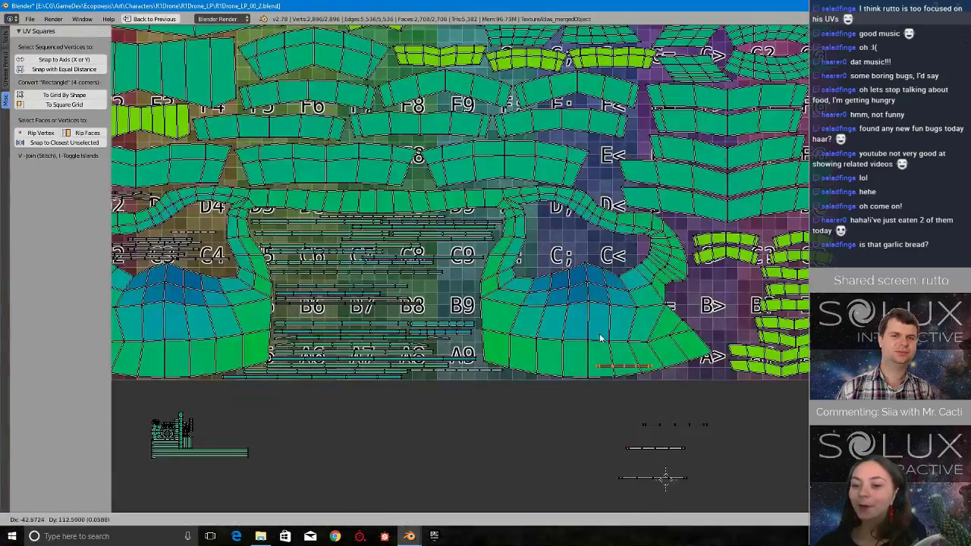
click(548, 248)
scroll(547, 248, down, 2)
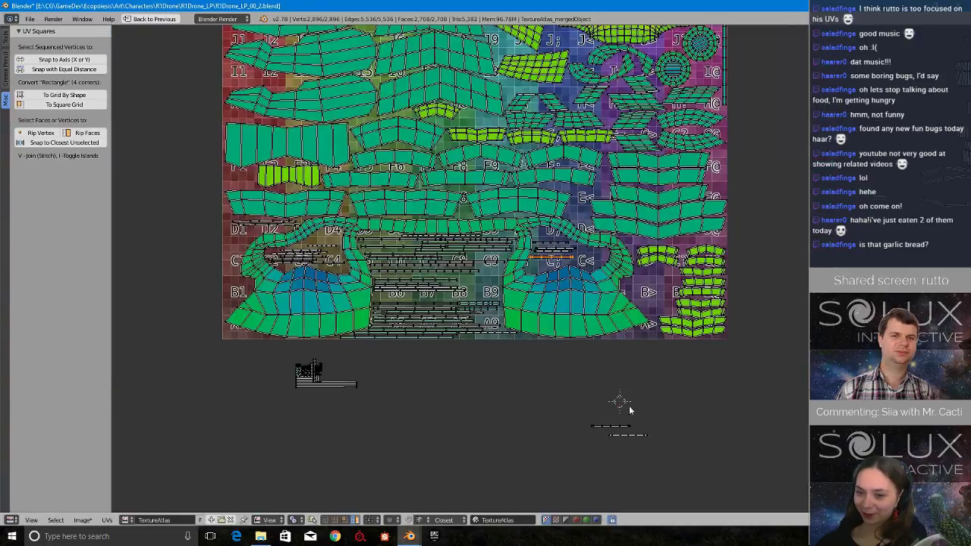
right_click(612, 430)
key(g)
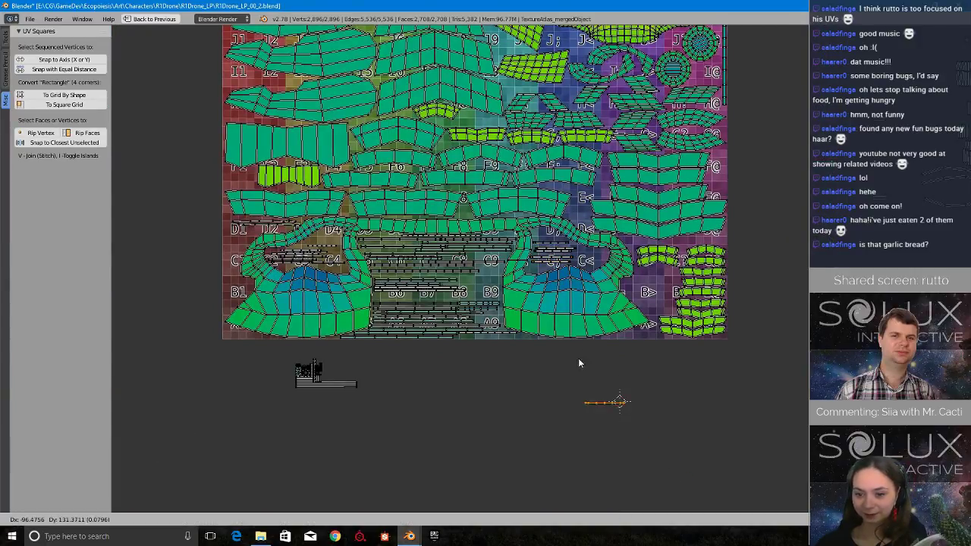
Stack the six strips roughly left-aligned with small gaps between the D; and C; tiles, and save over the existing file.
scroll(553, 266, up, 8)
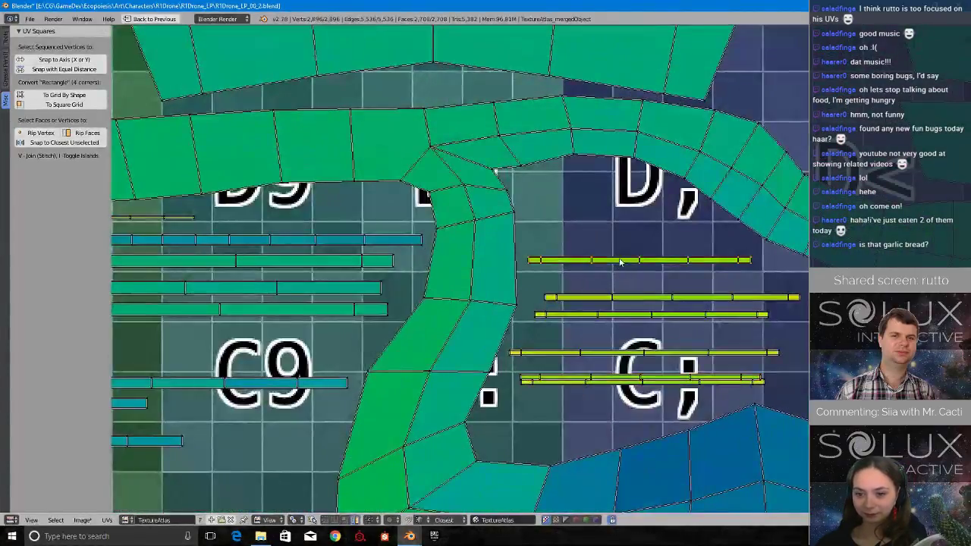
scroll(622, 281, up, 2)
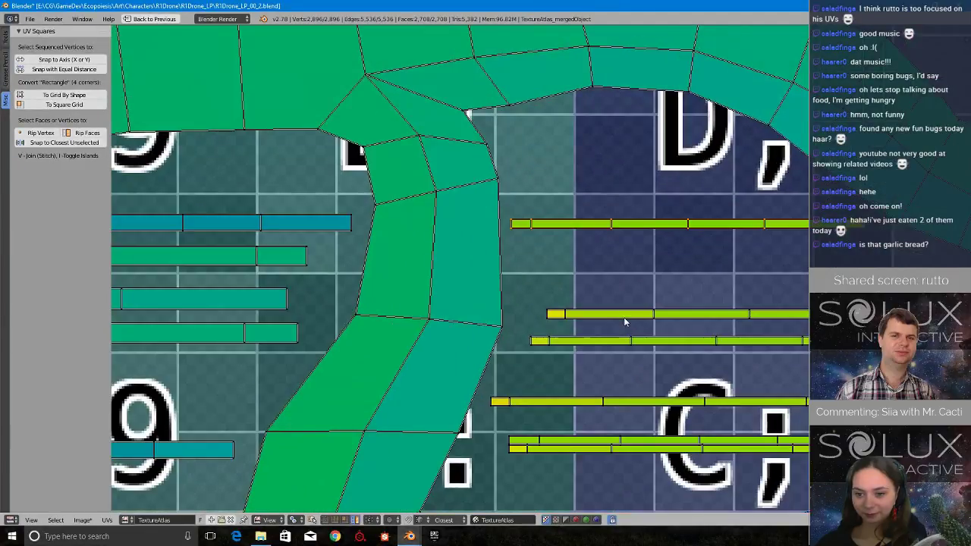
click(591, 259)
right_drag(596, 332, 585, 281)
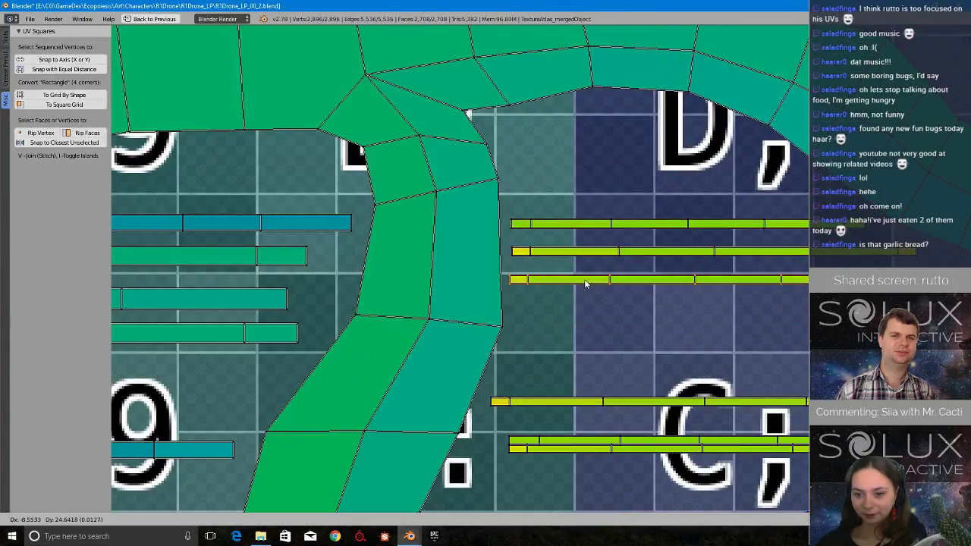
click(588, 277)
right_drag(601, 402, 618, 303)
click(625, 299)
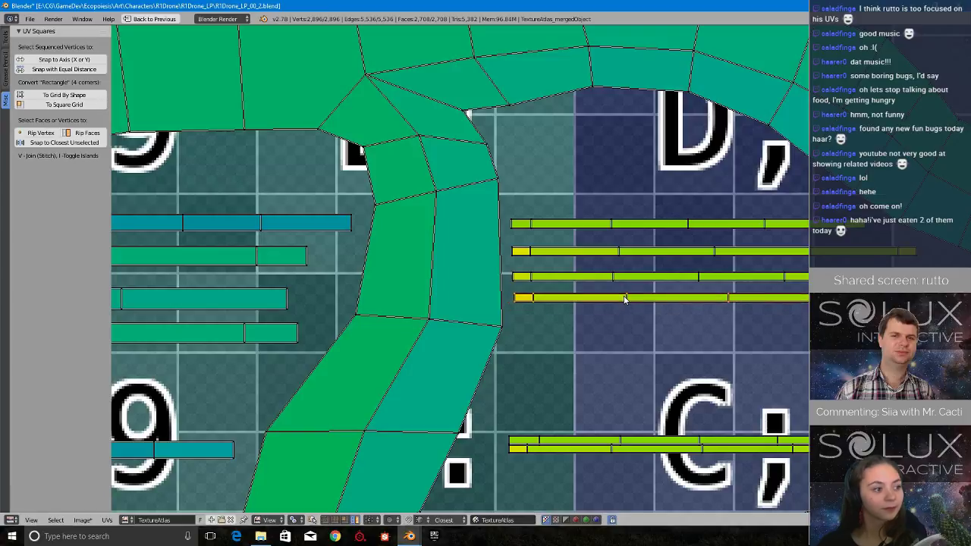
right_drag(625, 438, 631, 320)
click(634, 319)
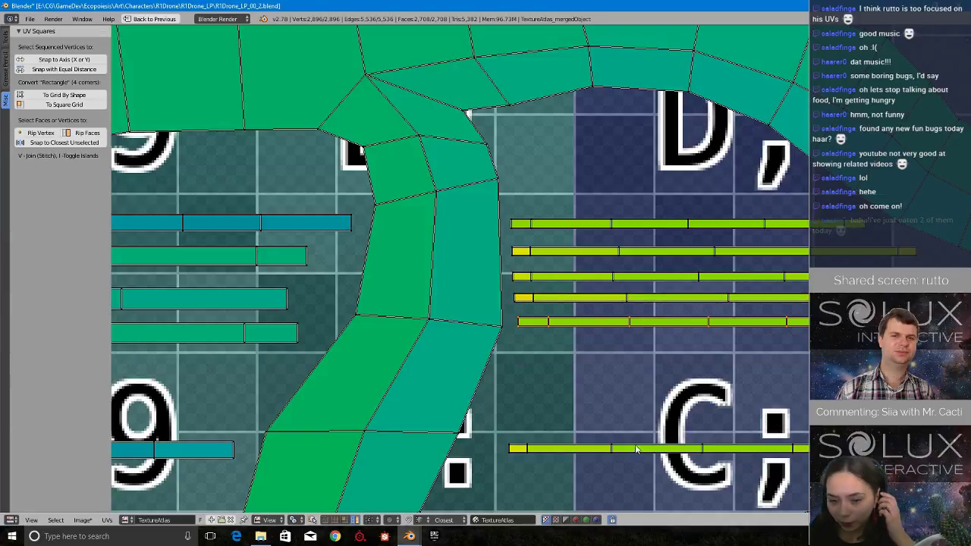
right_drag(634, 449, 645, 342)
click(646, 342)
scroll(645, 342, down, 5)
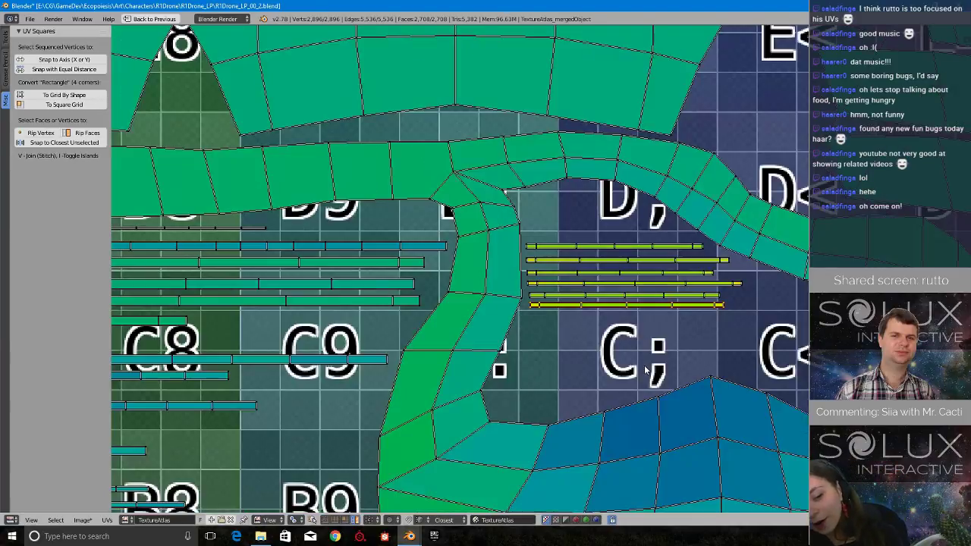
key(ctrl+s)
click(643, 364)
Look over the loose UV islands remaining around the texture atlas.
scroll(620, 399, down, 8)
middle_drag(316, 267, 405, 295)
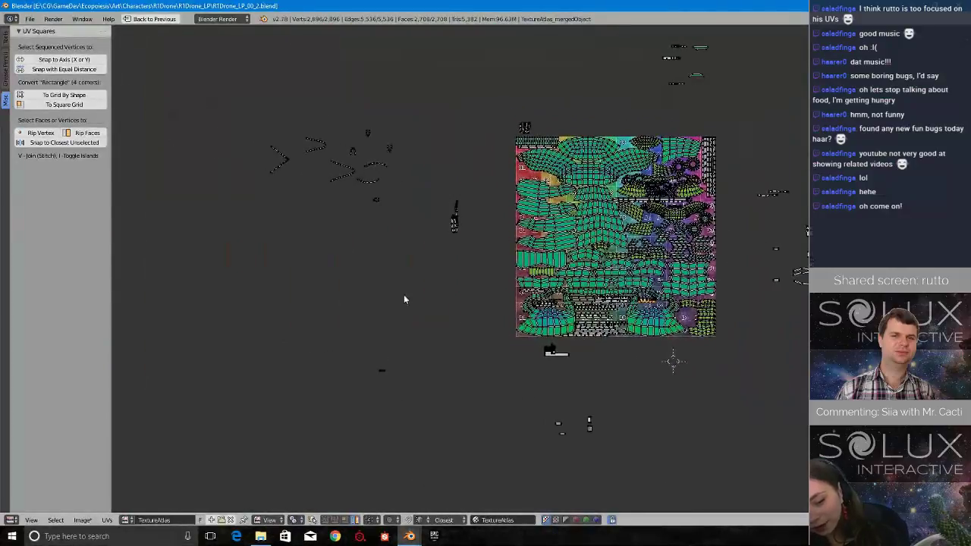
scroll(404, 294, up, 2)
middle_drag(347, 230, 634, 407)
scroll(632, 404, up, 5)
scroll(623, 391, down, 6)
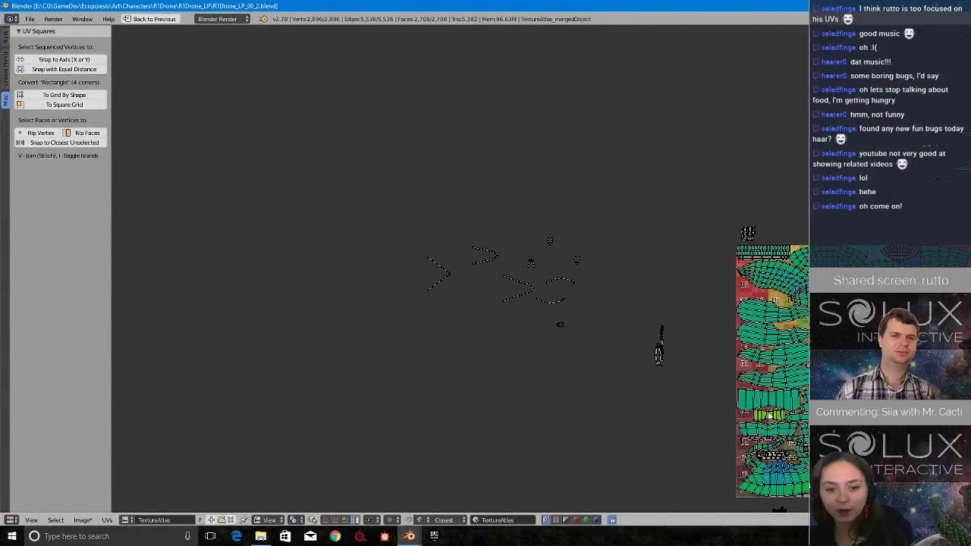
middle_drag(807, 393, 476, 390)
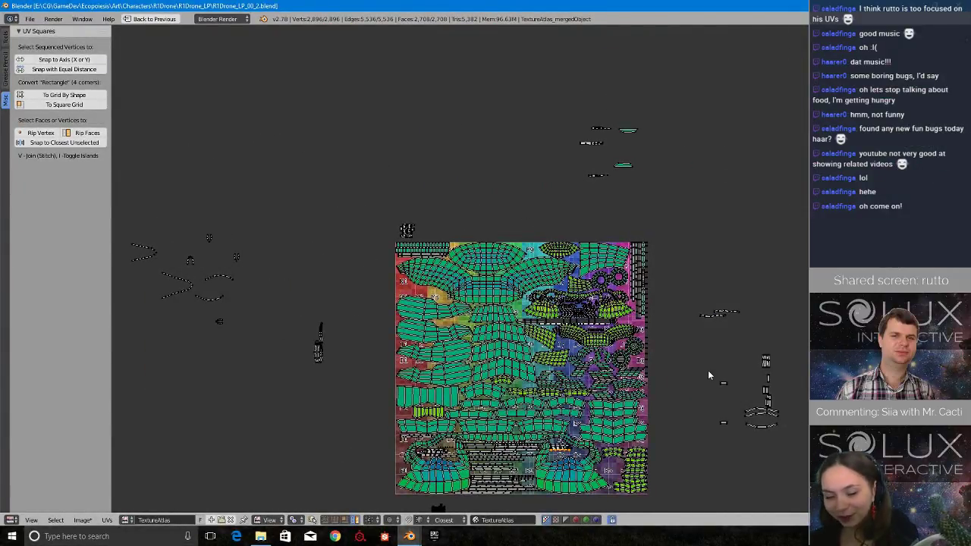
middle_drag(704, 406, 691, 313)
scroll(603, 370, up, 1)
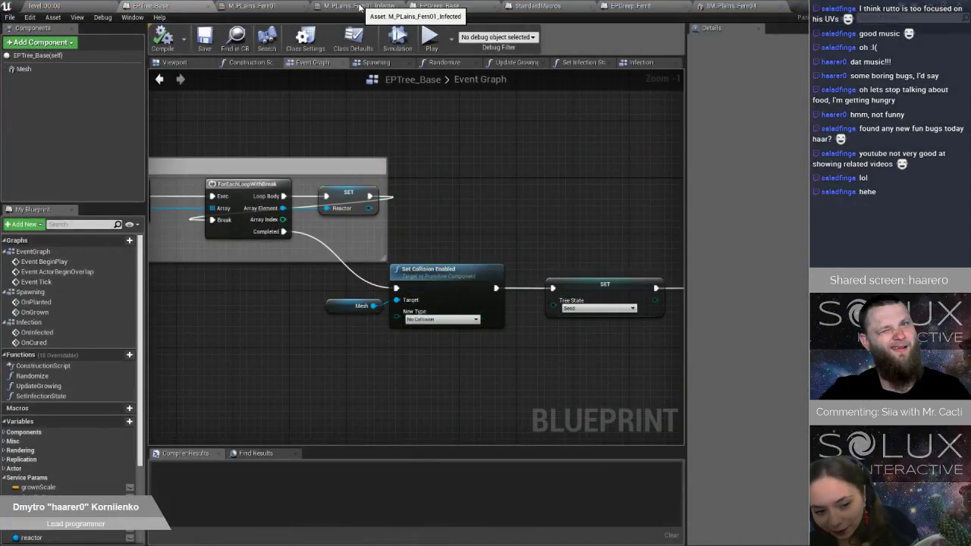
Switch to Unreal Editor, close the M_PLains_Fern01 material, and bring up the EPCreep_Ferrit blueprint.
click(256, 6)
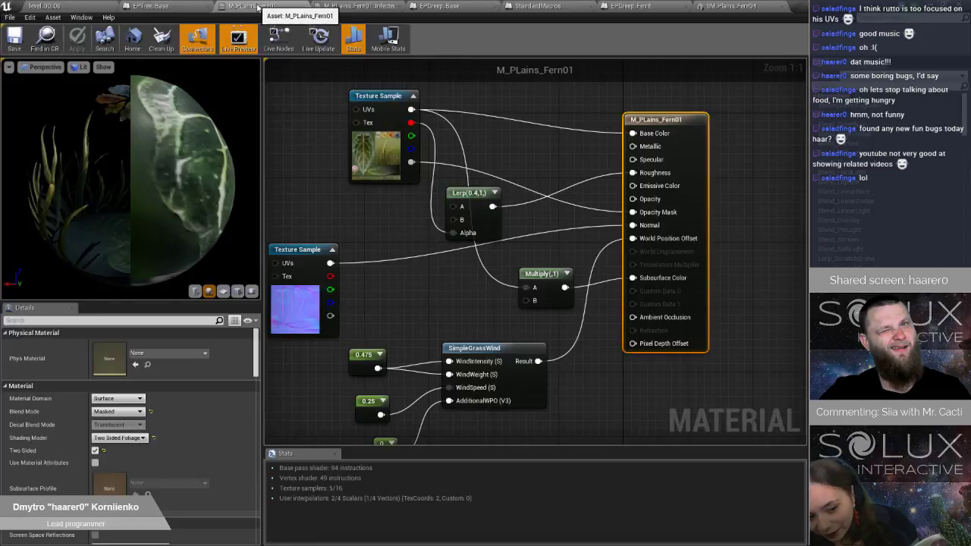
middle_click(258, 7)
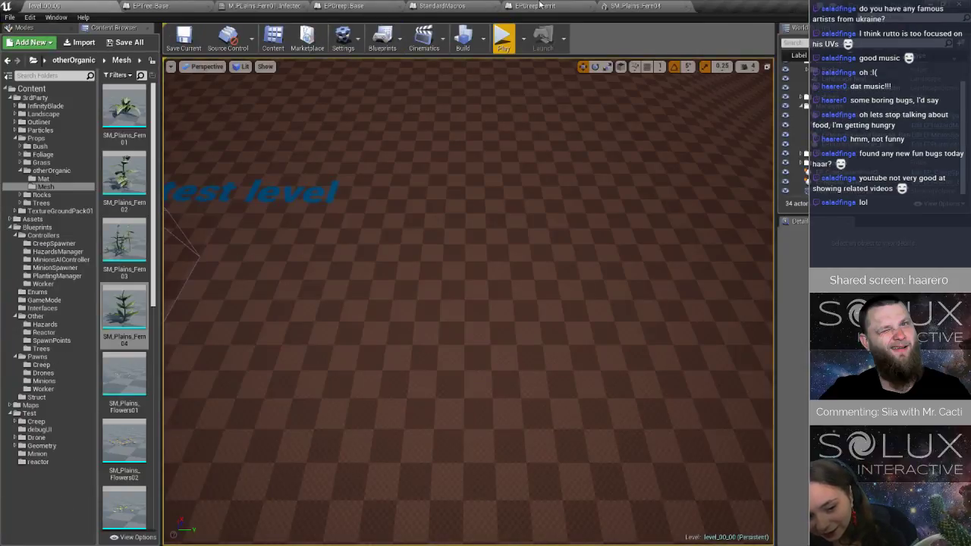
click(554, 6)
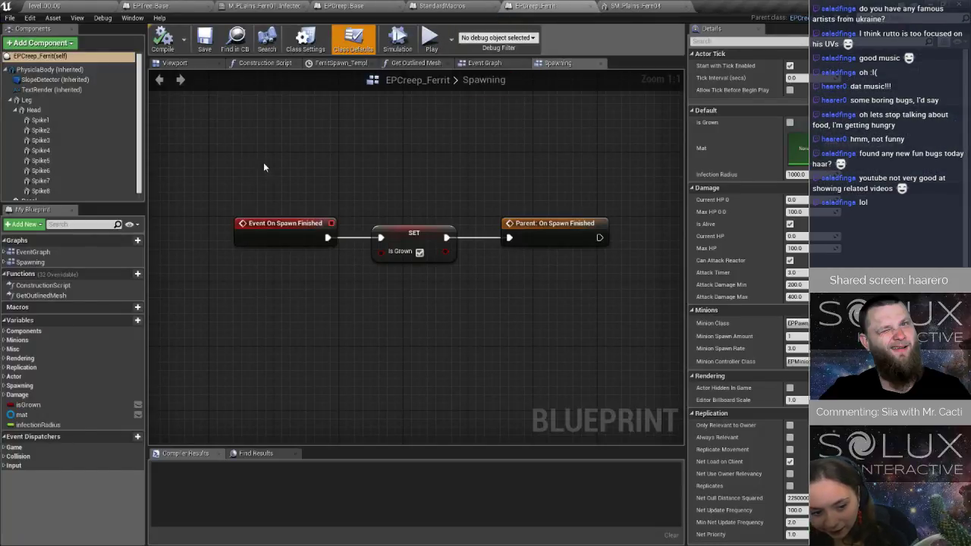
Check the Infect Nearby Trees graph in EPCreep_Base and the EPCreep_Ferrit Spawning graph, and return to the level_00_00 viewport.
click(345, 7)
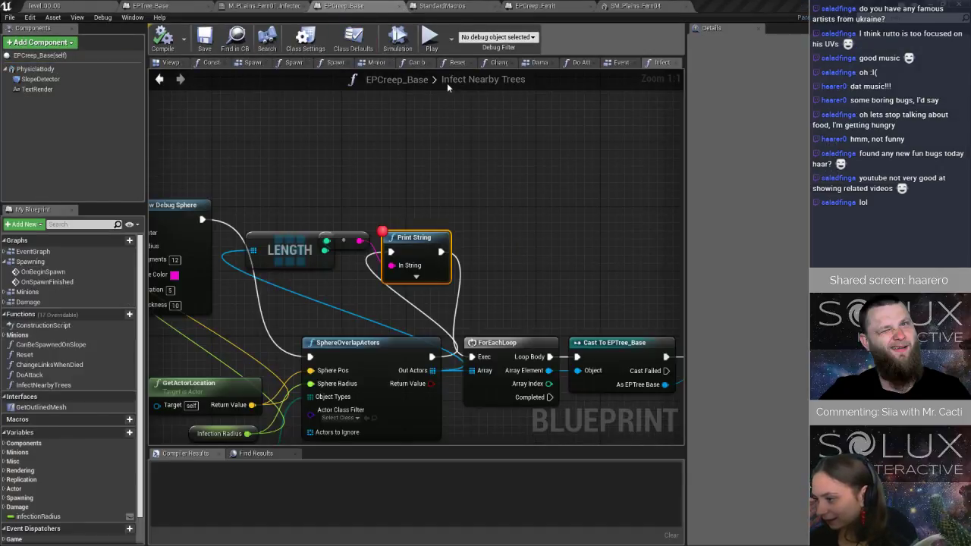
click(563, 7)
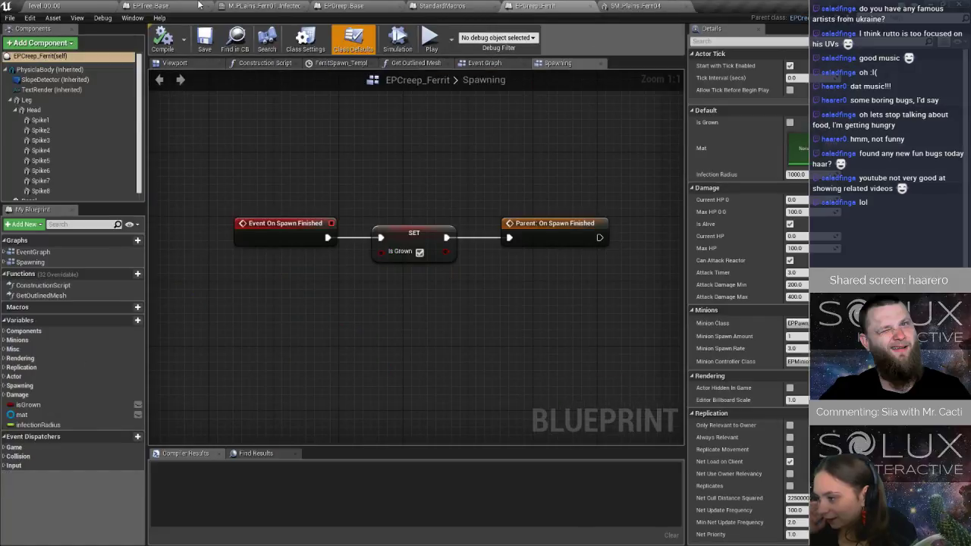
click(88, 11)
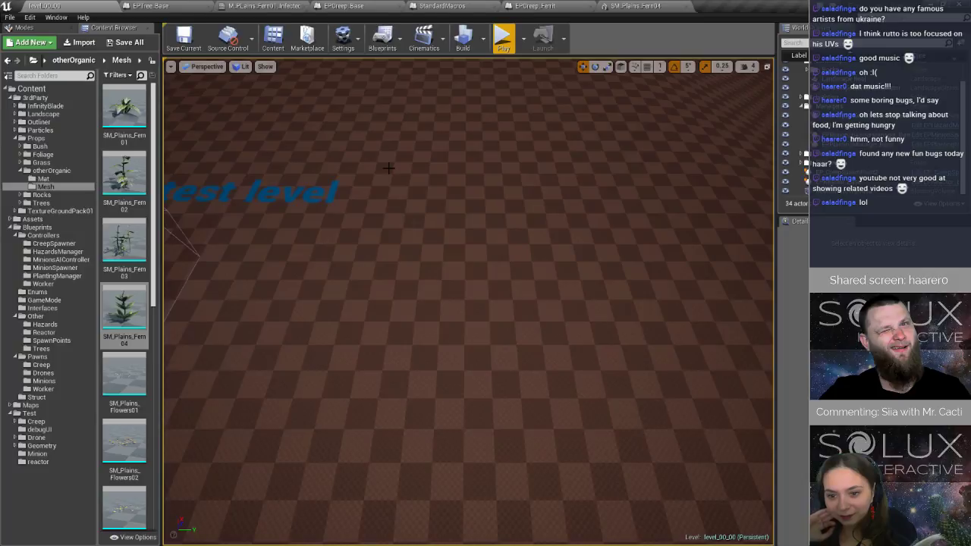
Reposition EP_CreepSpawnPoint2 on the open ground away from the reactor and save the level.
right_drag(433, 167, 402, 220)
key(s)
right_drag(513, 174, 476, 200)
key(w)
click(465, 187)
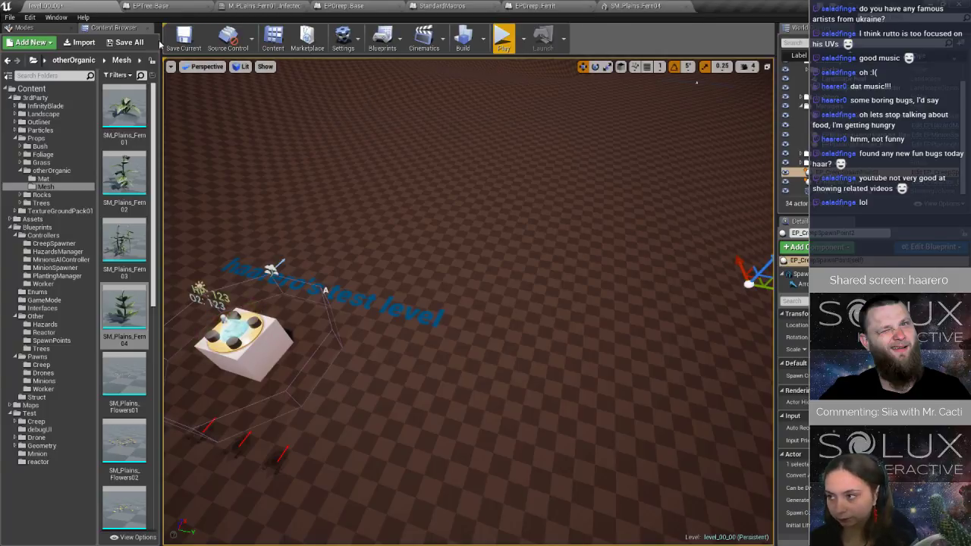
click(183, 38)
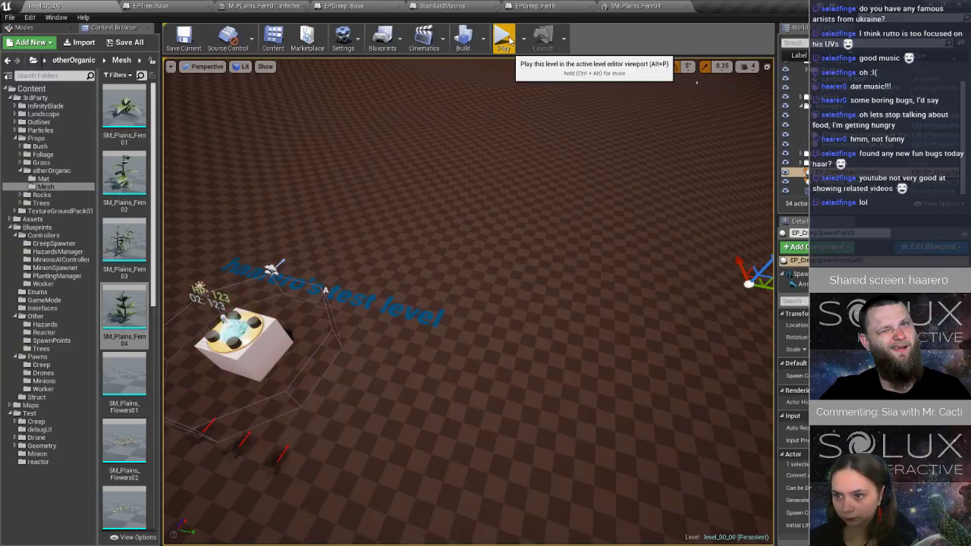
Play the level, steer the drone around, and eject from it to watch the creeps near the reactor from a free camera.
click(506, 39)
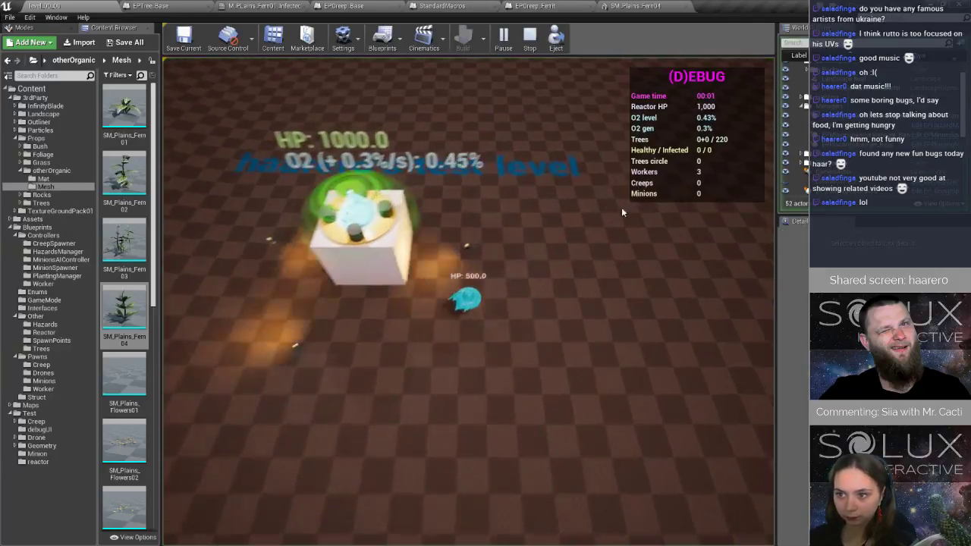
key(w)
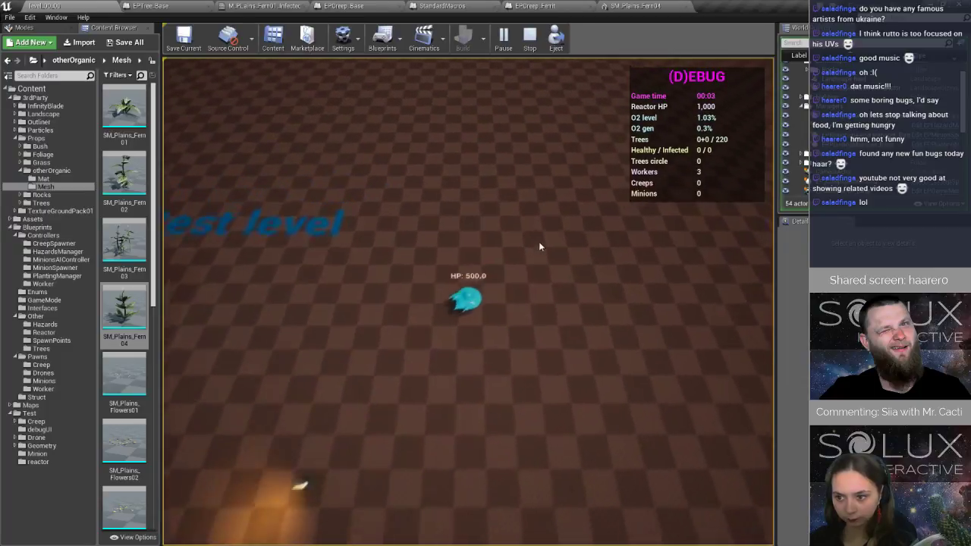
key(w)
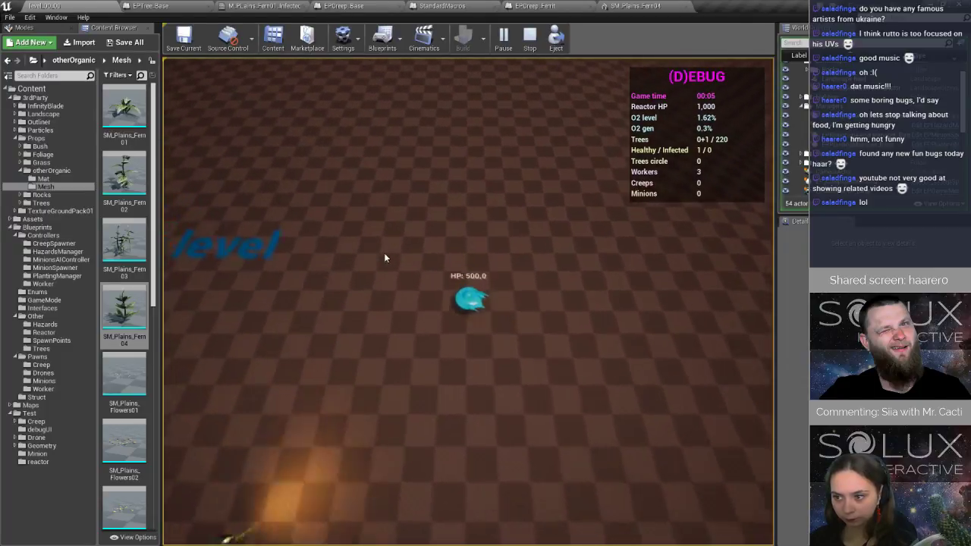
key(w)
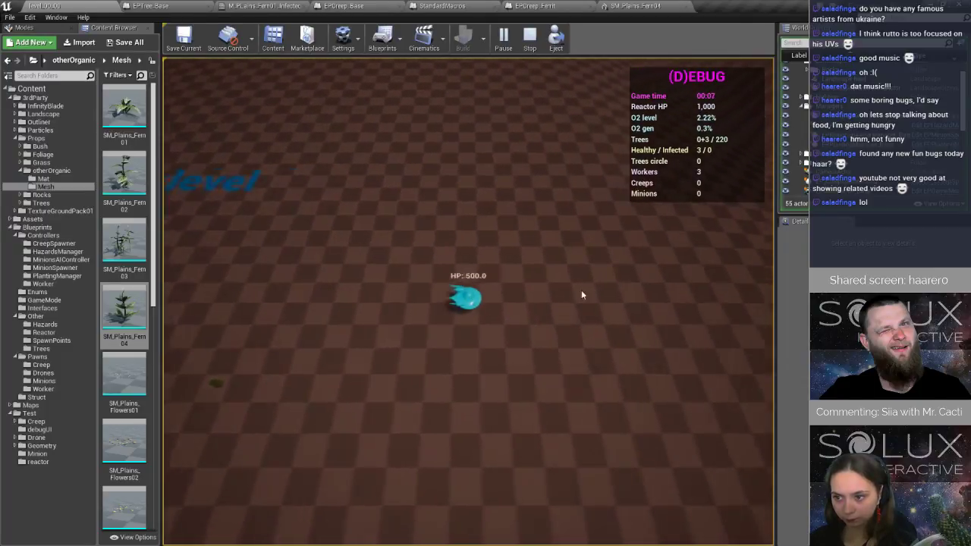
click(558, 38)
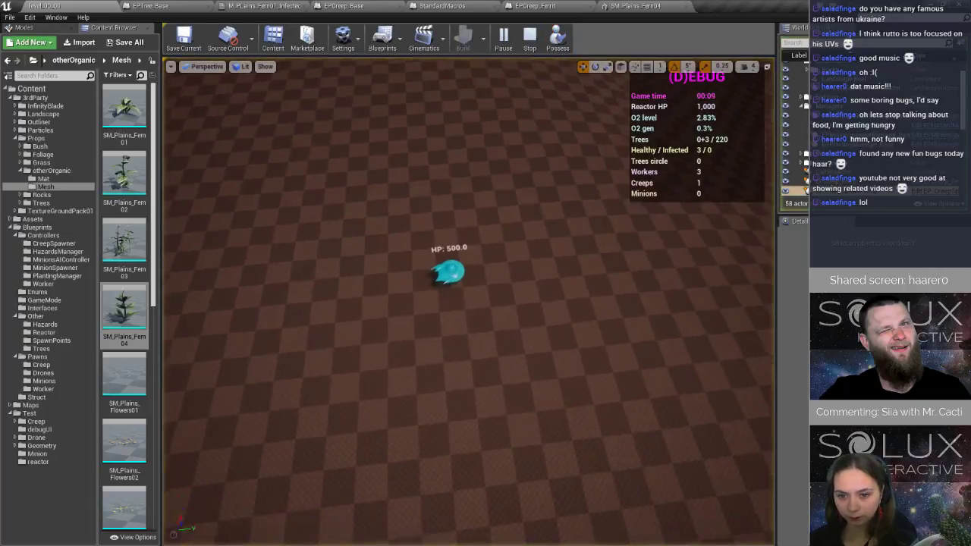
right_drag(469, 302, 345, 282)
key(w)
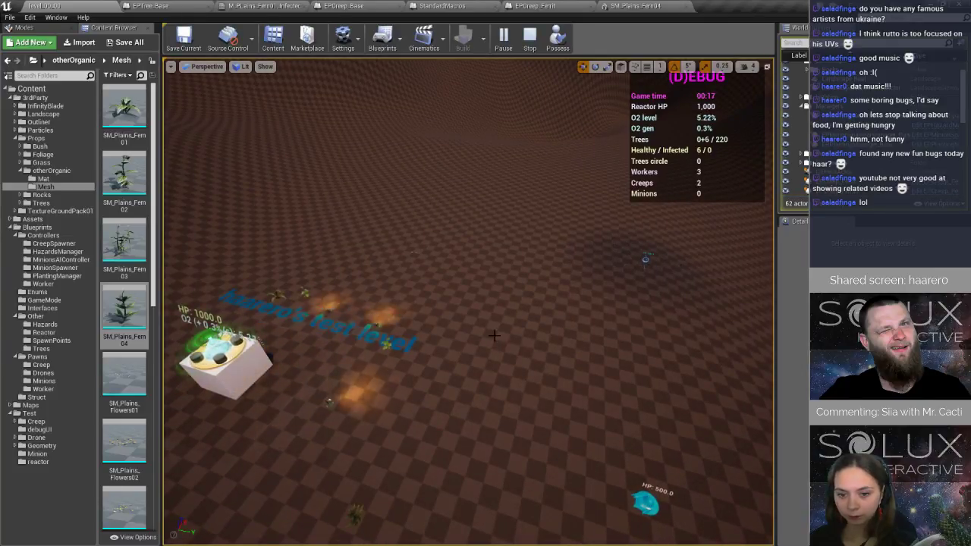
key(w)
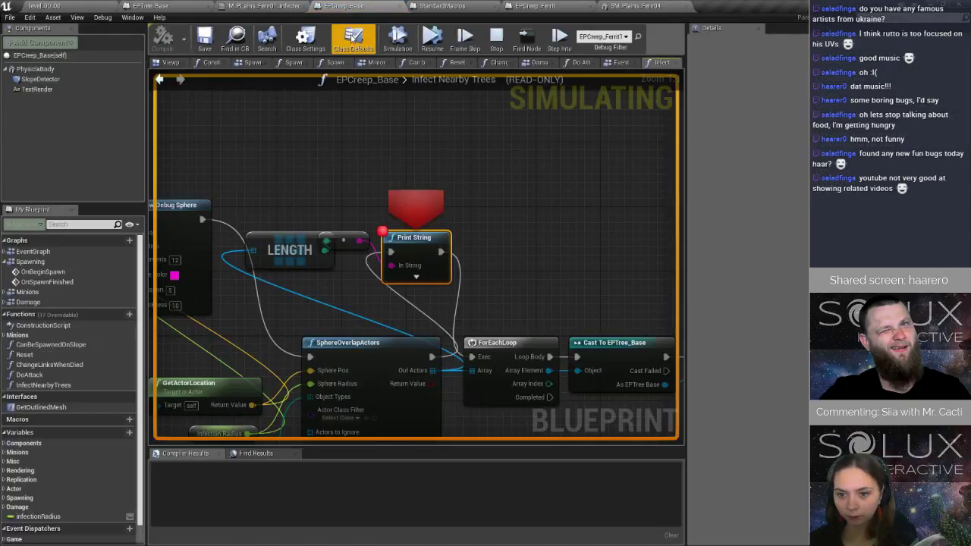
Resume from the Print String breakpoint, examine the creep's infection sphere and surrounding trees in the level, and stop the simulation.
click(441, 42)
click(65, 6)
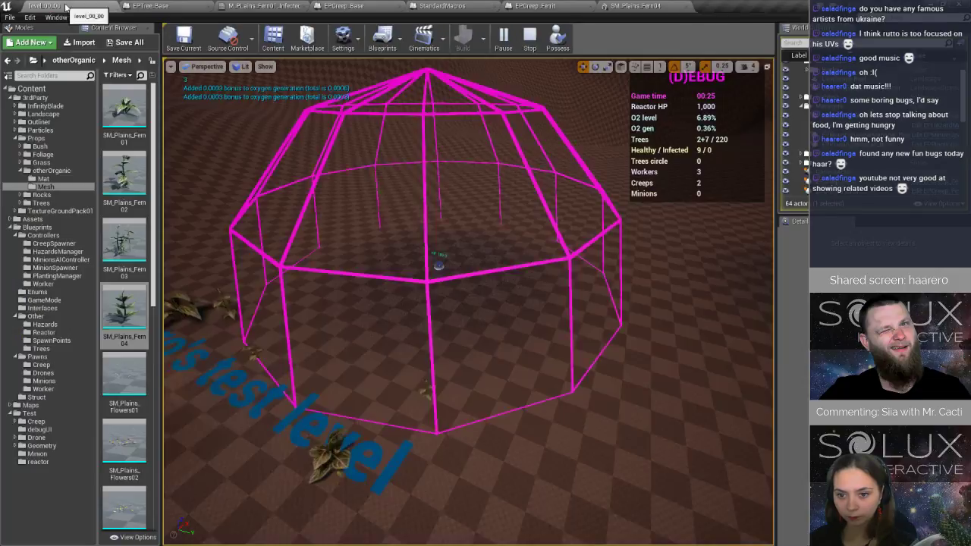
right_drag(436, 389, 509, 359)
key(s)
key(s)
key(a)
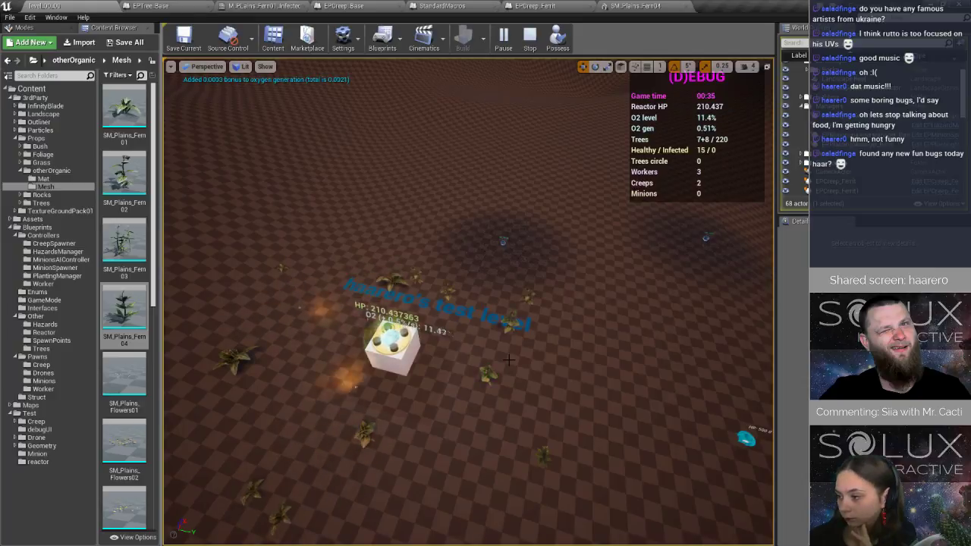
key(w)
right_drag(509, 360, 485, 321)
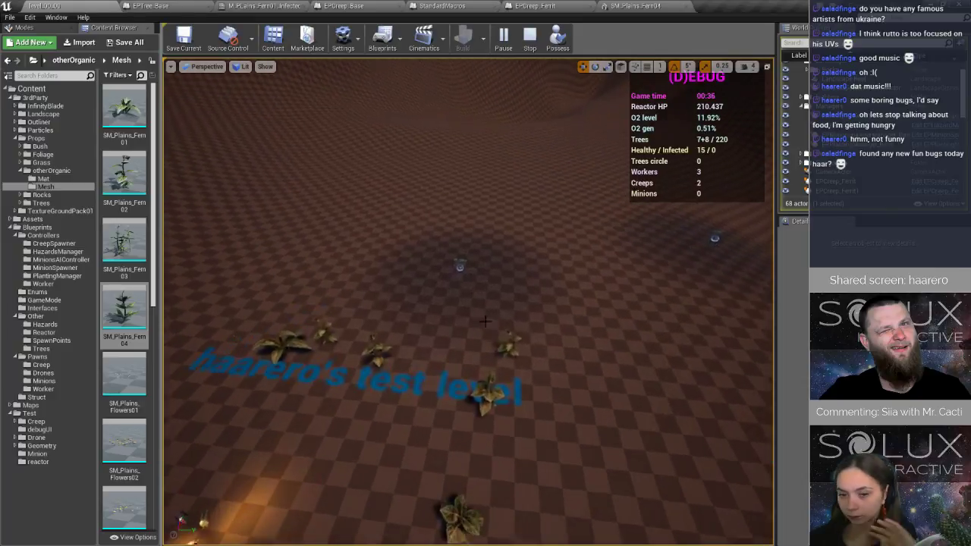
click(532, 39)
Move EP_CreepSpawnPoint2 to the ground close beside the reactor.
scroll(589, 301, down, 8)
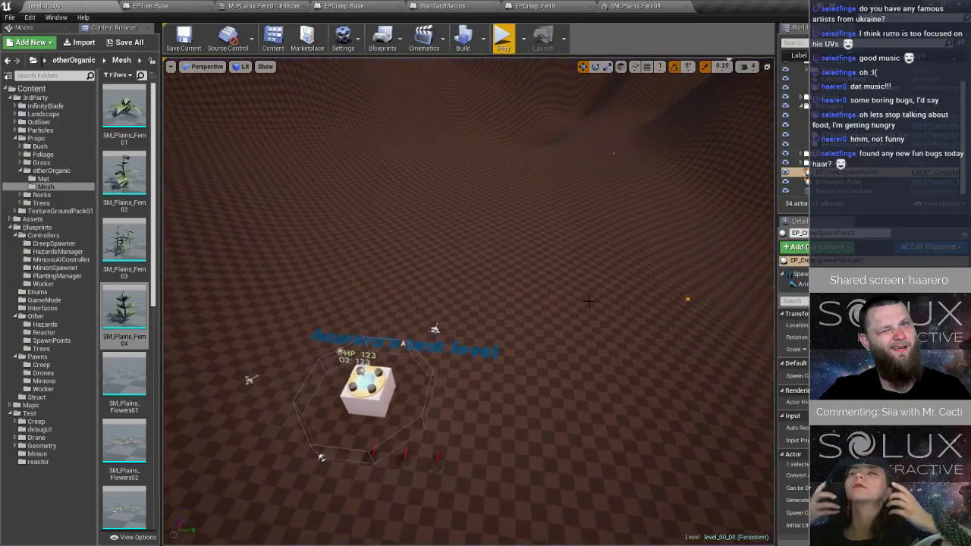
scroll(589, 301, down, 3)
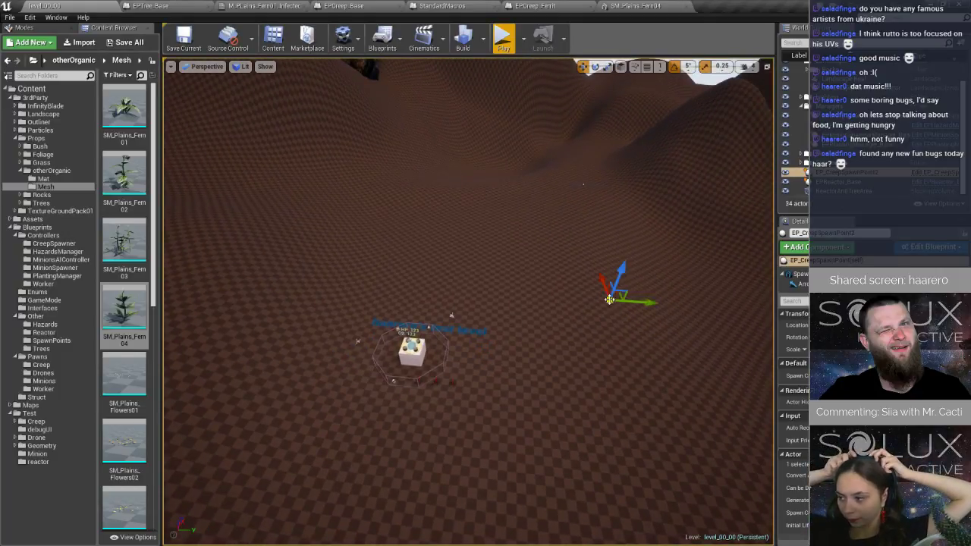
scroll(609, 300, up, 1)
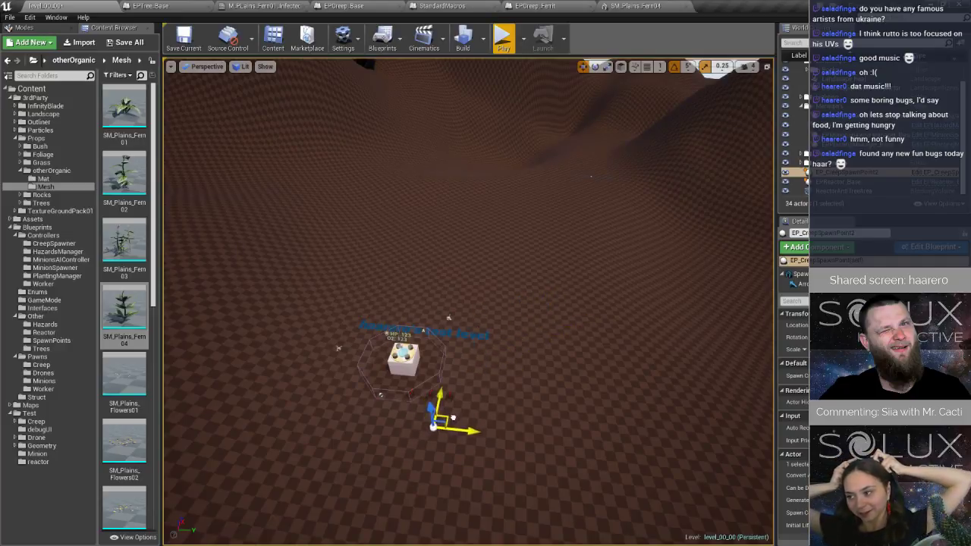
Play the level and steer the drone around the reactor until the creep's infection check reaches the breakpoint.
click(502, 50)
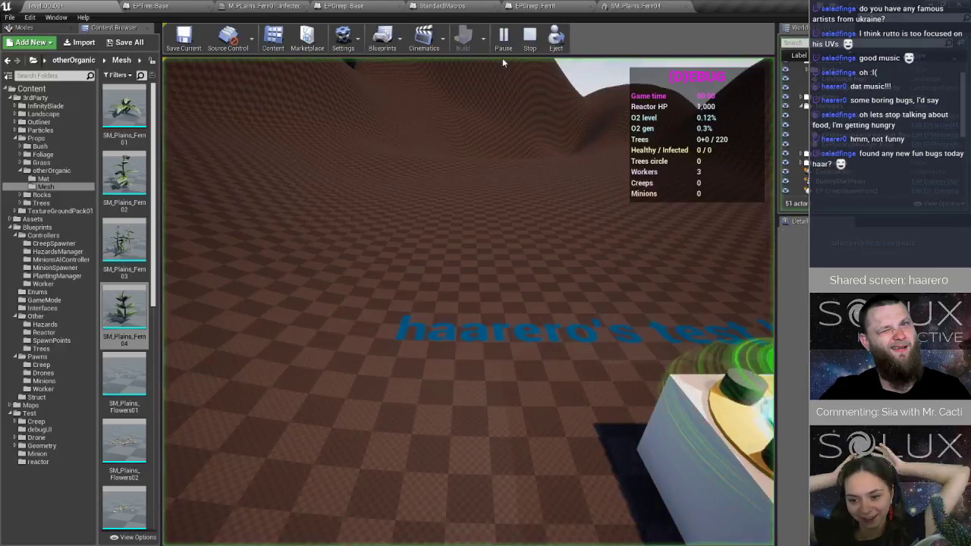
click(520, 244)
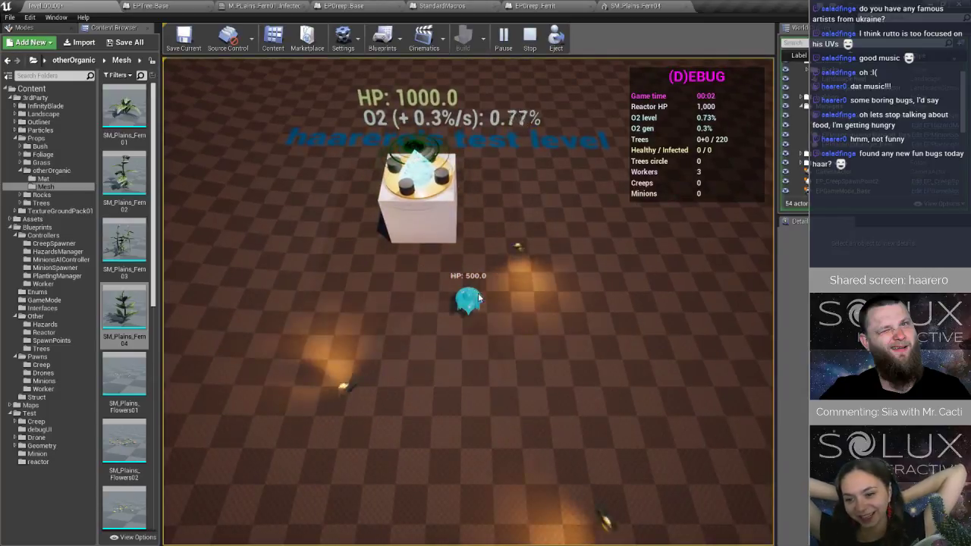
key(d)
key(s)
key(a)
key(w)
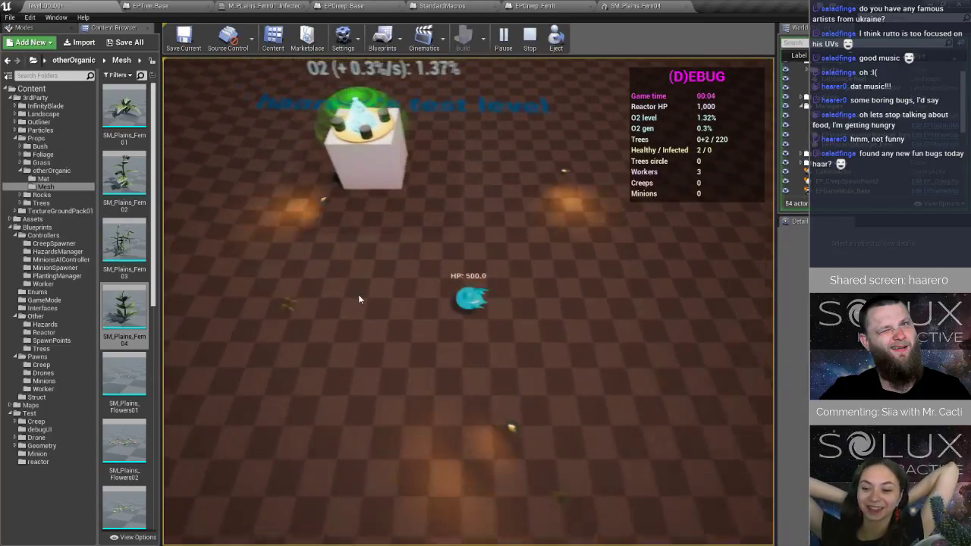
key(d)
key(w)
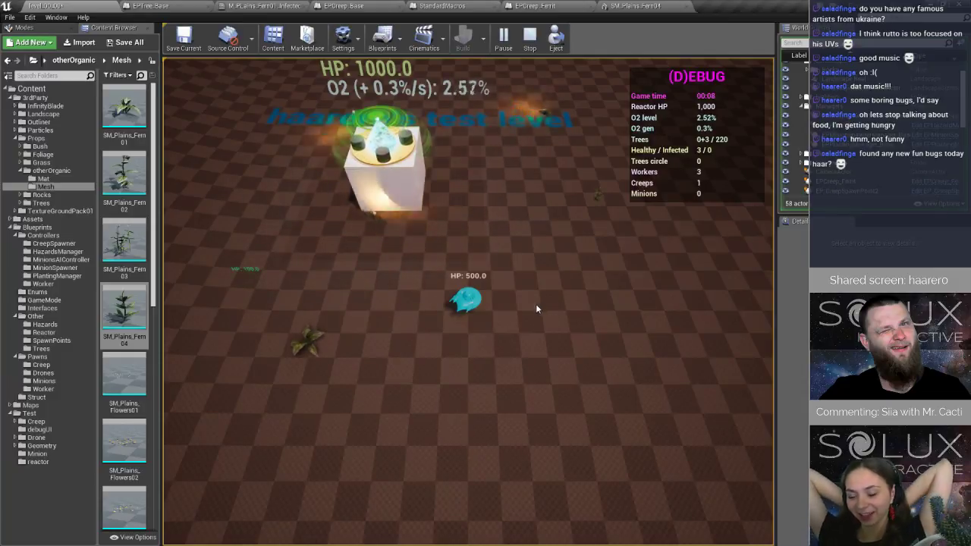
key(d)
key(s)
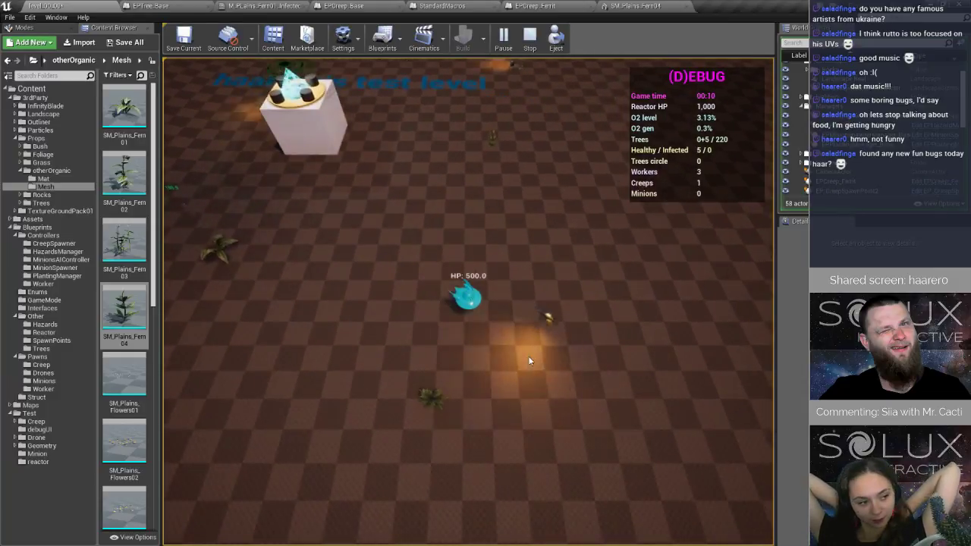
key(s)
key(d)
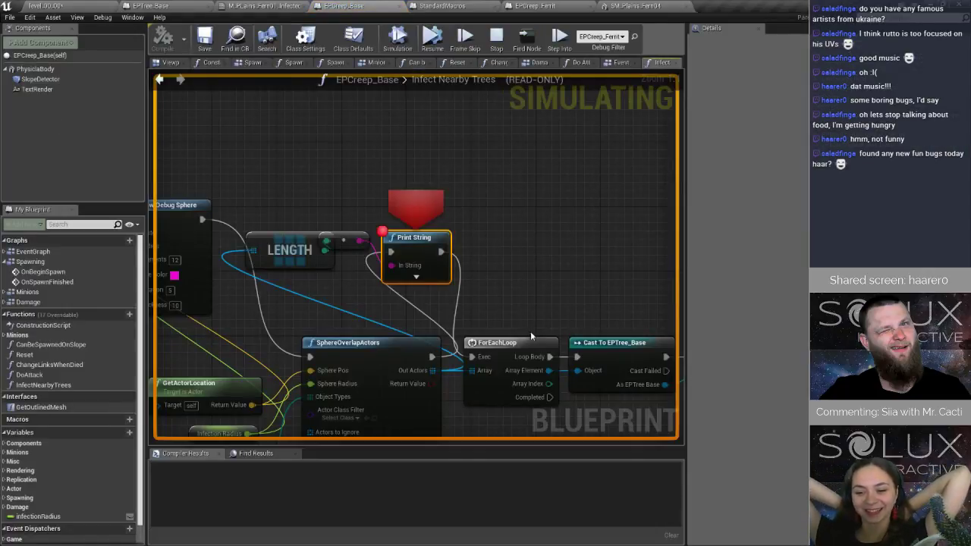
Resume from the breakpoint in Infect Nearby Trees, steer the drone to the creep to inspect its infection sphere, and end the play session.
mouse_move(433, 371)
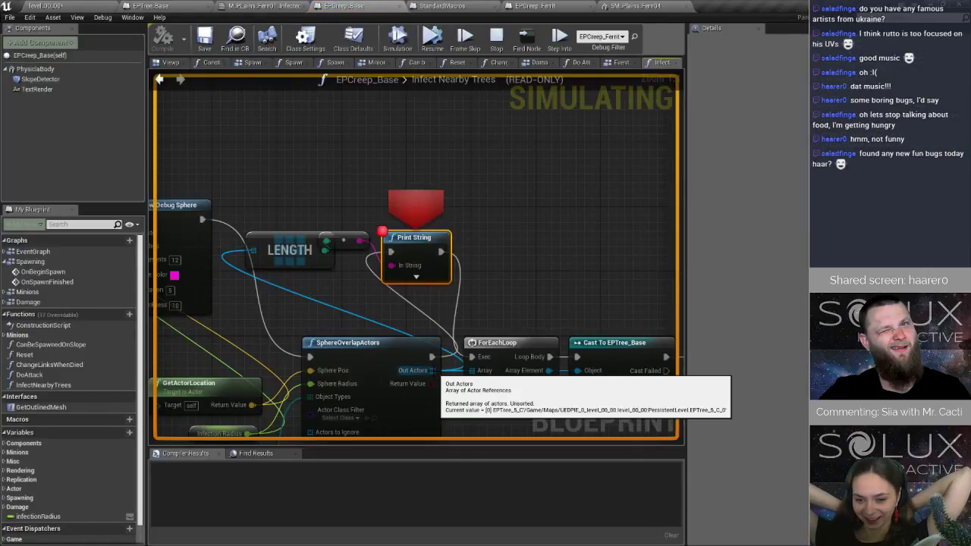
click(89, 9)
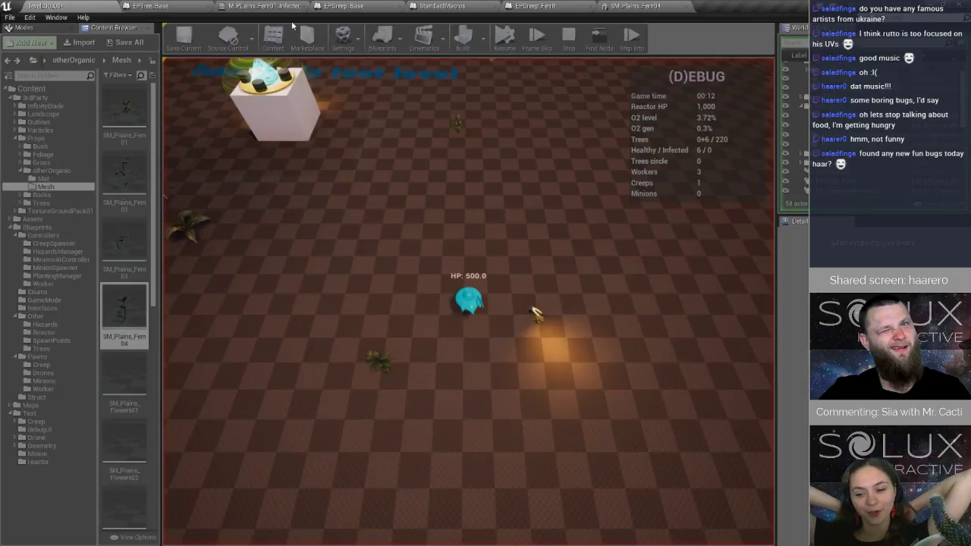
click(168, 6)
click(443, 40)
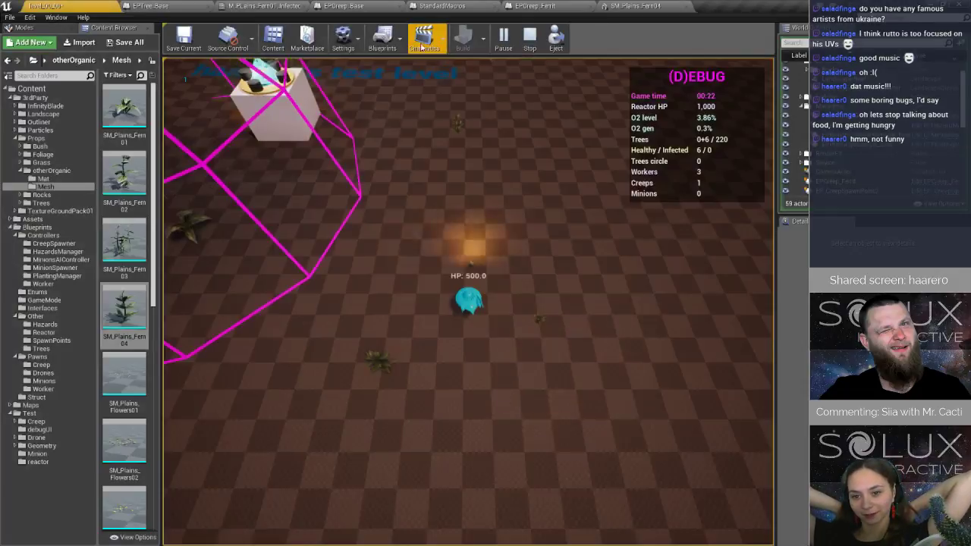
key(a)
key(w)
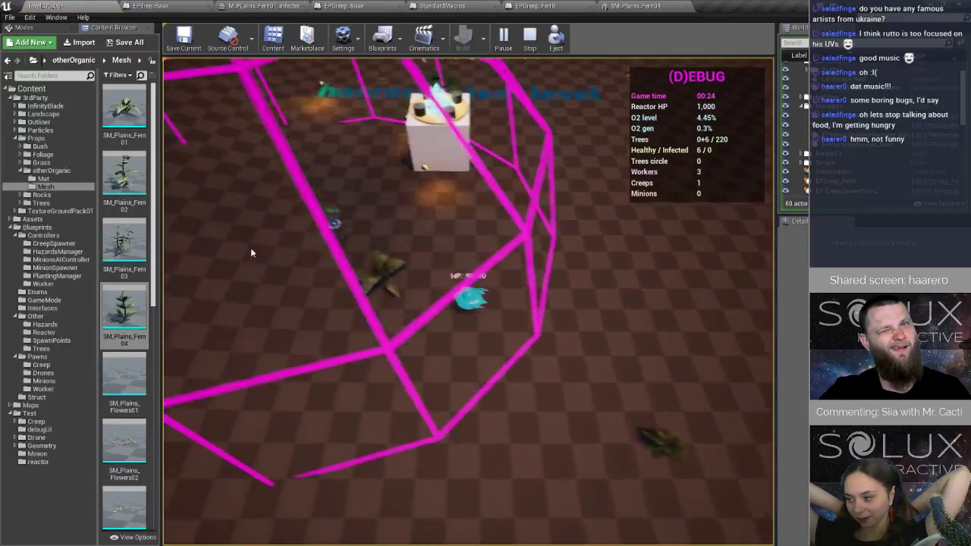
key(a)
key(w)
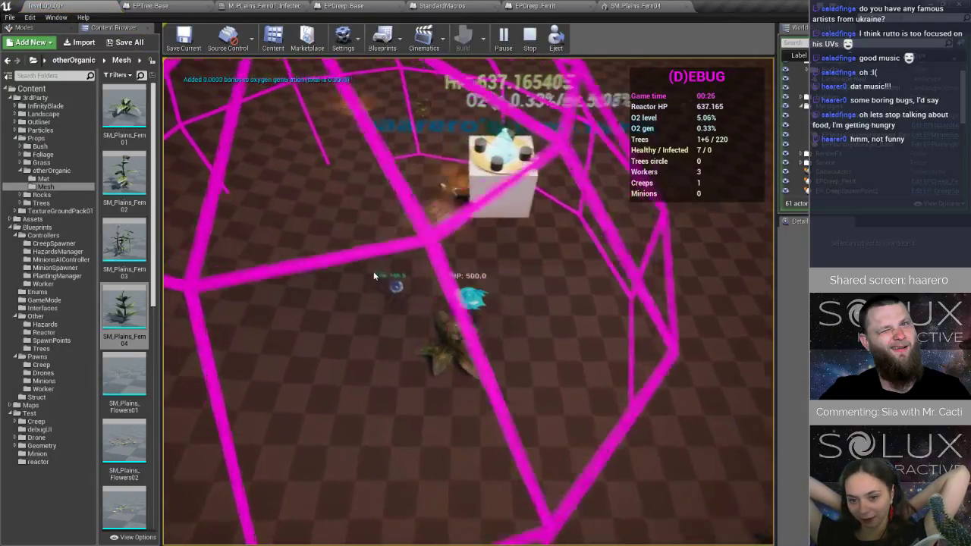
key(d)
key(s)
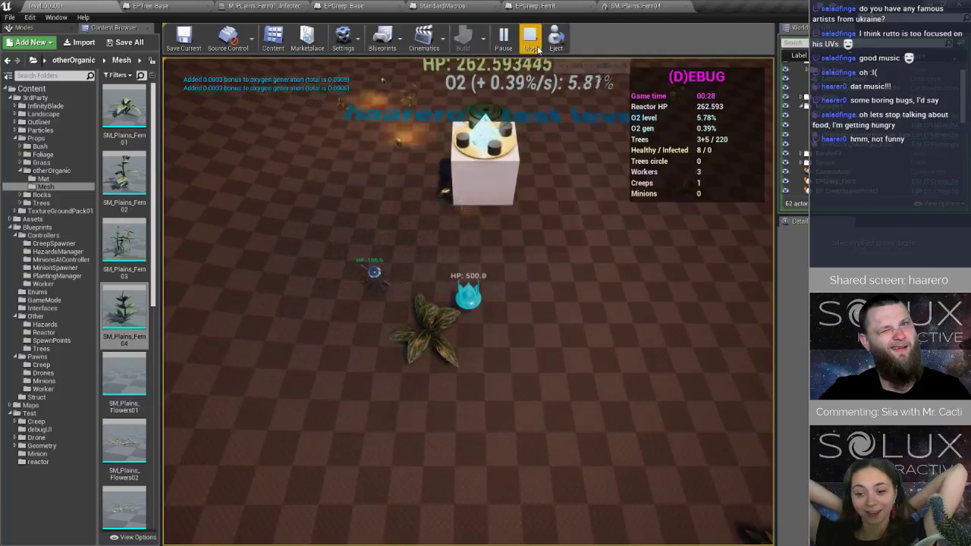
key(Escape)
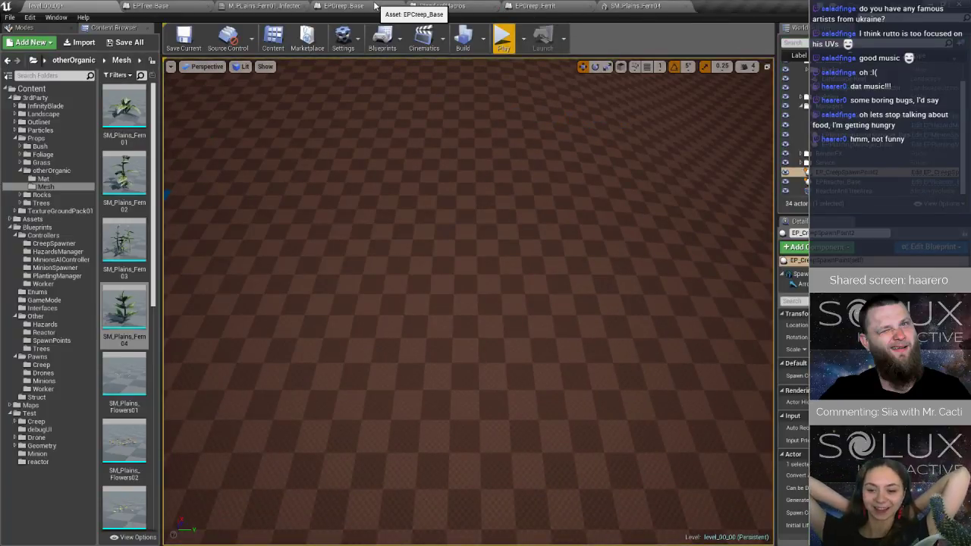
Play the level and steer the drone near the reactor until the creep's infection check hits the Print String breakpoint.
right_drag(406, 128, 234, 133)
key(w)
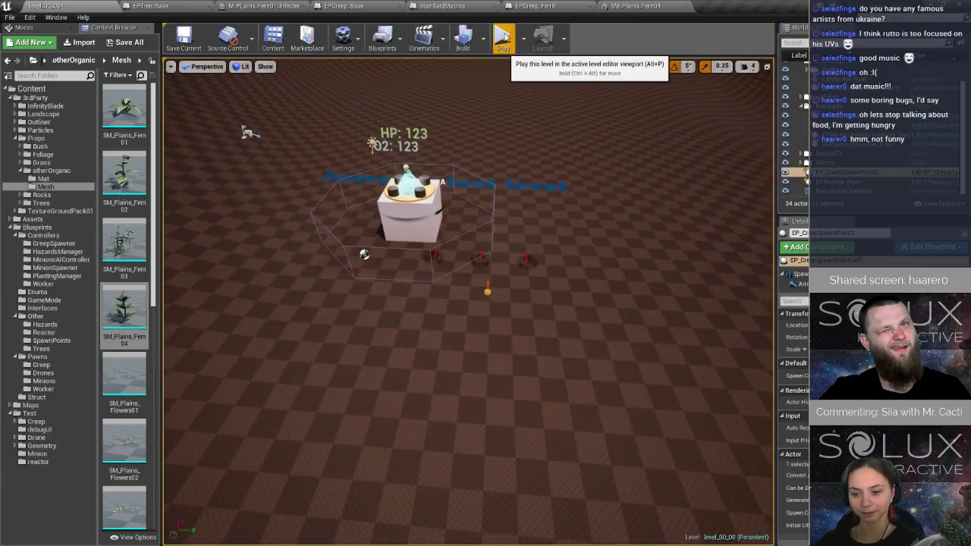
click(503, 39)
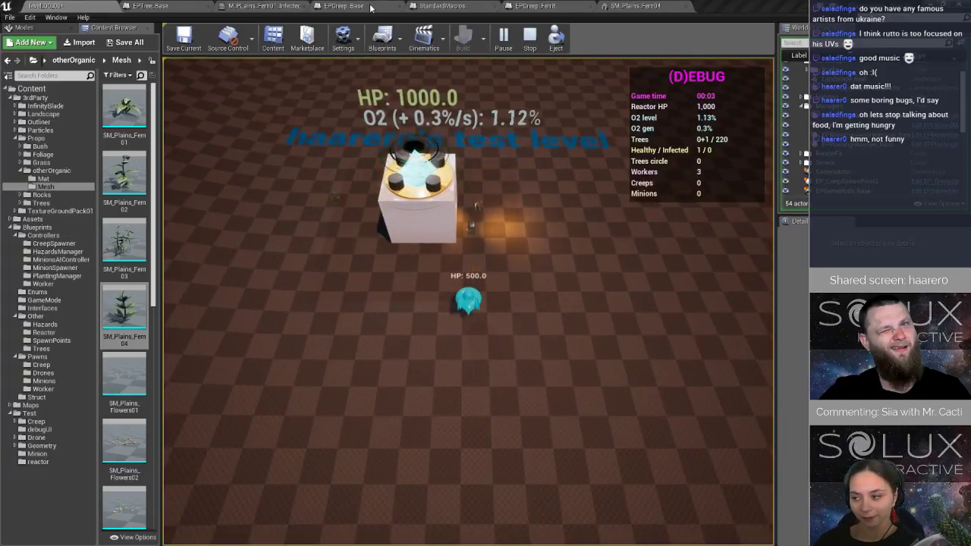
click(345, 6)
scroll(462, 300, down, 4)
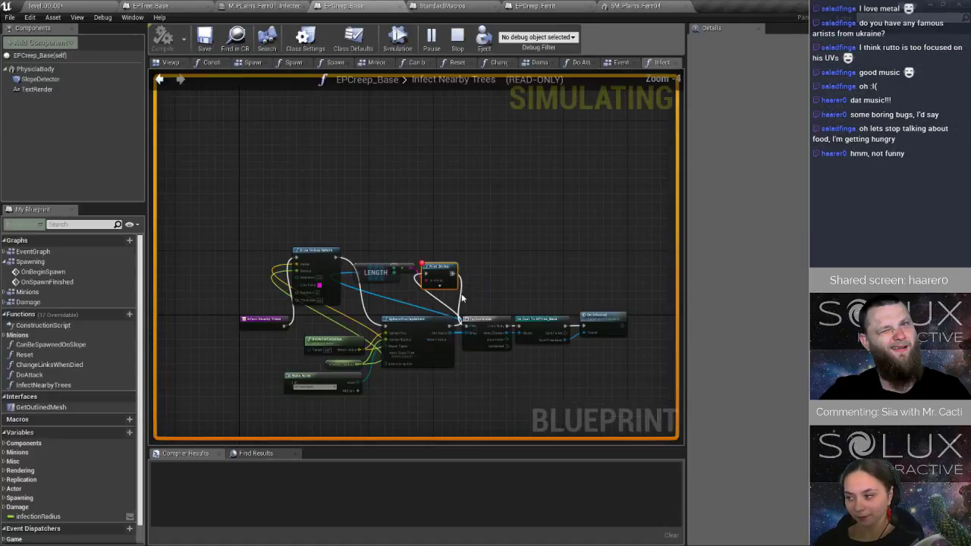
click(88, 6)
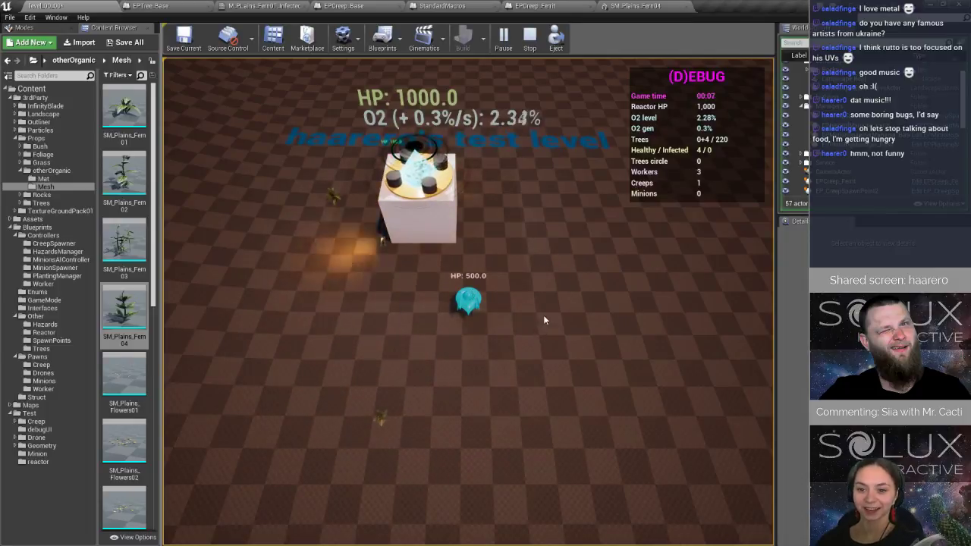
key(d)
key(s)
key(a)
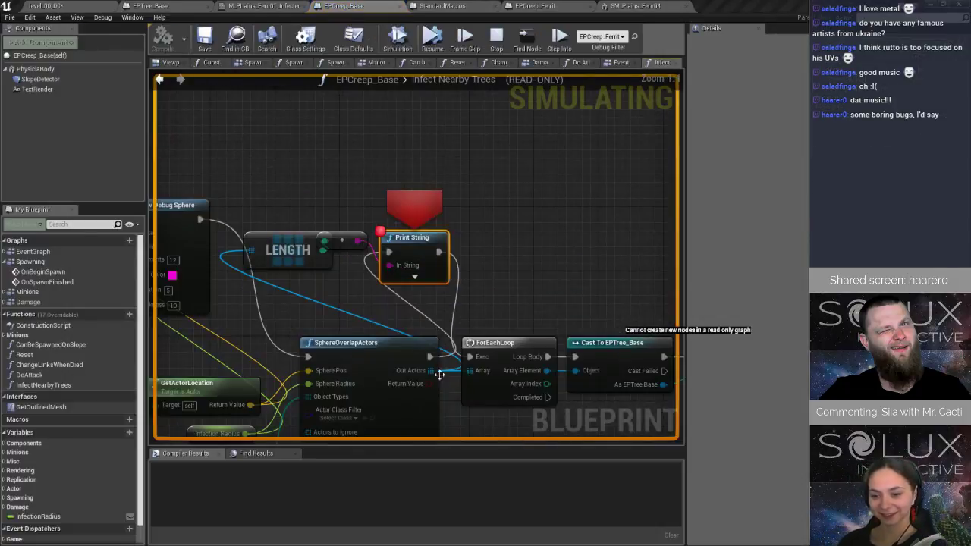
Inspect the SphereOverlapActors Out Actors array, add a breakpoint to the Cast To EPTree_Base node, and resume execution.
mouse_move(427, 370)
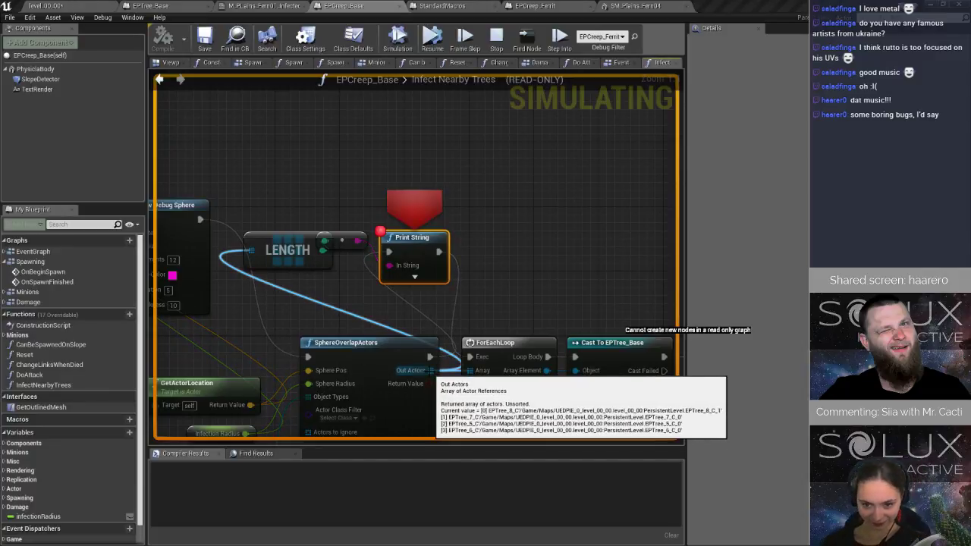
right_drag(533, 318, 377, 250)
click(509, 274)
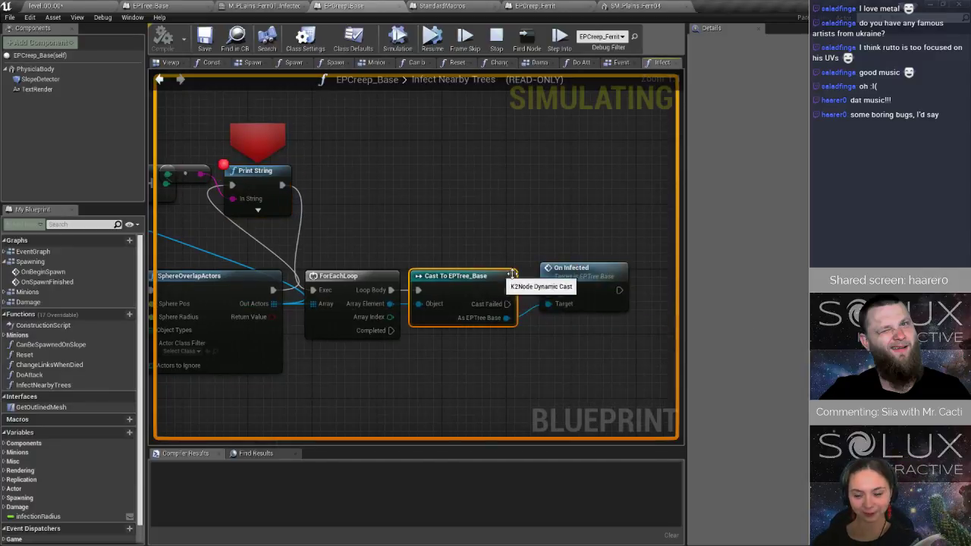
key(F9)
click(432, 38)
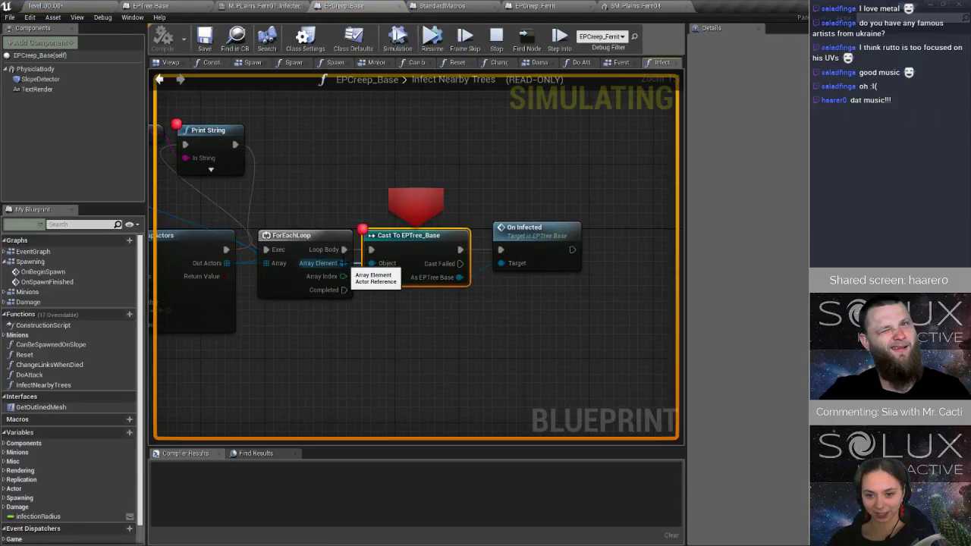
Step into EPTree_Base's infection event, inspect the Mesh and Infection Material values feeding Set Material, and stop the simulation.
click(559, 38)
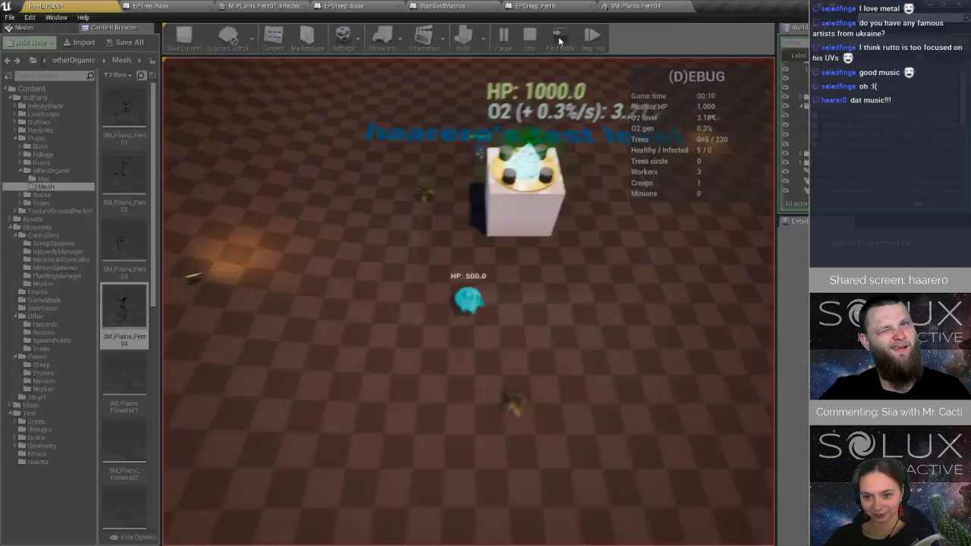
click(559, 39)
right_drag(547, 189, 250, 153)
mouse_move(377, 258)
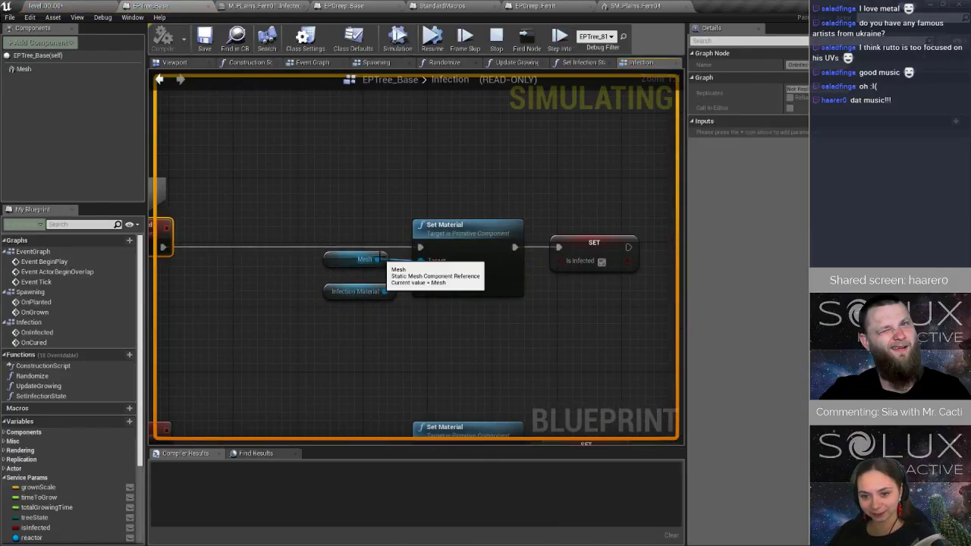
mouse_move(386, 292)
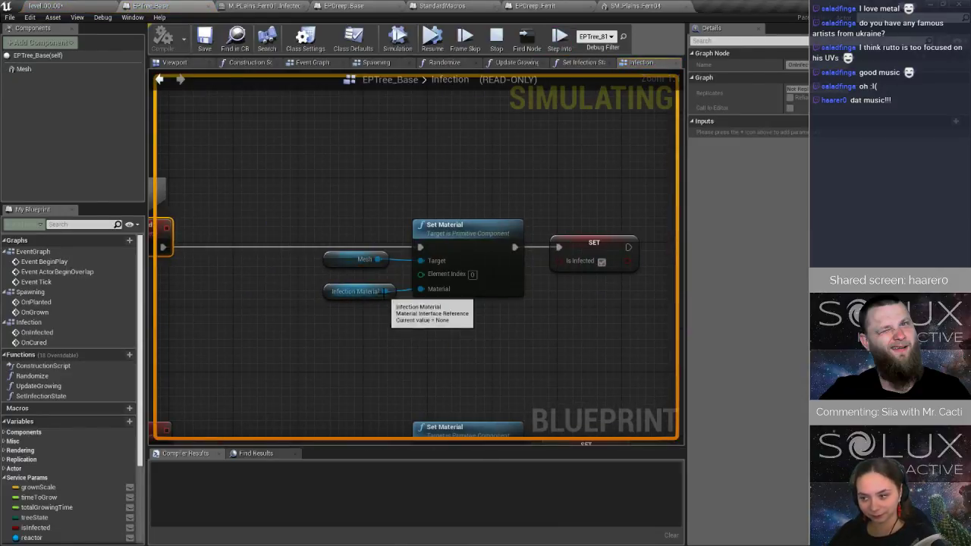
click(497, 37)
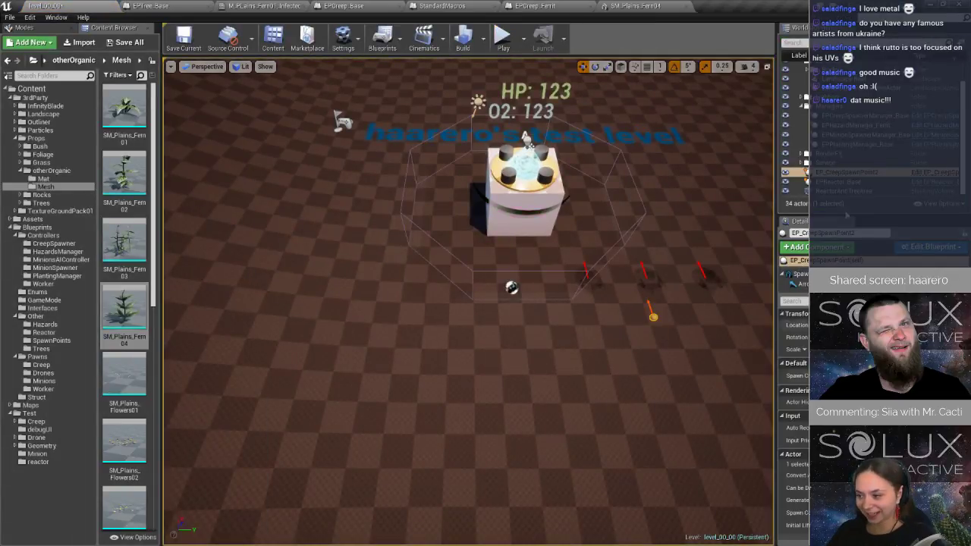
Open the EPTree_5 blueprint from the Trees folder and set its Infection Material to M_PLains_Fern01_Infected.
click(41, 349)
double_click(128, 358)
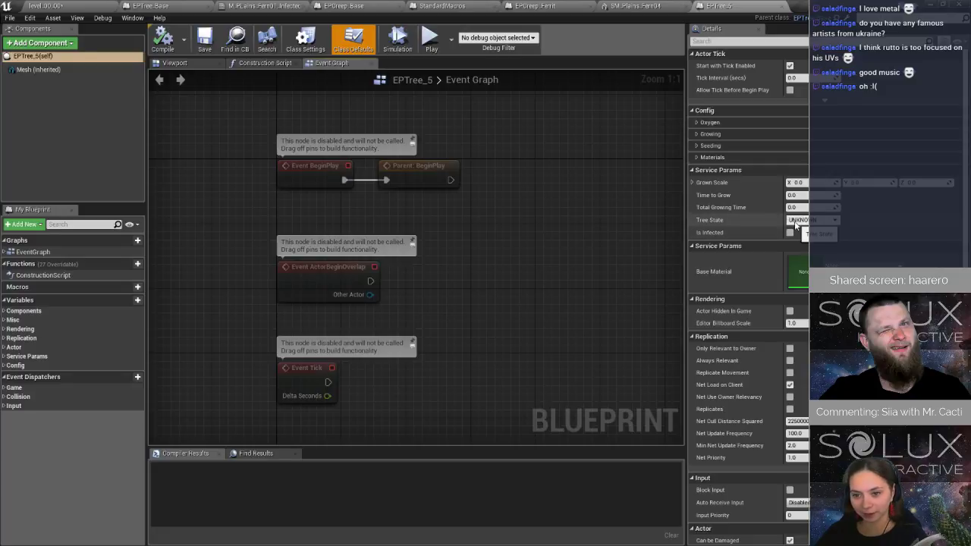
click(697, 157)
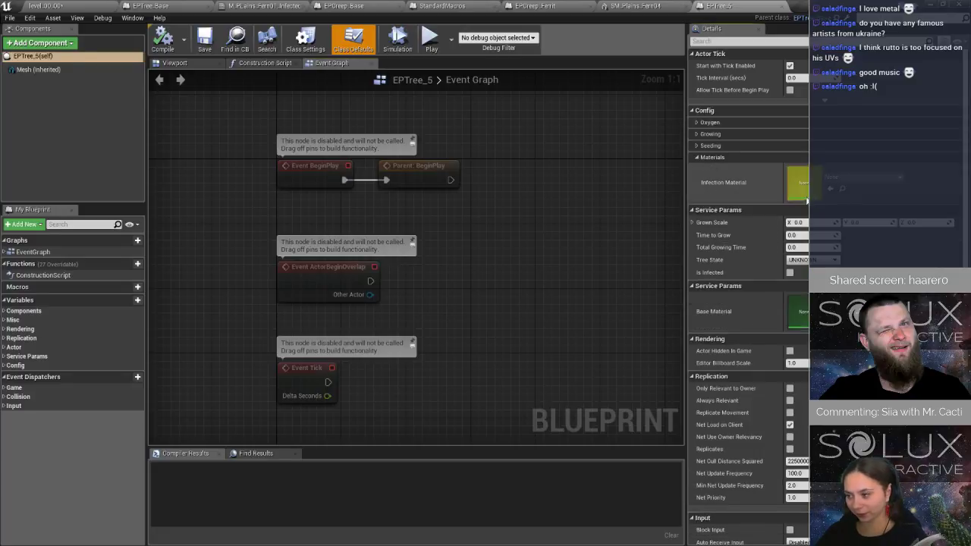
click(860, 180)
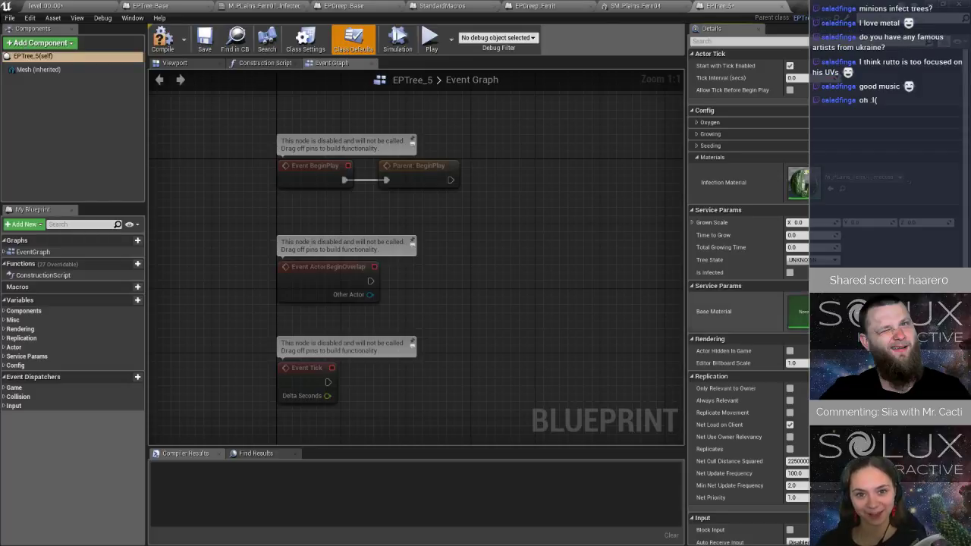
click(742, 7)
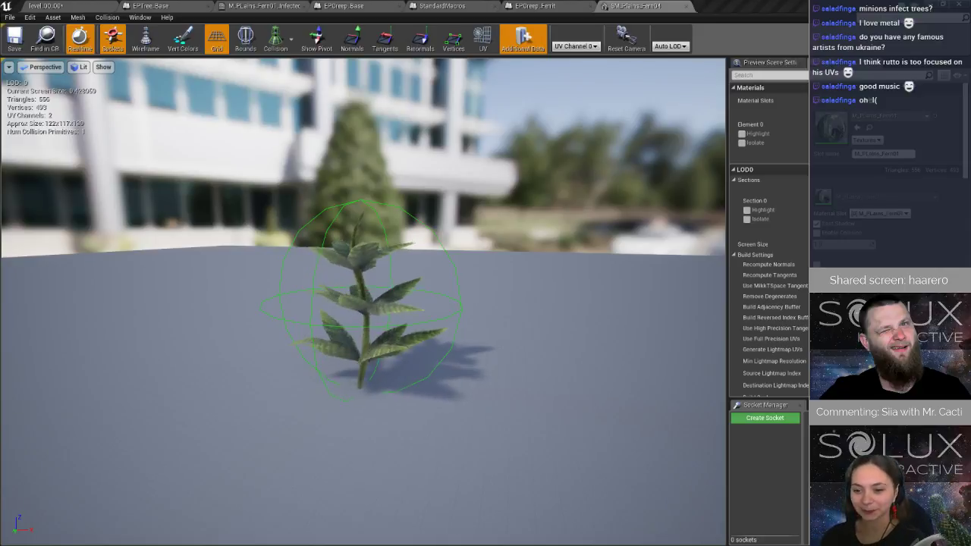
Open the EPTree_6 blueprint and set its Infection Material to M_PLains_Fern01_Infected.
click(535, 6)
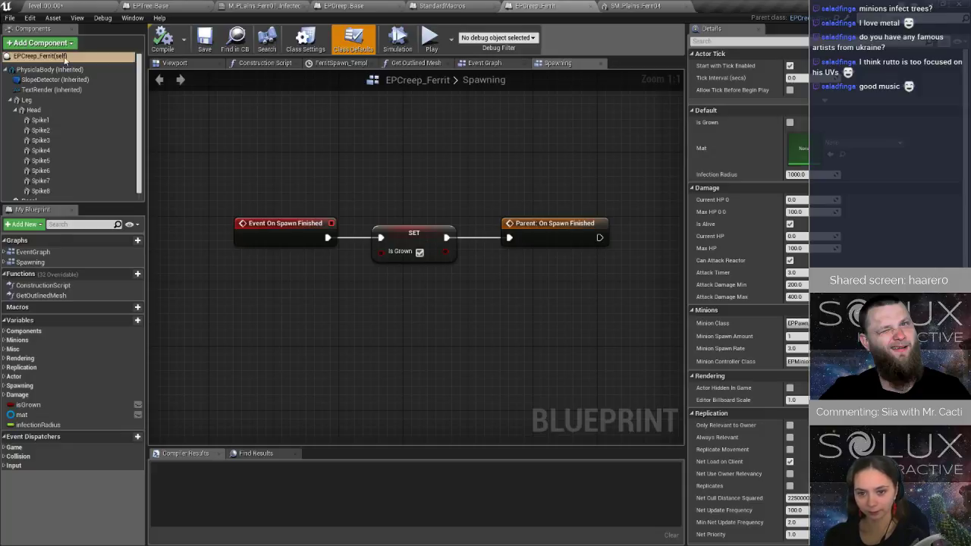
click(100, 5)
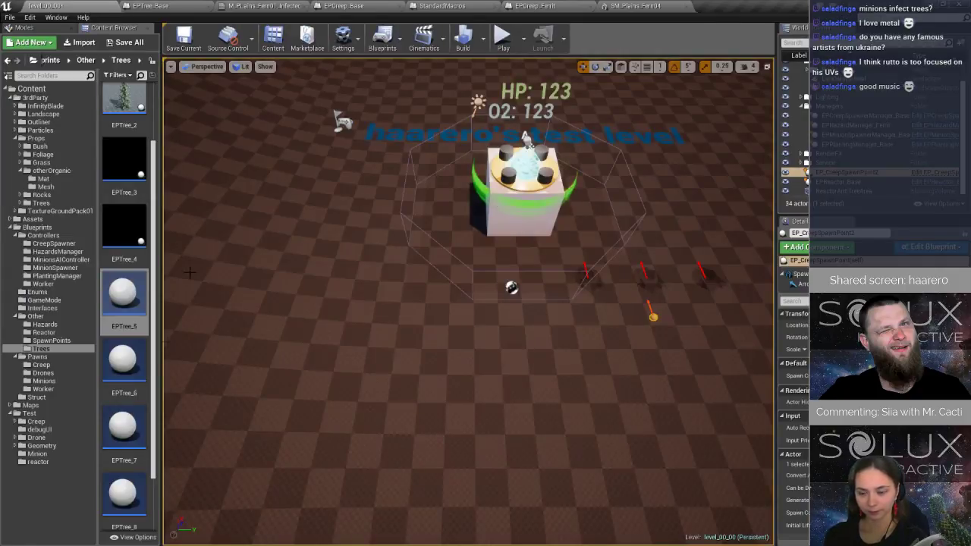
double_click(122, 358)
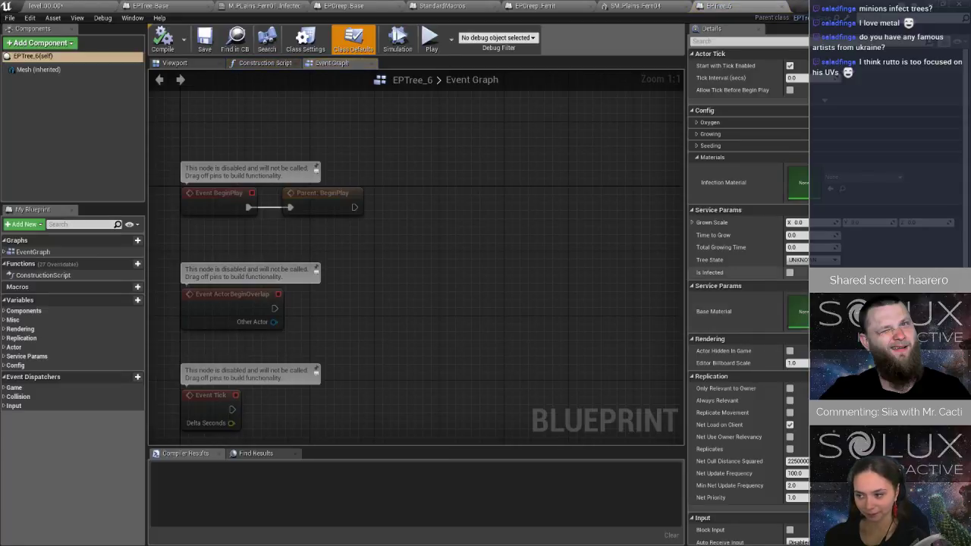
click(844, 182)
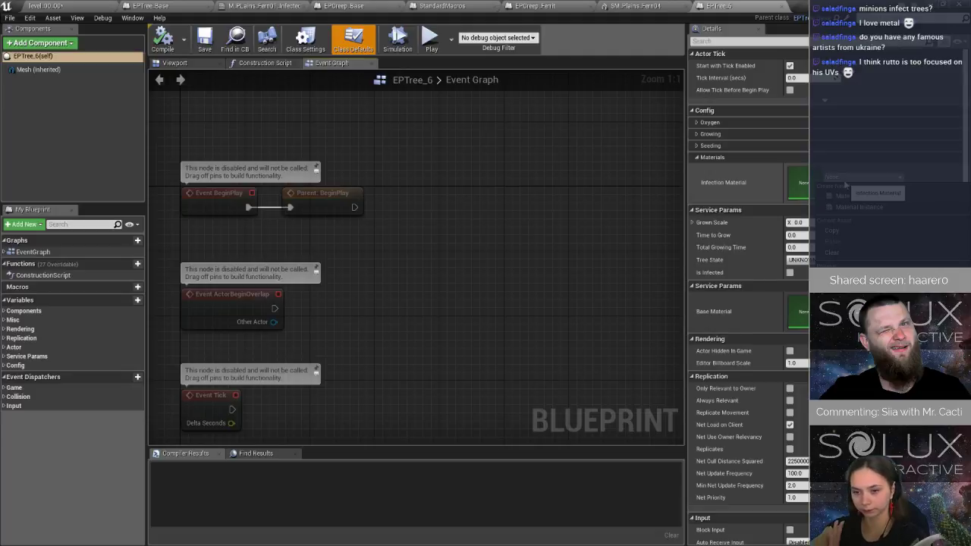
click(857, 193)
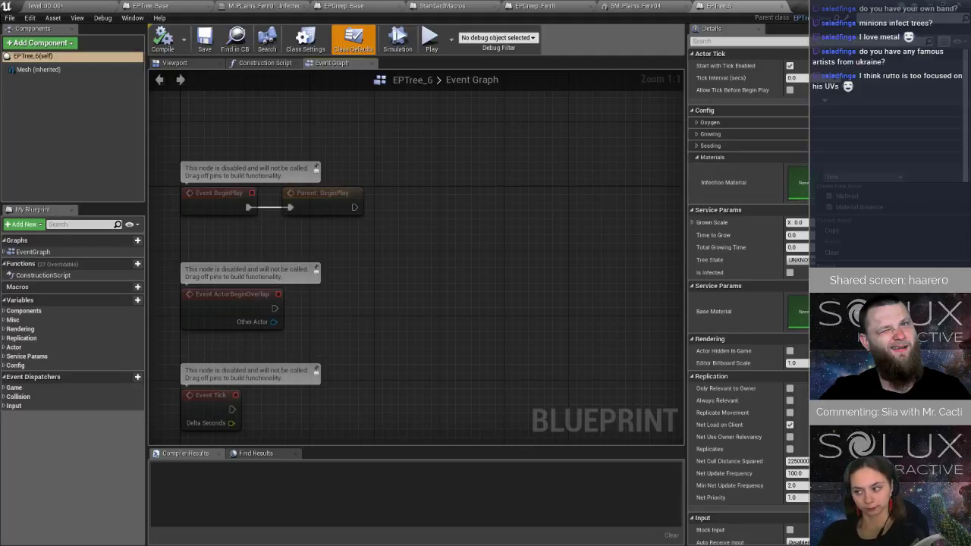
Open EPTree_7 in the full blueprint editor and paste M_PLains_Fern01_Infected as its Infection Material.
click(83, 8)
double_click(123, 427)
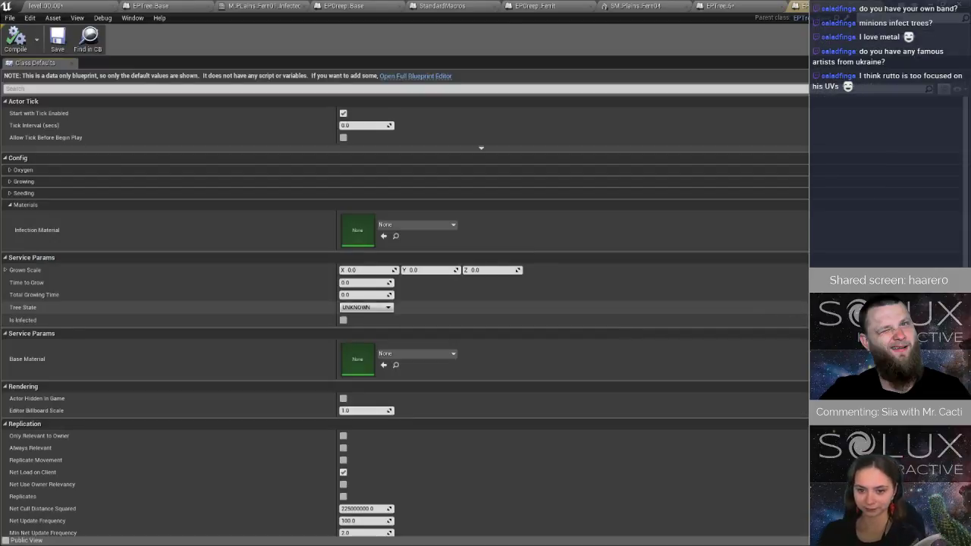
click(439, 76)
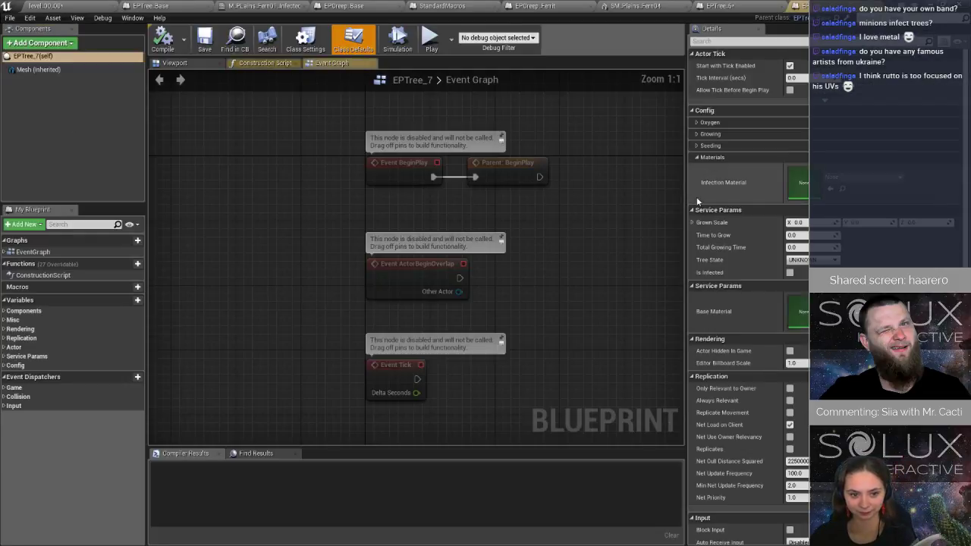
click(847, 179)
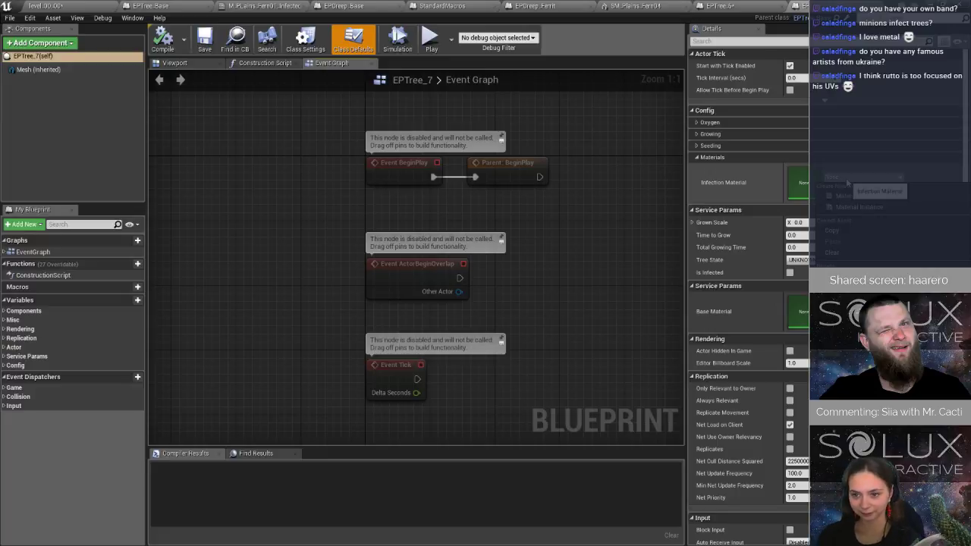
click(832, 241)
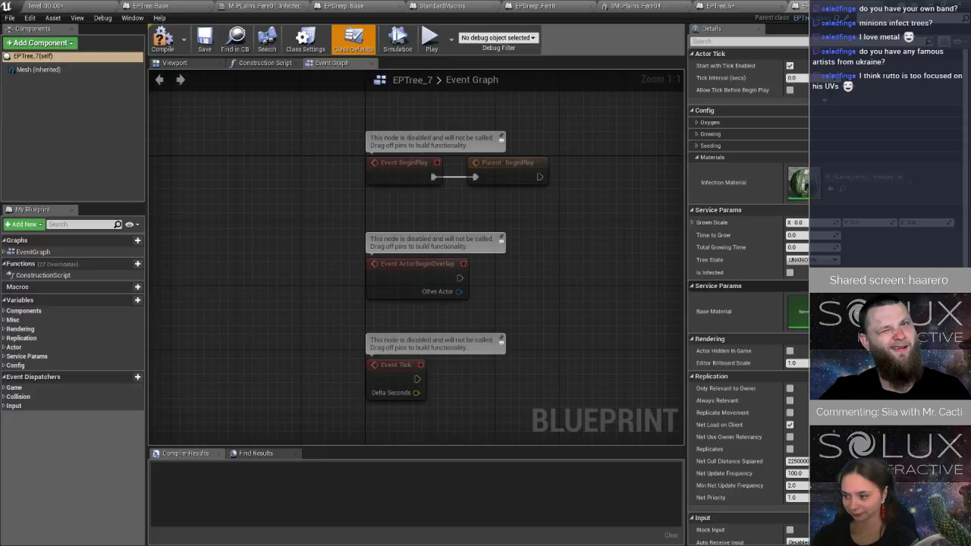
Open EPTree_8 in the full blueprint editor, assign its infected fern Infection Material, and save the current level.
click(55, 6)
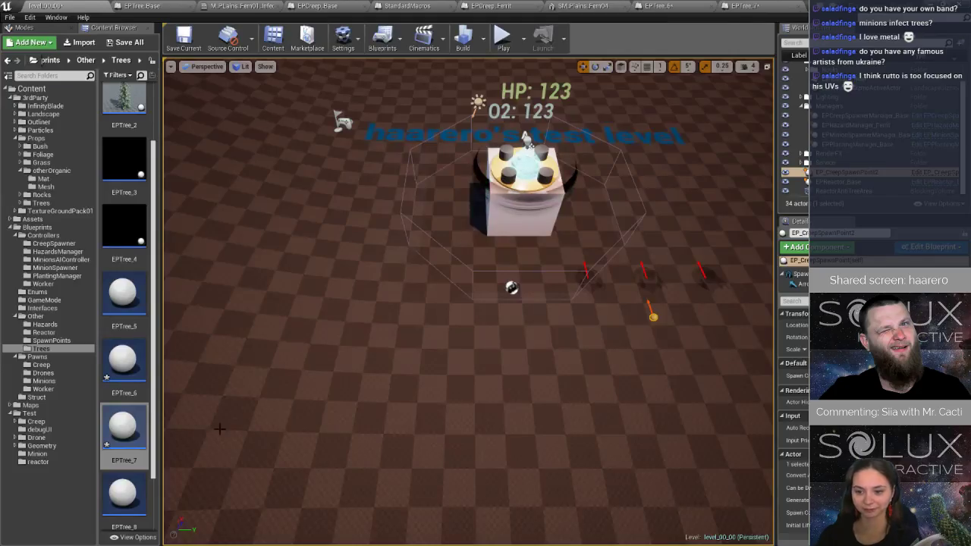
double_click(123, 497)
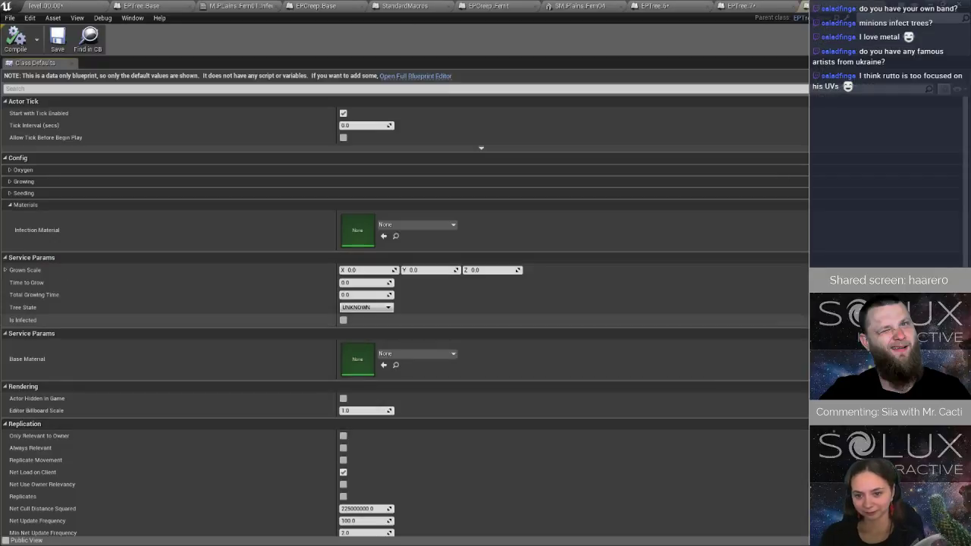
click(423, 77)
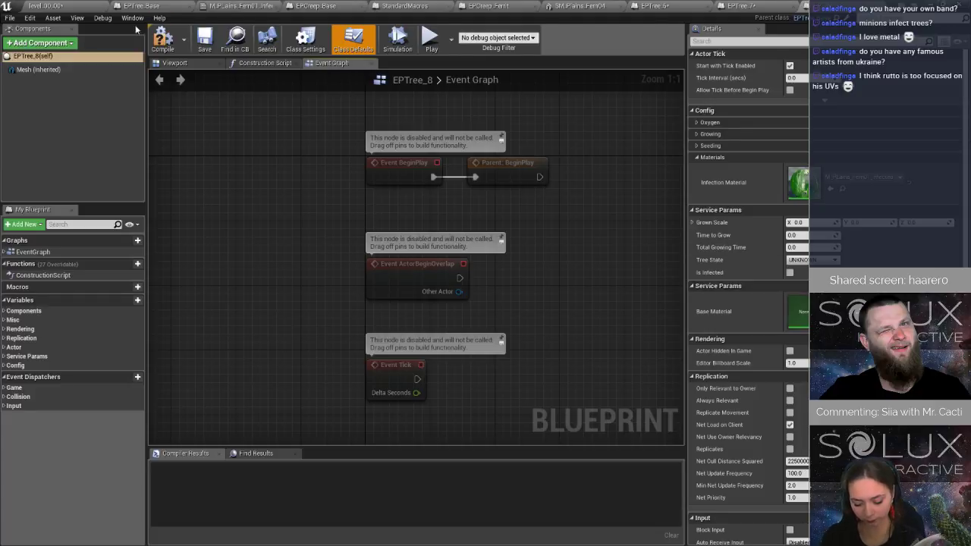
click(86, 9)
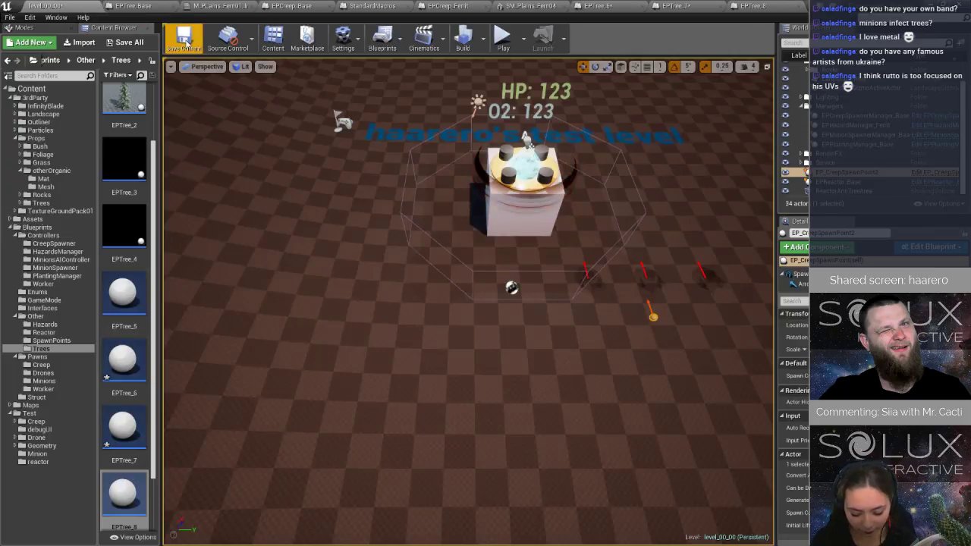
click(184, 39)
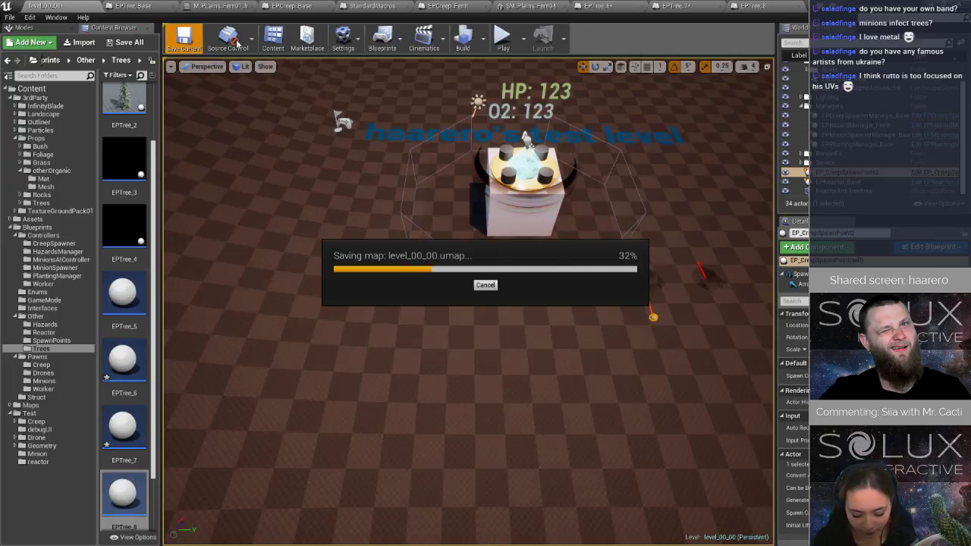
Play the level, steer the drone around the reactor until the Infect Nearby Trees breakpoint is reached, and resume execution.
click(503, 40)
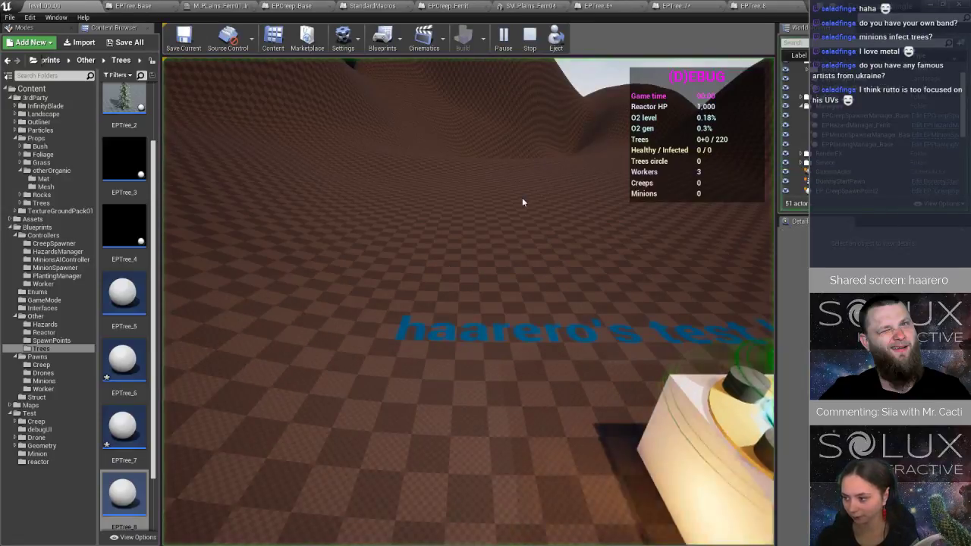
key(d)
key(s)
key(a)
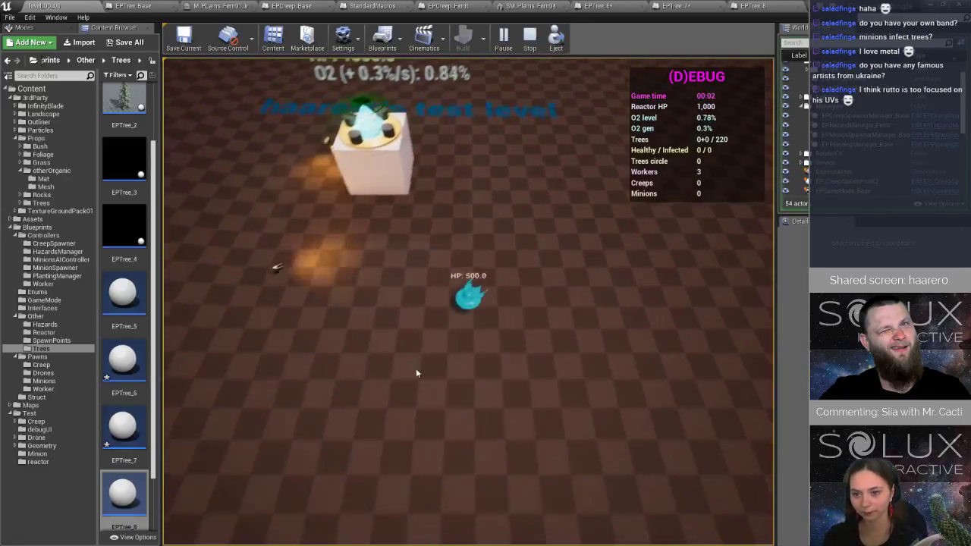
key(d)
key(d)
key(w)
key(a)
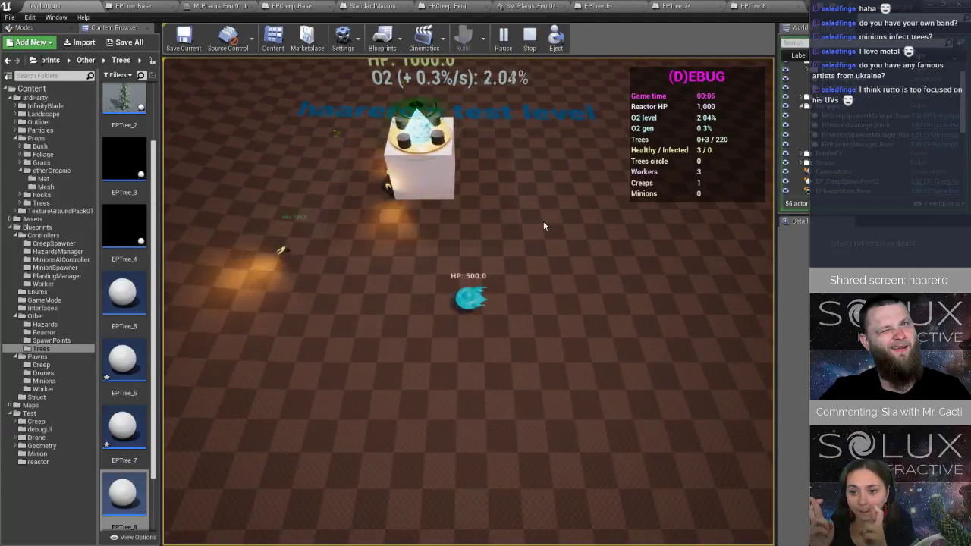
key(a)
key(w)
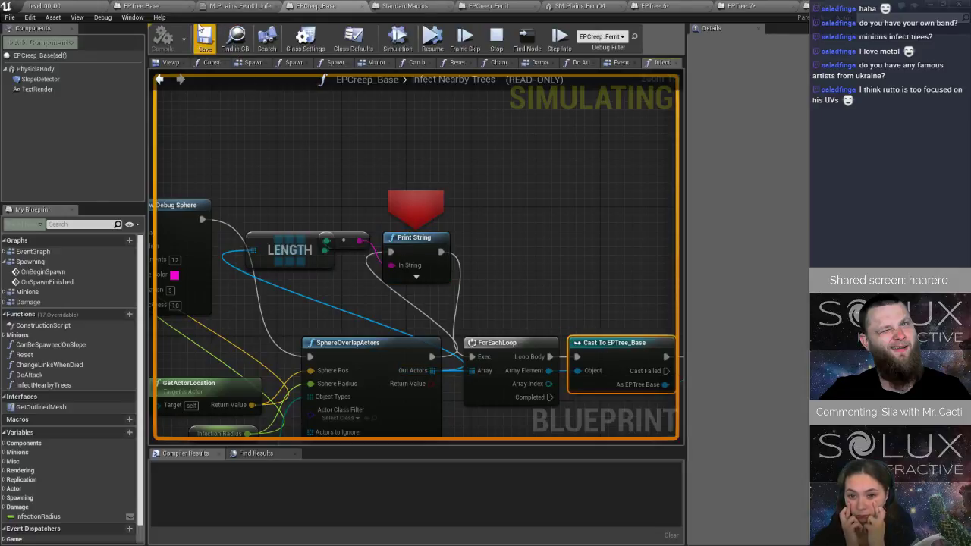
click(433, 38)
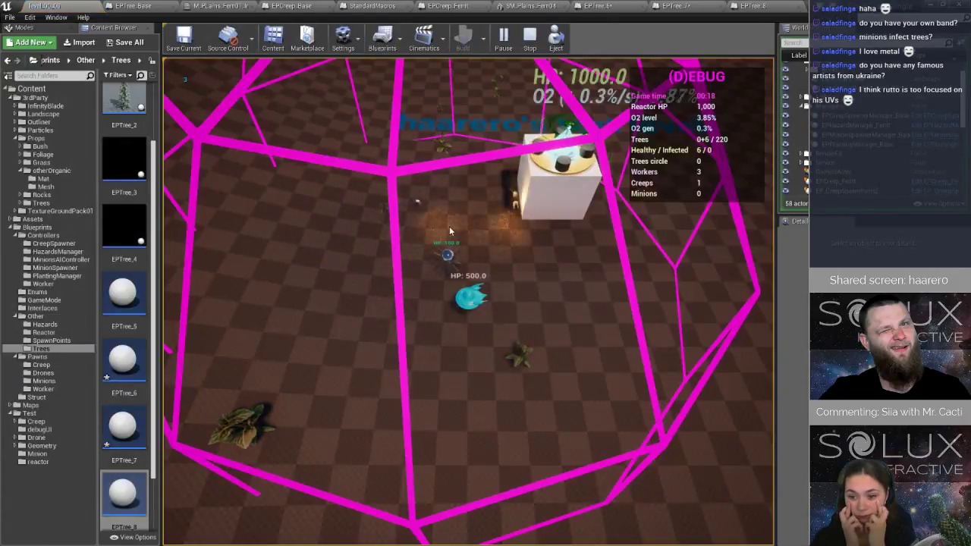
Fly the drone around the reactor to watch the creep near the planted trees, and stop the play session.
key(w)
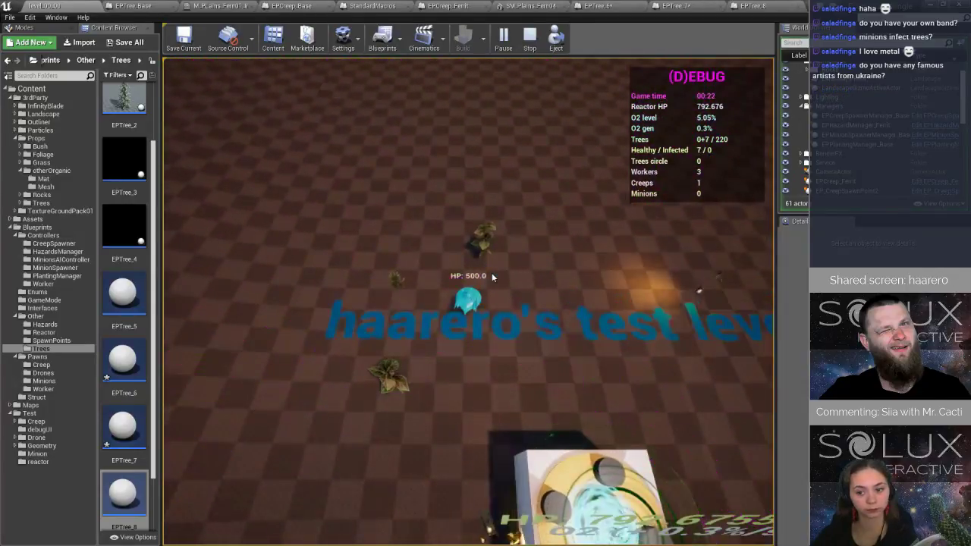
click(455, 428)
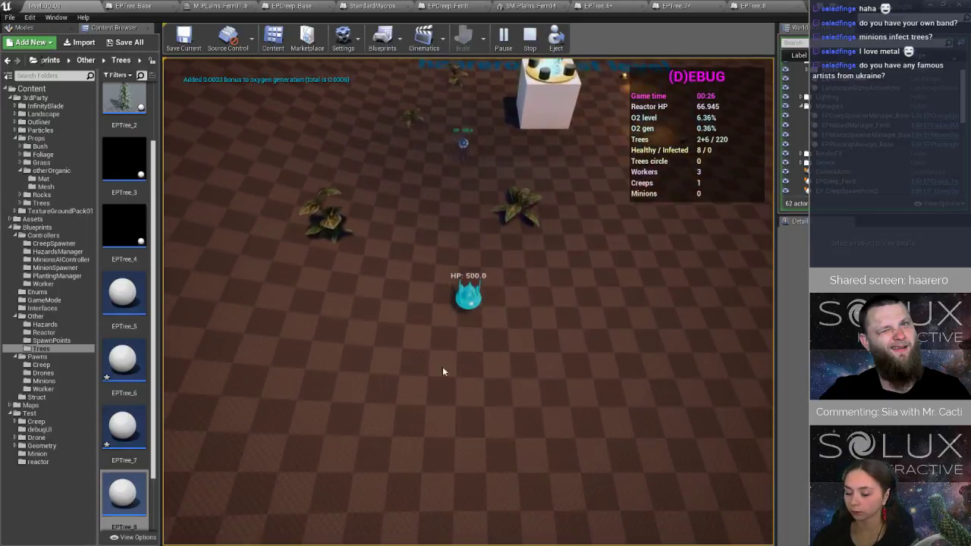
click(353, 183)
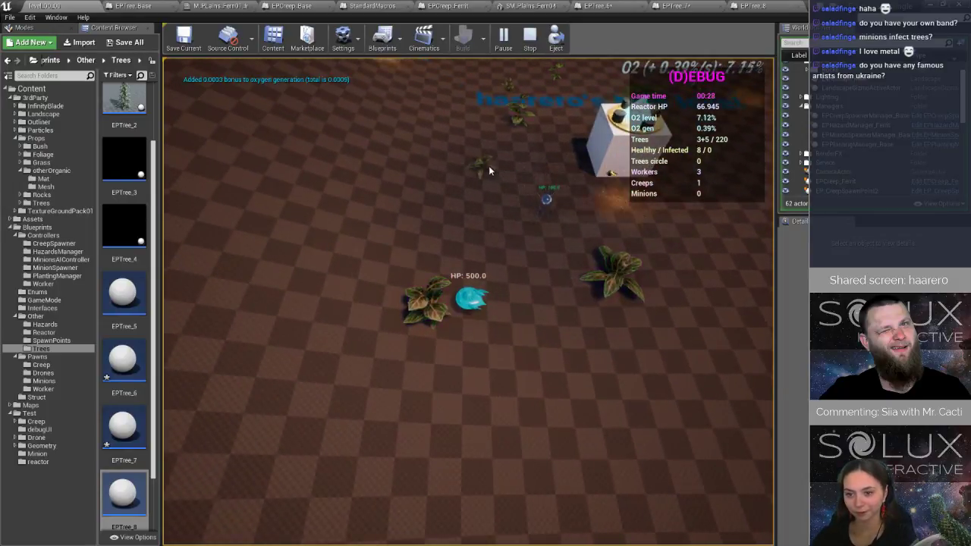
click(489, 166)
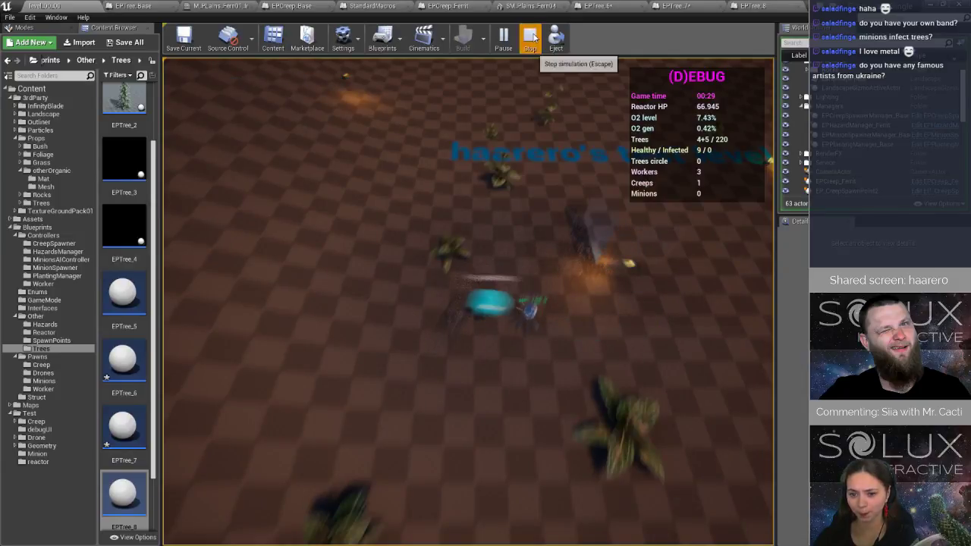
click(531, 36)
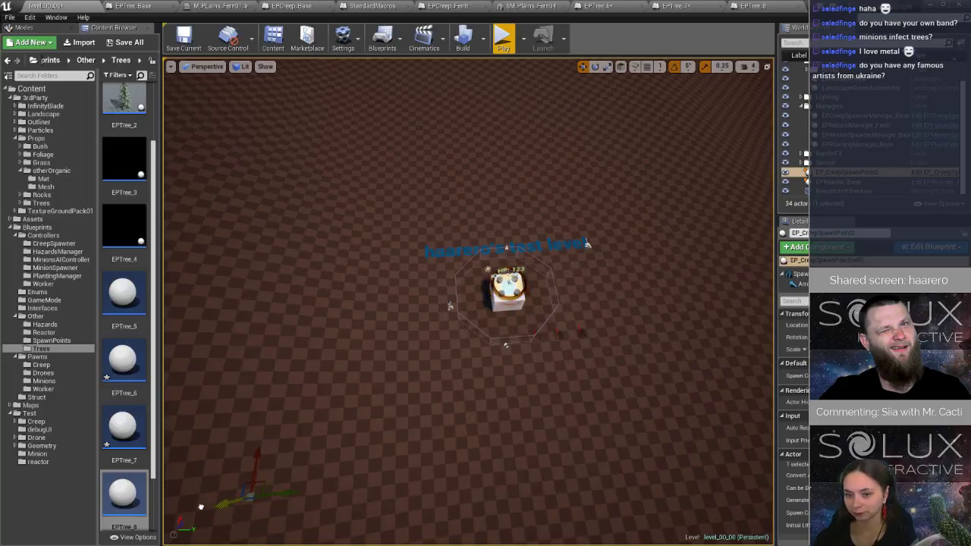
Play the level again and steer the drone away from the reactor to the outlying young tree.
click(503, 40)
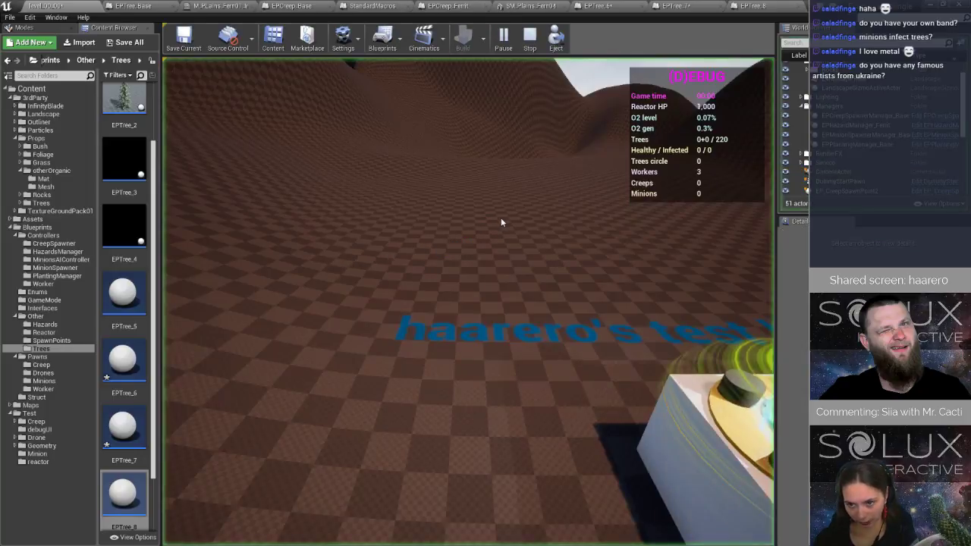
key(s)
key(a)
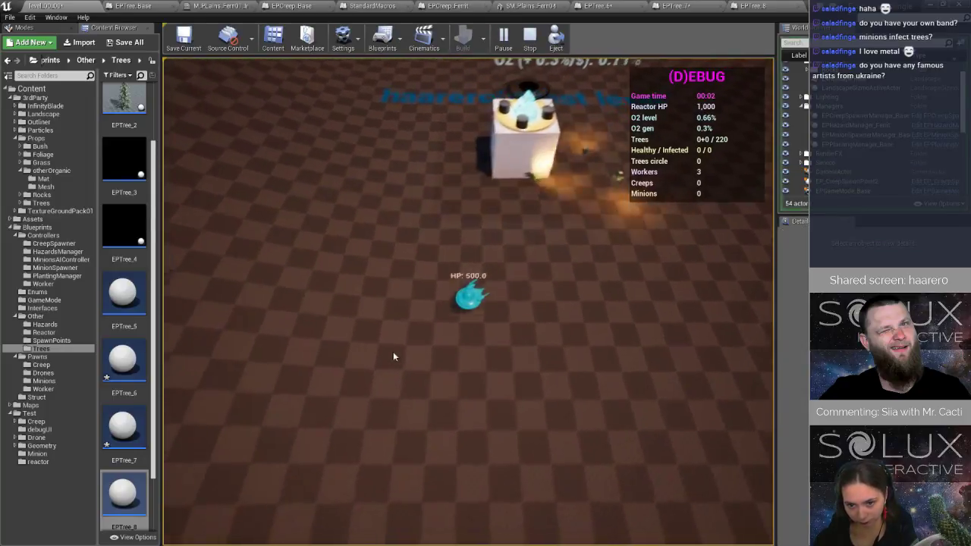
key(w)
key(d)
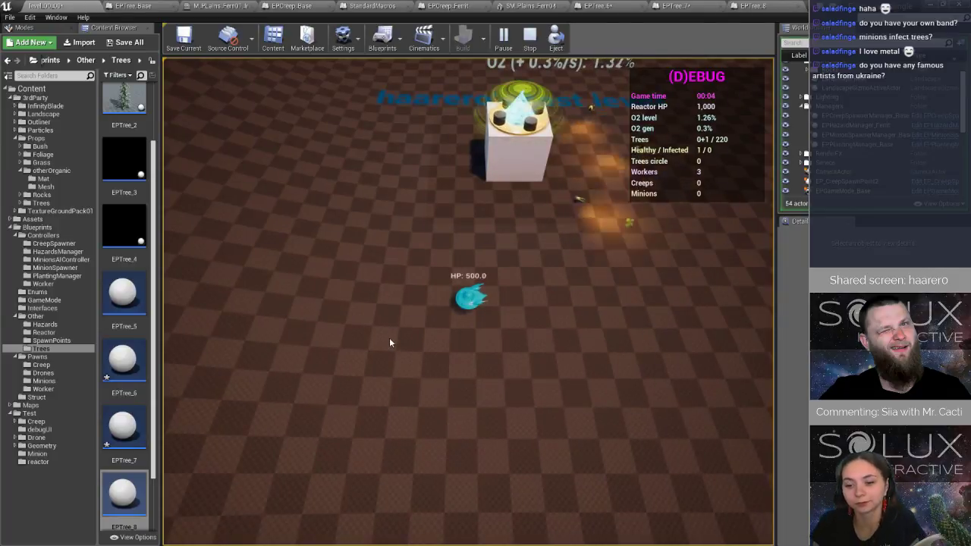
key(a)
key(s)
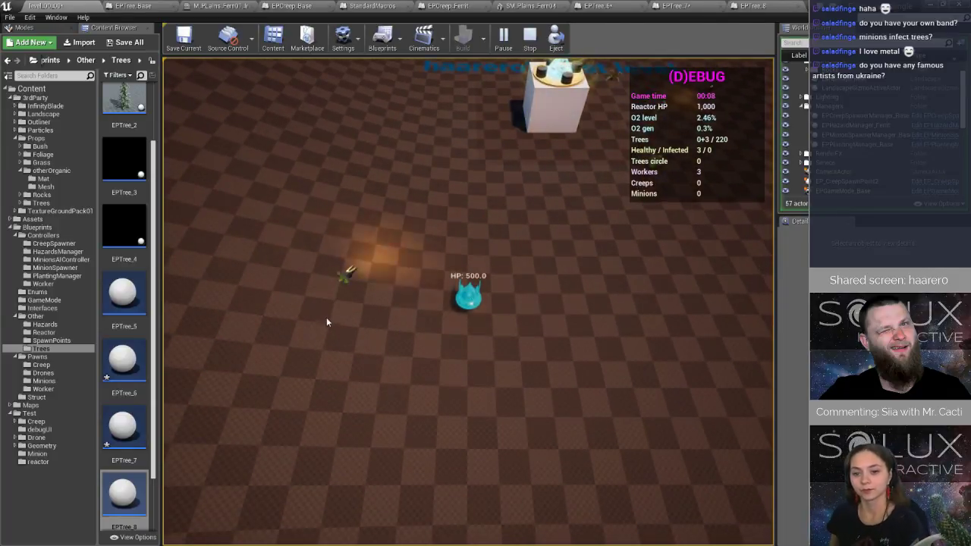
key(a)
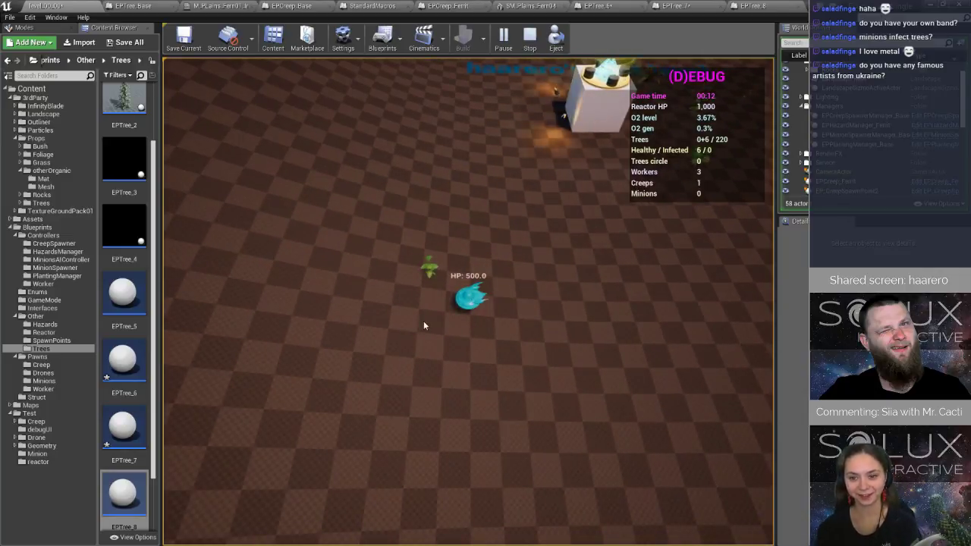
key(a)
key(s)
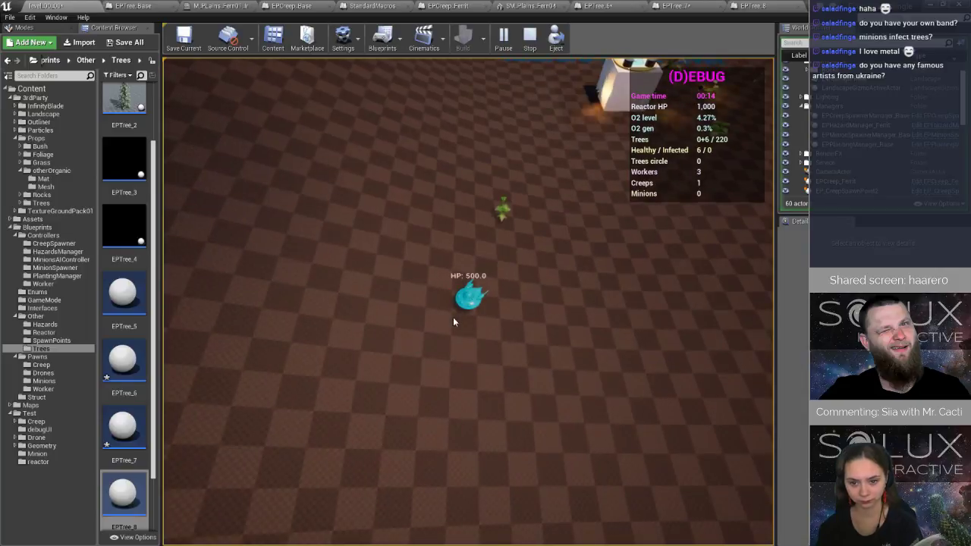
Track the approaching creep with the drone as it passes the young tree.
click(392, 391)
click(368, 288)
click(432, 256)
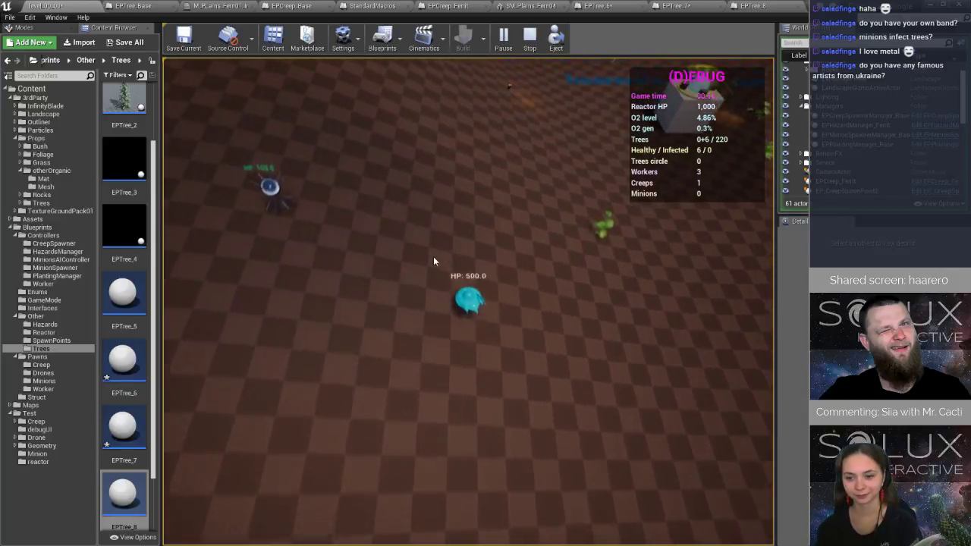
click(431, 260)
click(437, 383)
click(425, 316)
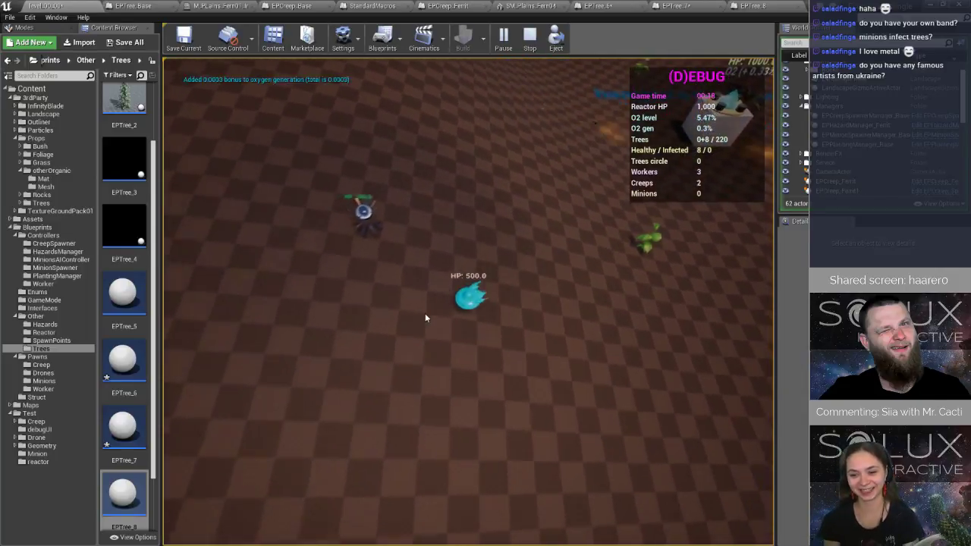
click(488, 299)
click(537, 262)
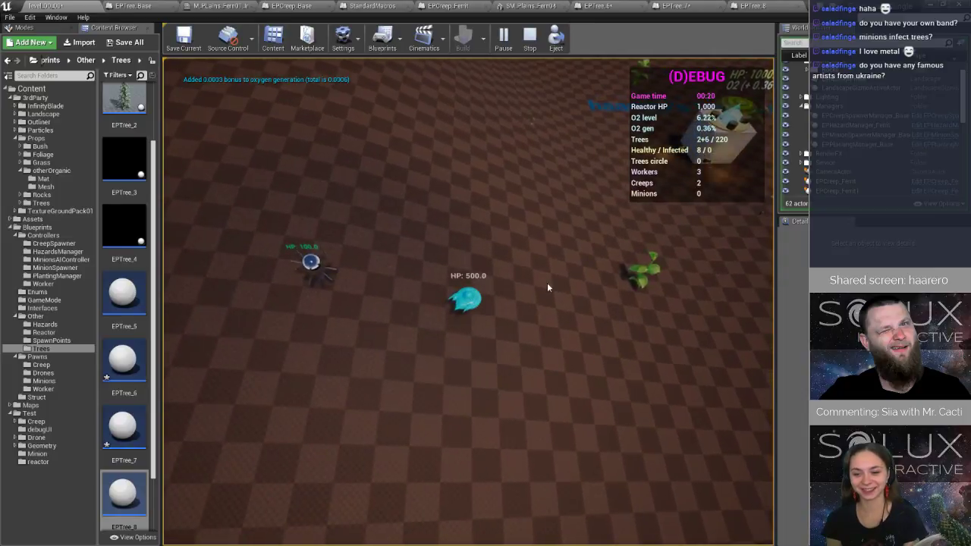
Return the drone to the trees around the reactor to check them for infection, and end the play session.
click(613, 233)
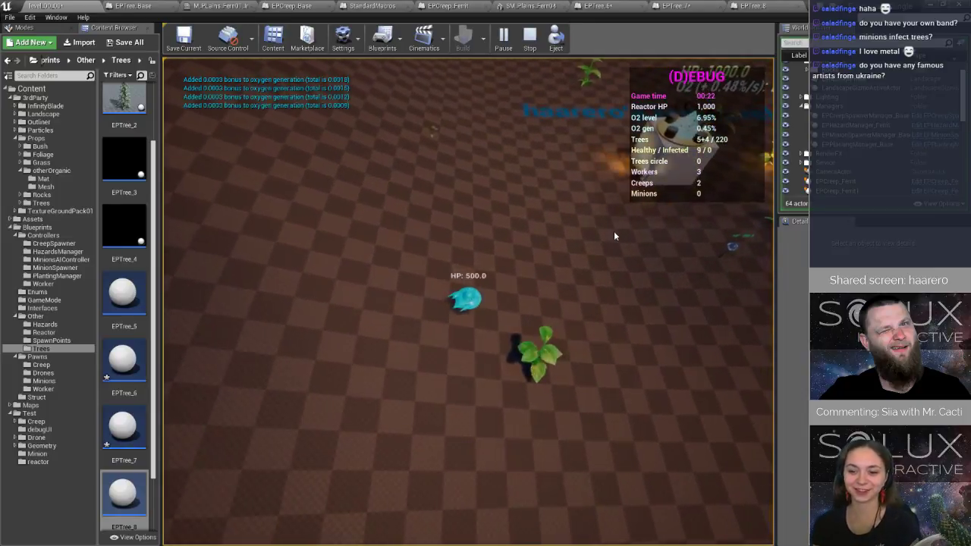
click(577, 184)
click(504, 198)
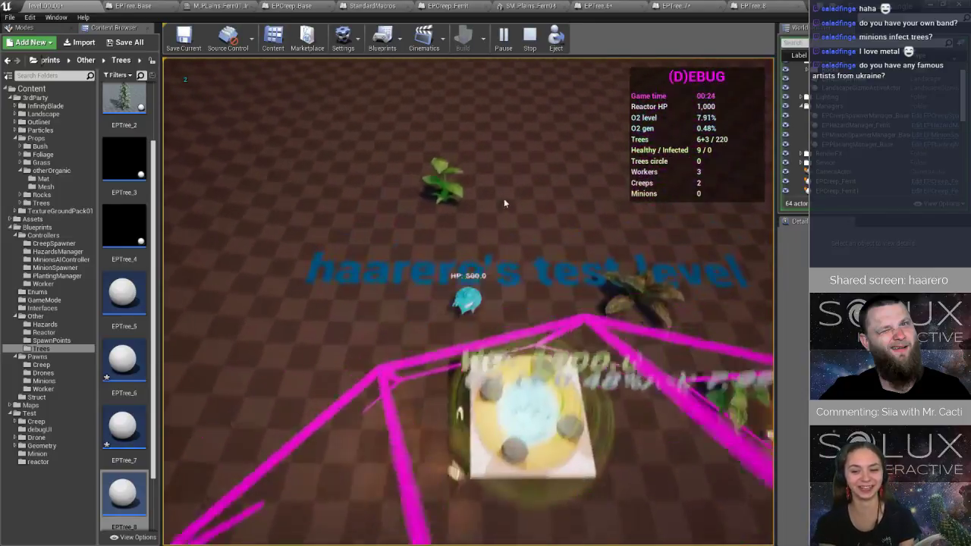
click(631, 274)
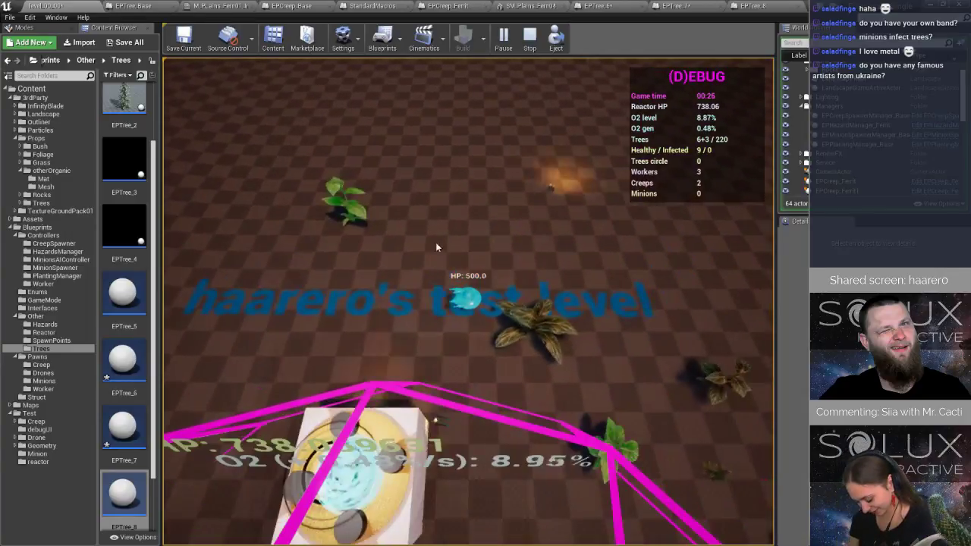
click(540, 42)
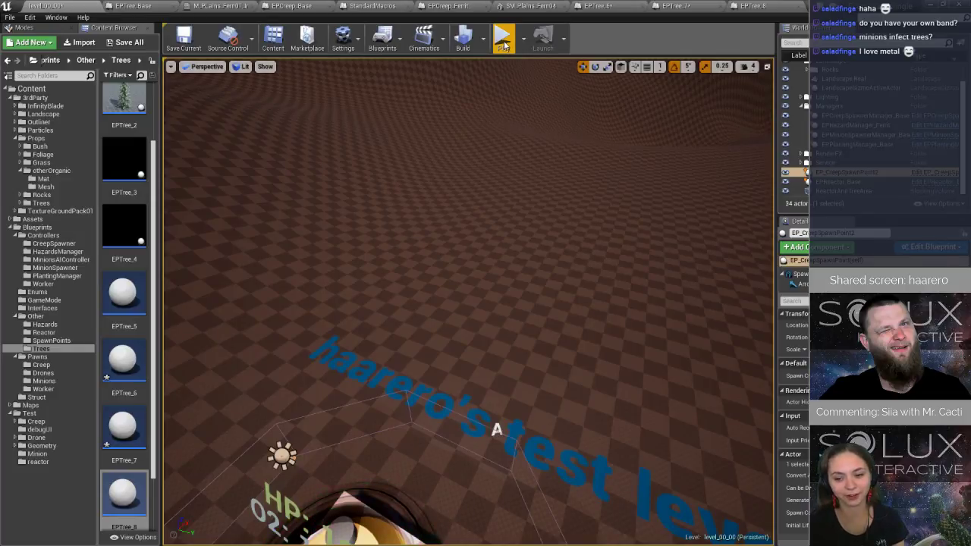
click(504, 44)
click(534, 46)
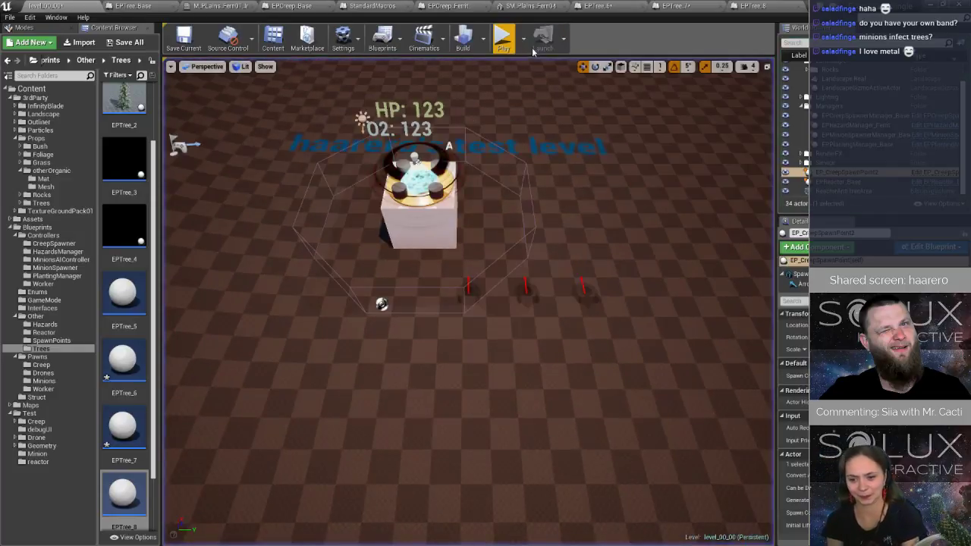
Inspect the inherited Mesh materials of EPTree_8 and EPTree_7, and check the Infection Material assigned in EPTree_7.
click(758, 6)
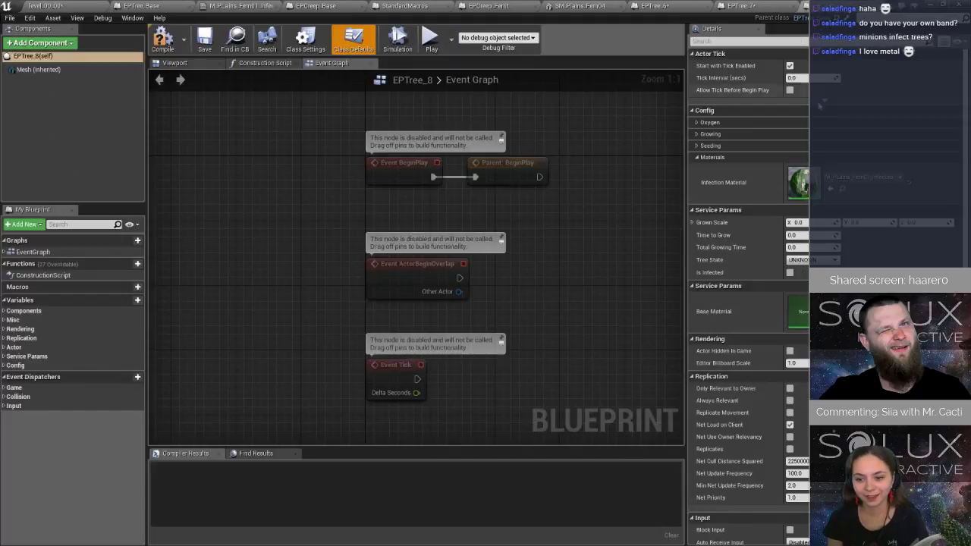
click(37, 70)
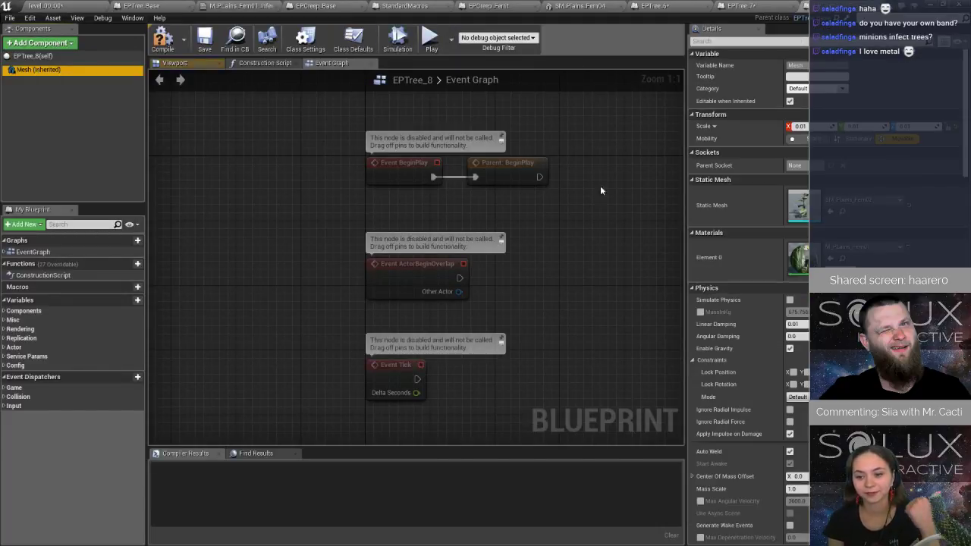
click(754, 6)
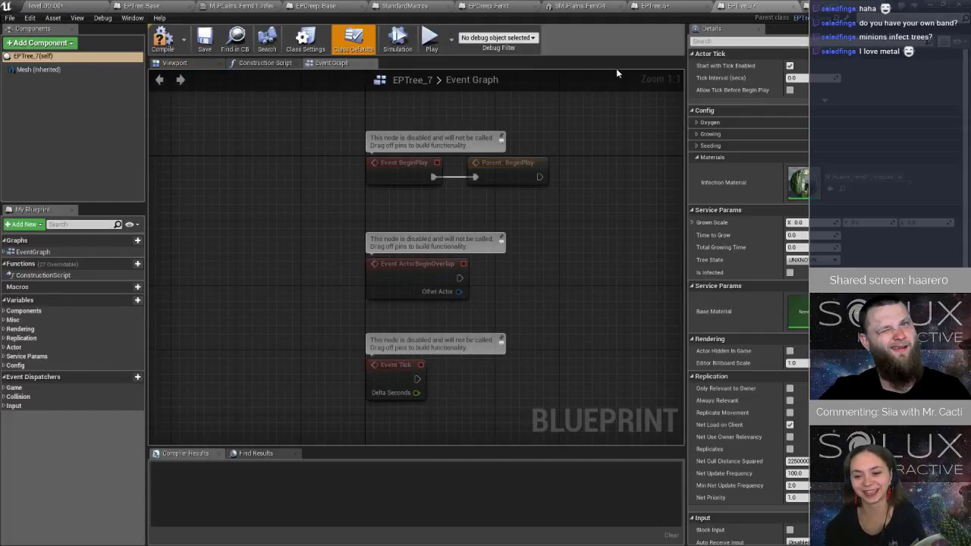
click(873, 179)
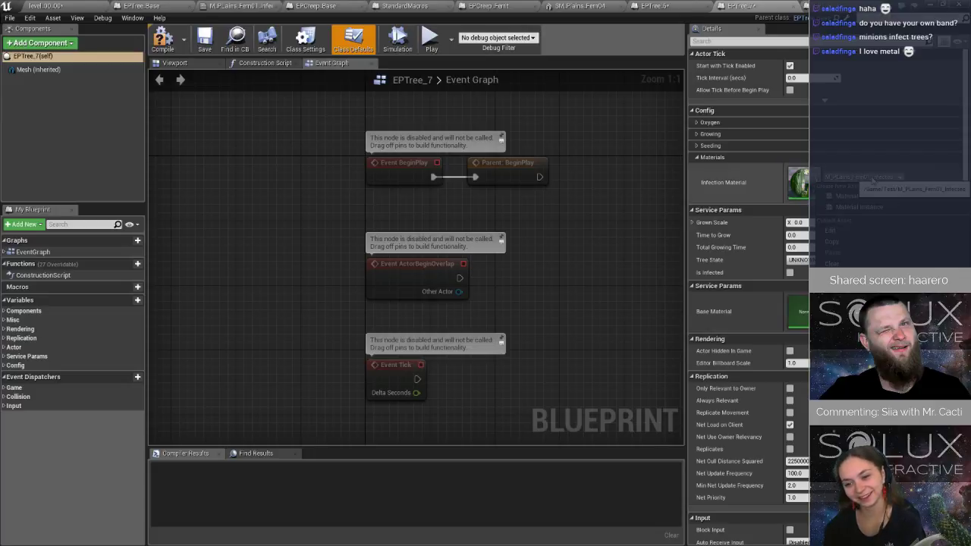
click(872, 181)
click(75, 68)
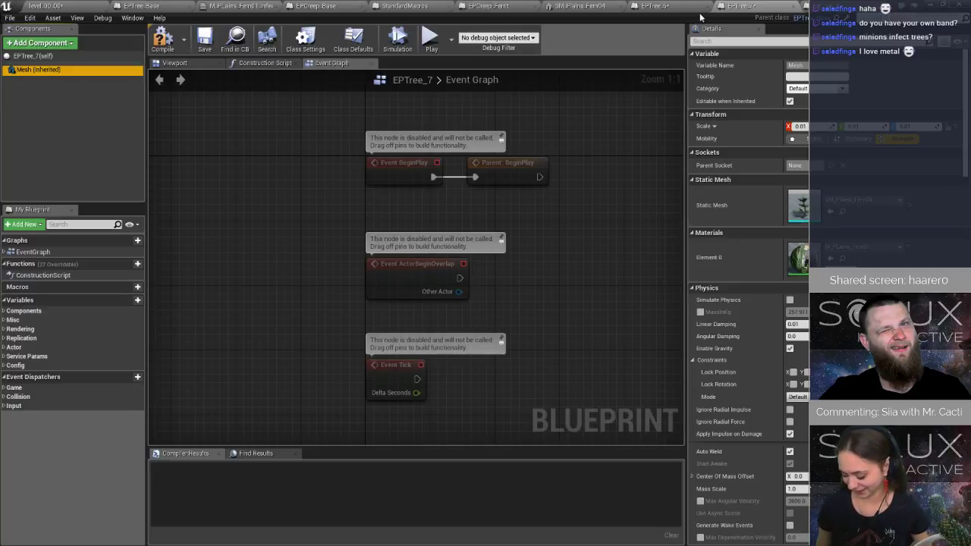
Review the inherited Mesh's Element 0 material in EPTree_6, and compile and save the blueprint.
click(656, 6)
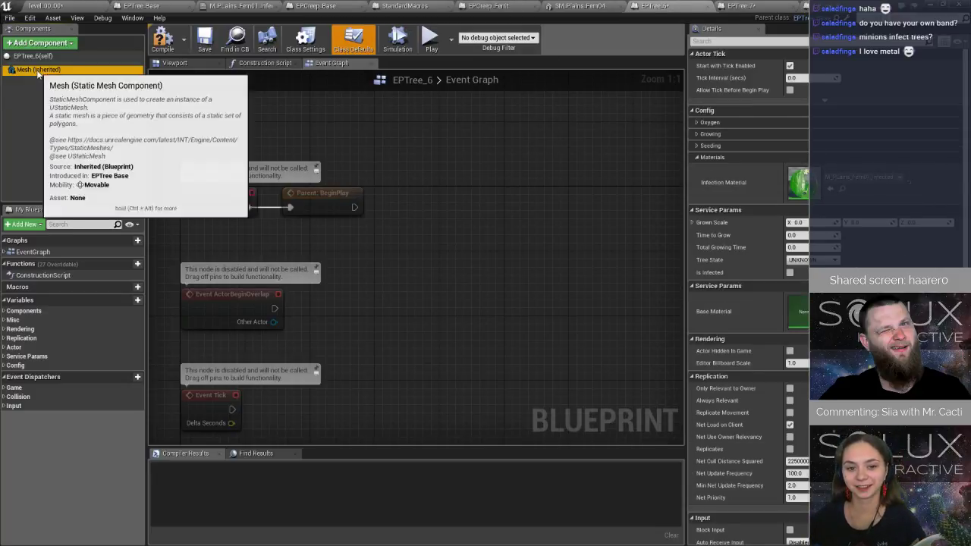
click(38, 69)
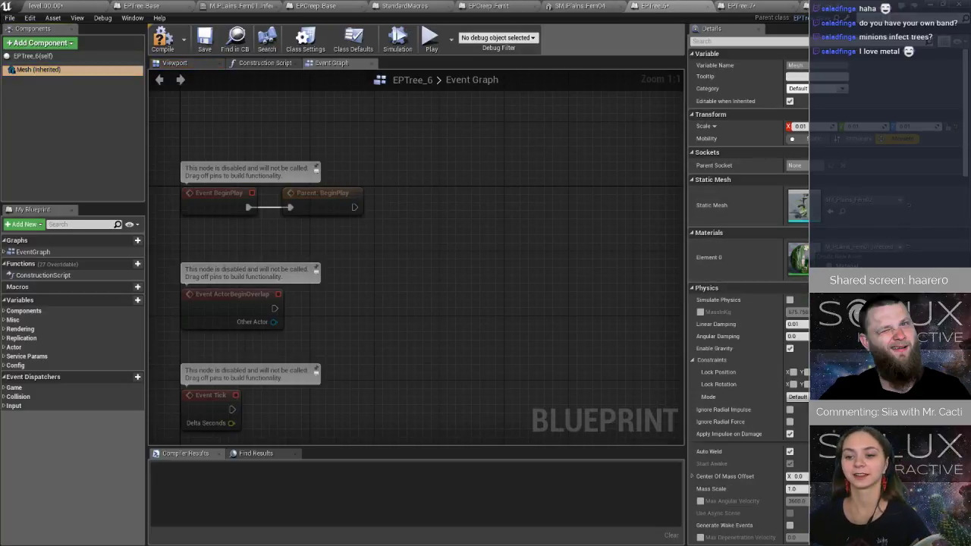
click(164, 40)
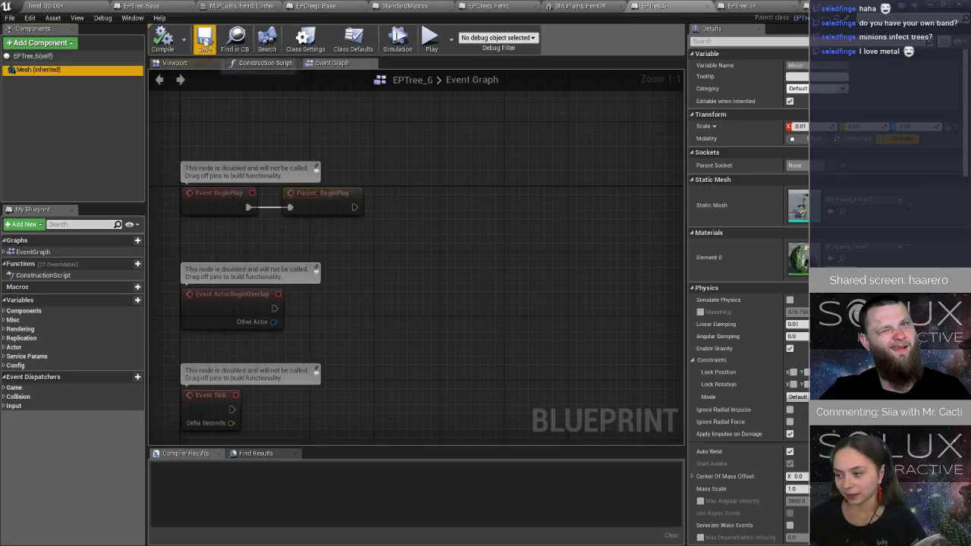
Return to the level, start playing it, and fly the drone away from the reactor past the newly planted trees.
click(47, 6)
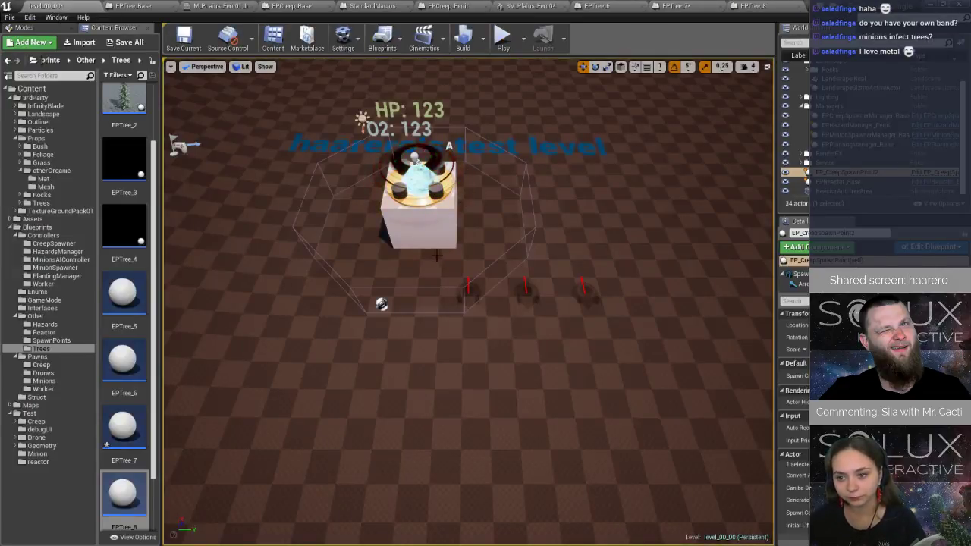
scroll(437, 250, down, 5)
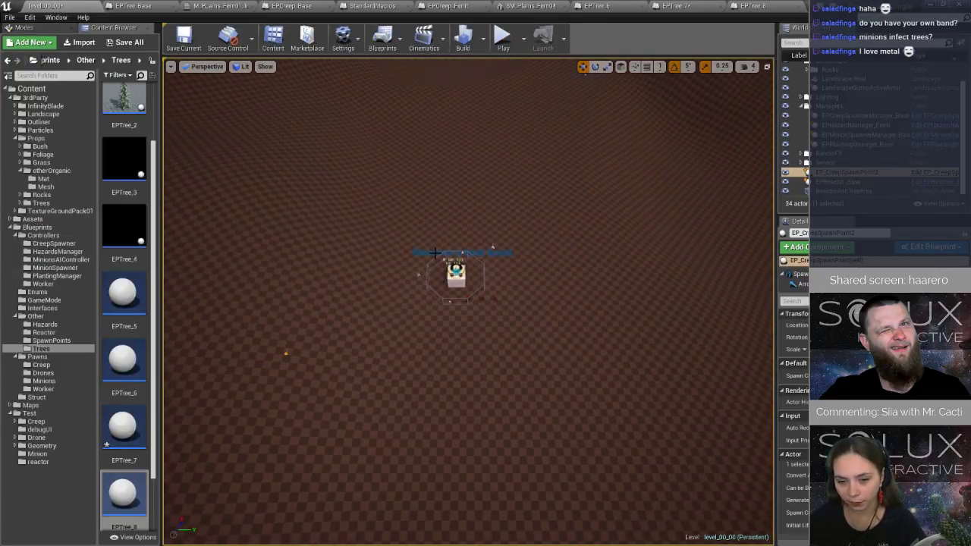
click(504, 39)
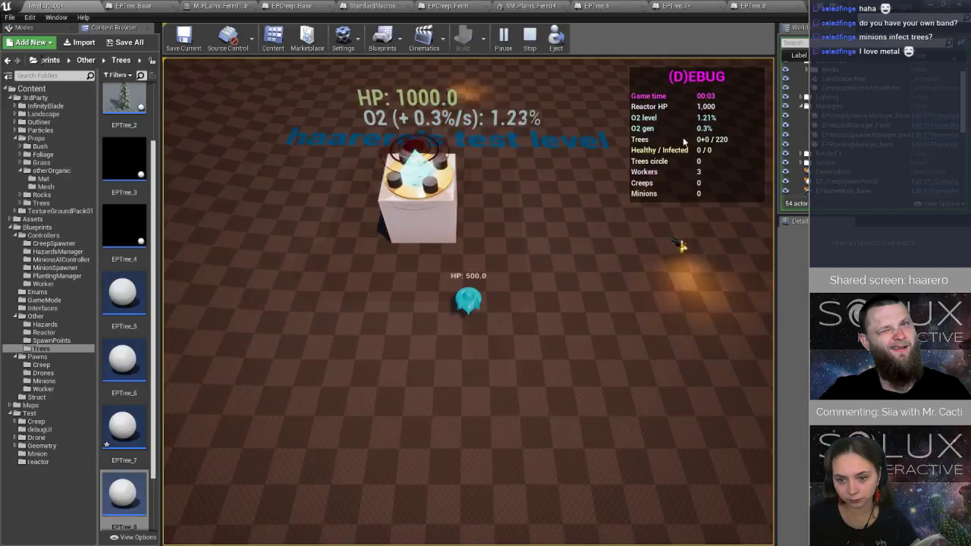
key(a)
key(s)
key(a)
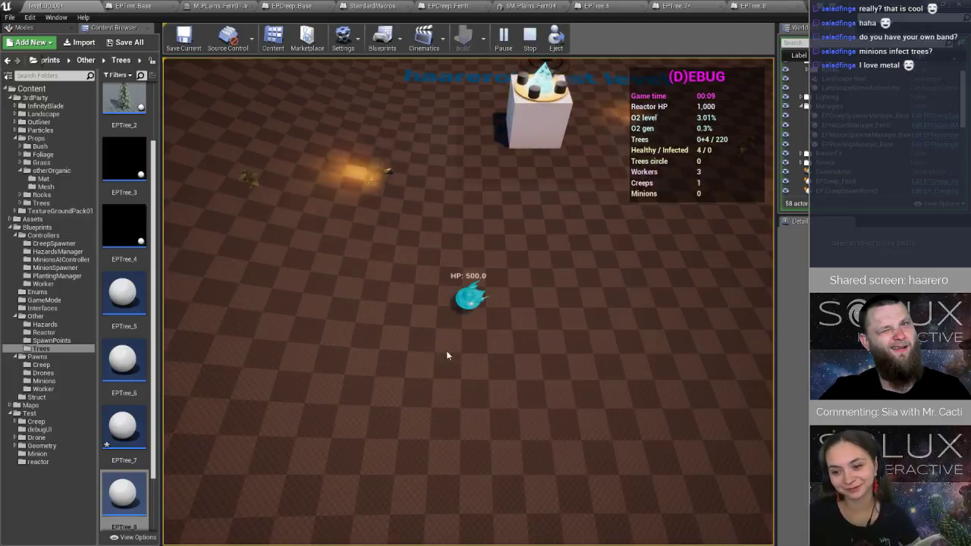
key(a)
key(s)
key(a)
key(s)
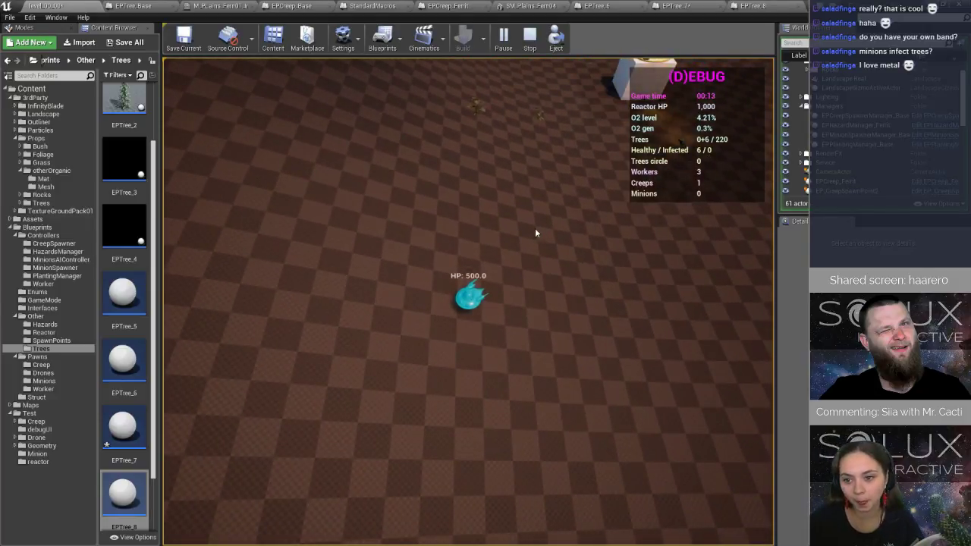
Steer the drone back to the reactor to observe the creep moving among the growing trees.
key(d)
key(w)
key(d)
key(w)
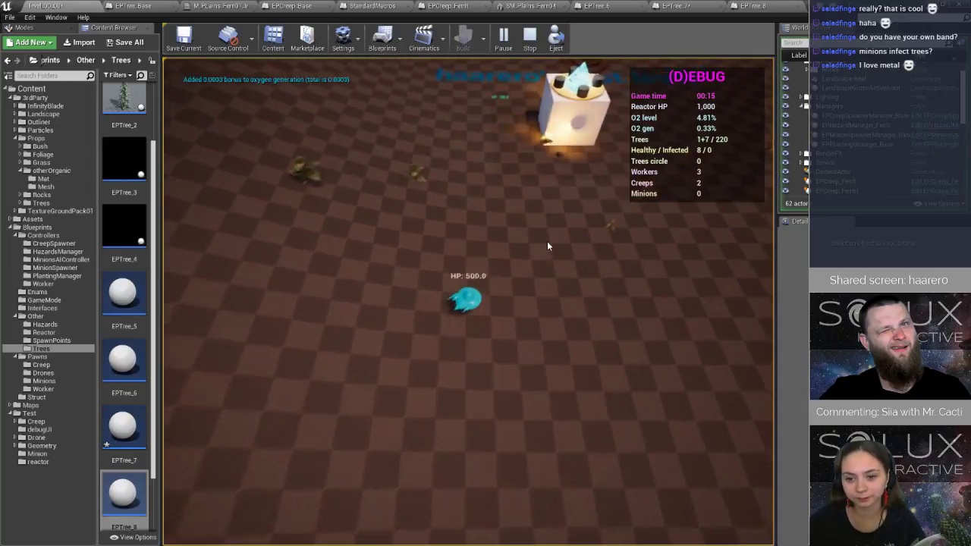
key(w)
key(w)
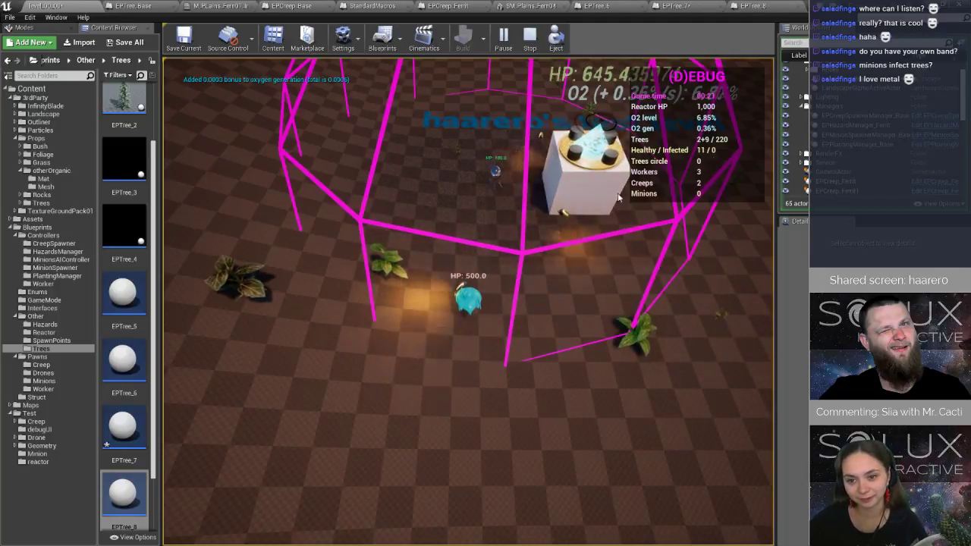
key(w)
key(d)
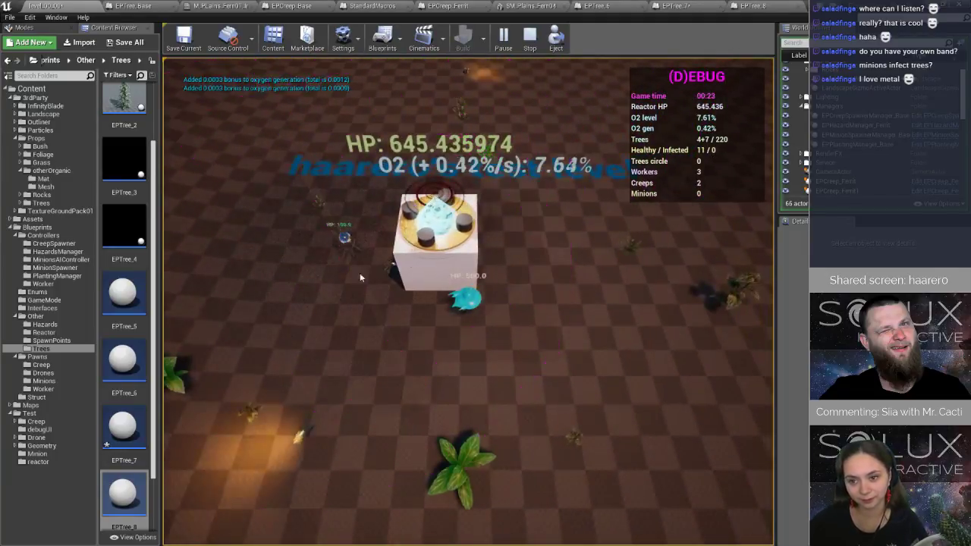
Stop the play session and open the Set Infected Trees function in the debugUI_trees widget's graph.
key(a)
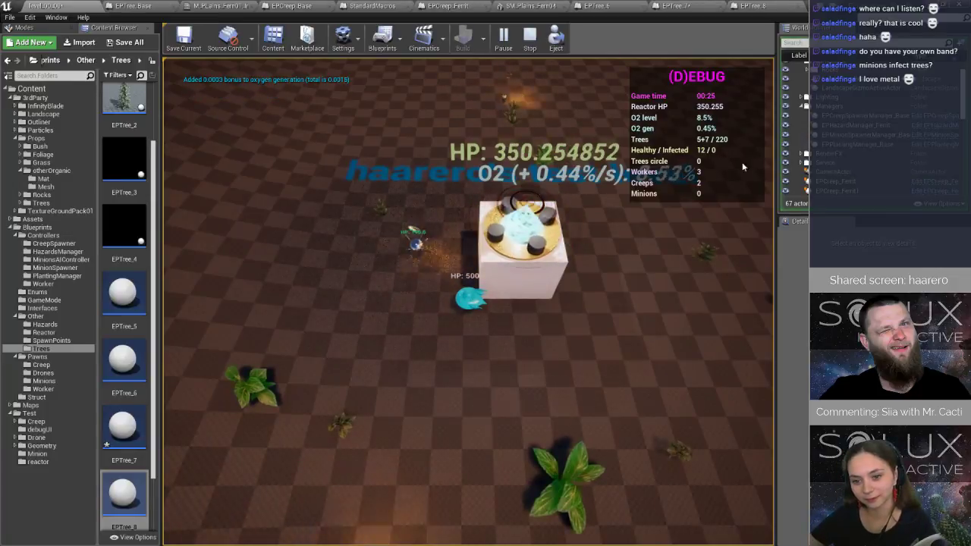
click(523, 33)
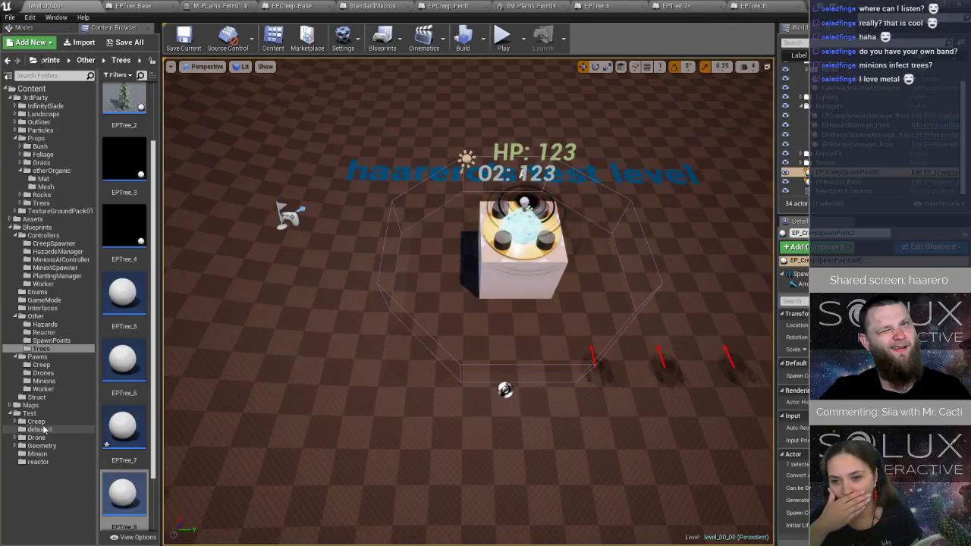
click(47, 431)
double_click(125, 110)
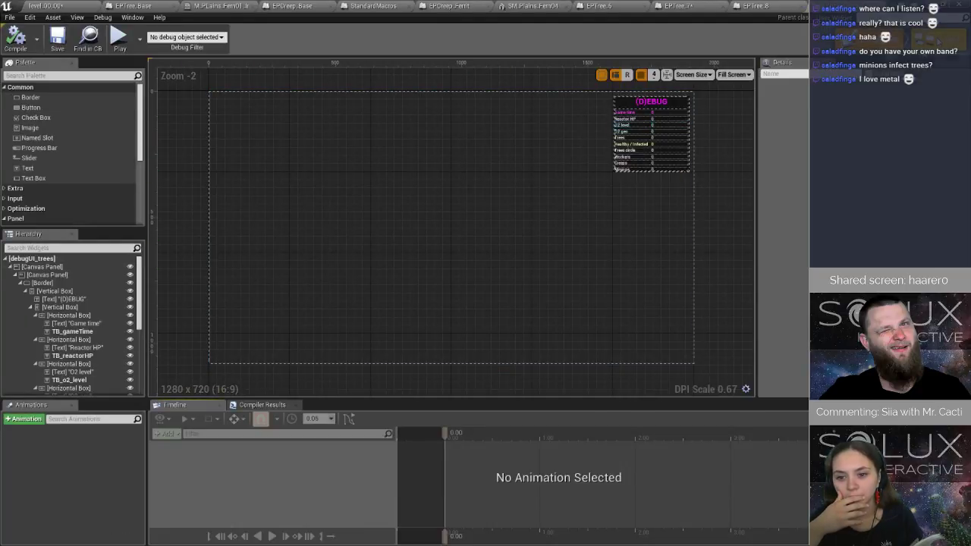
click(940, 39)
double_click(516, 280)
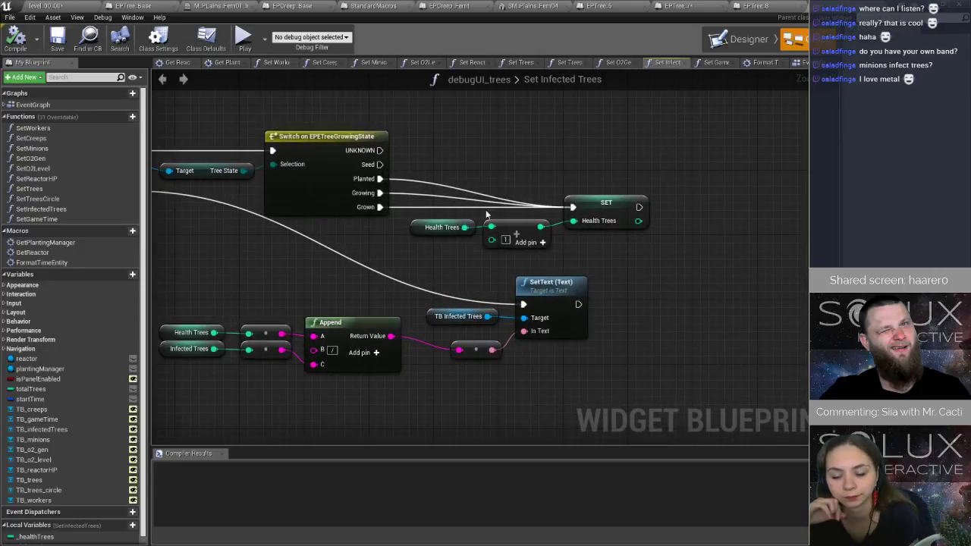
Branch off the ForEachLoop's Array Element through a reroute node and get its Is Infected variable.
right_drag(411, 191, 560, 192)
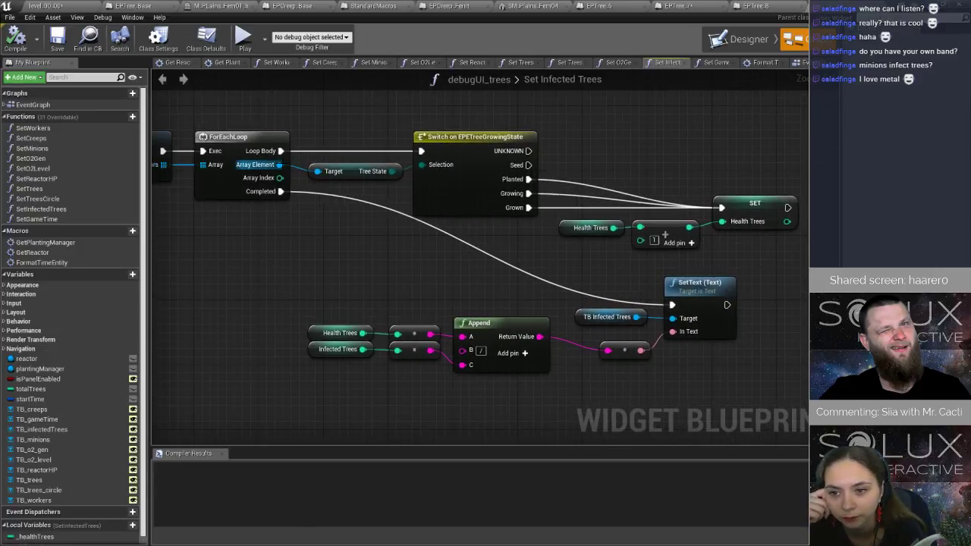
drag(279, 165, 484, 253)
text(rer)
click(463, 372)
text(isin)
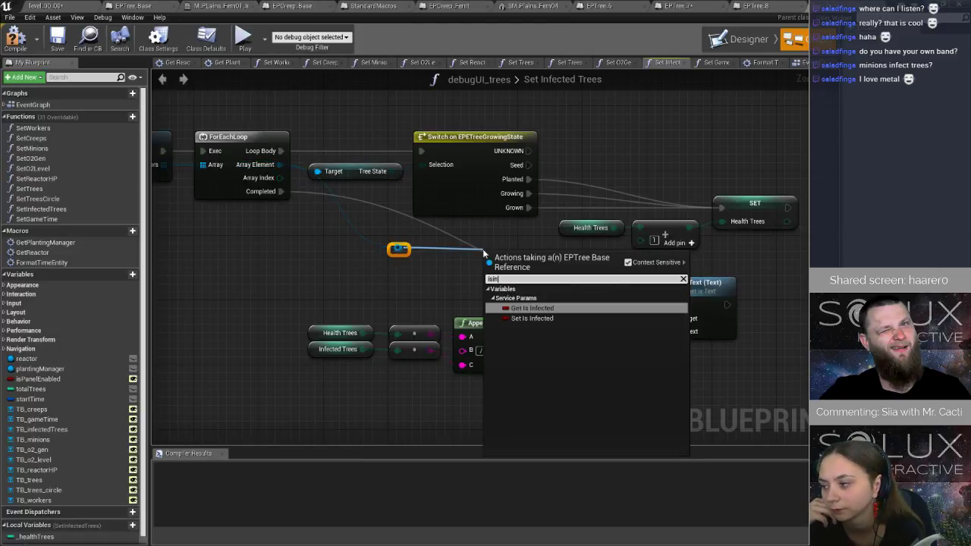
click(551, 308)
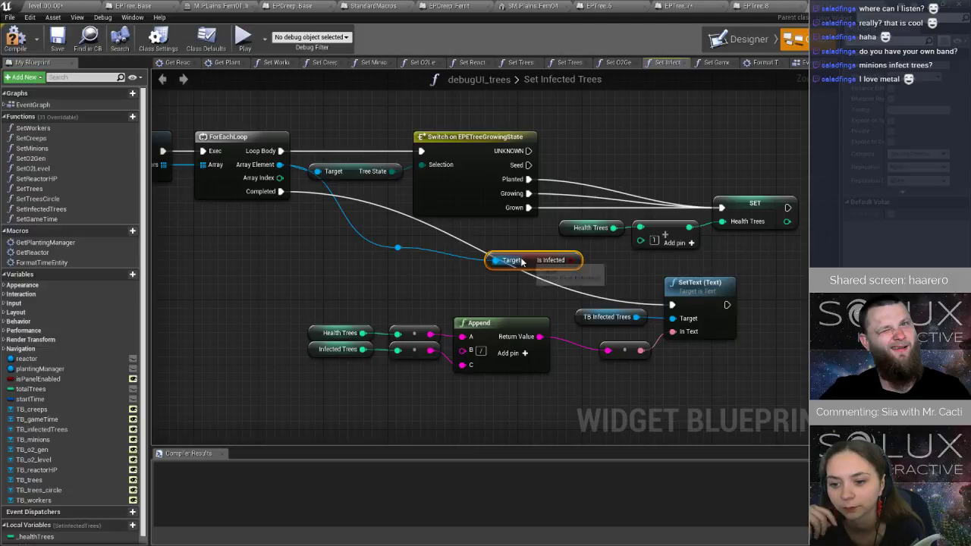
Add a Branch conditioned on Is Infected and route the Switch's Planted, Growing and Grown outputs into it.
right_drag(607, 214, 466, 187)
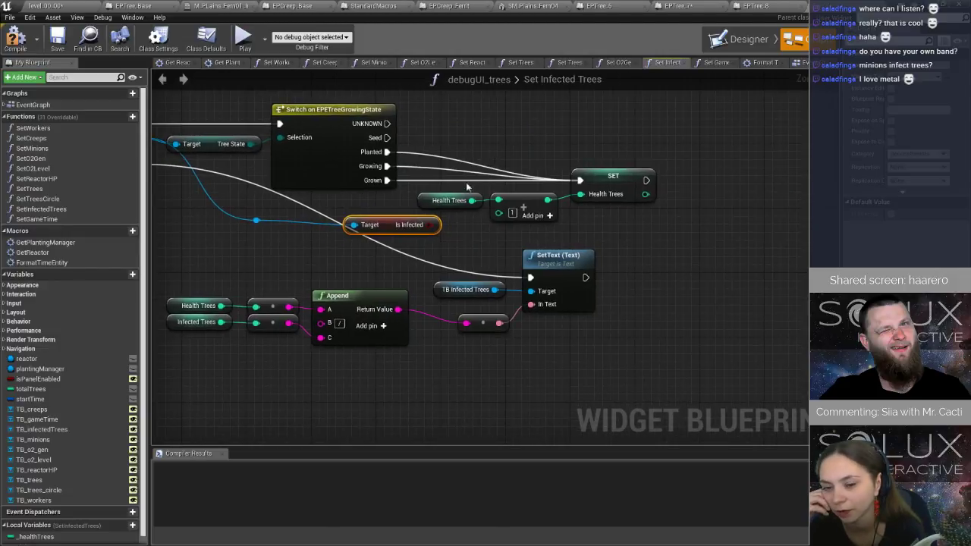
drag(430, 231, 465, 242)
text(b)
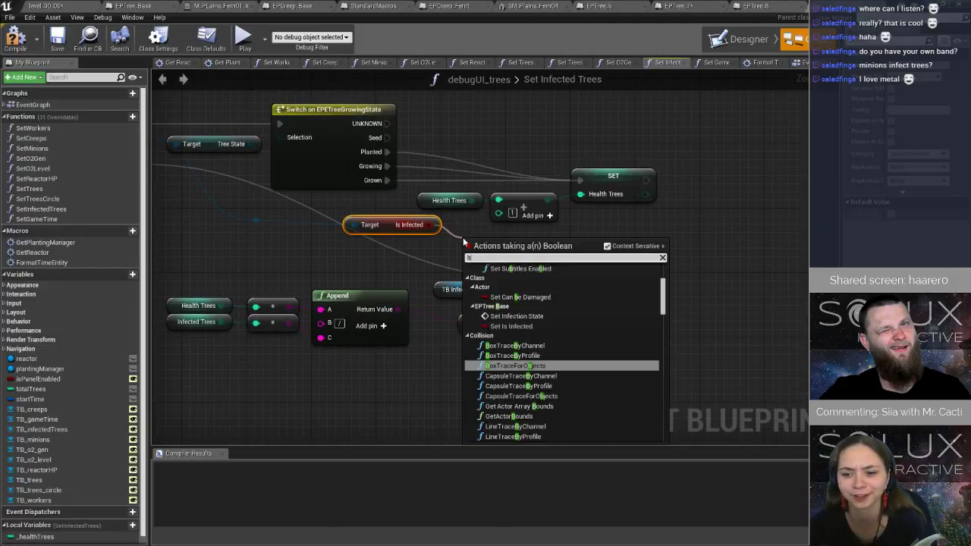
text(ra)
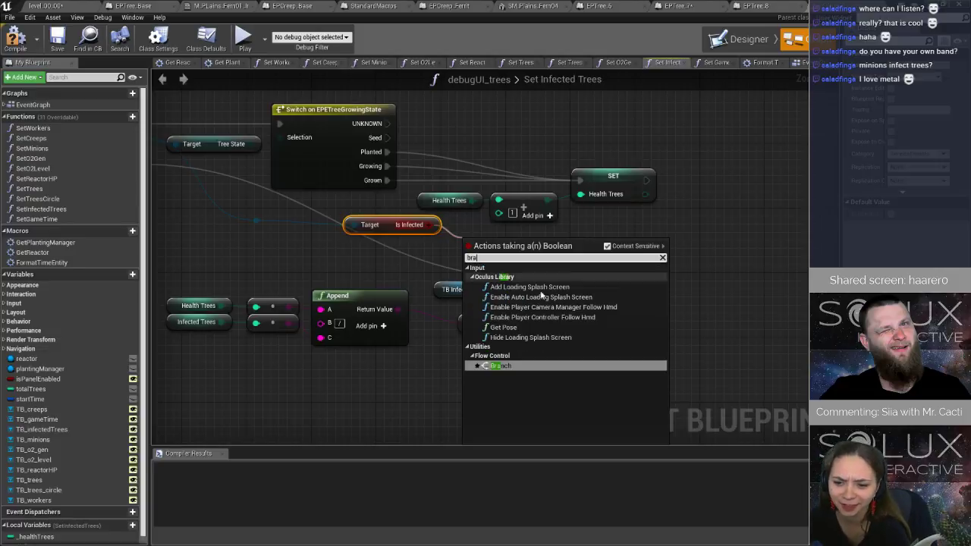
click(517, 365)
drag(490, 251, 531, 130)
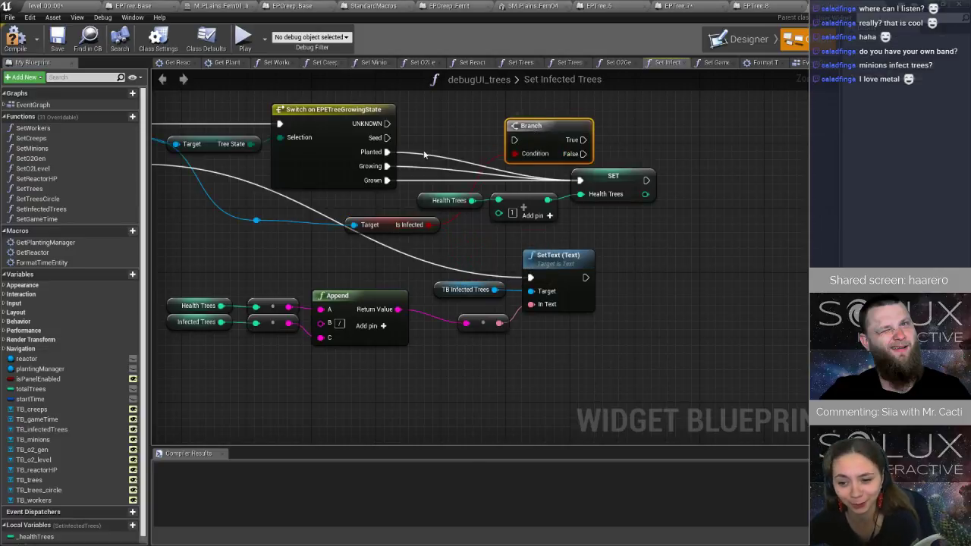
drag(387, 152, 514, 139)
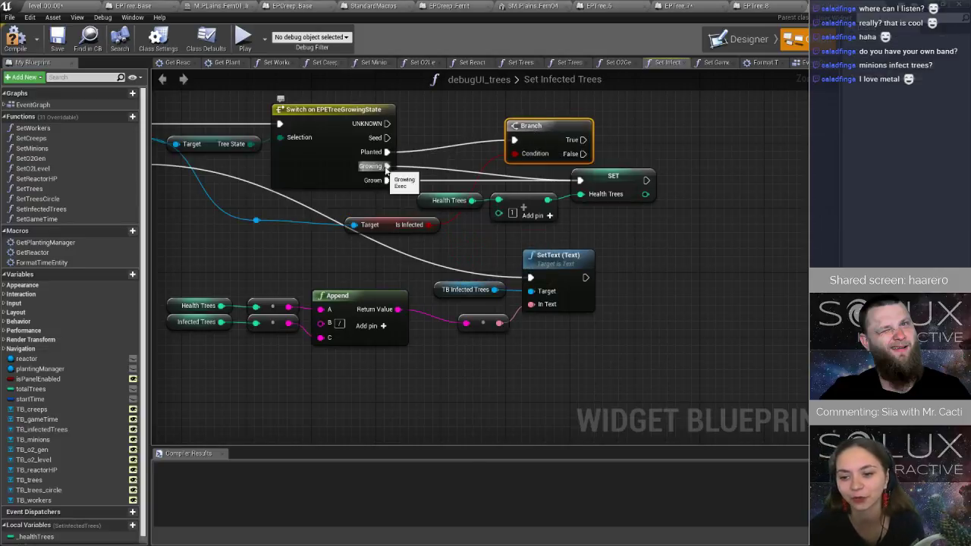
drag(387, 166, 549, 158)
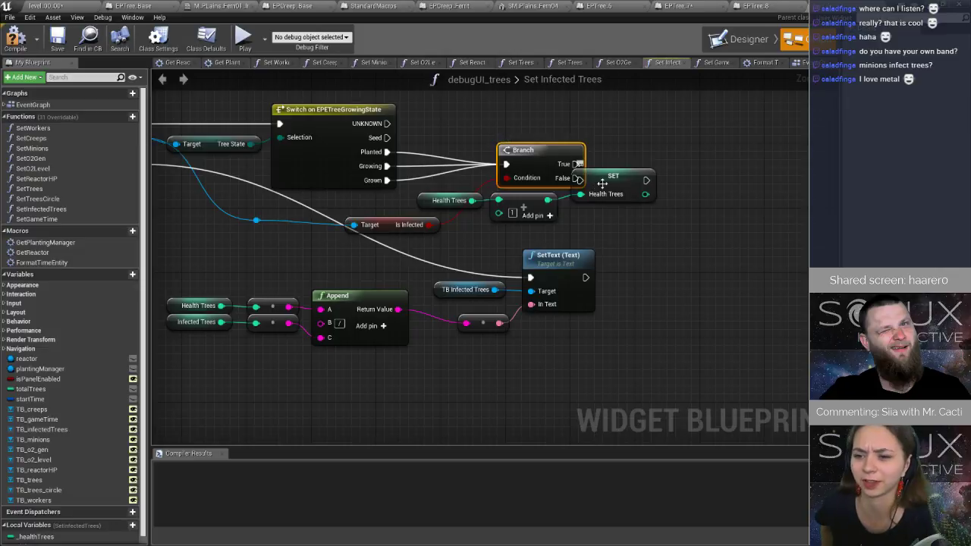
Move the Health Trees increment nodes beyond the Branch and connect the Branch's True output to the Health Trees SET node.
drag(599, 188, 696, 171)
drag(574, 164, 679, 165)
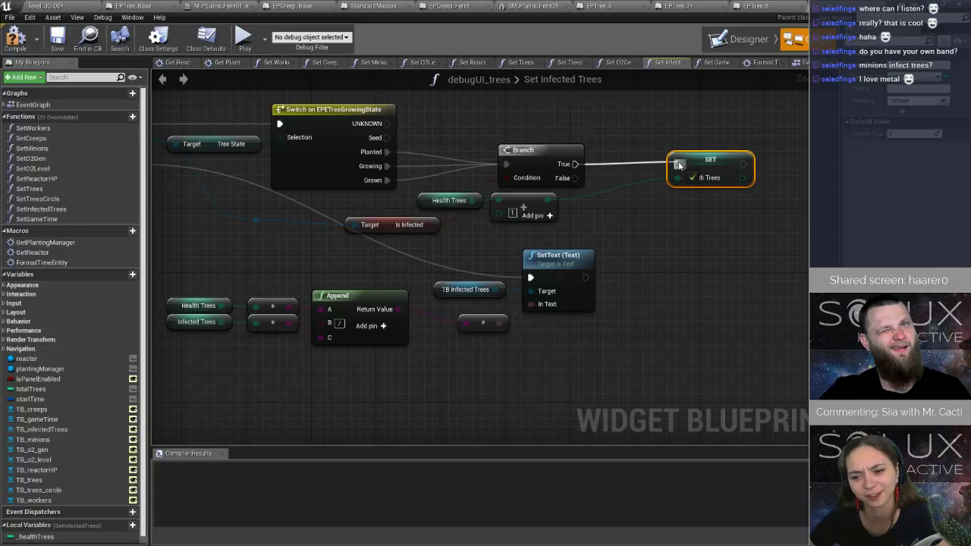
drag(679, 164, 643, 164)
click(630, 157)
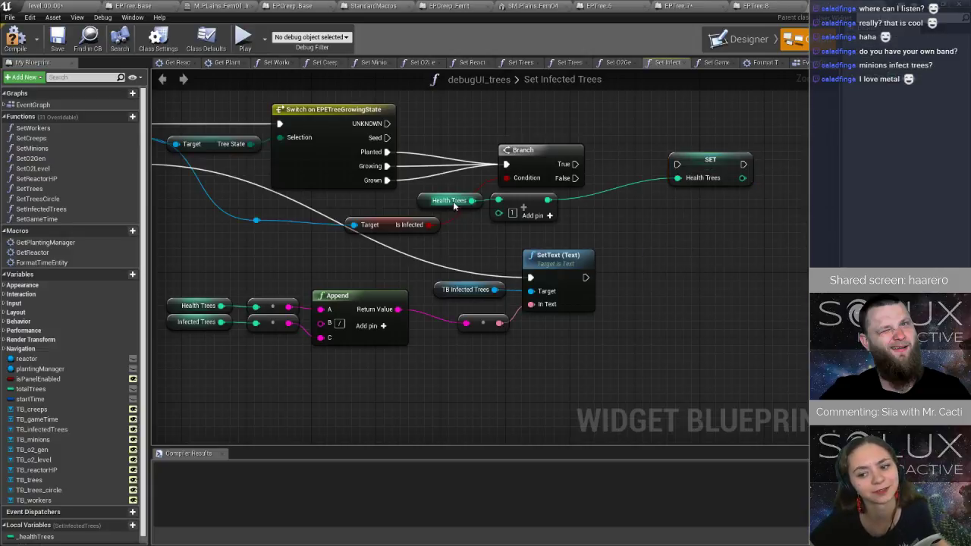
mouse_move(506, 227)
mouse_down()
mouse_move(466, 201)
mouse_move(585, 195)
mouse_move(577, 165)
mouse_move(552, 179)
mouse_up()
ctrl+click(677, 156)
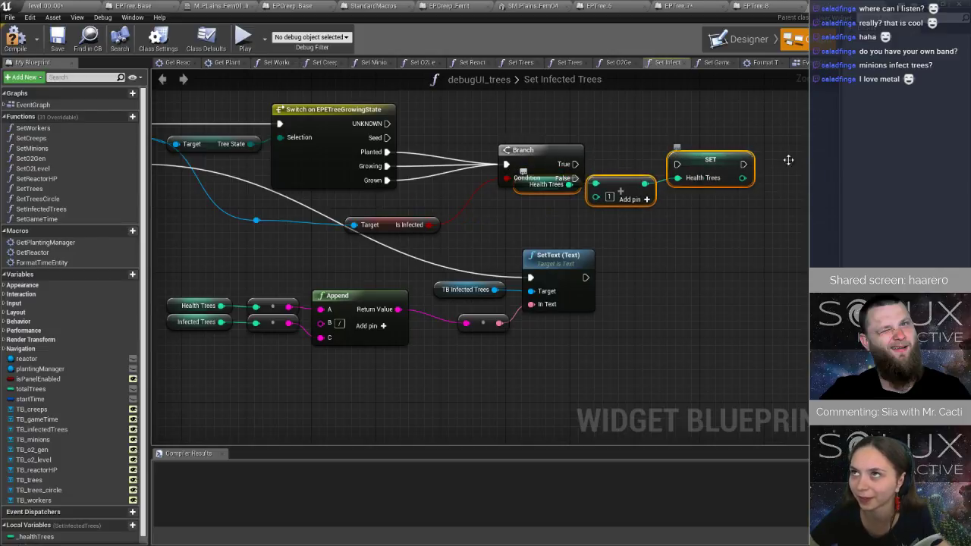
mouse_move(737, 175)
mouse_down()
mouse_move(841, 161)
mouse_move(842, 150)
mouse_up()
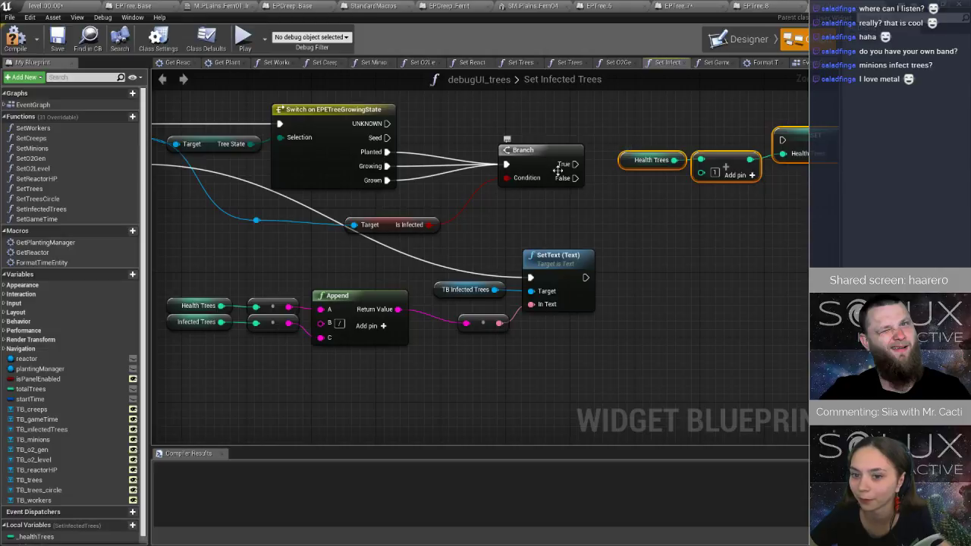
mouse_move(575, 164)
mouse_down()
mouse_move(782, 140)
mouse_move(814, 147)
mouse_move(818, 162)
mouse_up()
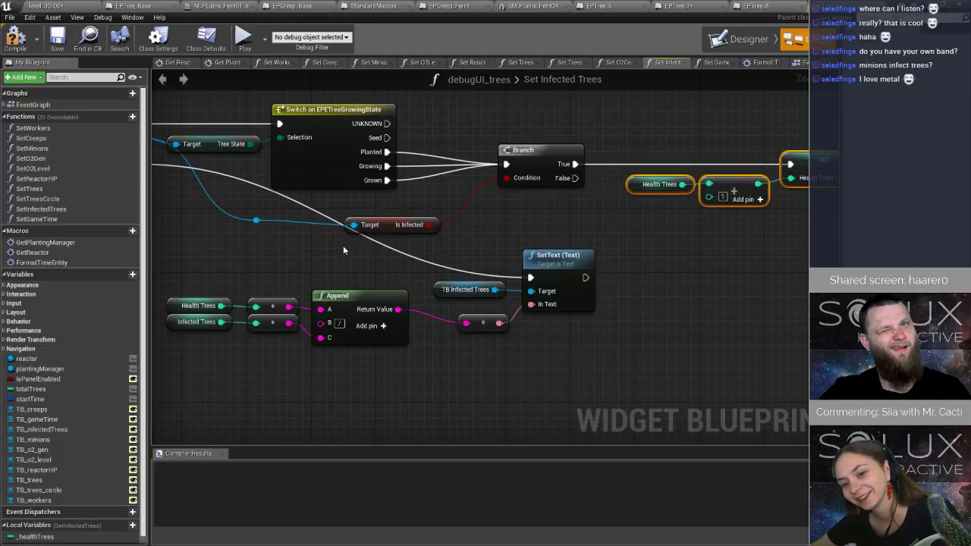
Place a getter for the local variable _infectedTrees below the Health Trees nodes.
right_drag(688, 210, 567, 194)
scroll(46, 455, down, 1)
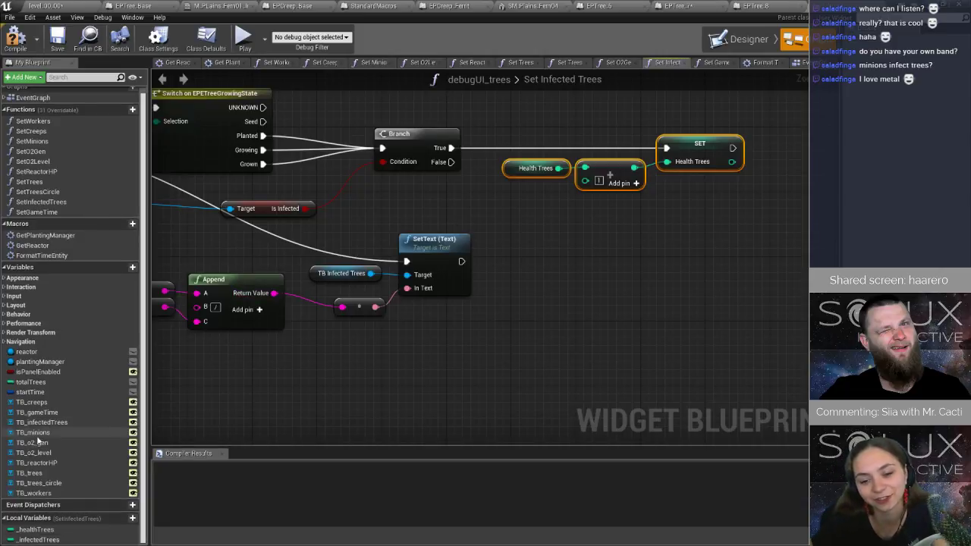
drag(45, 539, 576, 221)
click(531, 243)
text(+)
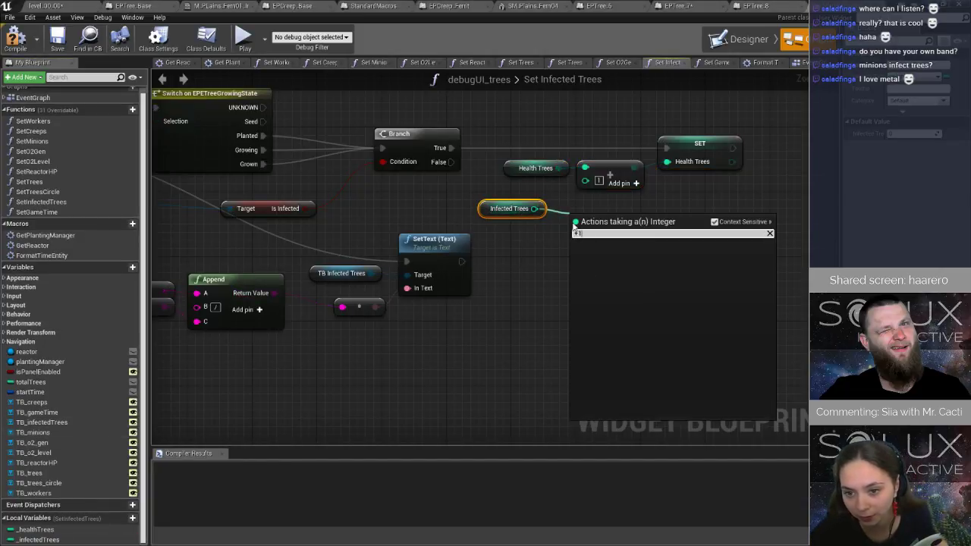
text(+)
key(Return)
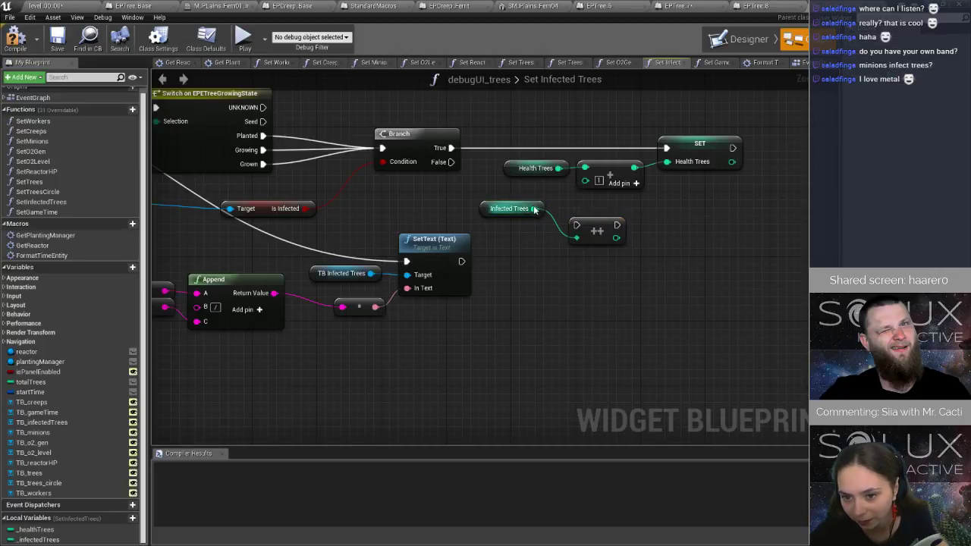
click(597, 231)
key(Delete)
Add 1 to Infected Trees with an integer addition node and feed the sum into a SET node for _infectedTrees.
drag(535, 209, 612, 207)
text(+)
click(611, 274)
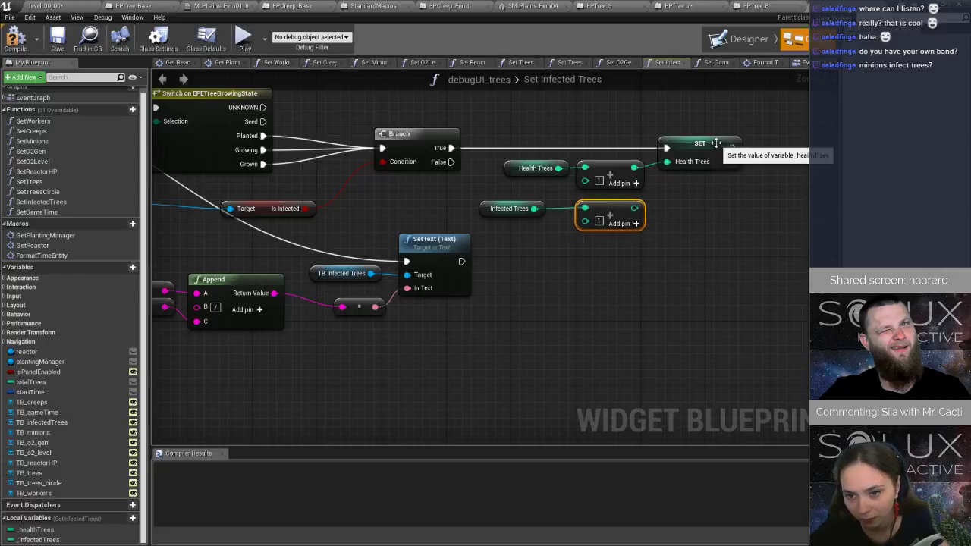
drag(37, 539, 634, 207)
drag(698, 202, 690, 202)
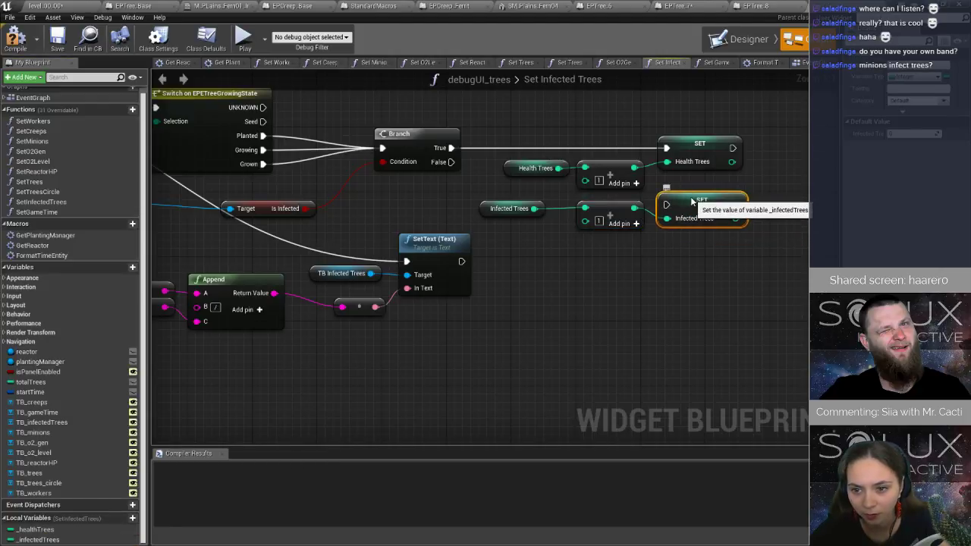
Connect the Branch's True output to the Infected Trees SET node and its False output to the Health Trees SET node.
drag(450, 162, 674, 206)
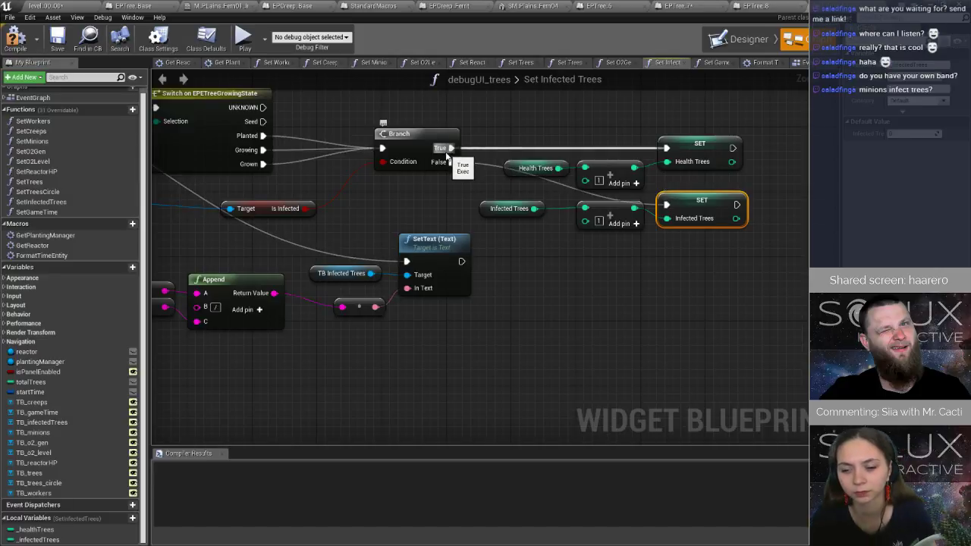
drag(451, 162, 666, 149)
mouse_move(451, 148)
mouse_down()
mouse_move(672, 223)
mouse_move(667, 205)
mouse_up()
Arrange the Infected Trees nodes above the Health Trees nodes, and compile and save the widget blueprint.
mouse_move(750, 180)
mouse_down()
mouse_move(653, 144)
mouse_move(548, 132)
mouse_up()
drag(594, 169, 594, 273)
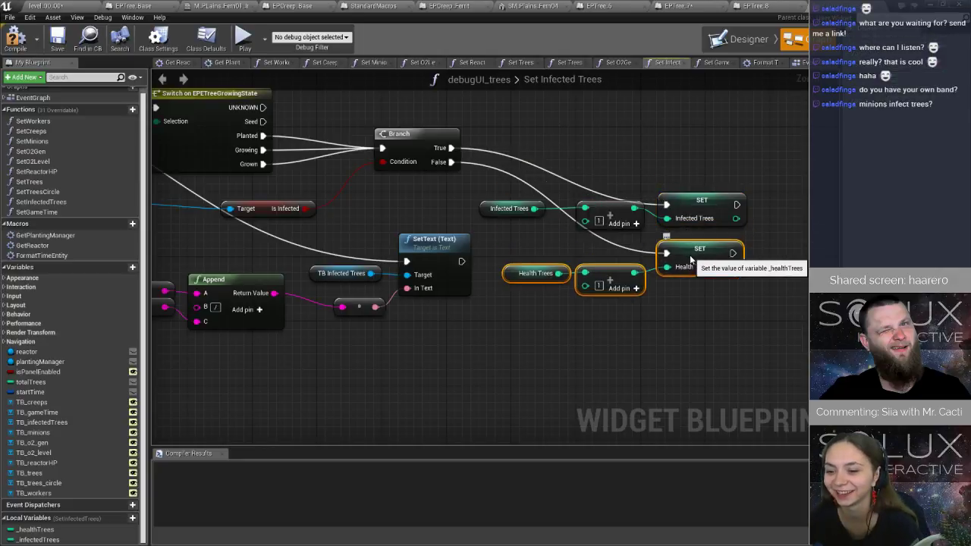
drag(505, 173, 724, 311)
drag(708, 256, 719, 205)
click(734, 247)
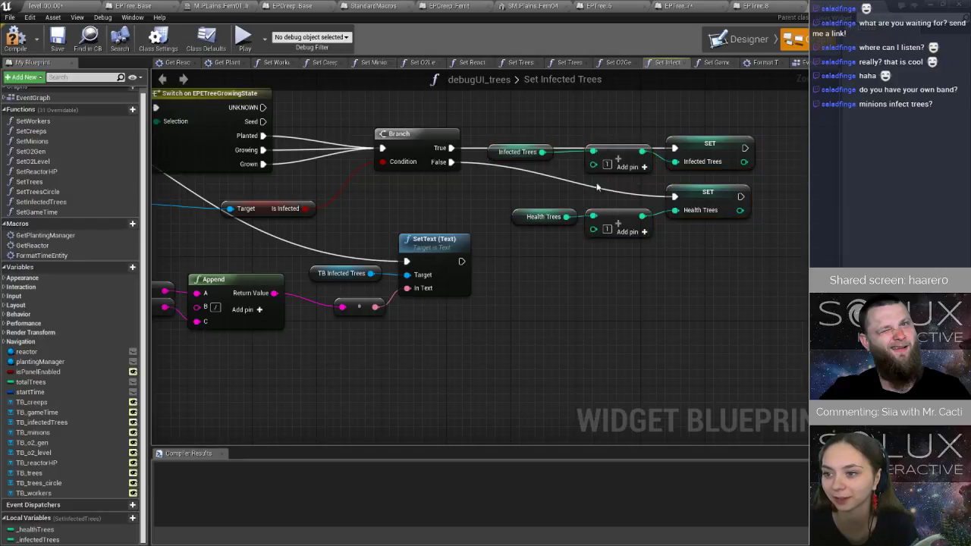
drag(622, 155, 622, 179)
mouse_move(544, 155)
mouse_down()
mouse_move(546, 176)
mouse_move(554, 172)
mouse_up()
click(16, 37)
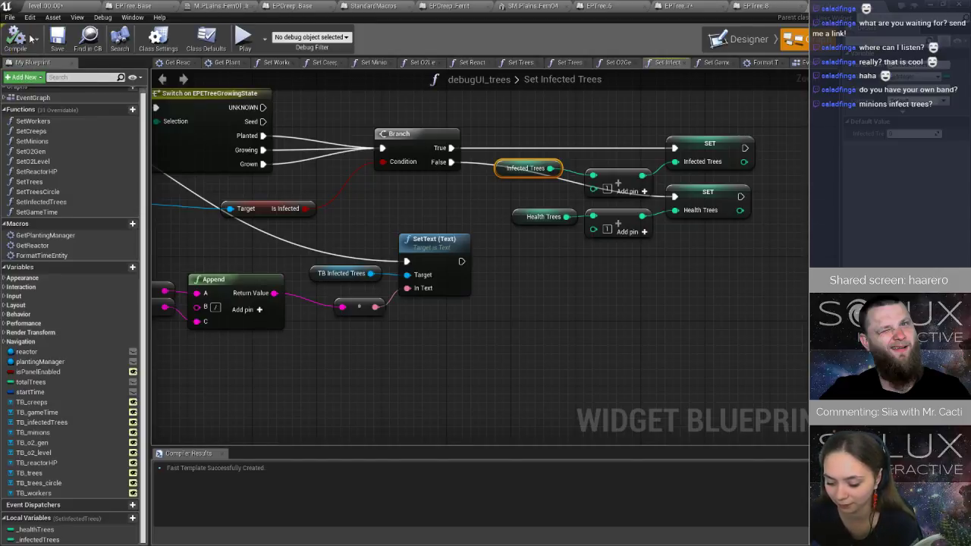
click(57, 38)
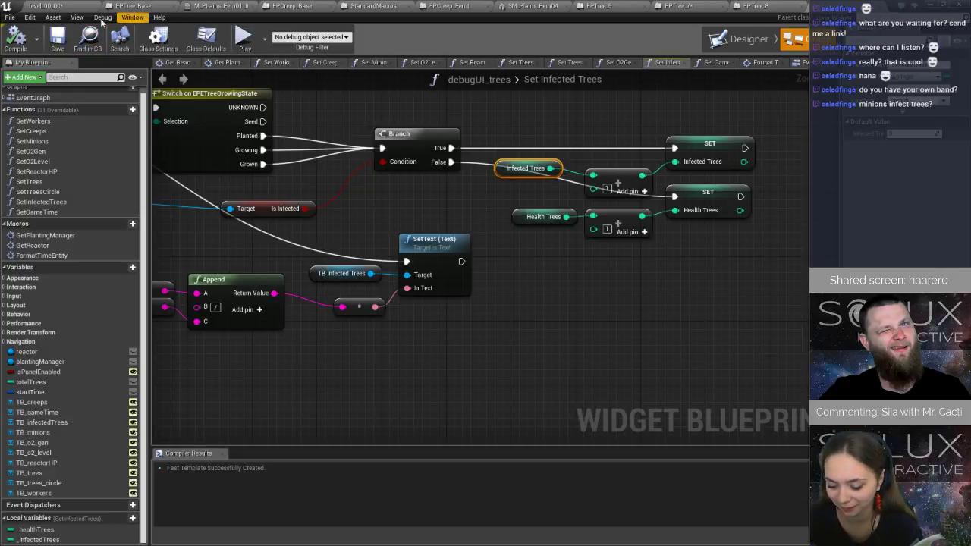
Play-test the level, flying the drone around the reactor and trees to check the Healthy / Infected counter, and stop playing.
click(60, 6)
click(505, 39)
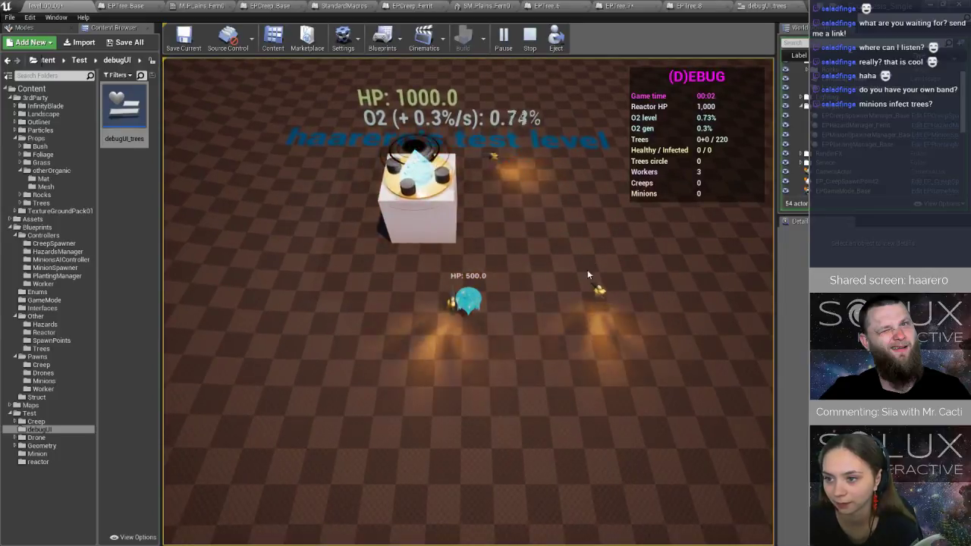
click(526, 454)
click(580, 331)
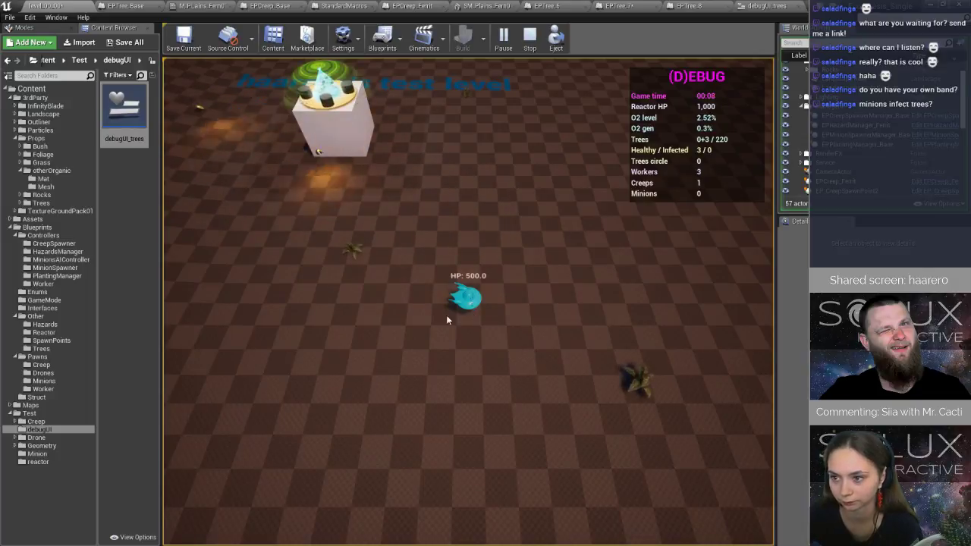
click(281, 314)
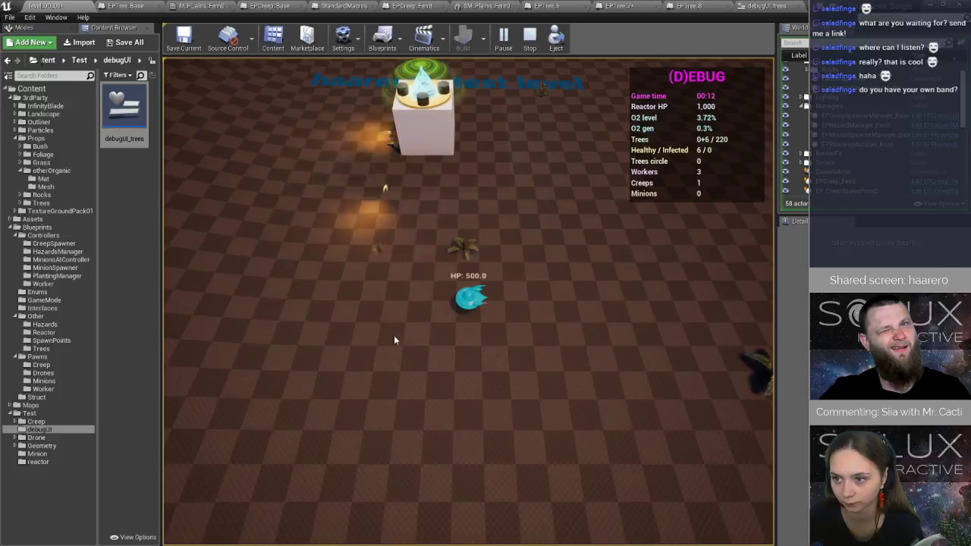
click(296, 344)
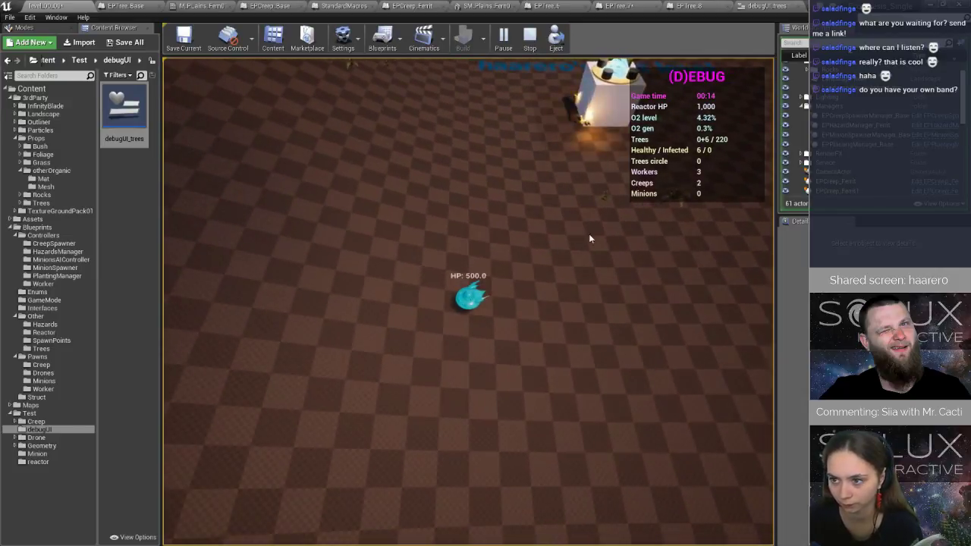
click(205, 349)
click(376, 200)
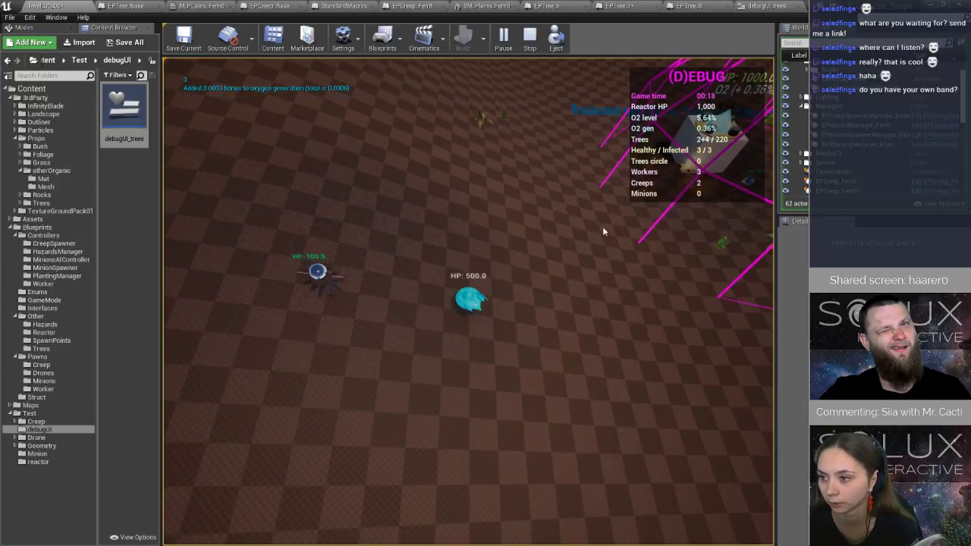
click(645, 239)
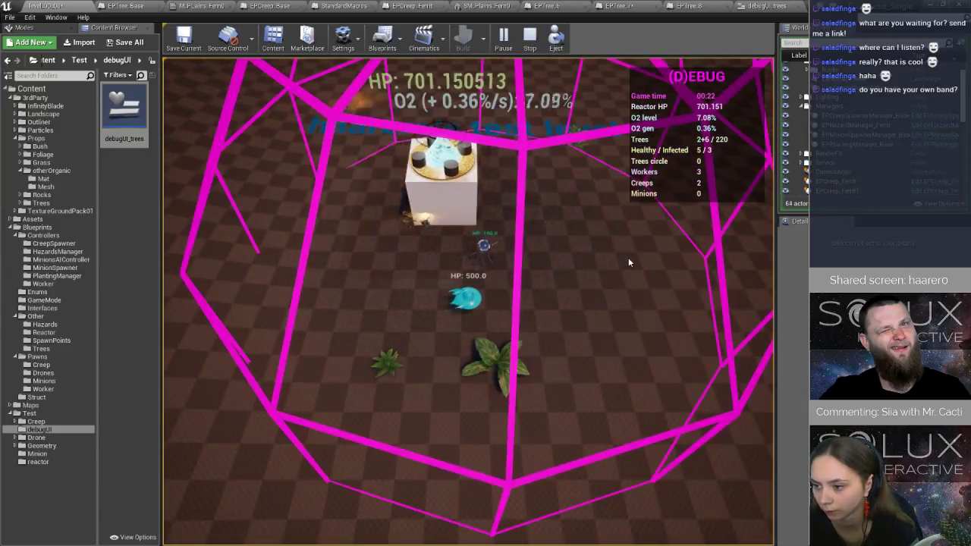
click(529, 38)
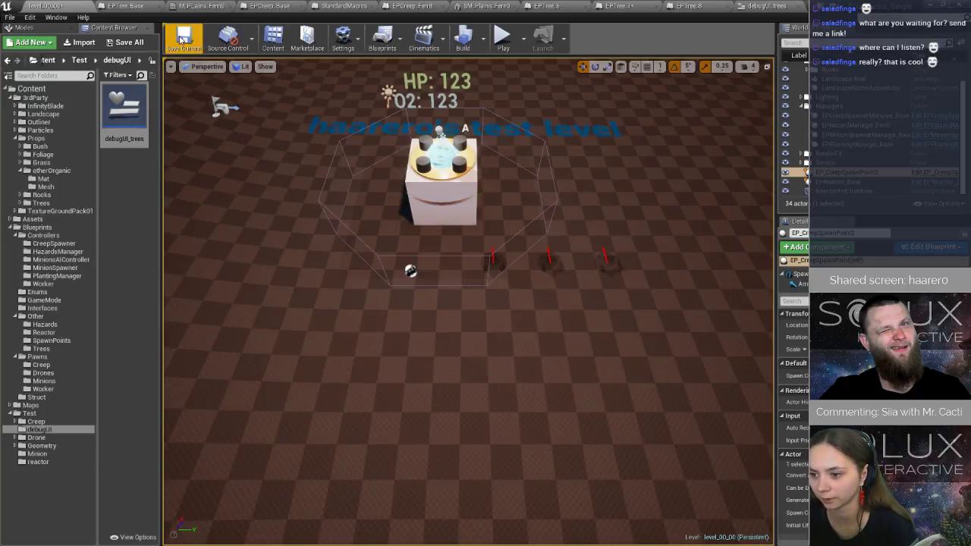
Save the current level and the EPTree_7 blueprint.
click(183, 38)
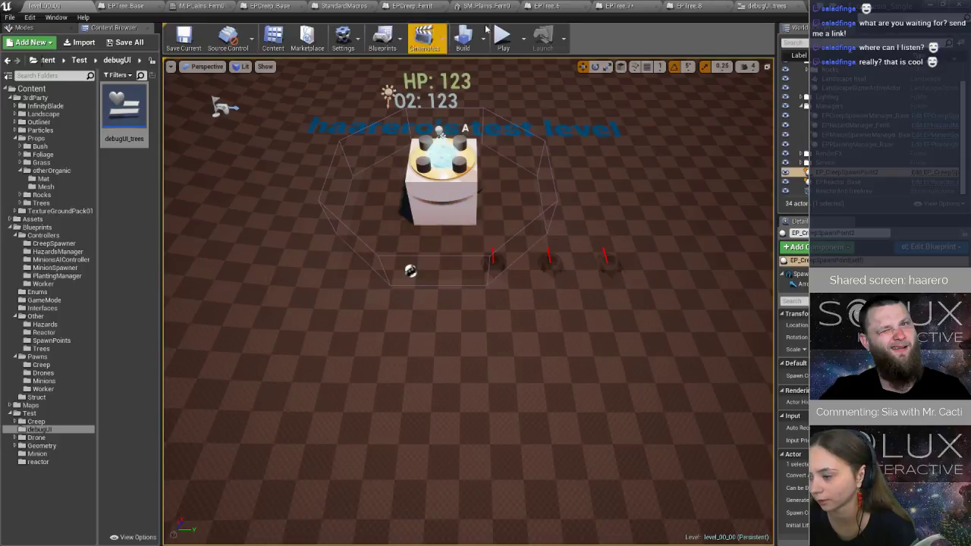
click(621, 7)
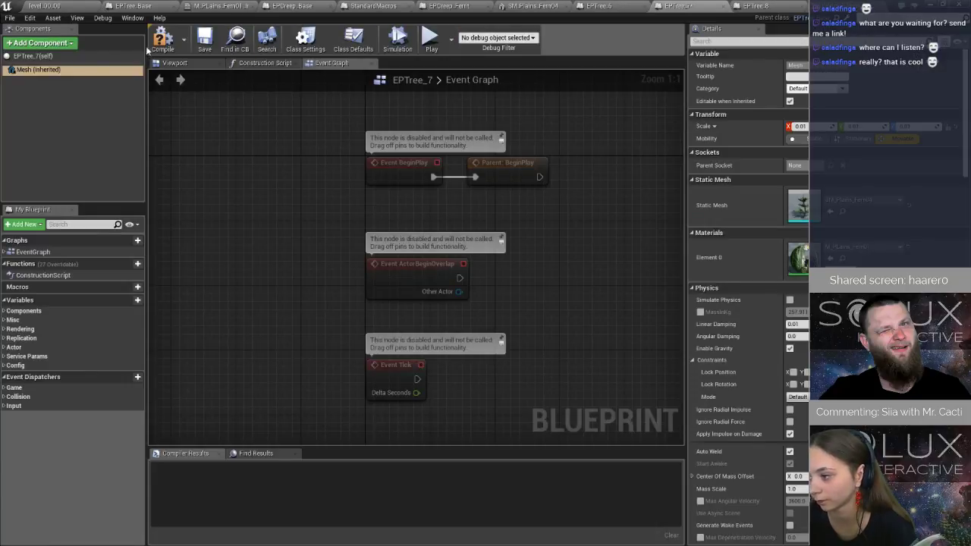
click(205, 40)
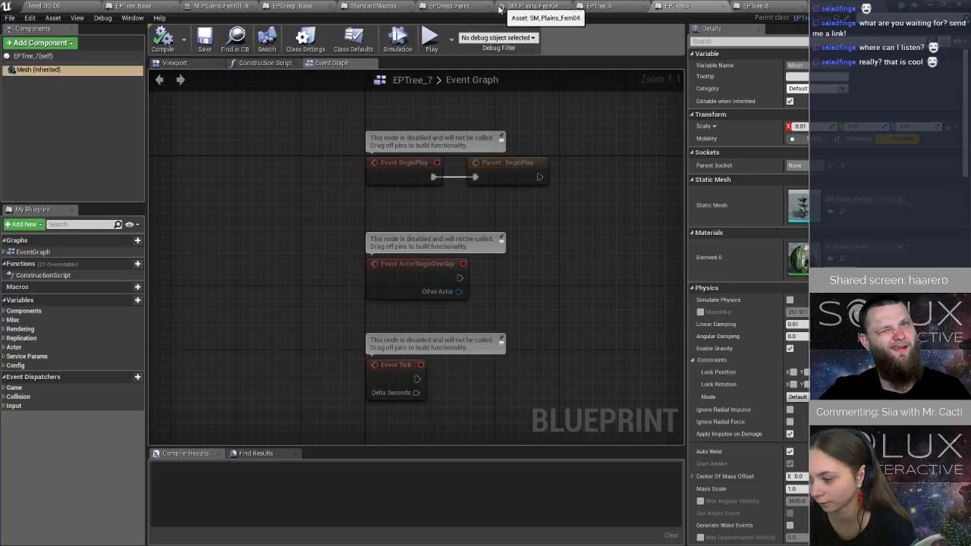